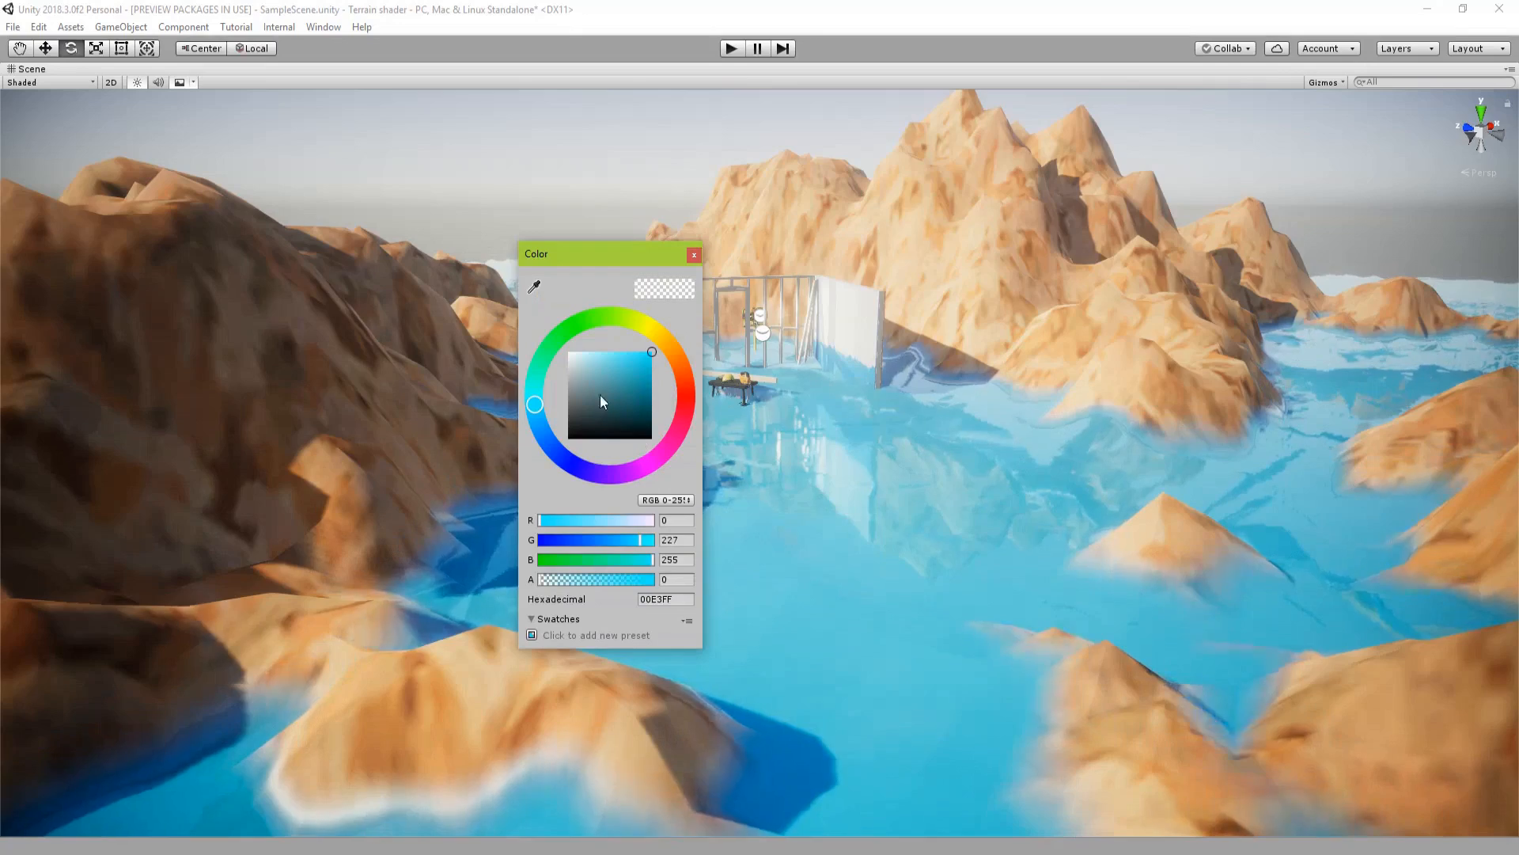
- Adjust the cyan shade in the open colour picker and close it
mouse_move(600, 394)
mouse_down()
mouse_move(575, 351)
mouse_move(654, 360)
mouse_up()
click(694, 255)
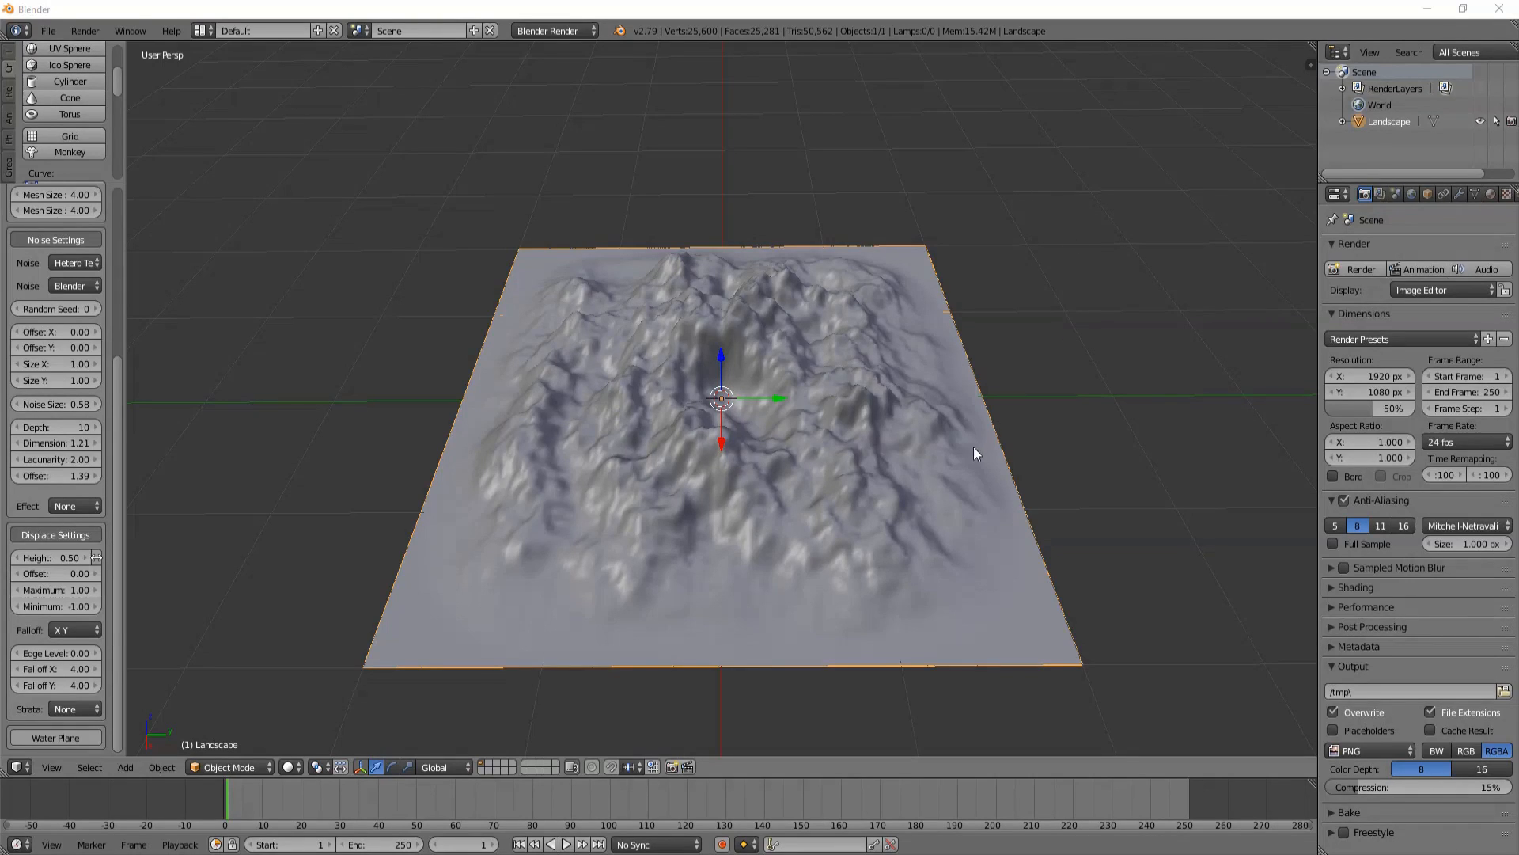
mouse_move(887, 434)
middle_down()
mouse_move(834, 441)
mouse_move(834, 397)
mouse_move(885, 415)
middle_up()
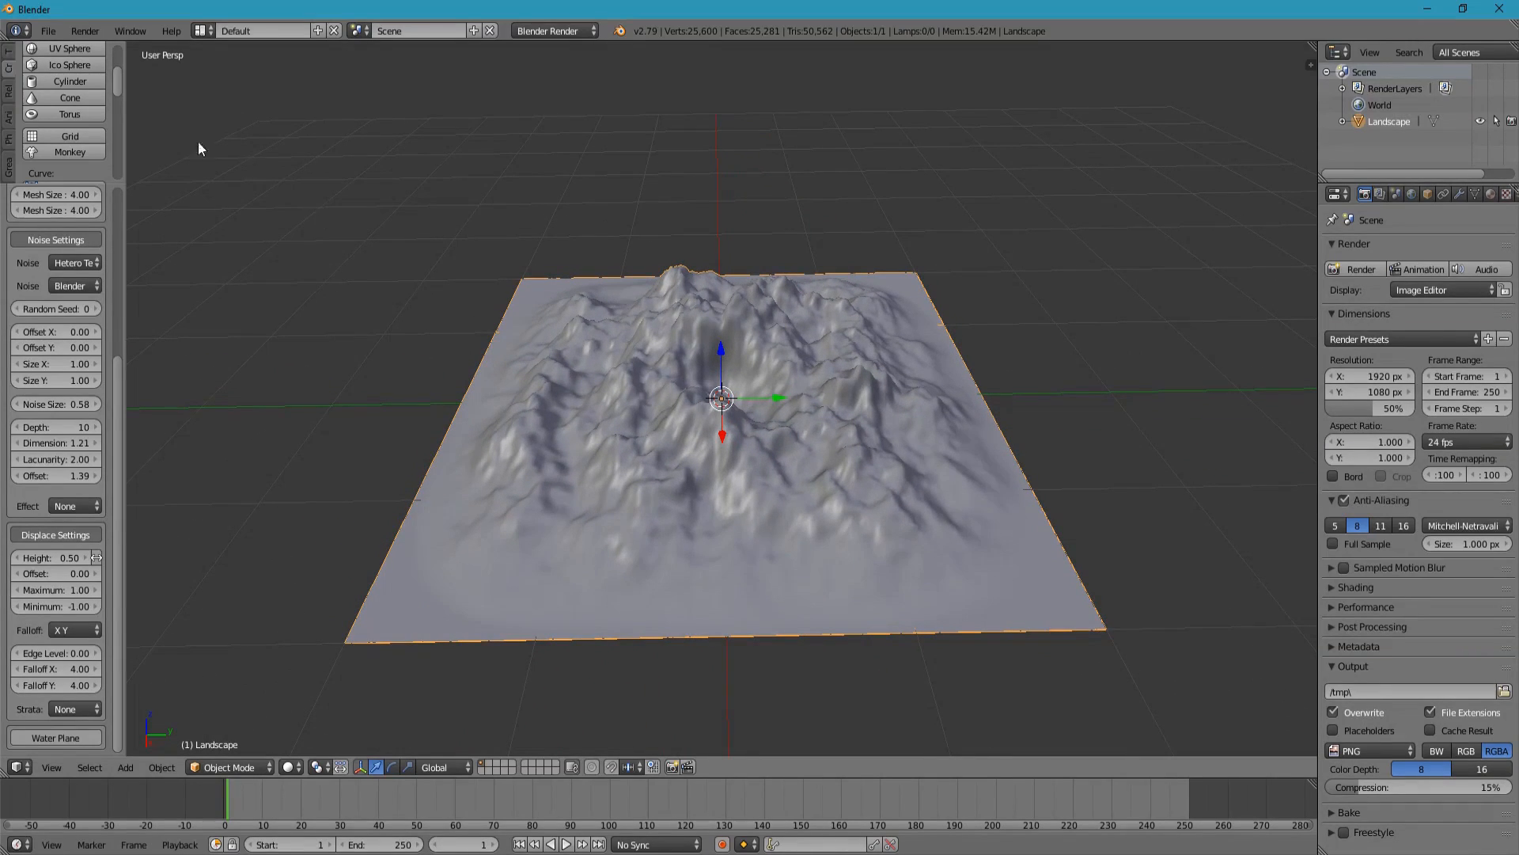
click(48, 30)
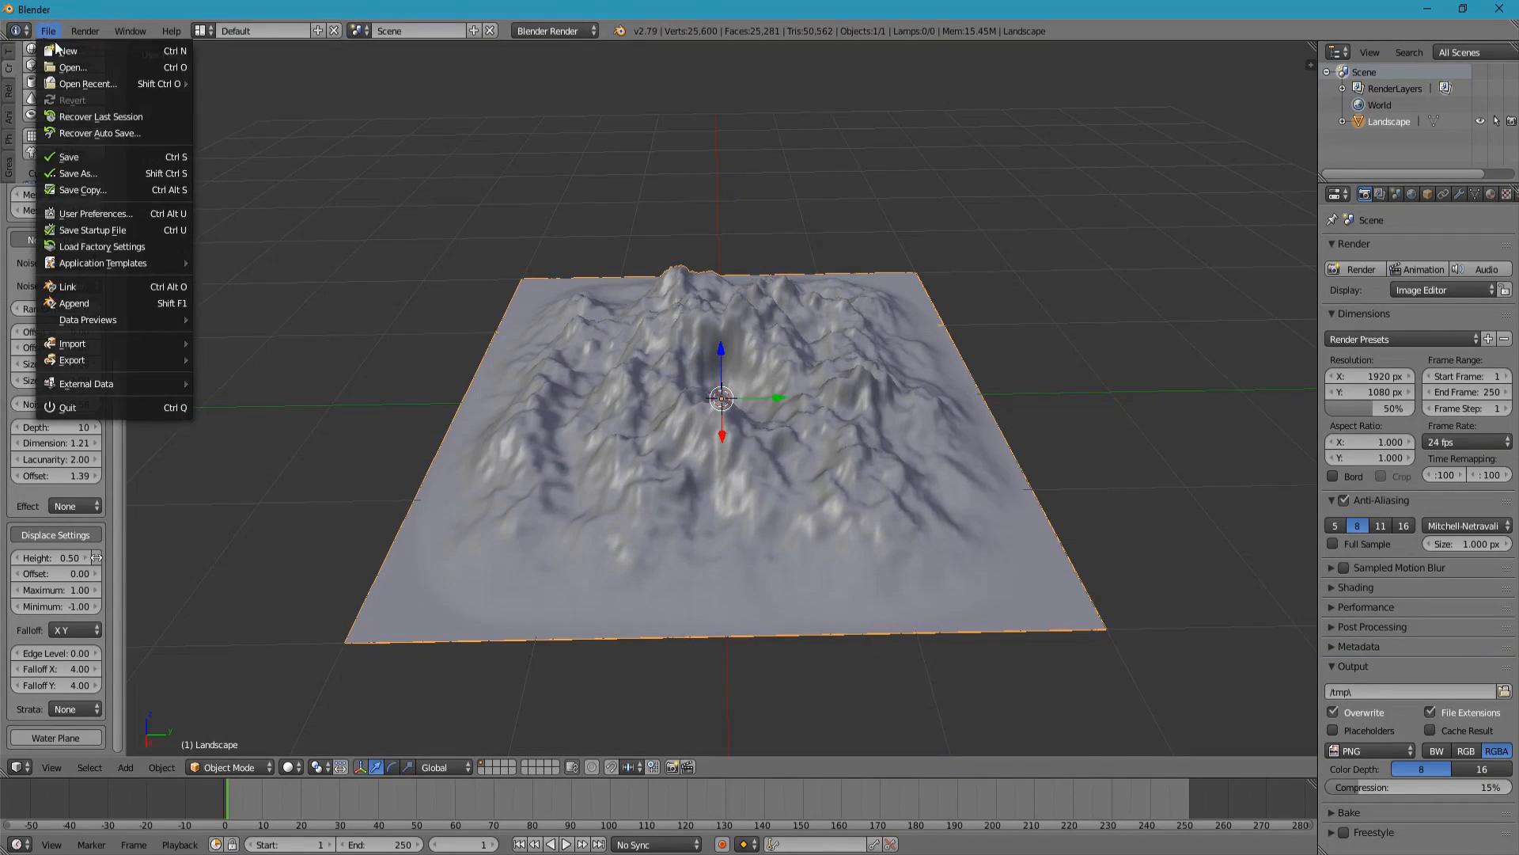
click(149, 210)
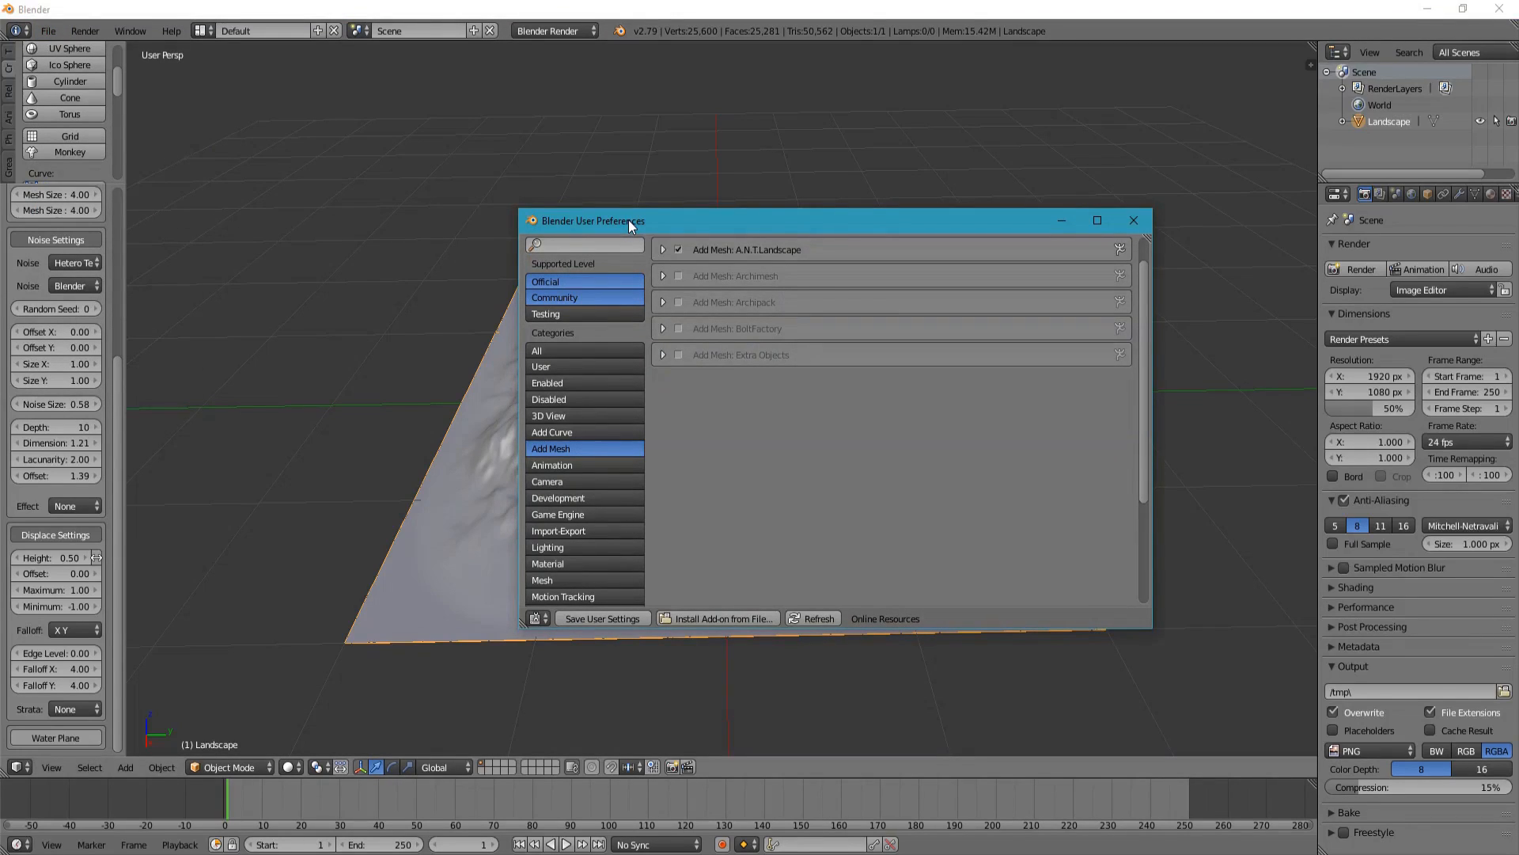
drag(628, 220, 529, 201)
click(1030, 198)
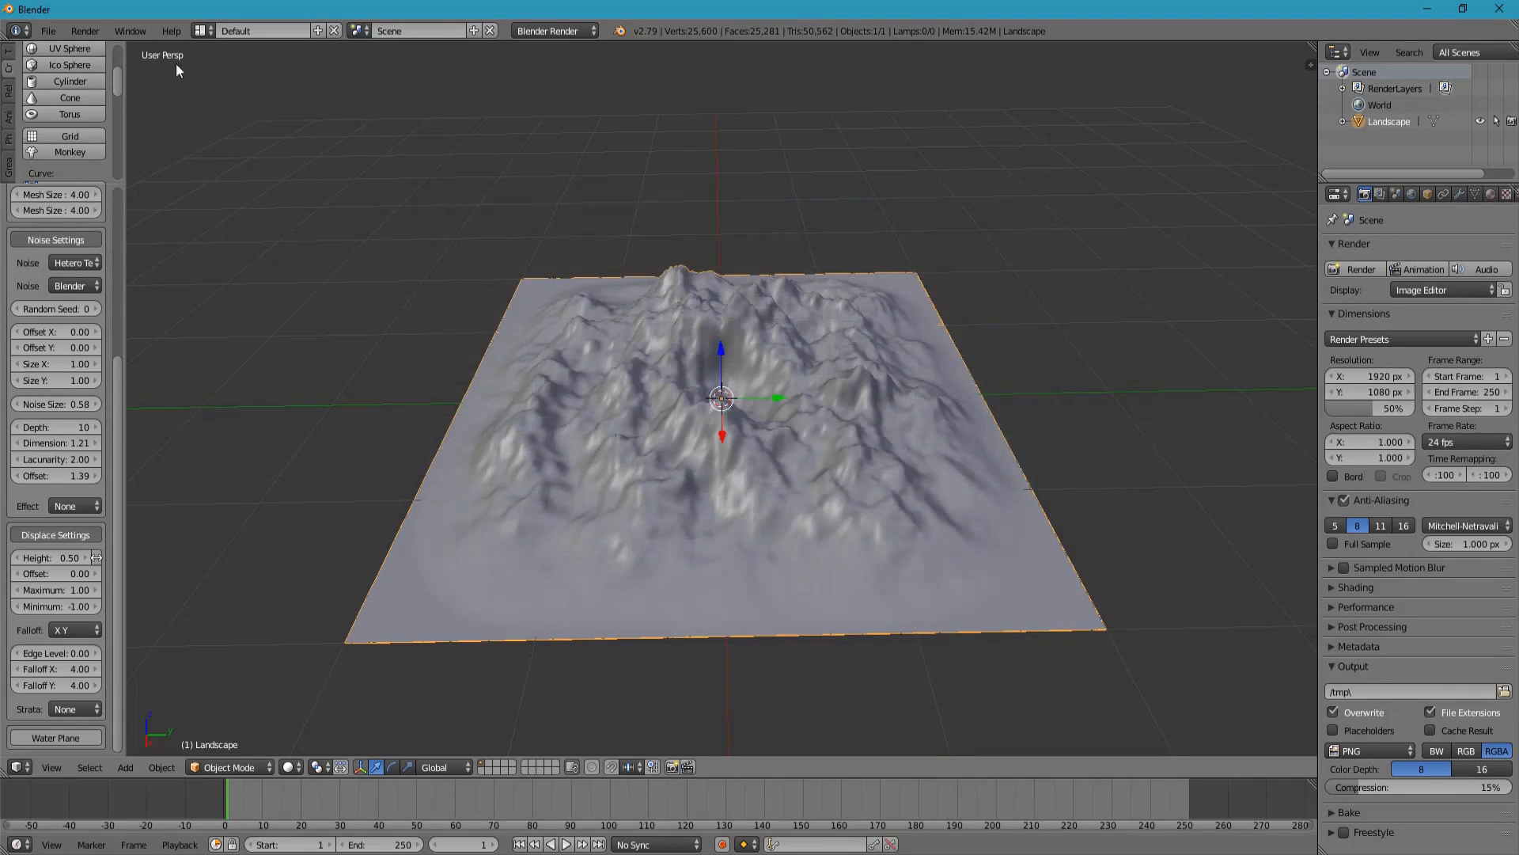
- Check the A.N.T.Landscape add-on by searching the add-ons in the user preferences for "lands", and close the preferences
click(48, 31)
click(119, 211)
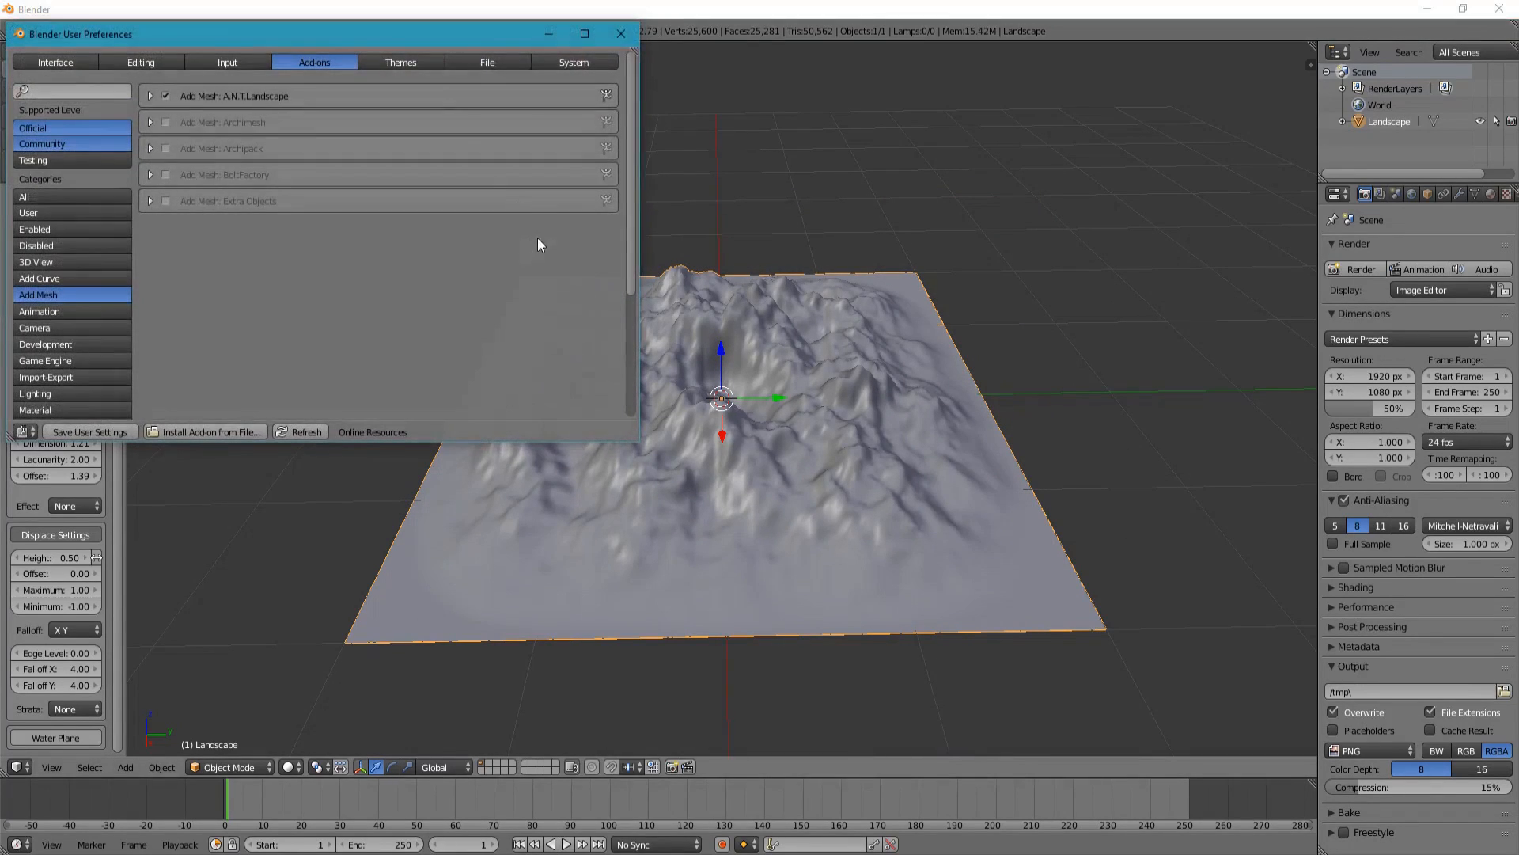
drag(438, 38, 800, 211)
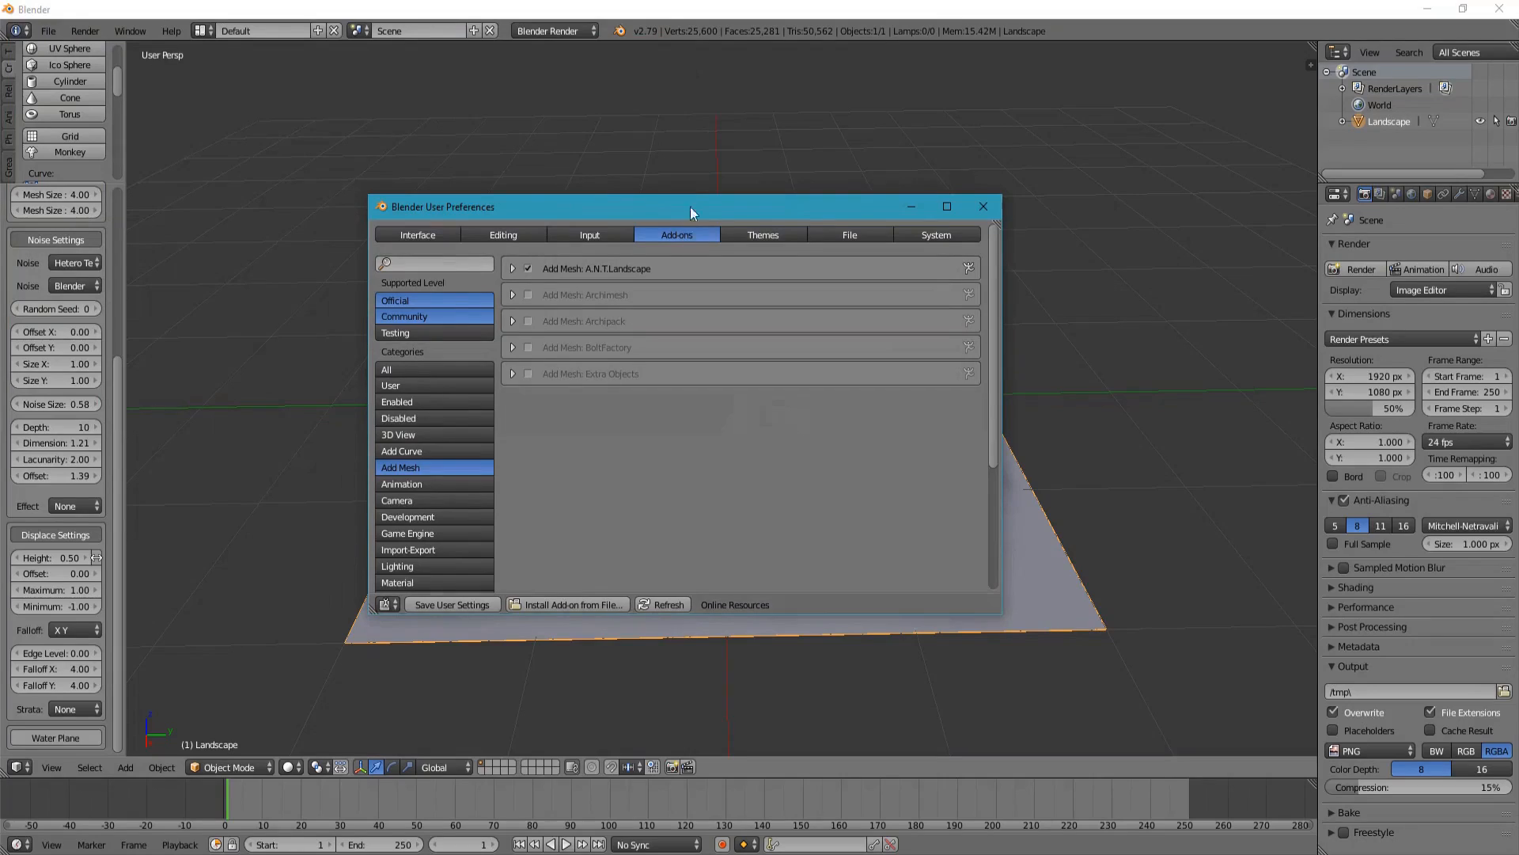
click(451, 264)
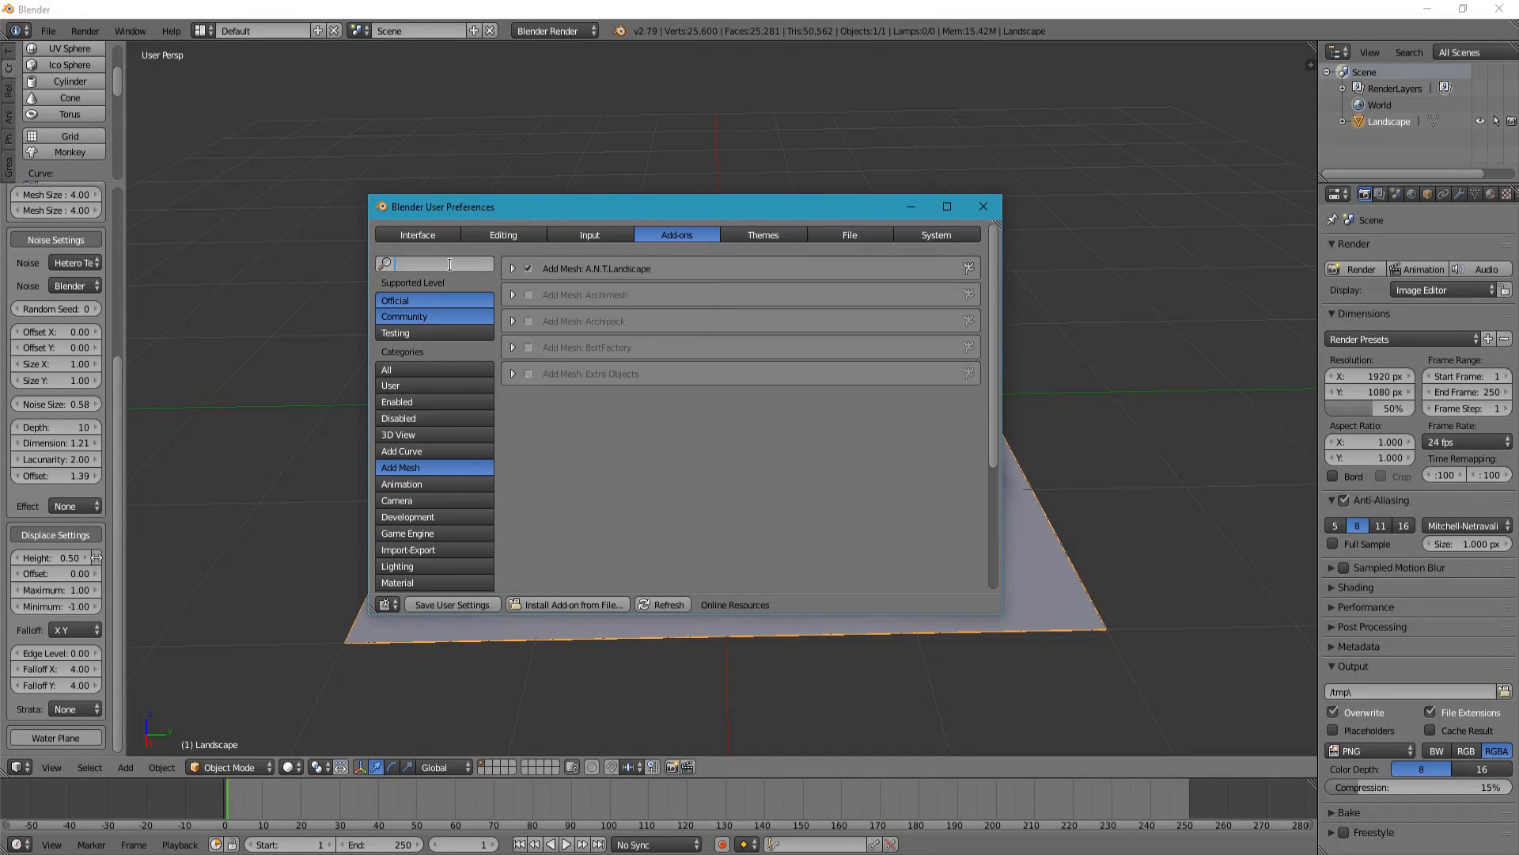
text(lands)
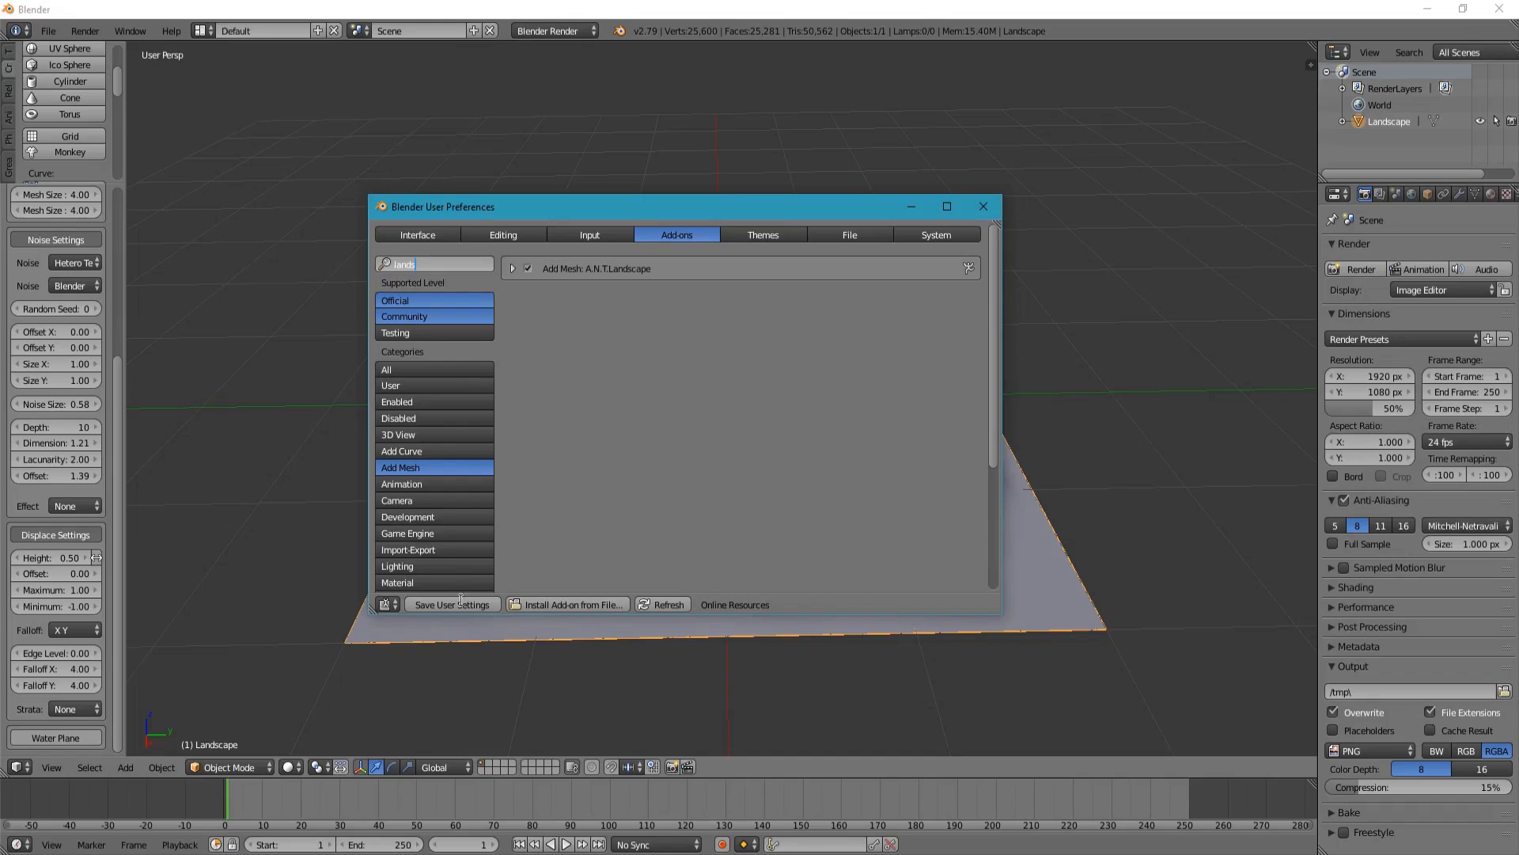
click(984, 207)
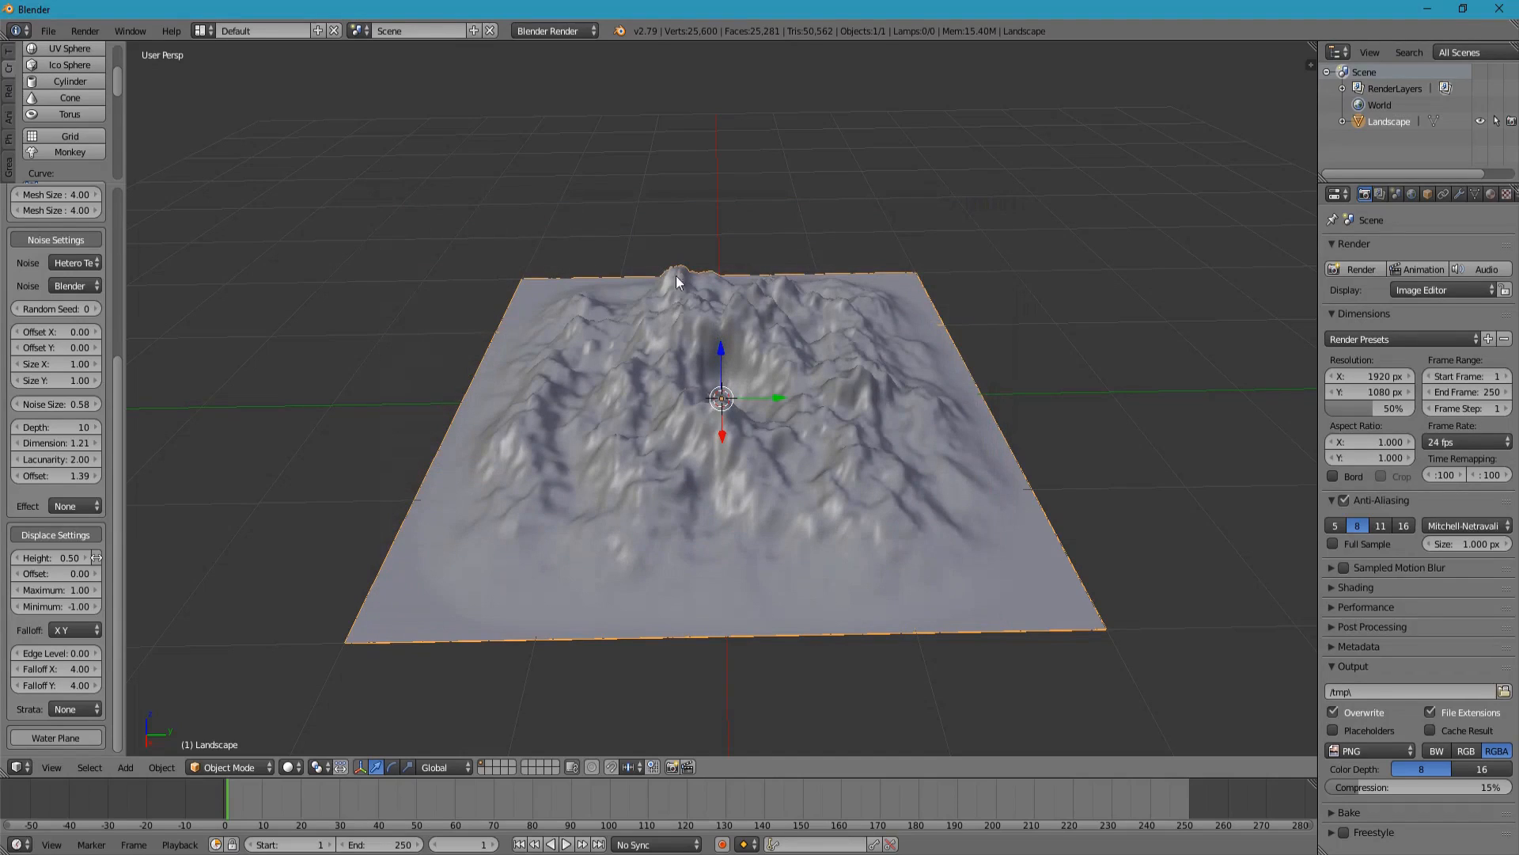
- Set the noise offset of the generated landscape to 1.42 and check the terrain
scroll(79, 158, down, 10)
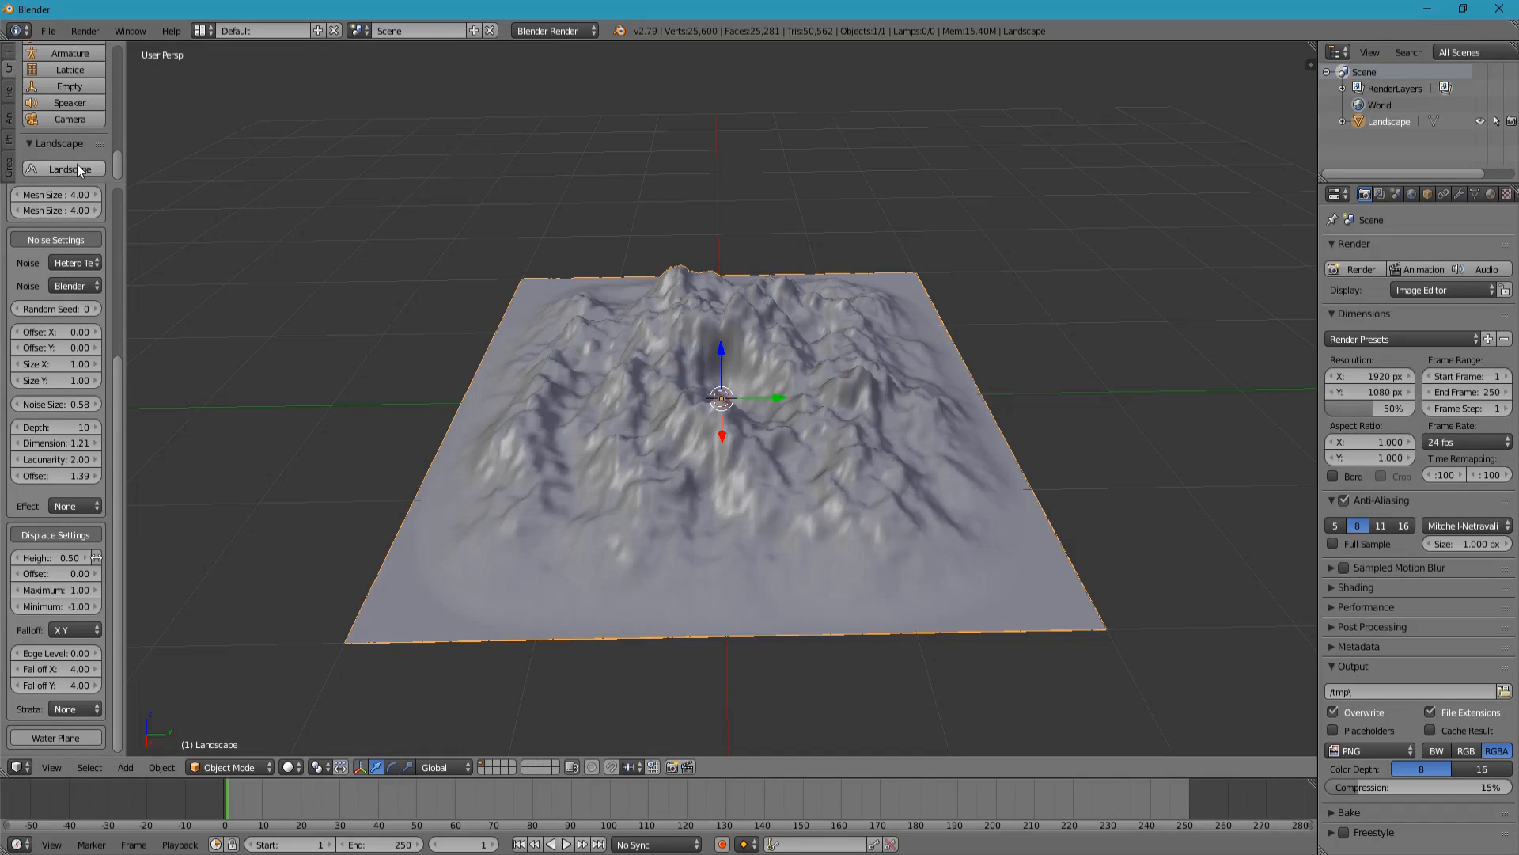
drag(116, 374, 130, 223)
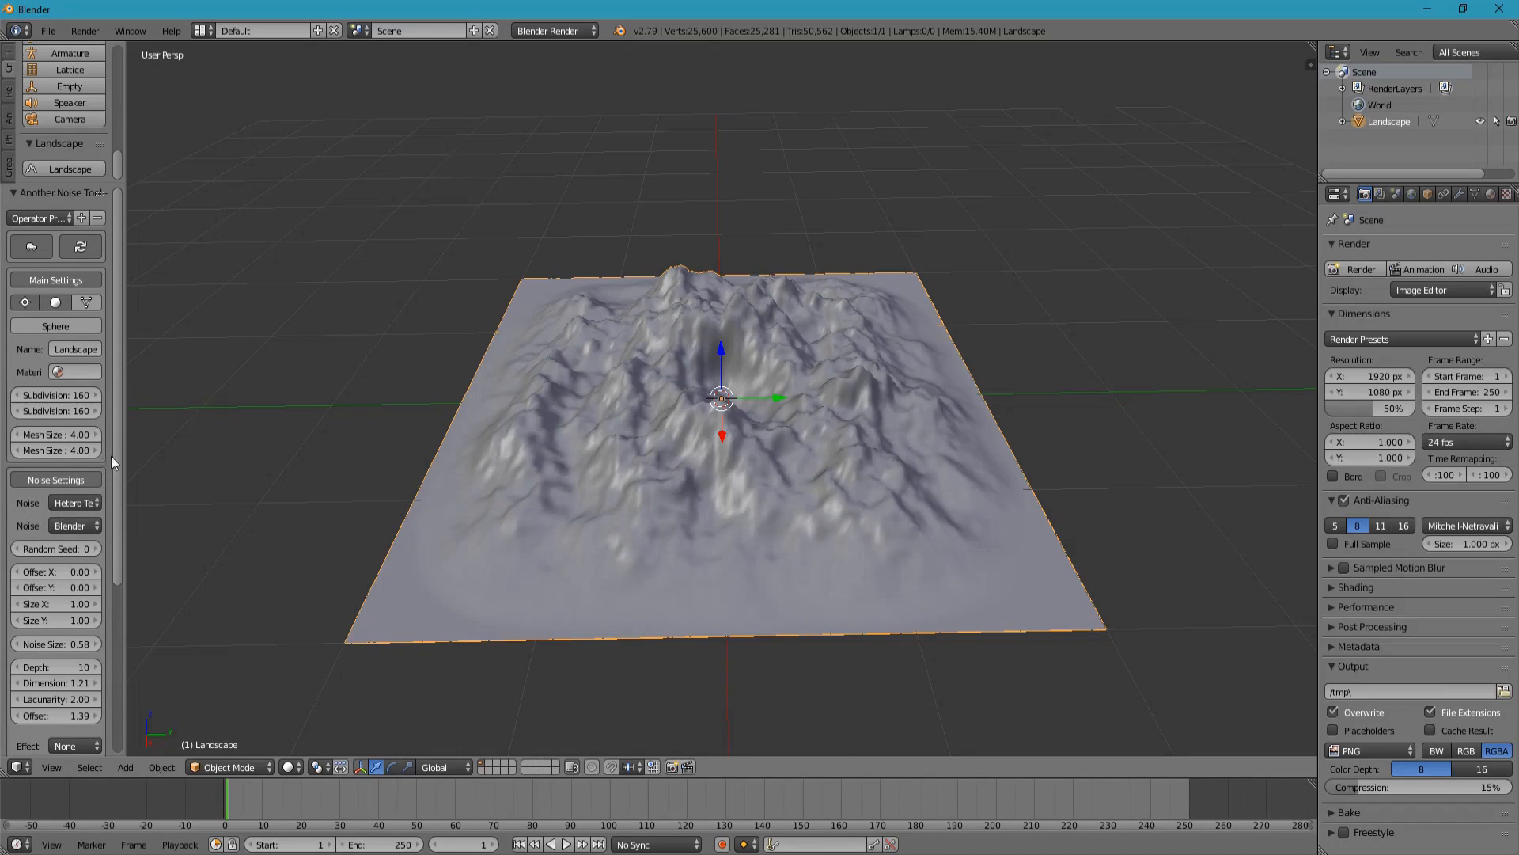
drag(116, 439, 118, 601)
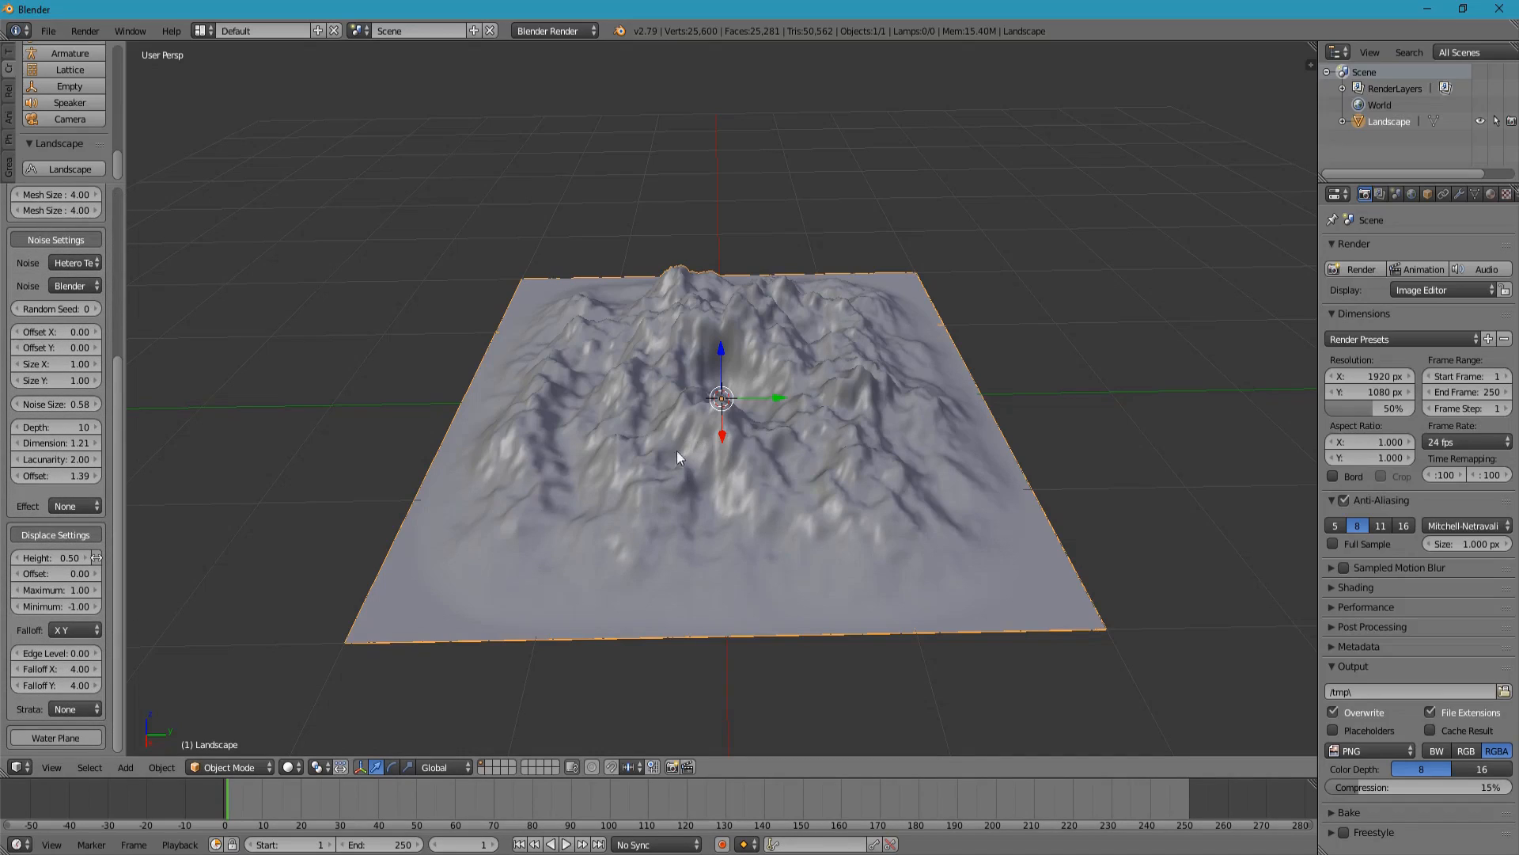
mouse_move(85, 476)
mouse_down()
mouse_move(63, 476)
mouse_move(89, 477)
mouse_up()
mouse_move(696, 421)
middle_down()
mouse_move(665, 470)
mouse_move(722, 436)
middle_up()
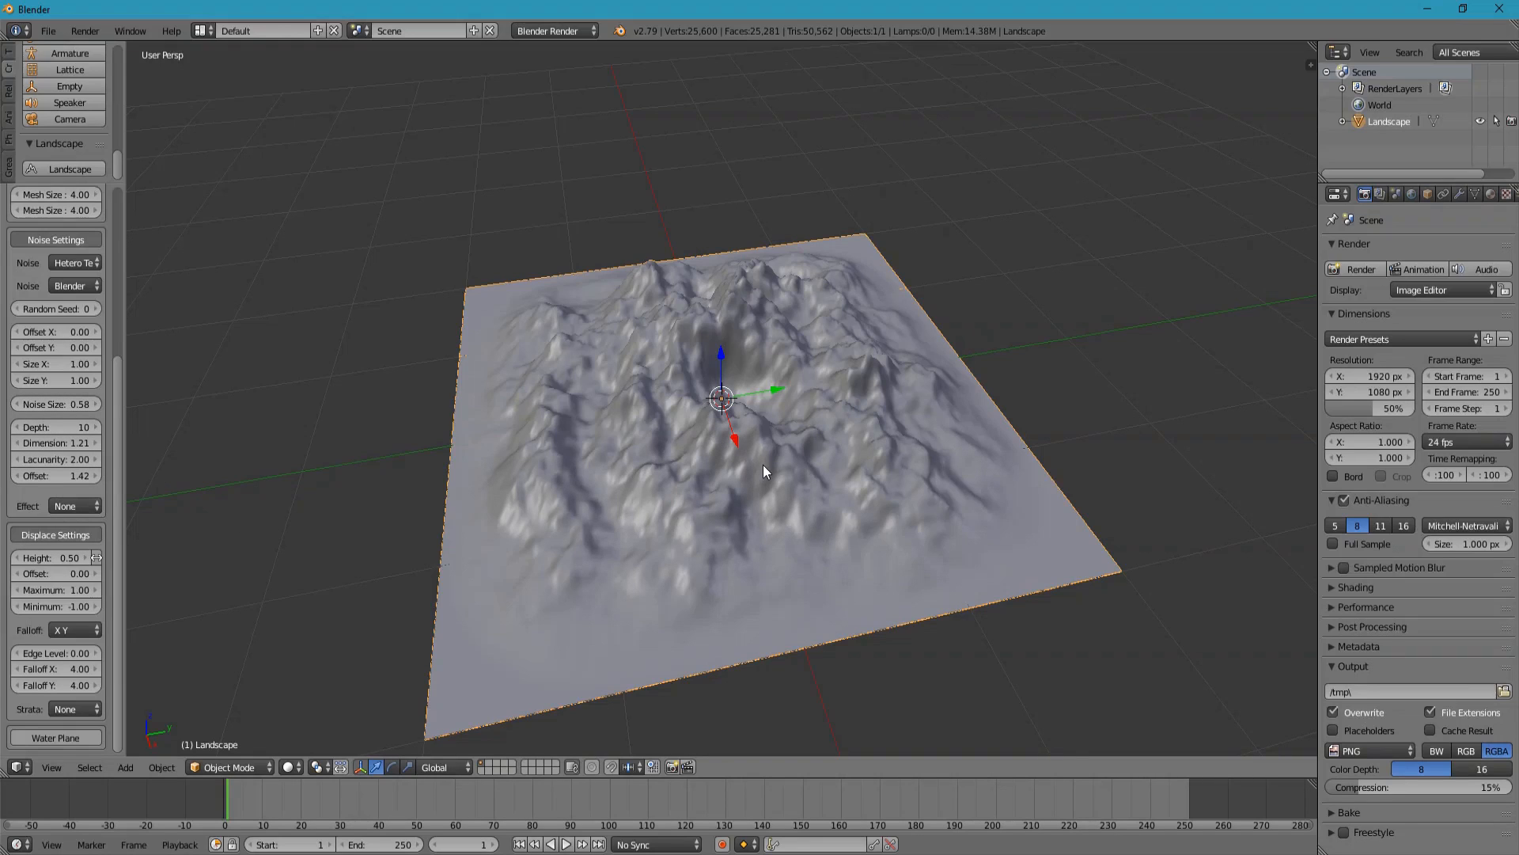
middle_drag(769, 400, 733, 392)
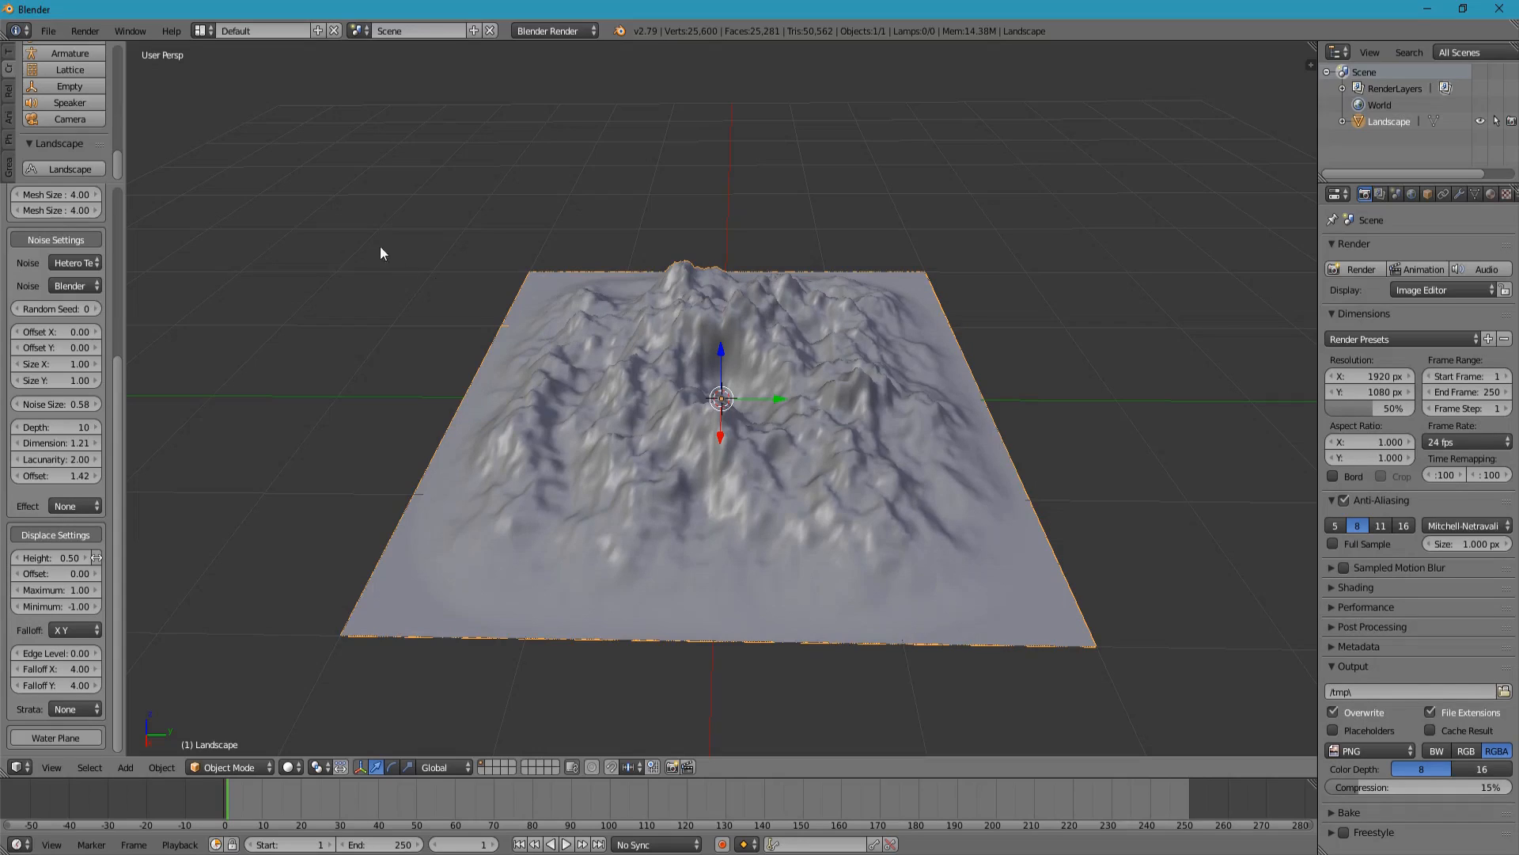
- Add a plane to the scene and raise it along Z until it floats above the landscape
scroll(96, 120, up, 10)
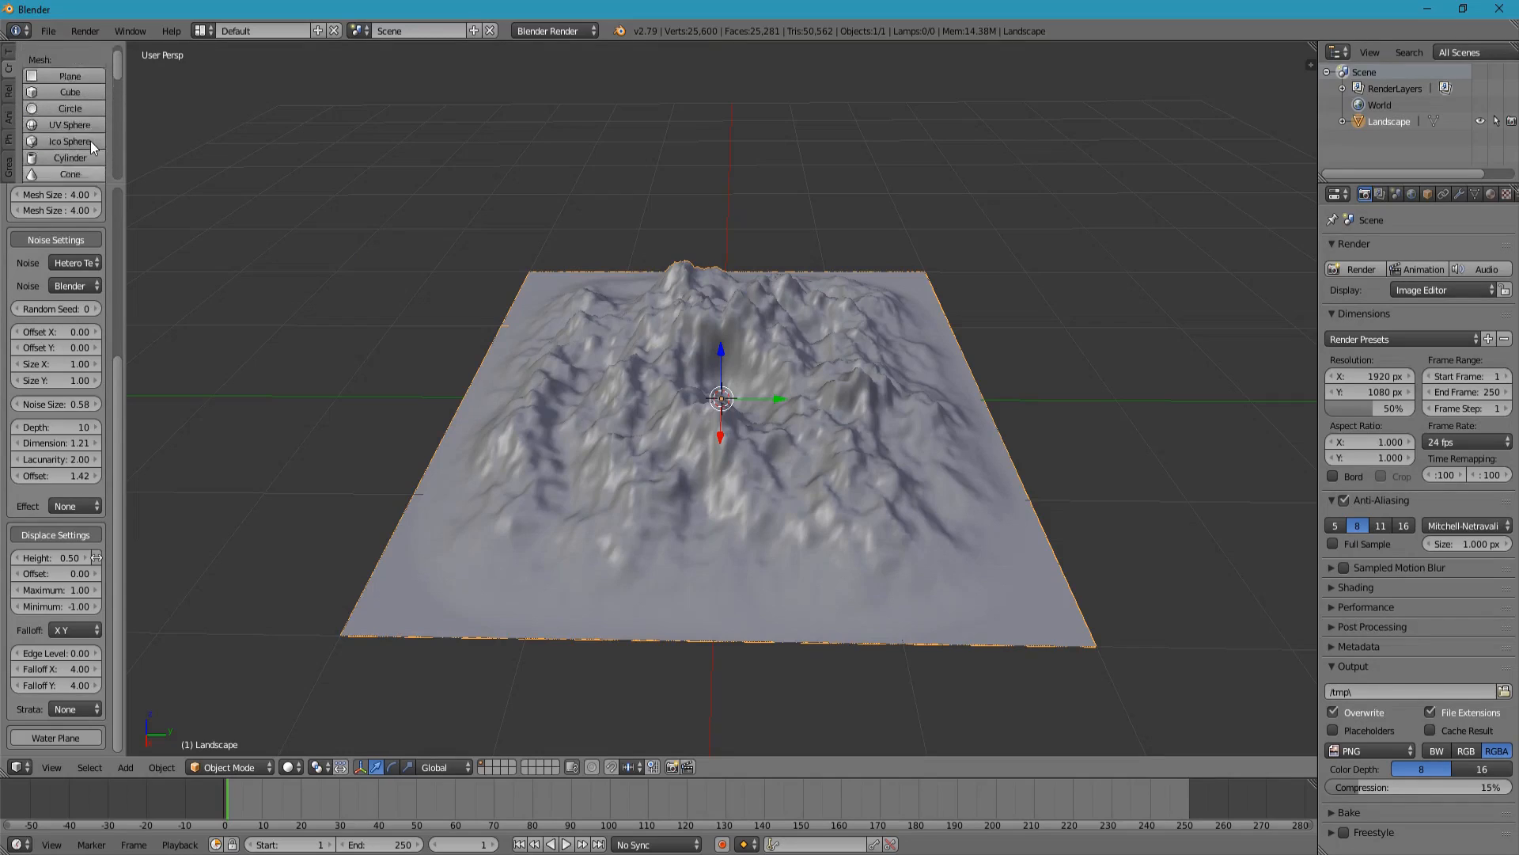
click(58, 92)
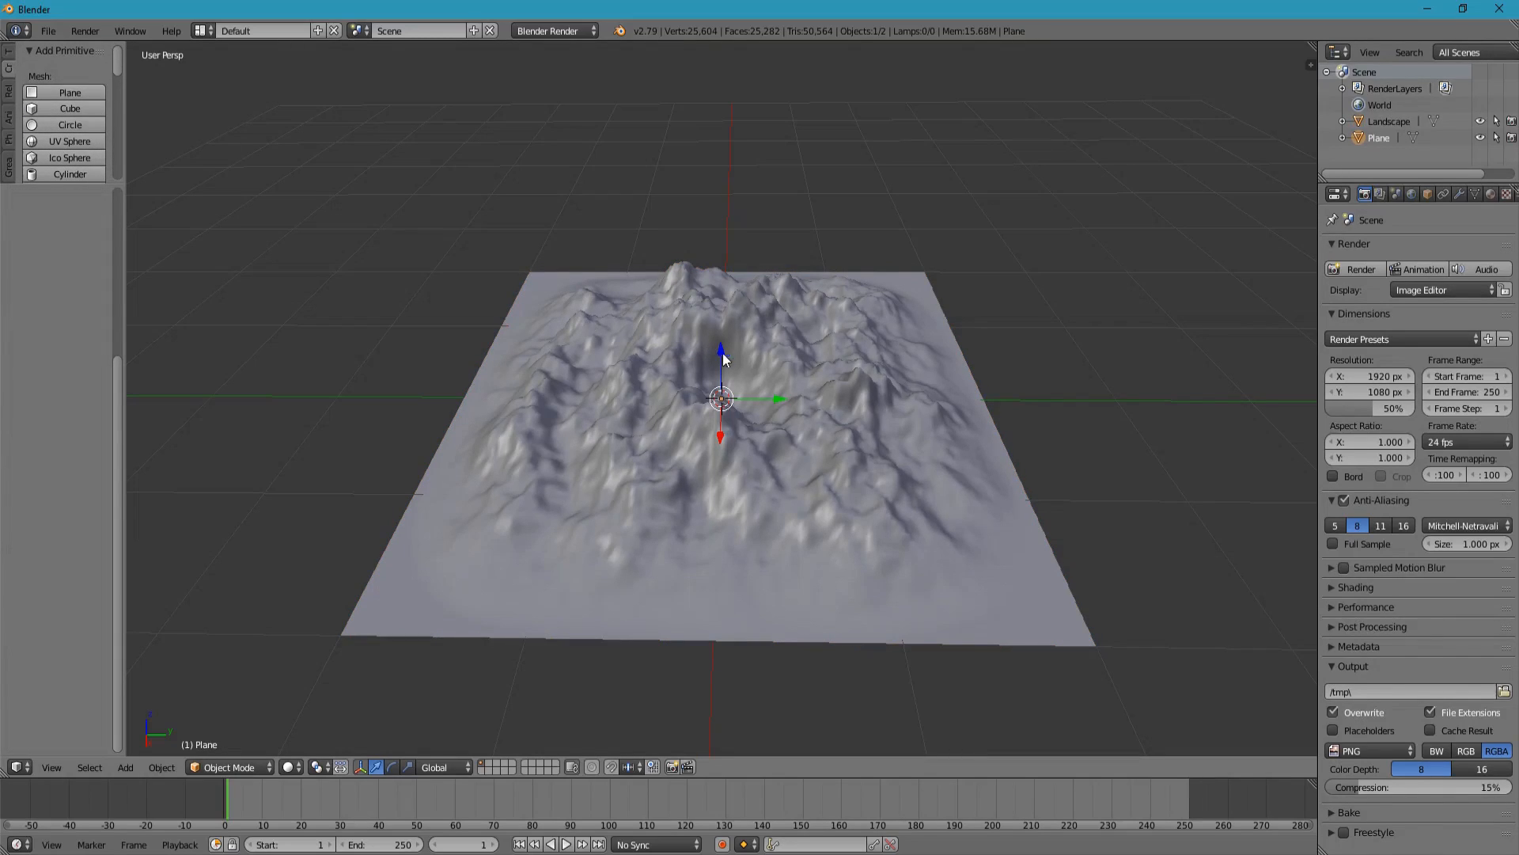
drag(723, 352, 721, 174)
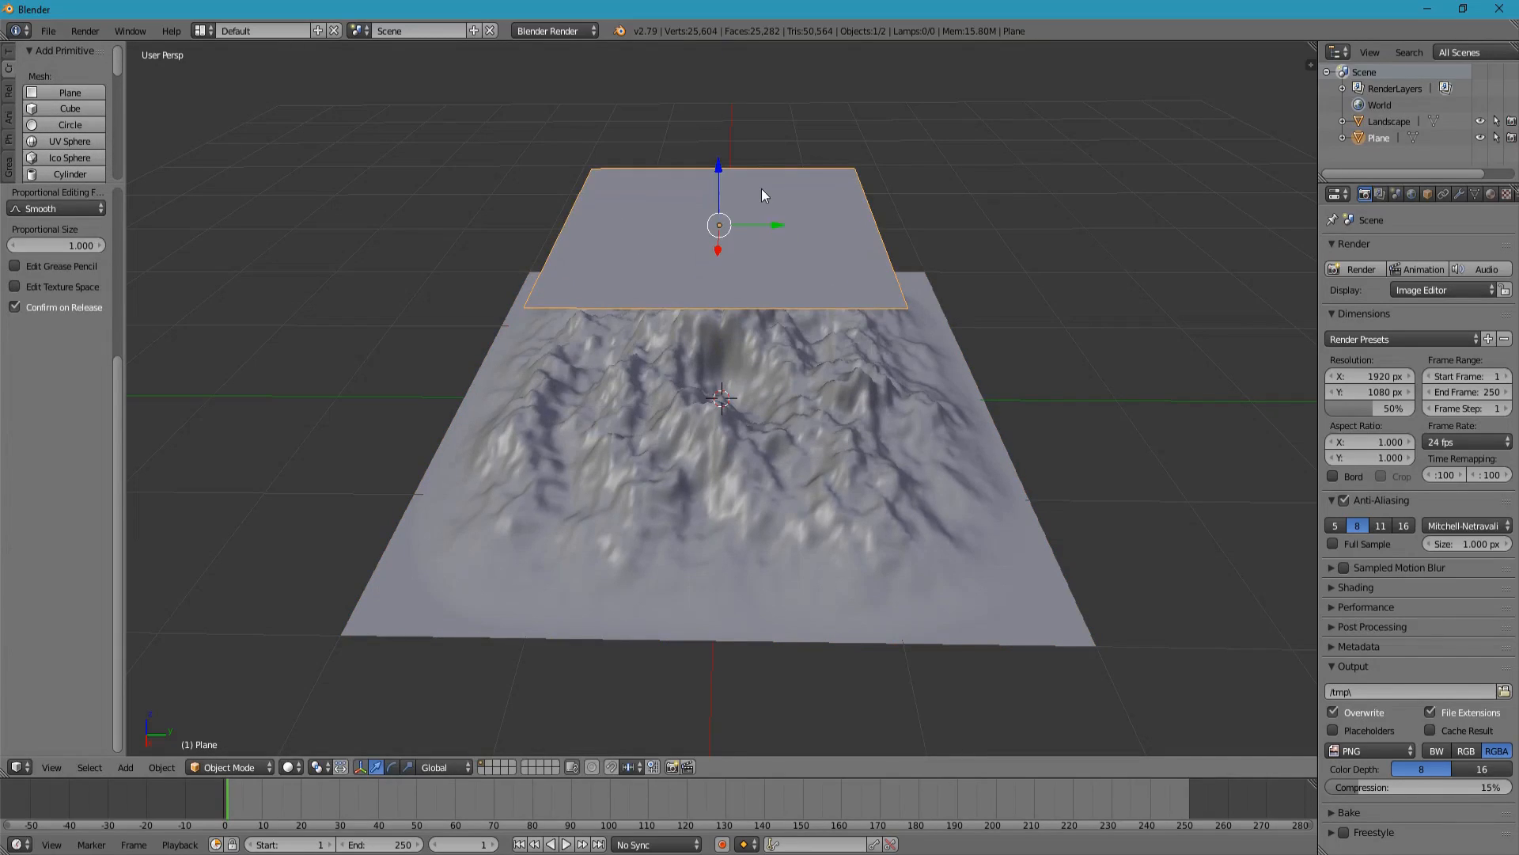
- Scale the plane in top view so that it matches the landscape's full extent
key(KP_7)
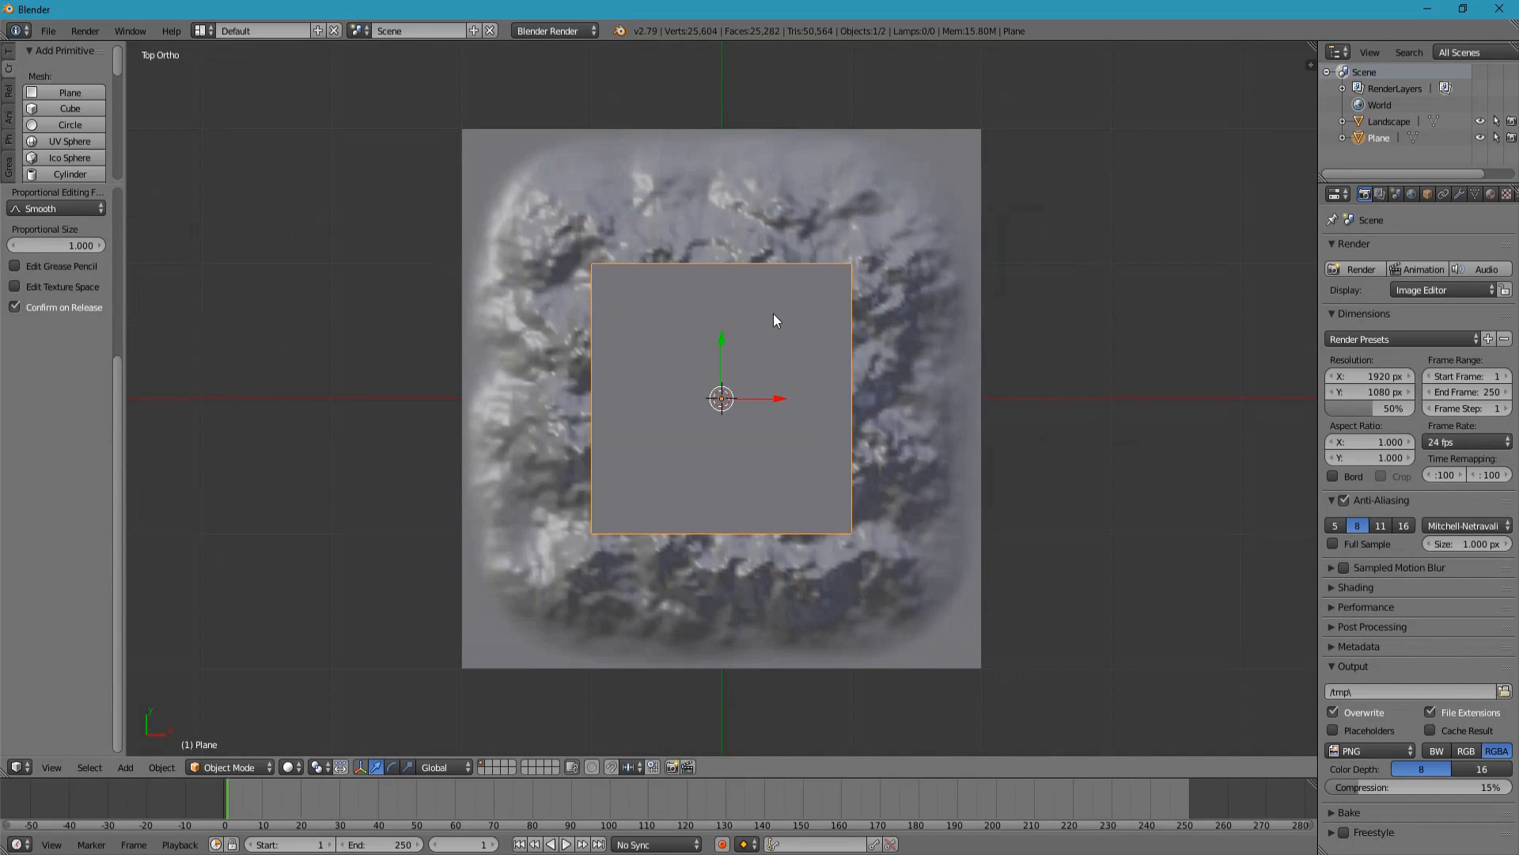
key(s)
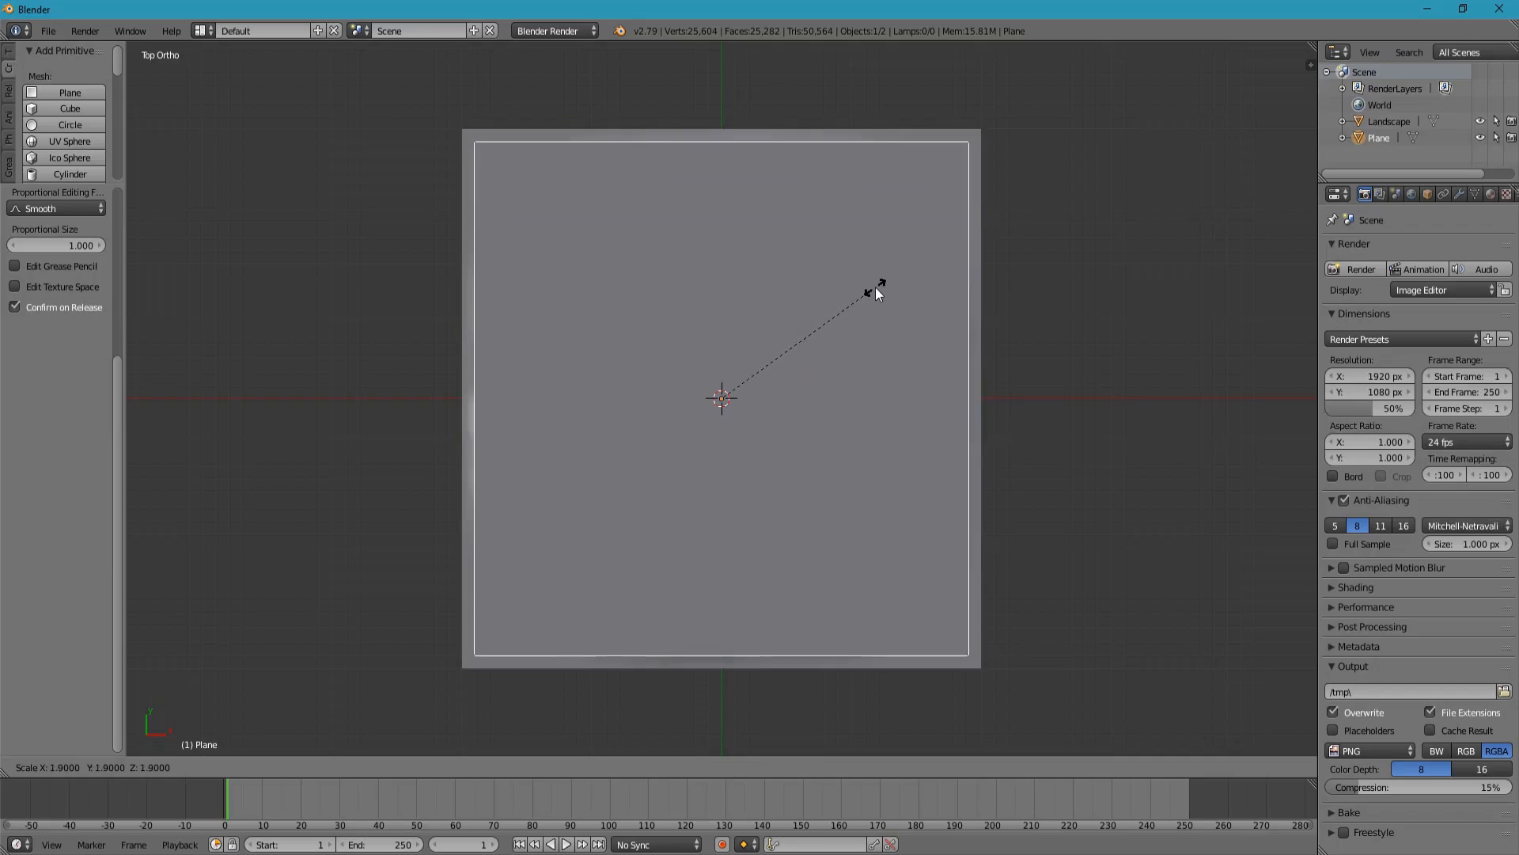
click(879, 287)
mouse_move(969, 347)
middle_down()
mouse_move(909, 341)
mouse_move(863, 216)
mouse_move(984, 325)
middle_up()
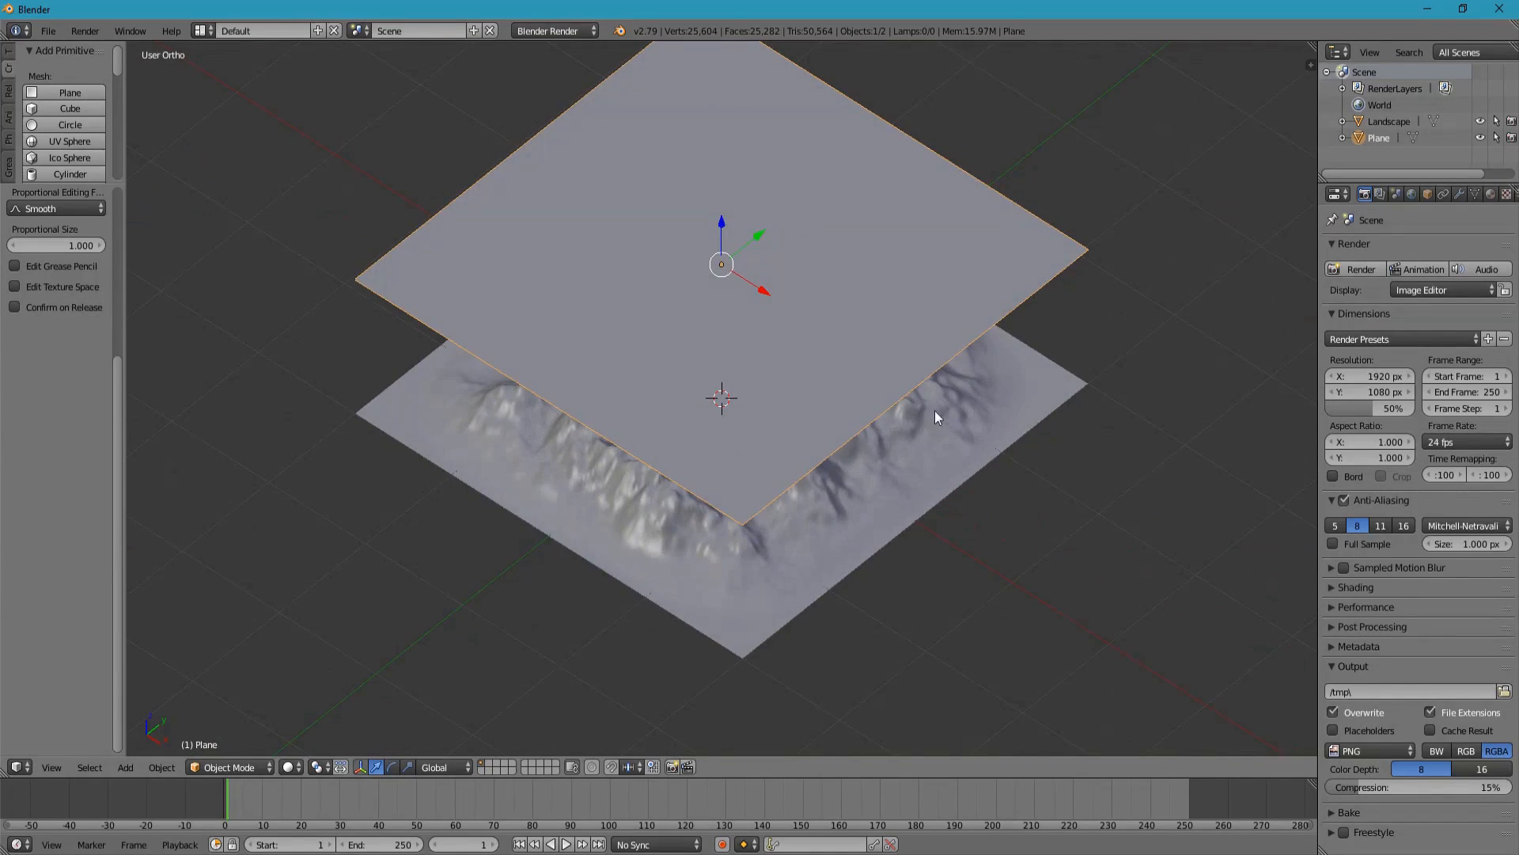
middle_drag(808, 343, 910, 416)
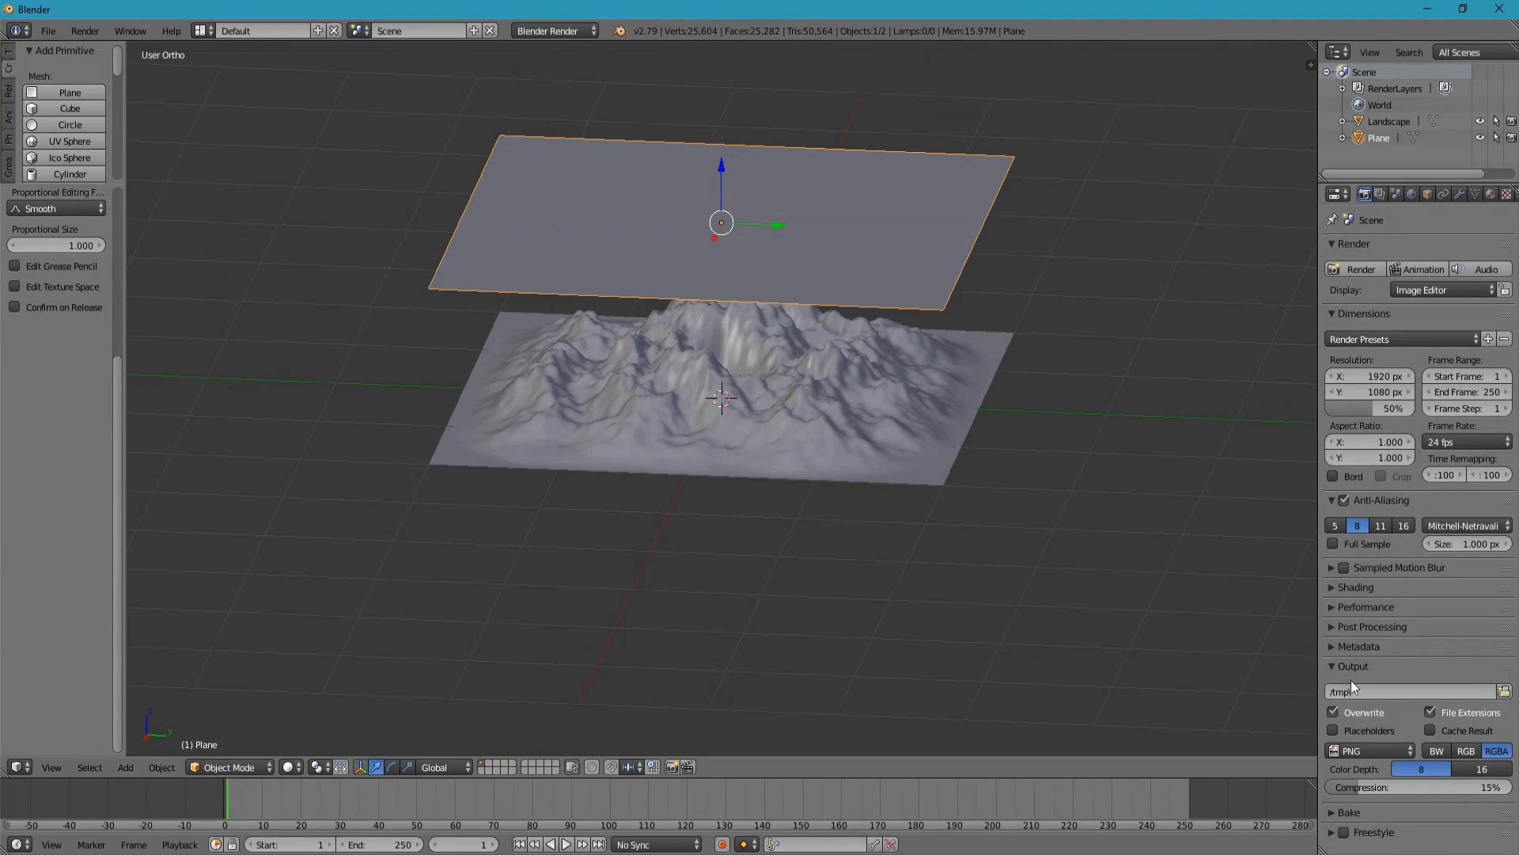
- Split the properties area in two and turn the lower part into a UV/Image Editor
drag(1329, 848, 1339, 513)
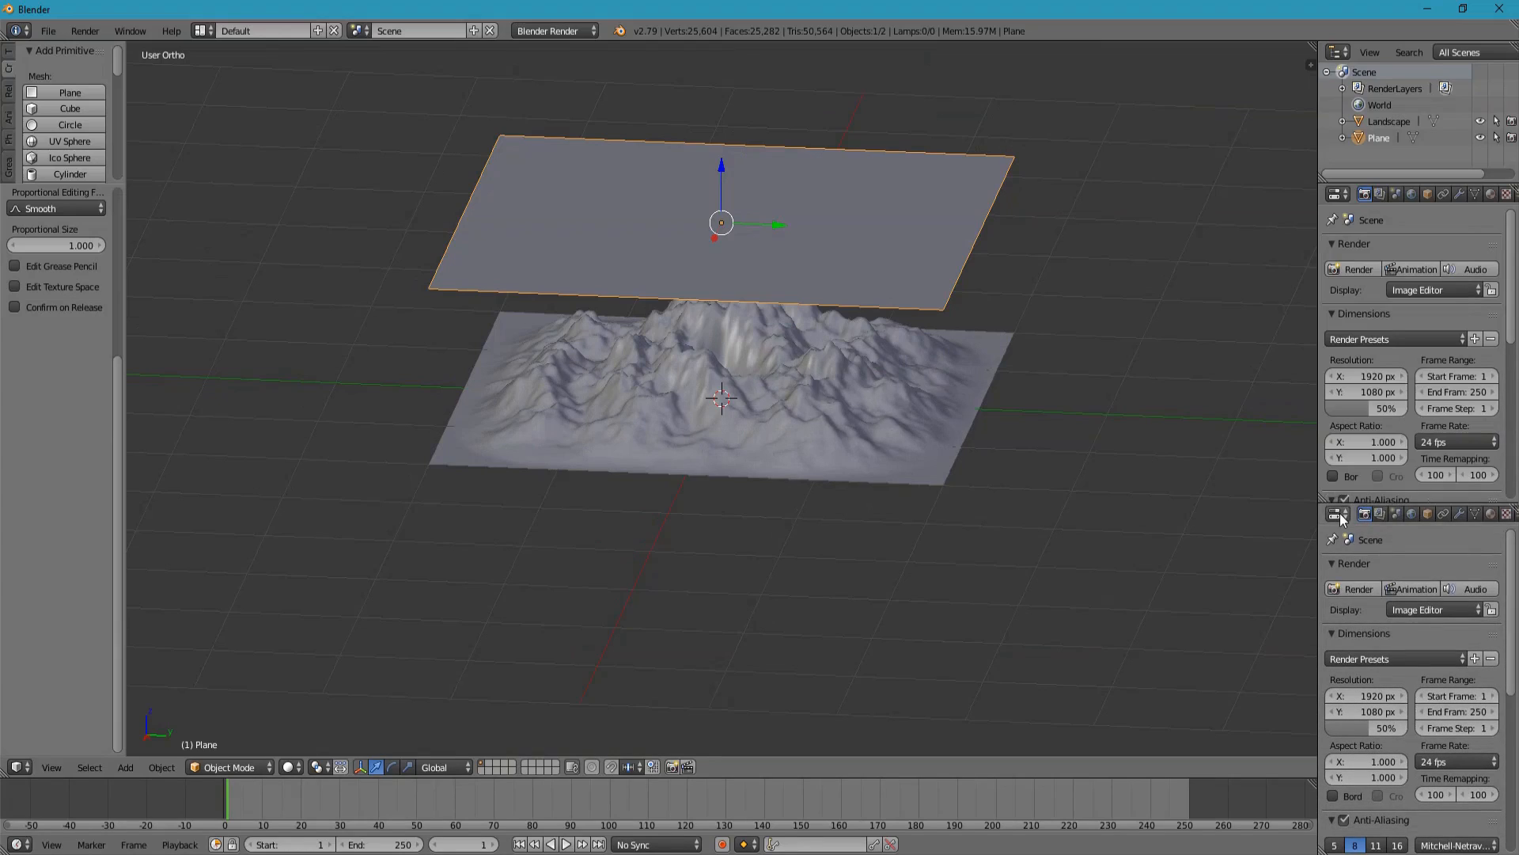
click(1339, 516)
click(1381, 386)
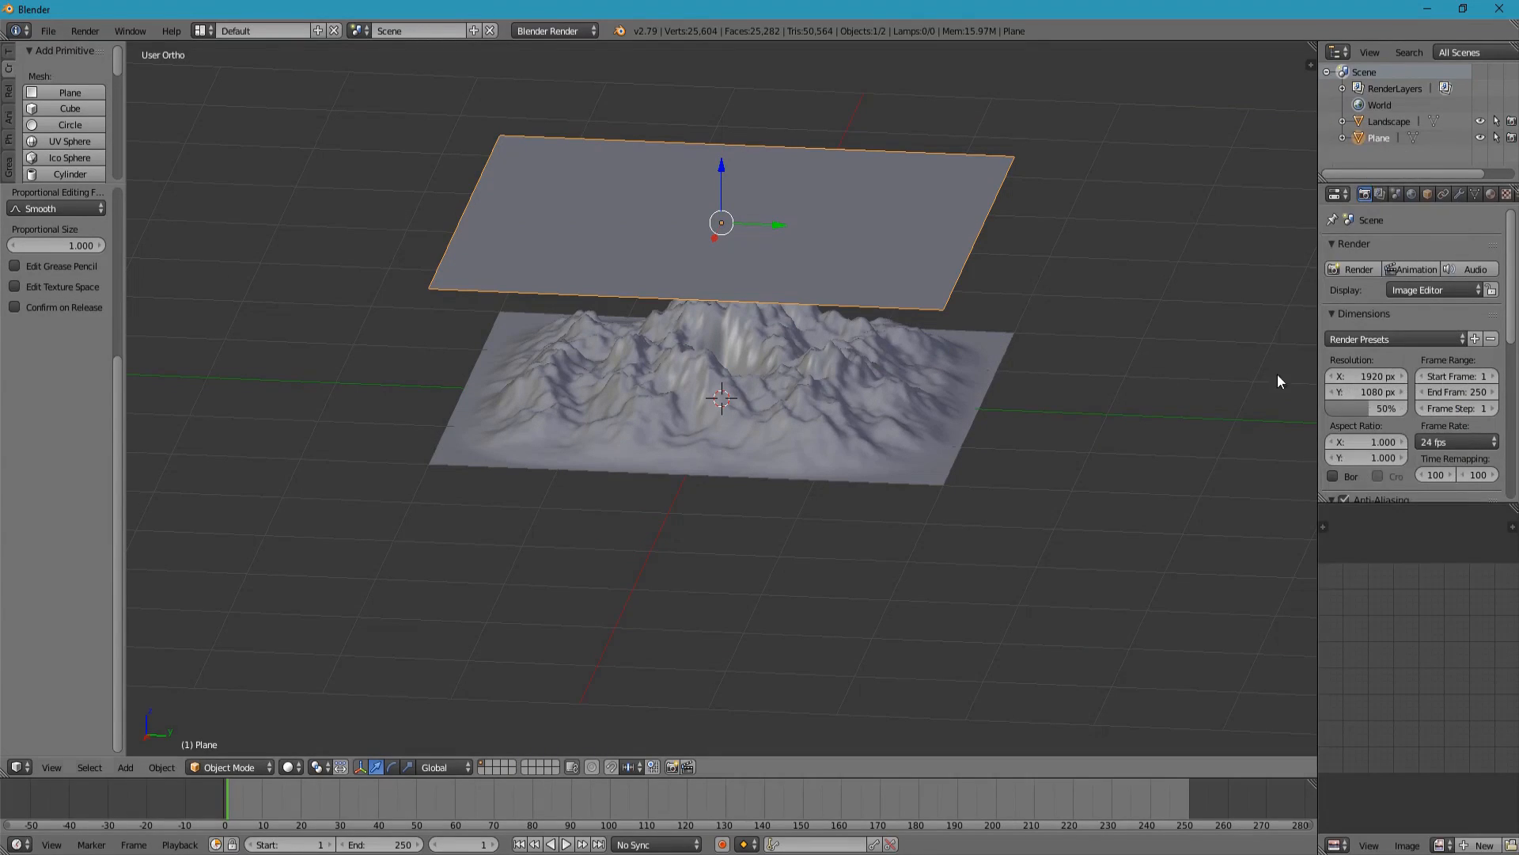
- Unwrap the plane's face in Edit Mode so its UVs fill the square UV space
key(Tab)
key(u)
click(910, 238)
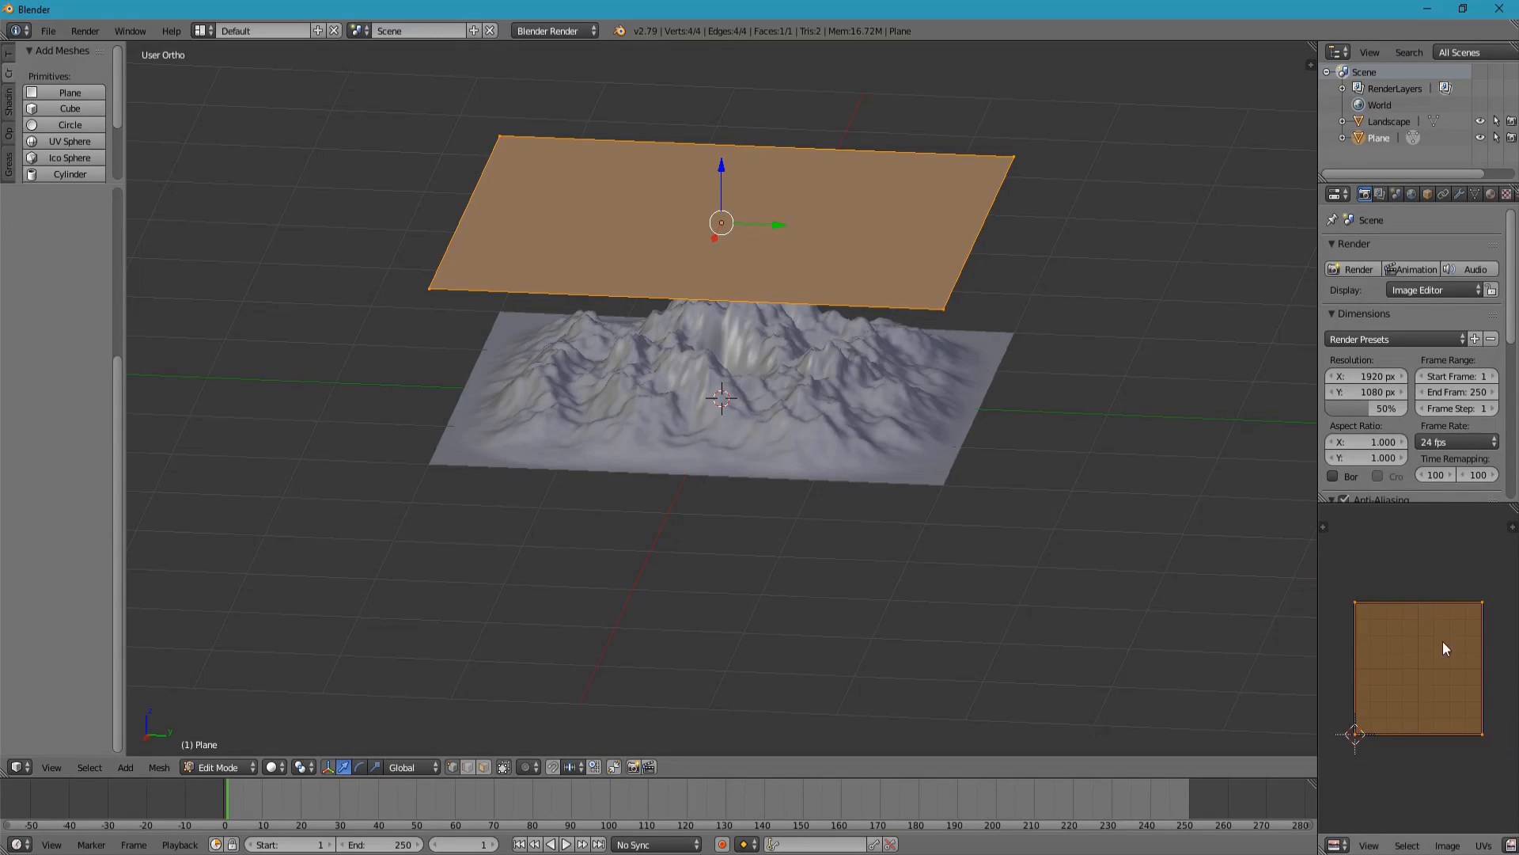
middle_drag(903, 396, 897, 400)
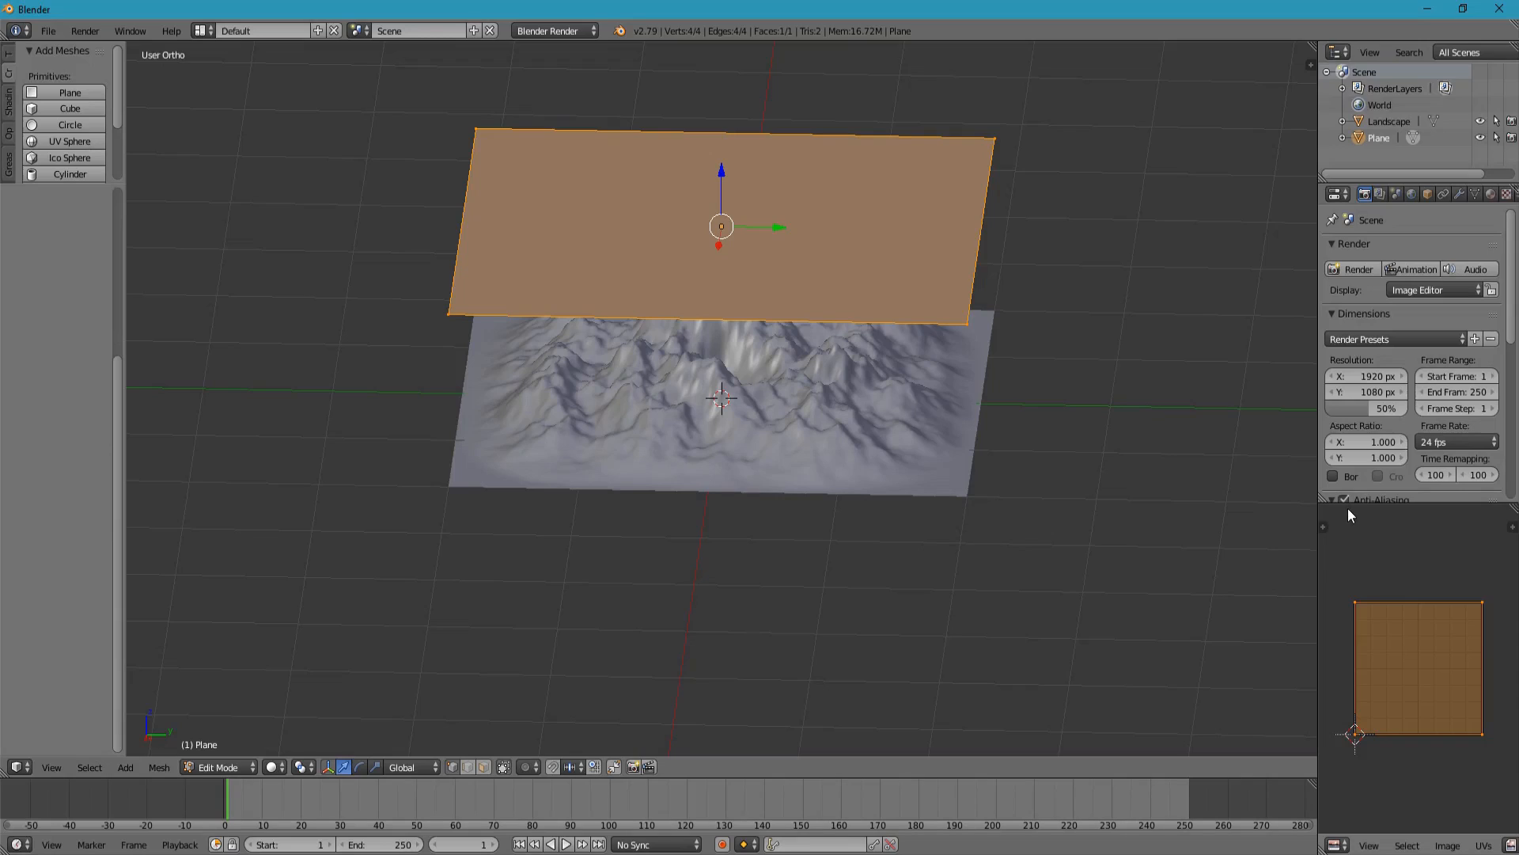
- Switch the render engine to Cycles Render and add a new material to the plane
click(571, 31)
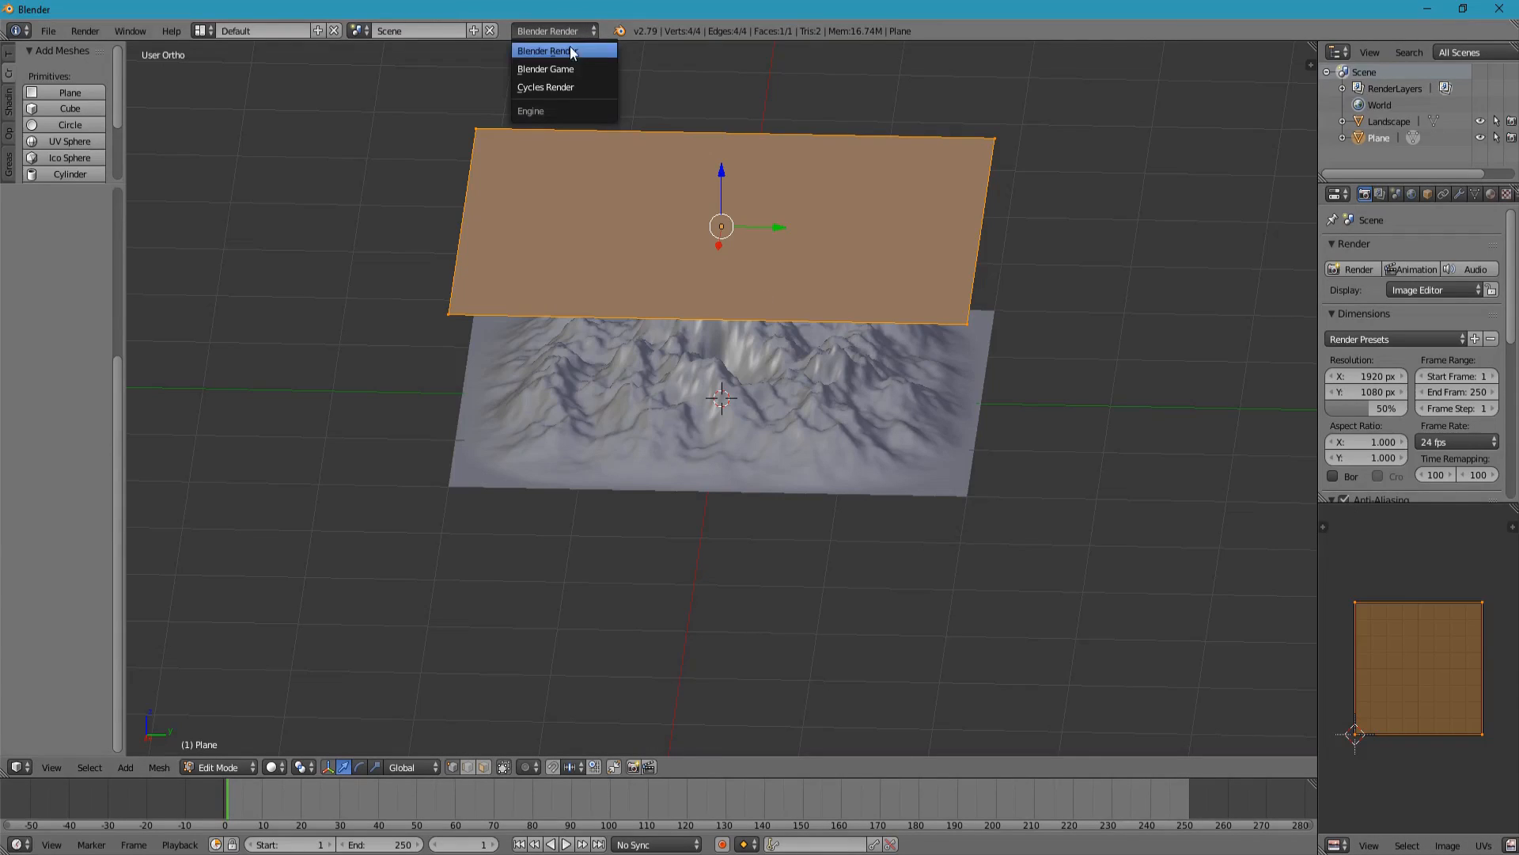
click(566, 86)
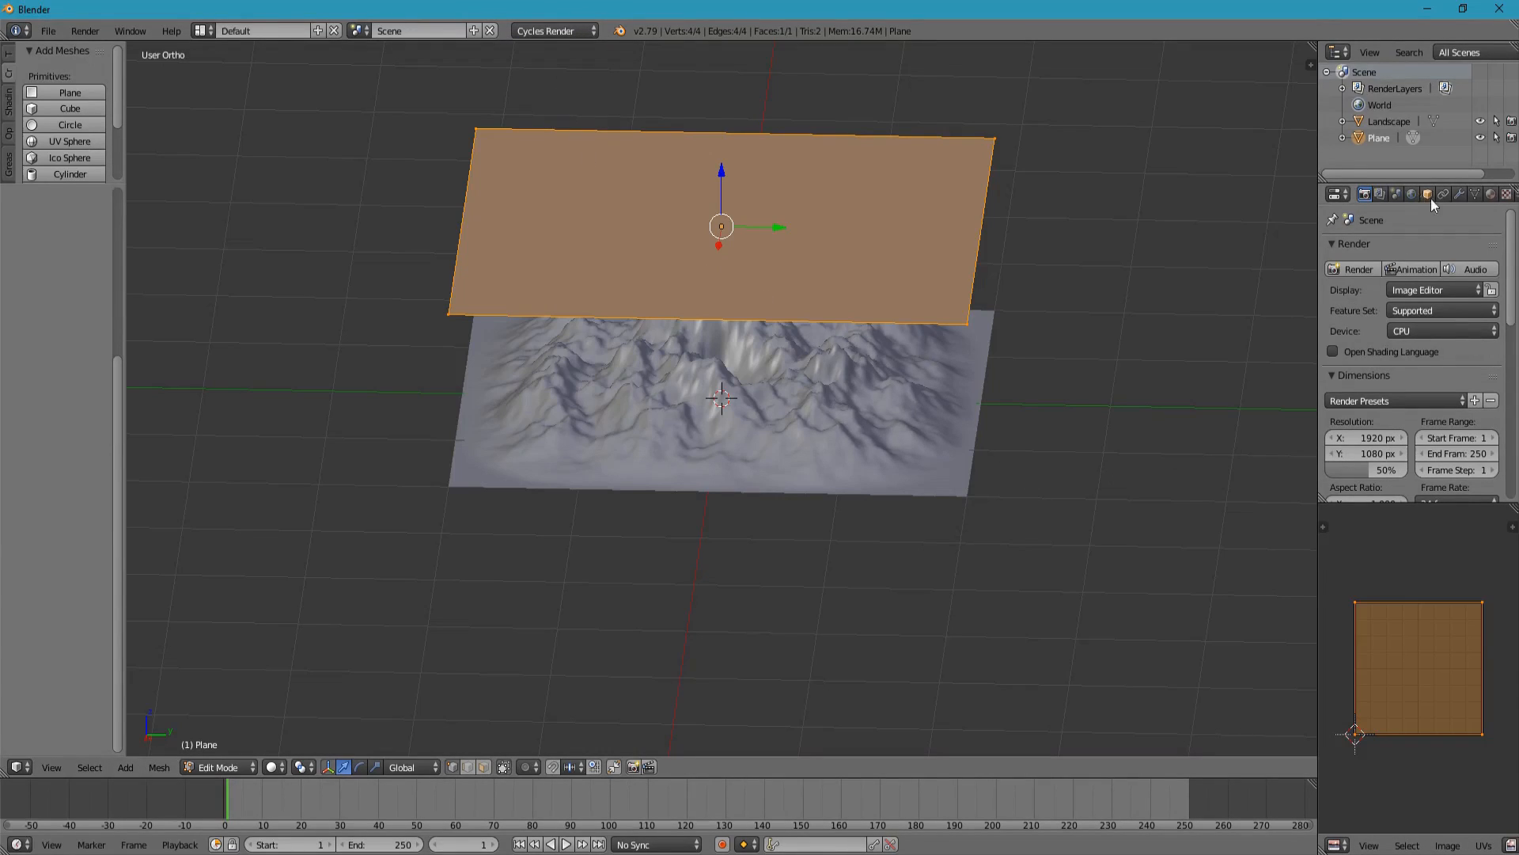
click(1491, 195)
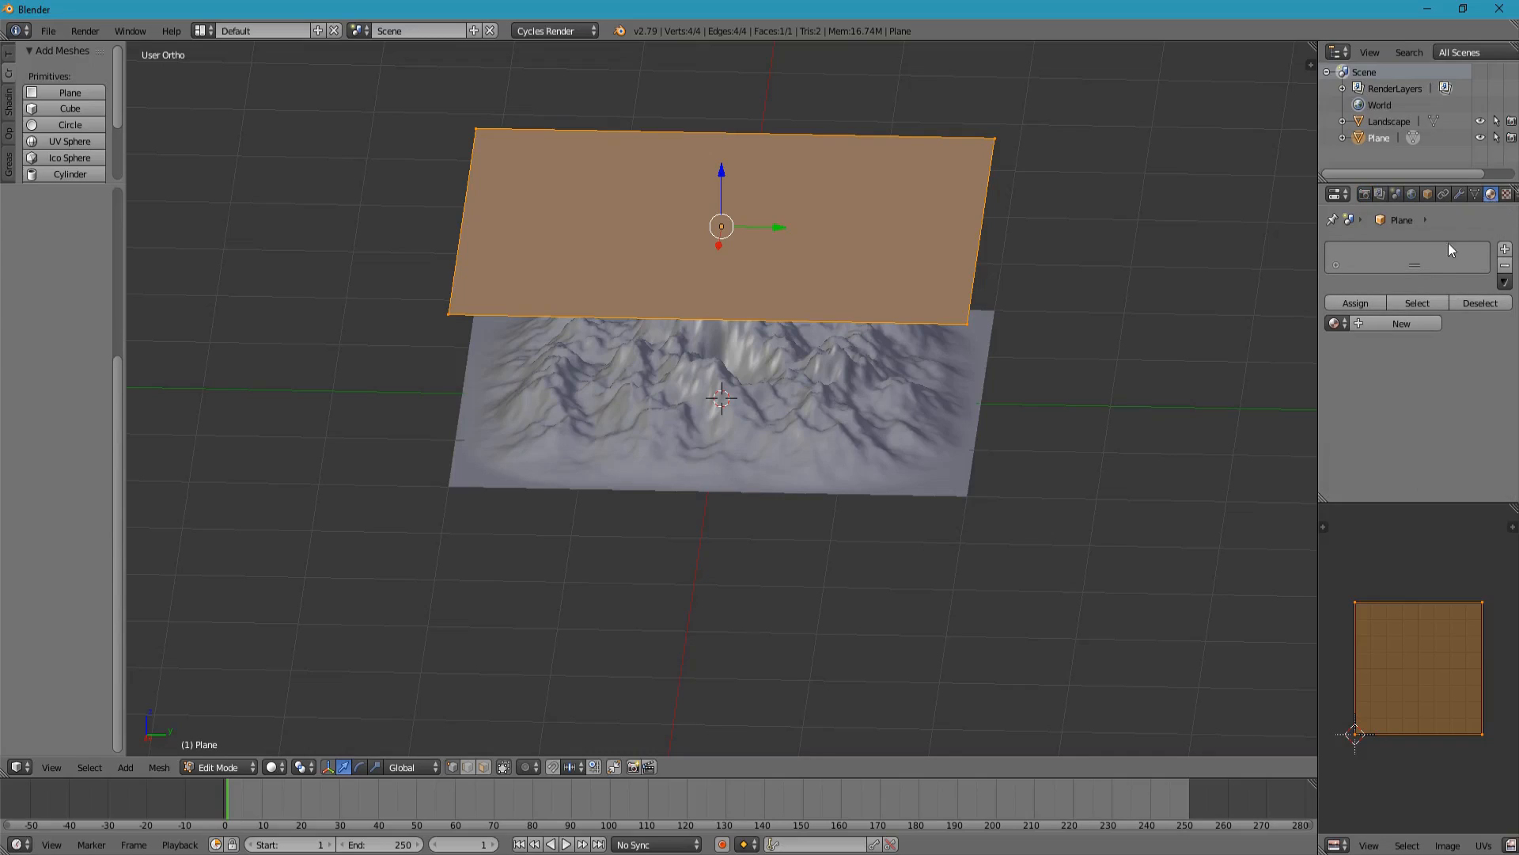
click(1381, 324)
scroll(1412, 356, down, 3)
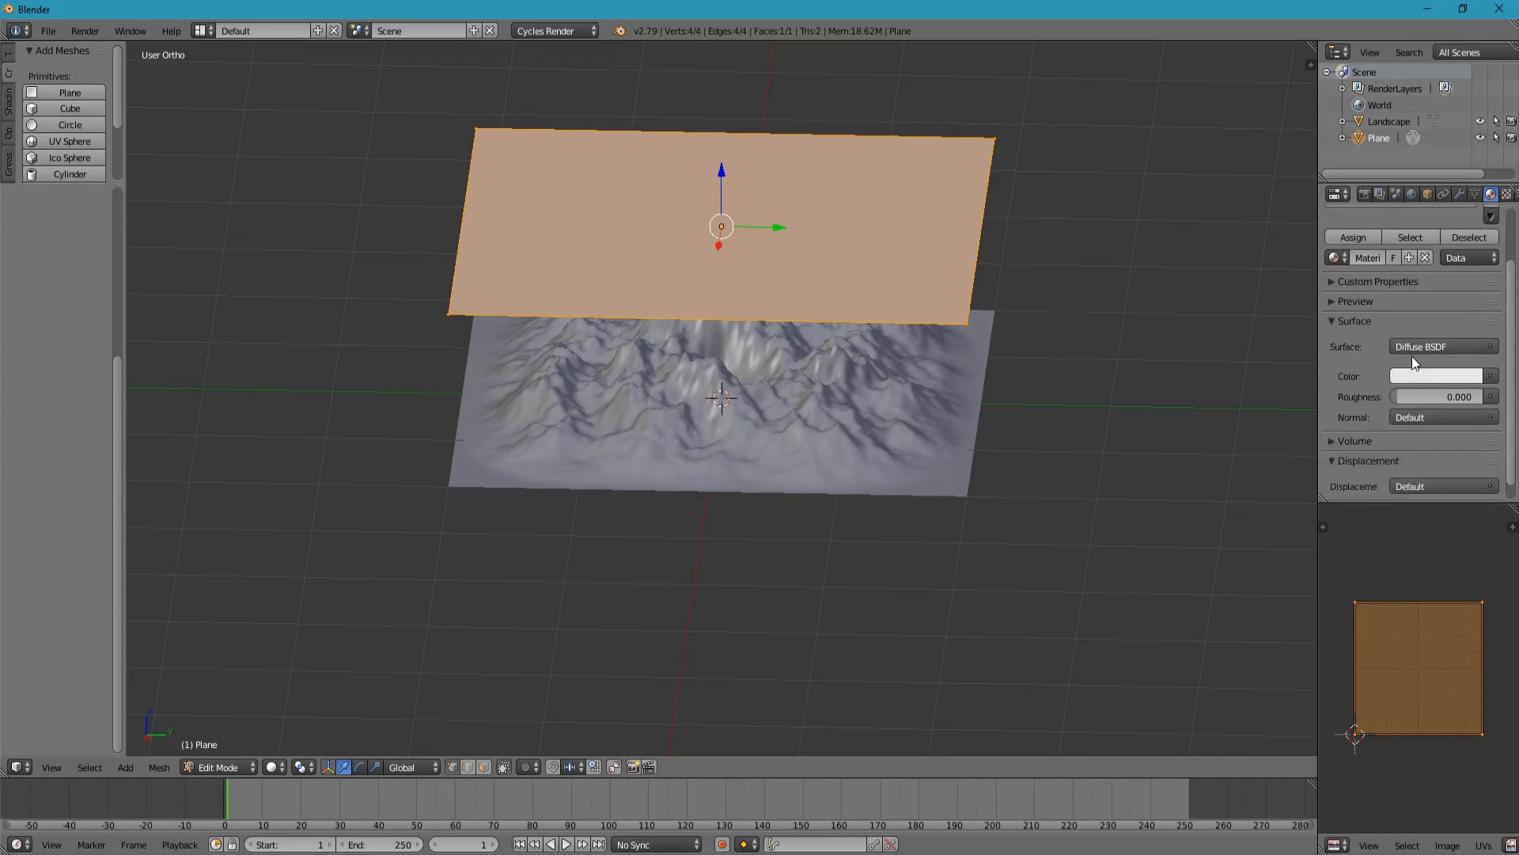
- Use an Image Texture as the colour input of the plane material's Diffuse BSDF
click(1491, 358)
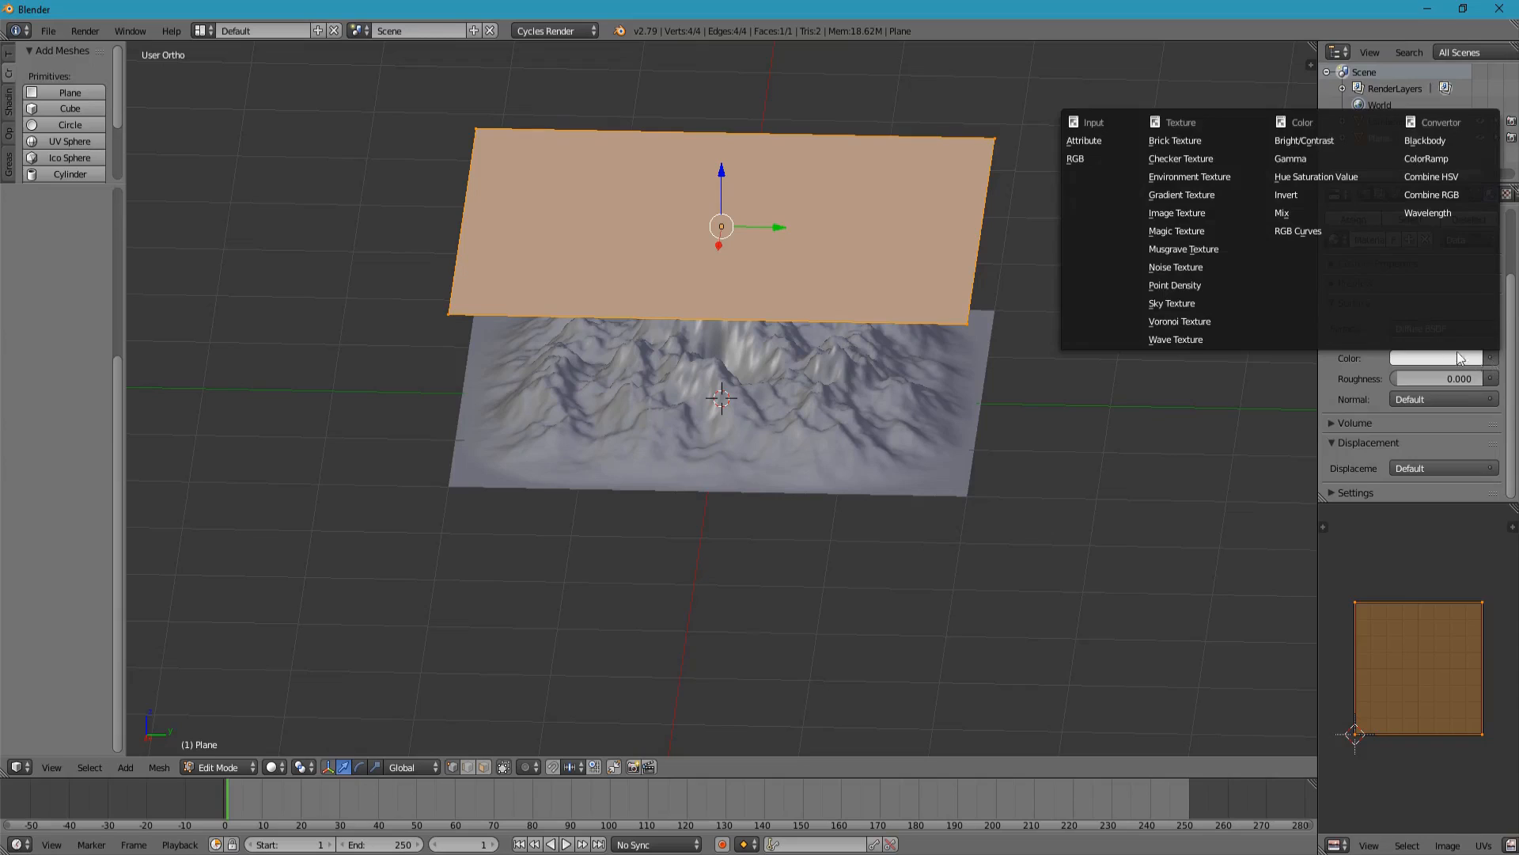
click(1201, 211)
scroll(1355, 348, down, 1)
scroll(1355, 348, down, 2)
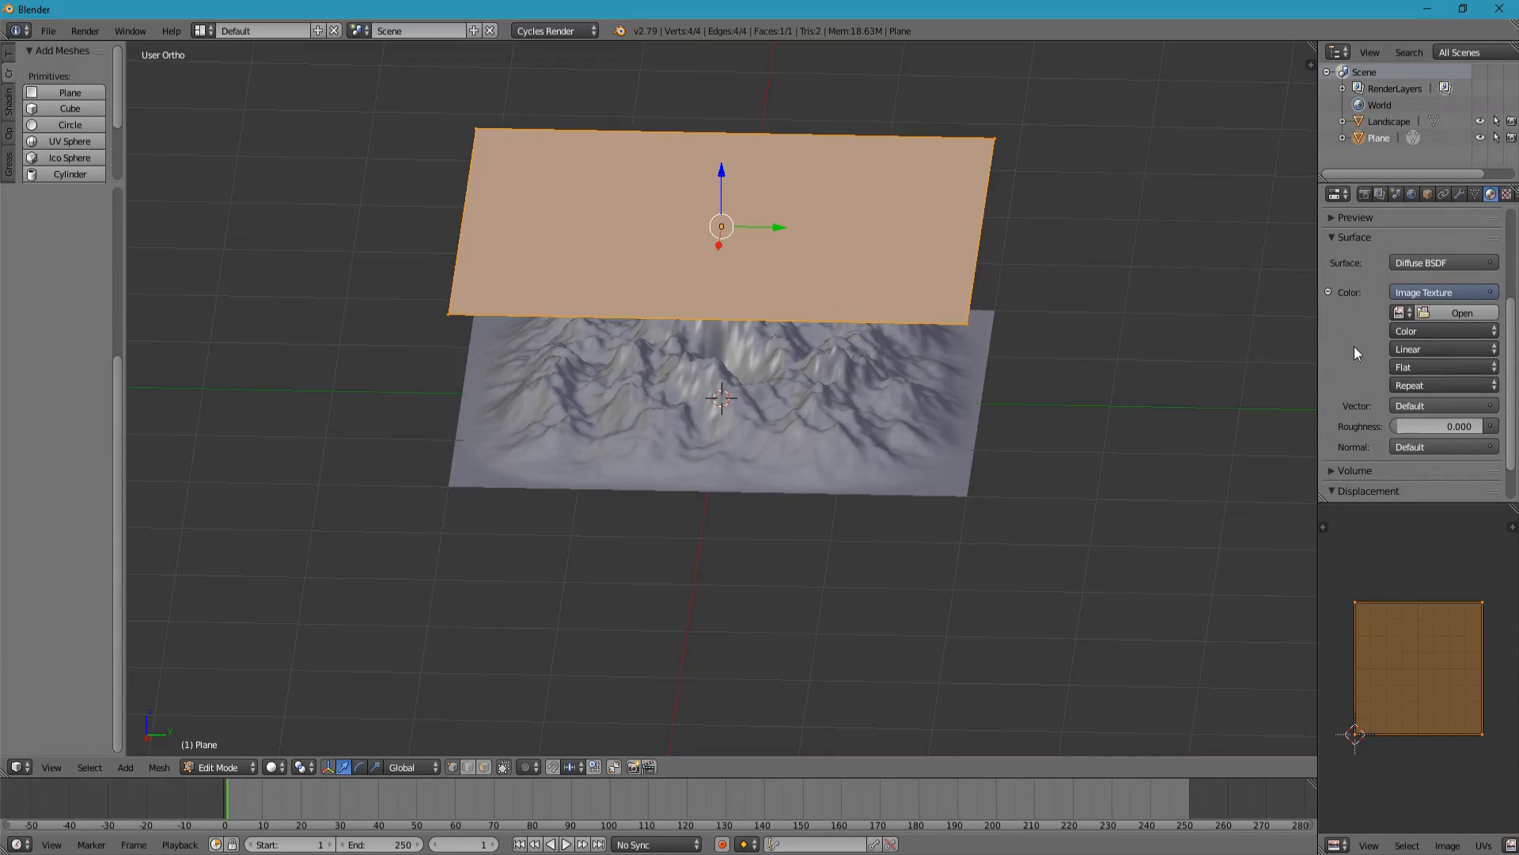
scroll(1451, 848, down, 4)
- Create a blank image named Untitled with alpha and assign it to the plane material's image texture
click(1427, 845)
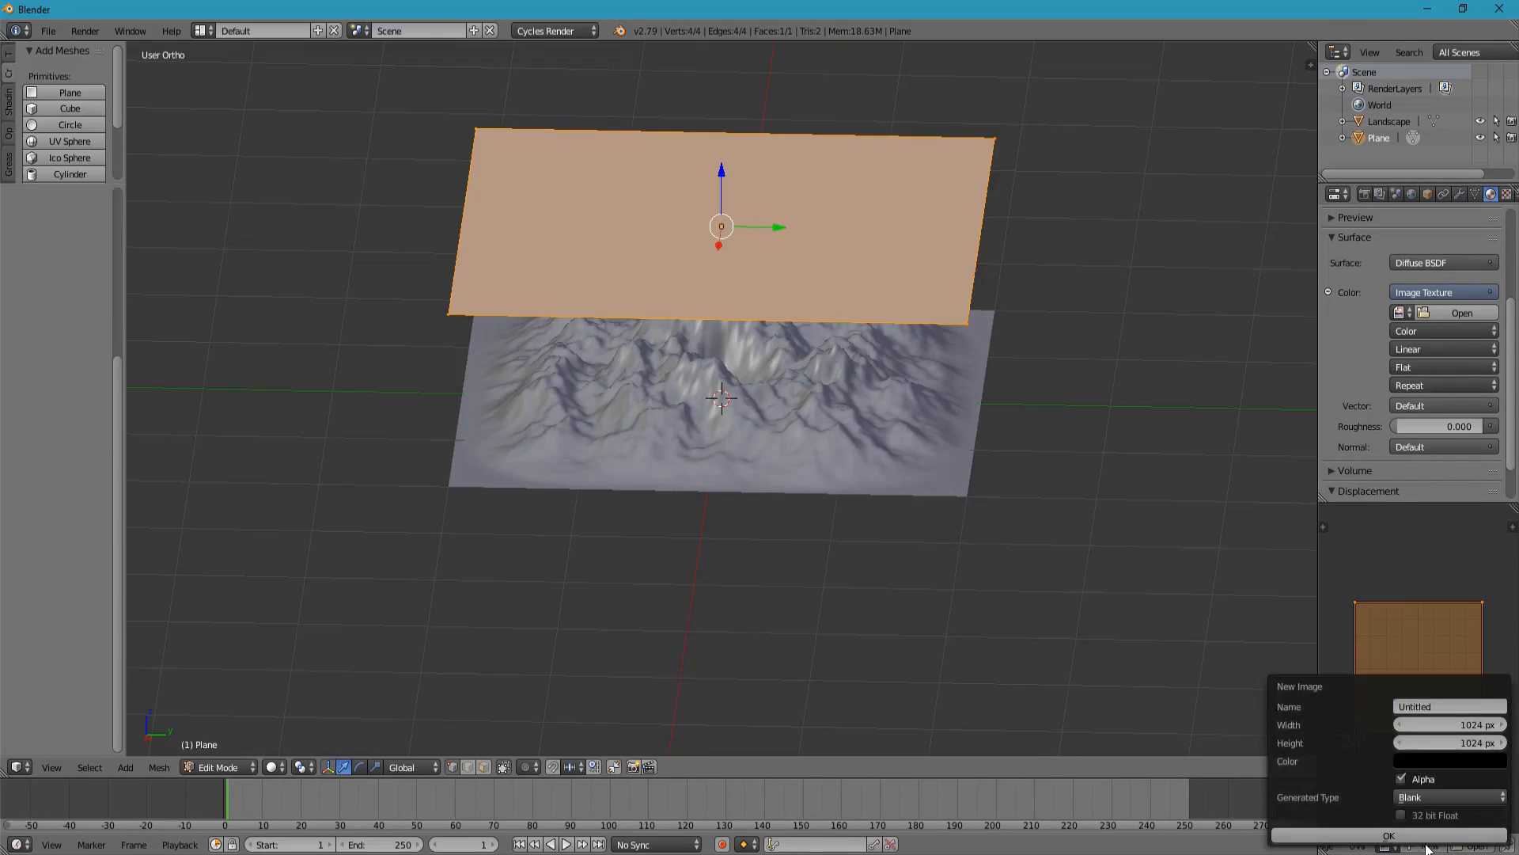
click(1458, 737)
click(1408, 834)
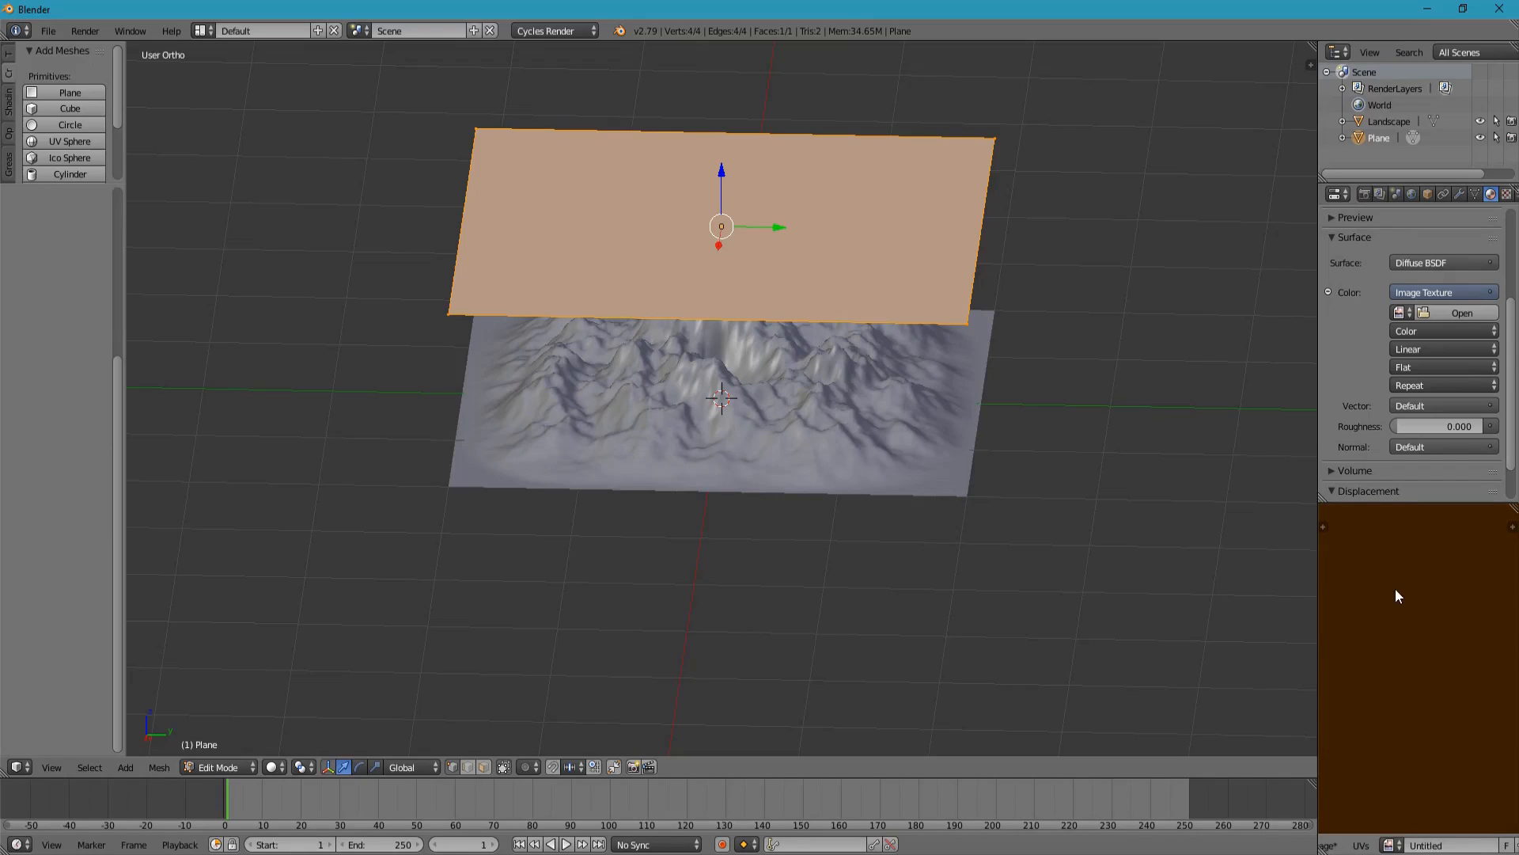
click(1402, 311)
click(1374, 340)
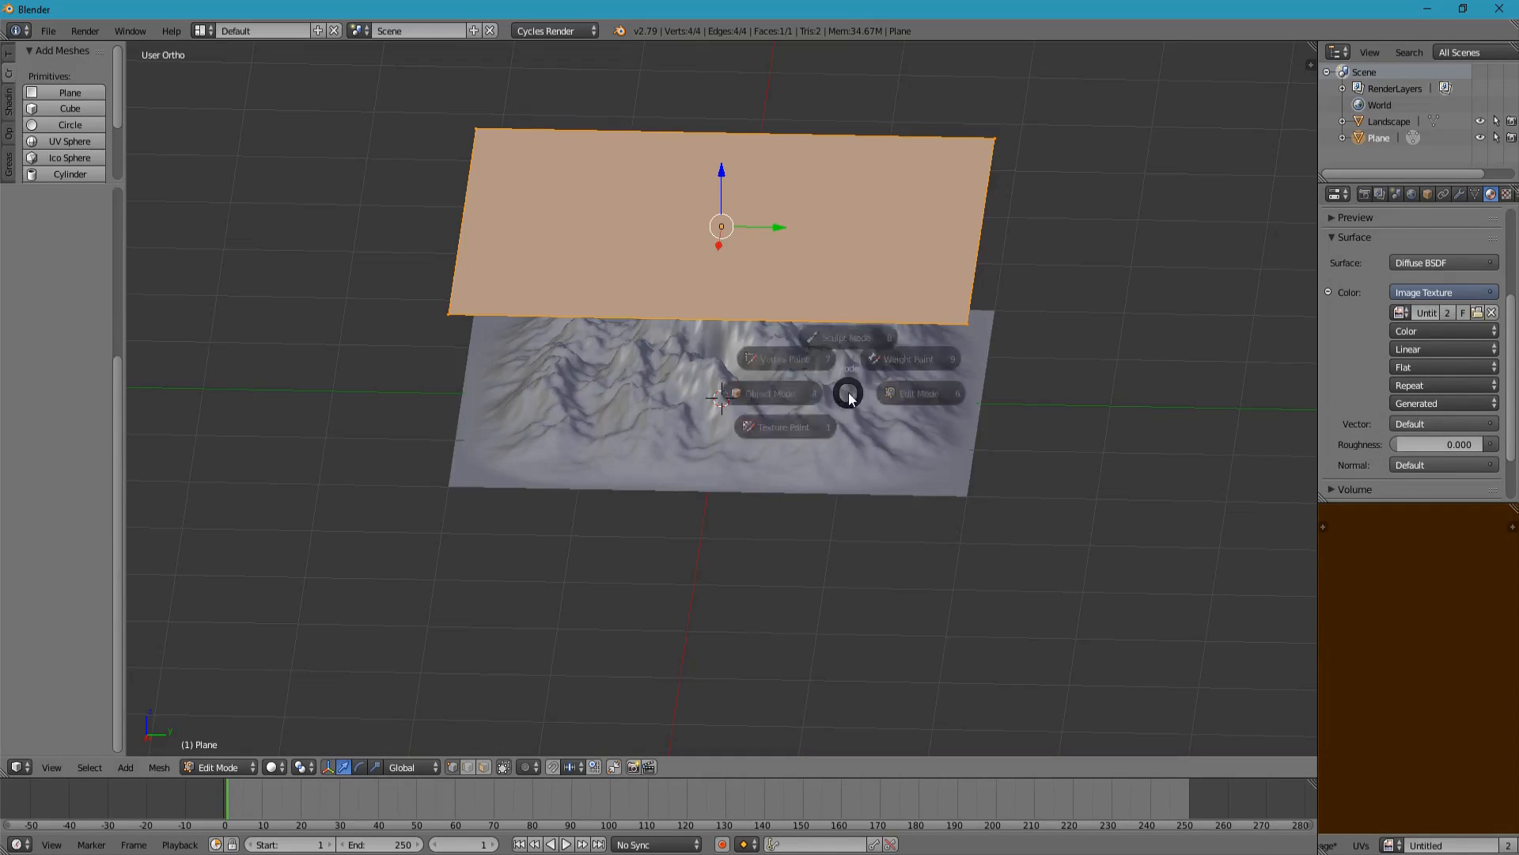
- Return to Object Mode and select the landscape together with the plane, keeping the plane as the active object
key(Tab)
right_click(828, 400)
shift+right_click(876, 186)
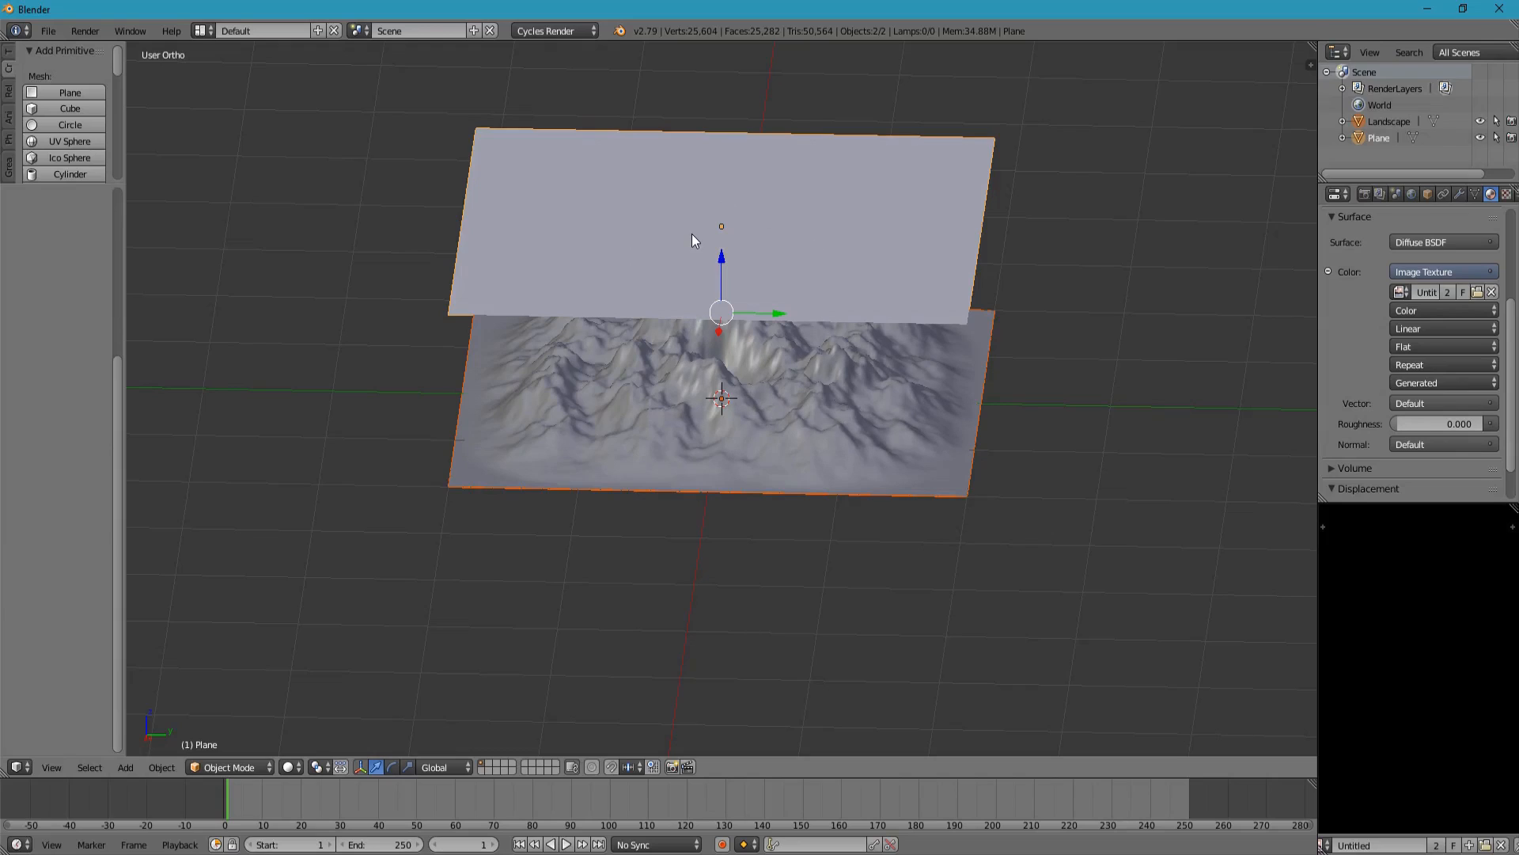
key(KP_5)
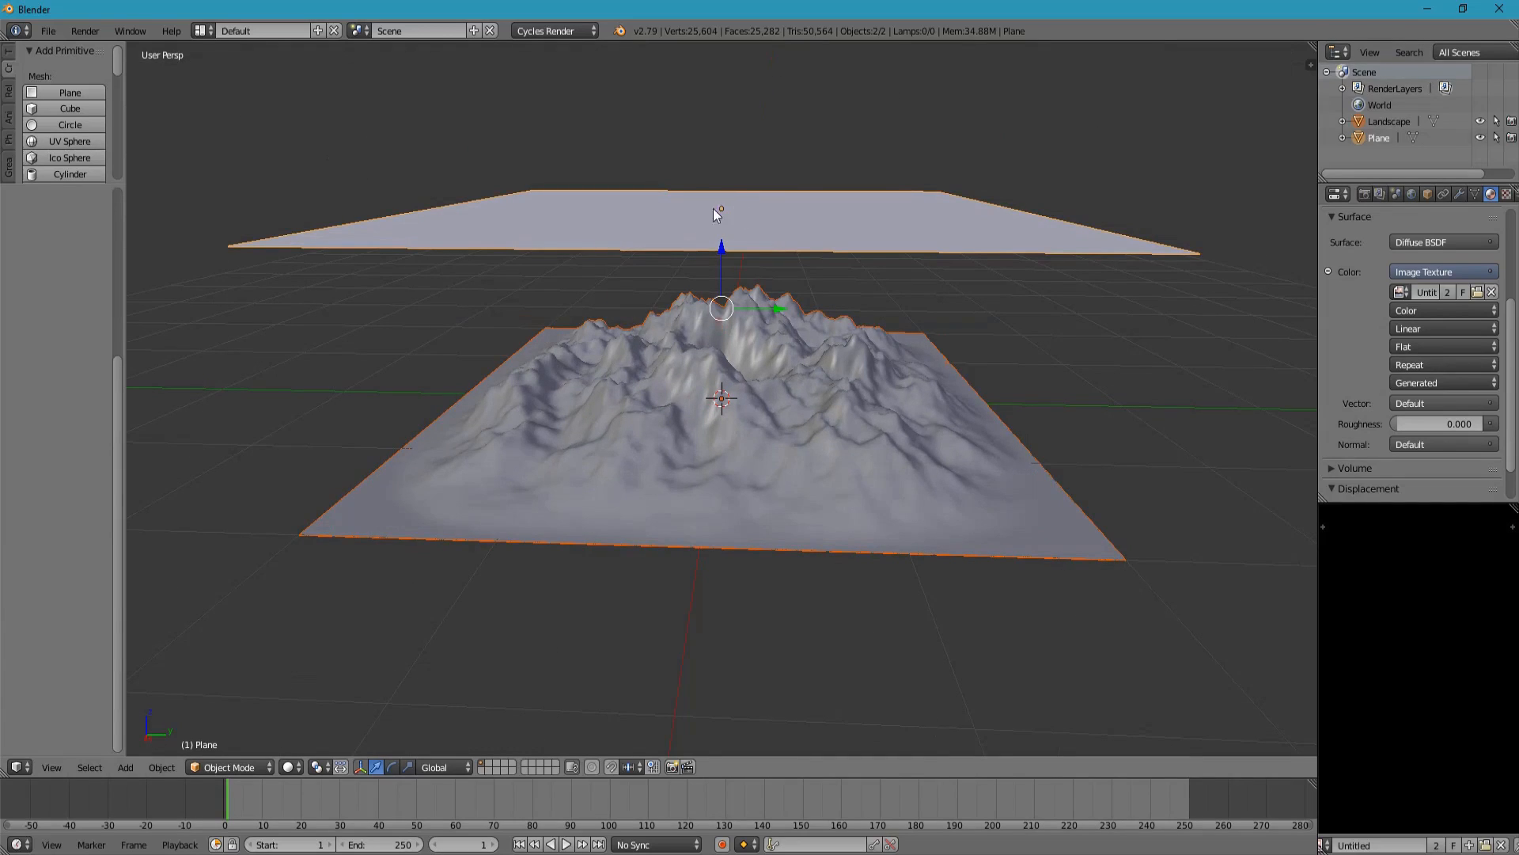
- Set the Cycles render device to GPU Compute
click(1366, 194)
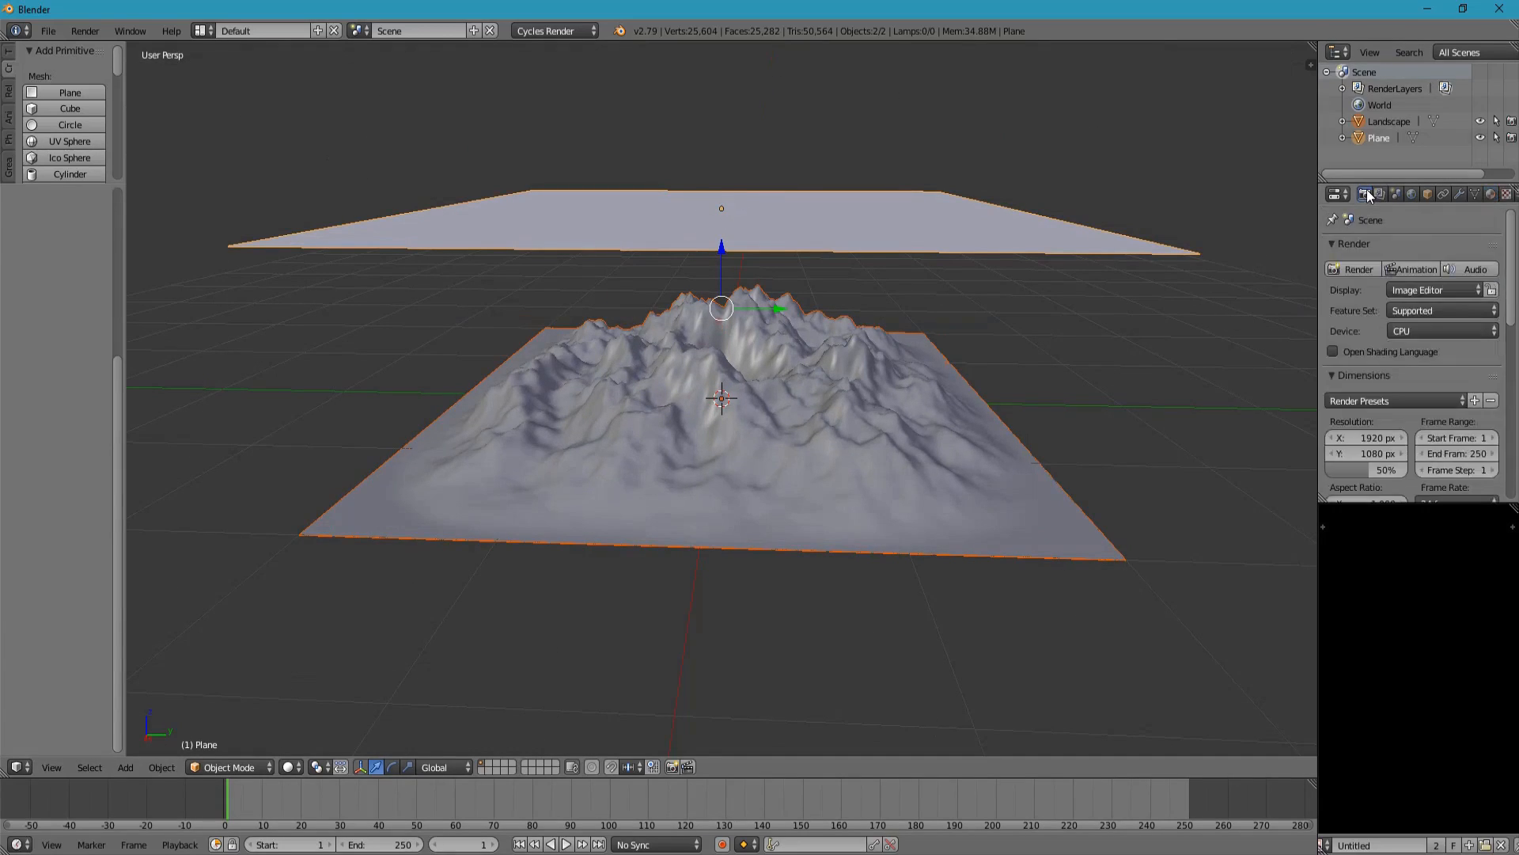
scroll(1398, 239, down, 5)
scroll(1397, 238, up, 5)
click(1422, 329)
click(1424, 295)
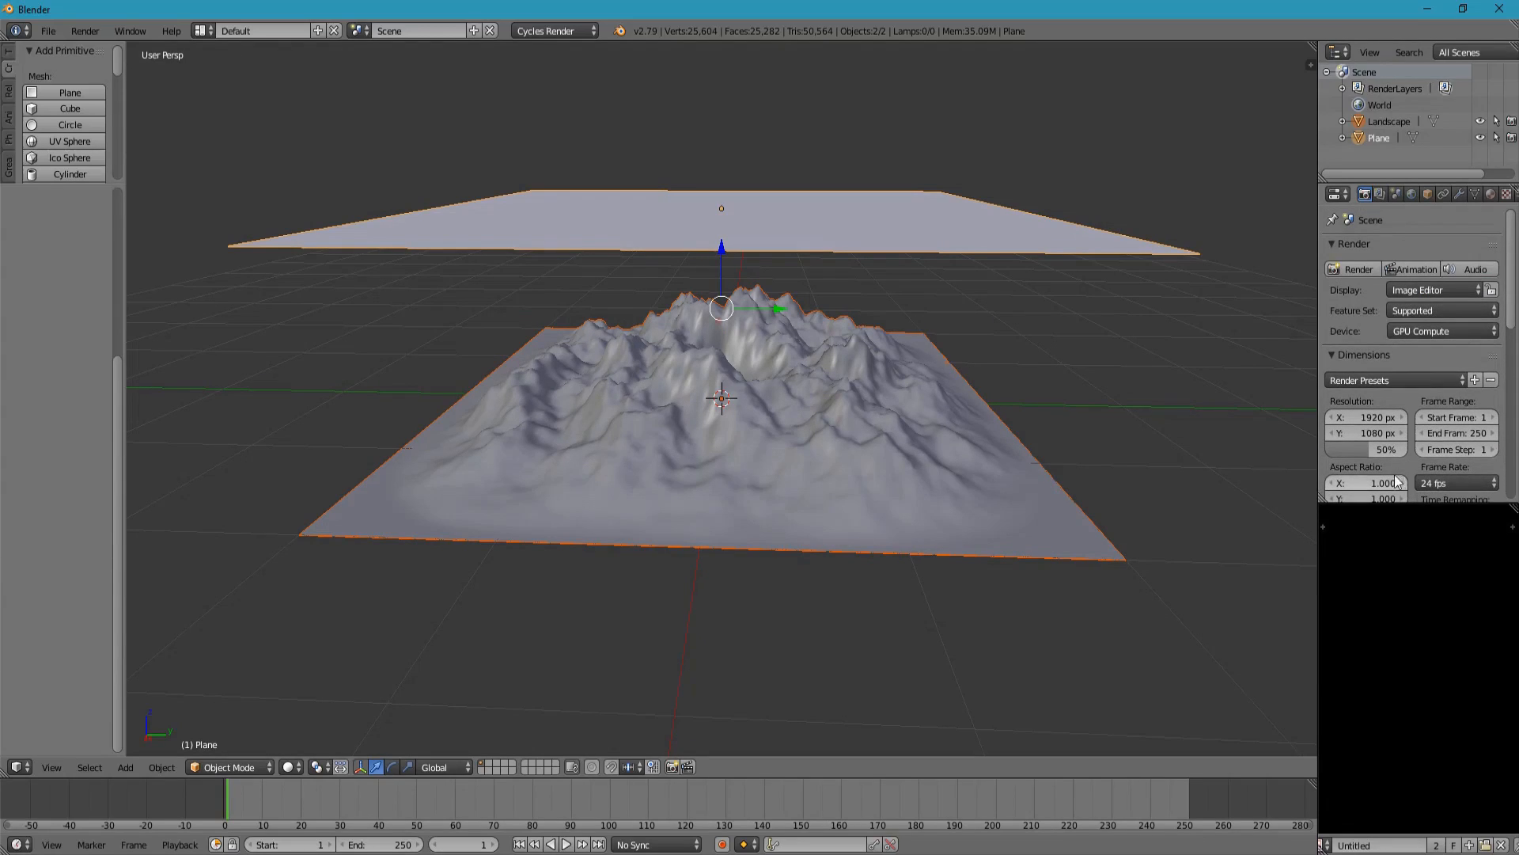
- Bake a Normal map from the landscape onto the plane's image with Selected to Active enabled
scroll(1416, 356, down, 5)
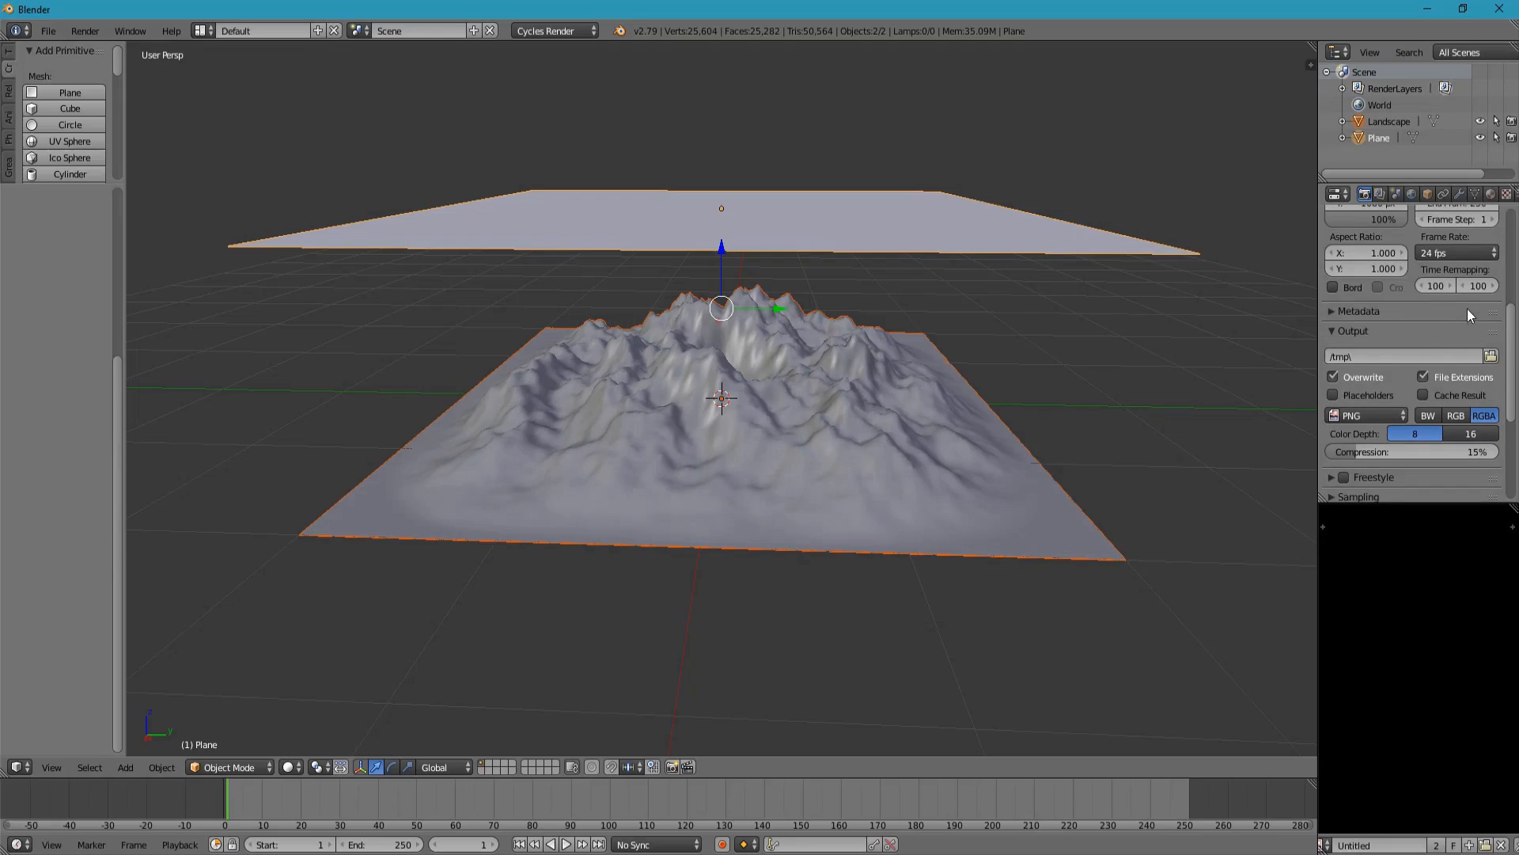
scroll(1464, 317, down, 5)
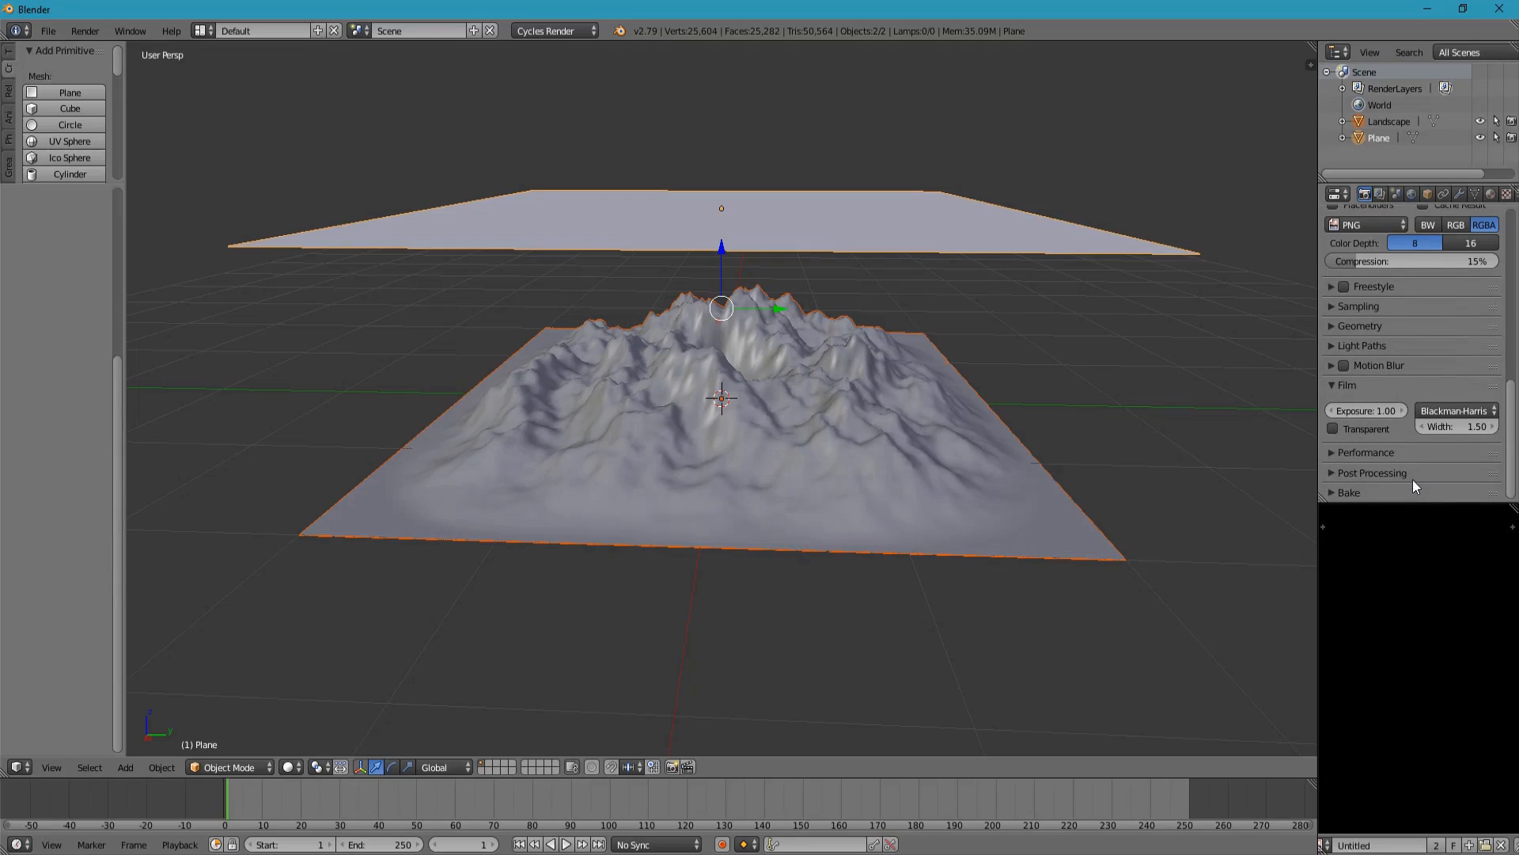
click(1408, 491)
scroll(1422, 372, down, 5)
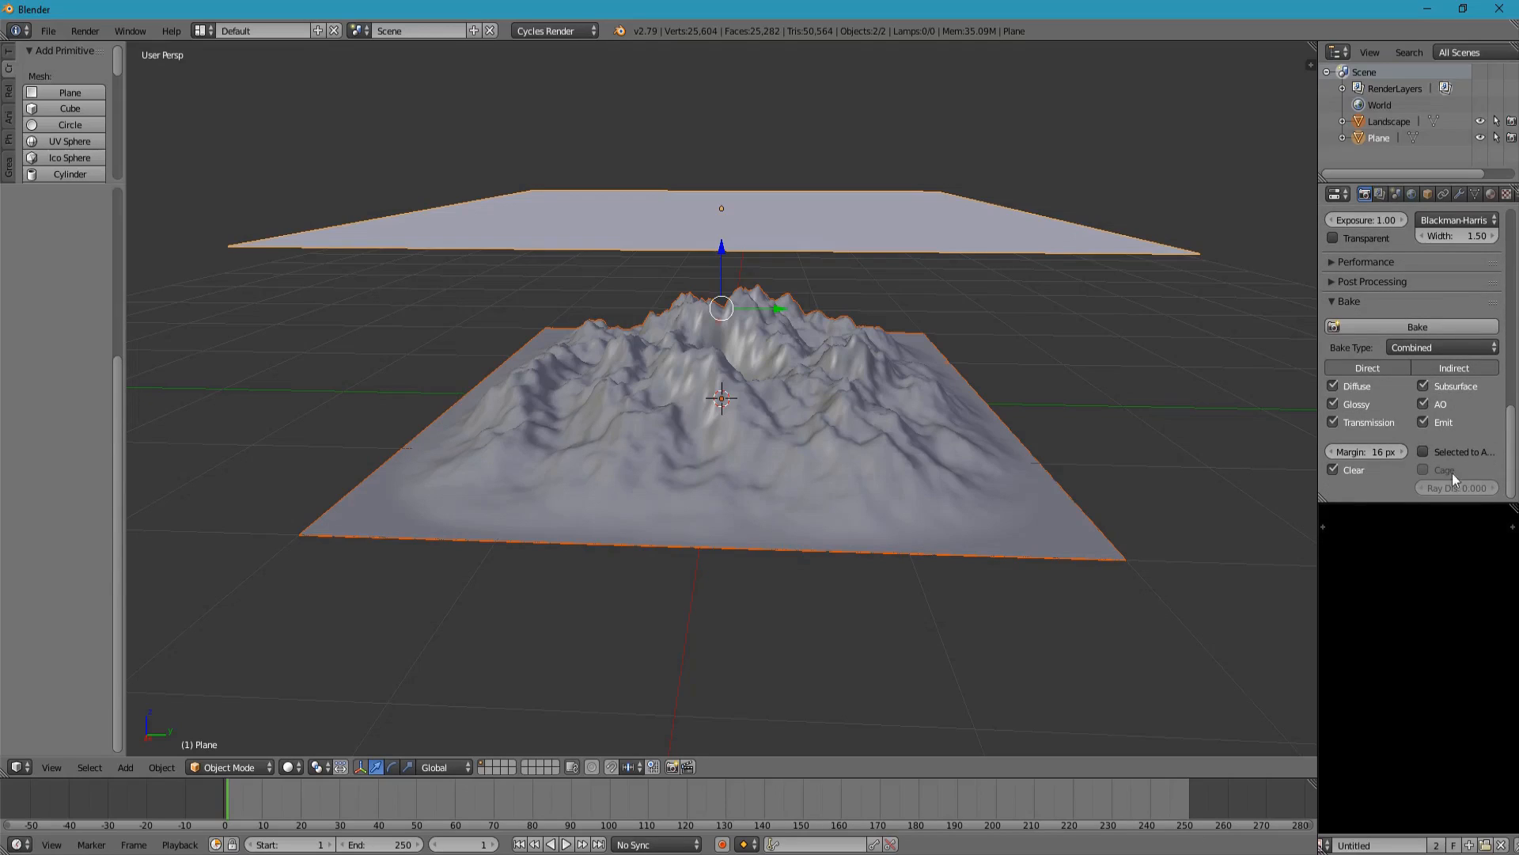
click(1441, 453)
click(1431, 346)
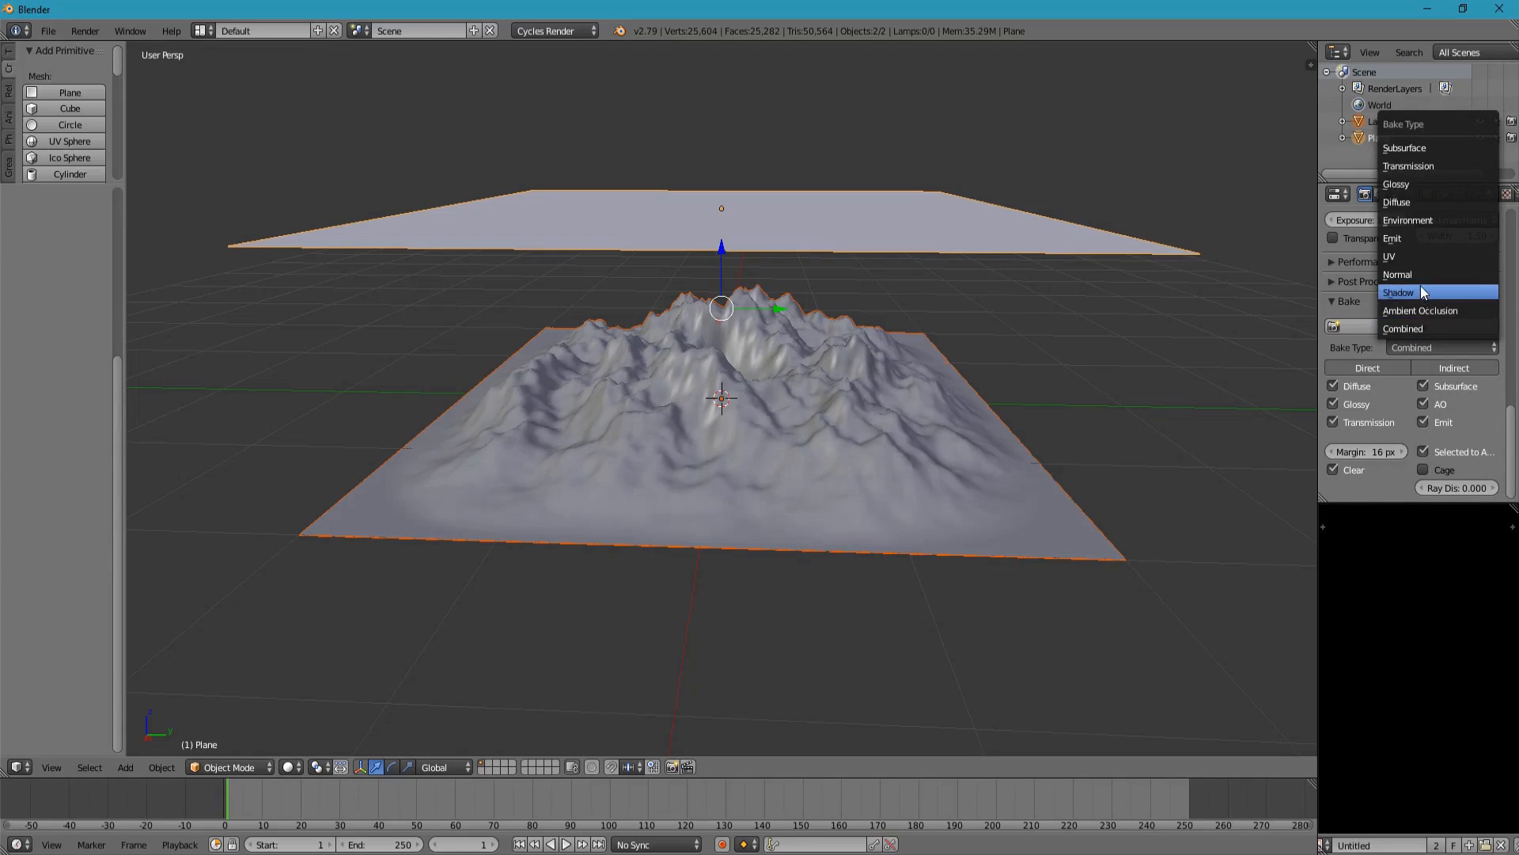
click(1422, 275)
click(1407, 326)
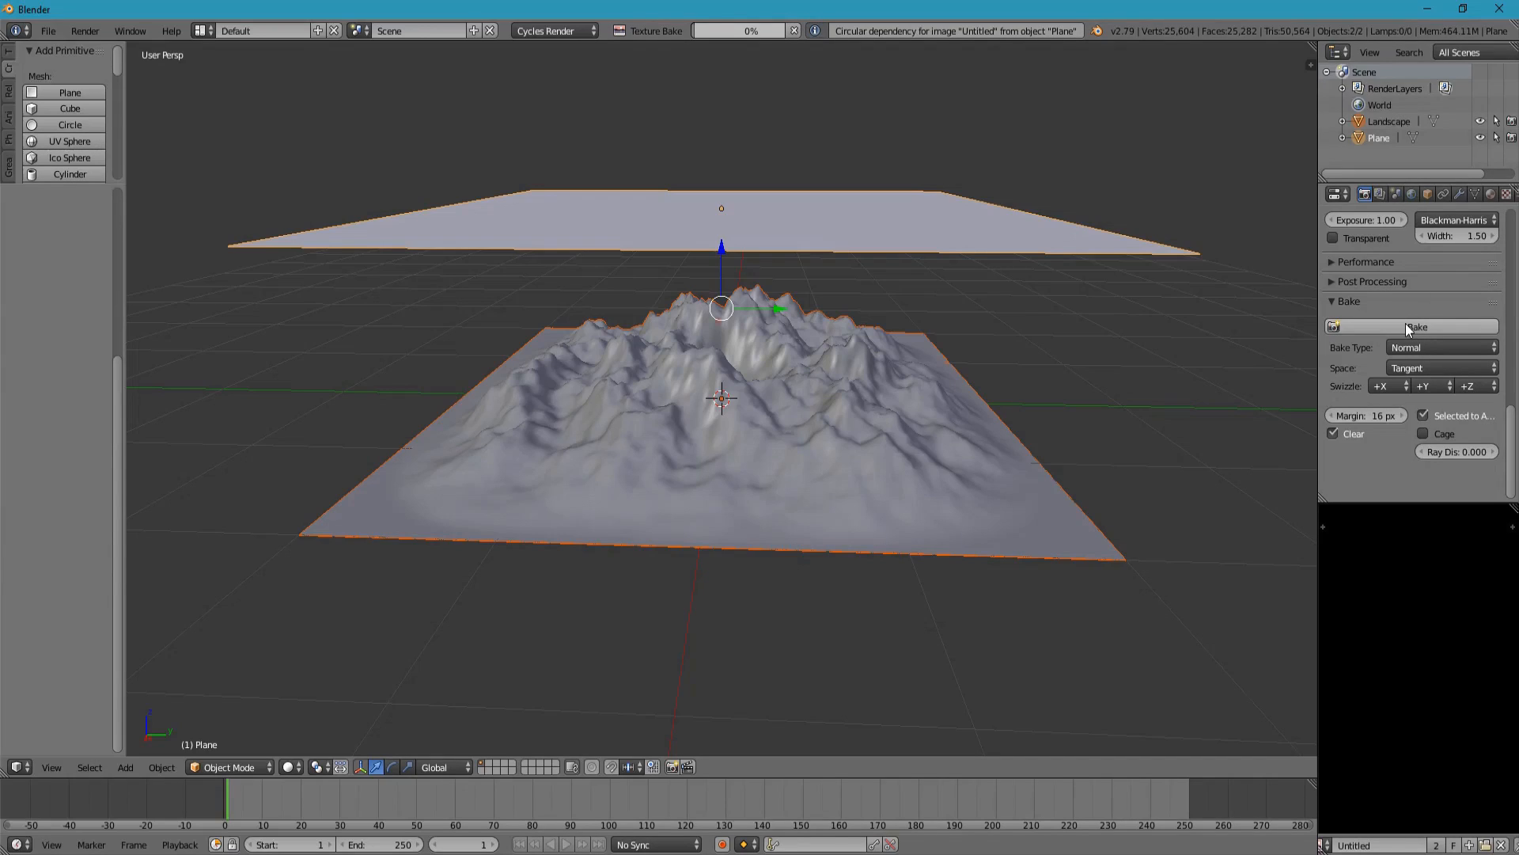
scroll(1441, 615, down, 5)
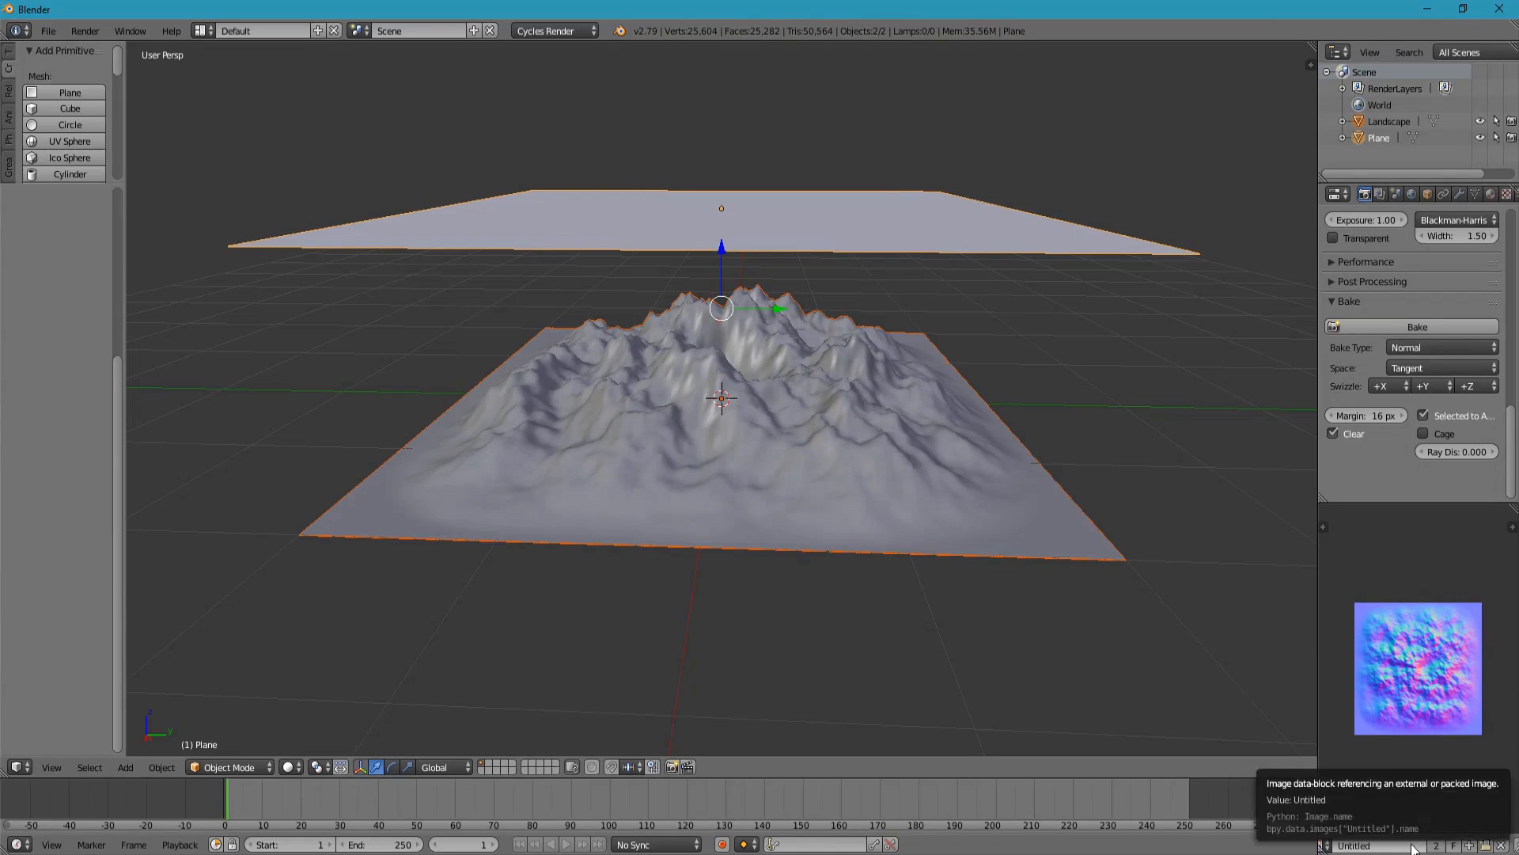
- Export the landscape as terrain.fbx into the Unity project's Assets folder
right_click(891, 453)
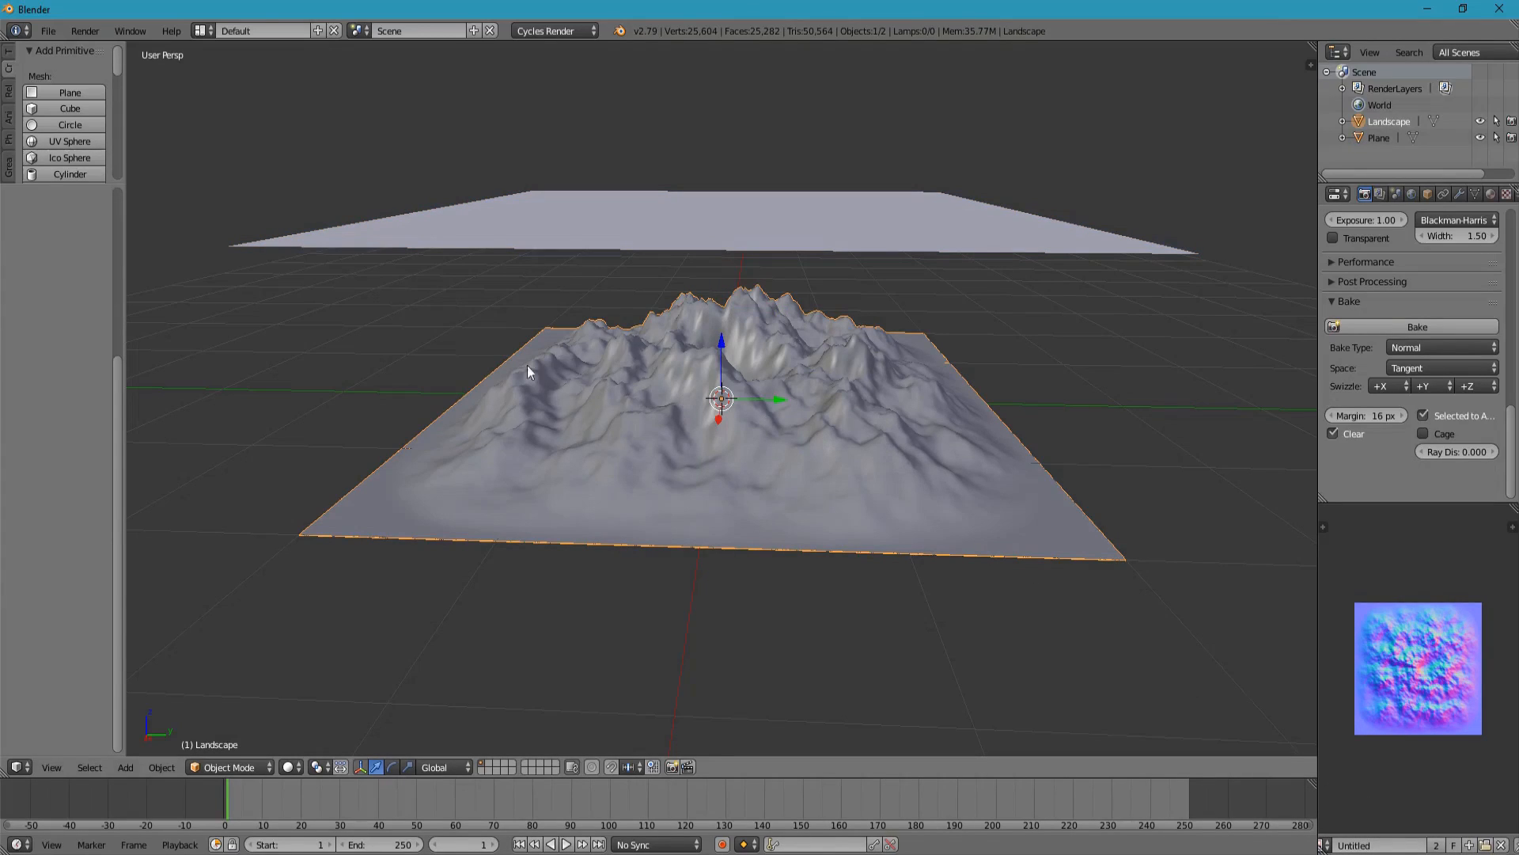
click(48, 31)
mouse_move(111, 359)
click(269, 403)
- Save the baked image as normal.png in the Terrain shader project's Assets folder
scroll(1409, 845, up, 5)
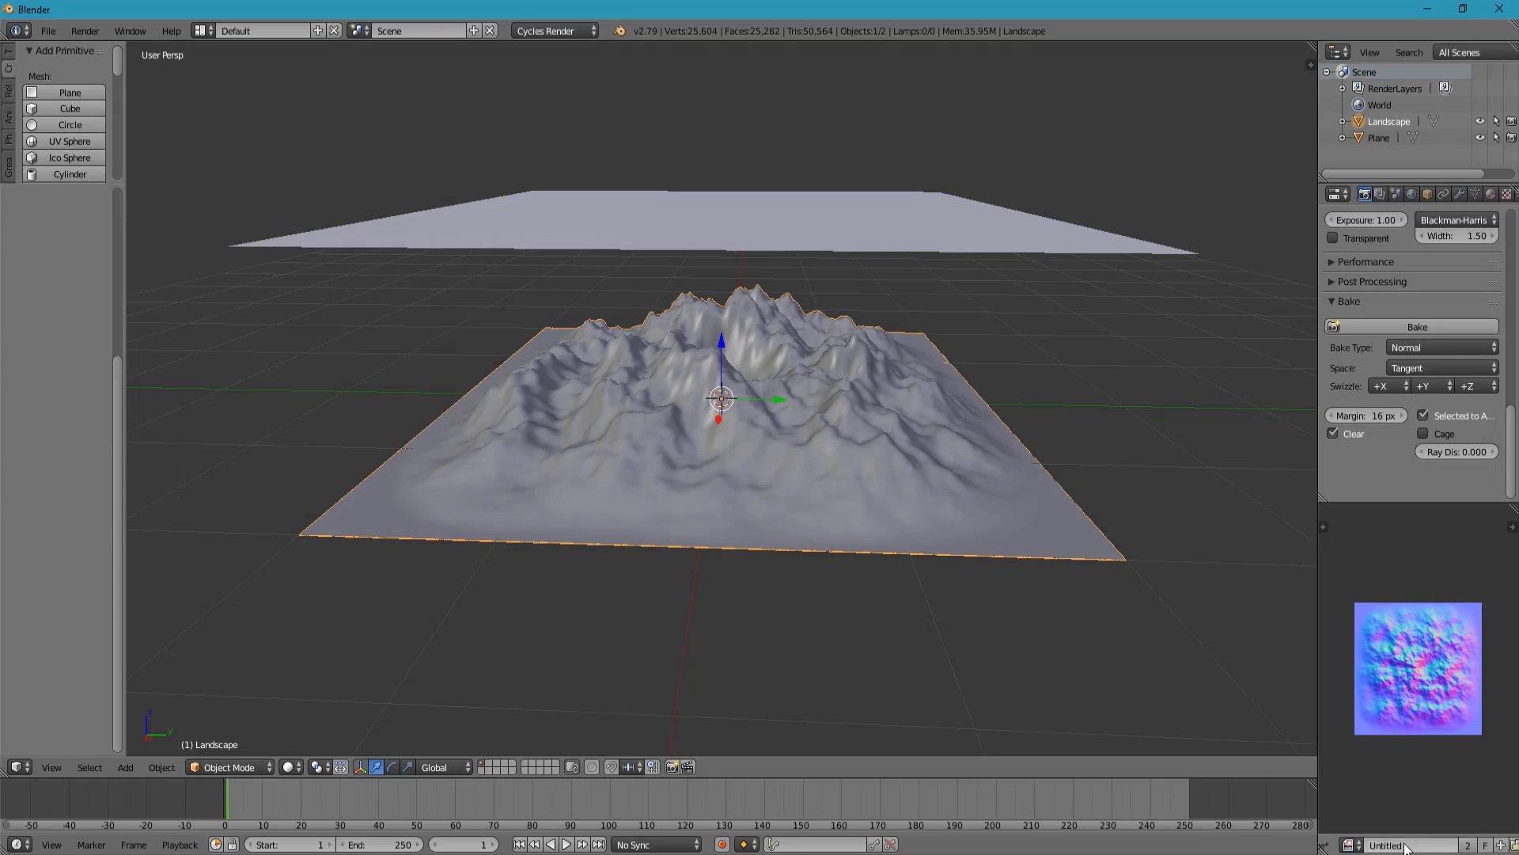
click(1409, 845)
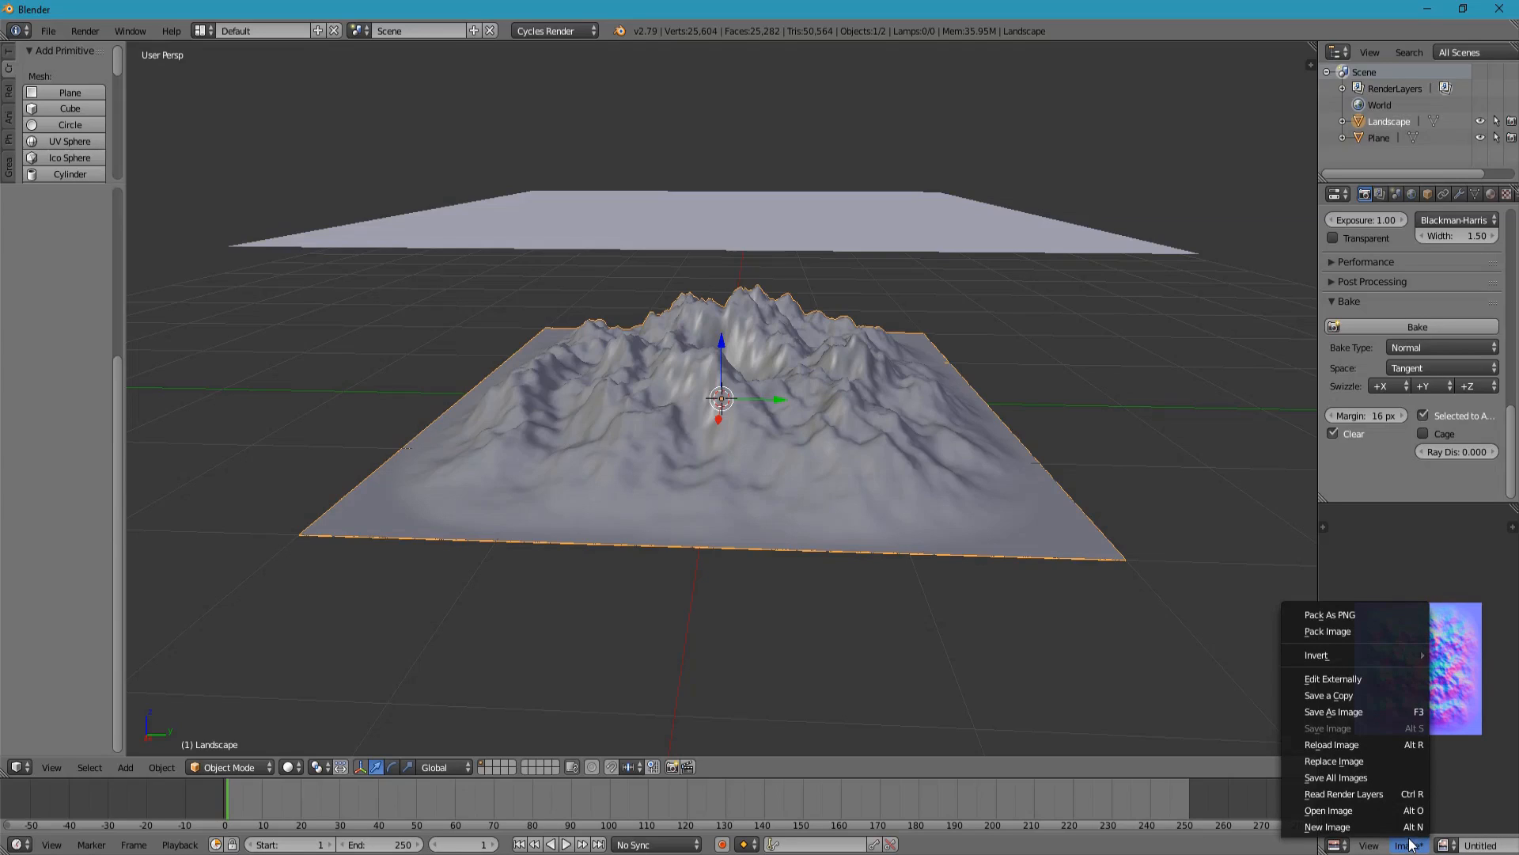
click(1402, 714)
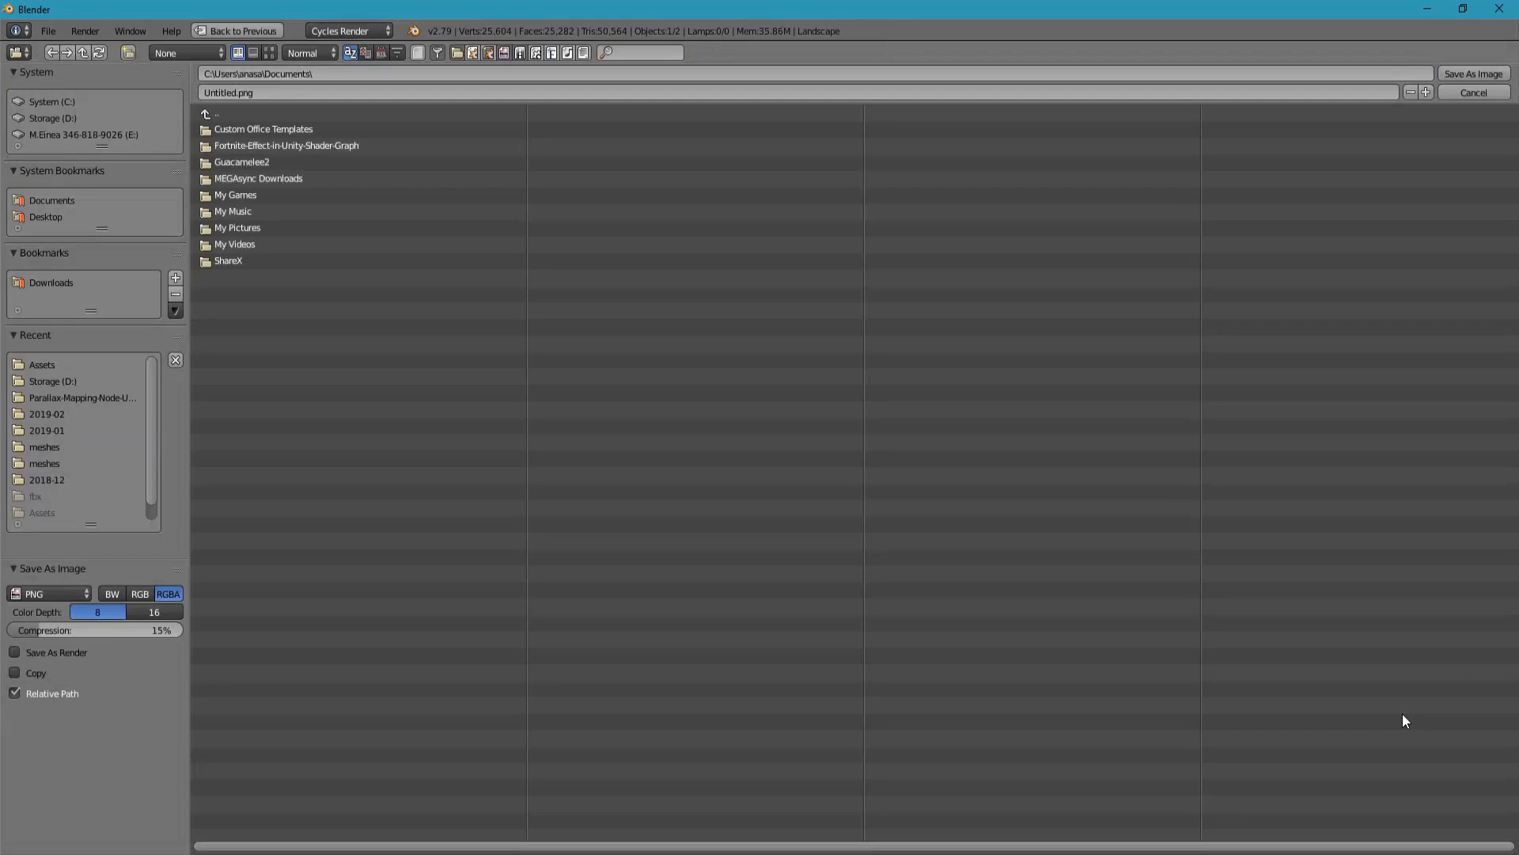
click(42, 364)
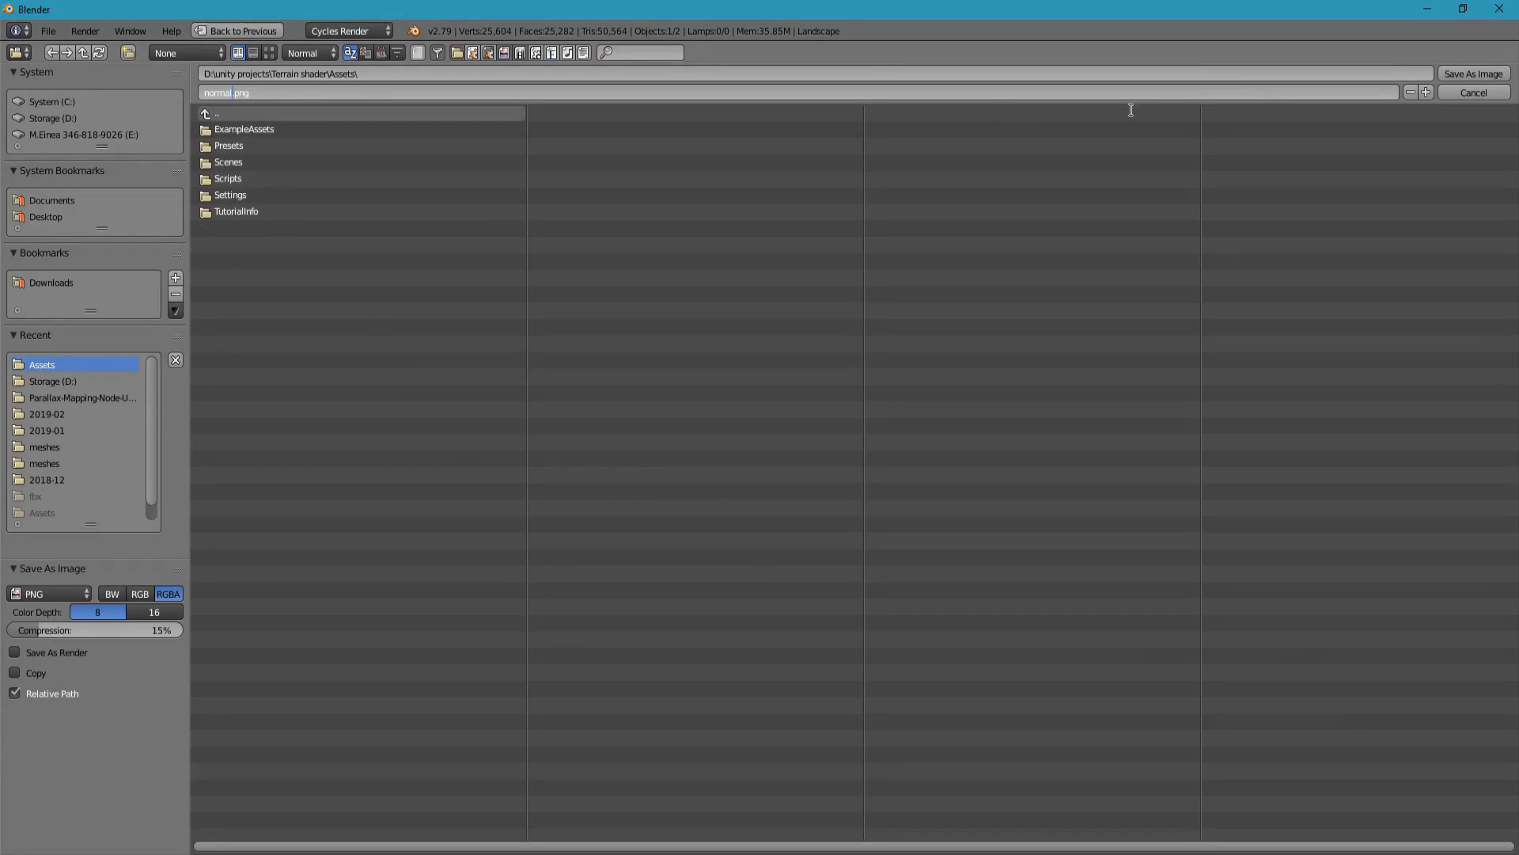
click(1479, 73)
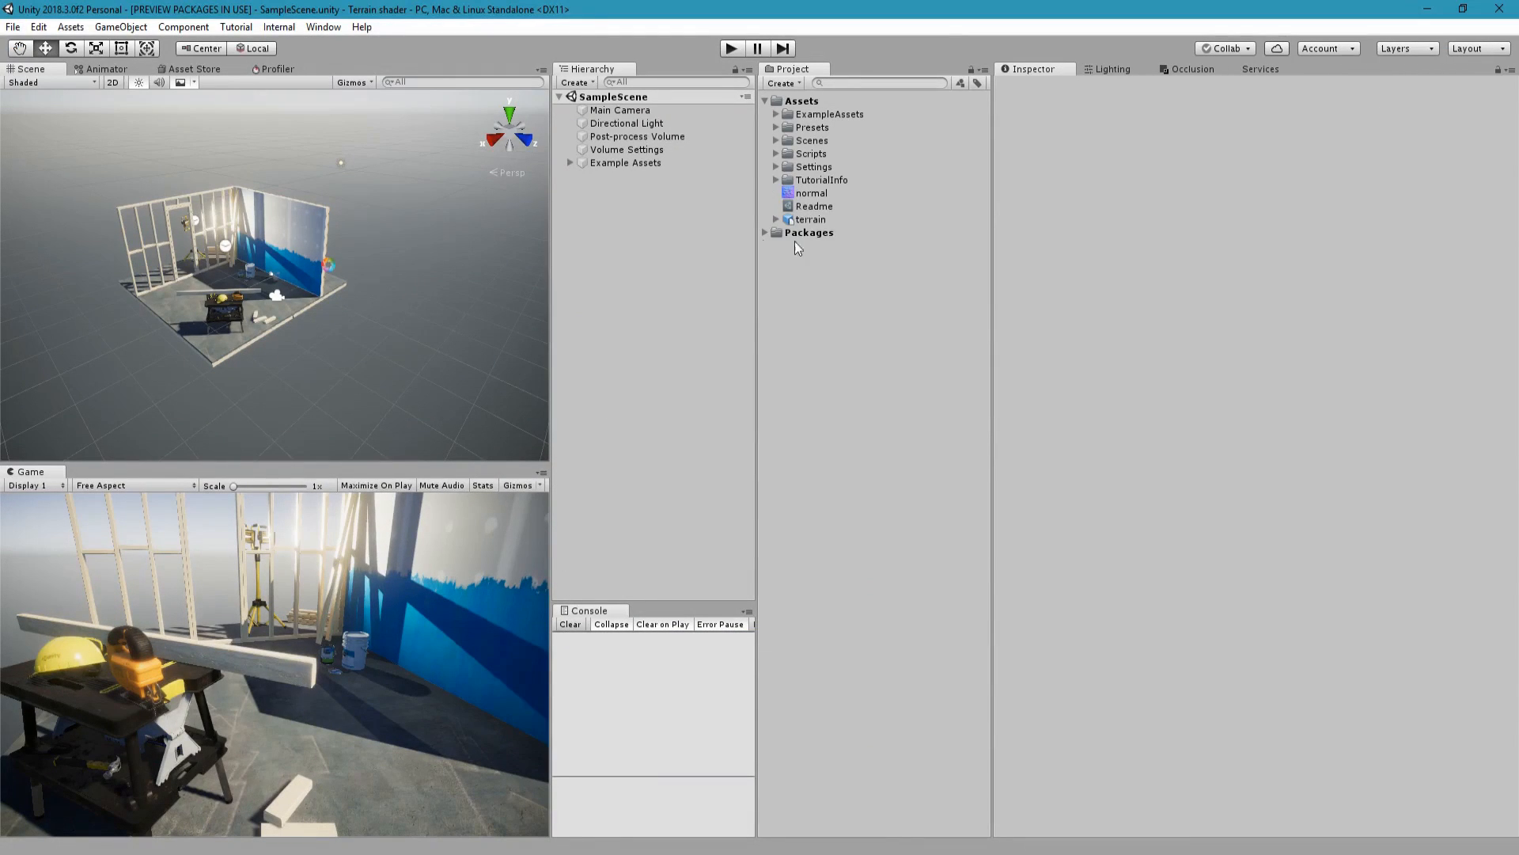
- In Unity, set the terrain model's Normals import option to None, apply it, and add the model to SampleScene
click(828, 220)
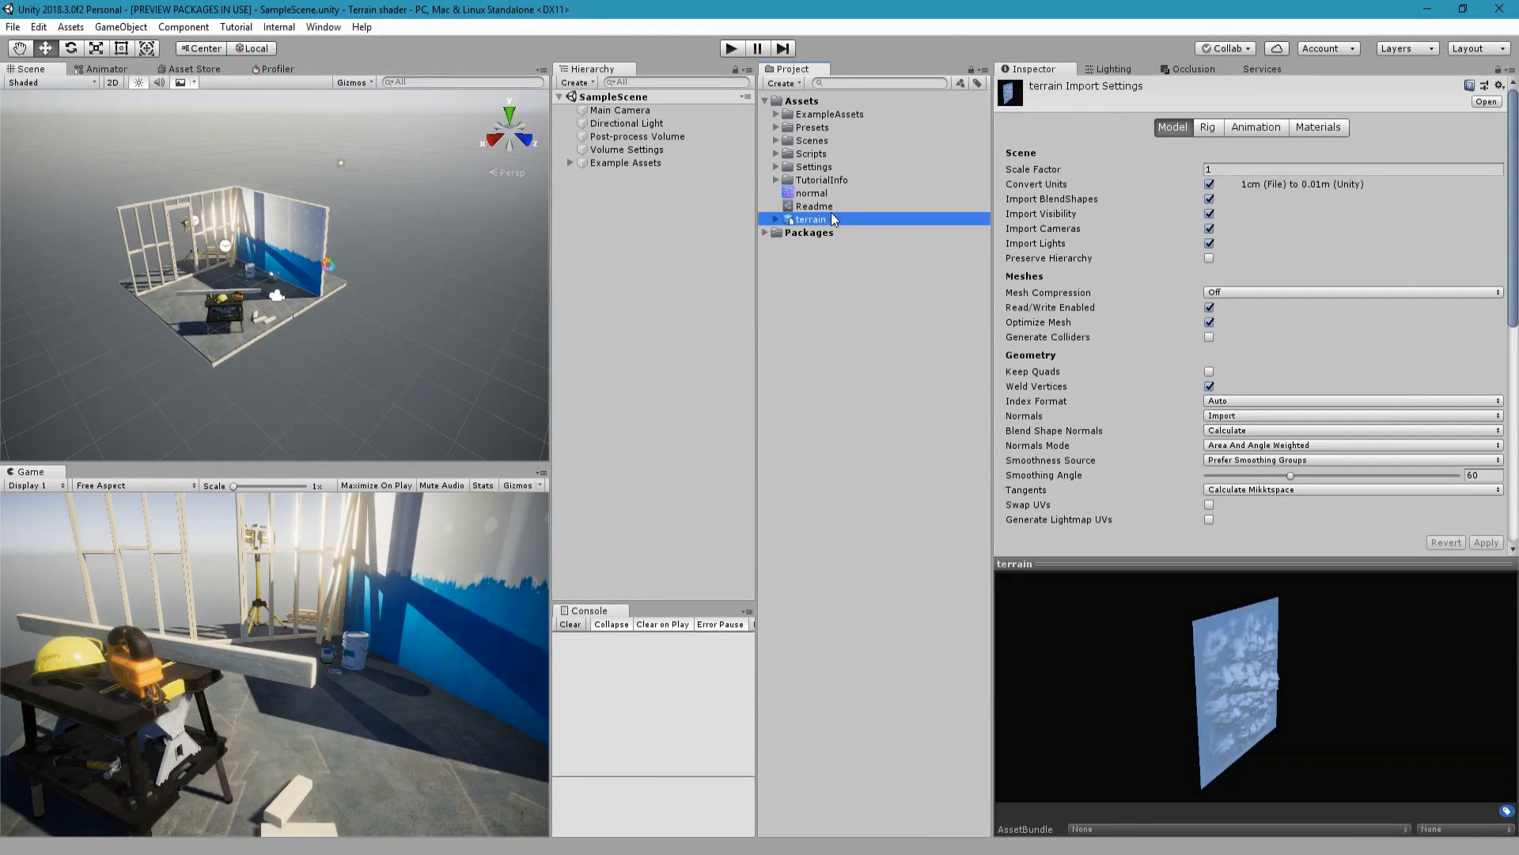
scroll(1272, 334, down, 2)
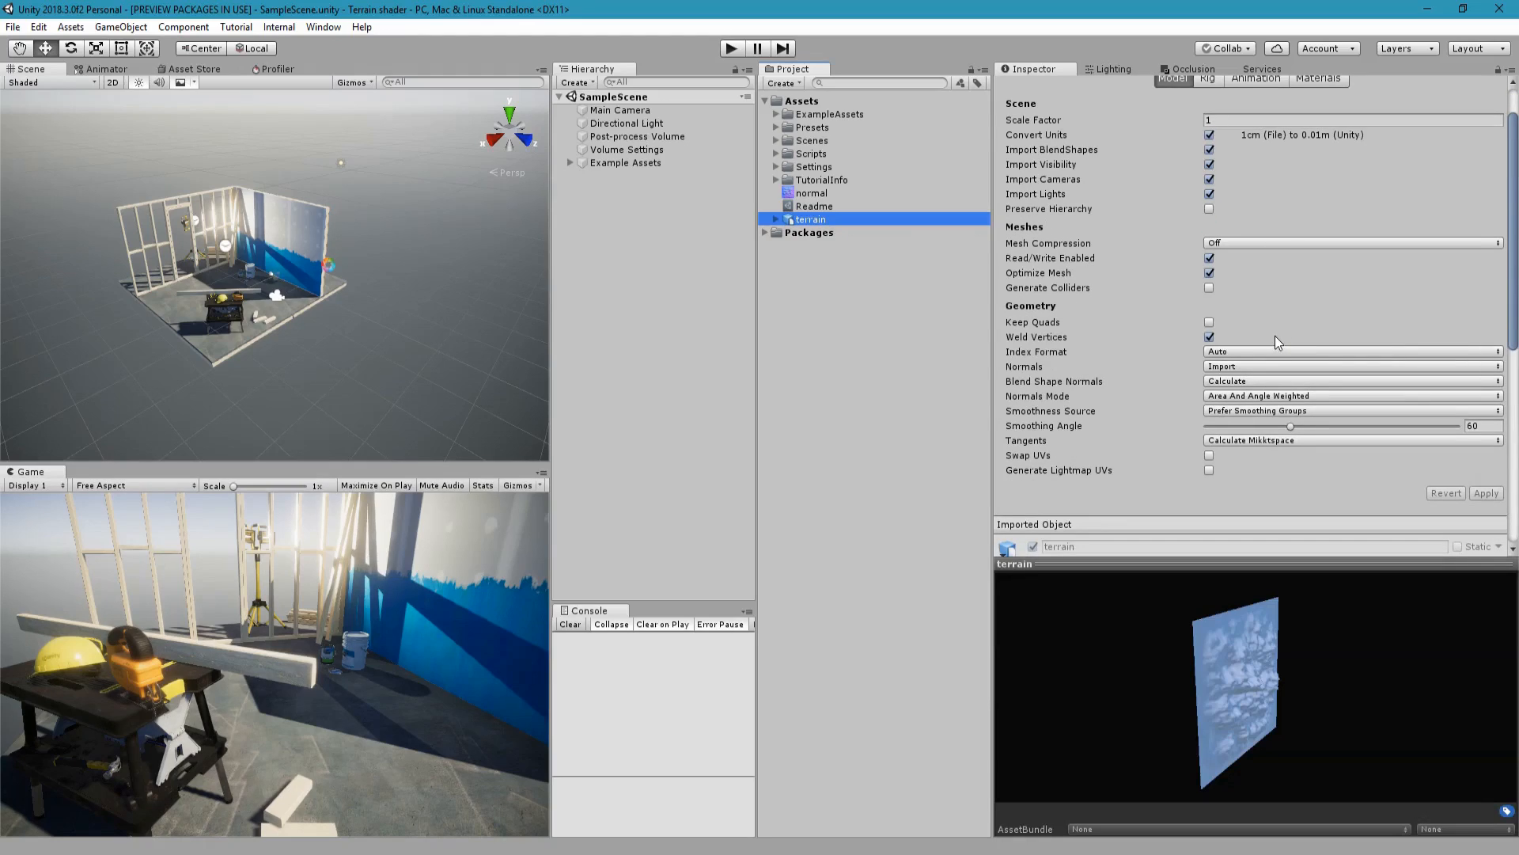
click(1223, 366)
click(1229, 421)
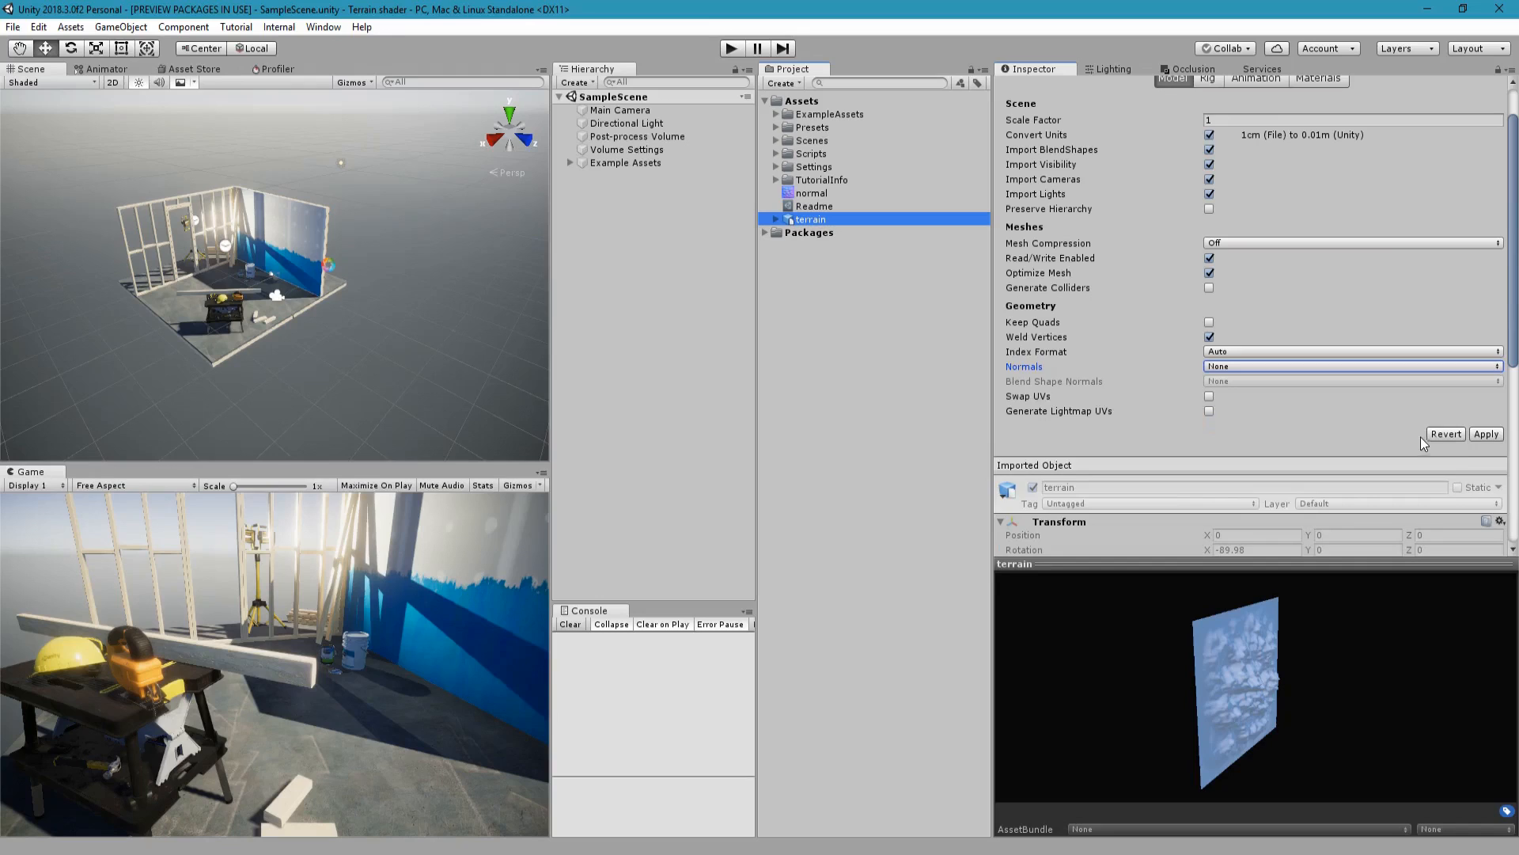
click(1487, 436)
drag(811, 220, 629, 262)
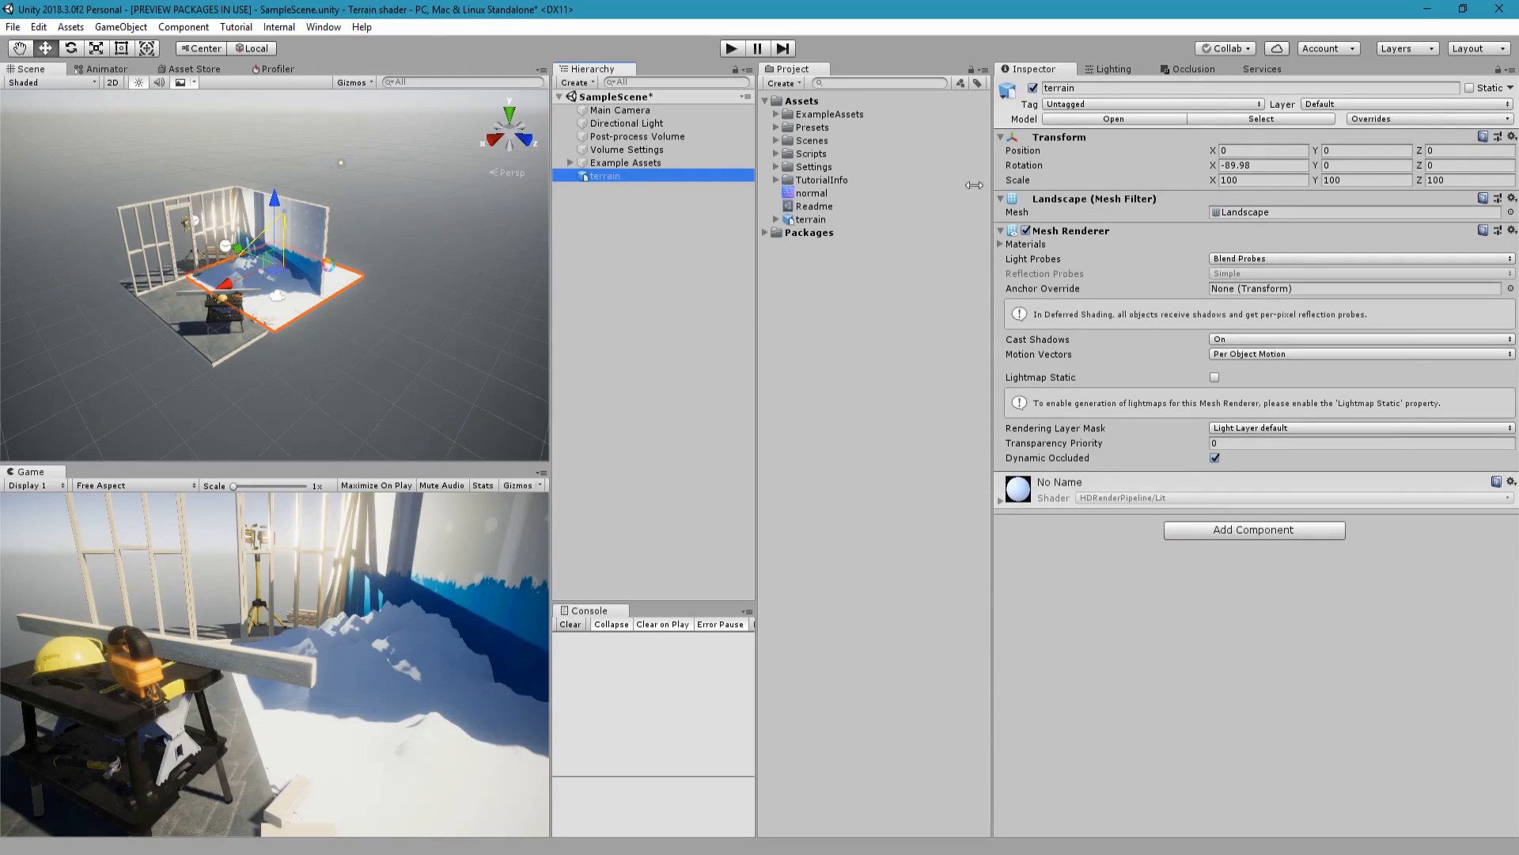
- Set the terrain model's import Scale Factor to 500 and apply the change
click(810, 219)
click(1257, 169)
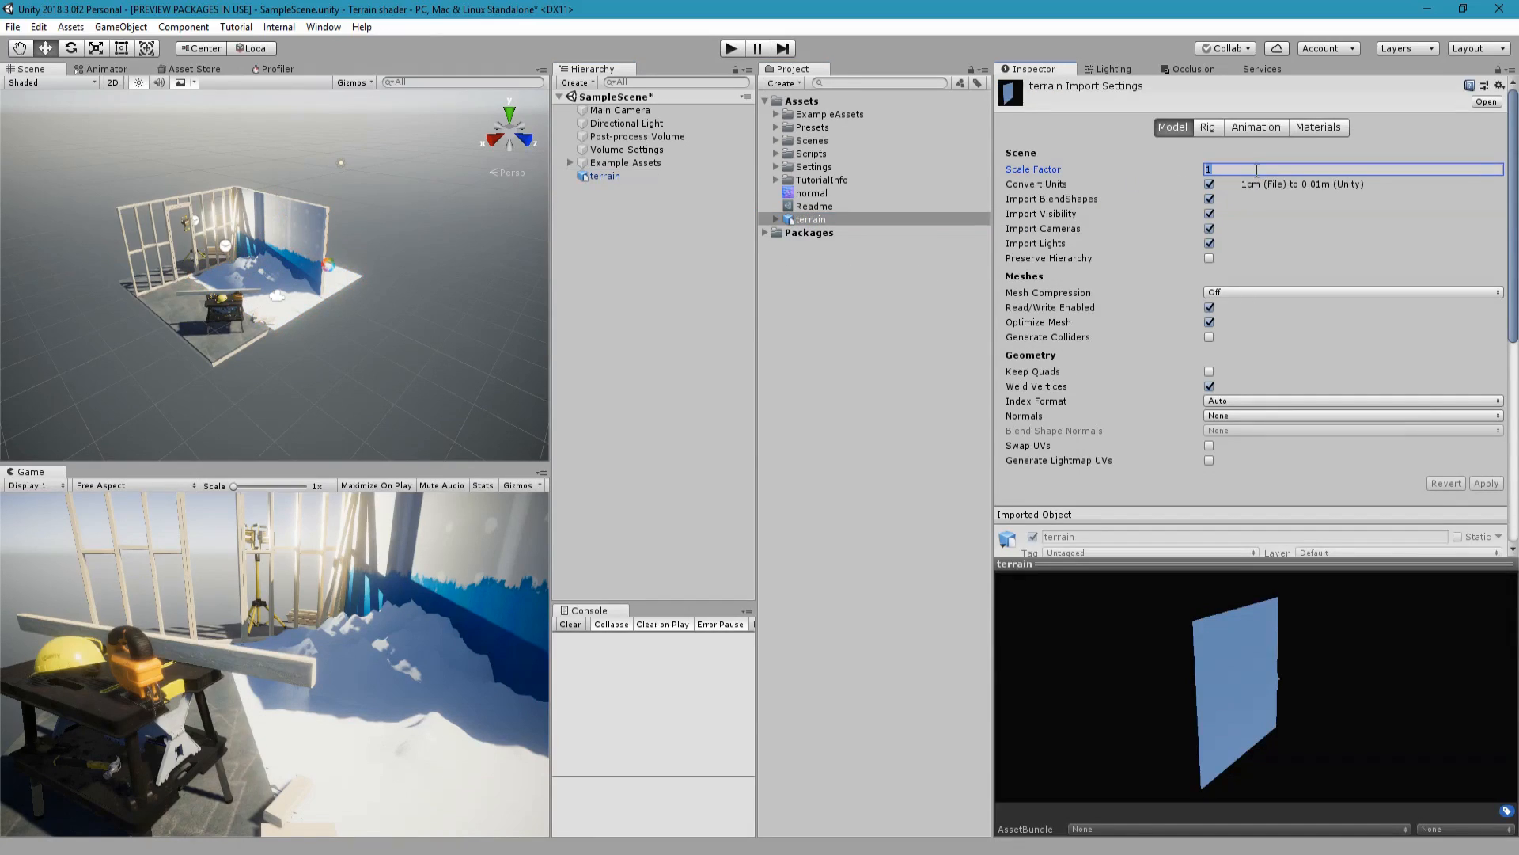
text(100)
click(1211, 168)
key(BackSpace)
text(500)
click(1486, 484)
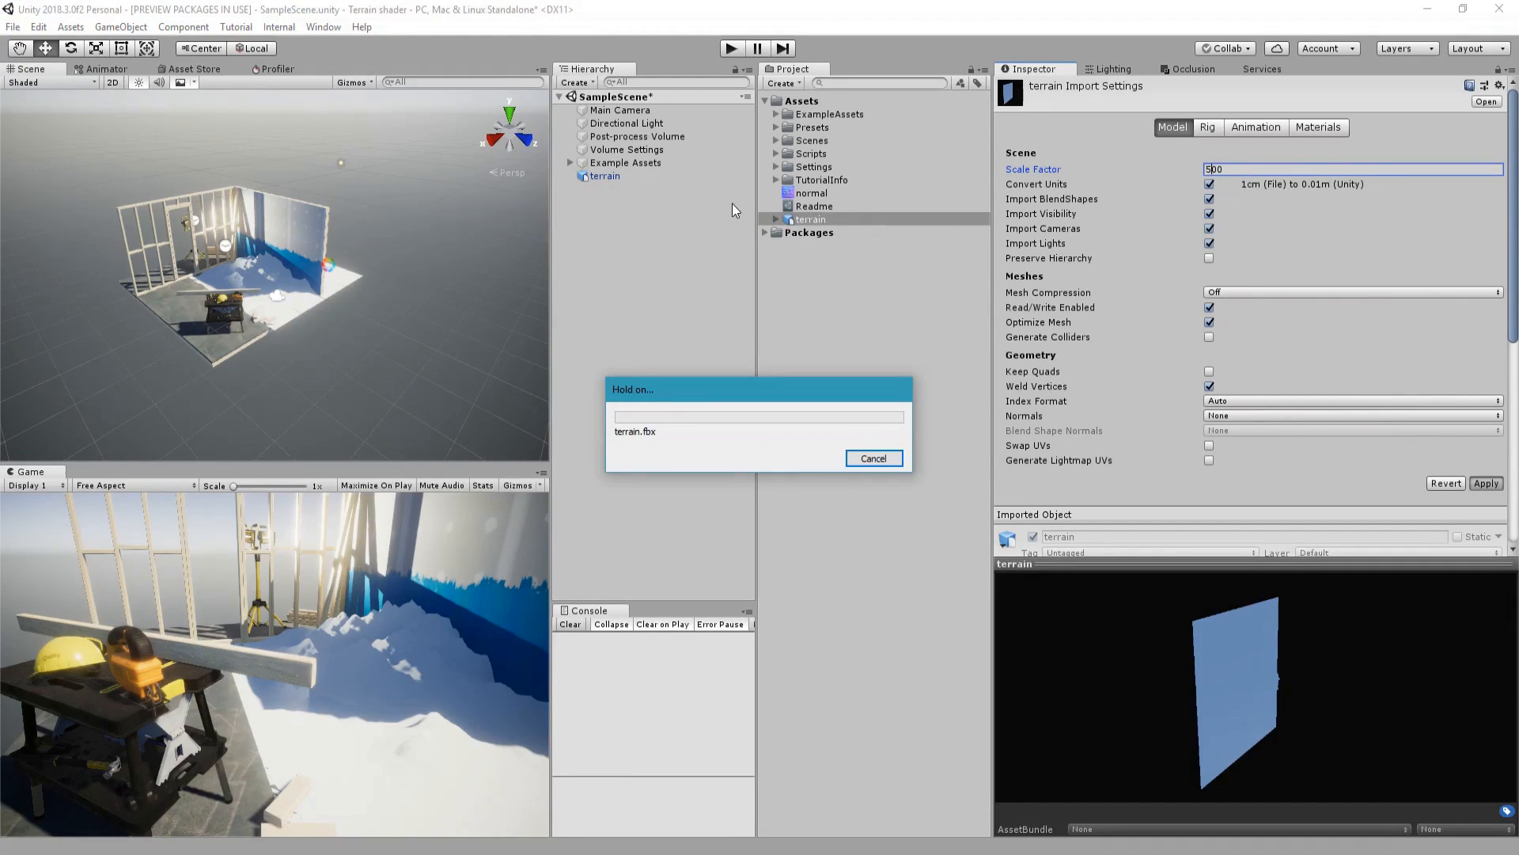
- Reset the scene terrain's Transform and set its X rotation to -90
click(605, 176)
right_click(1198, 133)
click(1203, 142)
click(1239, 165)
text(-90)
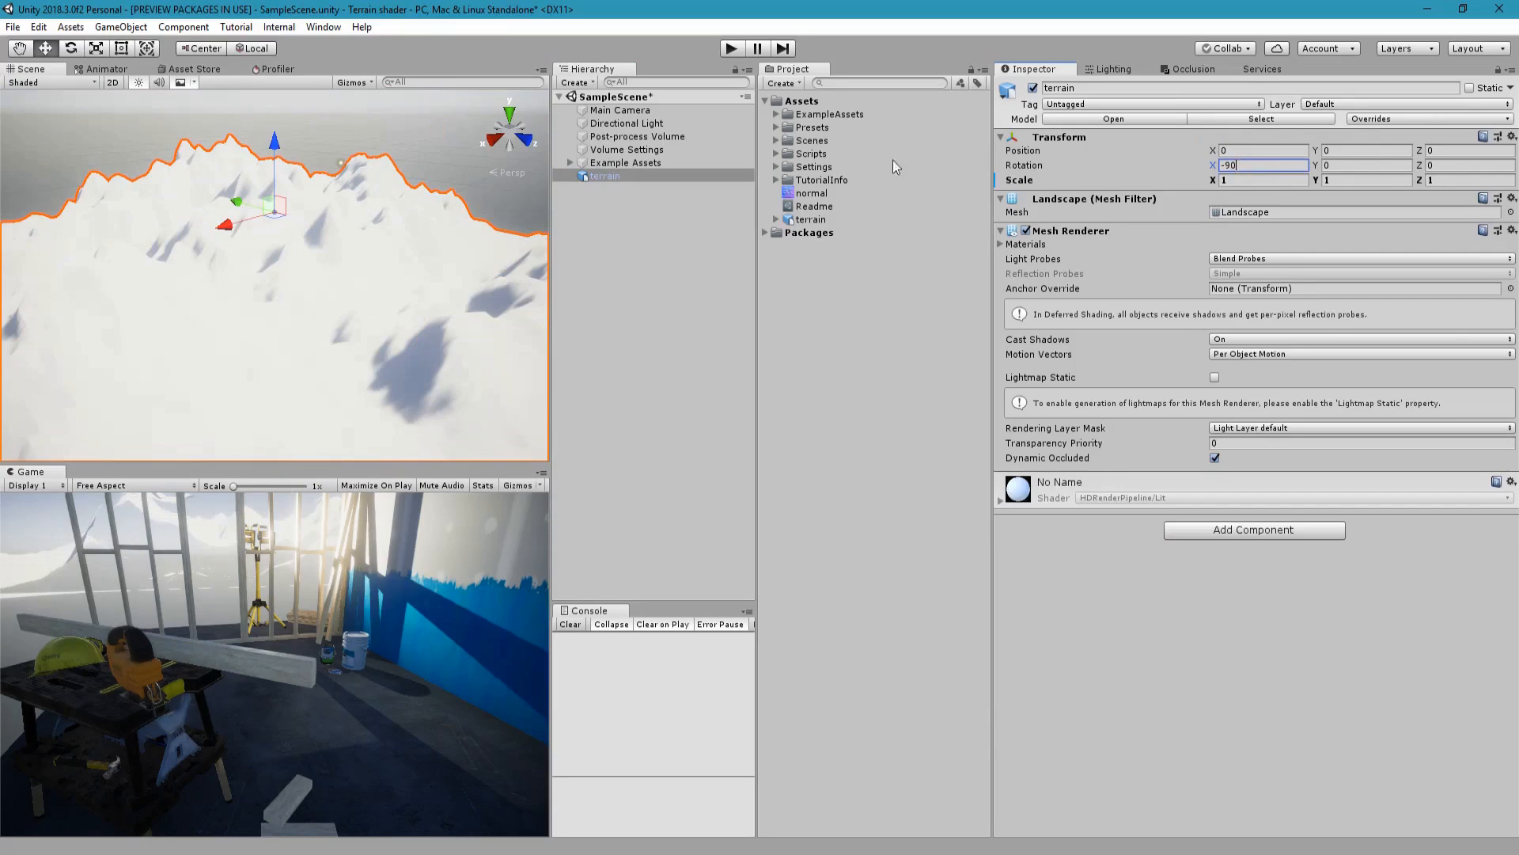
scroll(376, 291, down, 2)
right_drag(329, 231, 586, 286)
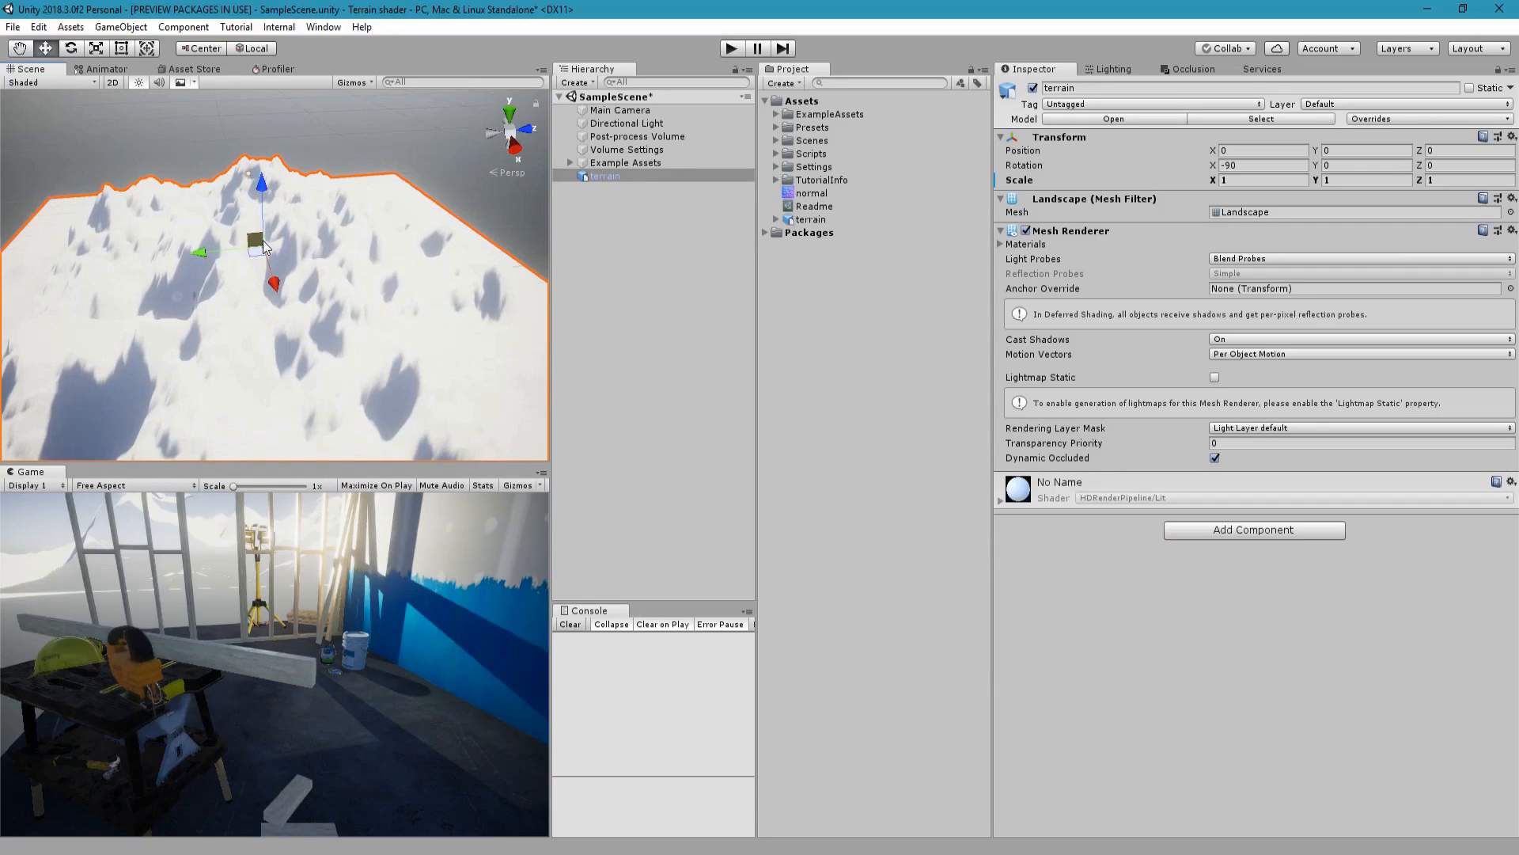
scroll(262, 240, up, 5)
scroll(289, 242, down, 3)
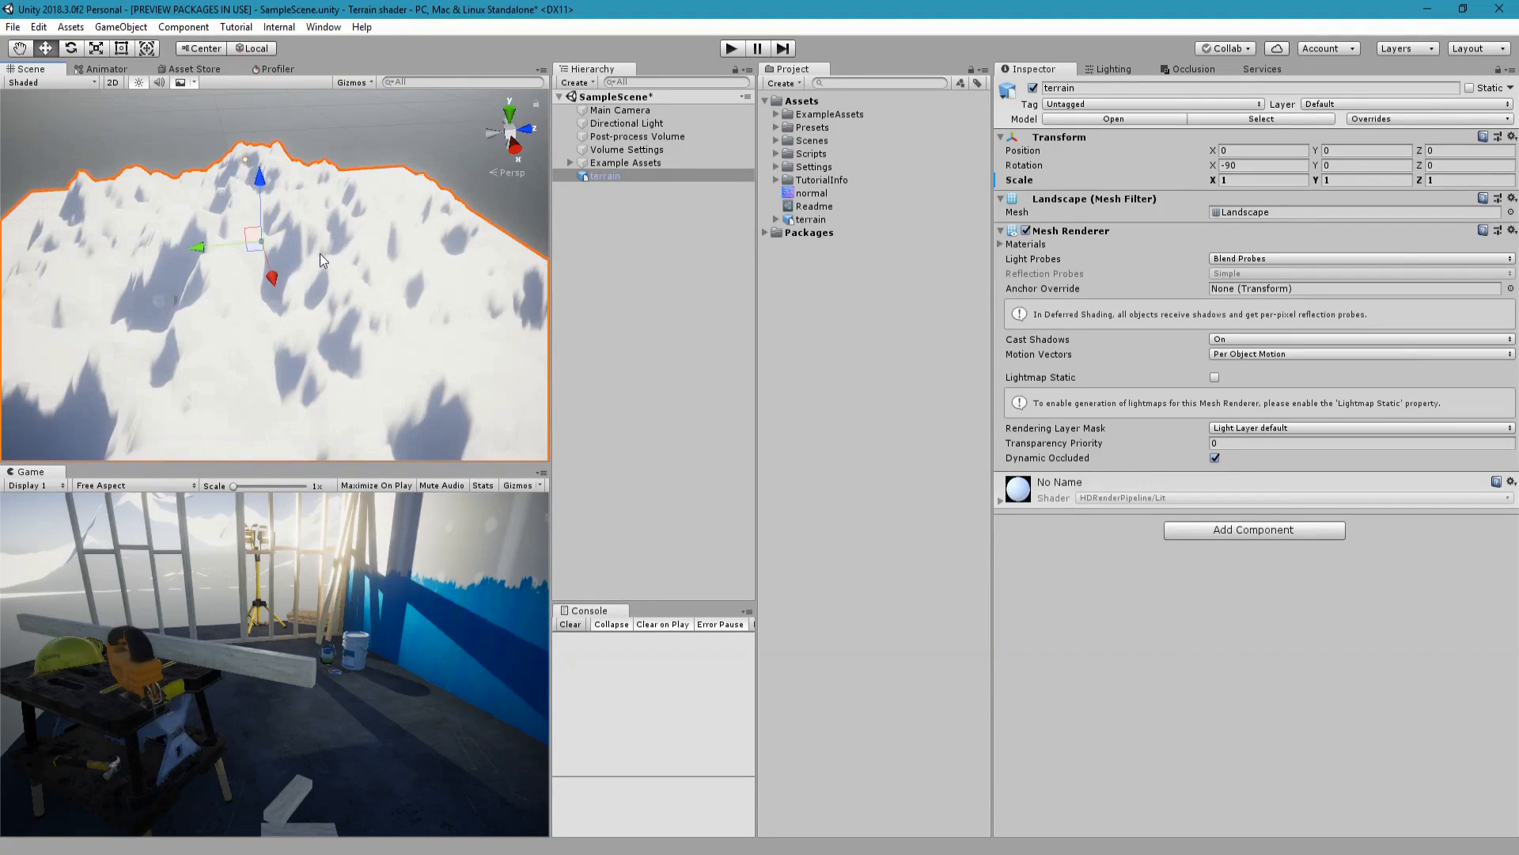
- Create a PBR shader graph named terrain in the Assets folder and open it for editing
right_click(796, 102)
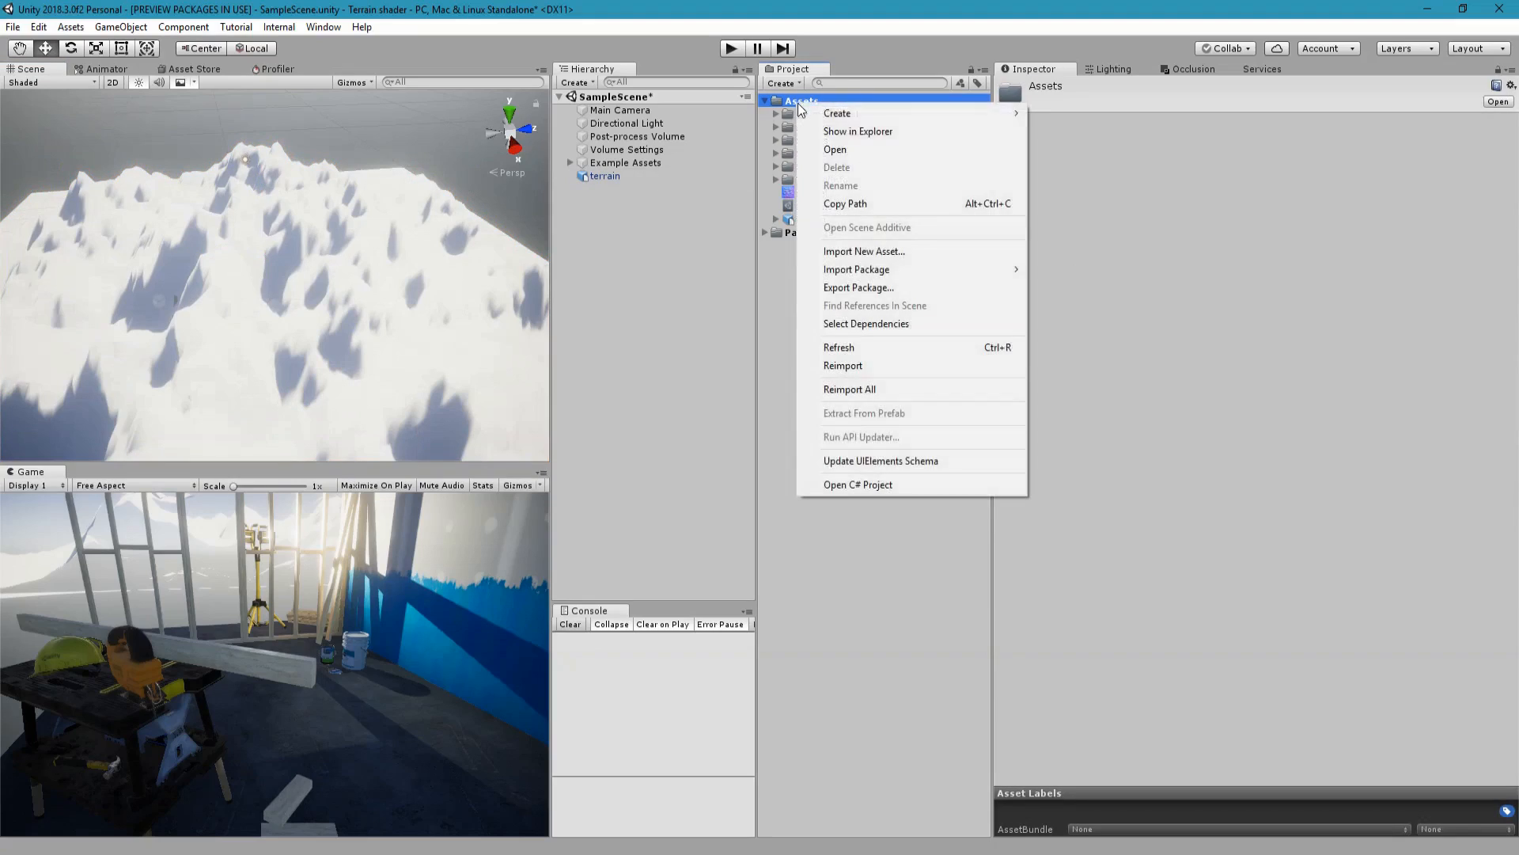
mouse_move(817, 111)
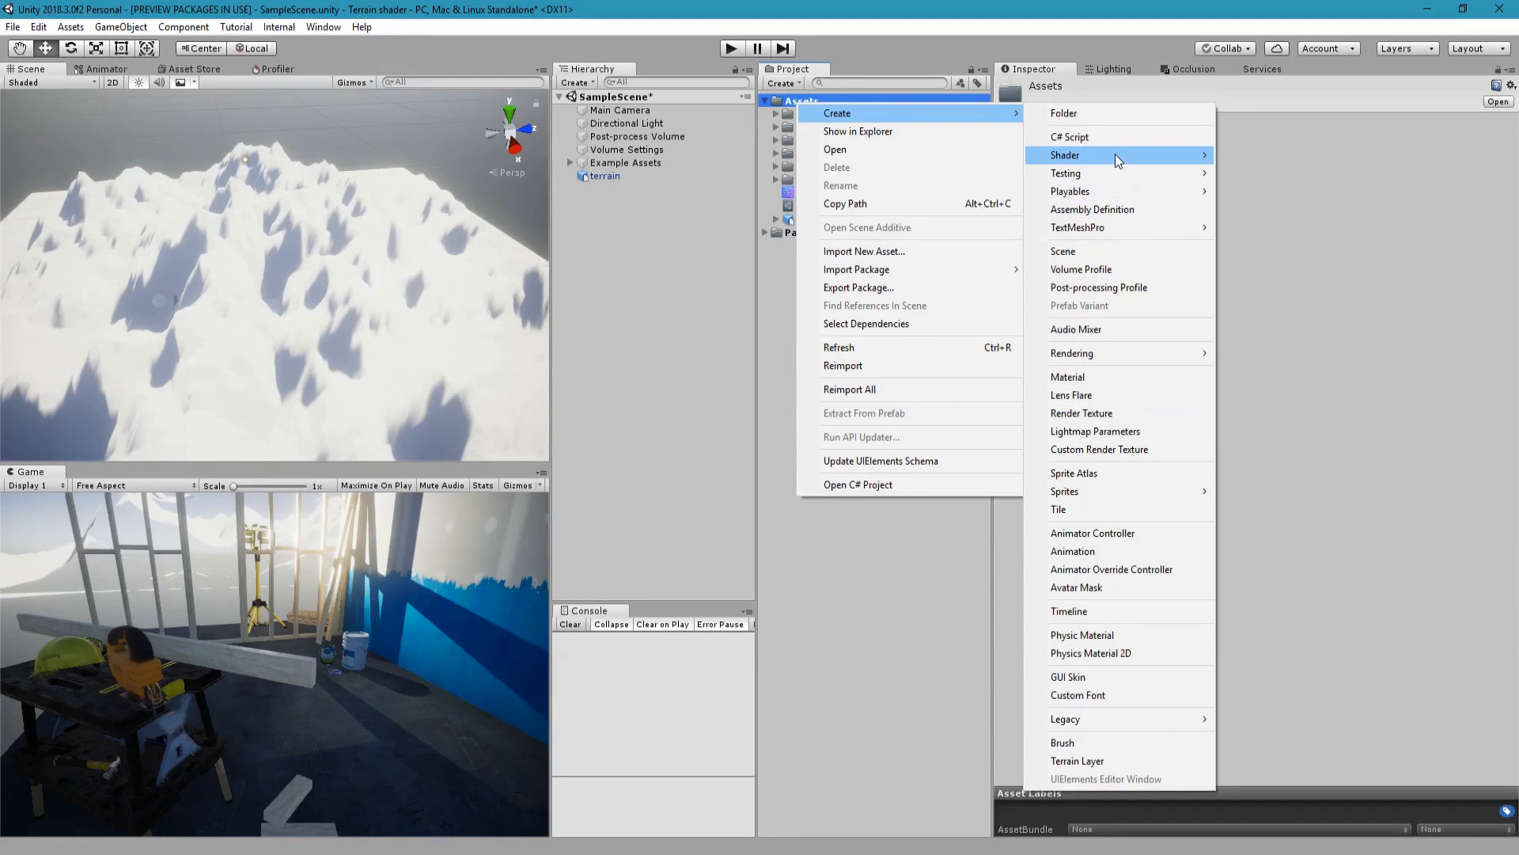
mouse_move(1115, 155)
click(1260, 232)
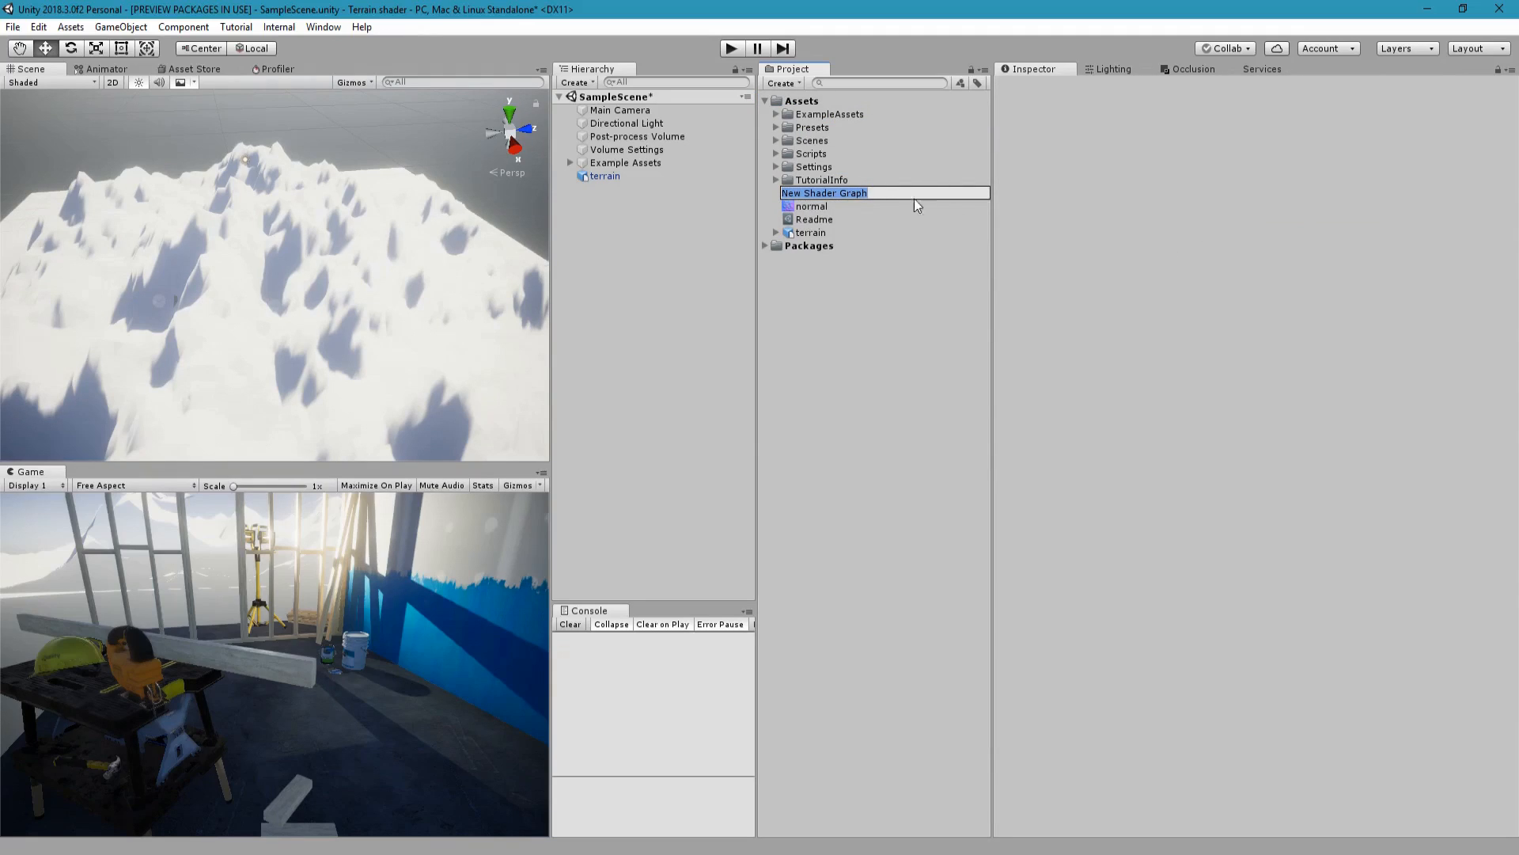
text(terra)
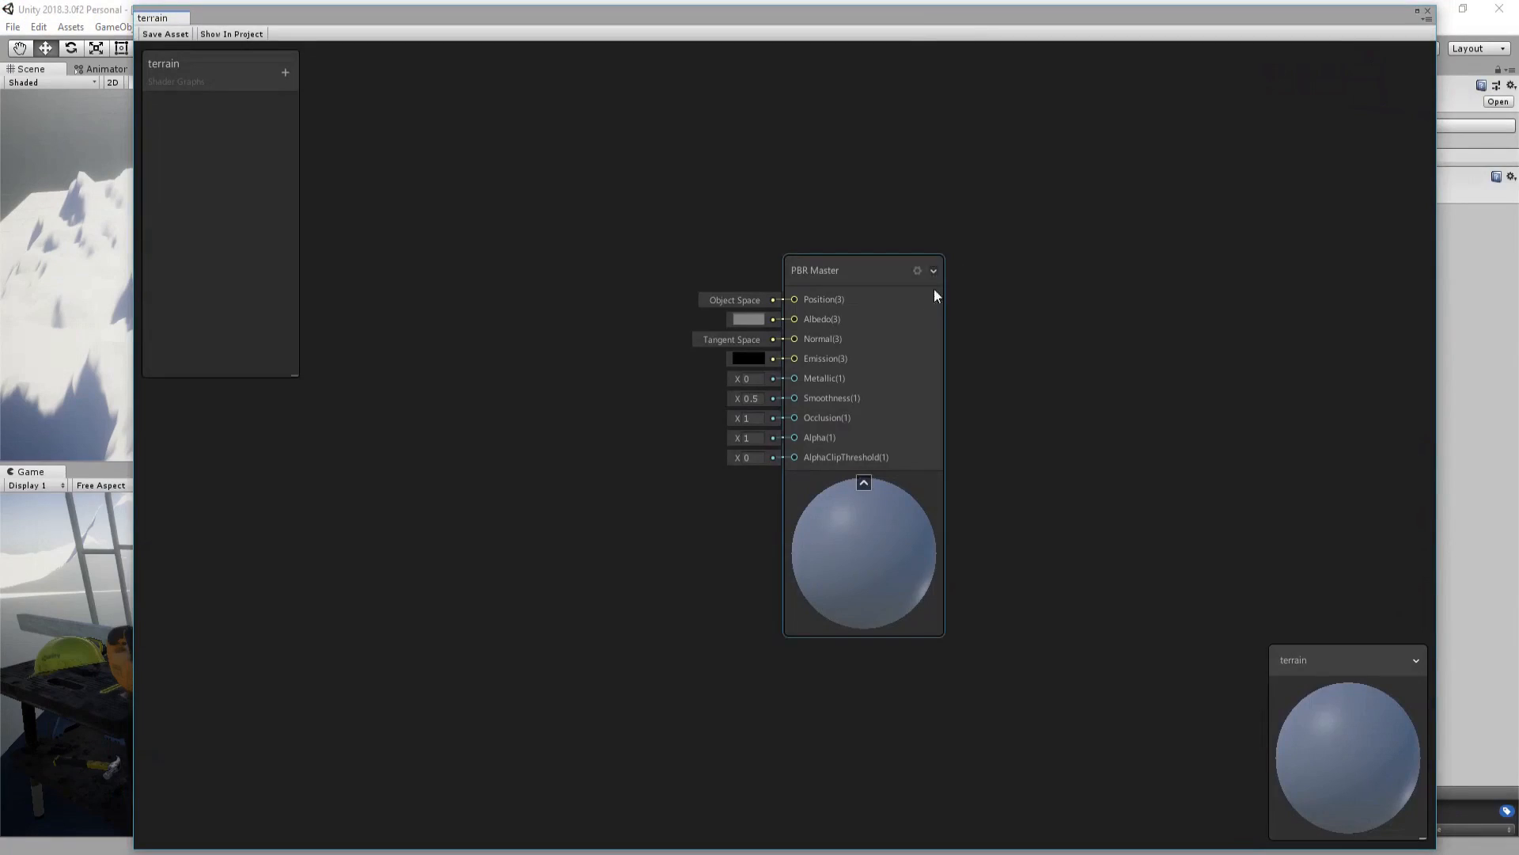
- Add a Sample Texture 2D node to the graph and place it beside the PBR Master node
right_click(518, 274)
click(528, 277)
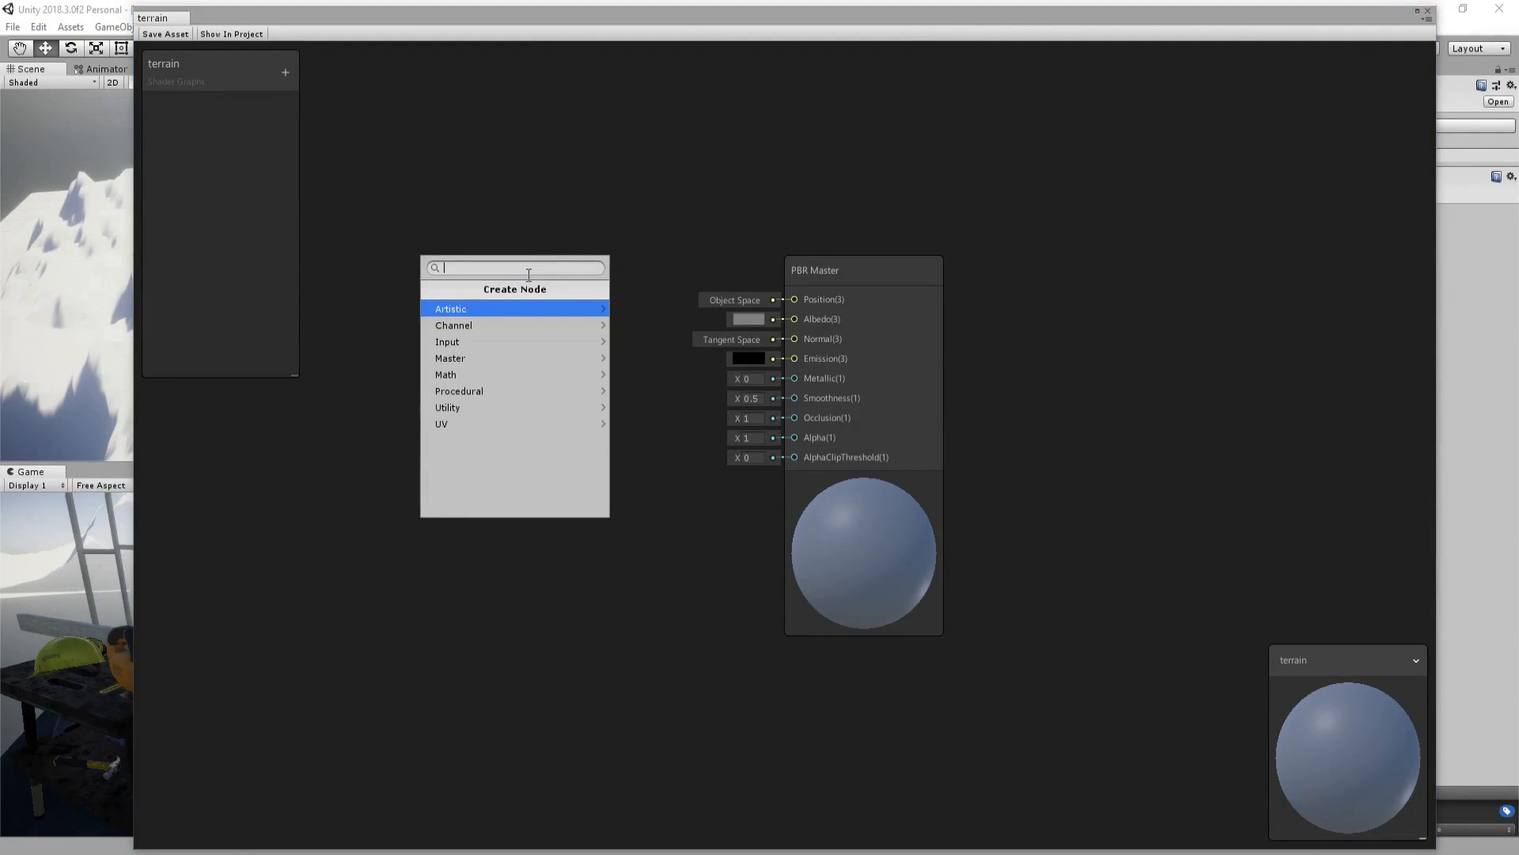
text(tes)
key(BackSpace)
text(x)
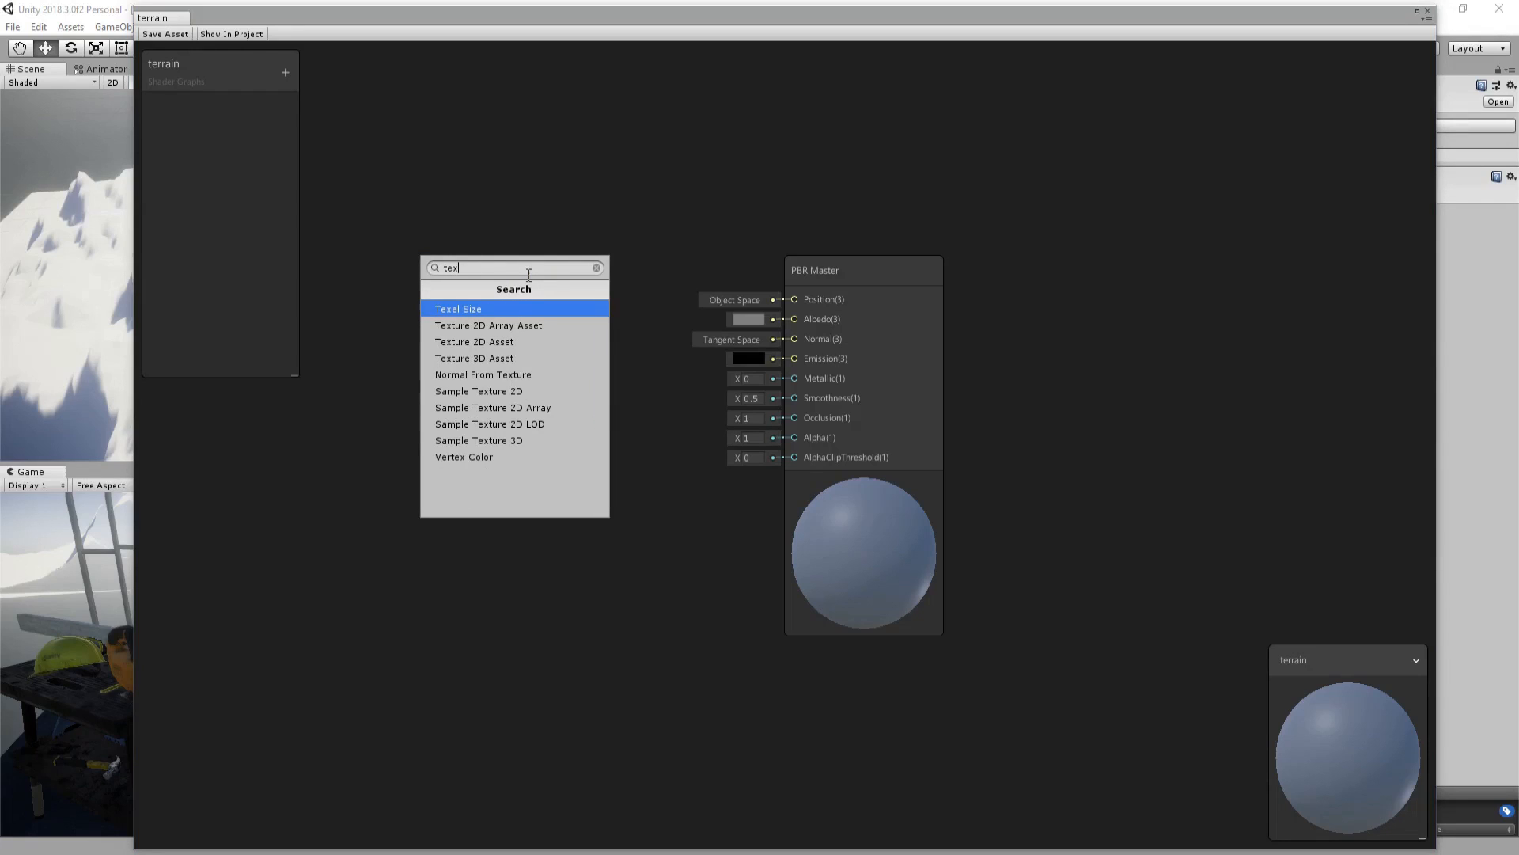
key(Down)
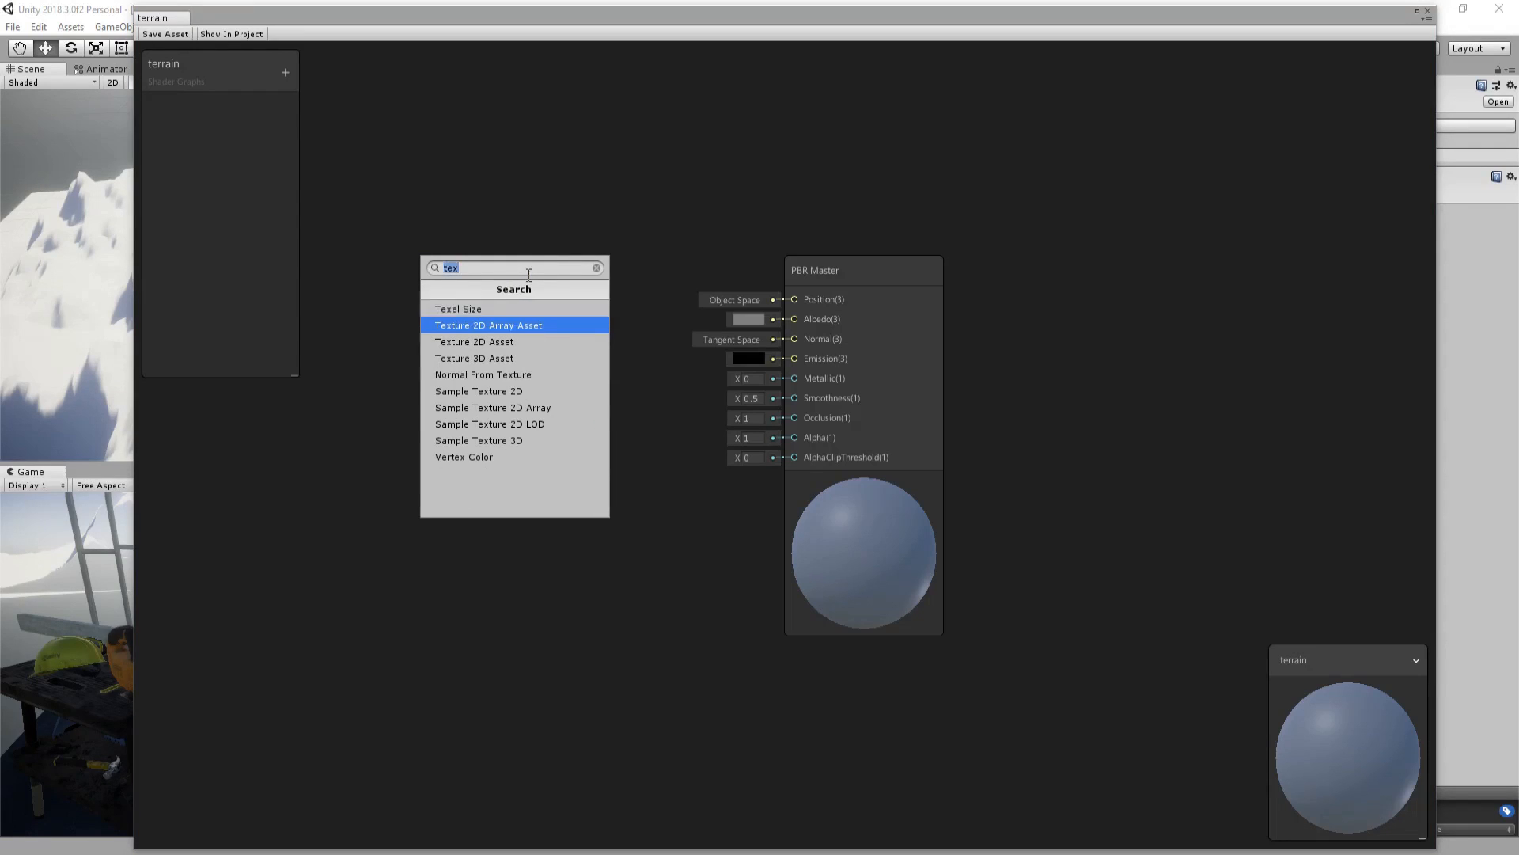
click(510, 392)
drag(539, 309, 464, 282)
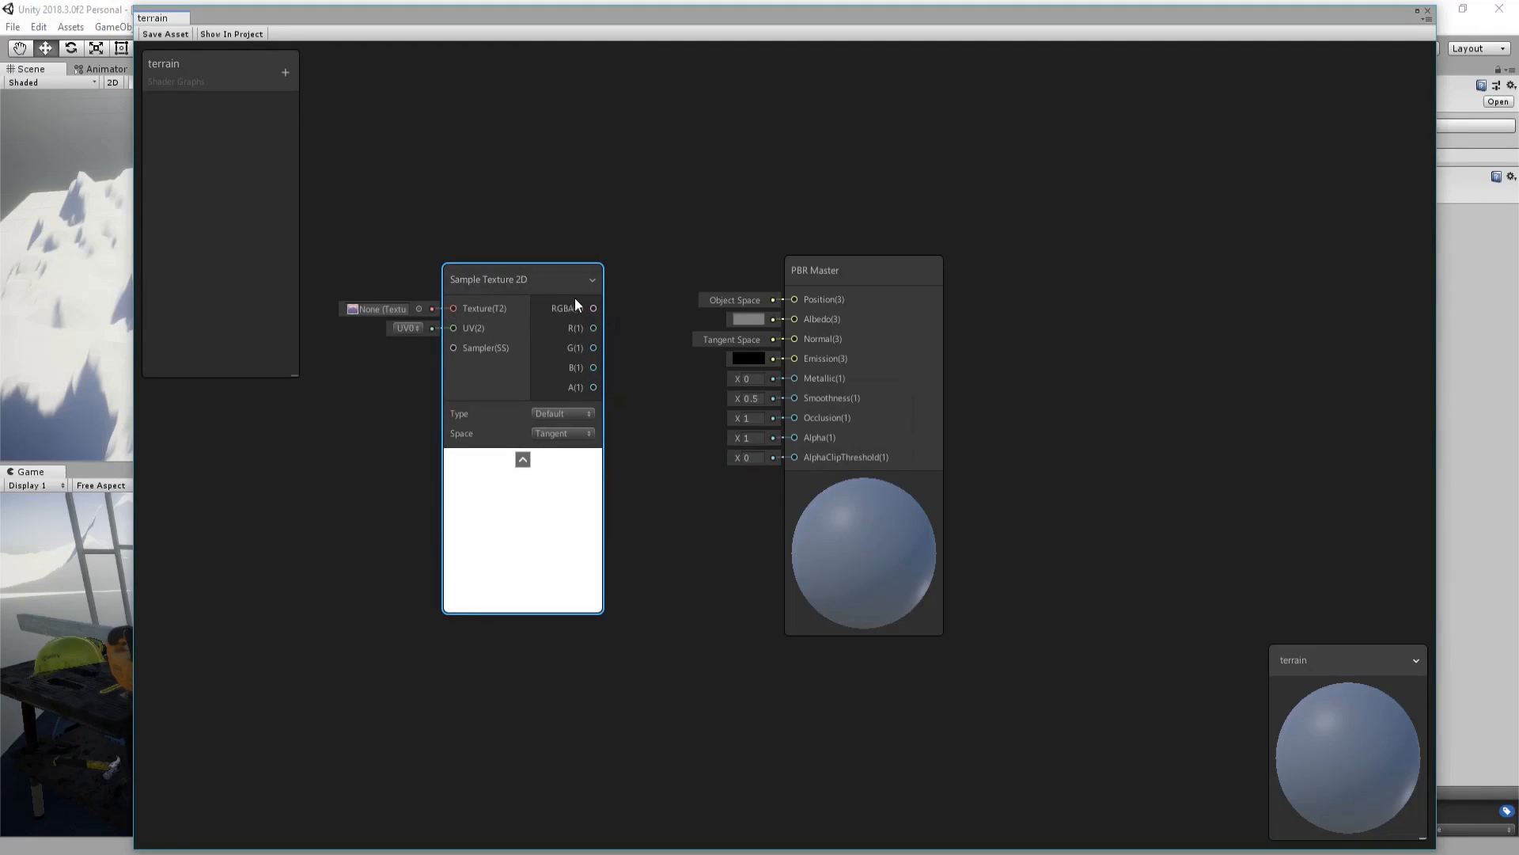
- Add a Texture 2D Asset node feeding the Texture input of the Sample Texture 2D node
middle_drag(460, 246, 703, 275)
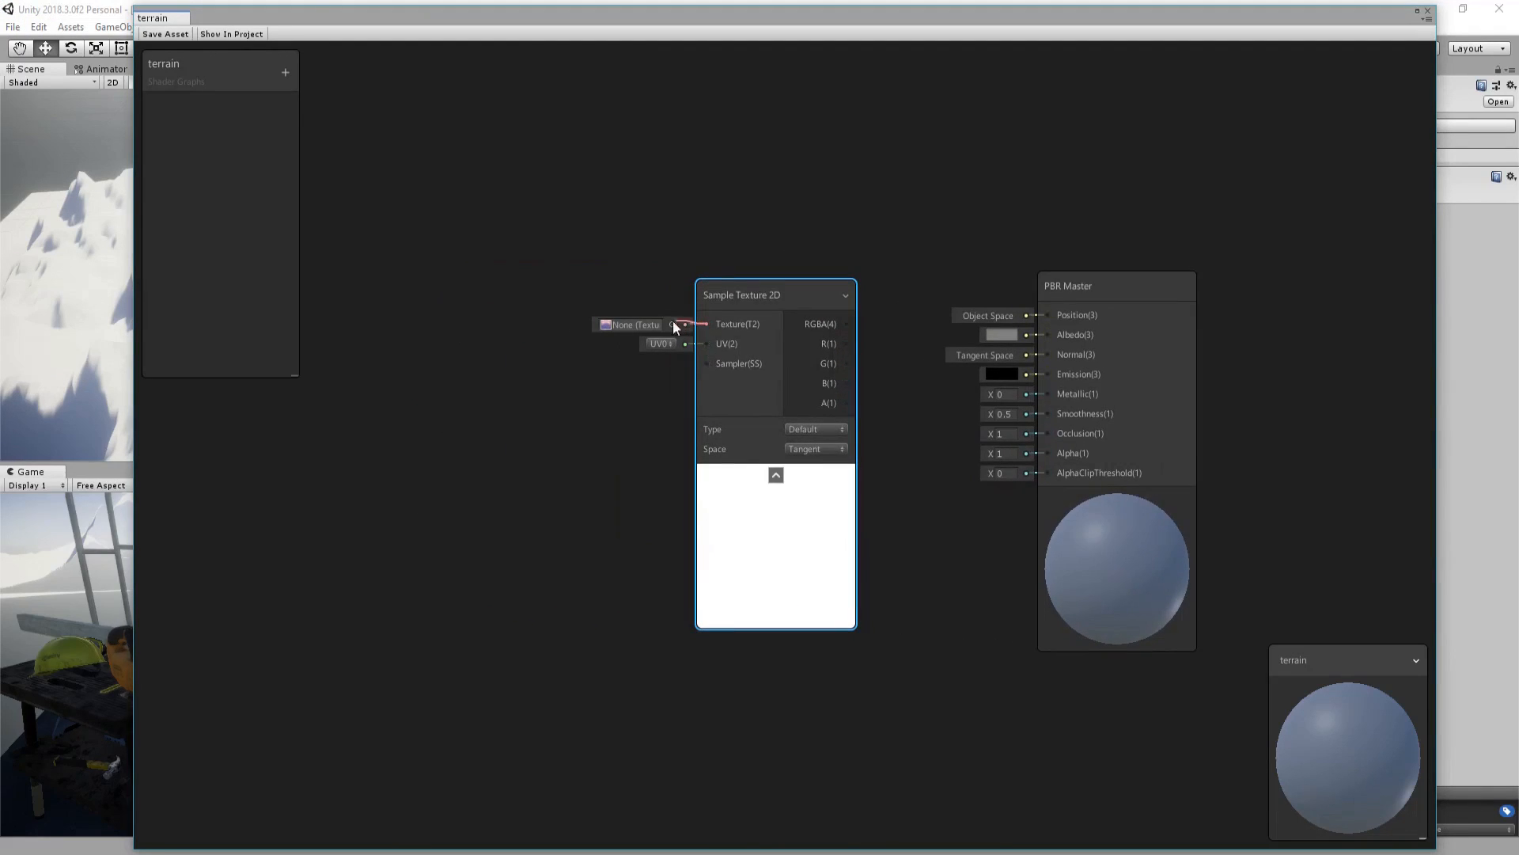
key(space)
click(538, 368)
click(538, 368)
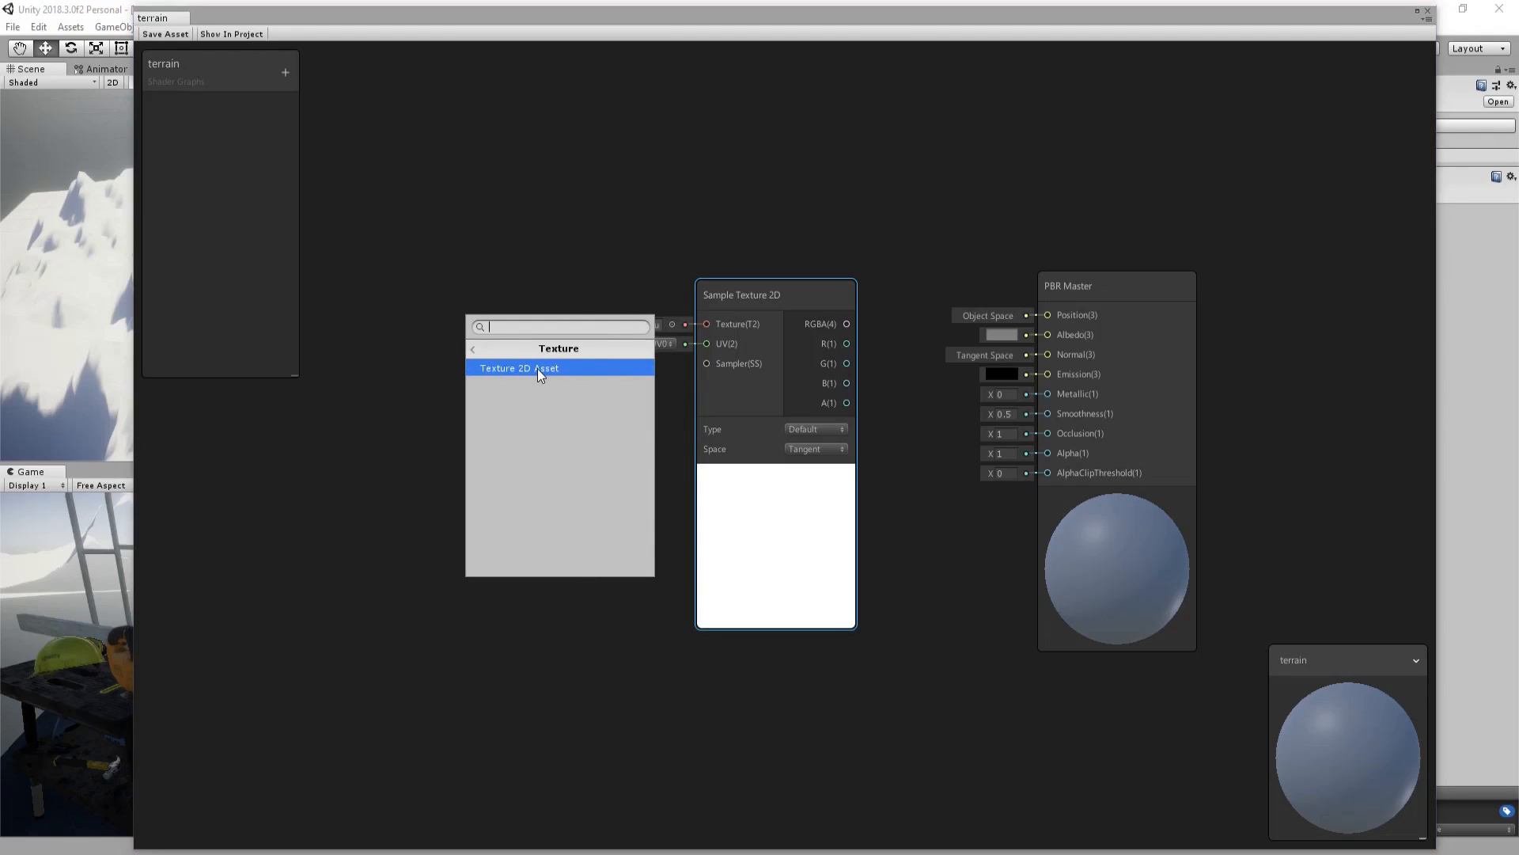
click(539, 368)
- Convert the Texture 2D Asset node to a property and name it normal
right_click(525, 320)
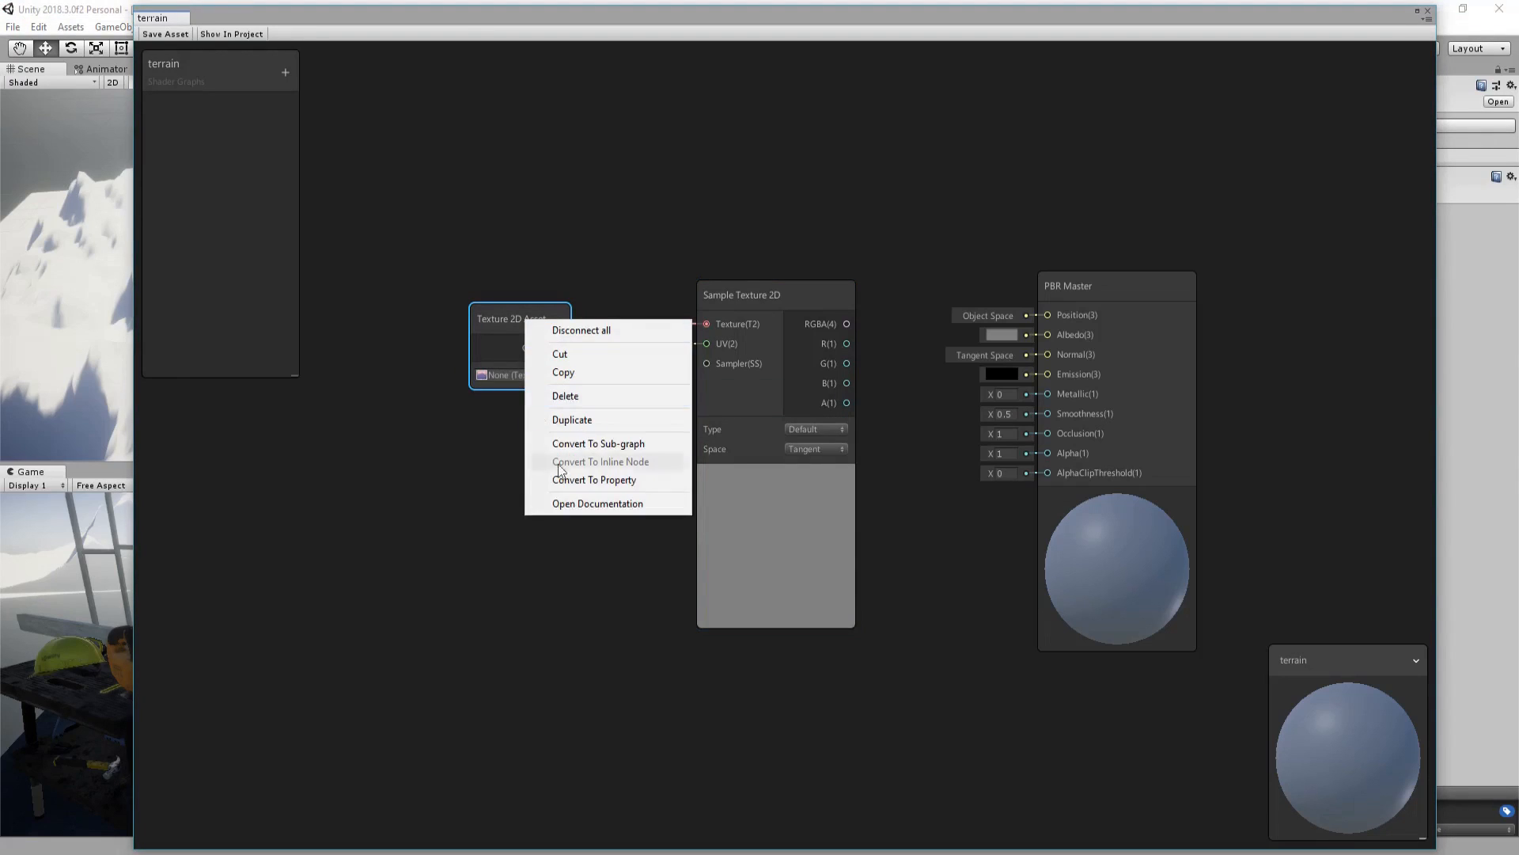
click(601, 482)
double_click(199, 111)
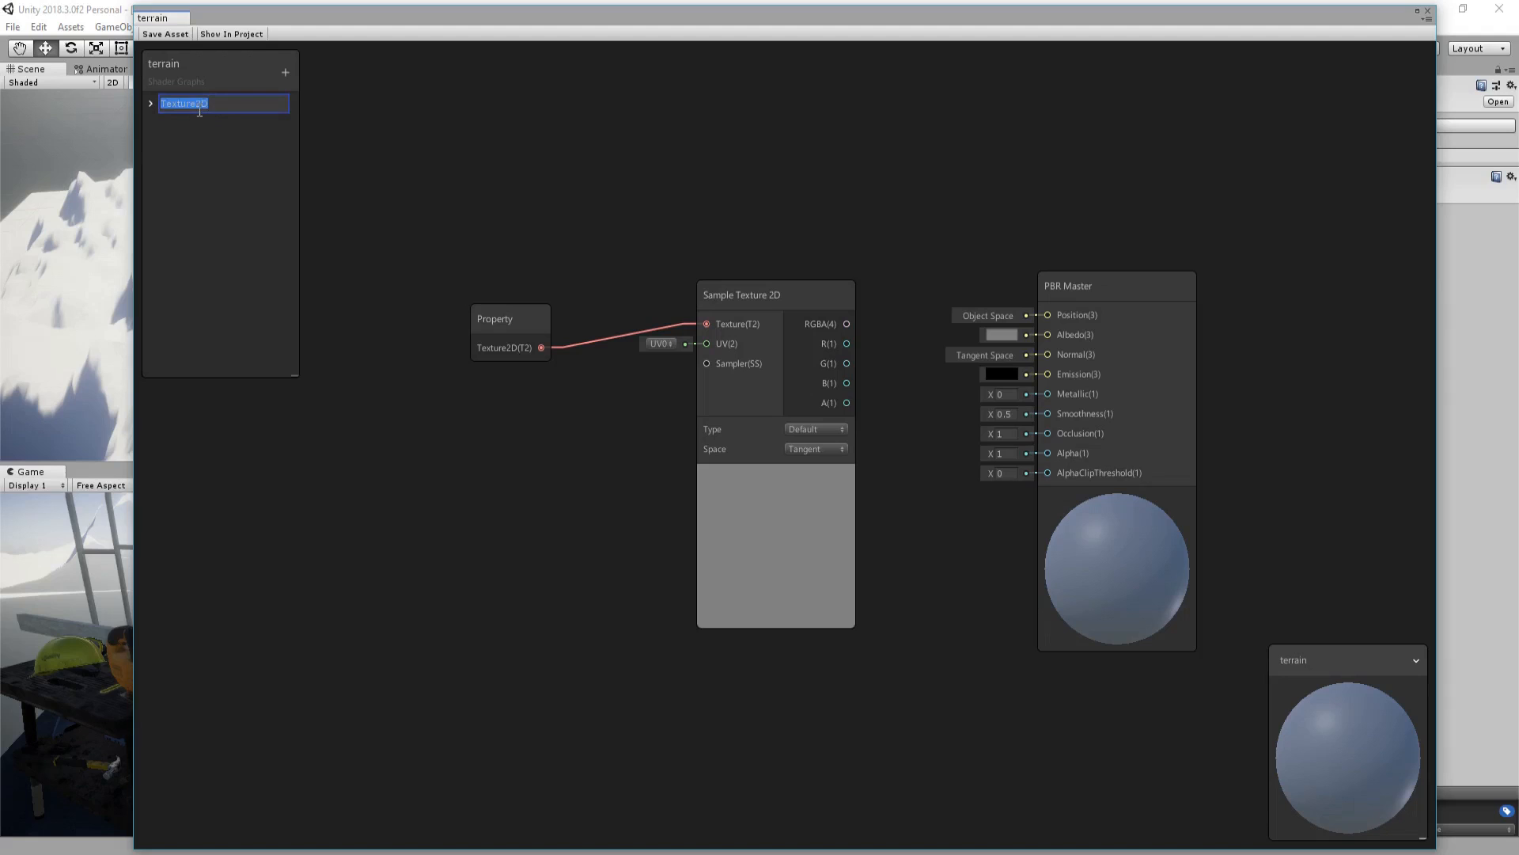
text(normal)
key(Return)
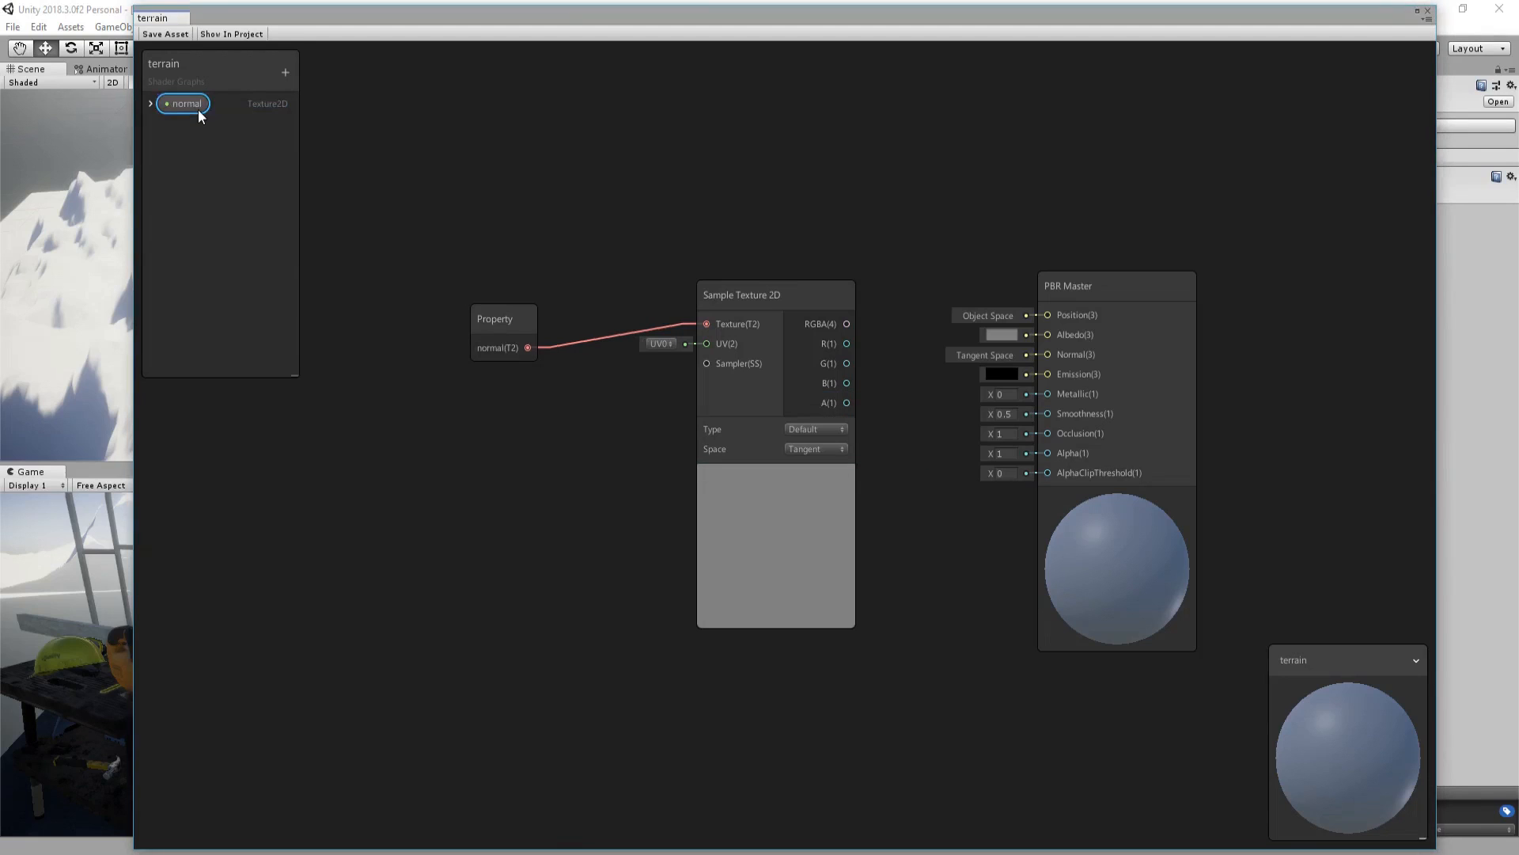
- Set the Sample Texture 2D node's Type to Normal and connect its RGBA output to PBR Master's Normal input
middle_drag(904, 354, 659, 344)
click(571, 420)
click(573, 459)
drag(600, 316, 790, 343)
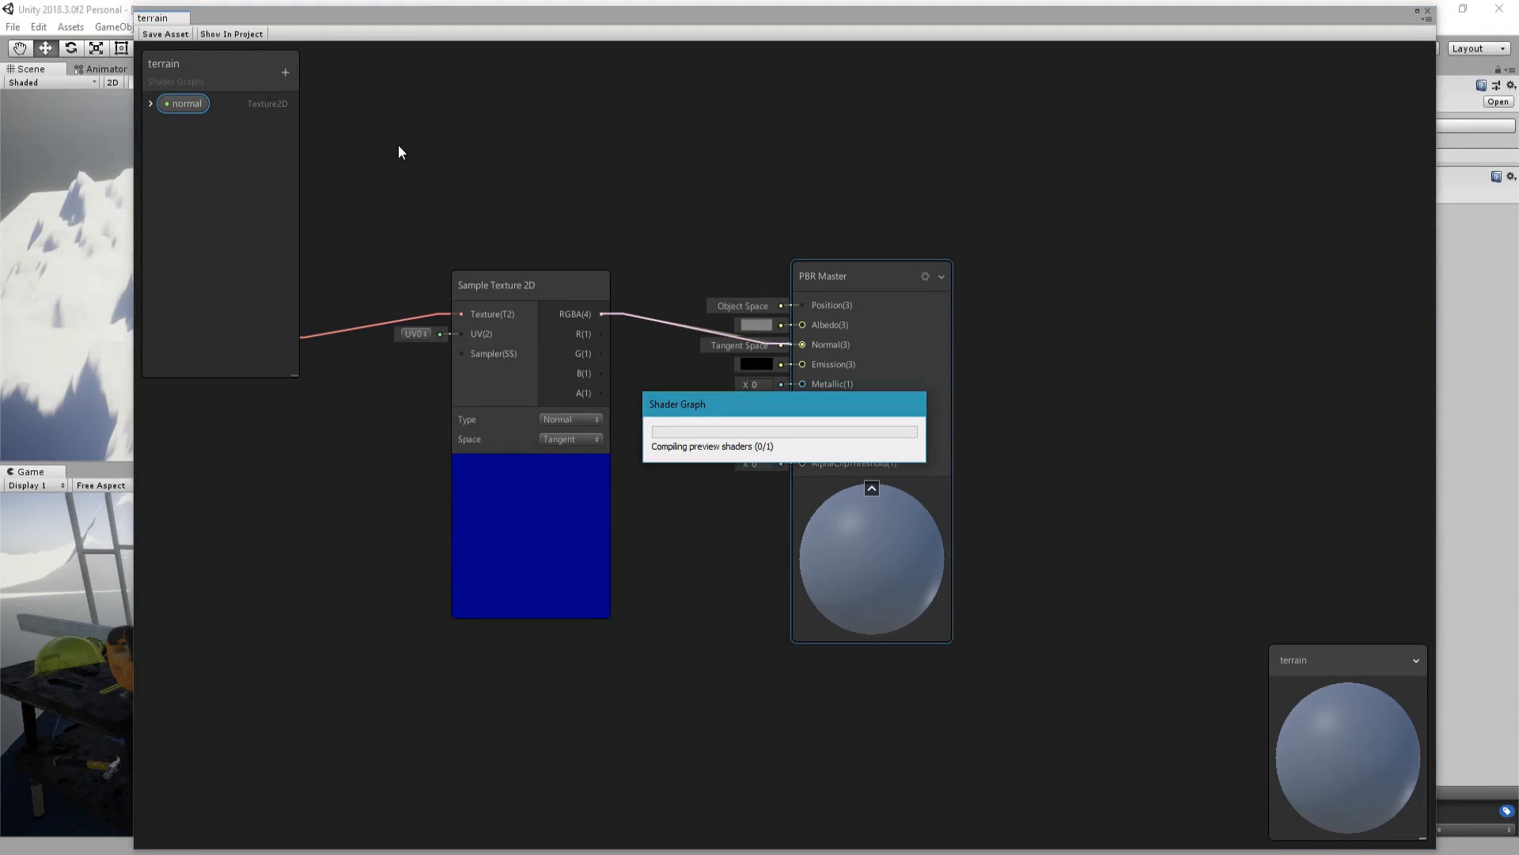
- Save the shader graph asset and create a material from the terrain shader graph in the Assets folder
click(165, 34)
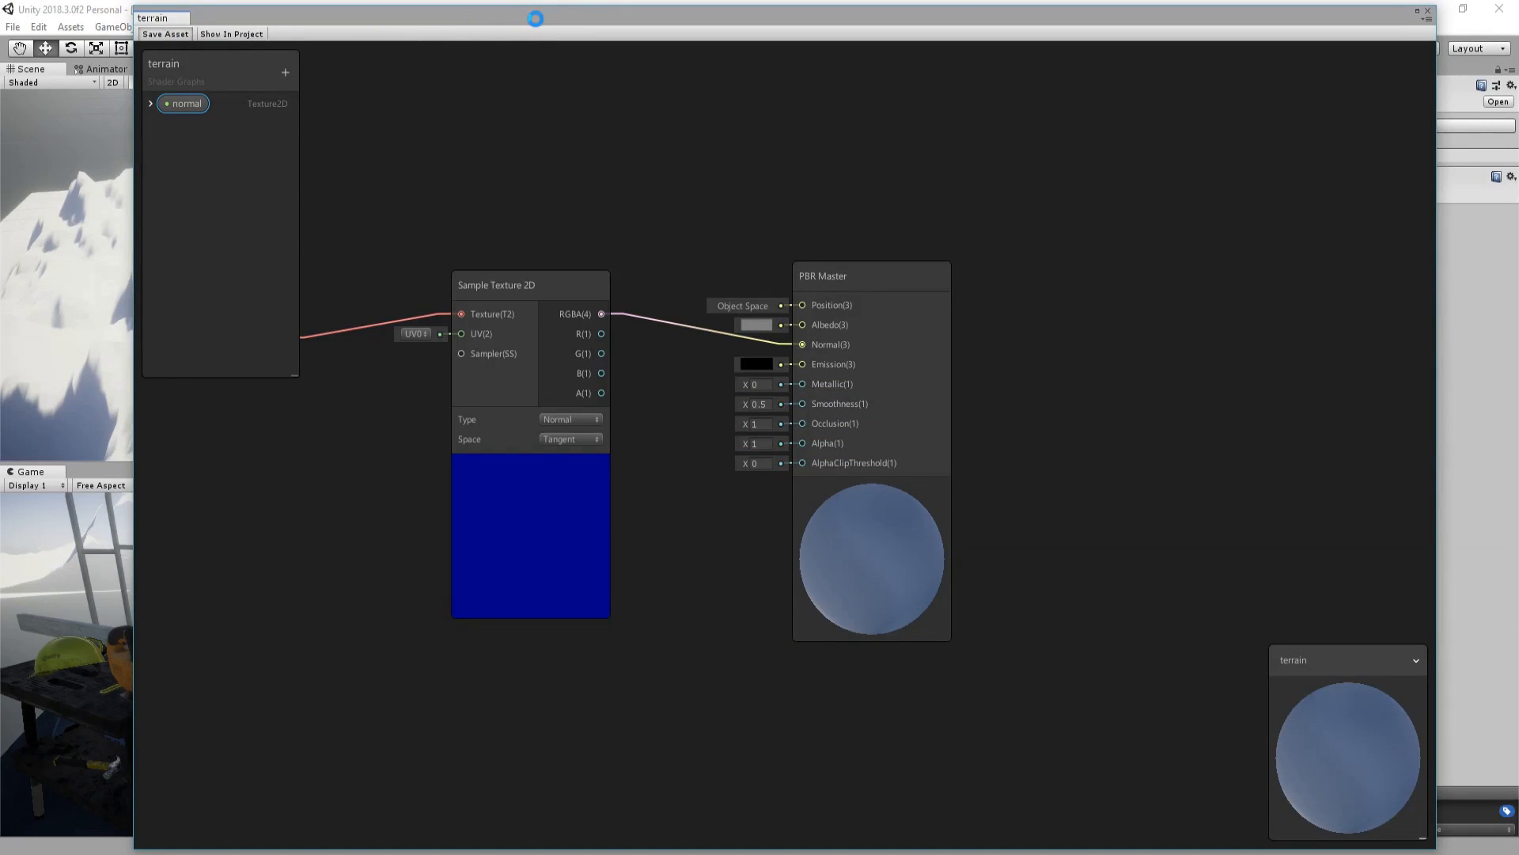
drag(535, 17, 384, 785)
right_click(810, 233)
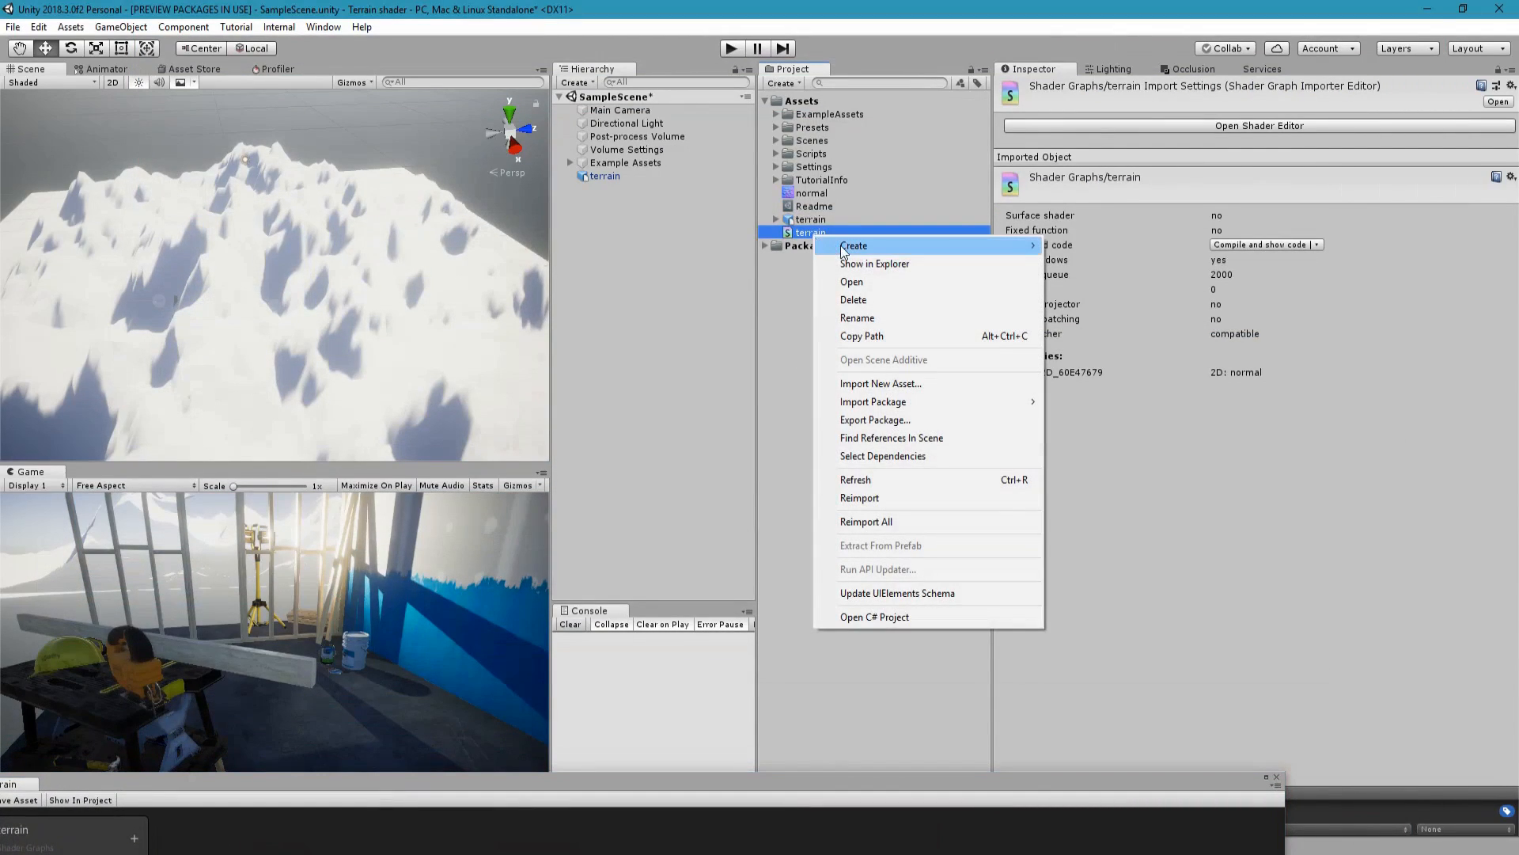
mouse_move(910, 246)
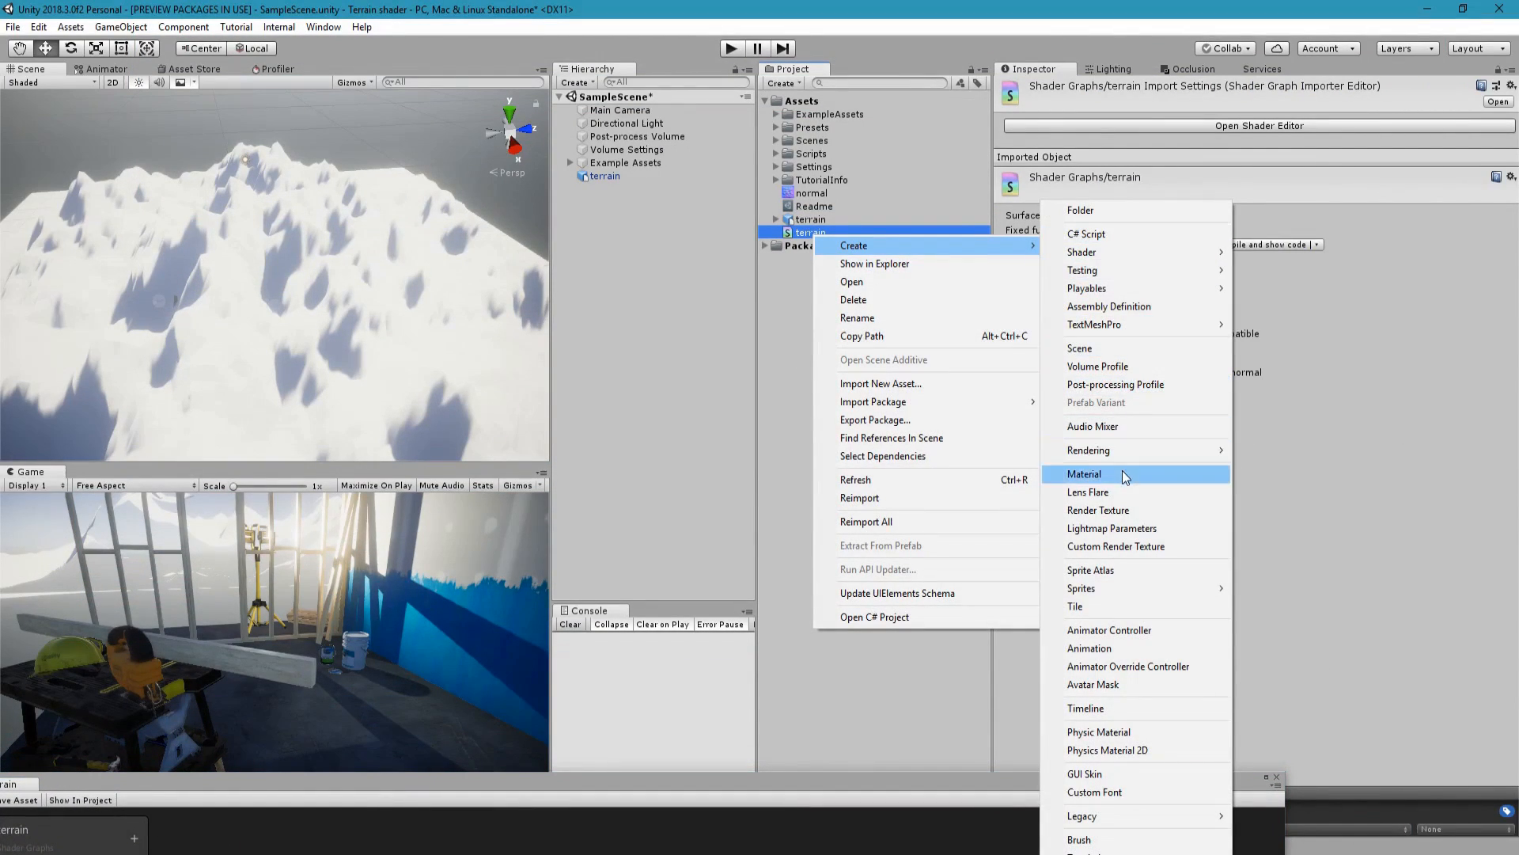
click(1084, 473)
key(Return)
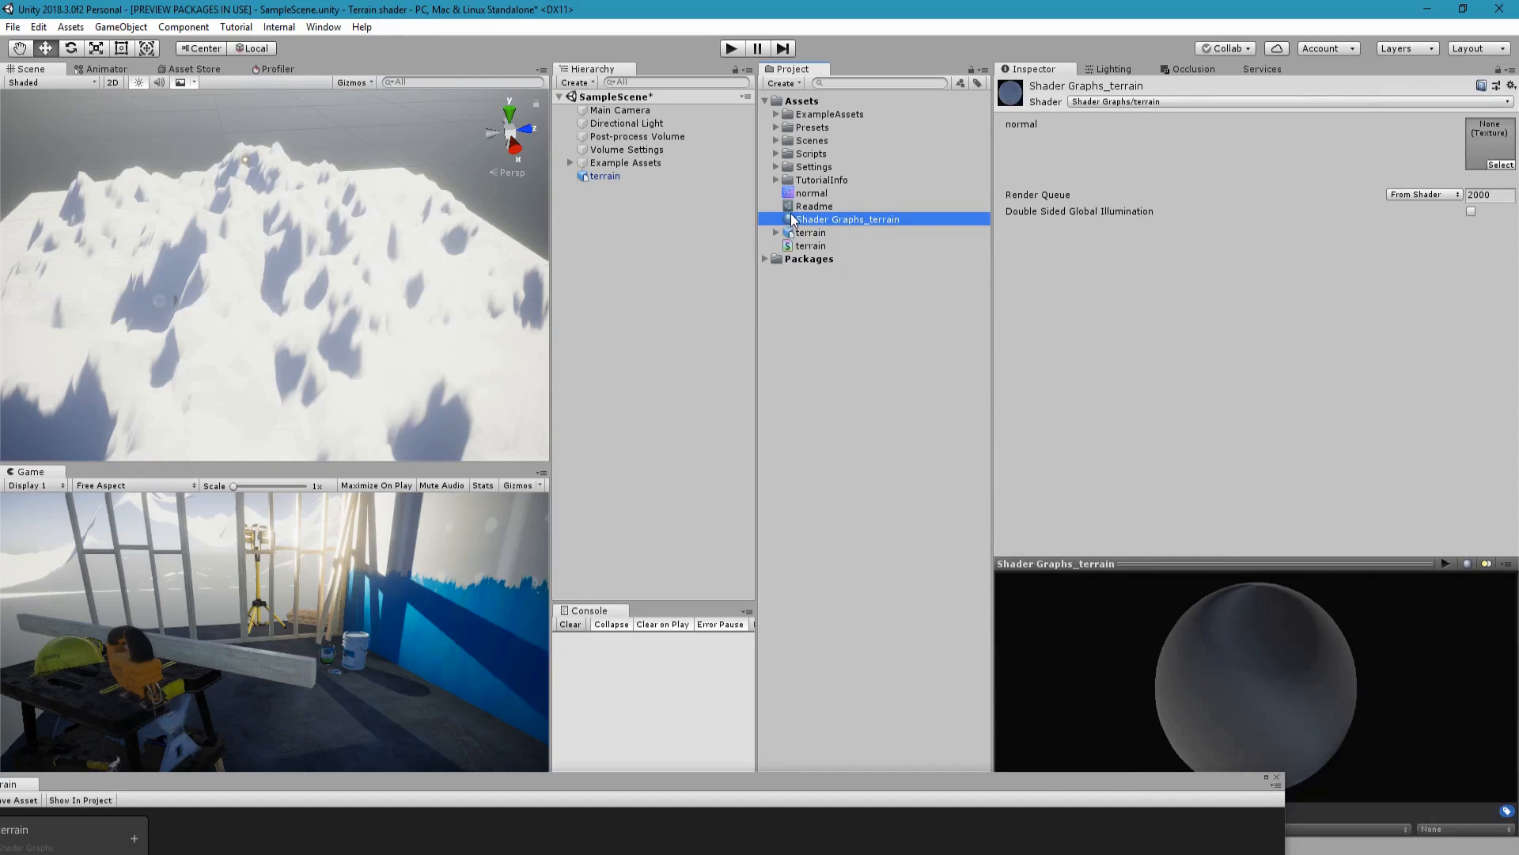
- Assign the normal texture to the new material's normal slot and apply the material to the terrain in the scene
drag(811, 193, 1479, 135)
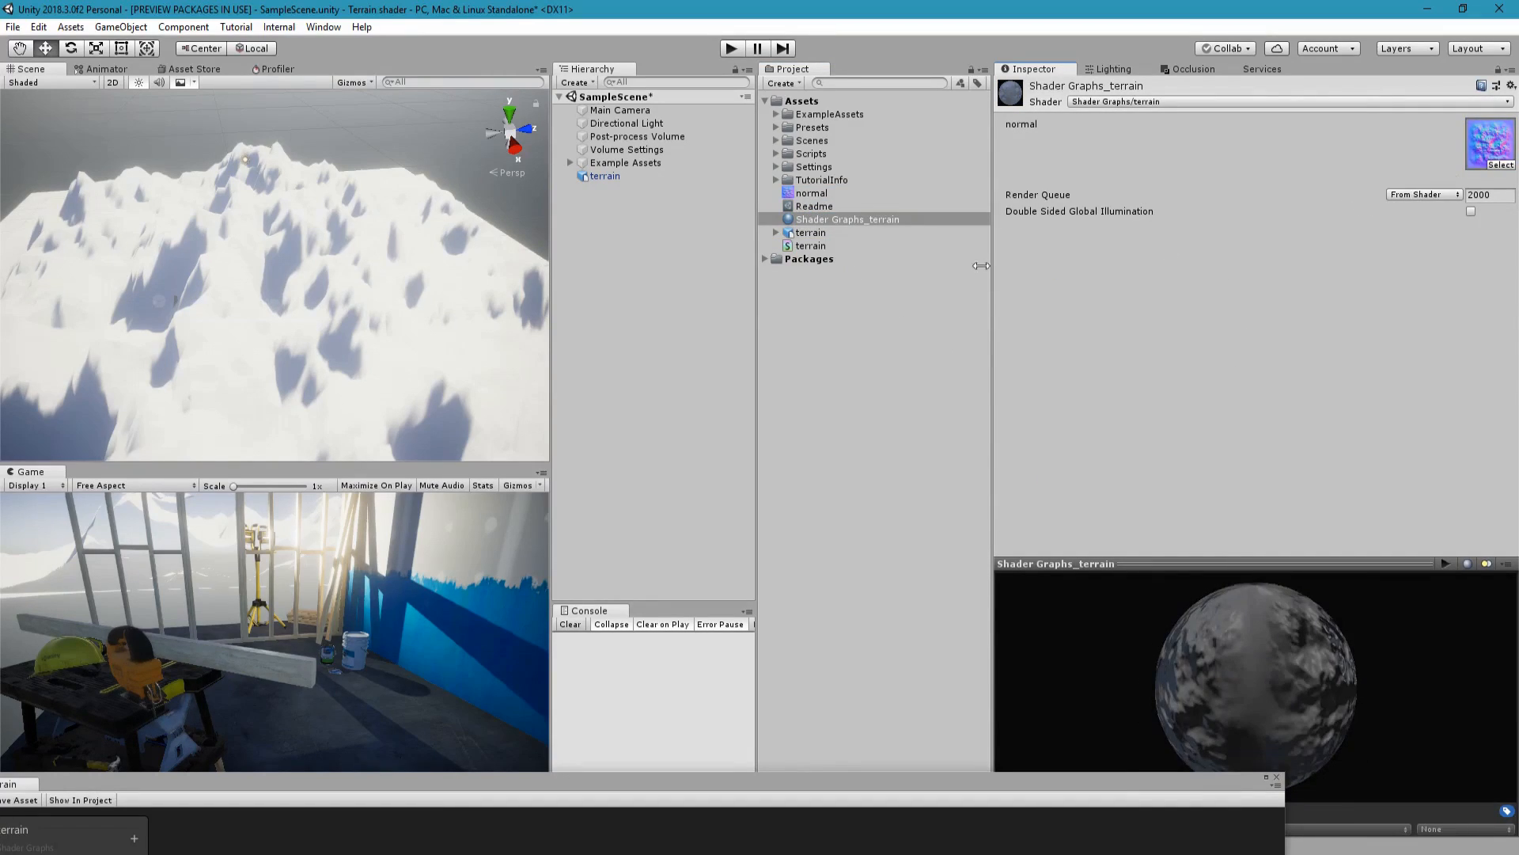
drag(795, 219, 391, 278)
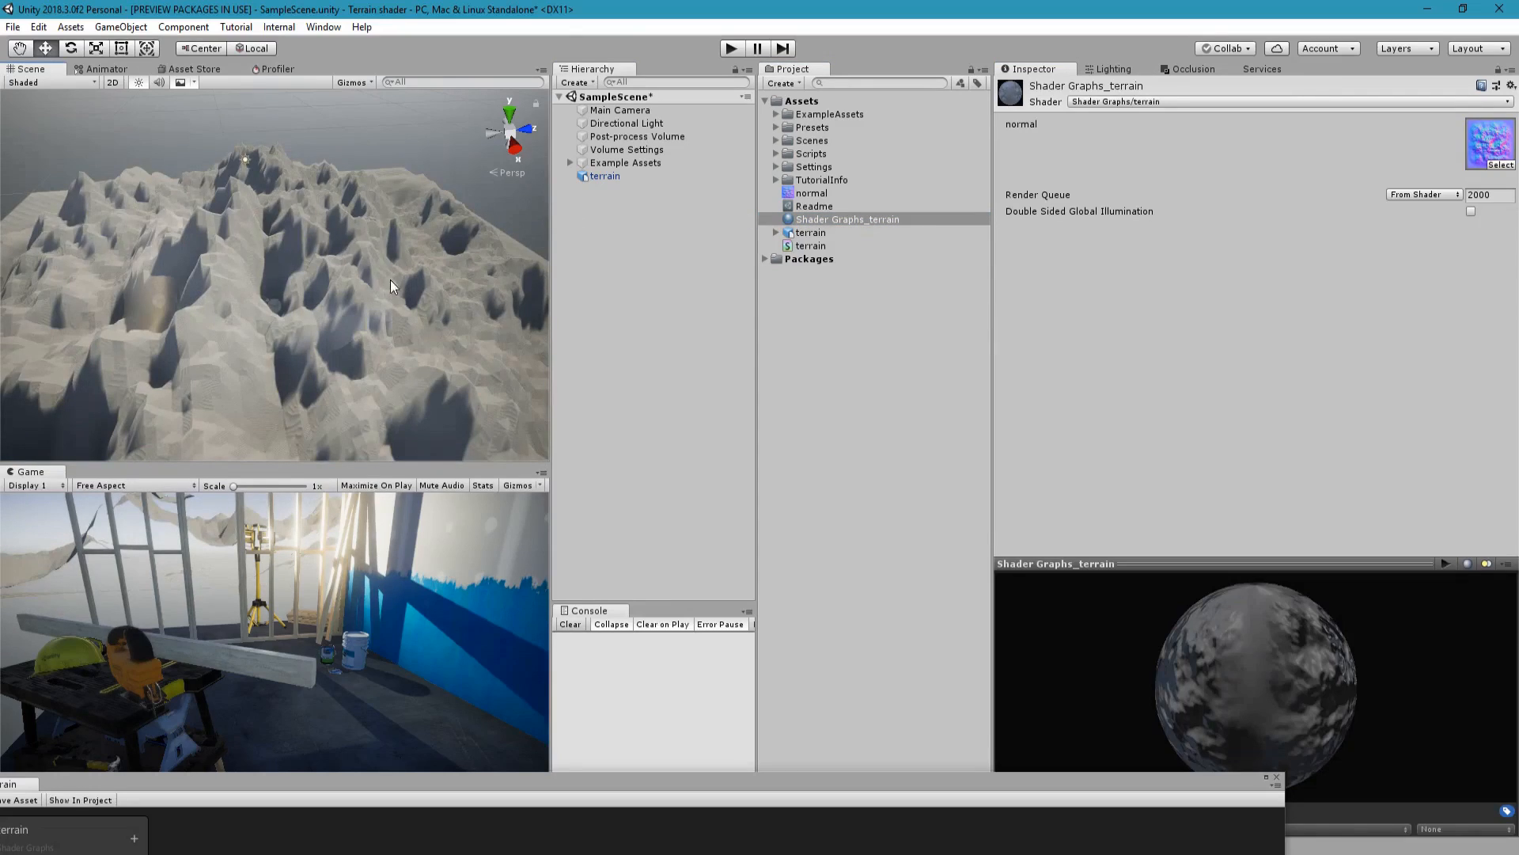
- Inspect the Supported Lit Shader Mode options of the HDRenderPipelineAsset in the Settings folder
click(734, 179)
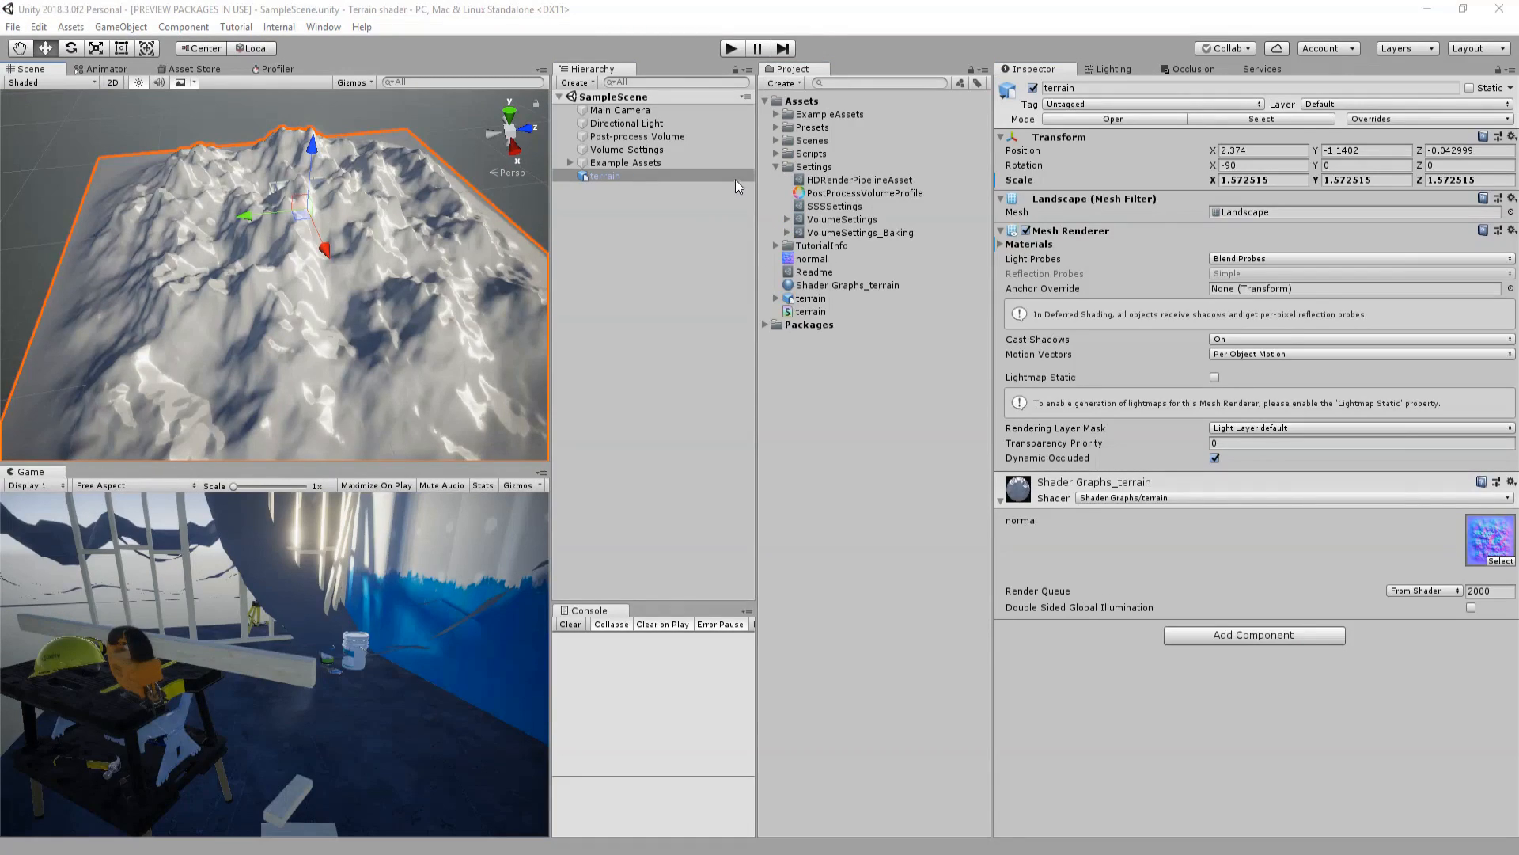
click(854, 181)
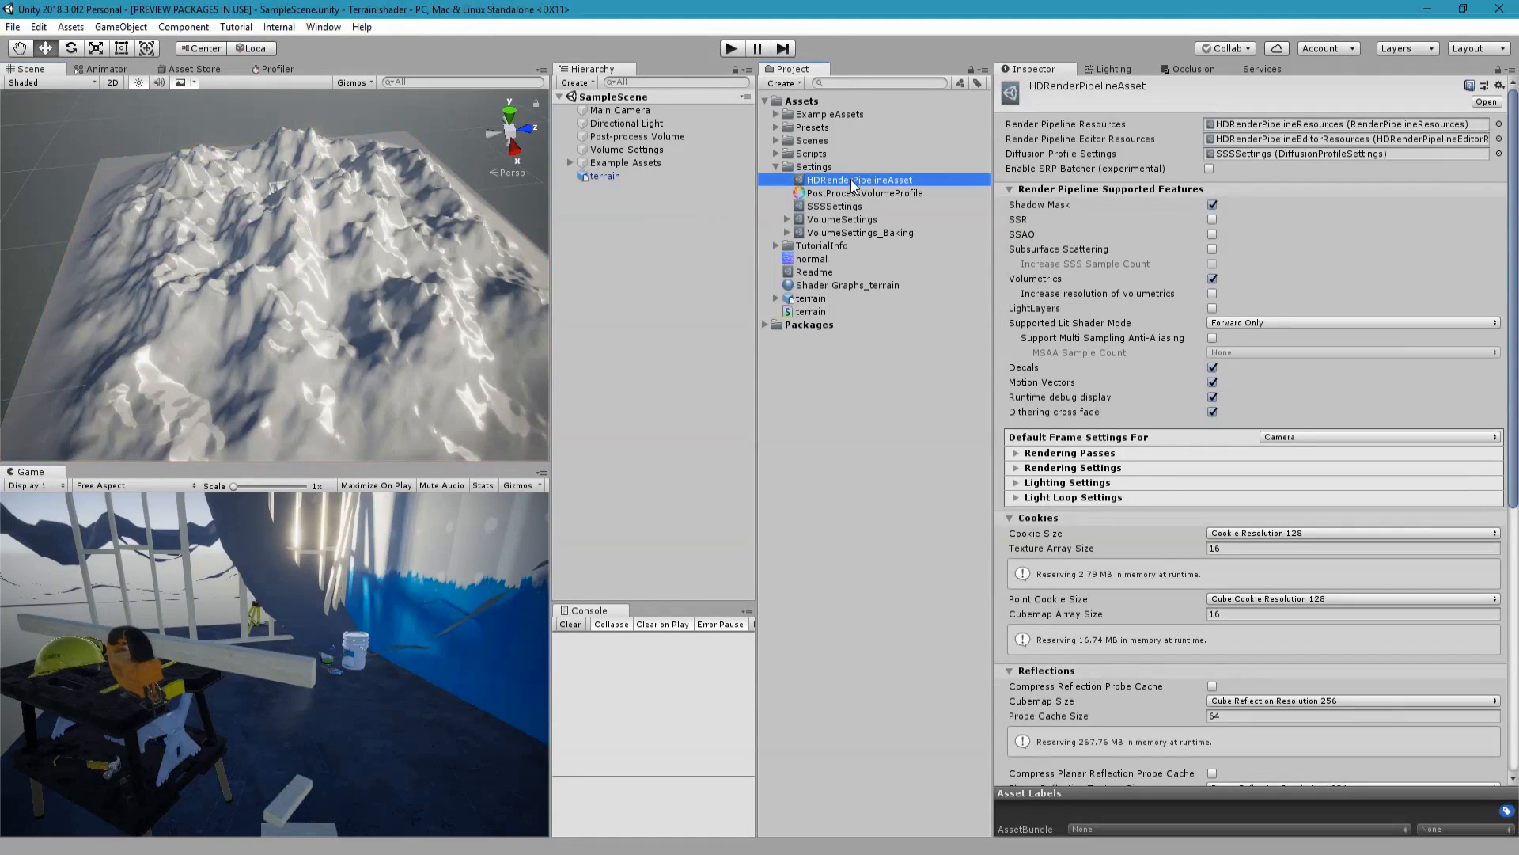
click(1269, 323)
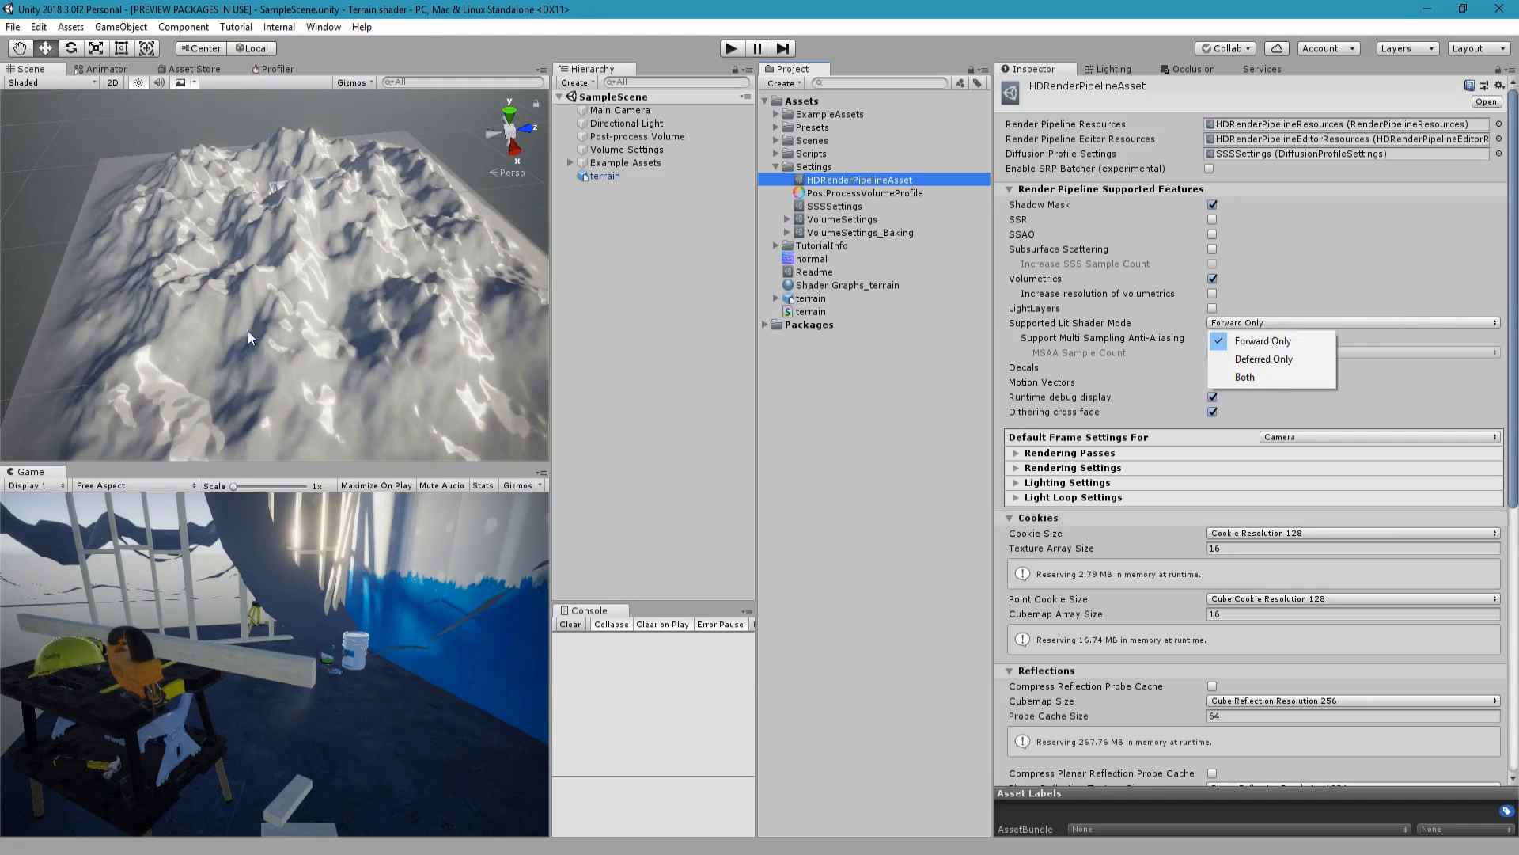
click(863, 402)
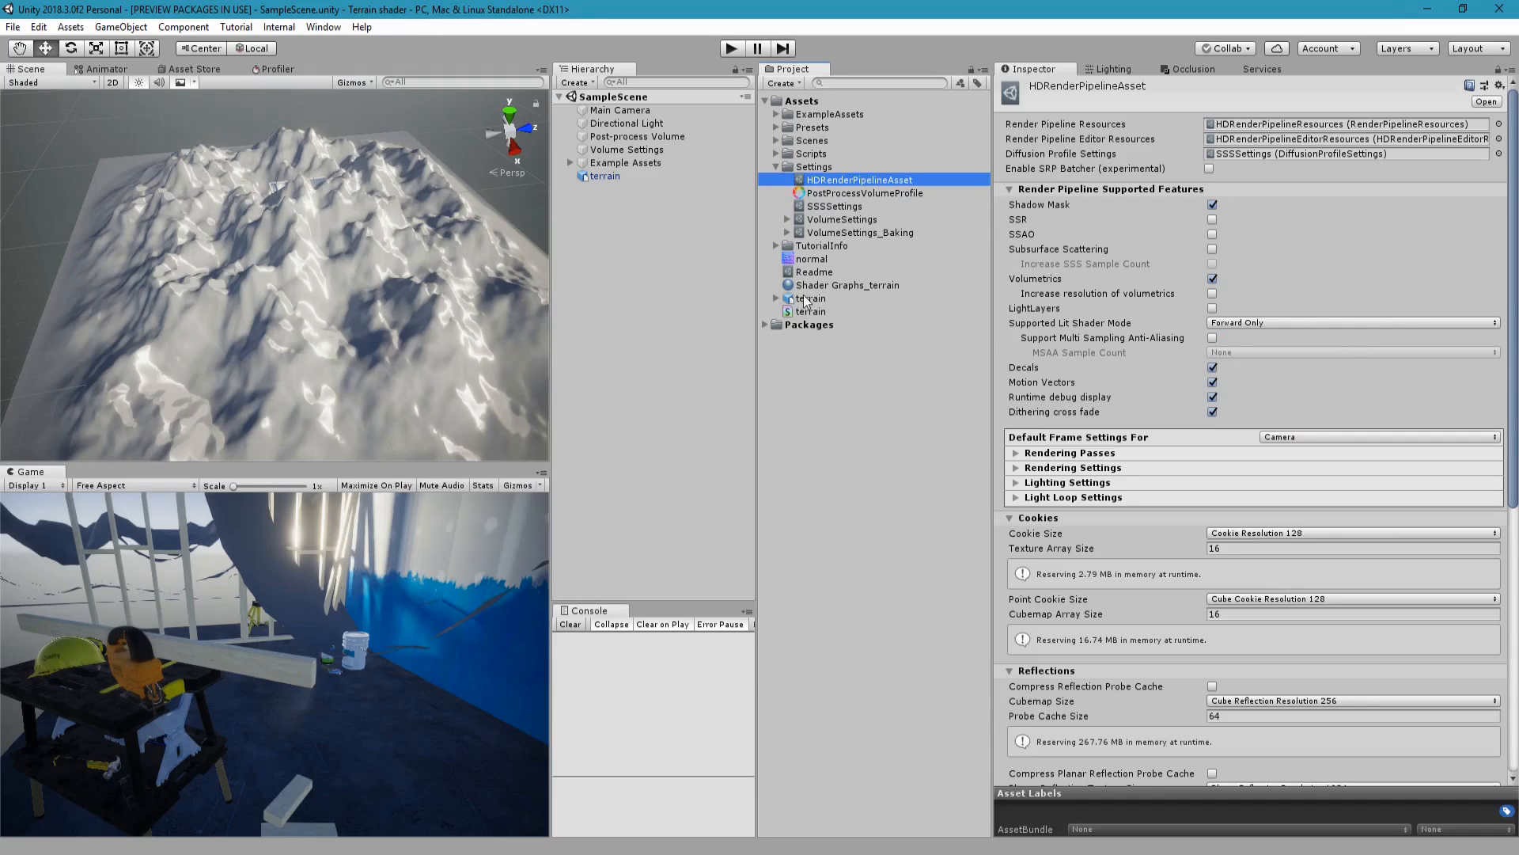
- Reopen the terrain shader graph and add a Vector1 property named water level
click(813, 312)
double_click(815, 315)
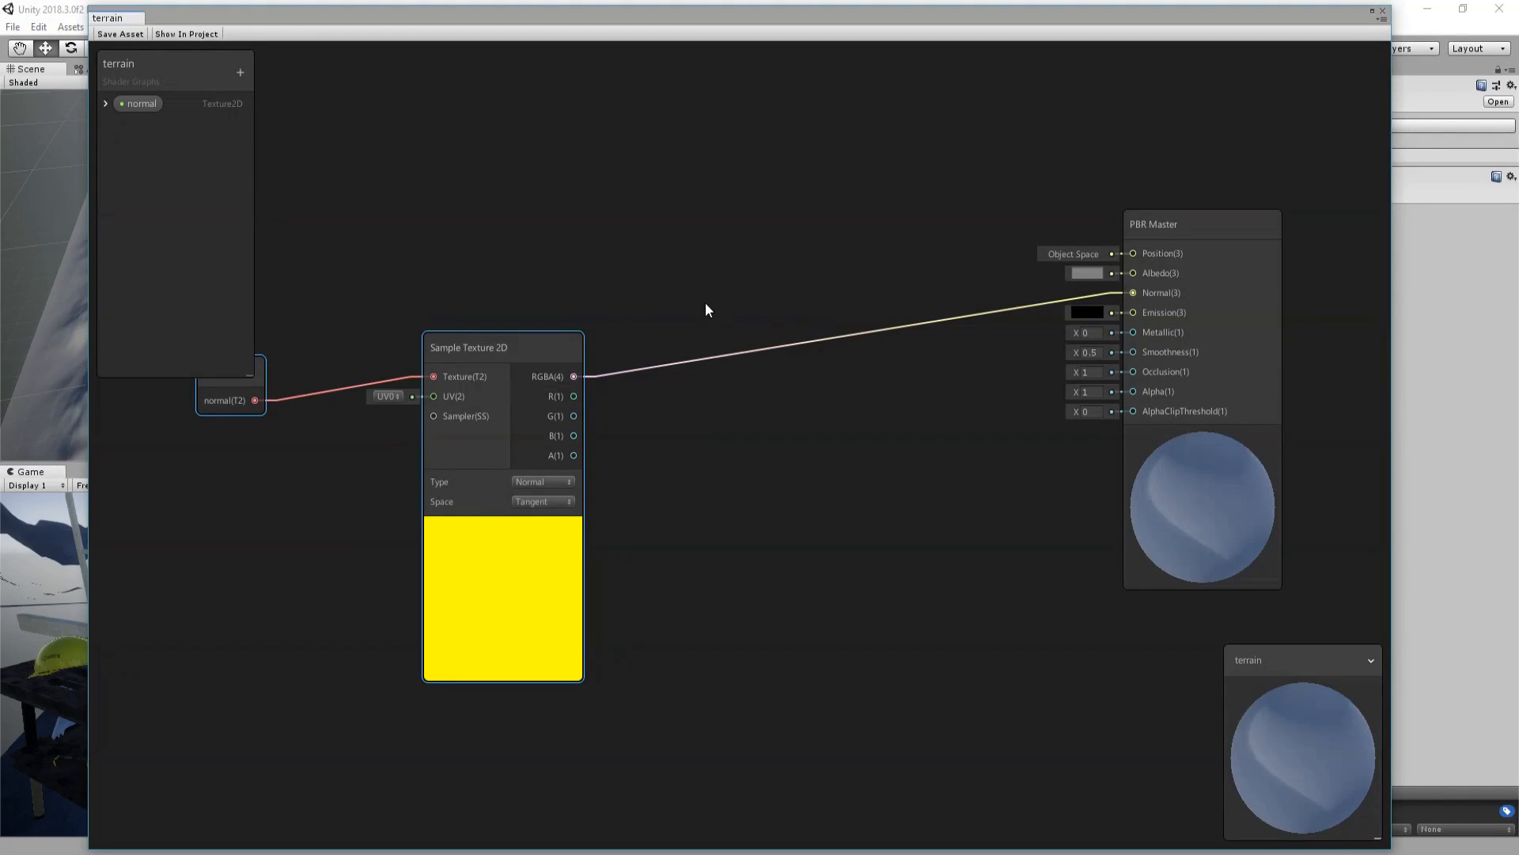
scroll(690, 229, down, 5)
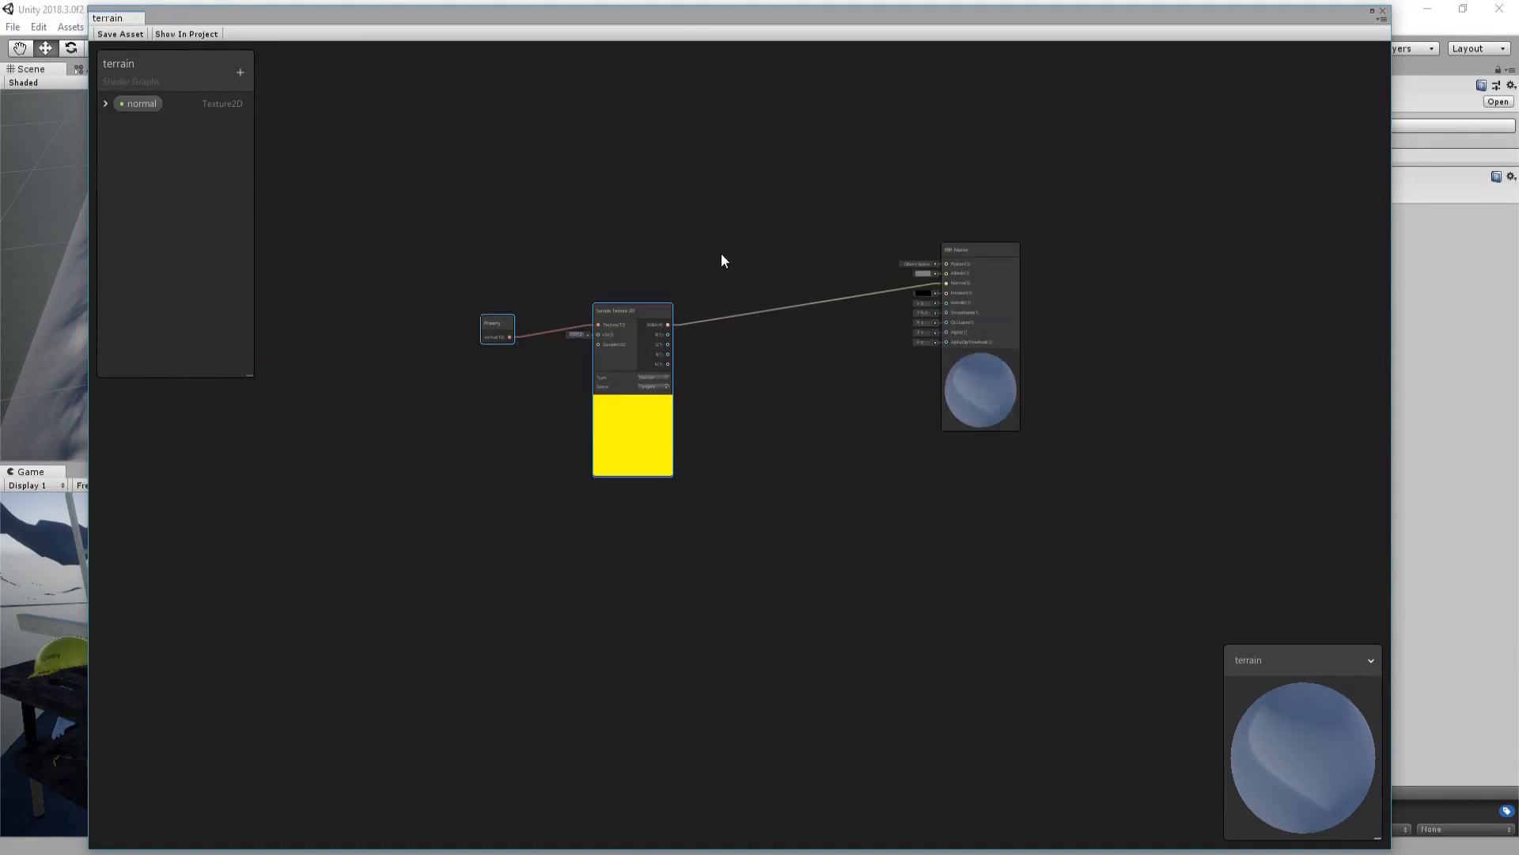
click(239, 72)
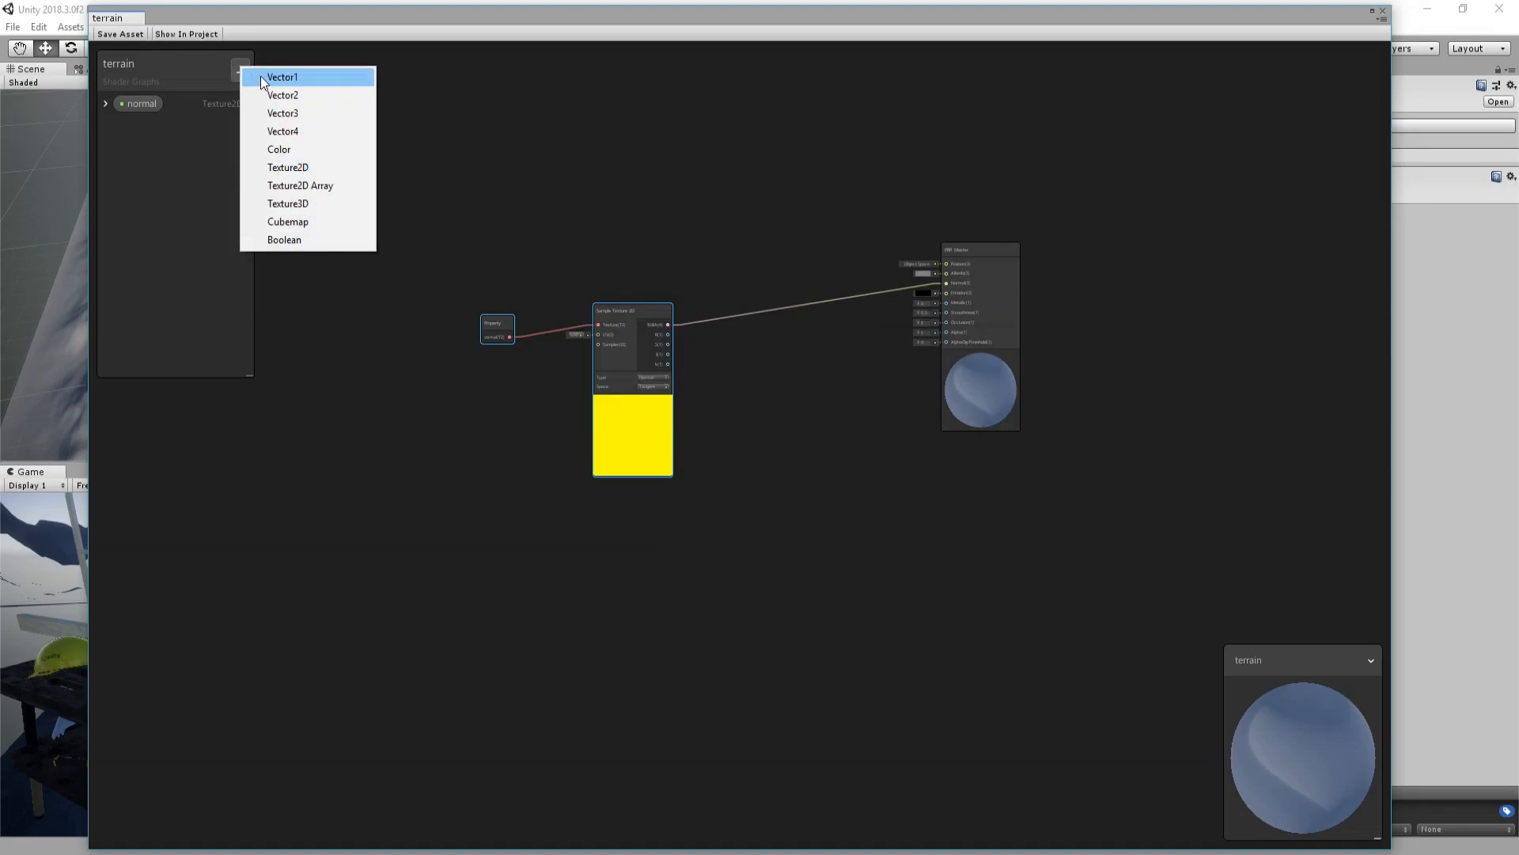
click(260, 75)
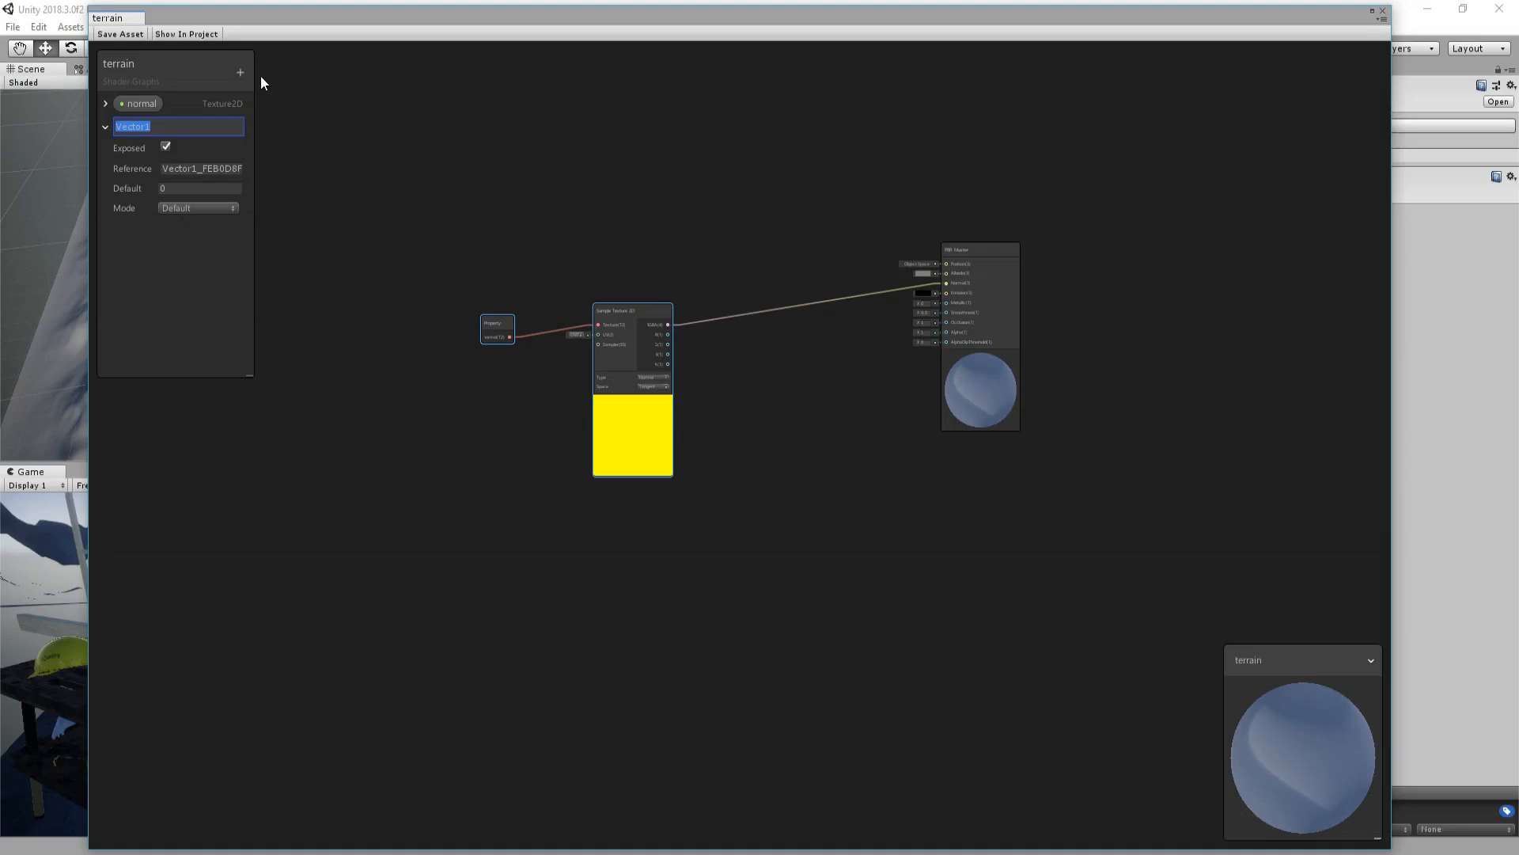
text(water level)
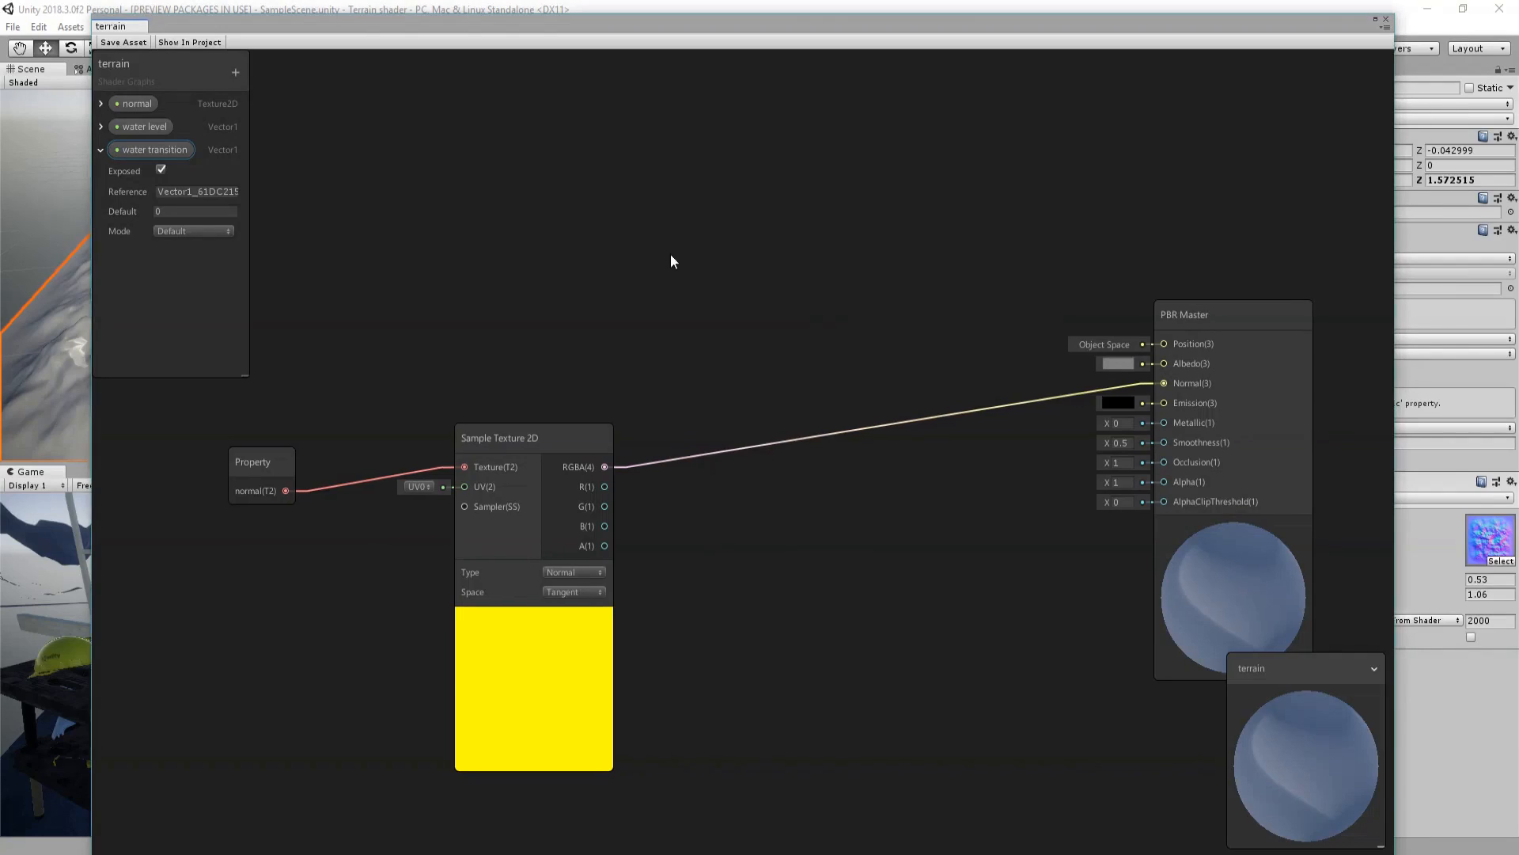
- Add a Position node above the Sample Texture 2D node and set its Space to Object
middle_drag(671, 254, 699, 255)
right_click(445, 198)
click(506, 202)
text(pos)
key(Return)
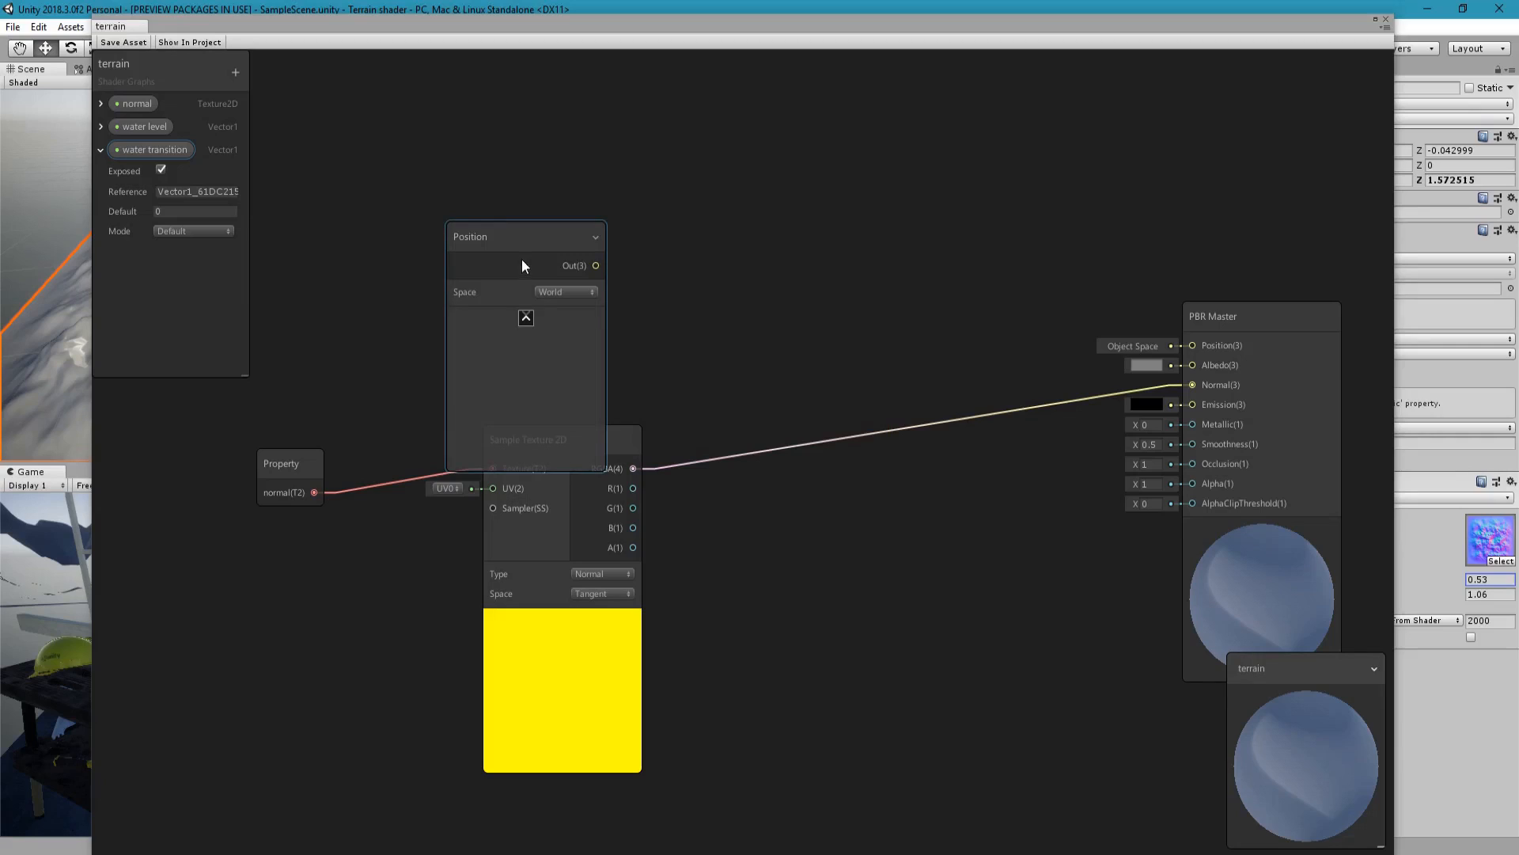
drag(457, 240, 273, 150)
click(393, 205)
click(393, 222)
middle_drag(515, 221, 599, 285)
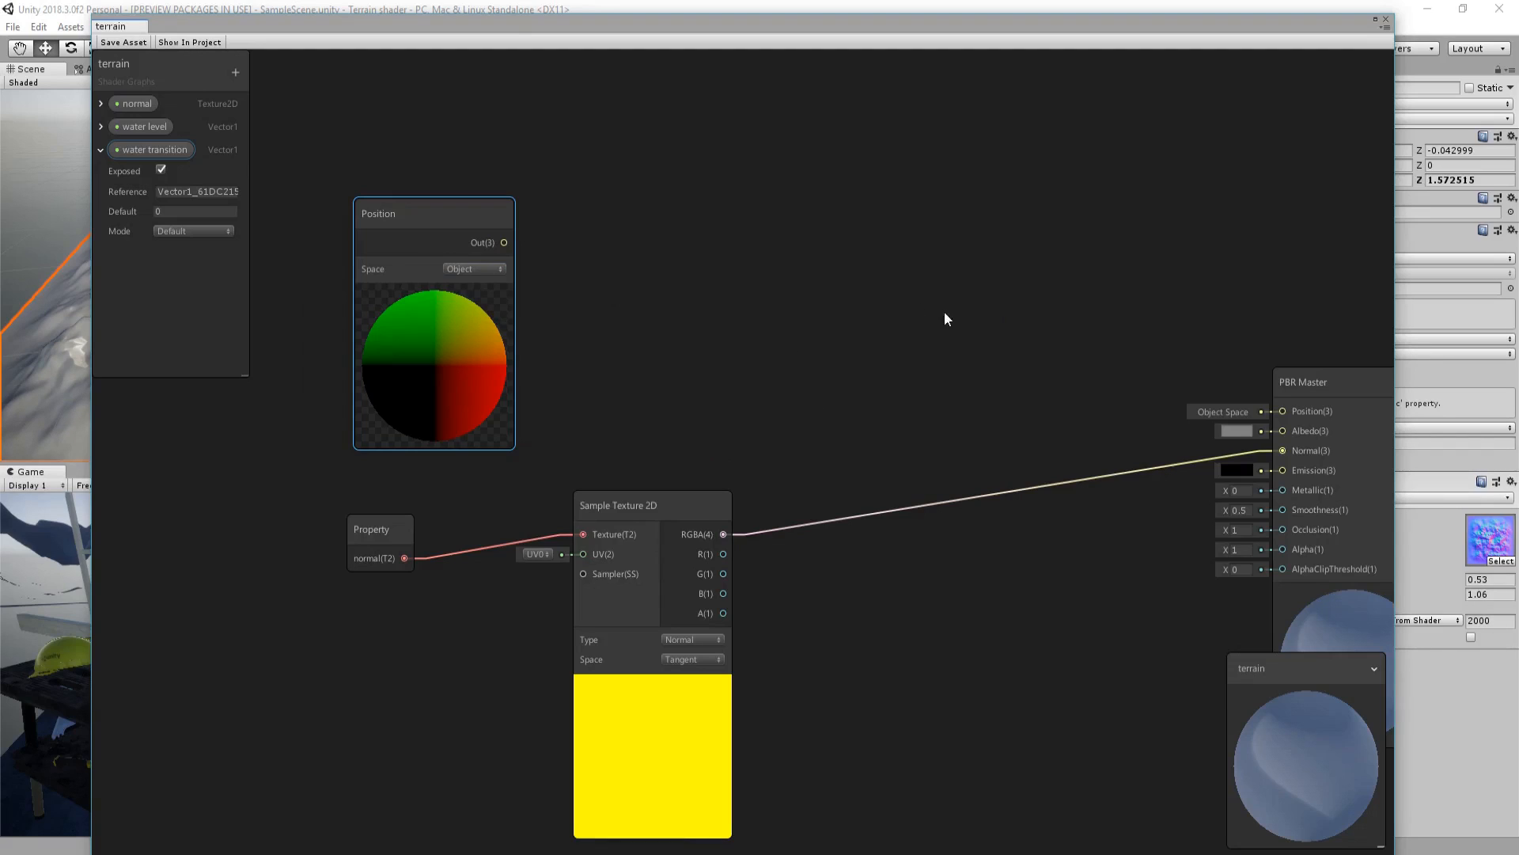
drag(425, 205, 363, 179)
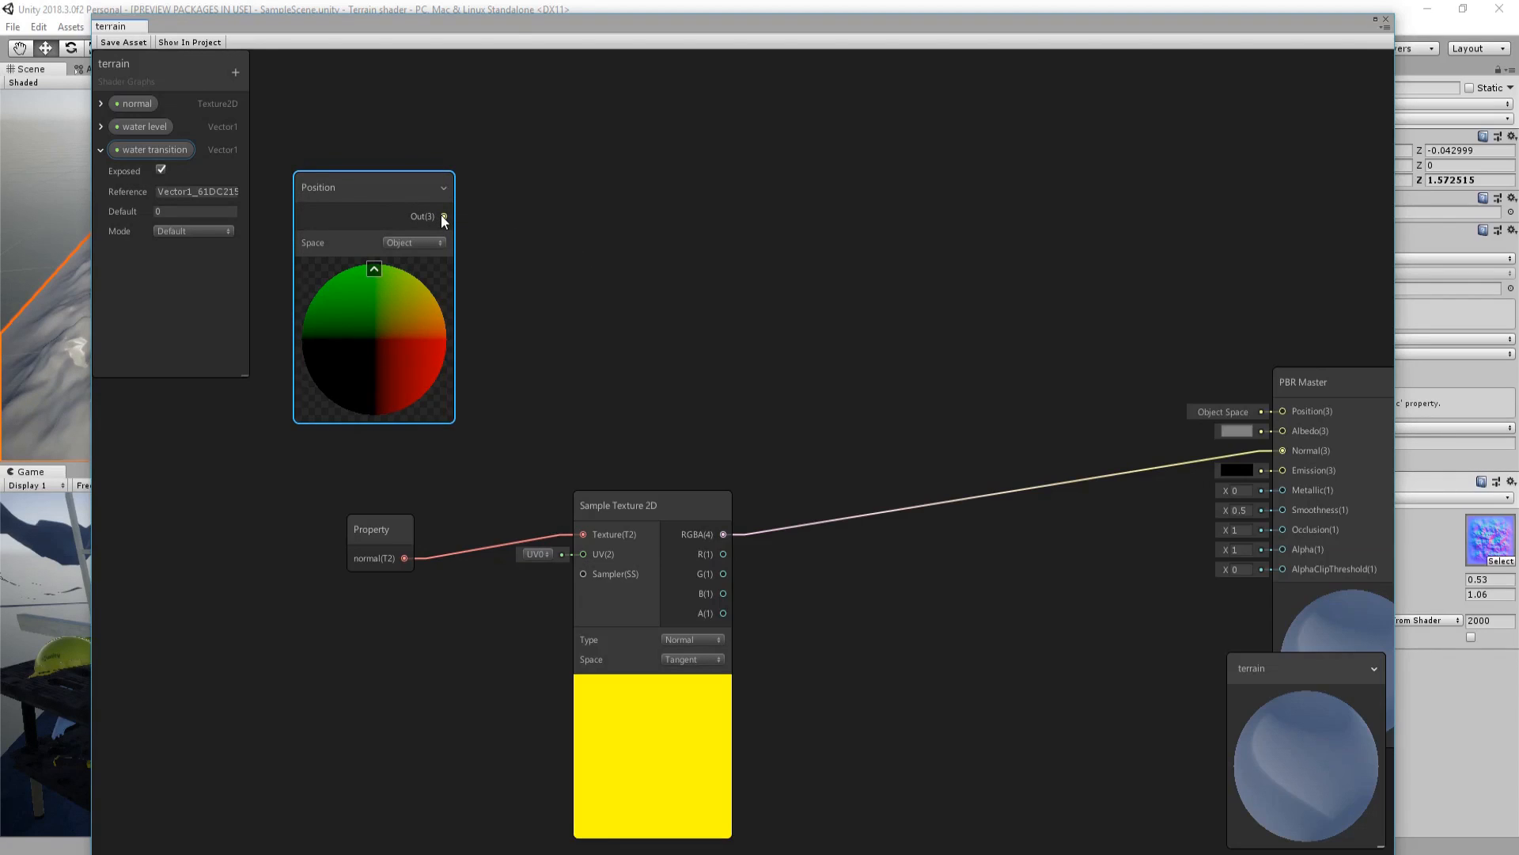
- Add a Split node fed by the Position node's output
drag(441, 215, 528, 210)
text(spl)
key(Return)
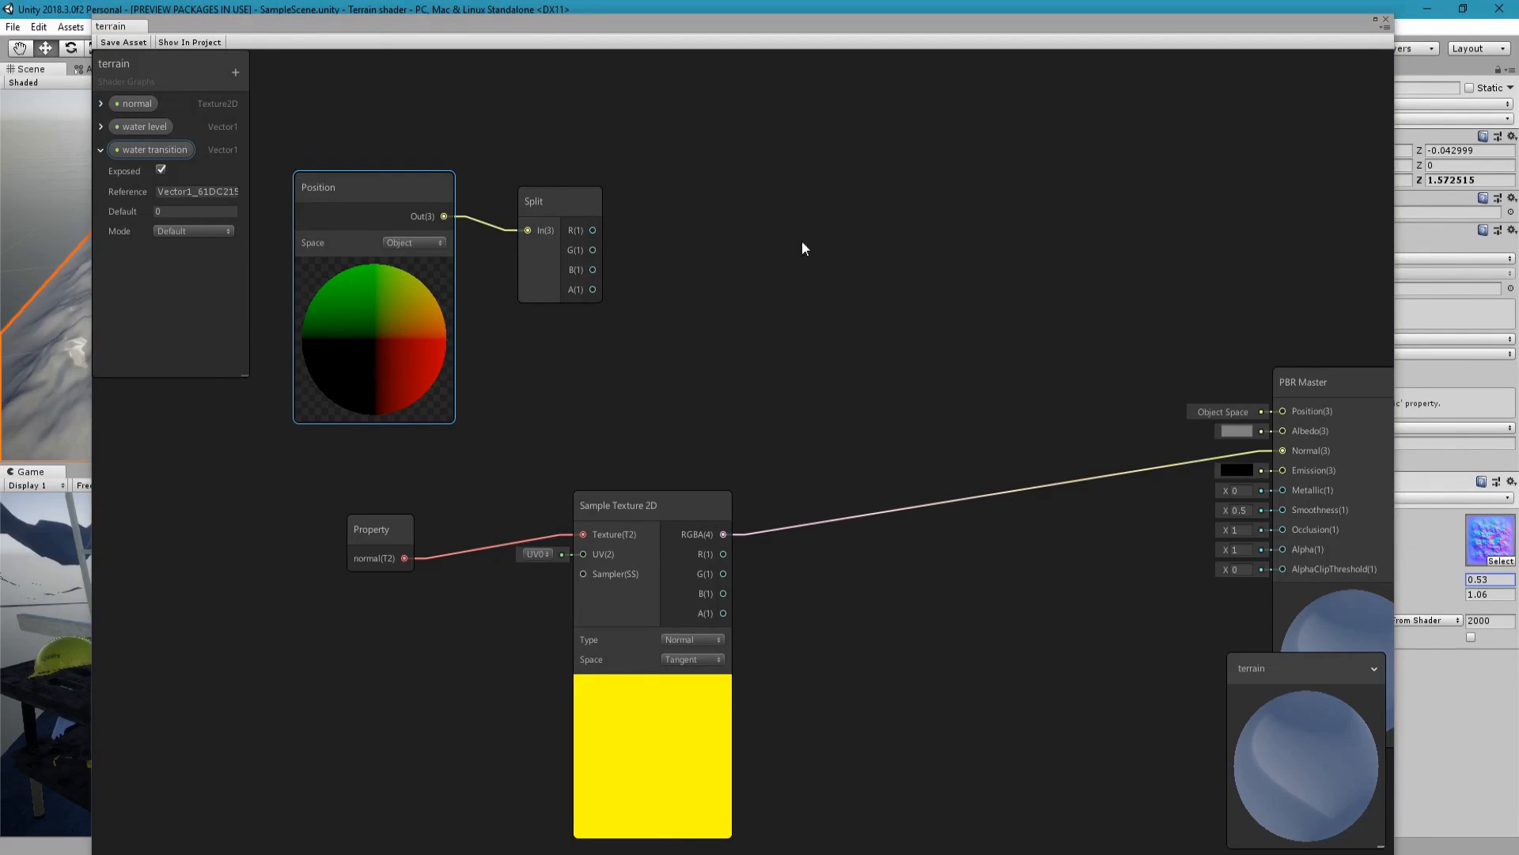
- Add a Vector 3 node and place it between the Split node and PBR Master
middle_drag(847, 248, 750, 252)
right_click(799, 228)
click(829, 240)
text(vec)
key(Down)
key(Down)
key(Return)
drag(829, 263, 811, 199)
mouse_move(797, 22)
mouse_down()
mouse_move(834, 135)
mouse_move(835, 434)
mouse_move(791, 244)
mouse_move(778, 20)
mouse_up()
drag(861, 293, 815, 286)
- Connect Split's R and G outputs to Vector 3's X and Y, and Vector 3's output to PBR Master's Position
drag(527, 331, 782, 323)
drag(528, 352, 1218, 513)
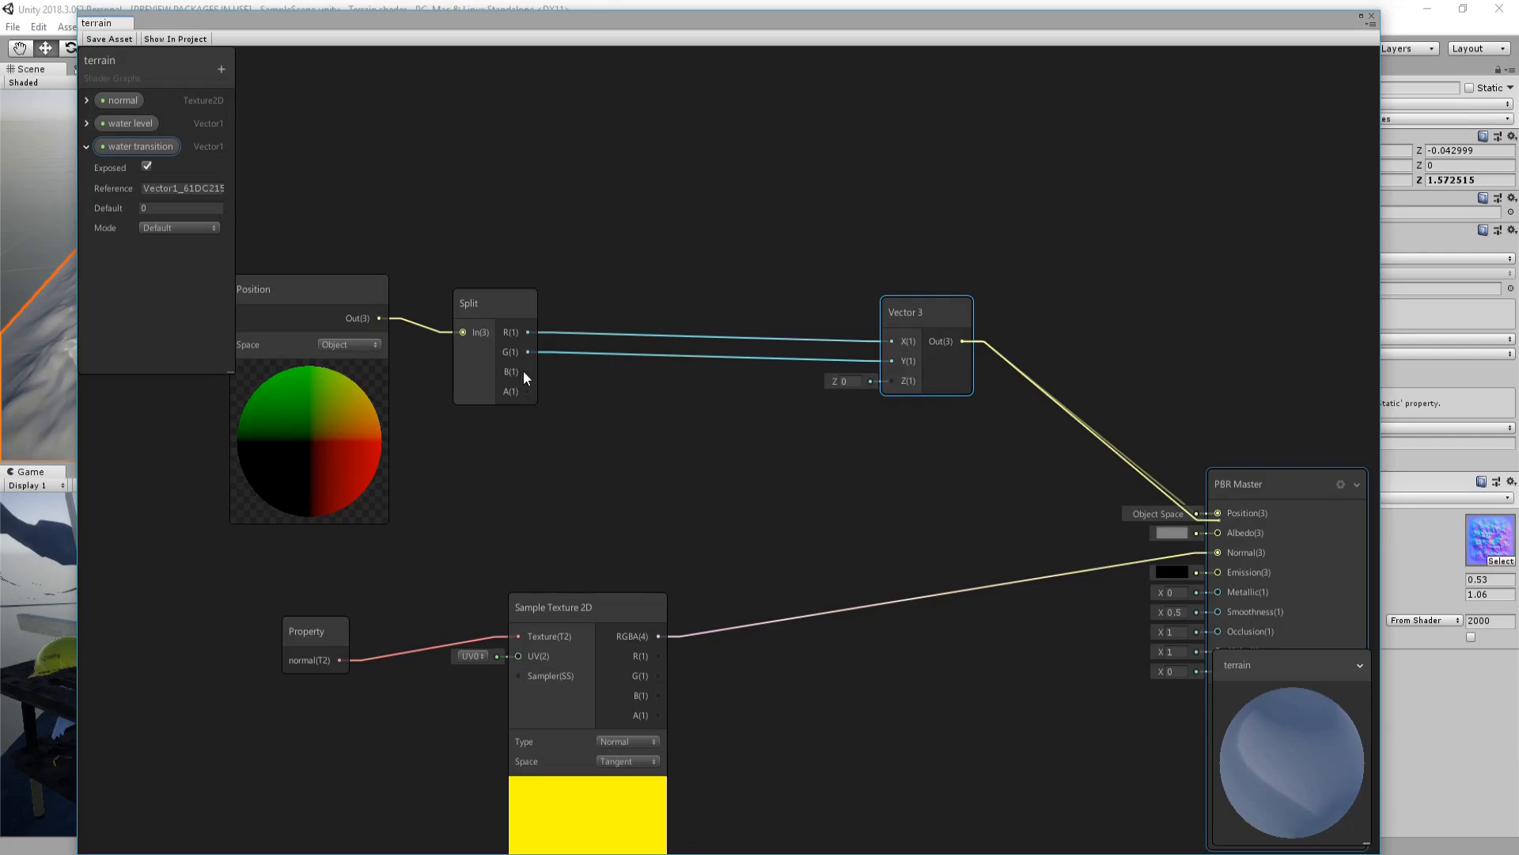
- Add a Lerp node with Split's B output feeding its B input, and connect its output to Vector 3's Z
drag(527, 371, 678, 429)
text(lerp)
key(Down)
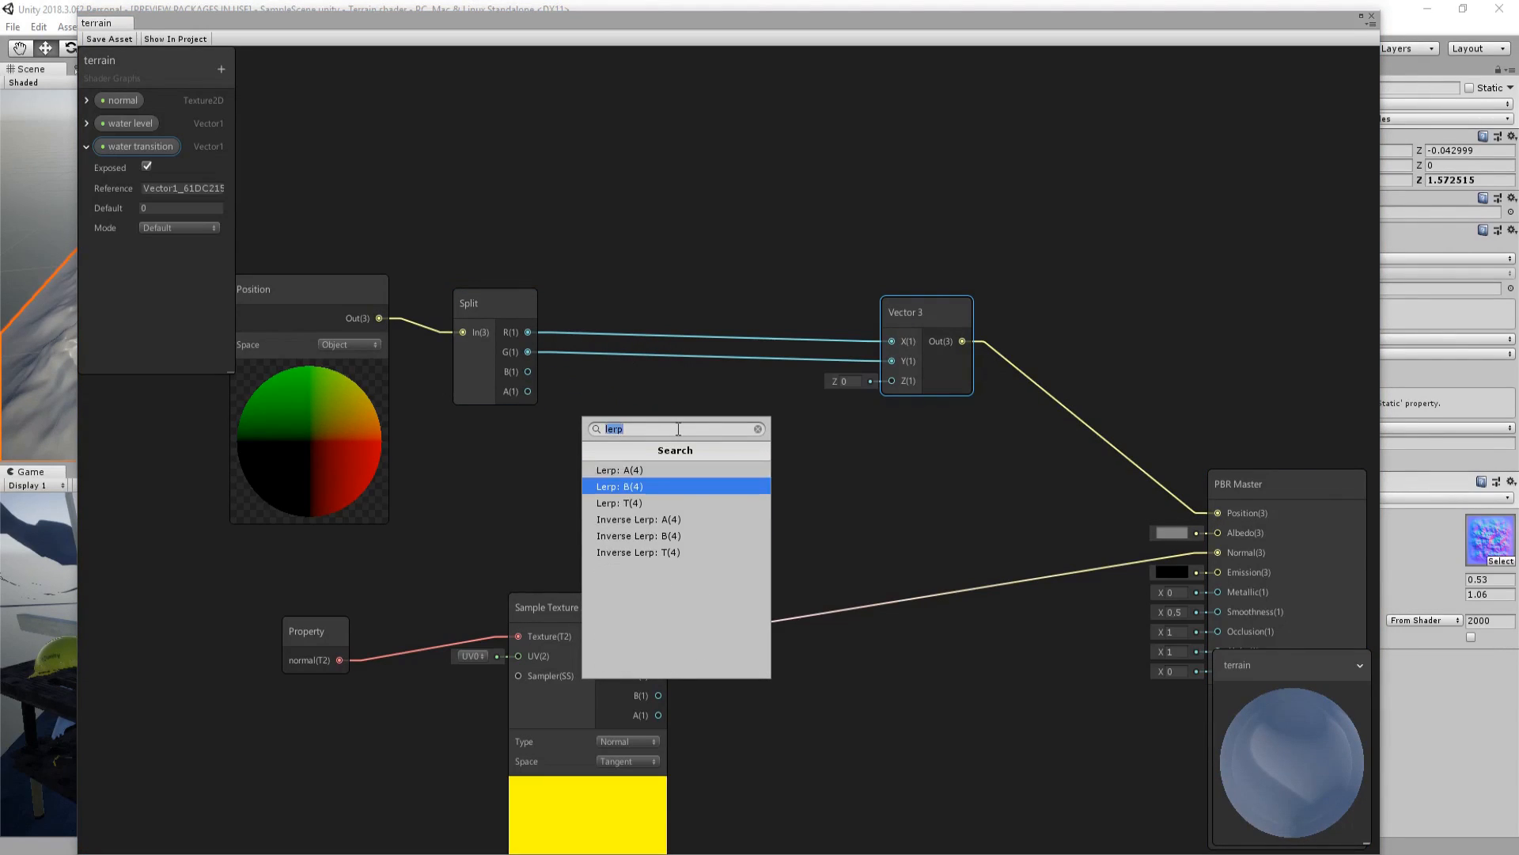
key(Return)
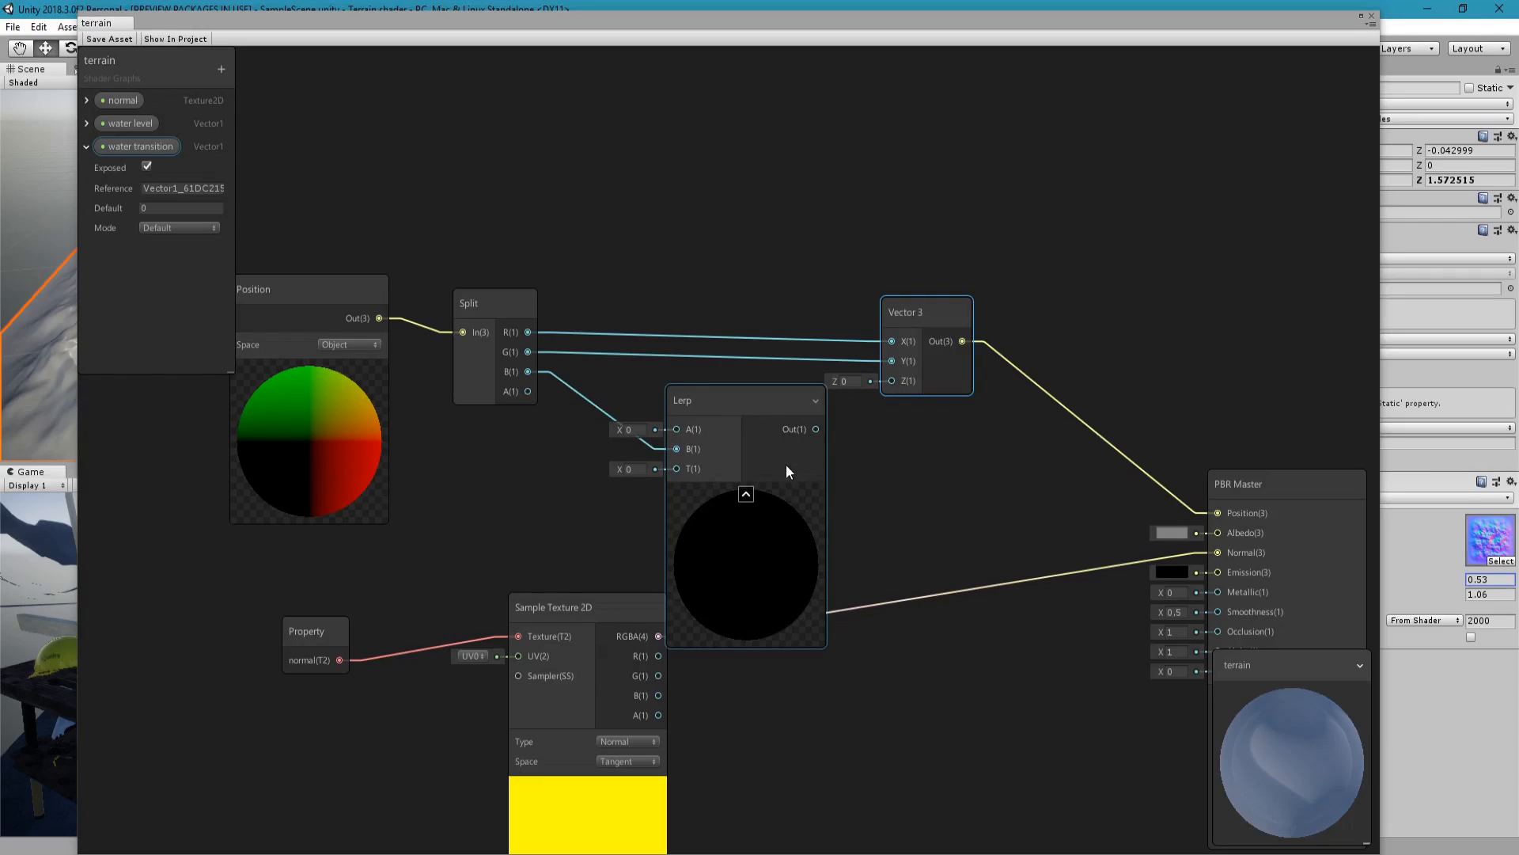
click(746, 494)
drag(753, 425, 870, 380)
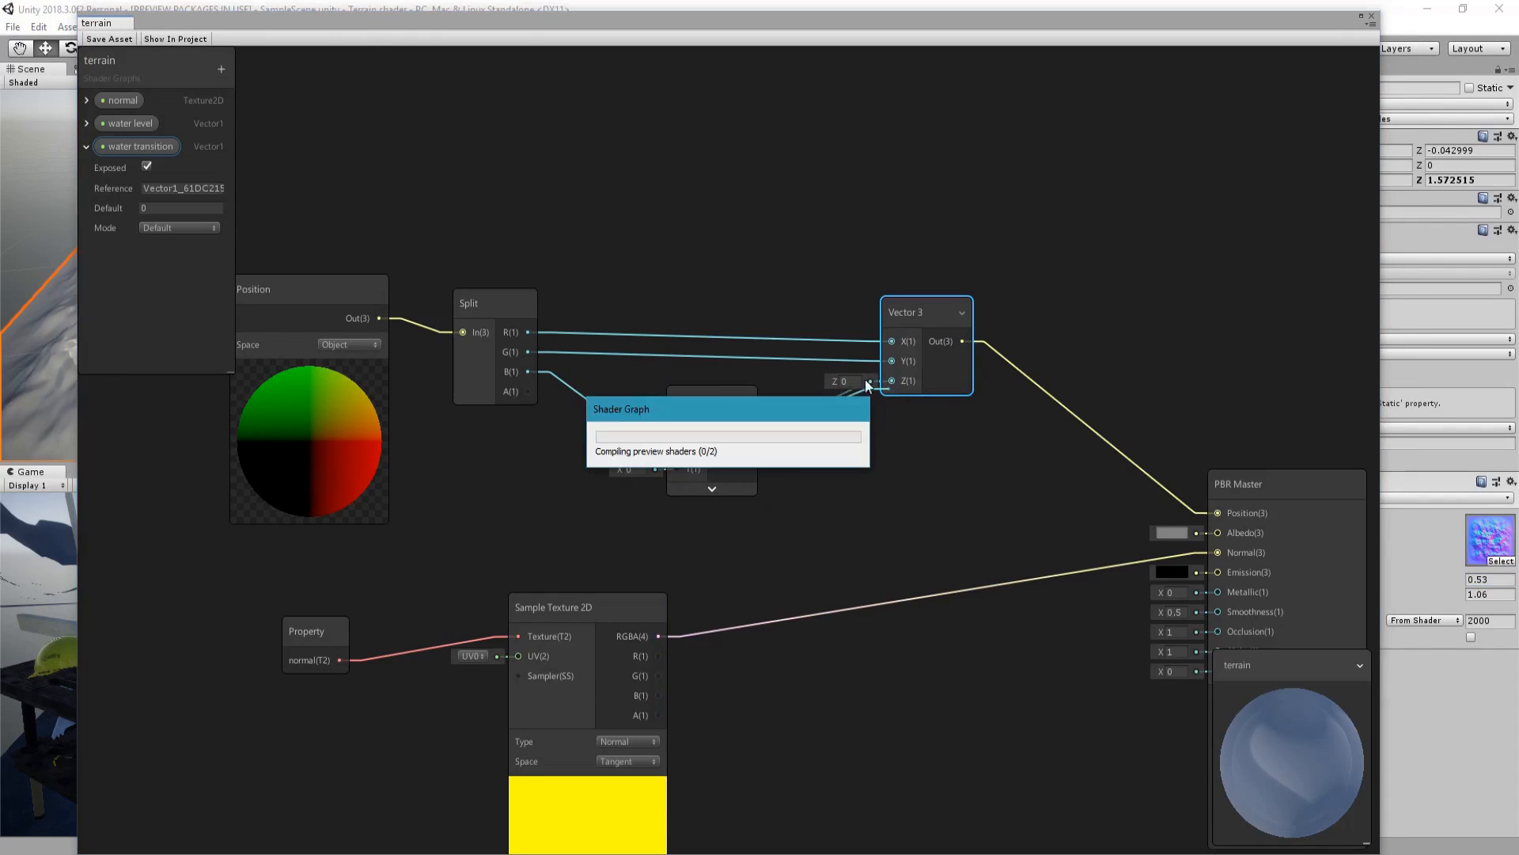
- Place the water level property in the graph and connect it to the Lerp node's A input
click(87, 124)
click(111, 124)
drag(440, 455, 470, 489)
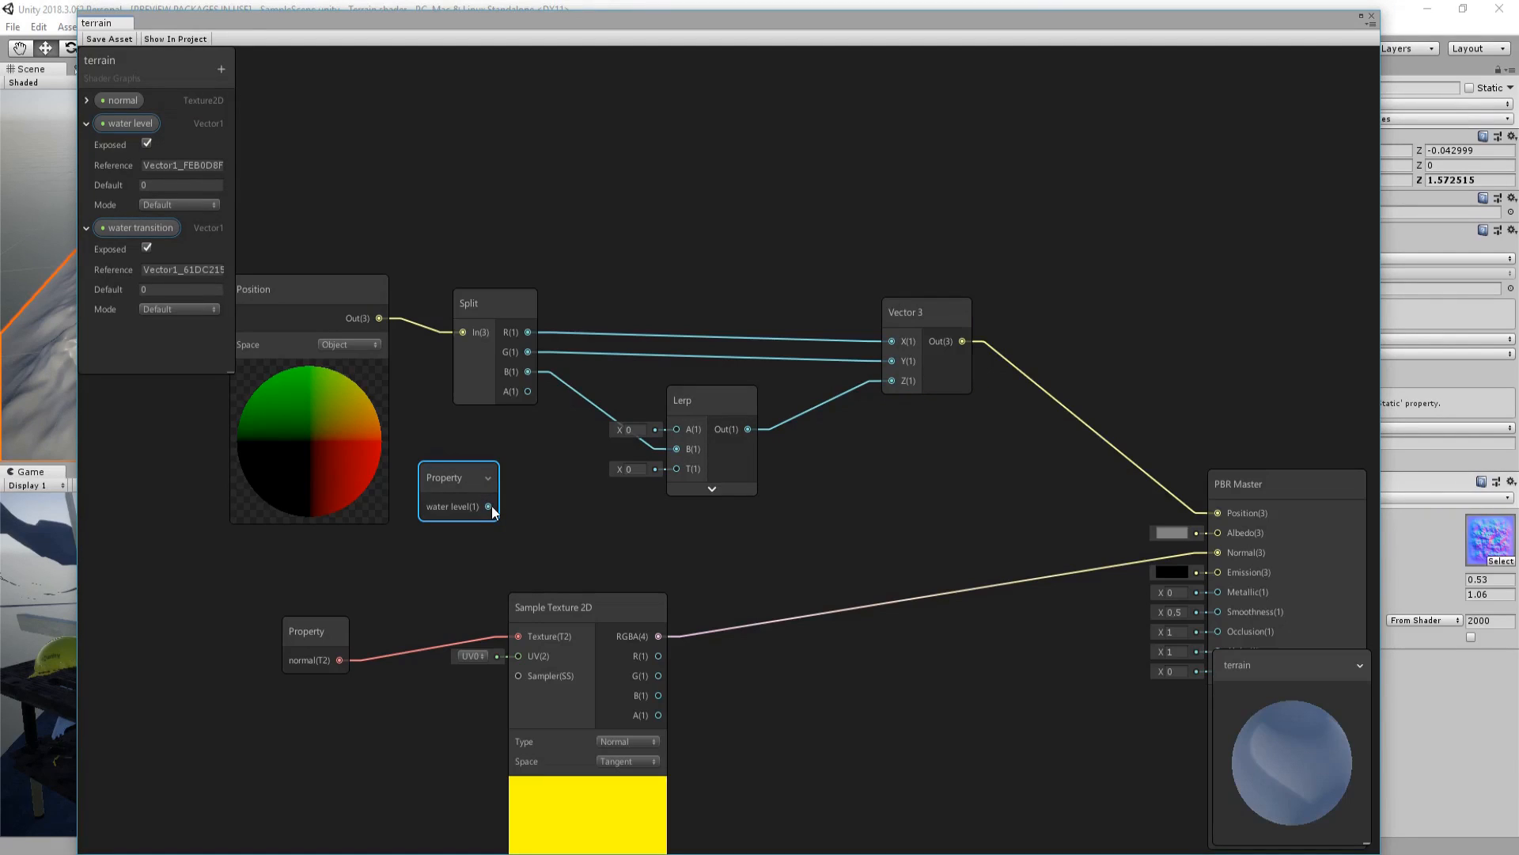
drag(488, 506, 678, 429)
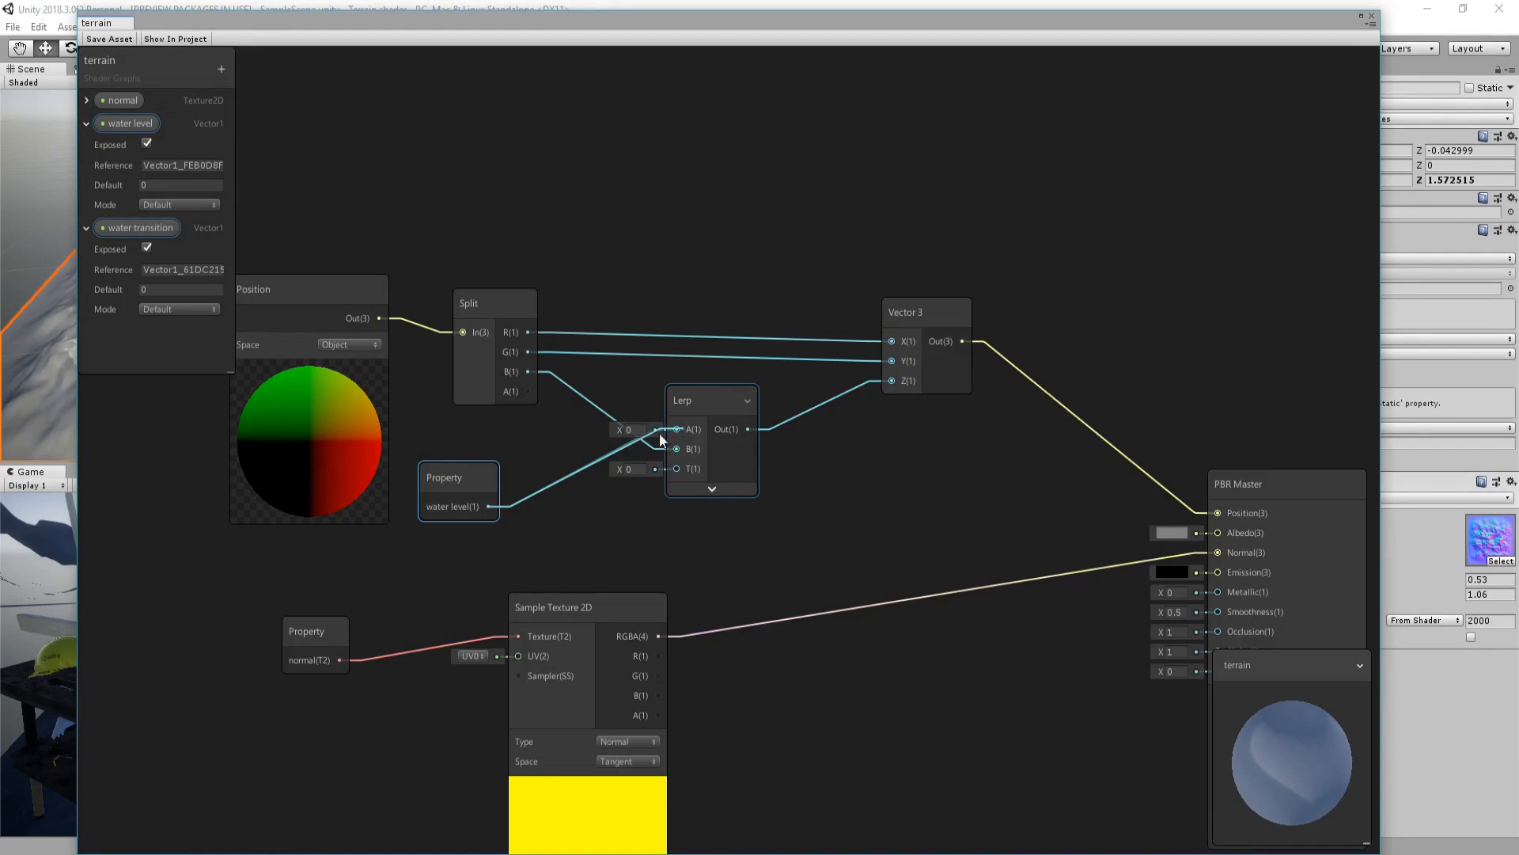
- Rearrange the Lerp, Position, Split and water level nodes to free up space between Split and Lerp
drag(678, 421, 699, 407)
drag(434, 476, 432, 440)
middle_drag(438, 456, 617, 461)
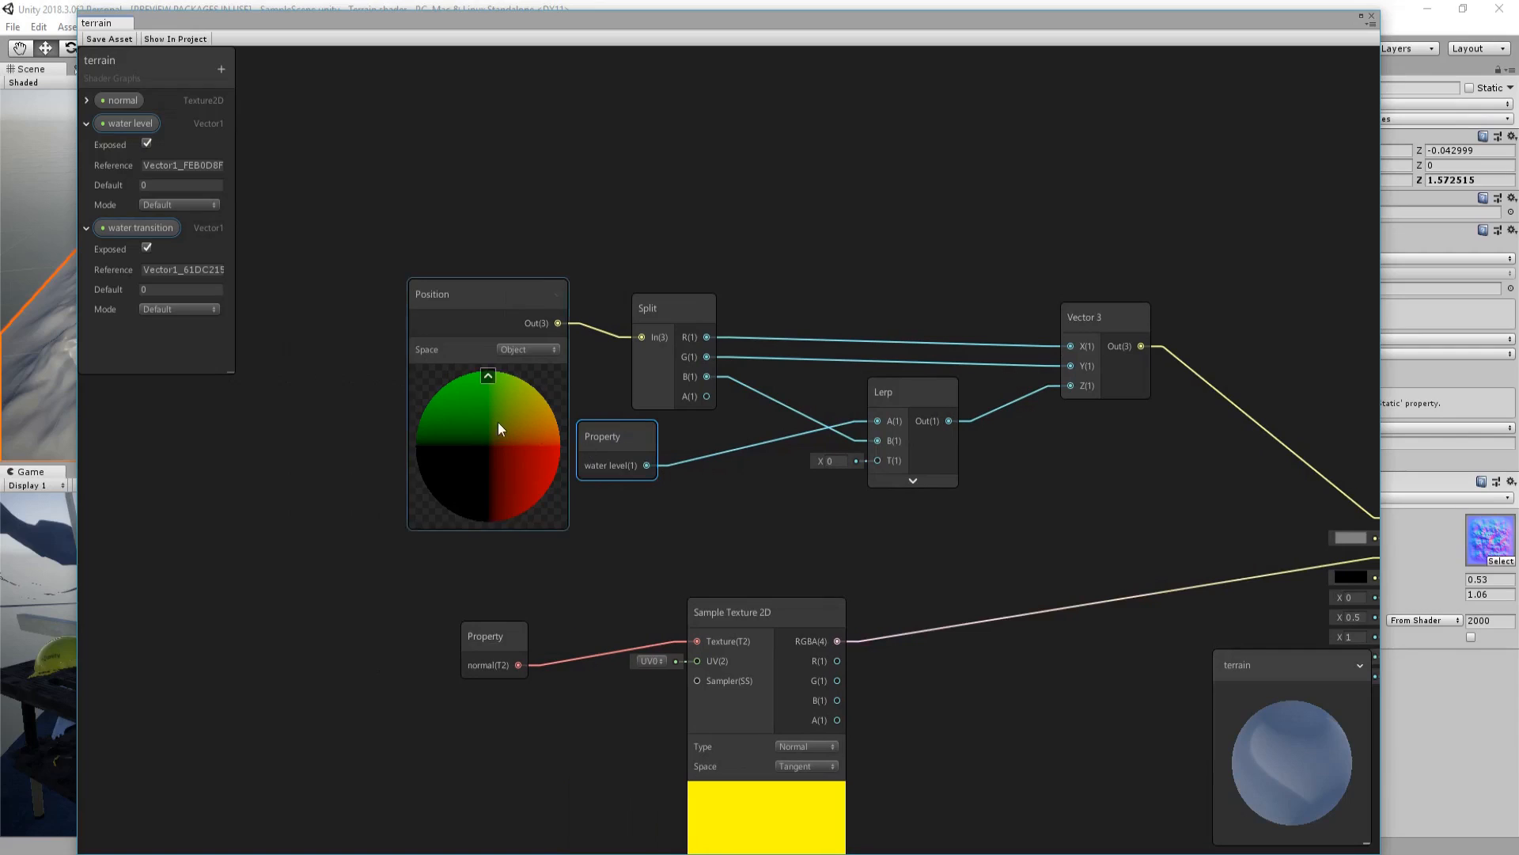
drag(425, 376, 207, 359)
drag(648, 313, 387, 269)
drag(610, 436, 644, 363)
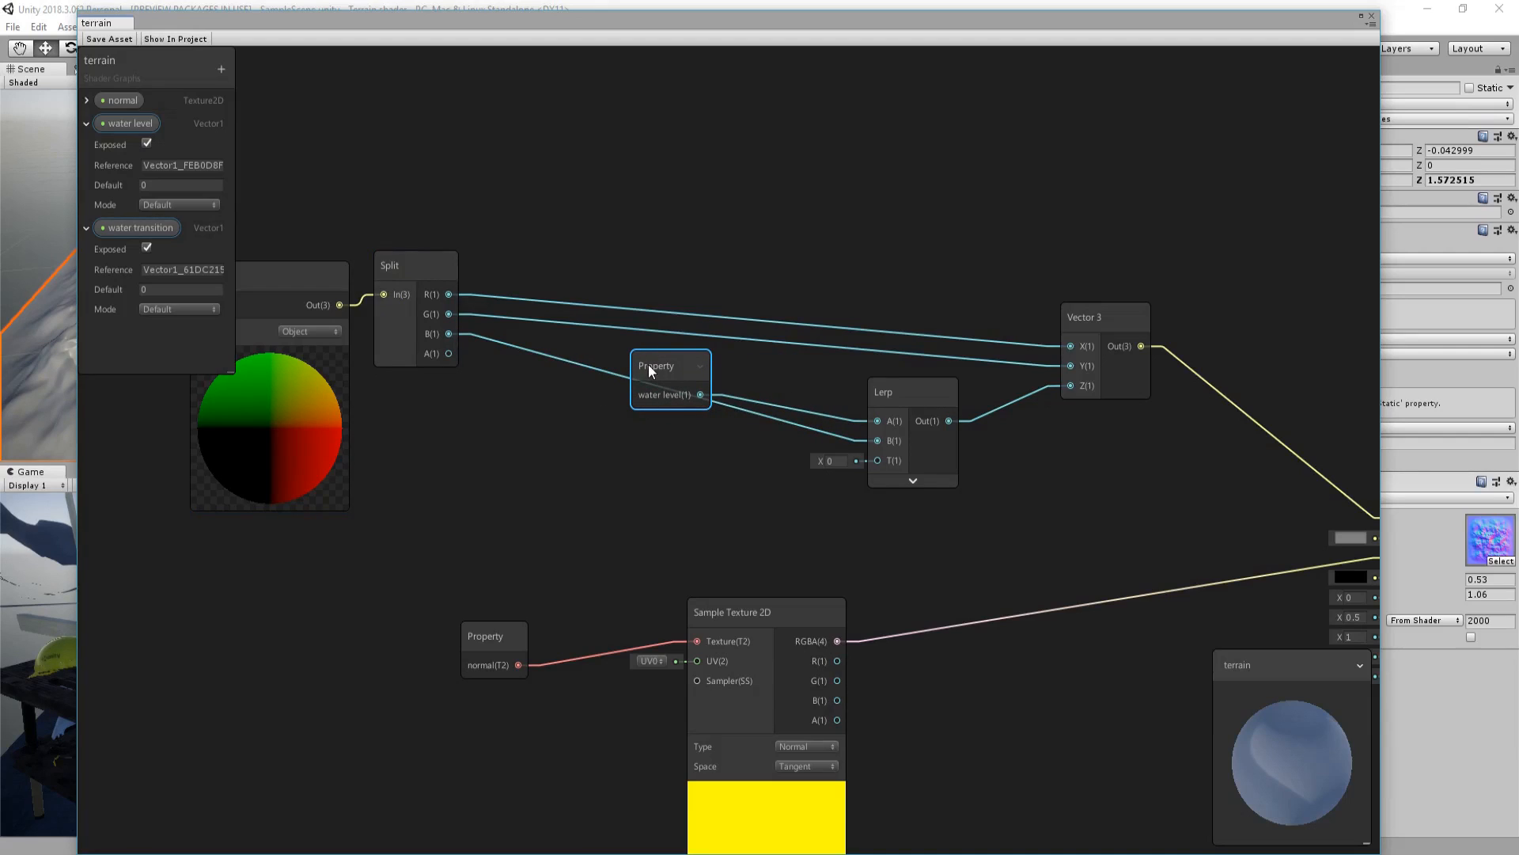
- Add a Smoothstep node and place it between the Split and Lerp nodes
right_click(522, 452)
click(522, 452)
text(smoo)
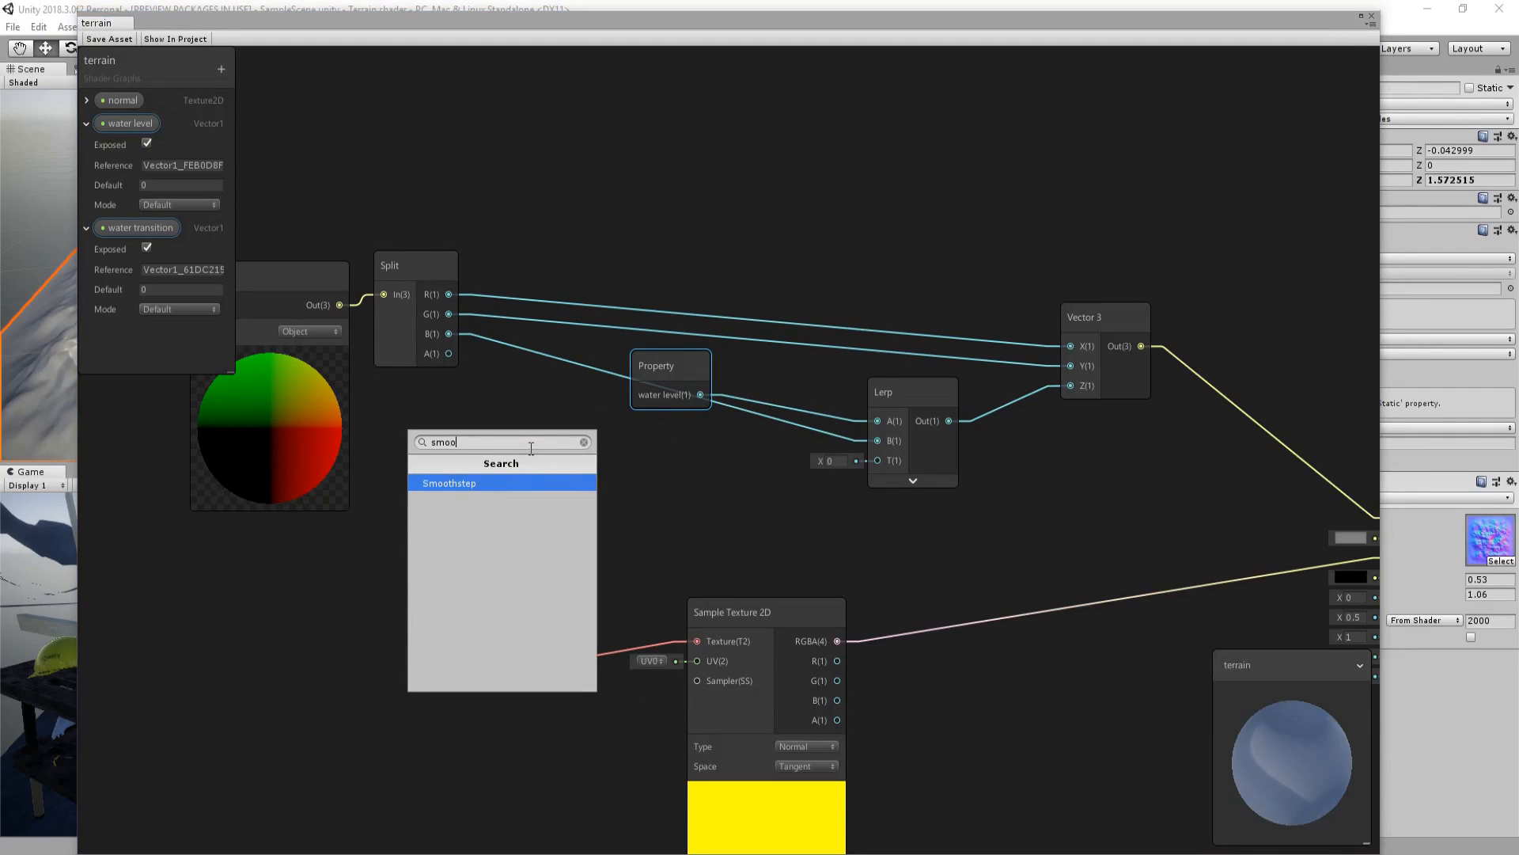
key(Return)
drag(535, 480, 587, 390)
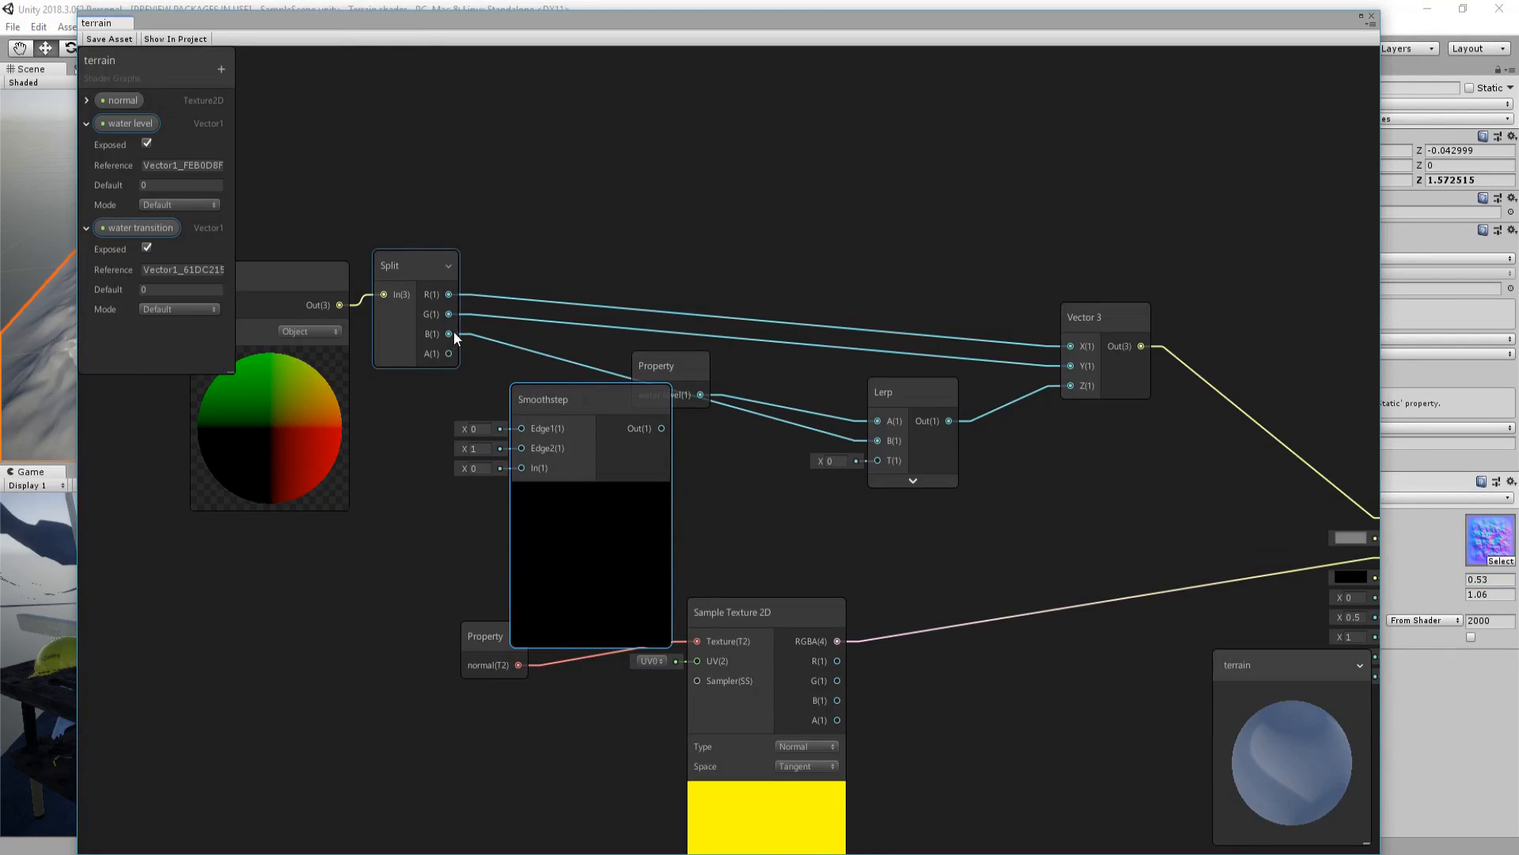
- Connect Split's B output to Smoothstep's In and the water level property to Edge1, repositioning the nodes
drag(448, 334, 518, 468)
drag(592, 406, 744, 423)
drag(678, 367, 667, 439)
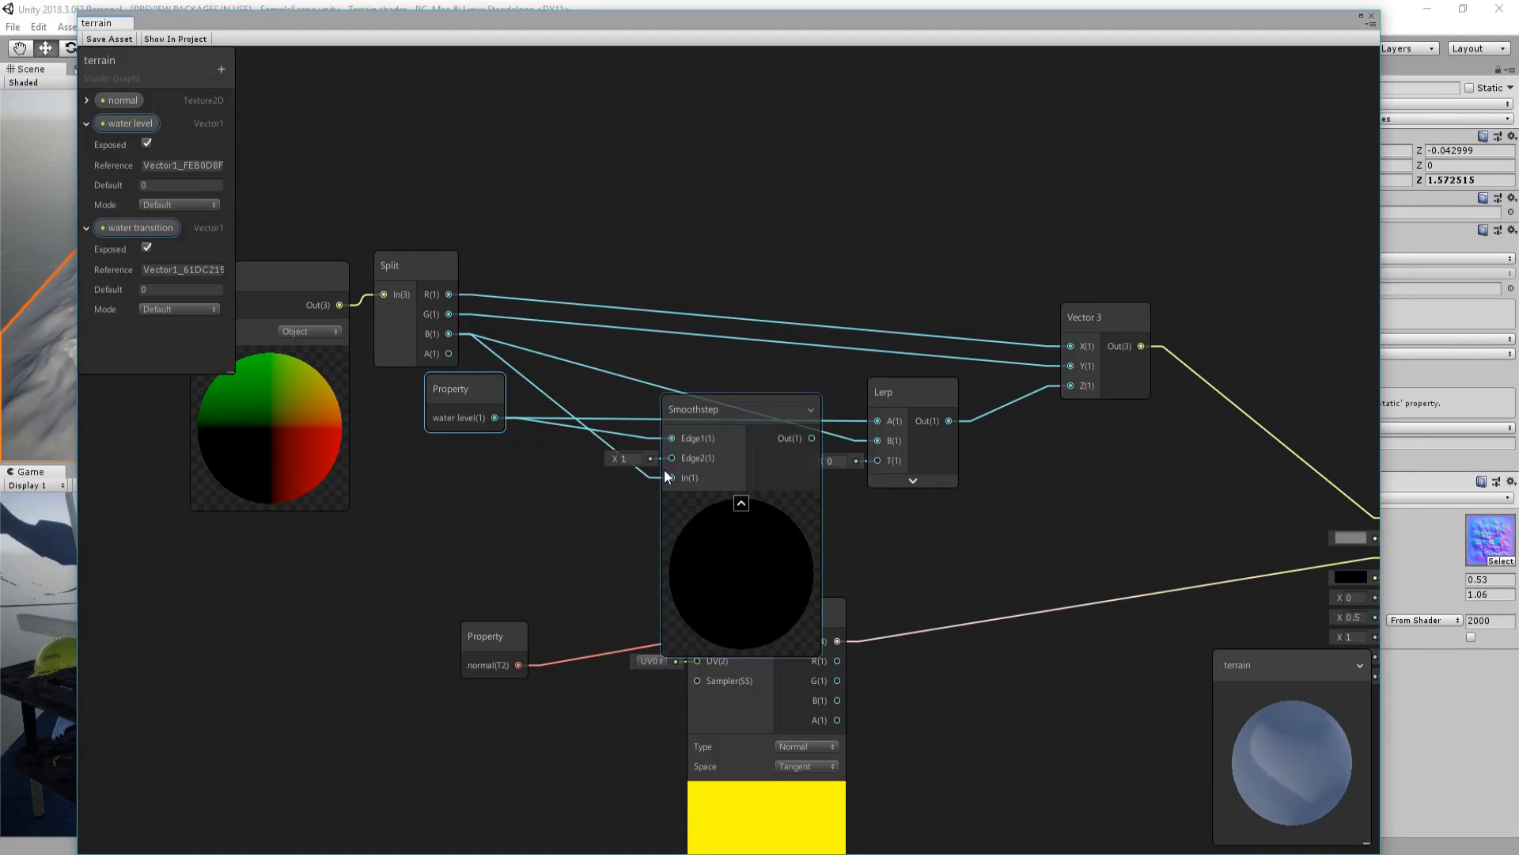
- Add an Add node fed by the water level property, collapse its preview and place it before Smoothstep
drag(484, 418, 457, 456)
text(add)
key(Return)
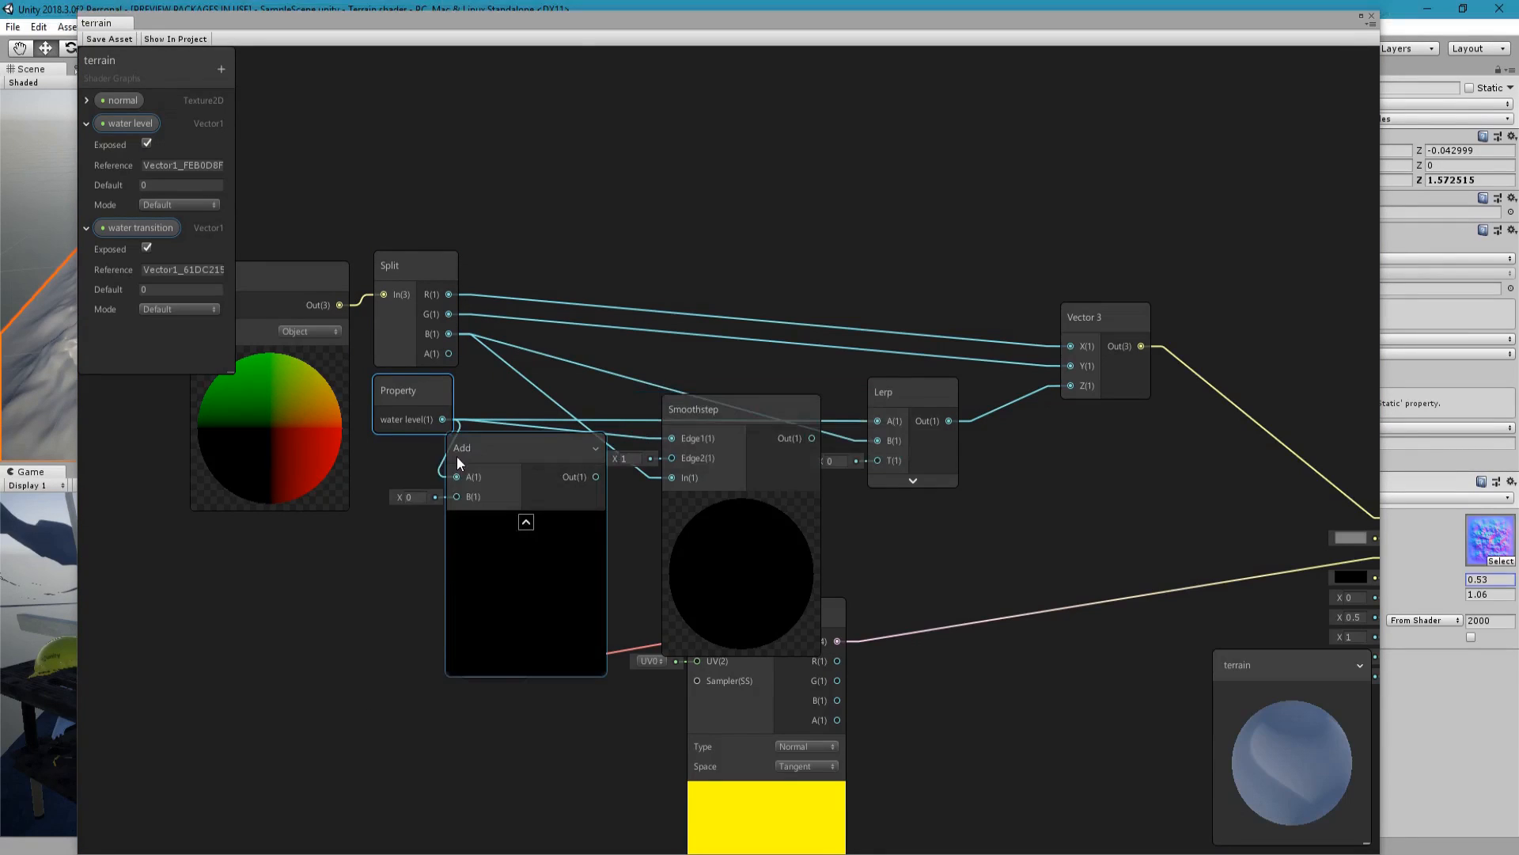
click(526, 521)
drag(508, 449, 553, 454)
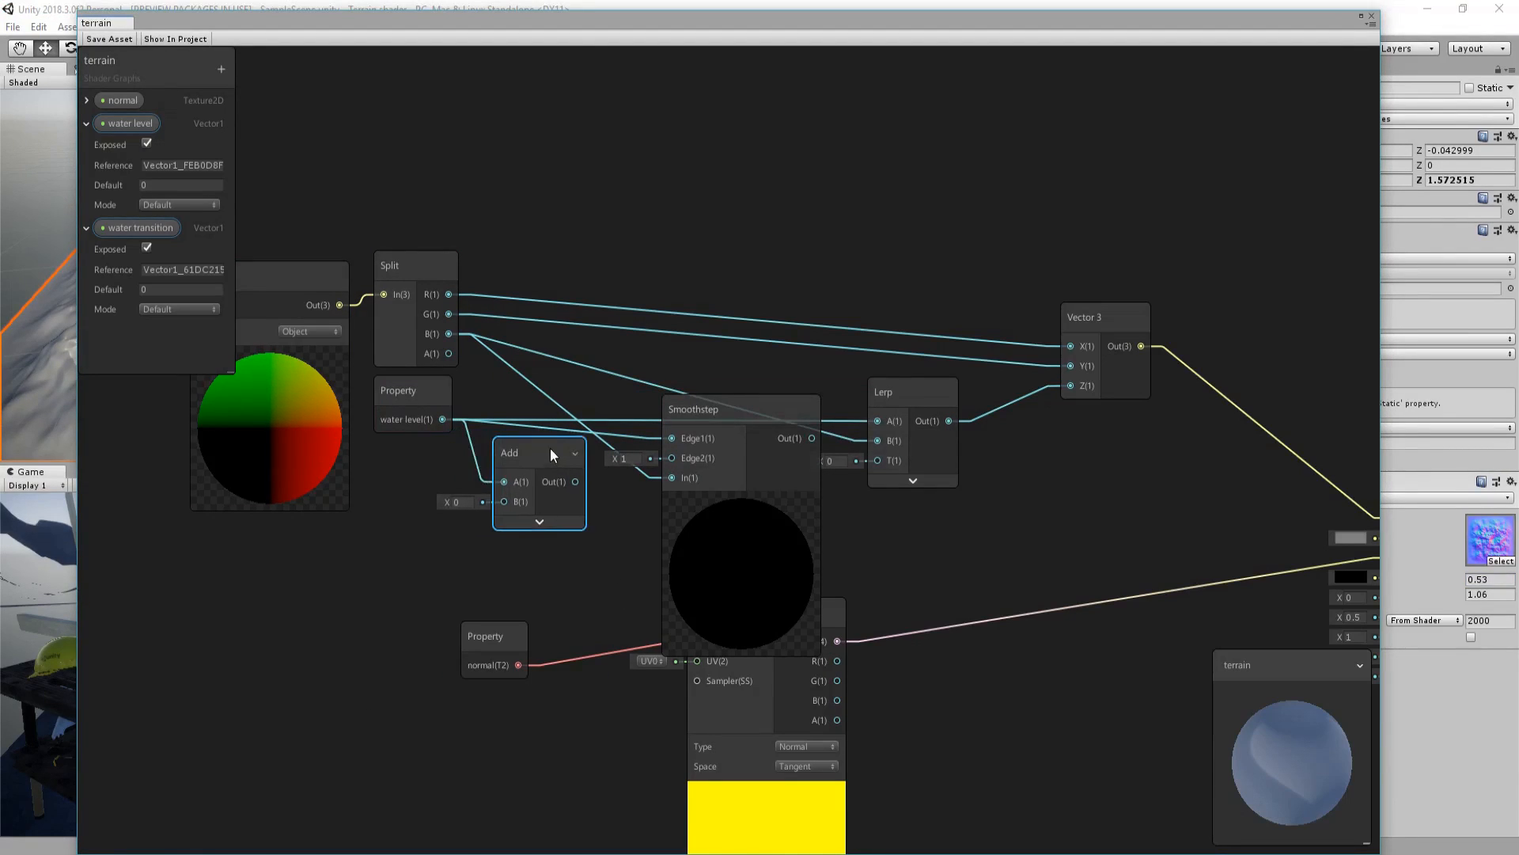
- Feed the water transition property into Add's B, Add's output into Smoothstep's Edge2, and Smoothstep's output into Lerp's T
drag(141, 227, 656, 459)
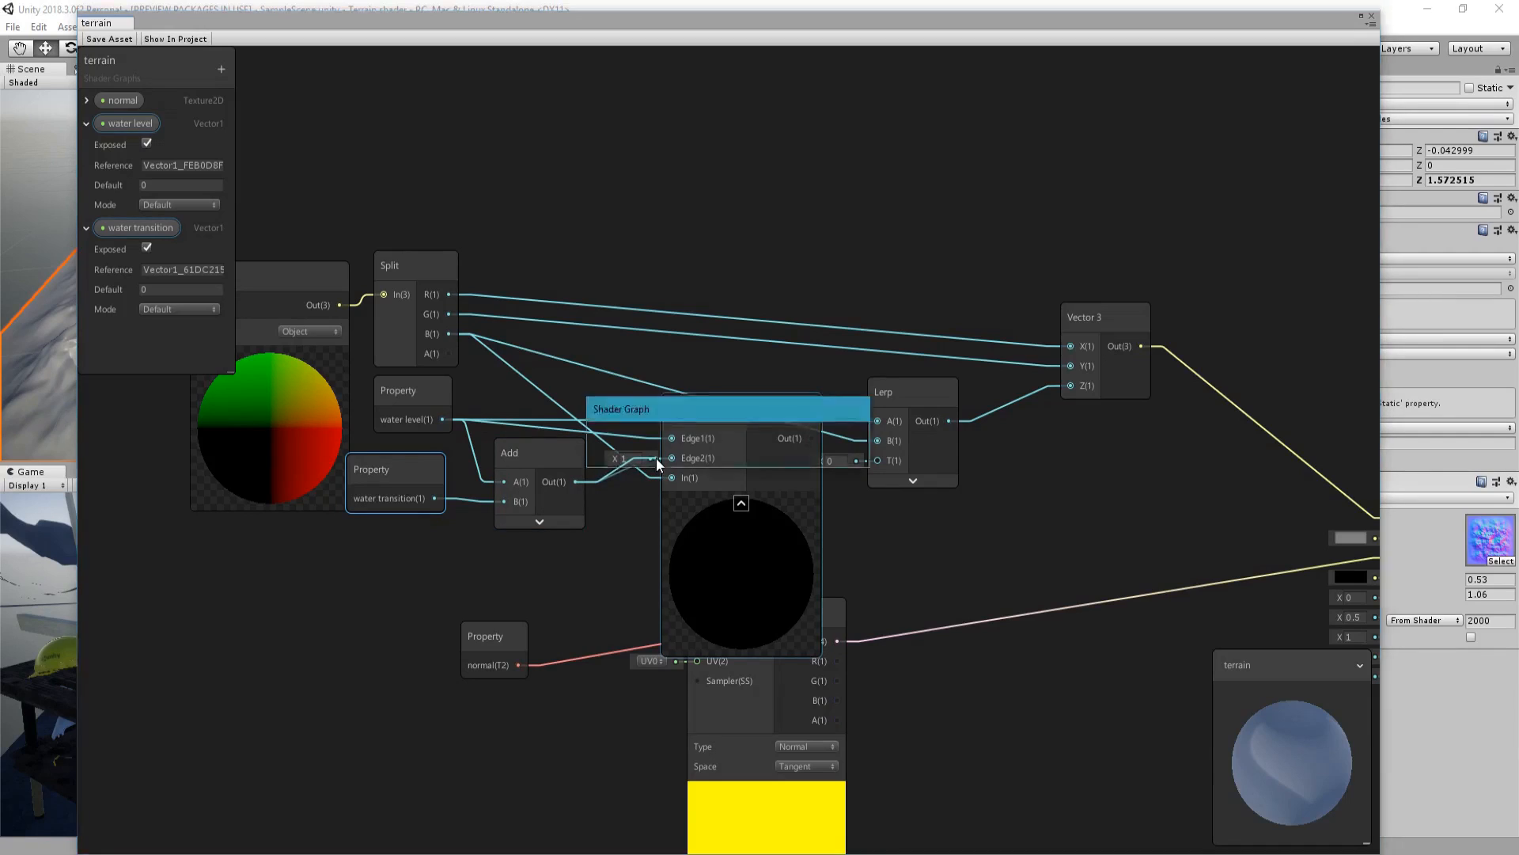
drag(813, 438, 881, 463)
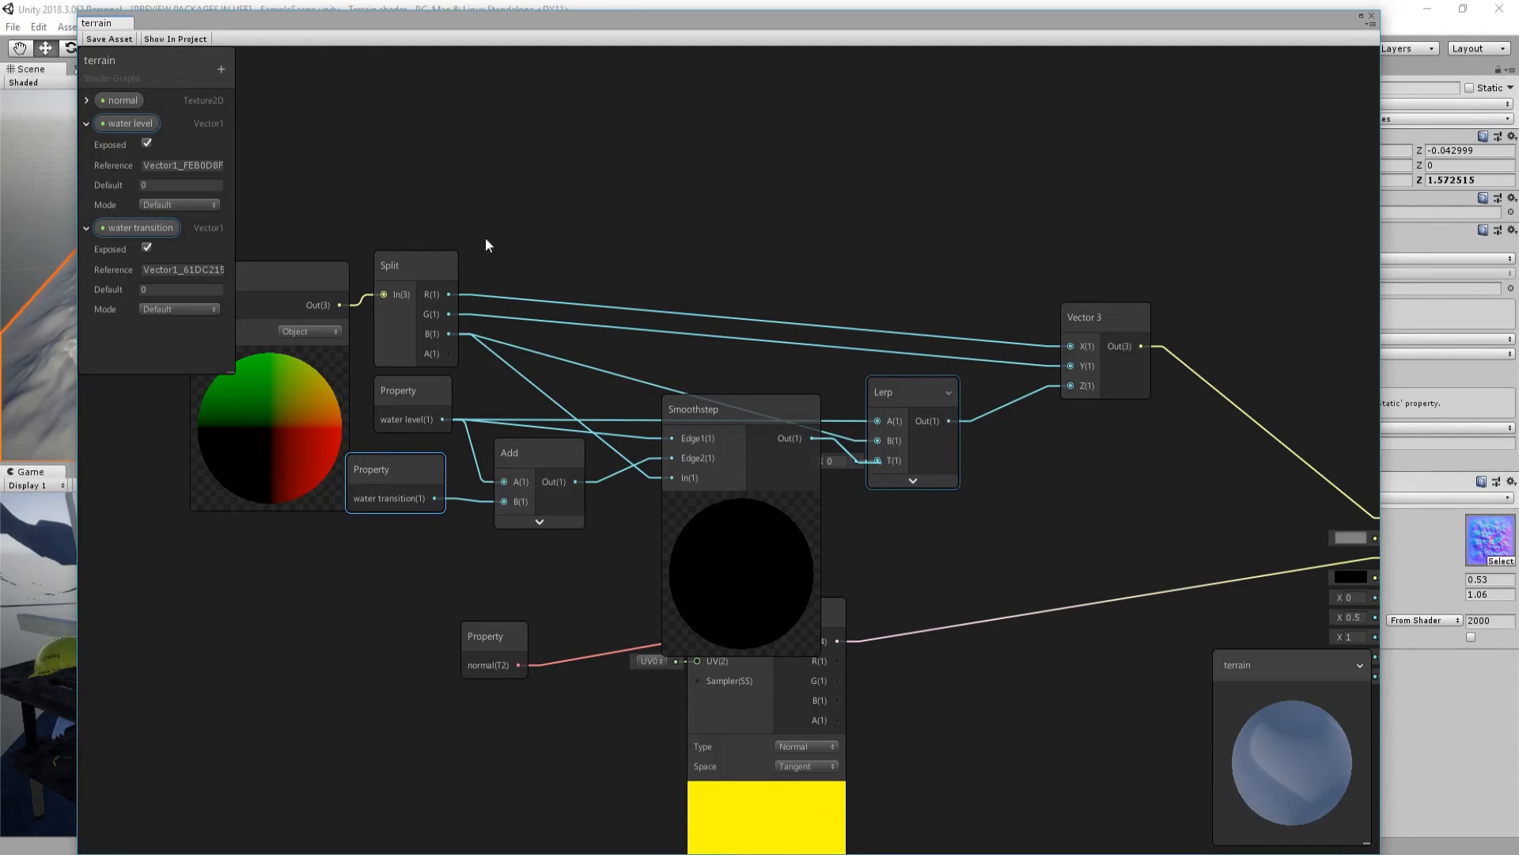
- Save the shader graph and try the terrain material with water level 0.65 and water transition 2.64
click(116, 38)
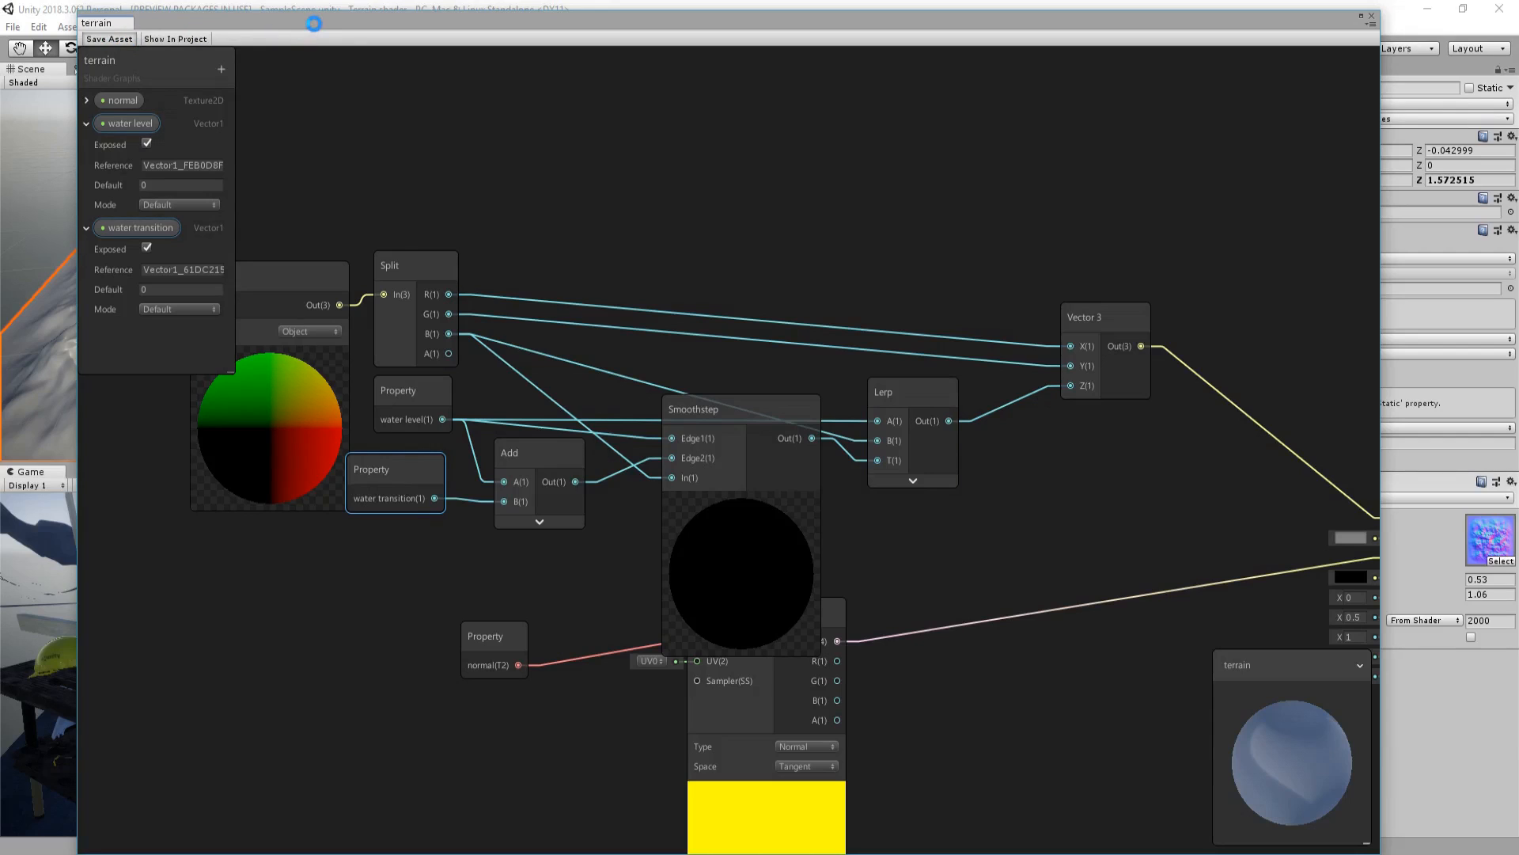
drag(315, 22, 303, 808)
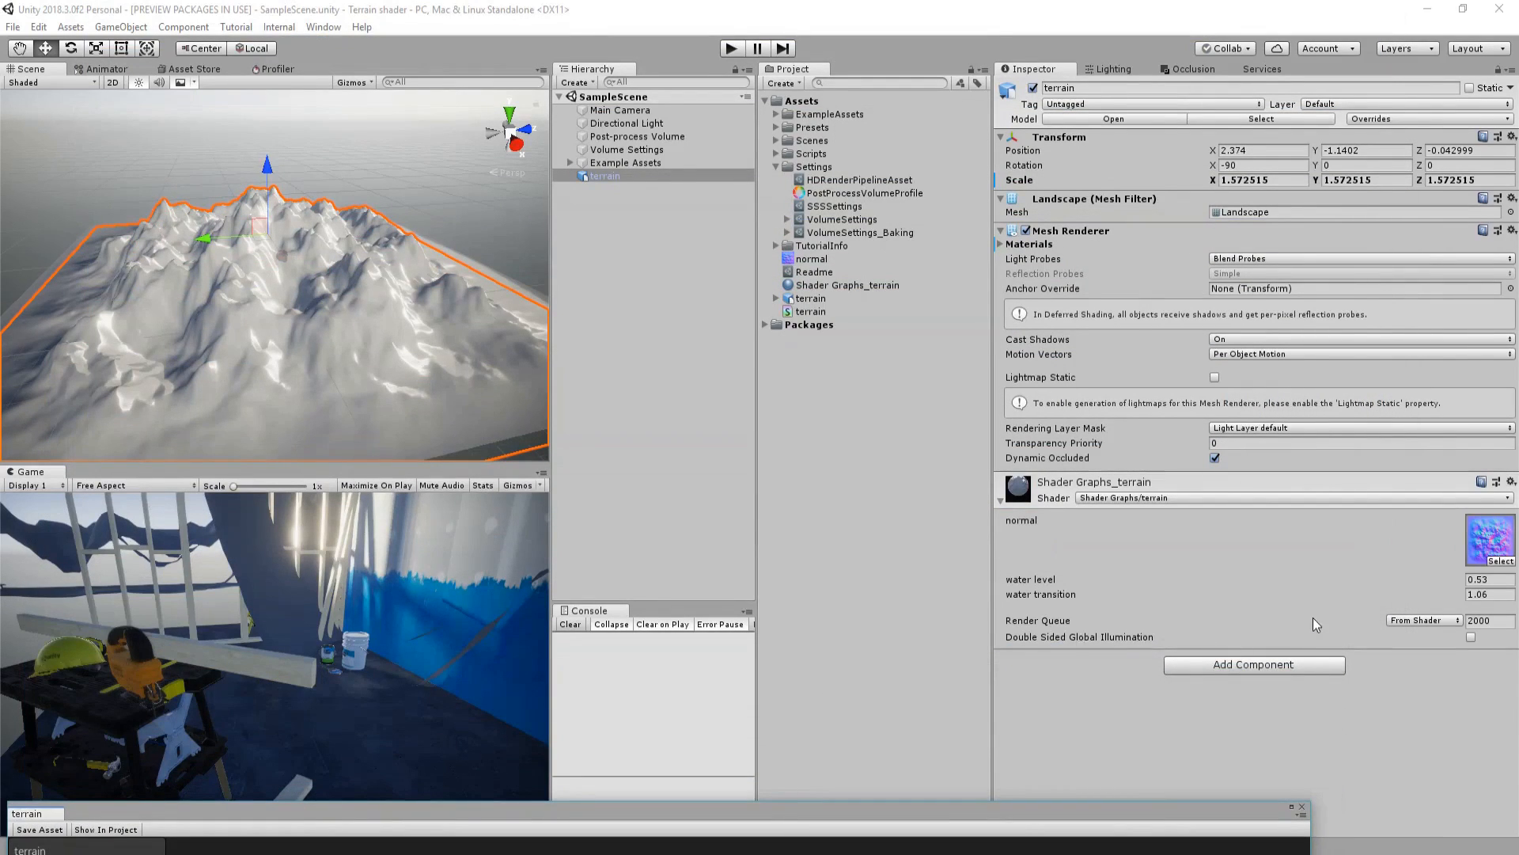
mouse_move(1389, 581)
mouse_down()
mouse_move(1455, 568)
mouse_move(1407, 582)
mouse_move(1432, 591)
mouse_move(1403, 606)
mouse_move(1467, 585)
mouse_move(1394, 595)
mouse_move(1417, 587)
mouse_up()
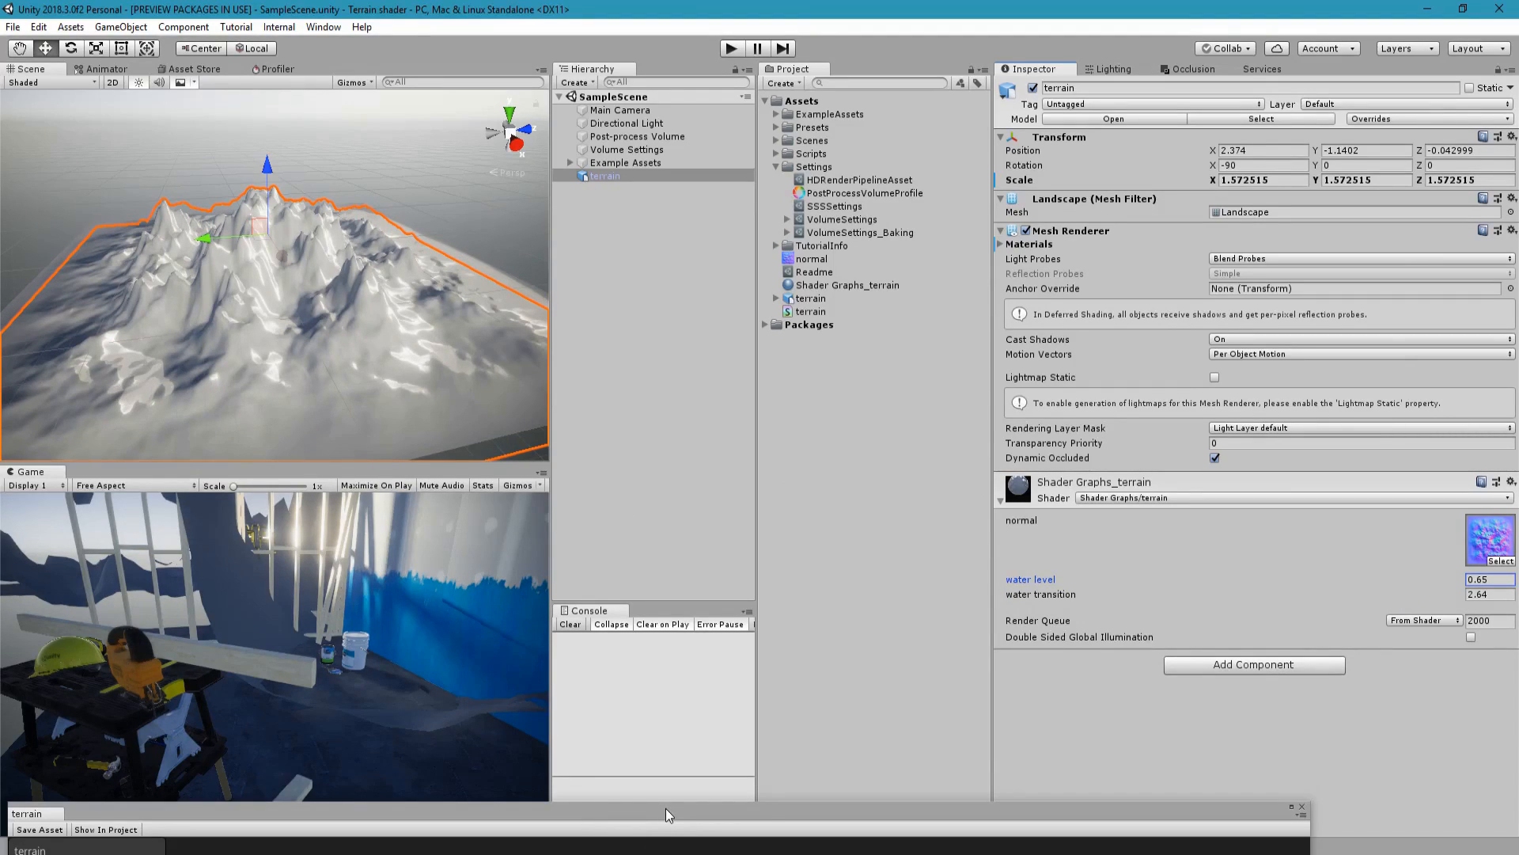
drag(663, 810, 738, 23)
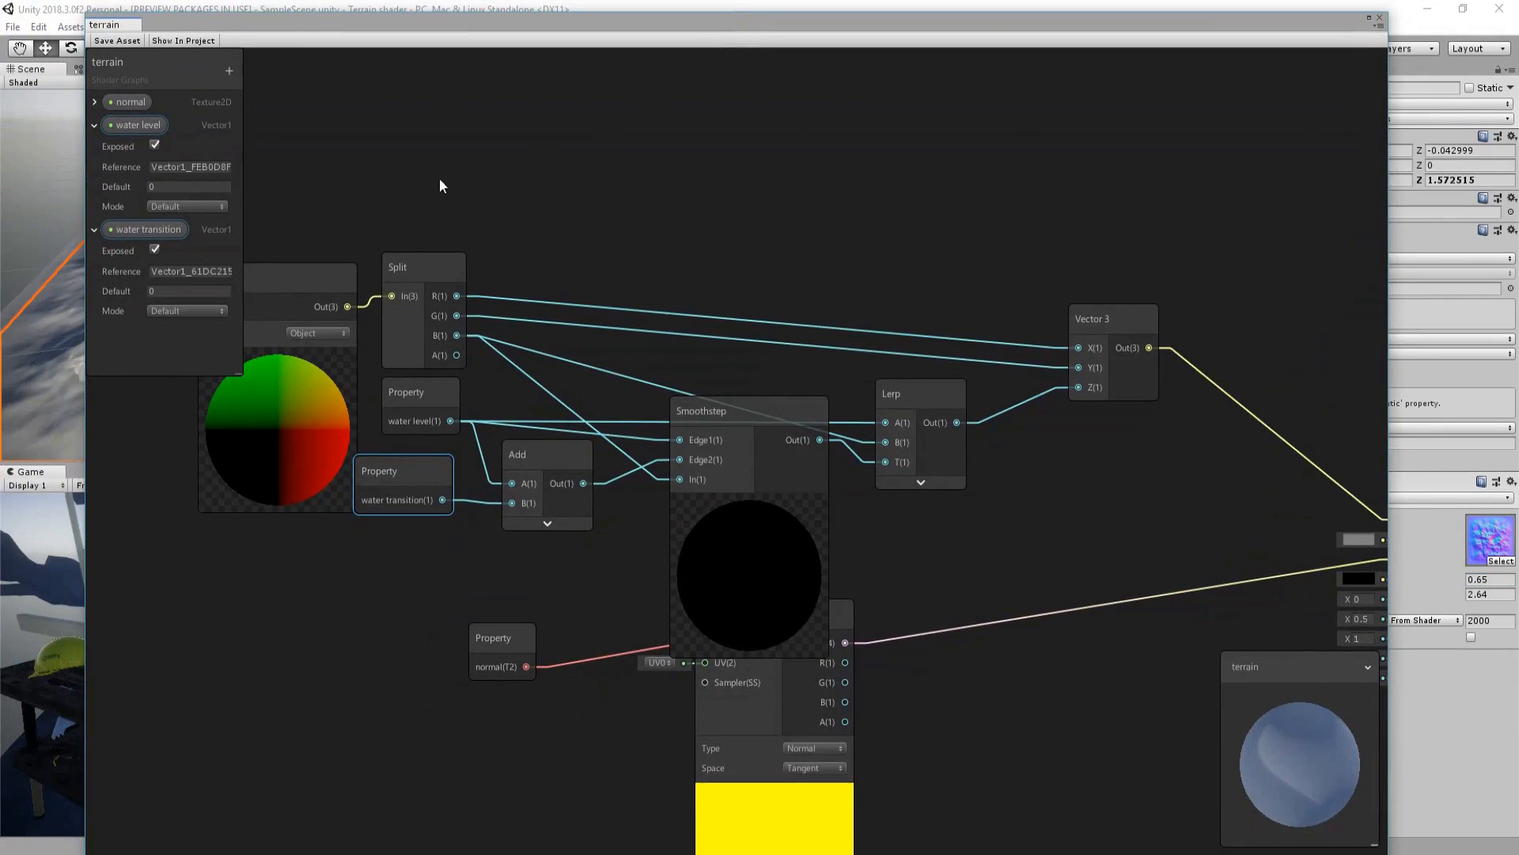
- Switch the water transition property to Slider mode, edit its maximum, and collapse both water properties
middle_drag(460, 176, 676, 301)
click(161, 311)
click(176, 343)
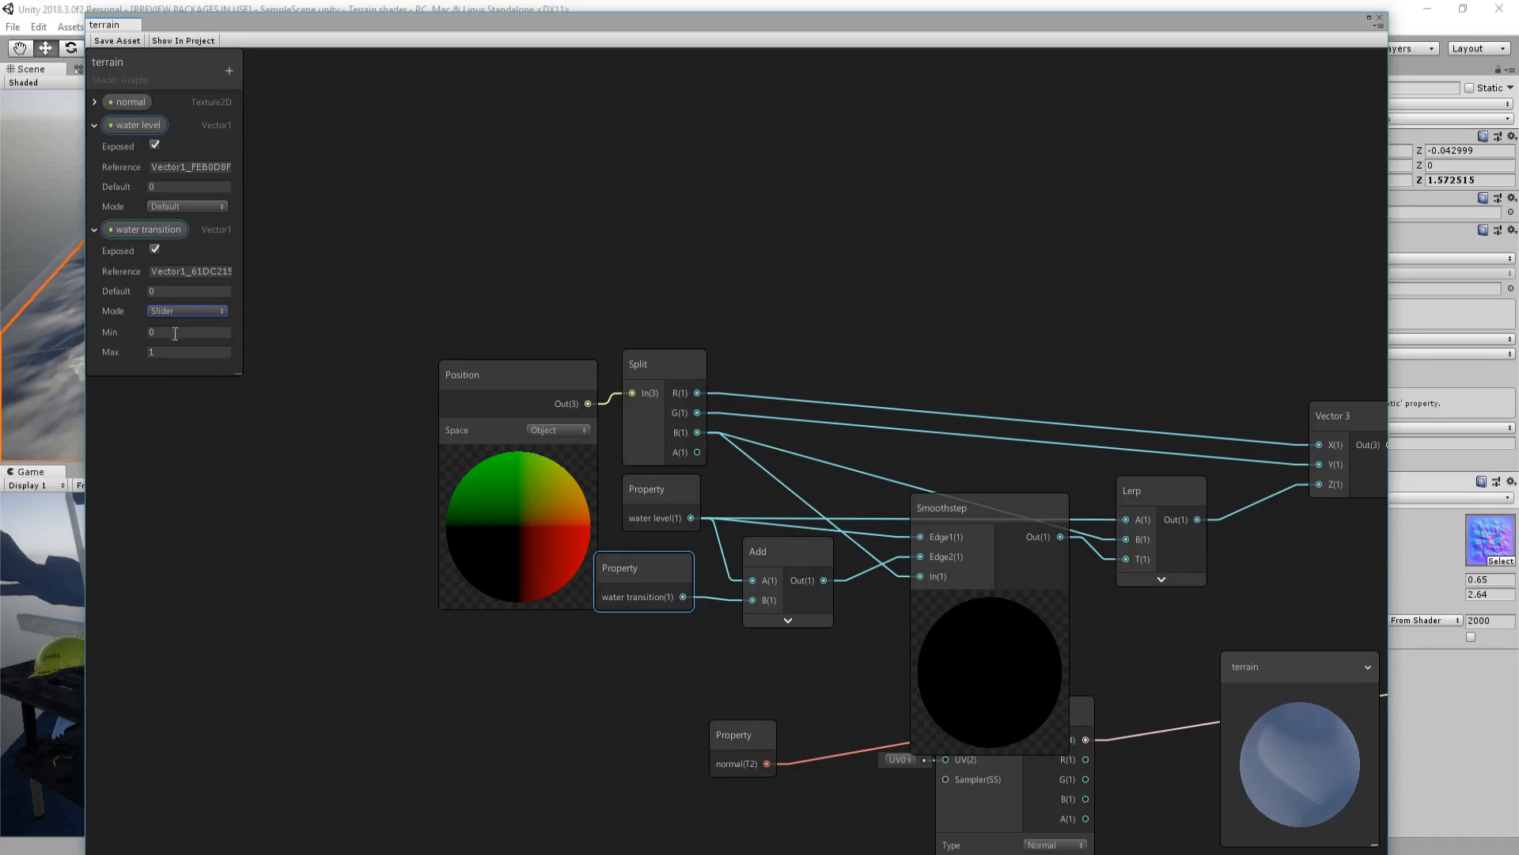
click(164, 353)
click(94, 230)
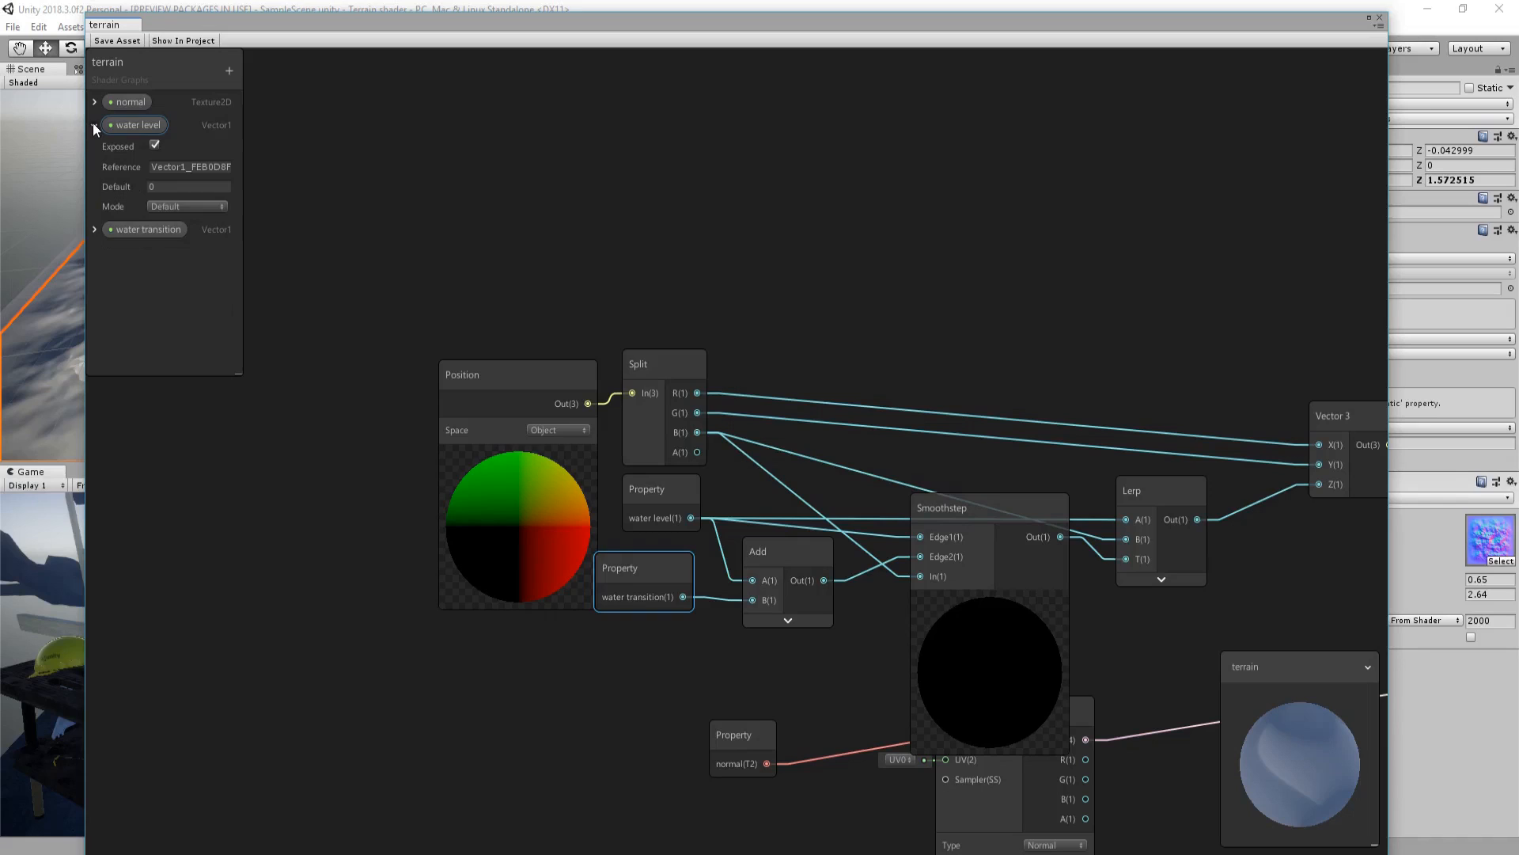
click(94, 125)
- Space out the Smoothstep and Lerp nodes so their connections are easier to follow
middle_drag(661, 406, 635, 305)
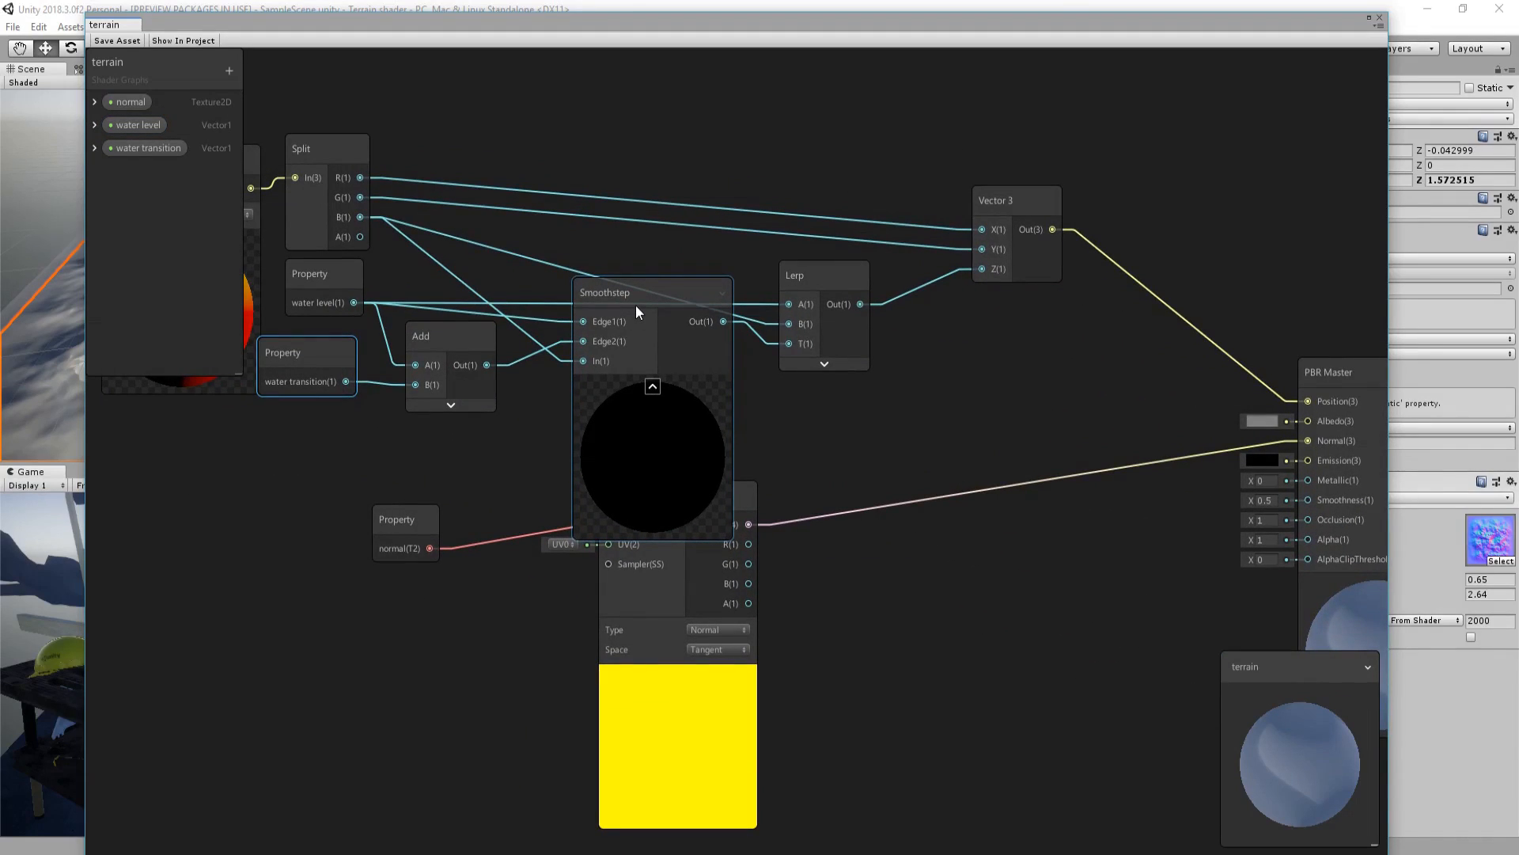
drag(643, 311, 653, 362)
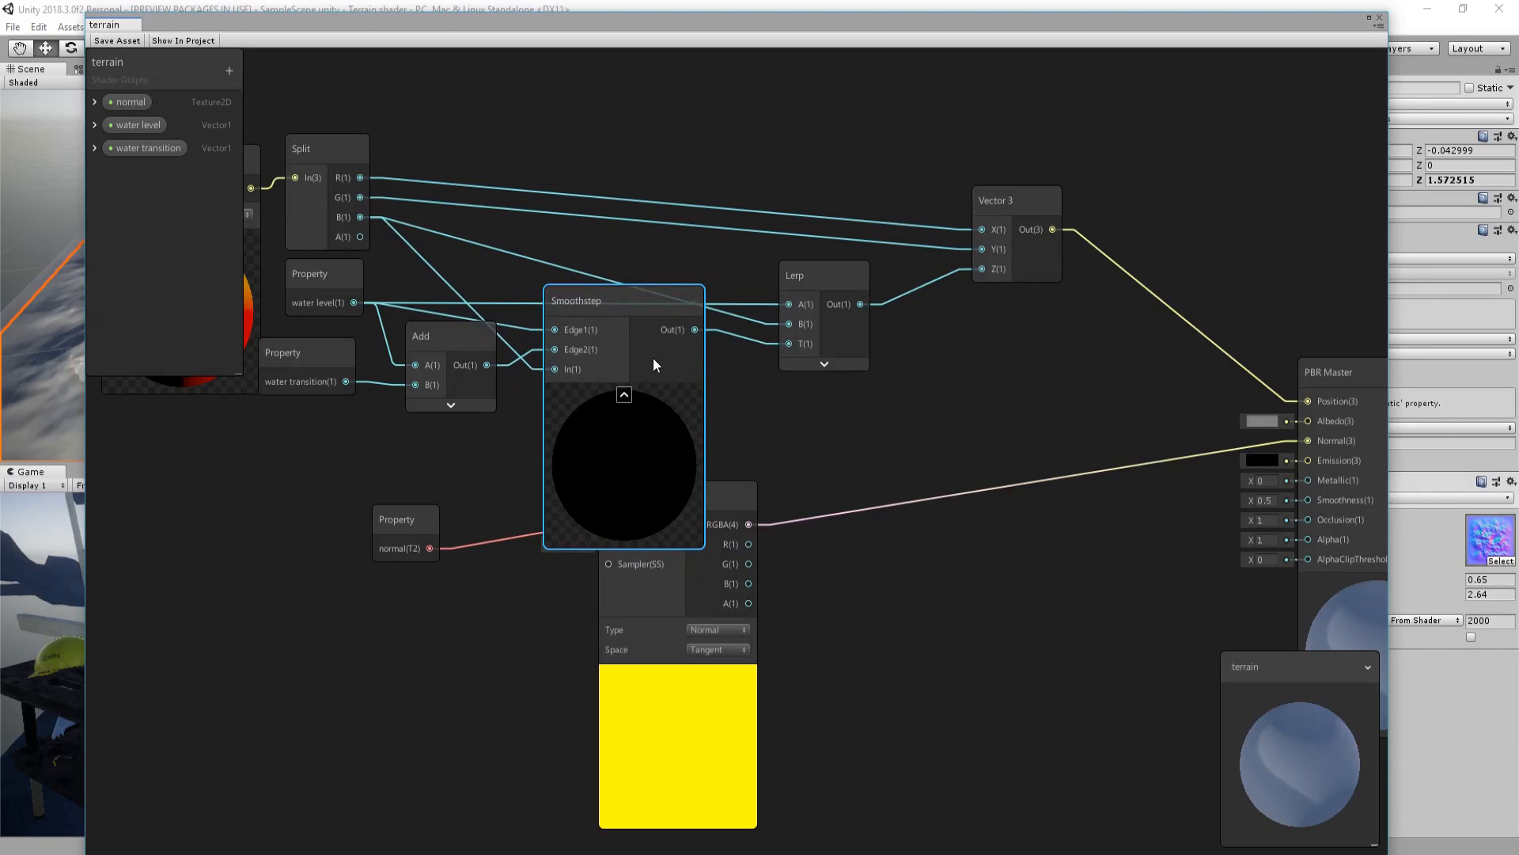
drag(819, 299, 832, 268)
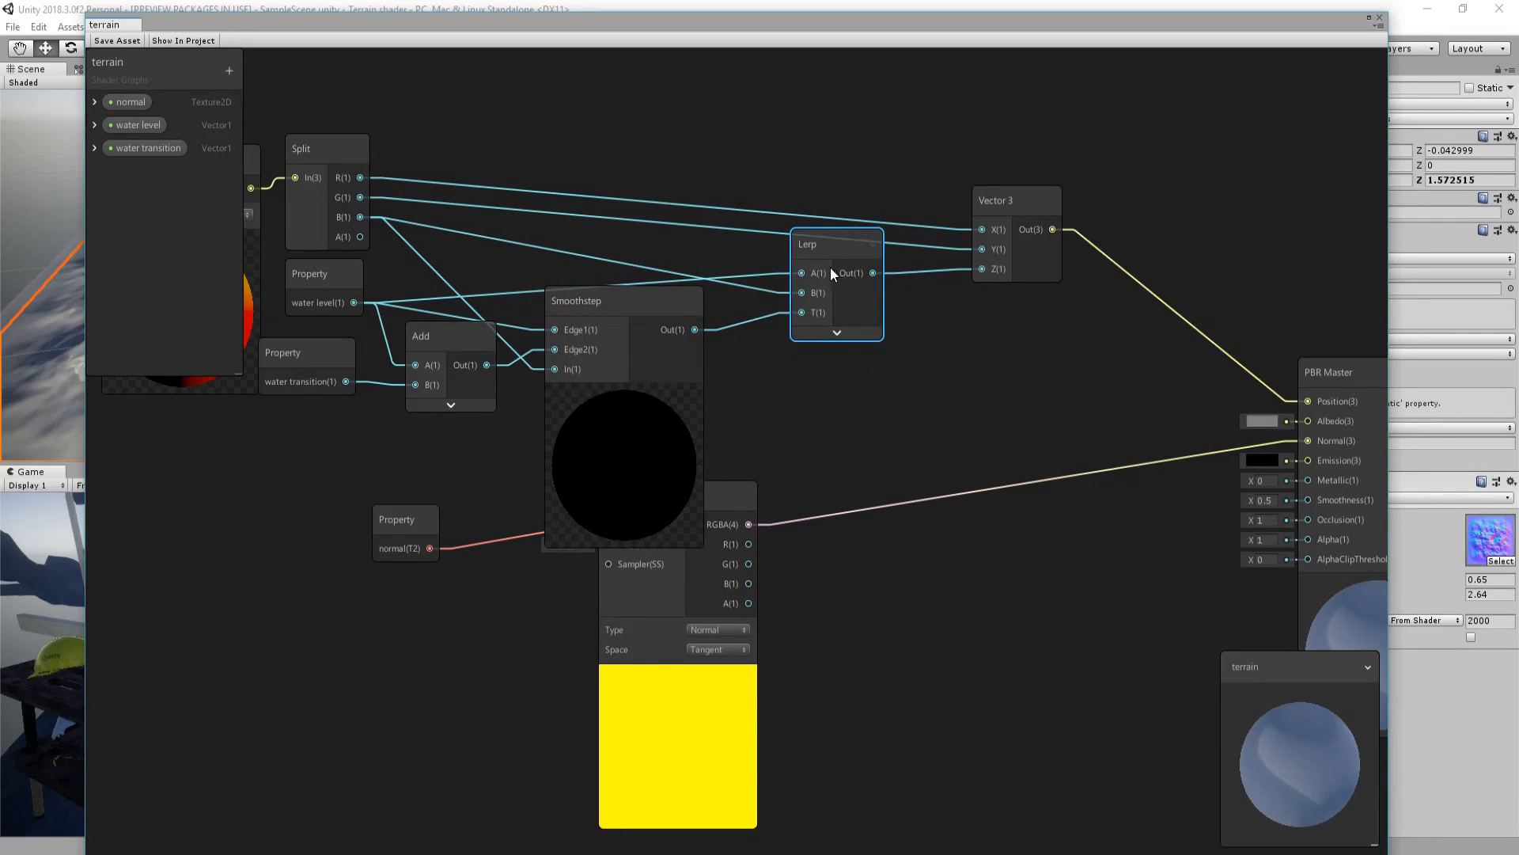
- Move the normal property and Sample Texture 2D nodes together to free space below the water level nodes
scroll(825, 267, down, 3)
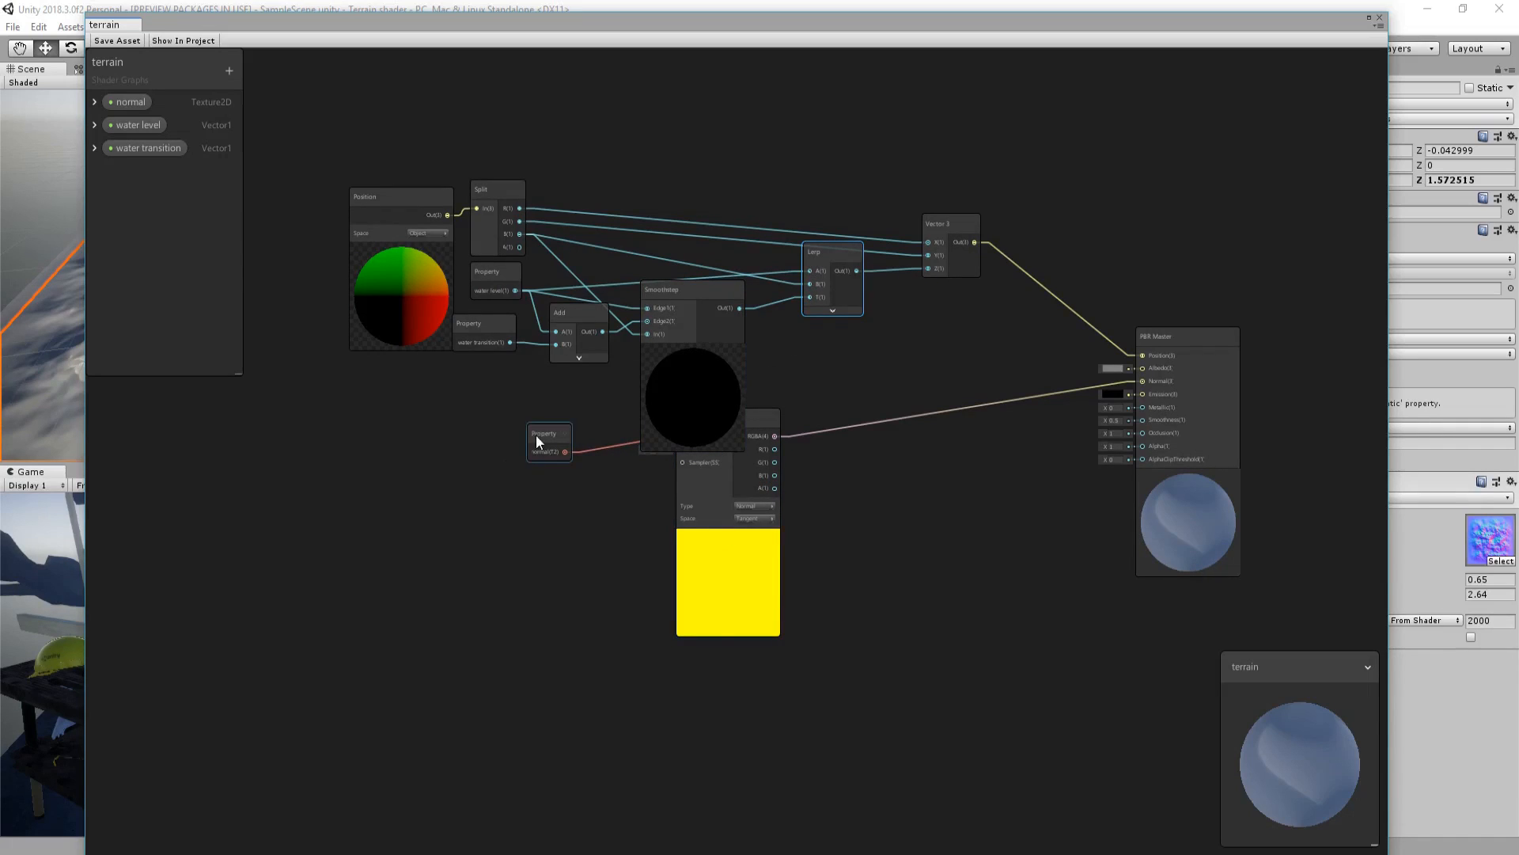
drag(535, 434, 603, 447)
key(super)
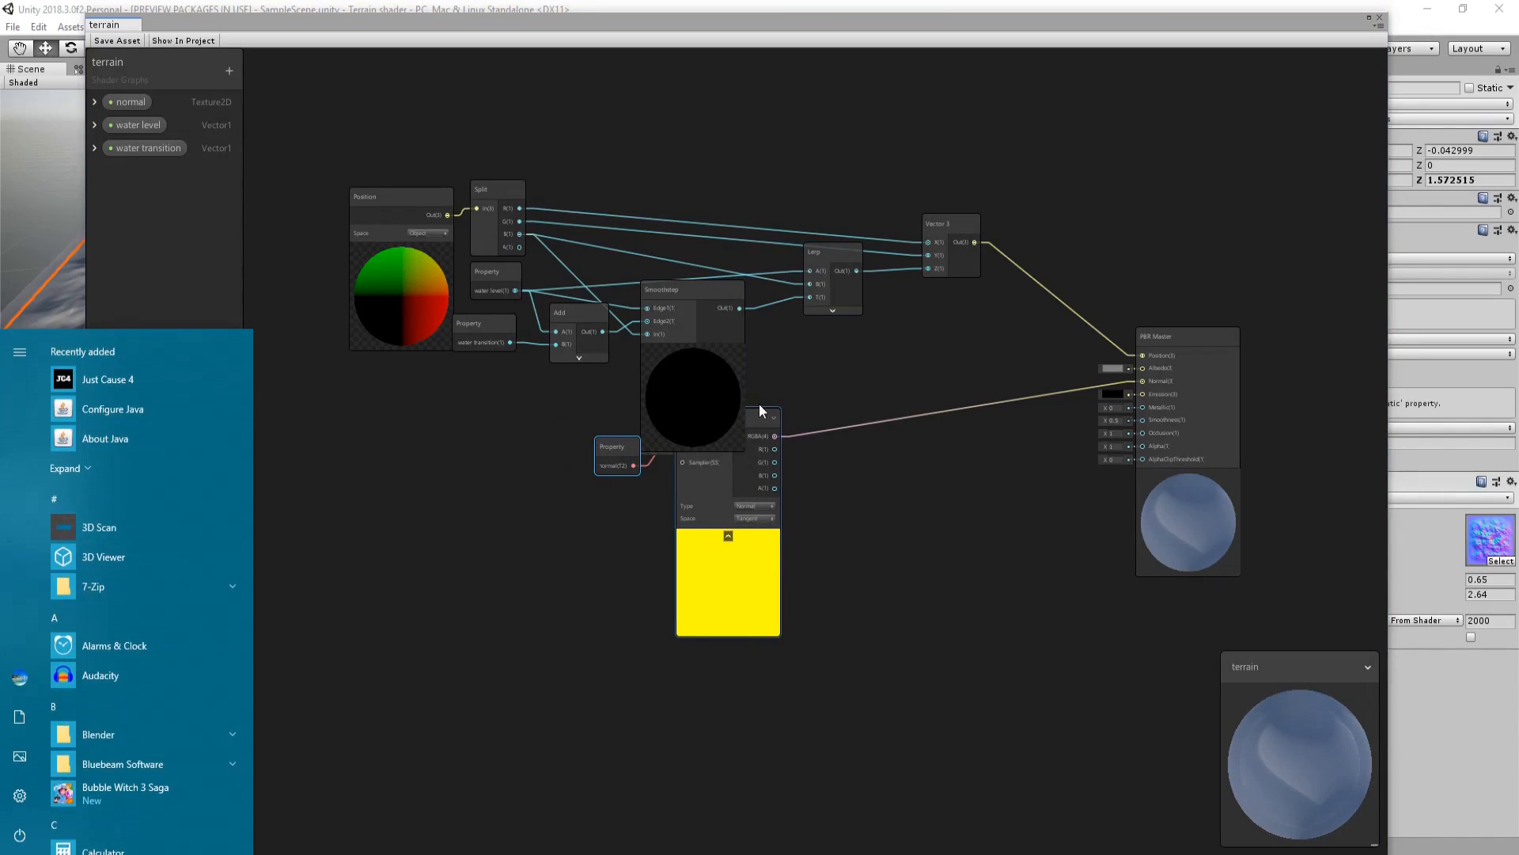
click(756, 413)
ctrl+click(602, 448)
drag(737, 425, 937, 577)
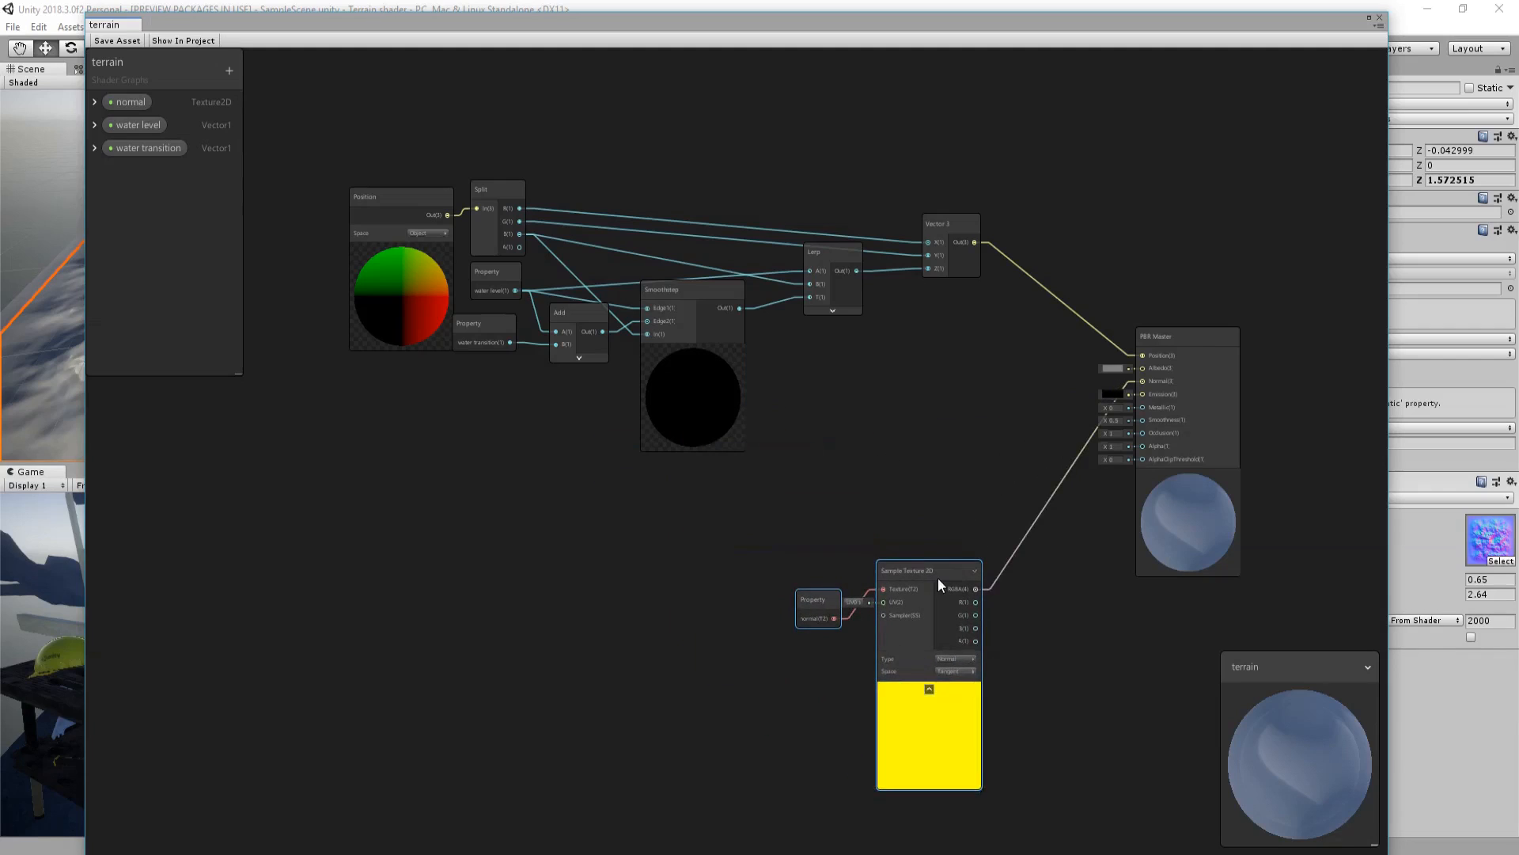
- Align PBR Master with the Vector 3 node, lower Smoothstep, and reposition the normal texture nodes
drag(1195, 384, 1211, 320)
middle_drag(500, 404, 369, 407)
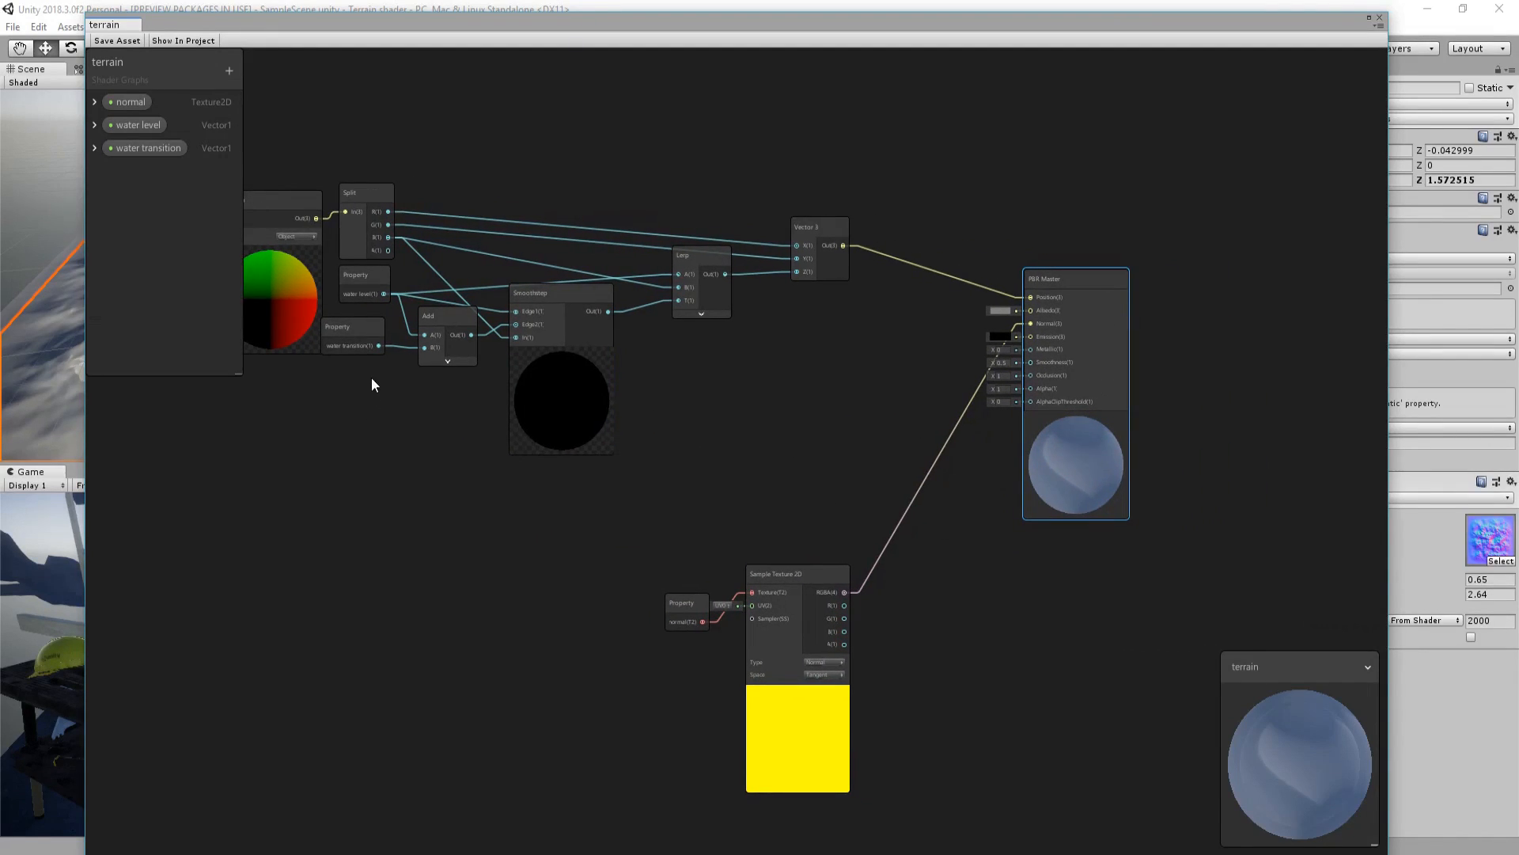
drag(563, 405, 587, 497)
middle_drag(644, 502, 453, 509)
drag(858, 458, 875, 407)
mouse_move(559, 611)
mouse_down()
mouse_move(587, 609)
mouse_move(600, 653)
mouse_move(543, 600)
mouse_up()
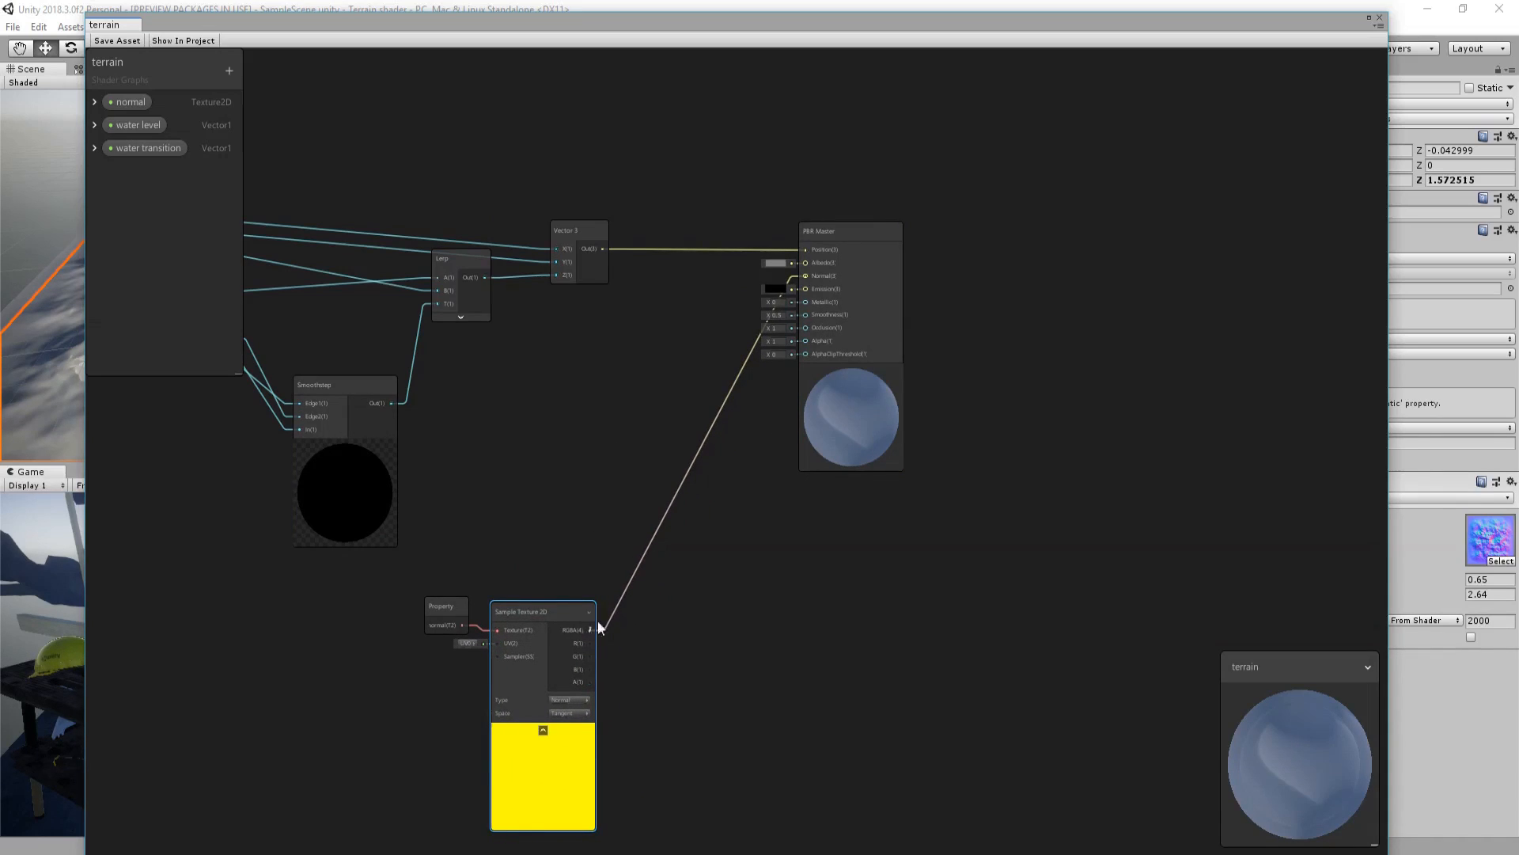
- Add a Lerp node above Sample Texture 2D and feed the texture's RGBA output into its B input
key(space)
text(lerp)
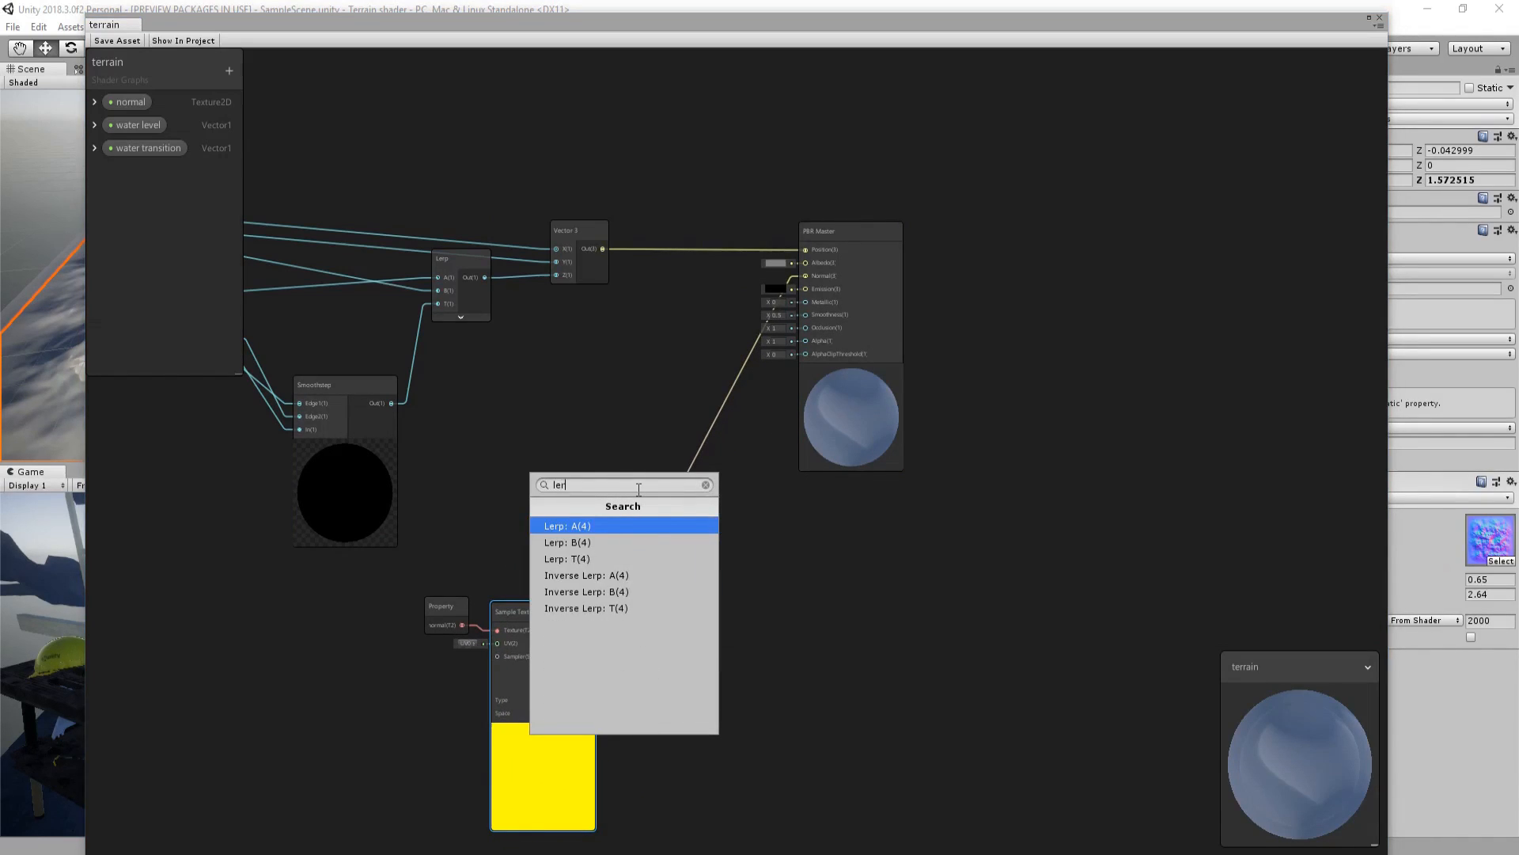
key(Return)
drag(672, 500, 624, 426)
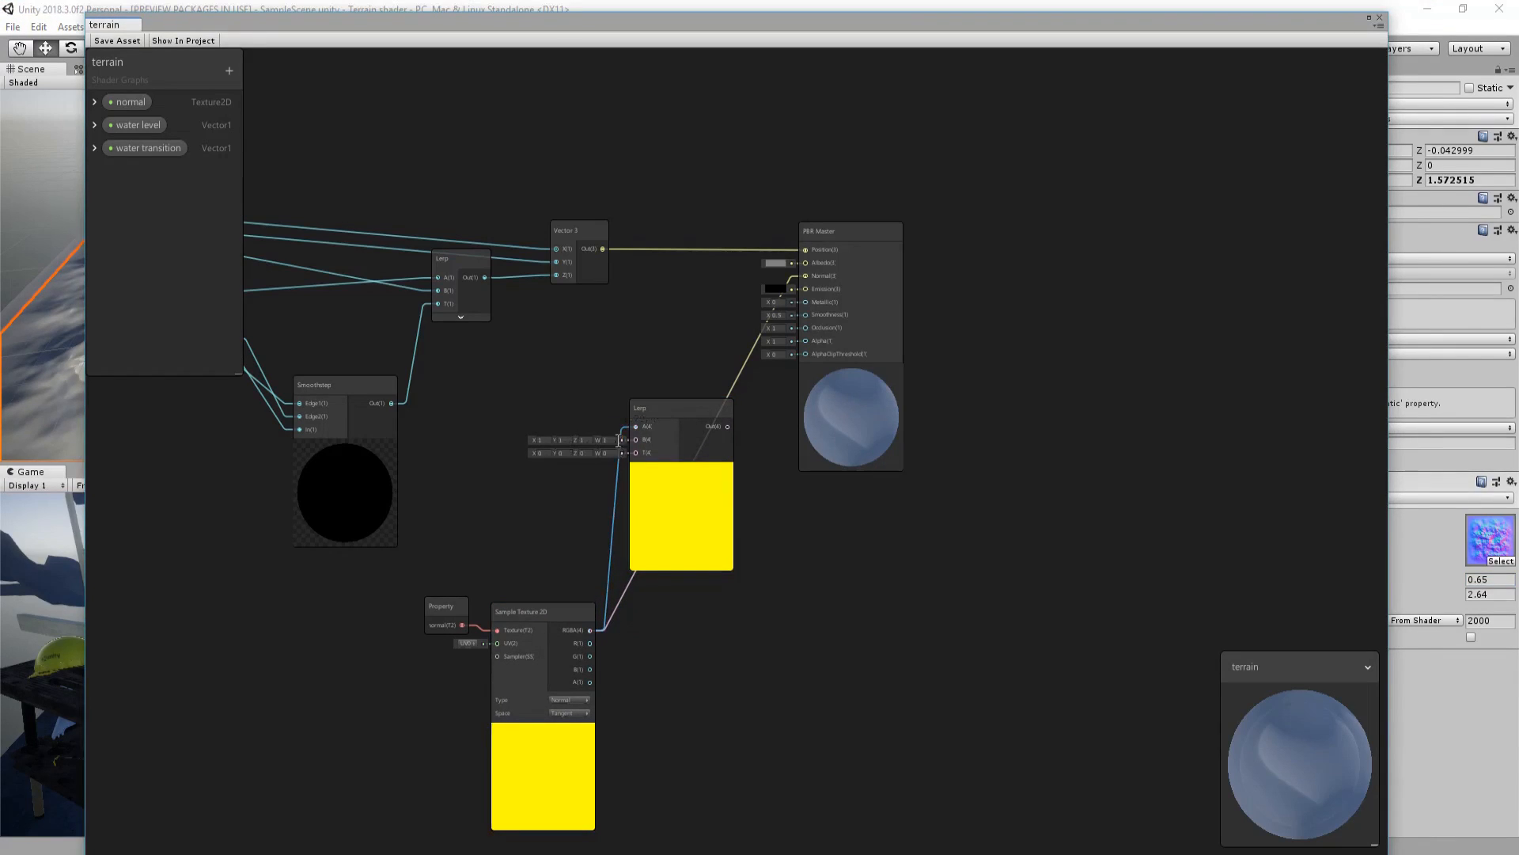
scroll(619, 377, up, 3)
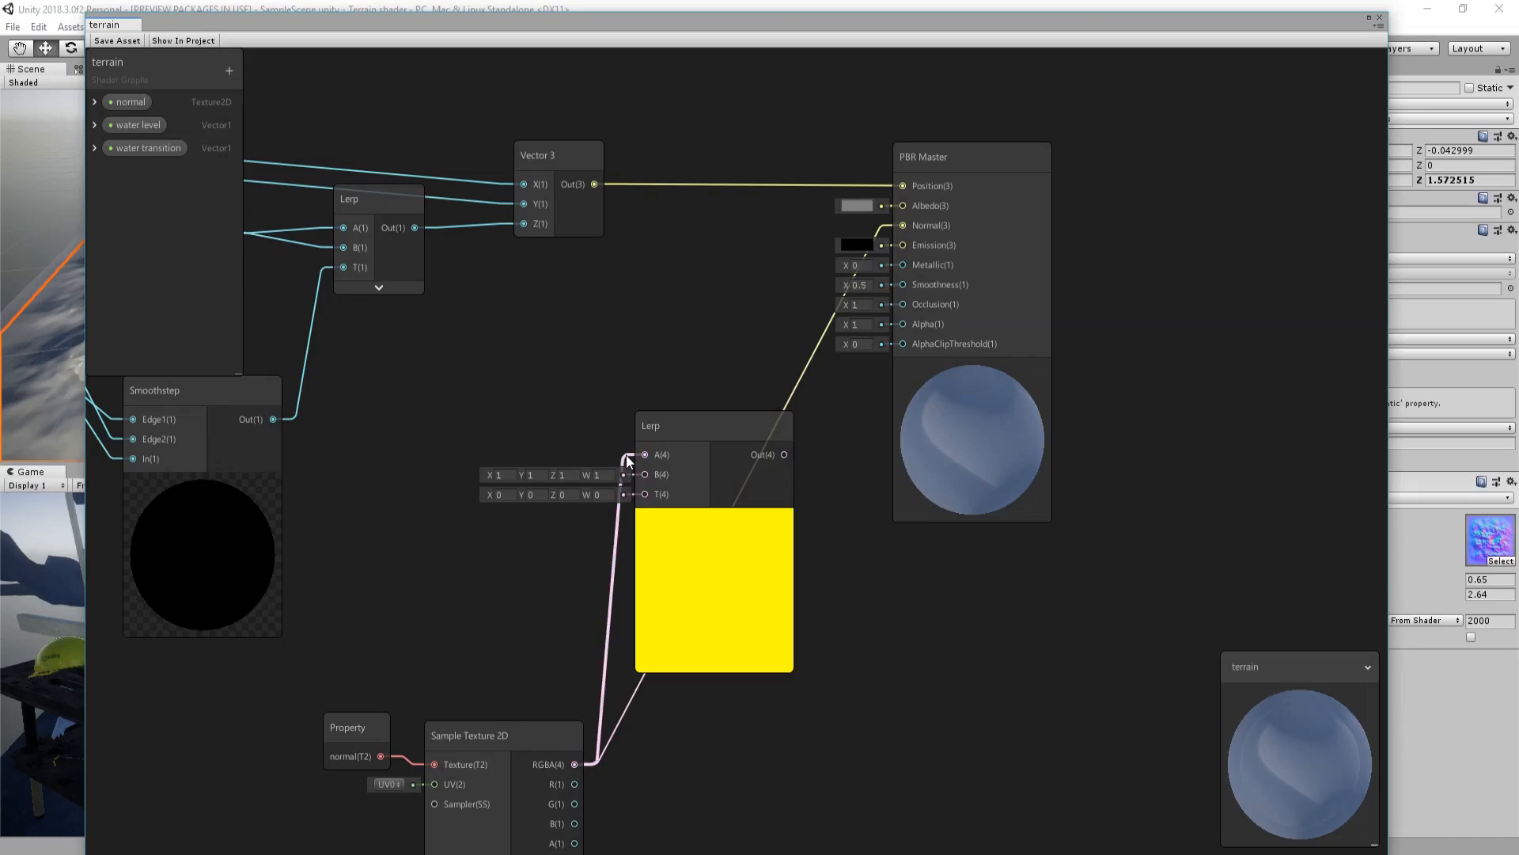
drag(625, 454, 647, 471)
- Set the new Lerp's A input Z to 1, then connect Smoothstep to its T and its output to PBR Master's Normal
click(573, 457)
text(1)
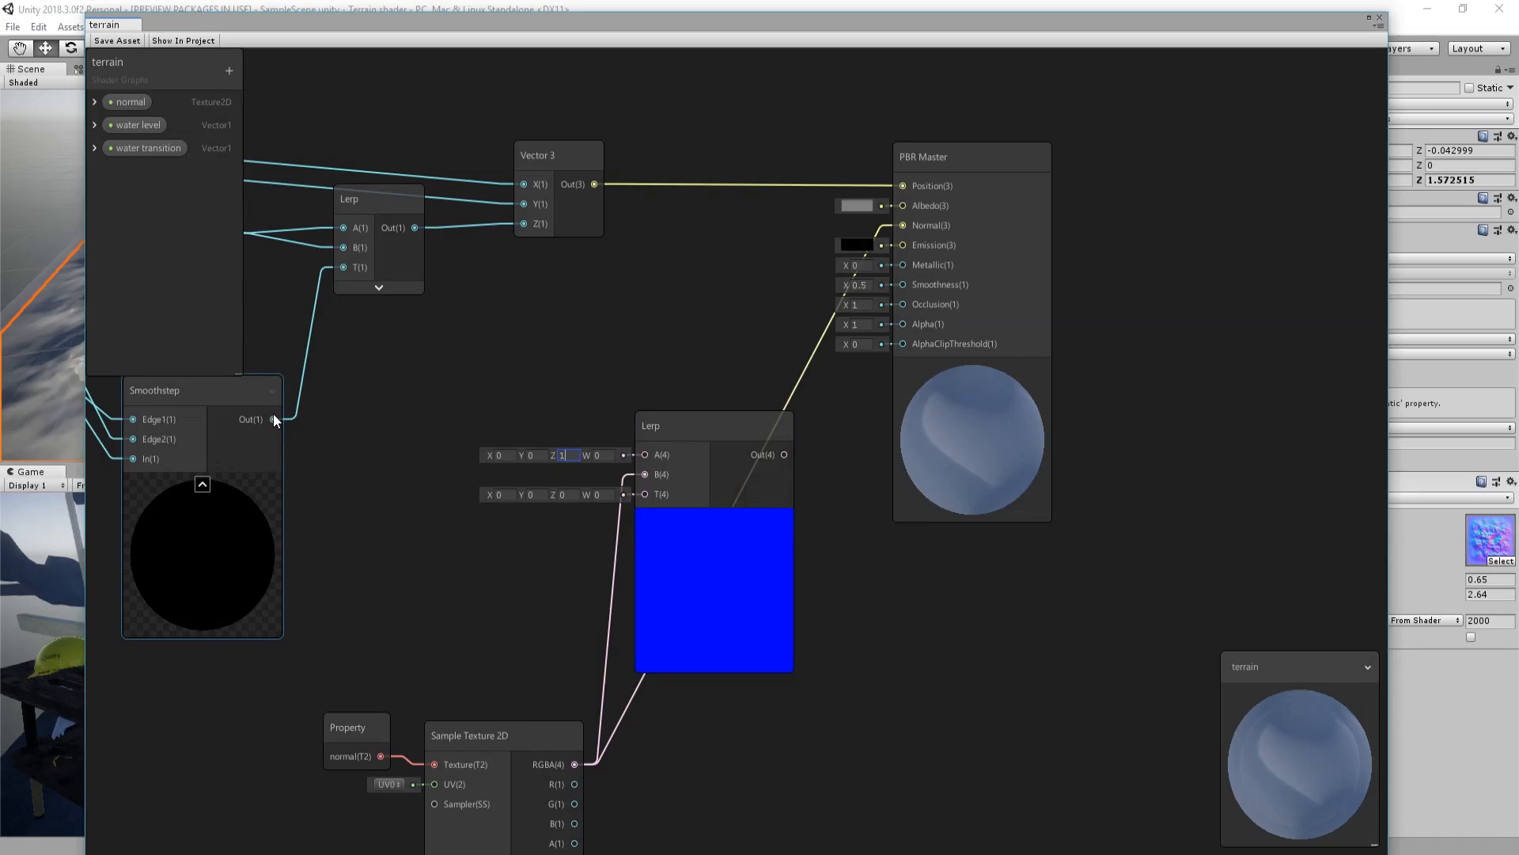
drag(273, 417, 645, 495)
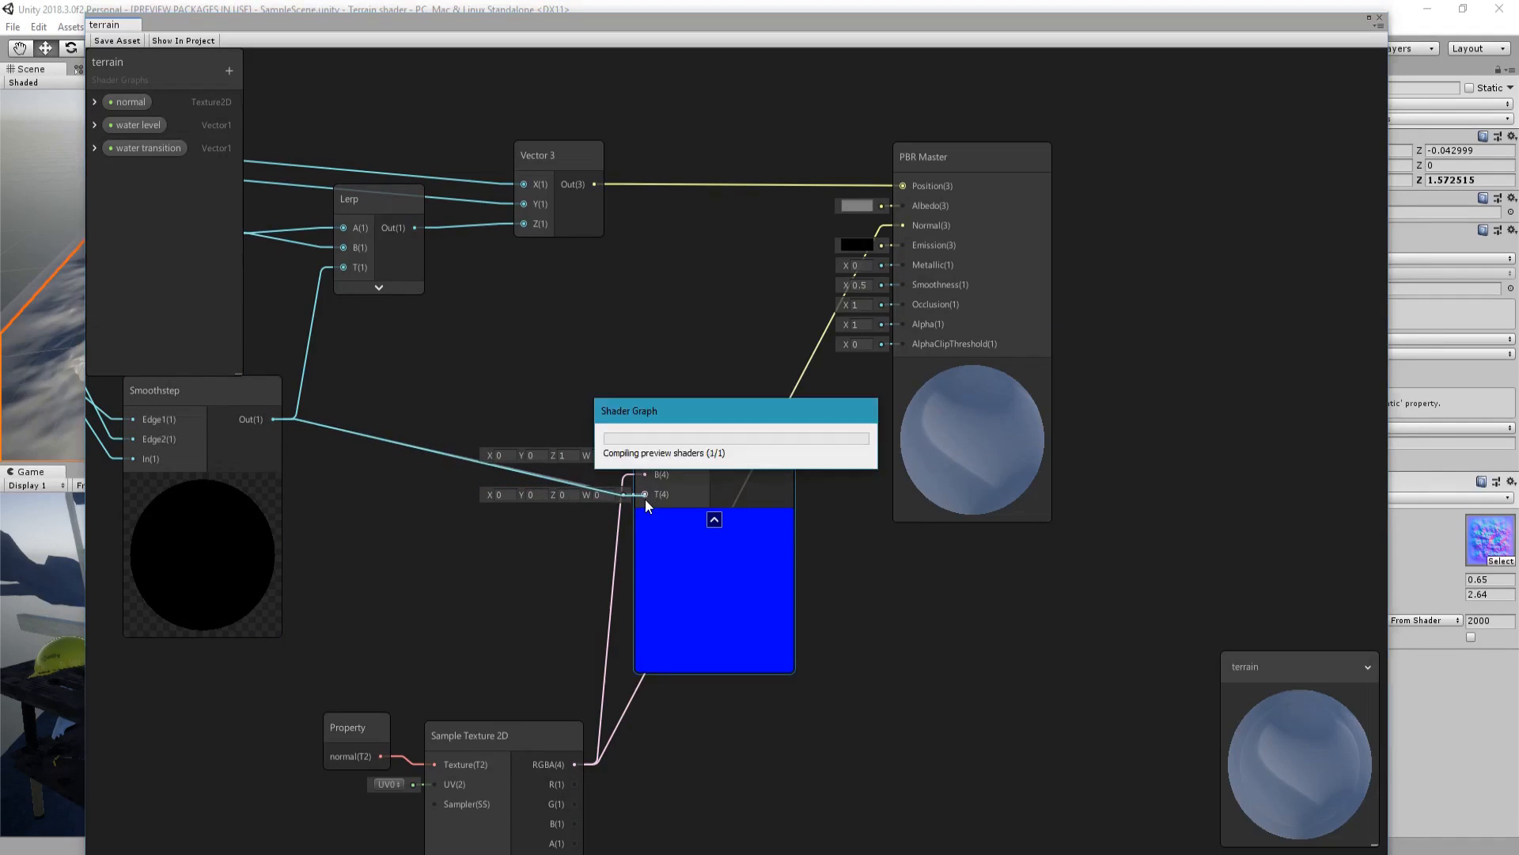
drag(784, 455, 900, 227)
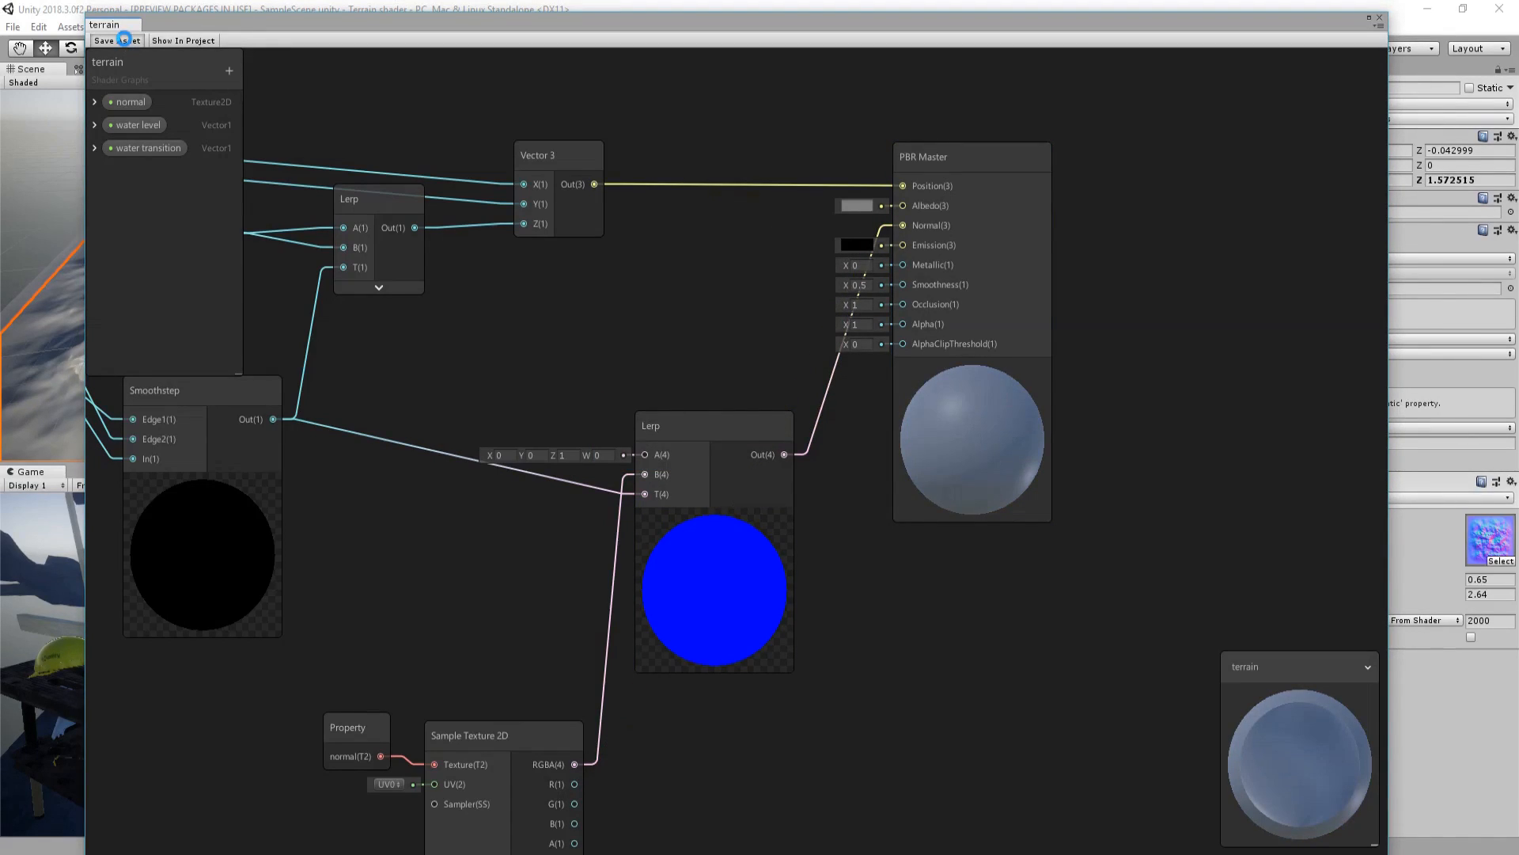
- Save the shader graph, set the terrain material's water transition to 0.056 and inspect the terrain in the Scene view
drag(243, 45, 153, 802)
right_drag(307, 288, 234, 297)
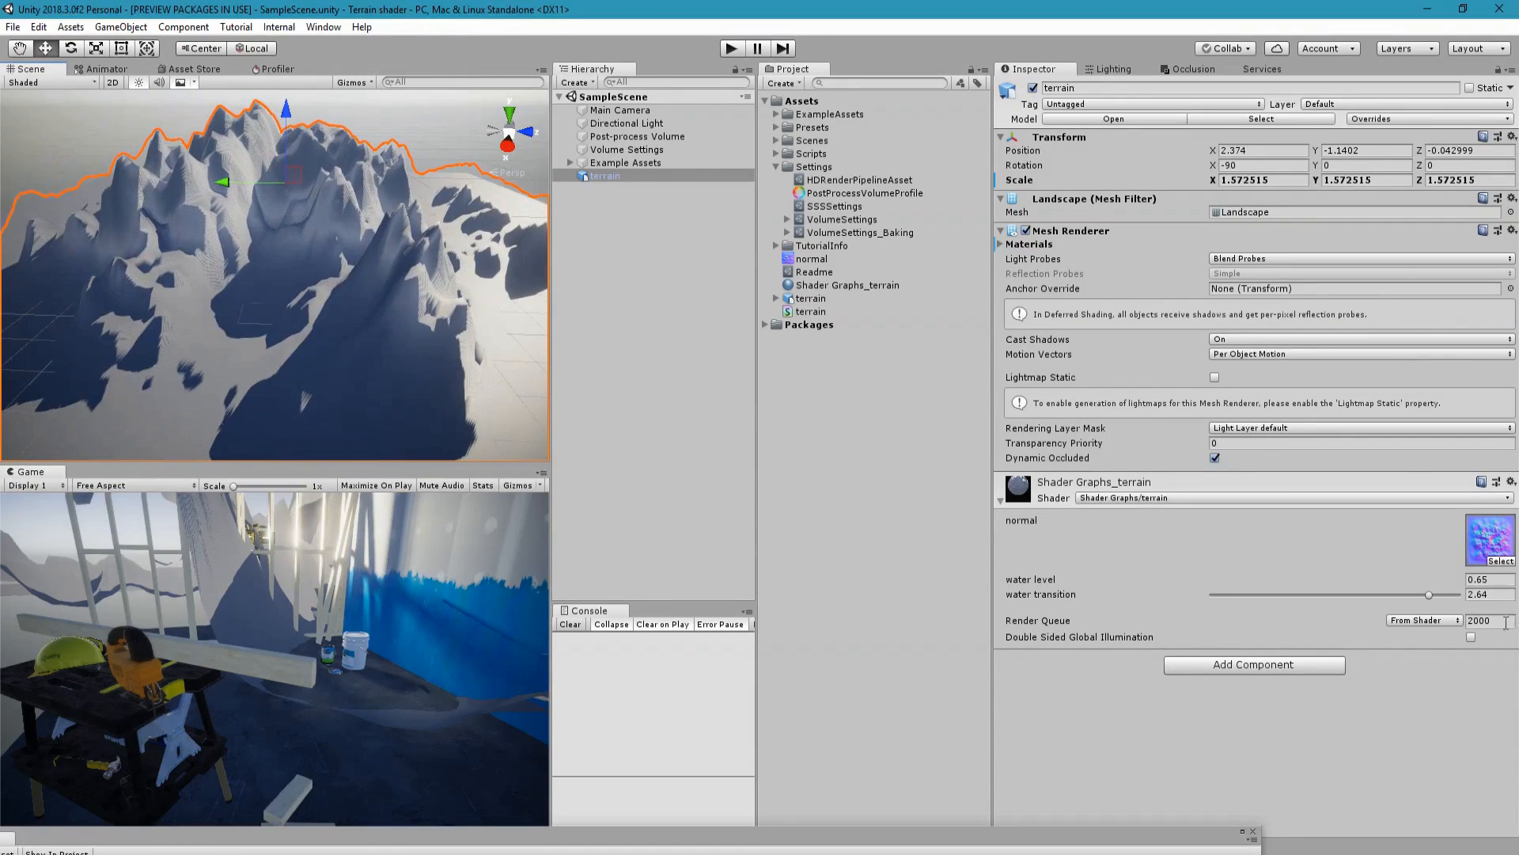
mouse_move(1431, 595)
mouse_down()
mouse_move(1152, 608)
mouse_move(1245, 594)
mouse_up()
right_drag(444, 349, 154, 207)
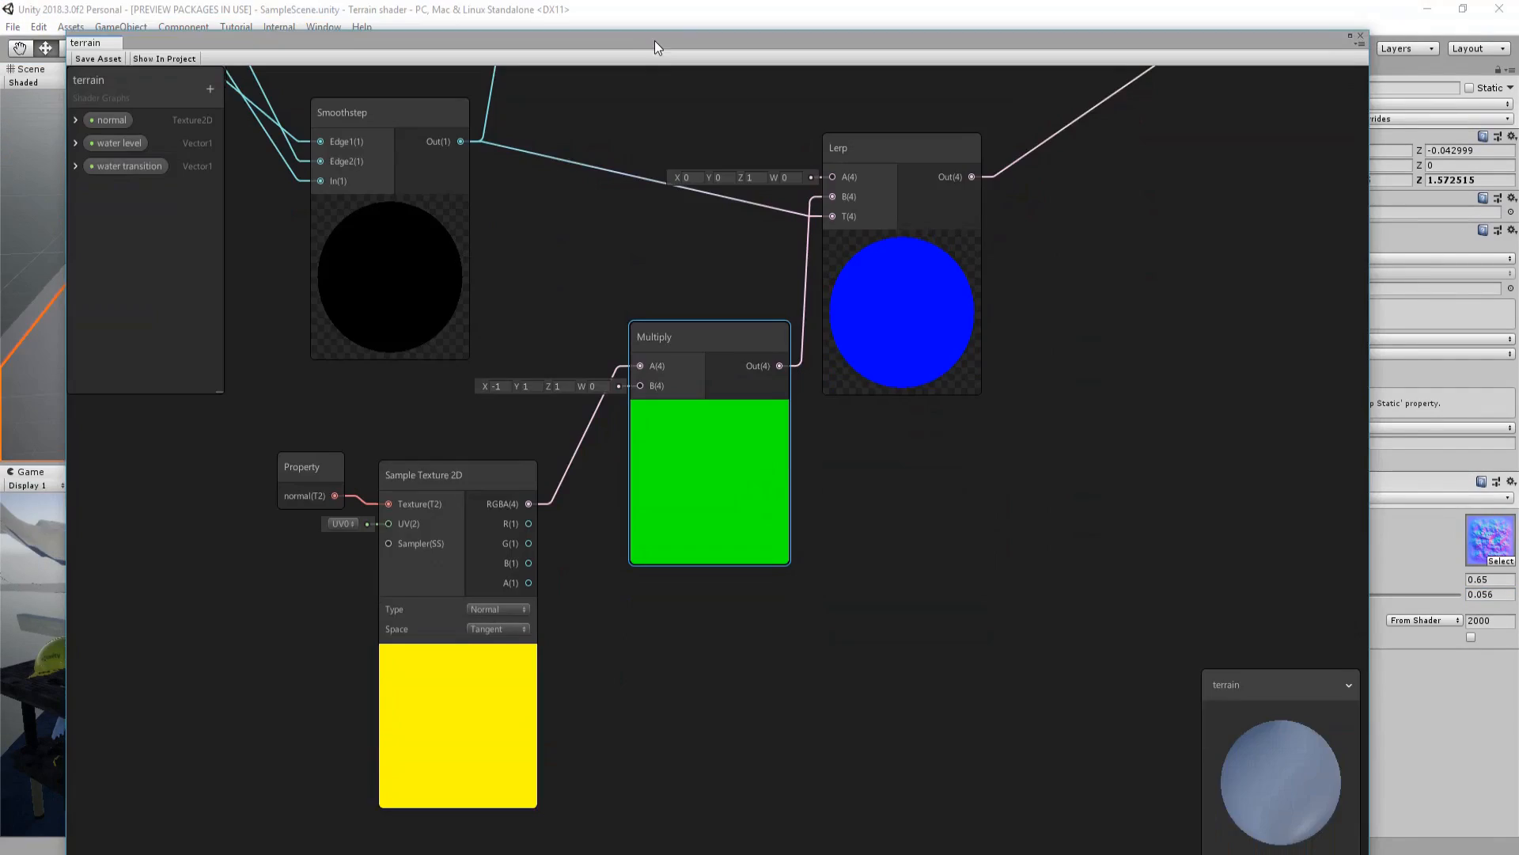
- Reposition the Multiply node and set the X value of its B input to -1
click(695, 452)
scroll(710, 439, up, 2)
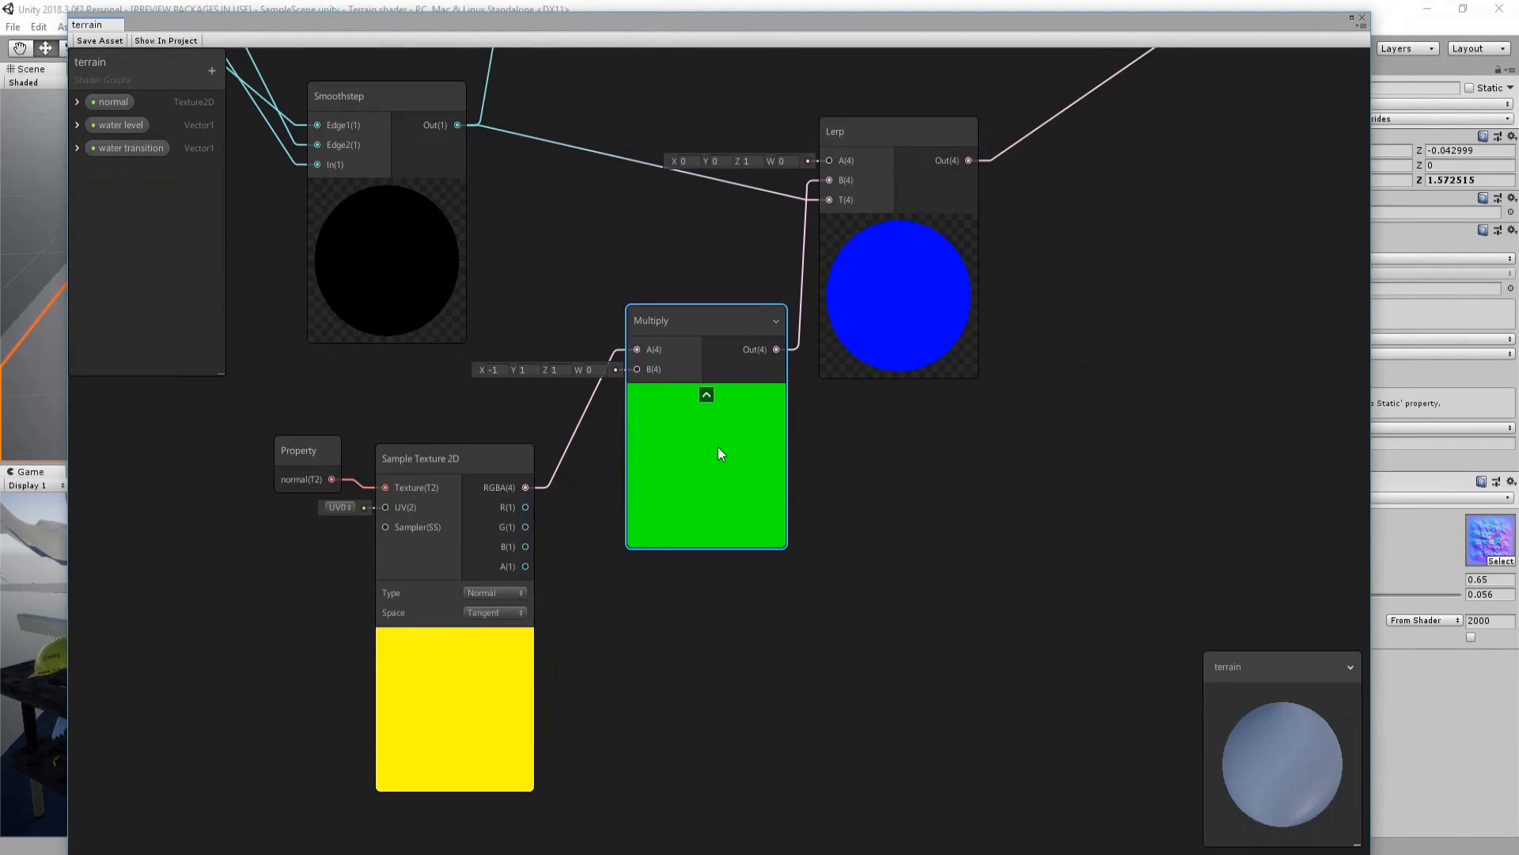
drag(716, 438, 683, 456)
click(469, 387)
text(1)
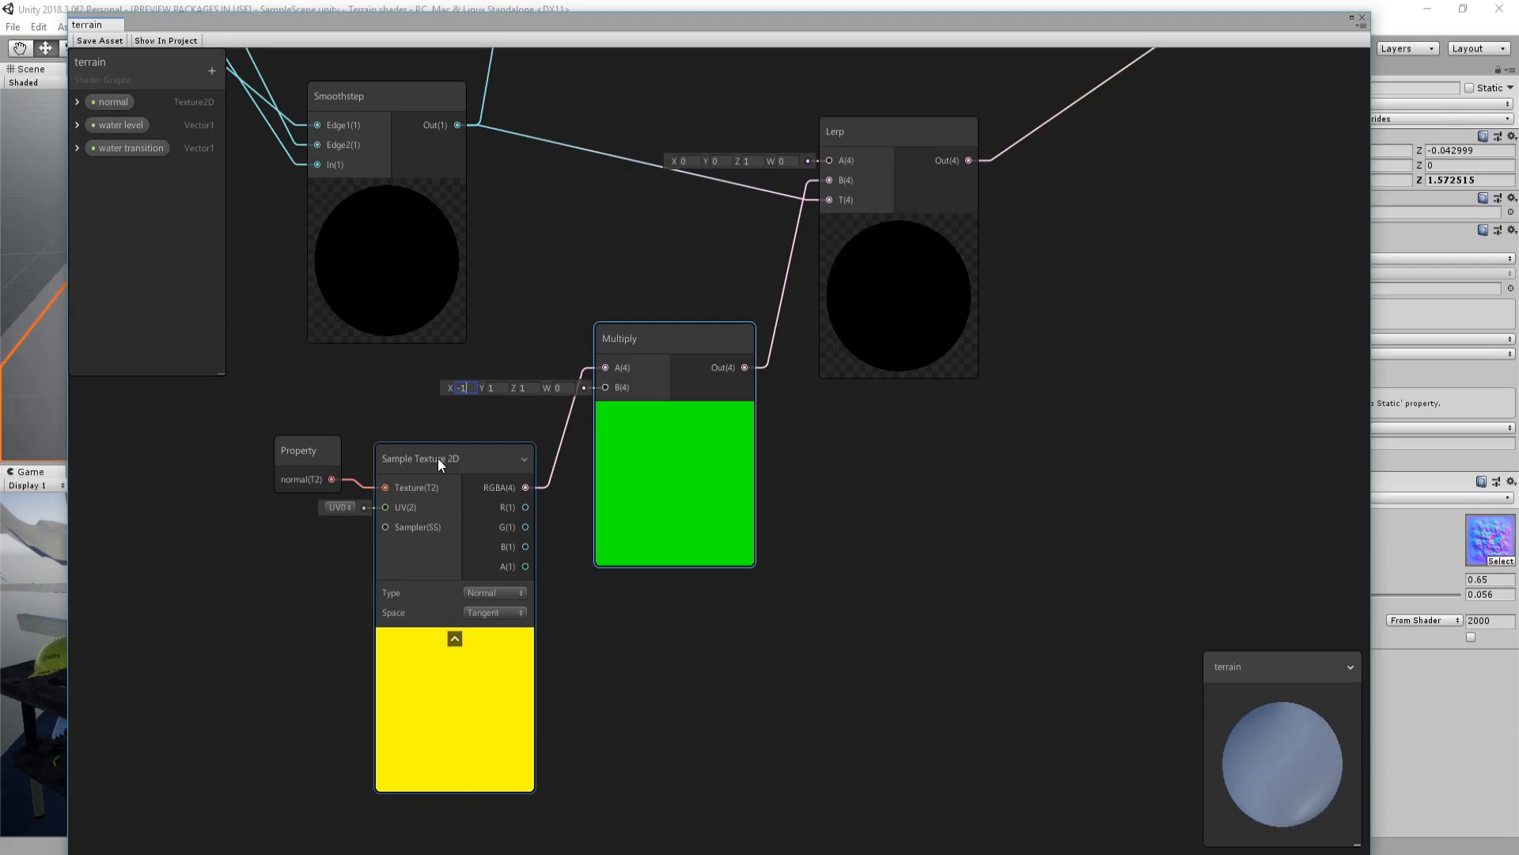
- Reposition the normal Lerp node and move PBR Master farther away to make room between them
middle_drag(808, 492, 572, 728)
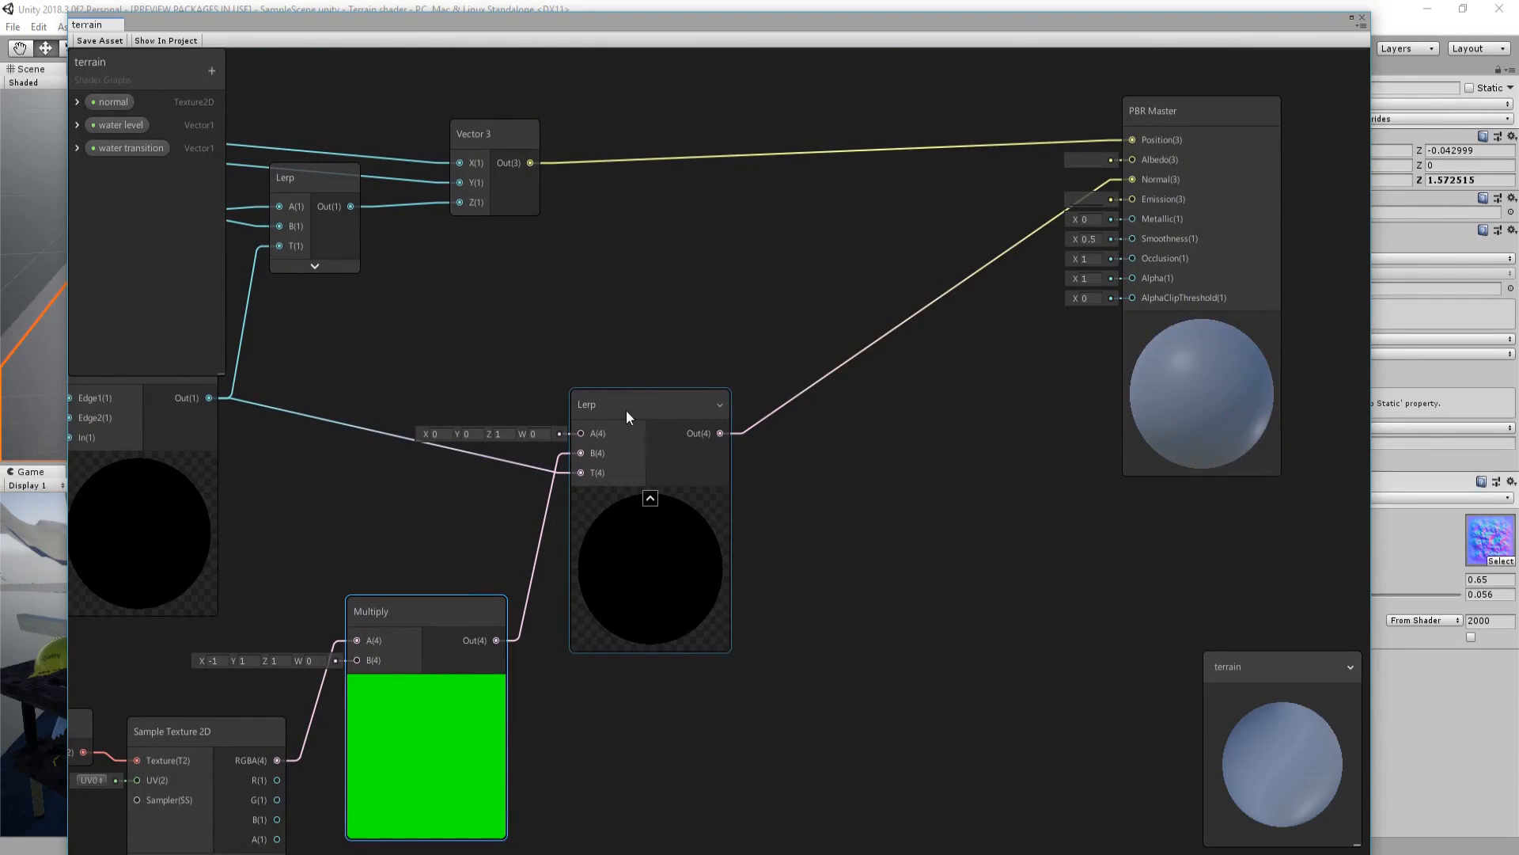
drag(632, 405, 638, 387)
middle_drag(842, 453, 571, 582)
drag(918, 459, 1050, 462)
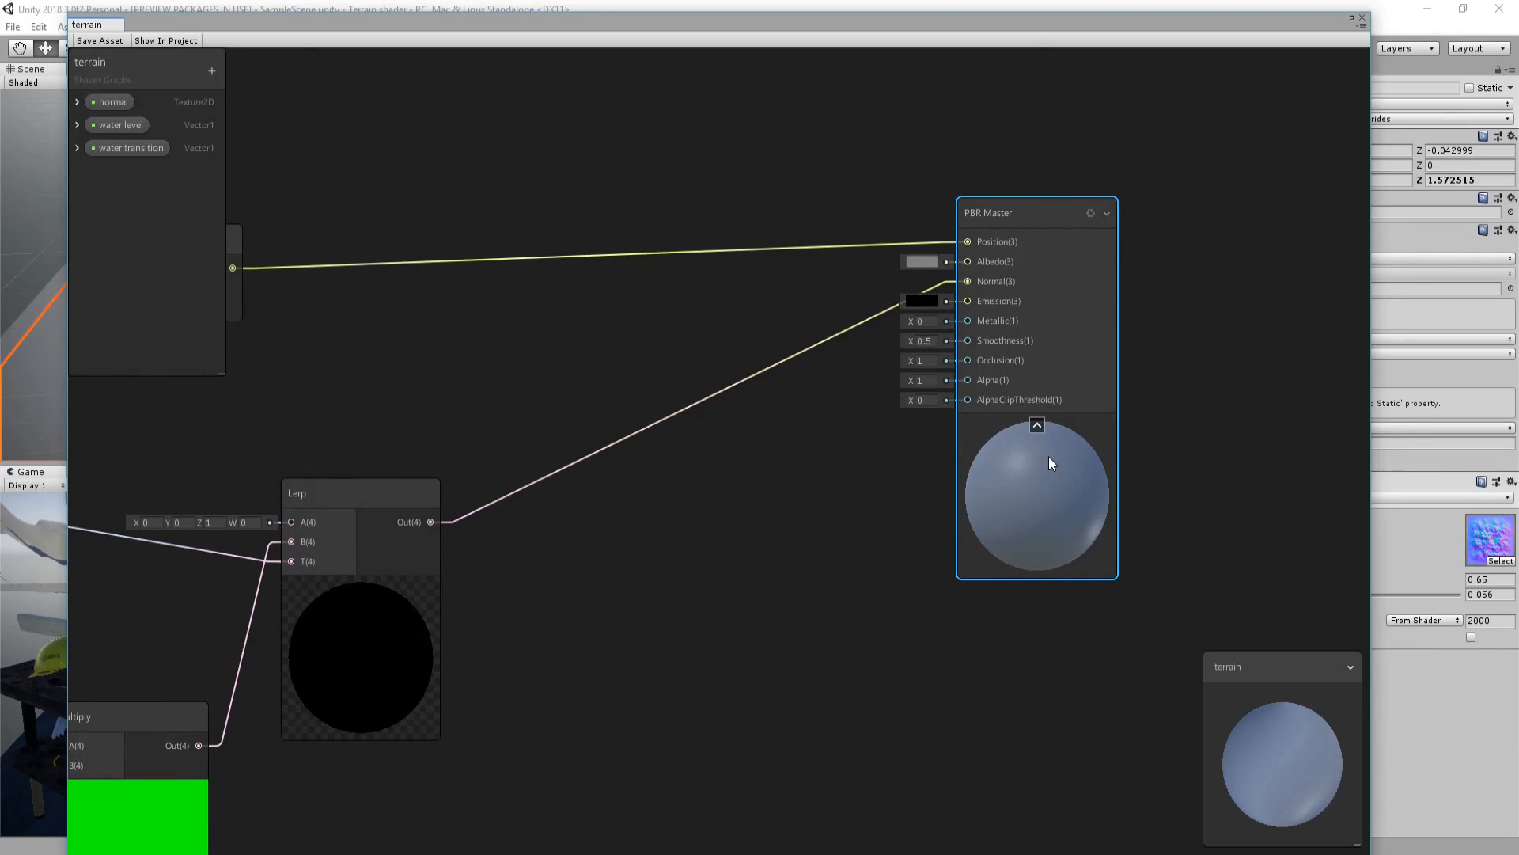
- Duplicate the normal Lerp node and place the copy between it and PBR Master
right_click(697, 489)
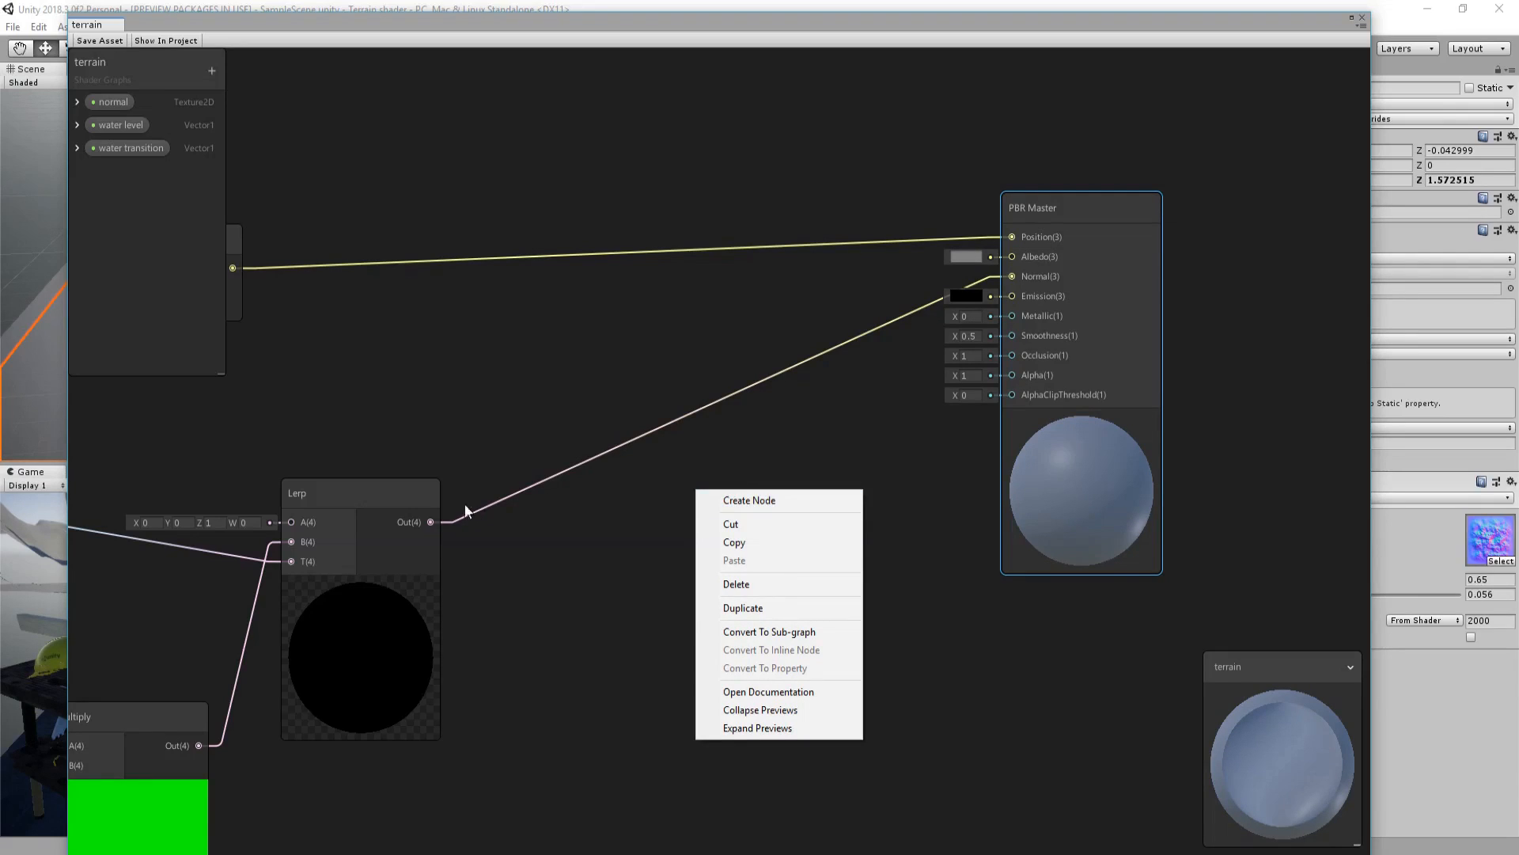
click(355, 495)
key(ctrl+d)
drag(388, 511, 851, 463)
- Connect Smoothstep's output to the duplicated Lerp's T input and reposition the copy near PBR Master
middle_drag(431, 525, 997, 502)
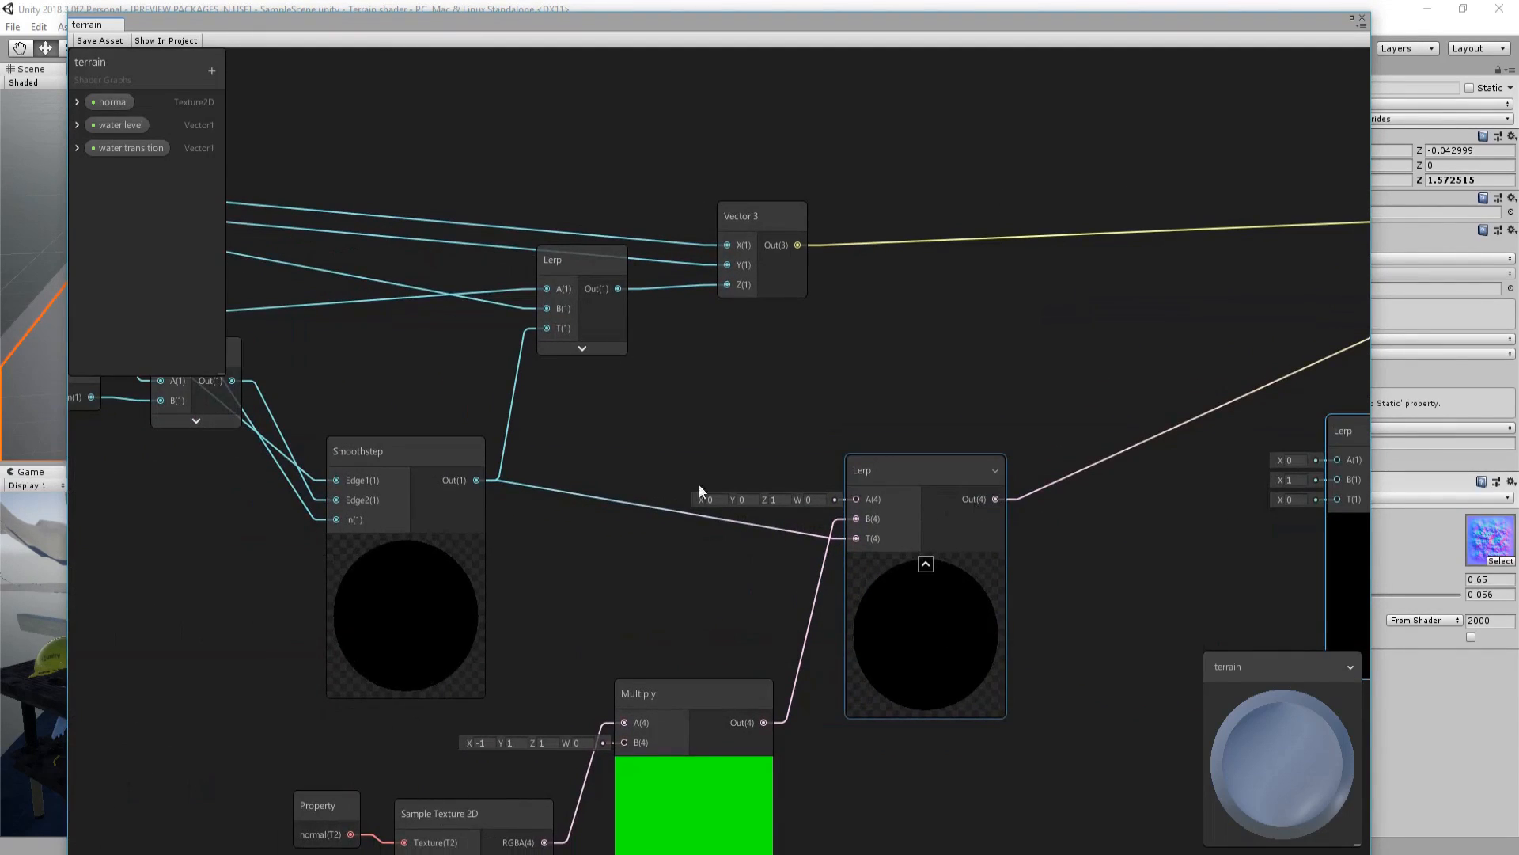
middle_drag(536, 488, 416, 459)
drag(363, 448, 1217, 470)
middle_drag(995, 563, 603, 631)
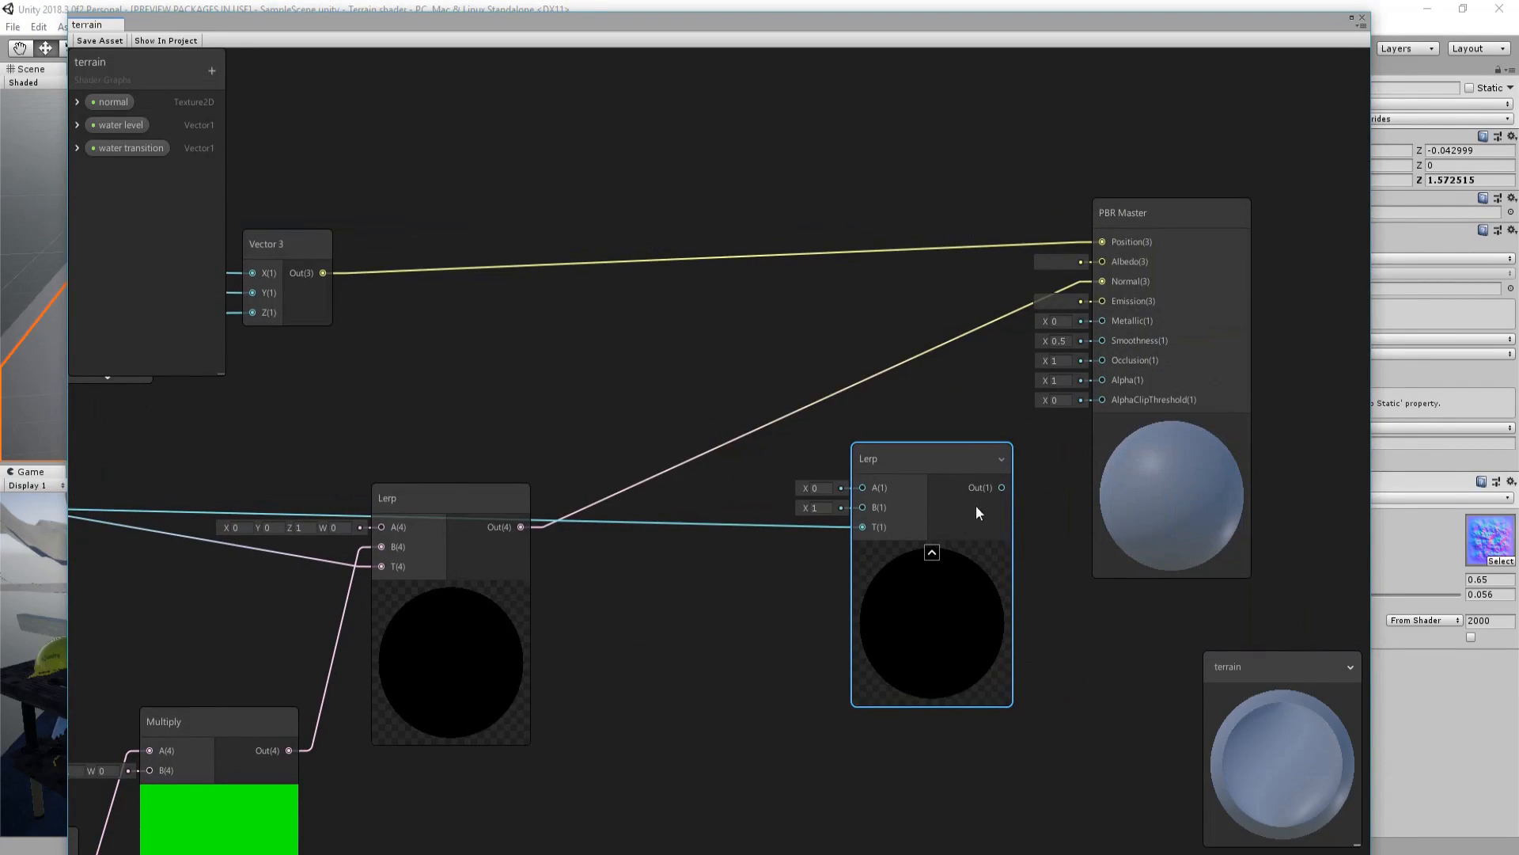
drag(932, 463, 913, 437)
middle_drag(921, 465, 751, 537)
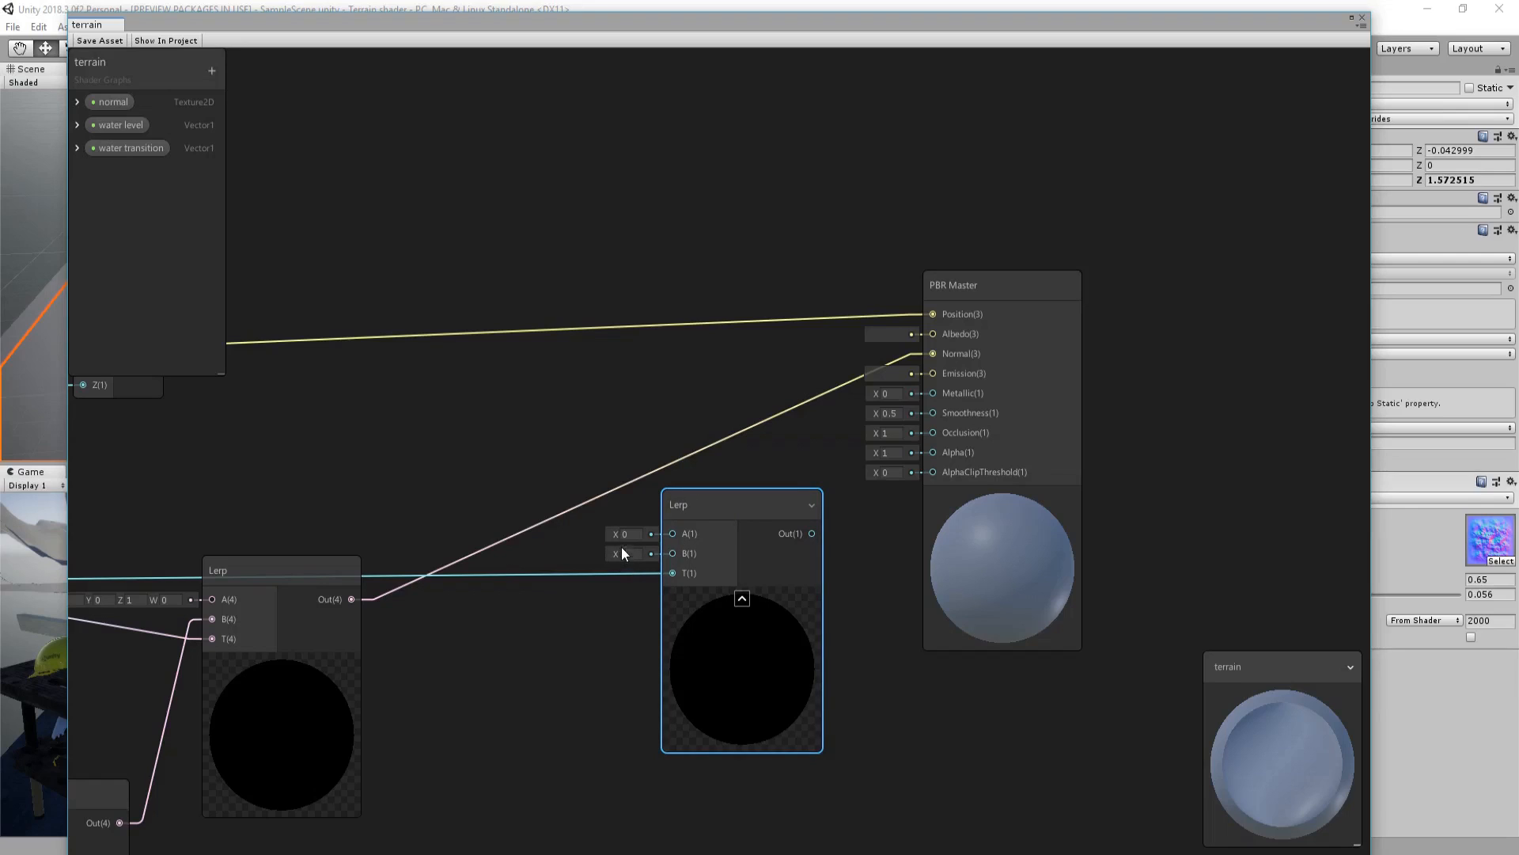
- Connect the duplicated Lerp's output to PBR Master's Smoothness, set its A input to 1 and B to 0, and save the shader asset
drag(753, 511, 933, 412)
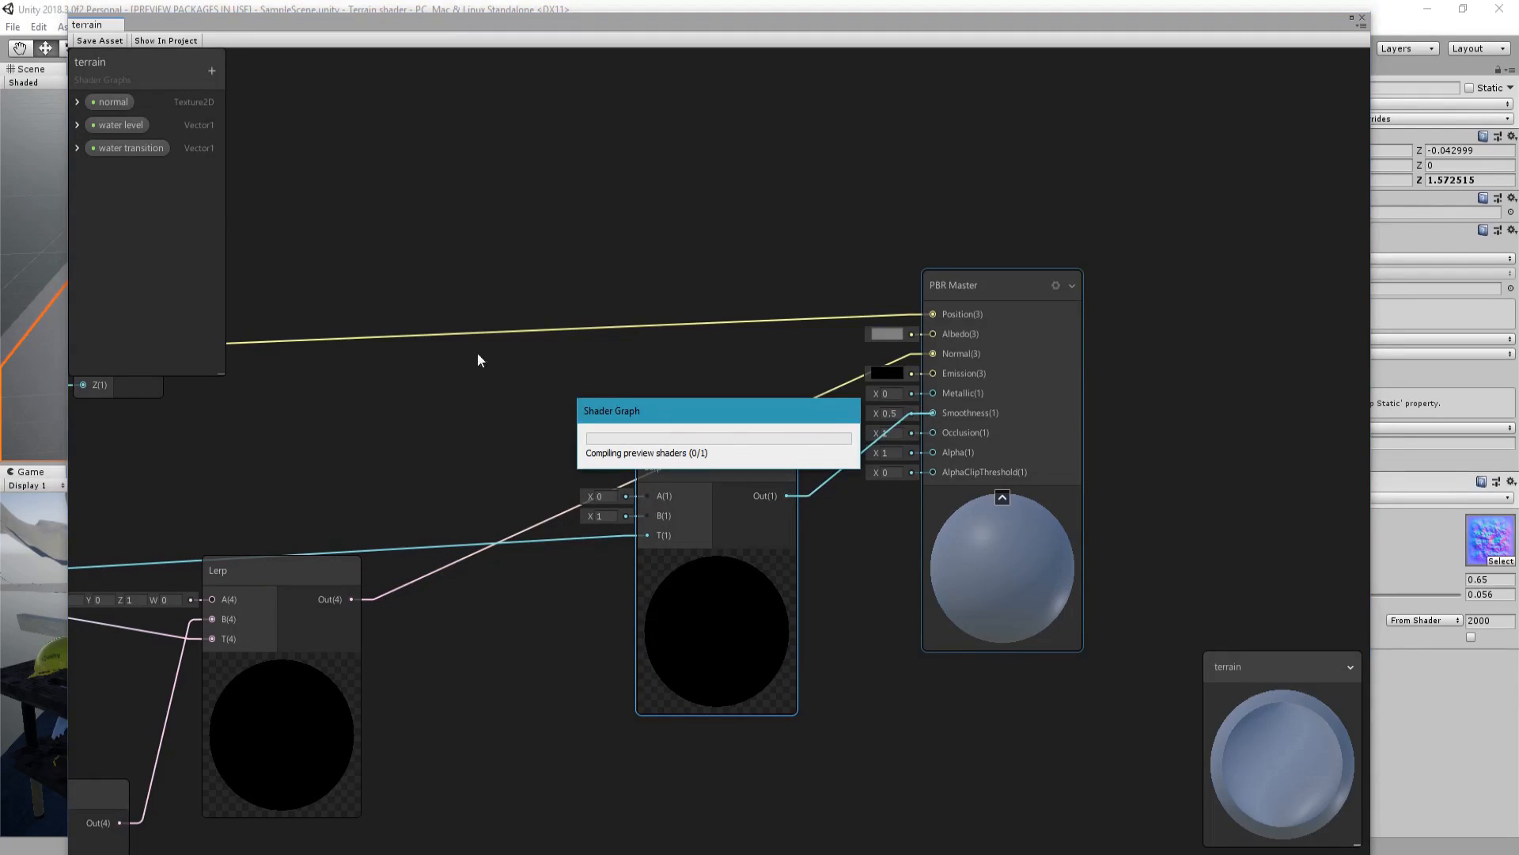
click(91, 41)
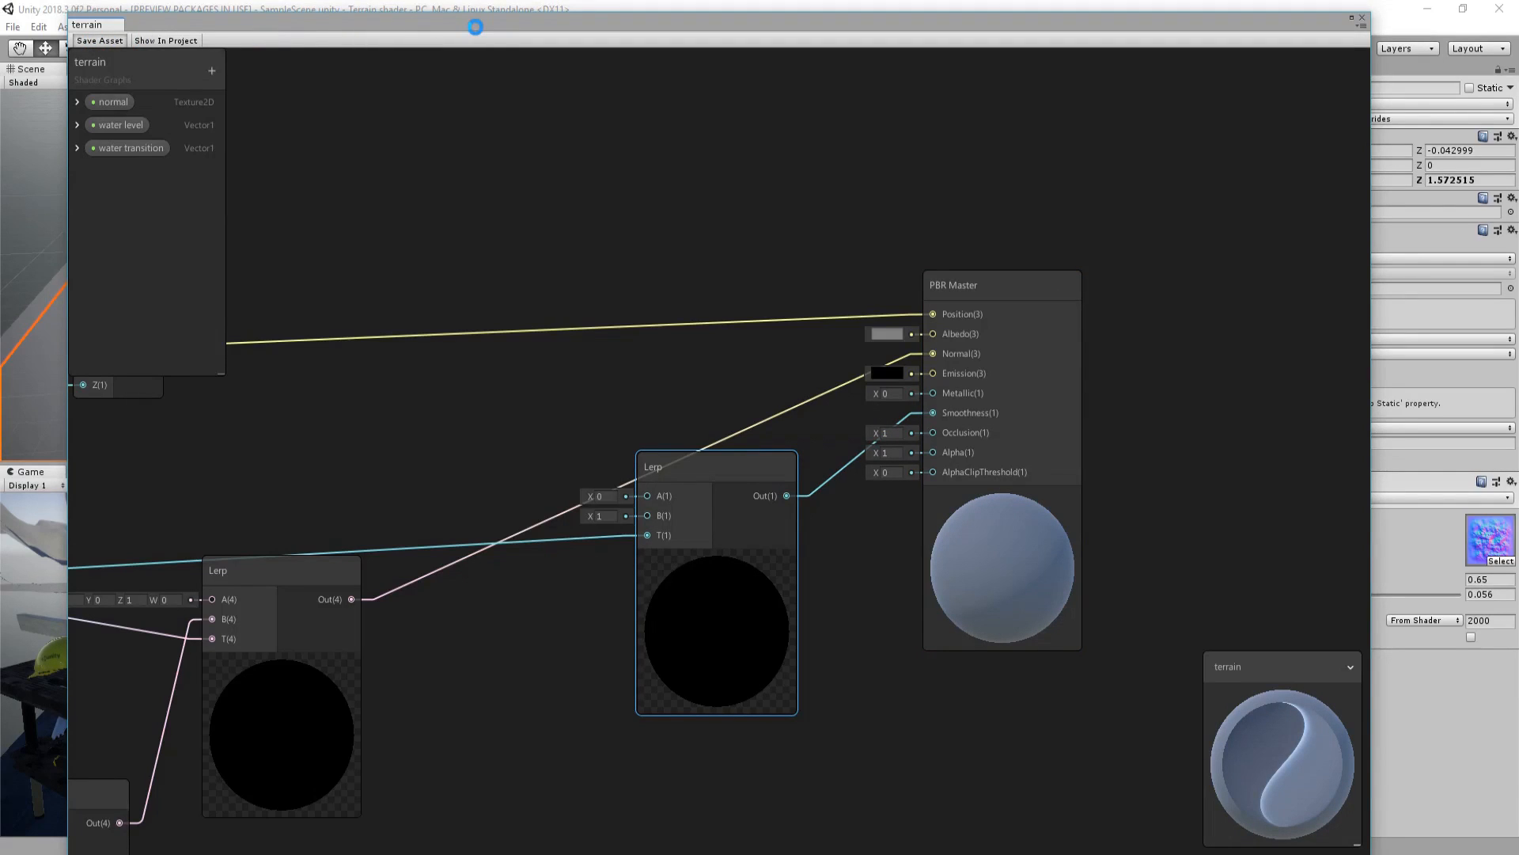
drag(475, 27, 505, 12)
click(585, 504)
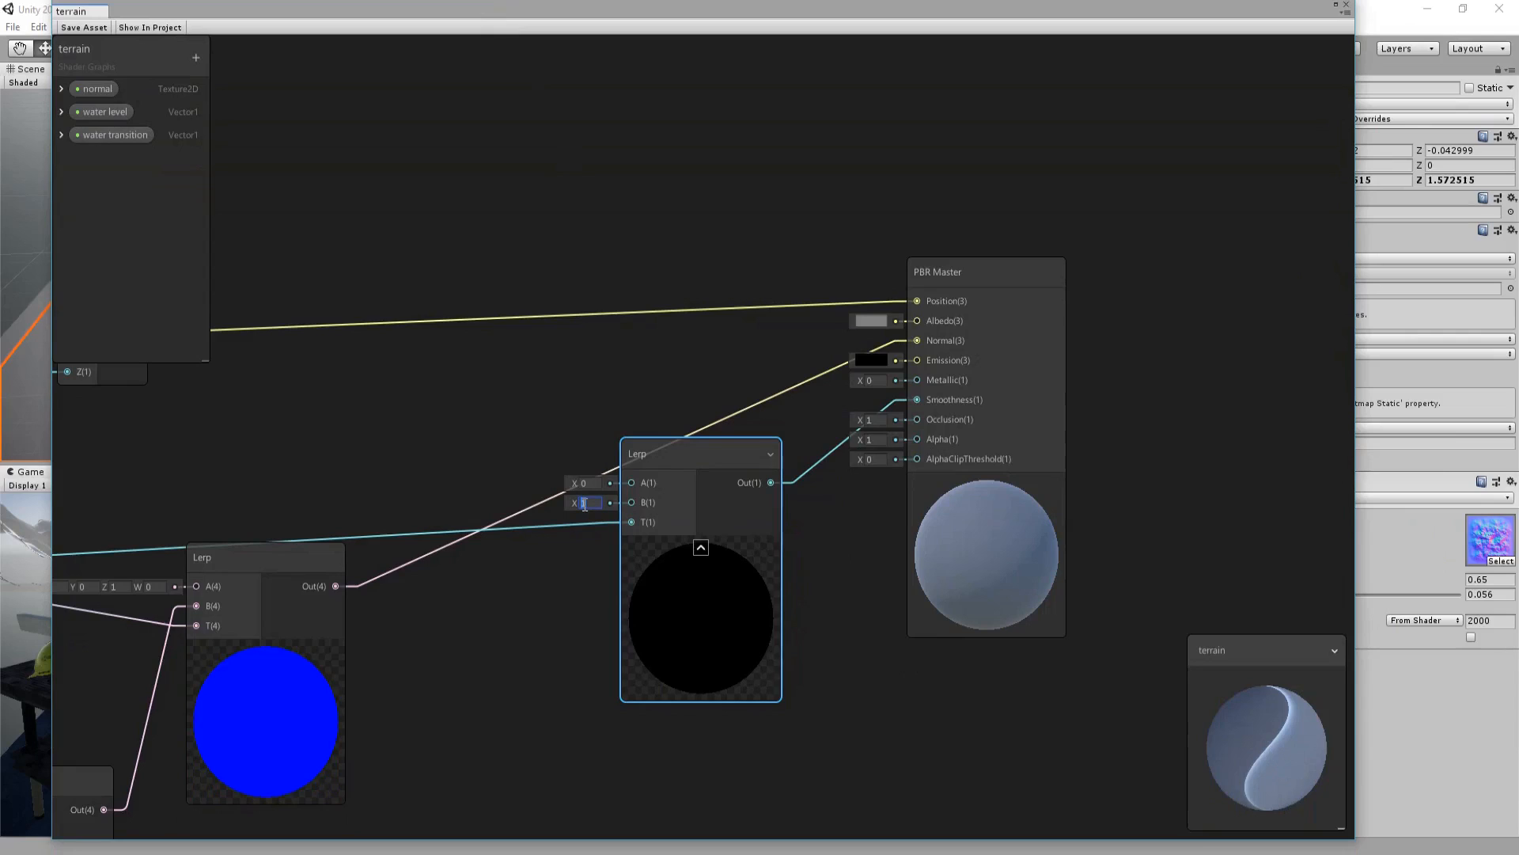
text(0)
click(583, 483)
text(1)
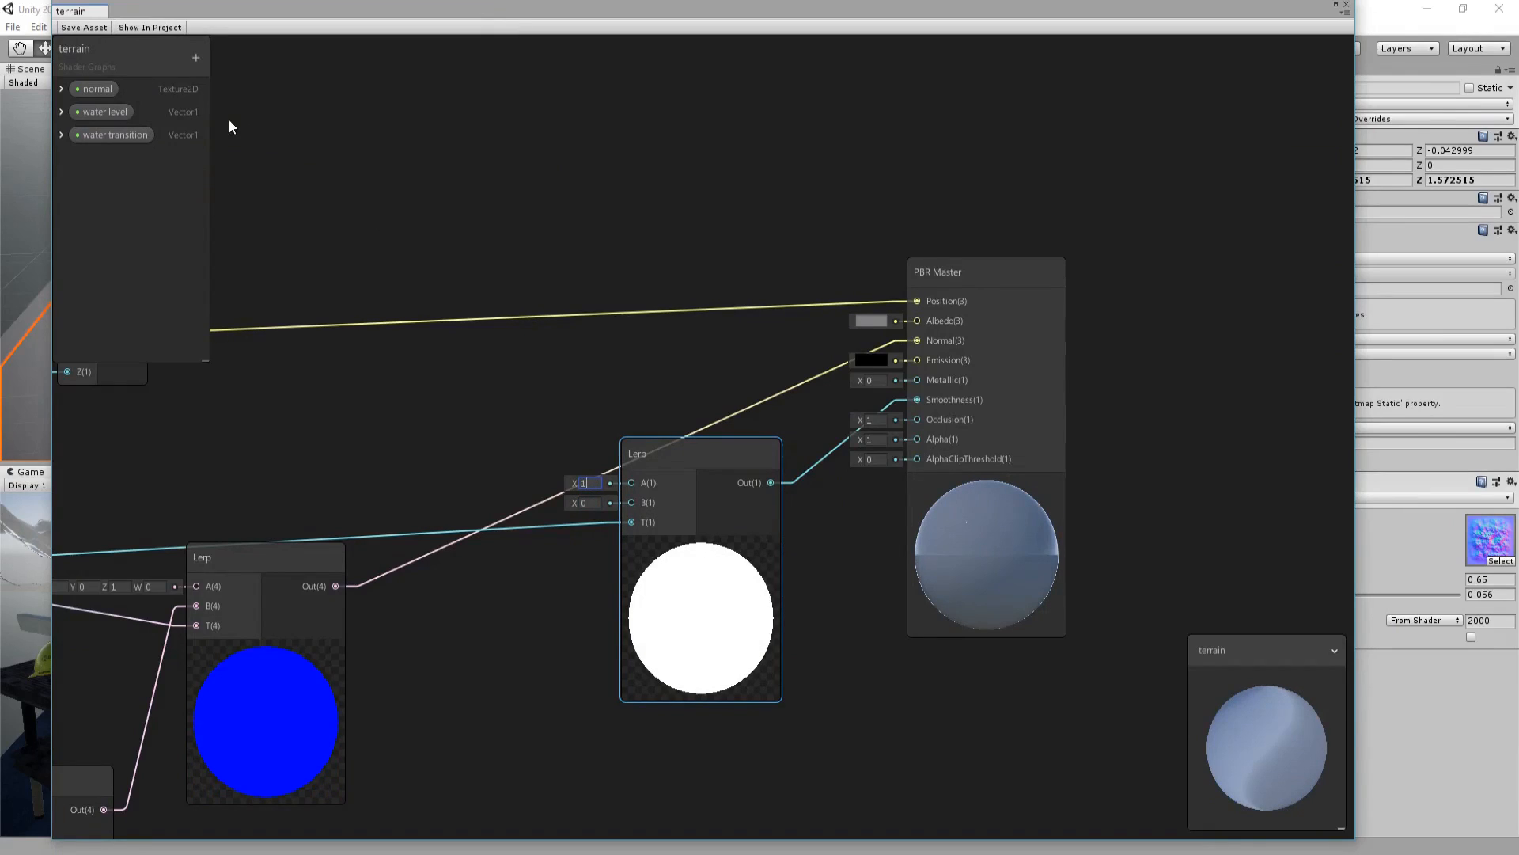
click(94, 28)
- Uncover the Scene view behind the shader graph window and inspect the terrain's land and water surfaces
drag(396, 9, 397, 777)
right_drag(330, 328, 590, 334)
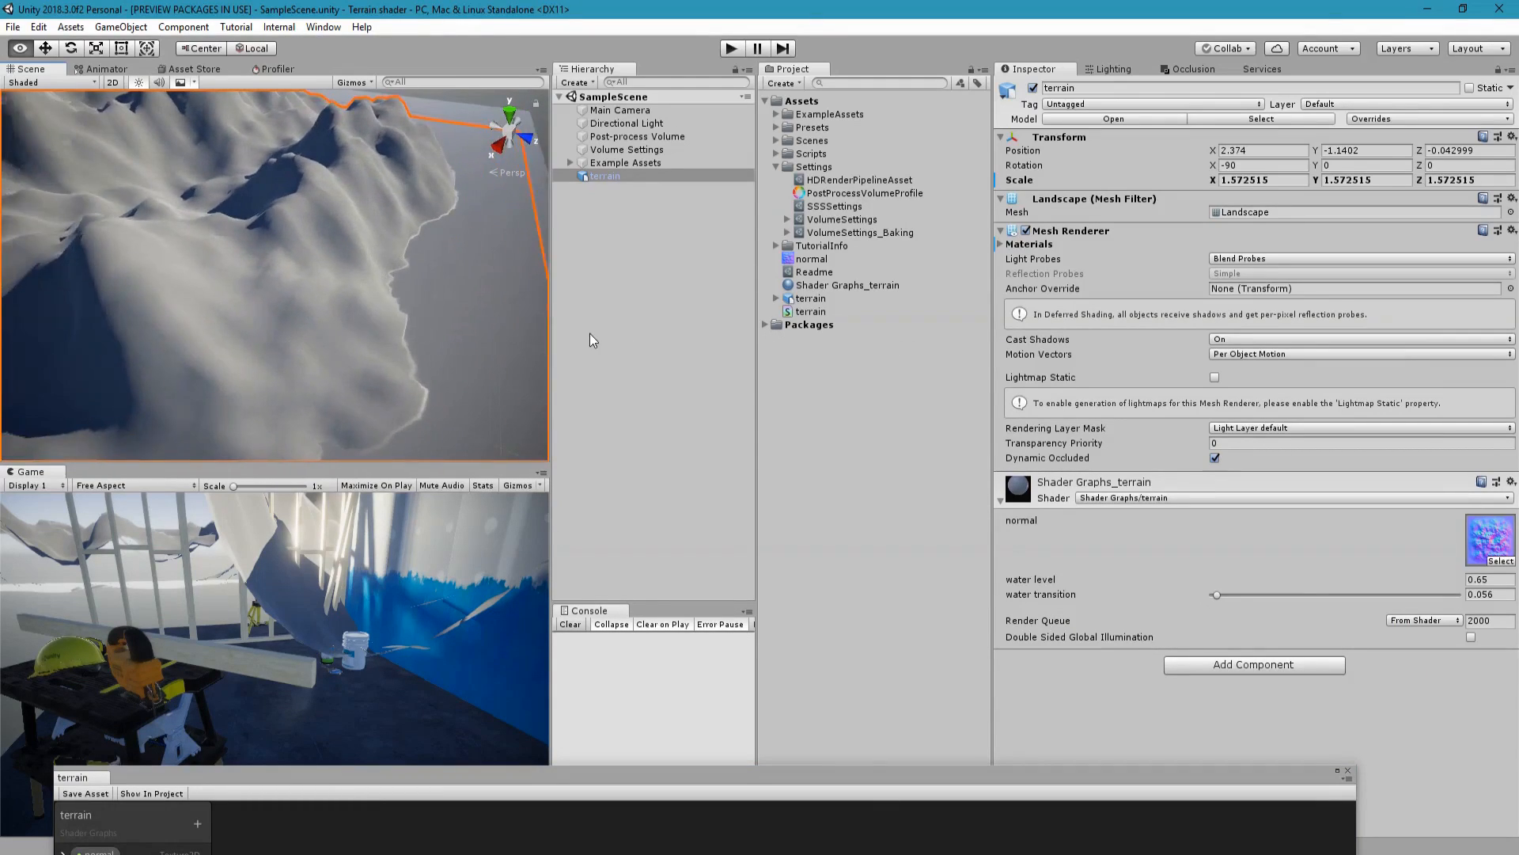
key(f)
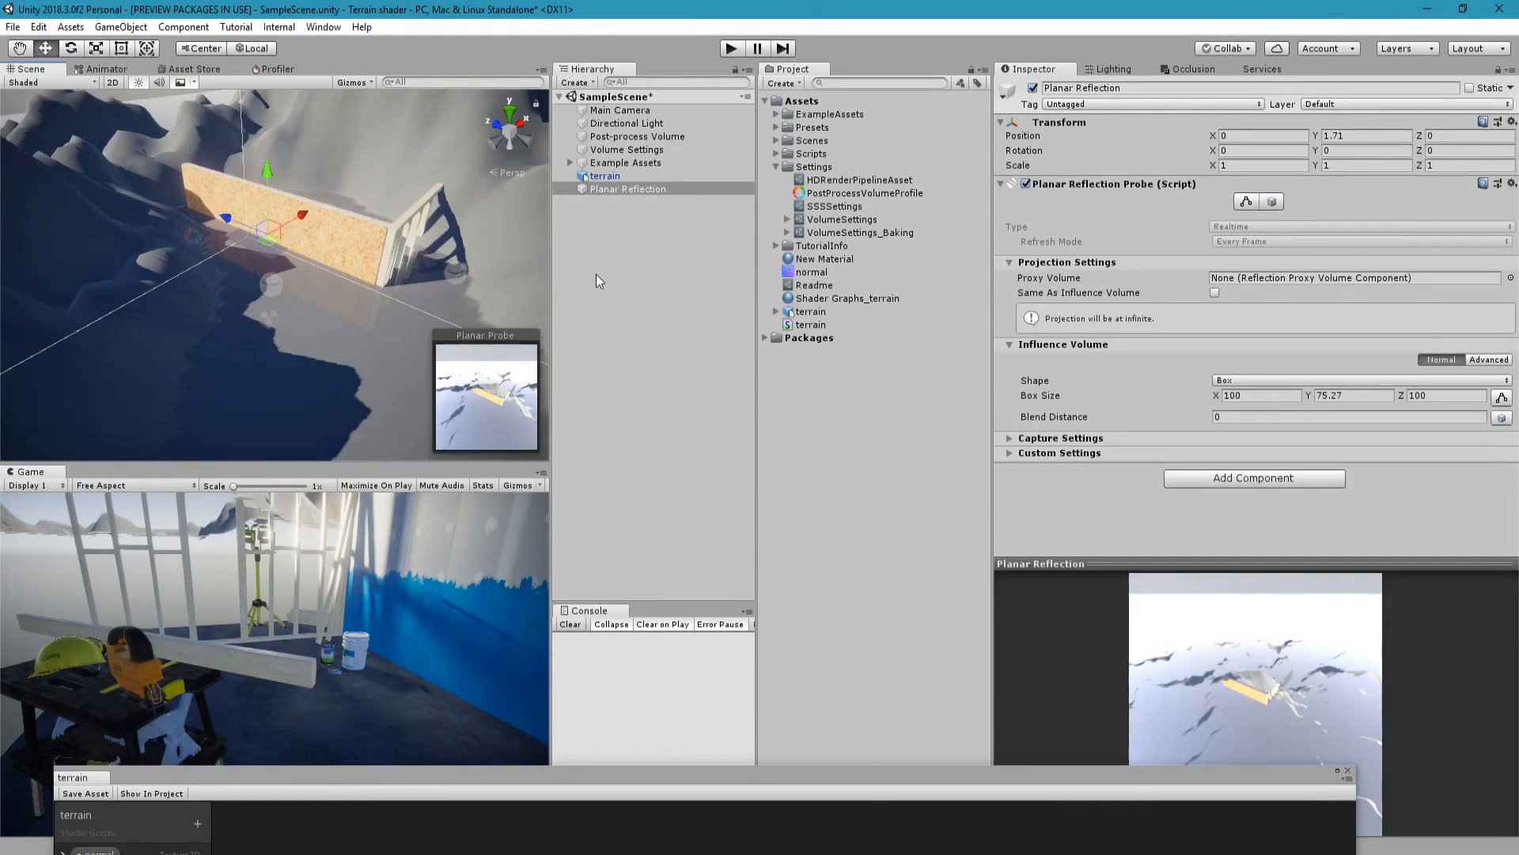
click(596, 274)
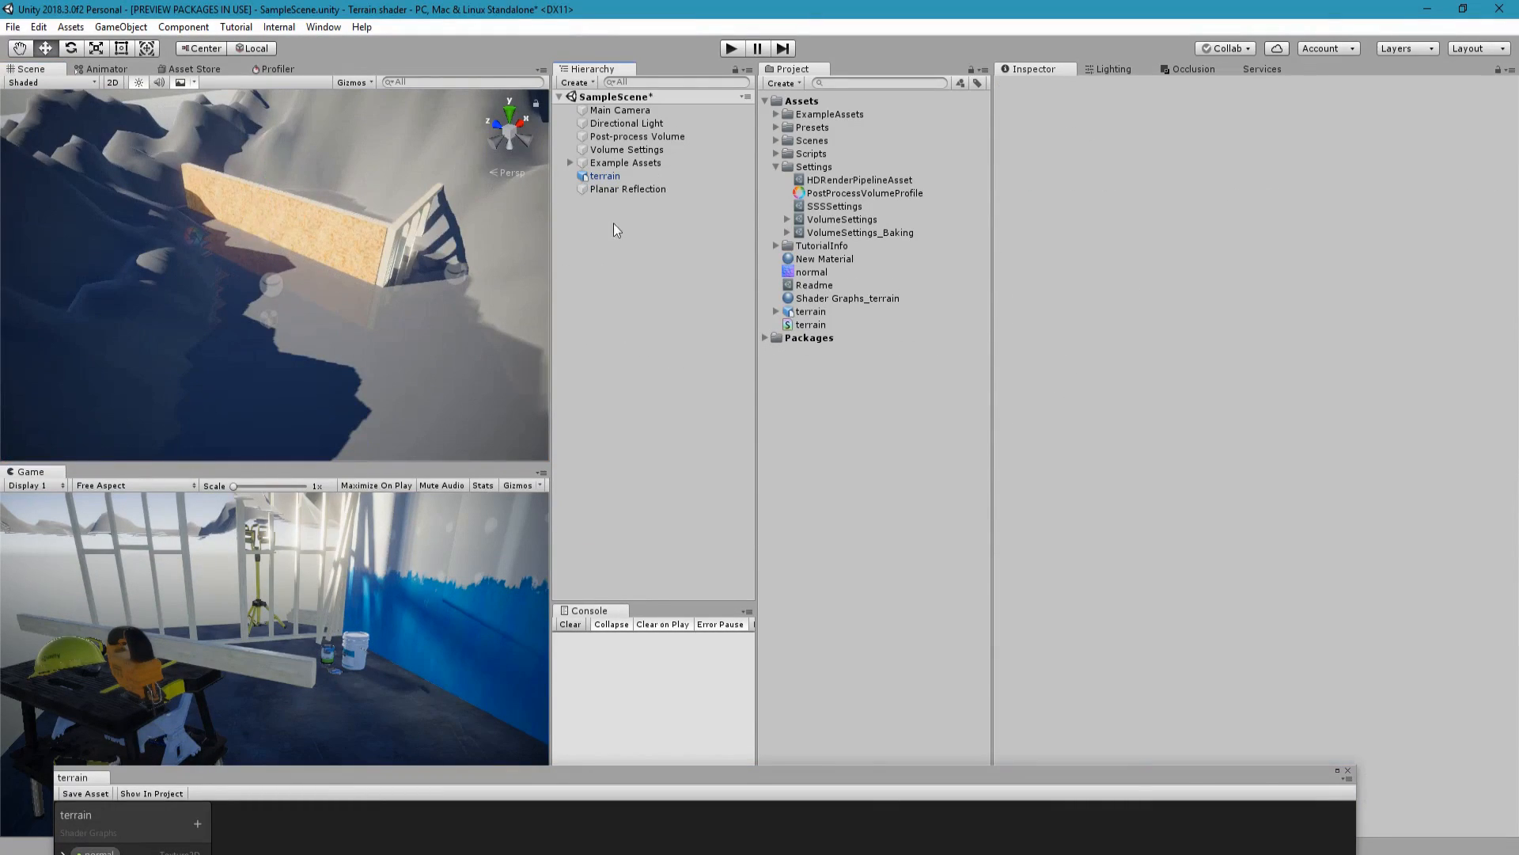
- Try the Sphere shape and Advanced mode on the Planar Reflection probe's influence volume, and restore Box and Normal
click(615, 189)
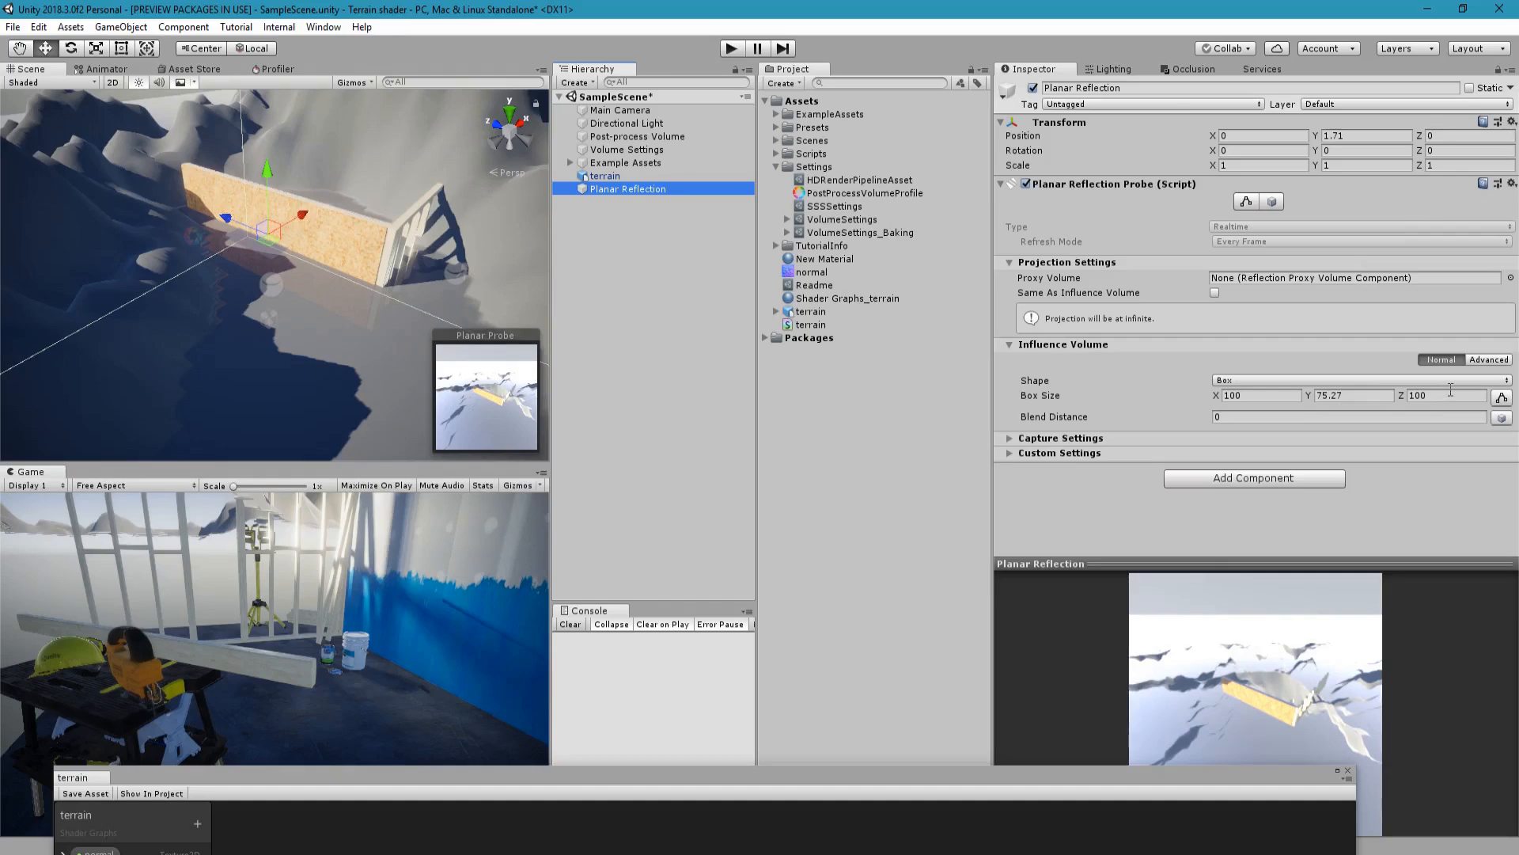
click(1333, 382)
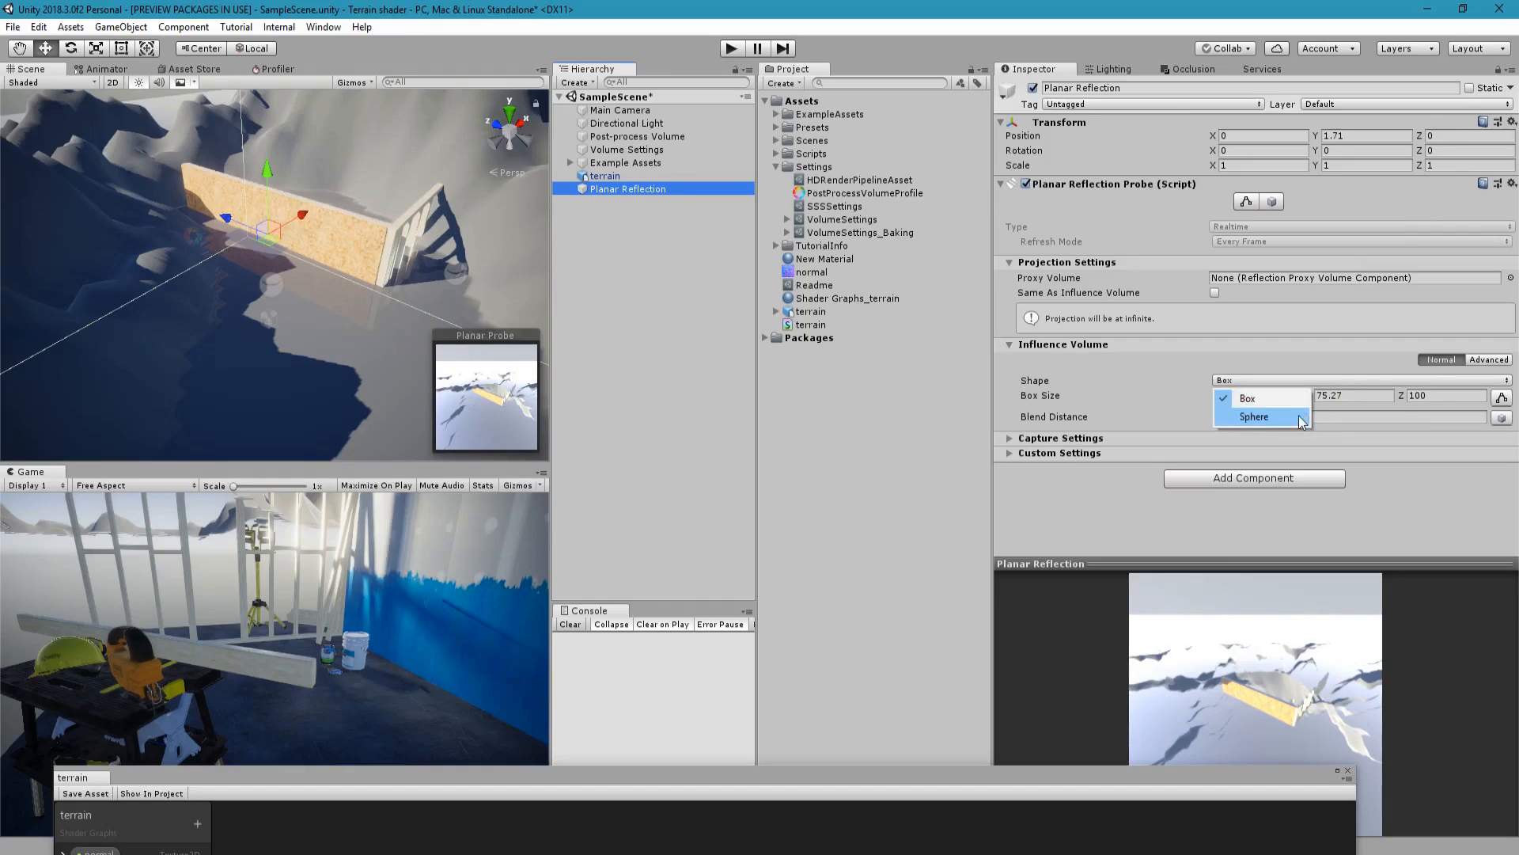
click(1297, 420)
click(1298, 383)
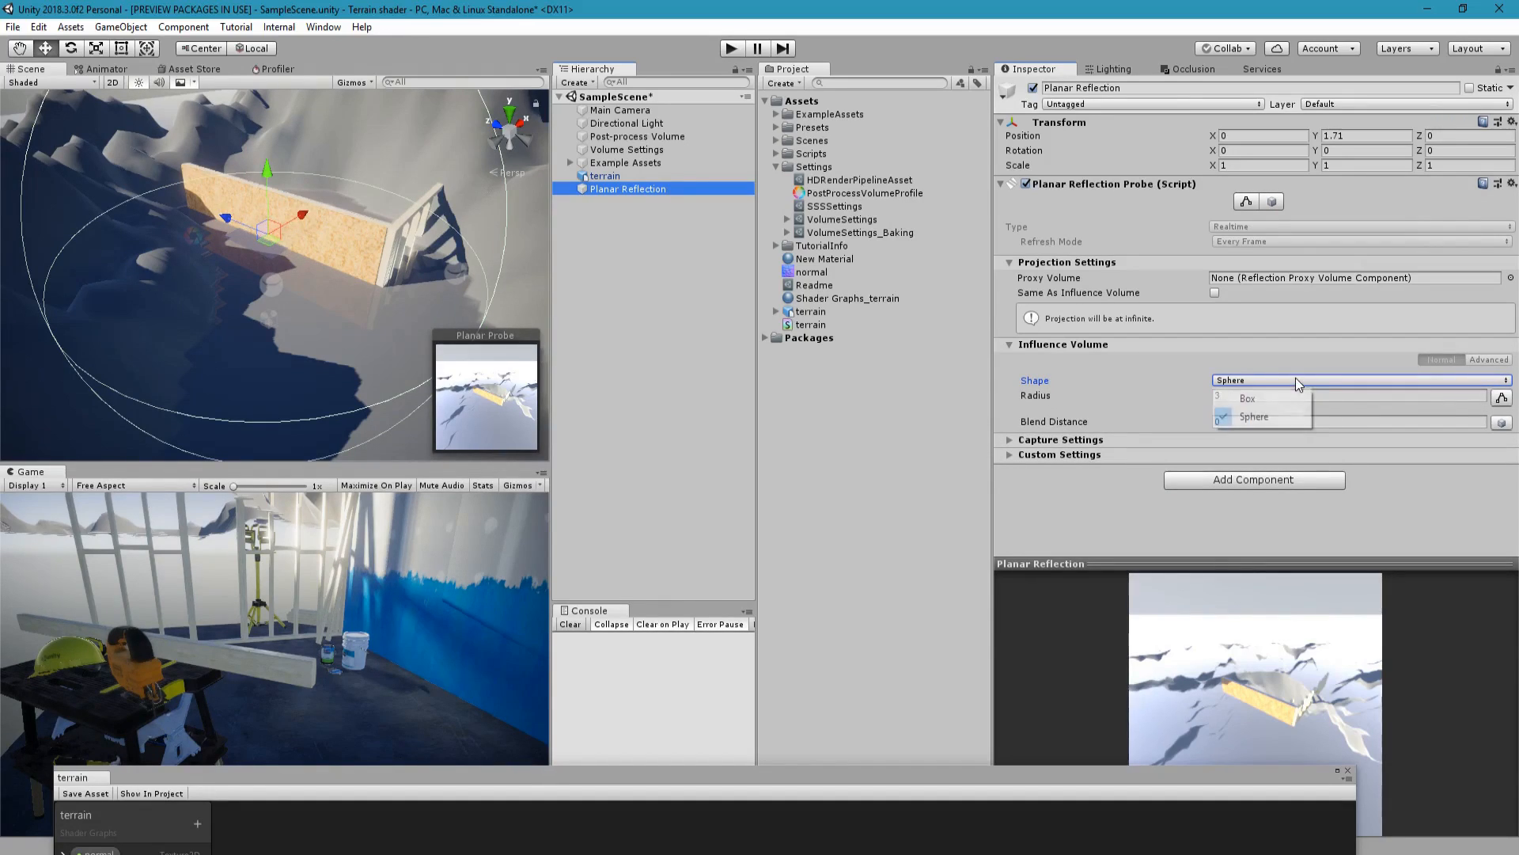
click(1296, 397)
click(1487, 359)
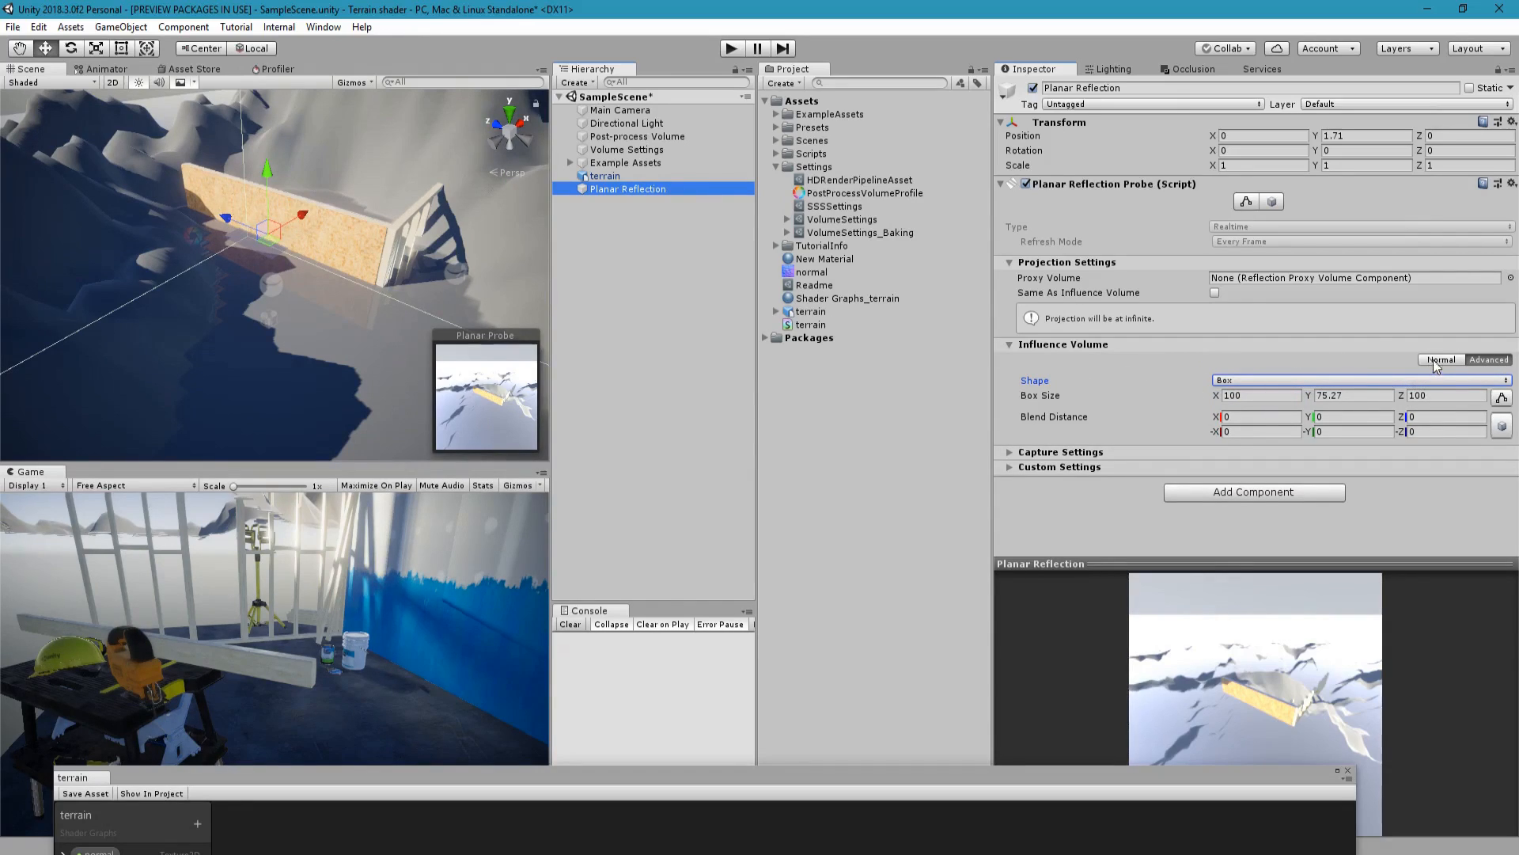
click(1440, 359)
- Raise the Example Assets group above the terrain to a Y position of about 2.63
scroll(339, 339, up, 3)
scroll(338, 339, down, 2)
middle_drag(339, 339, 326, 320)
scroll(326, 320, down, 2)
scroll(326, 317, down, 2)
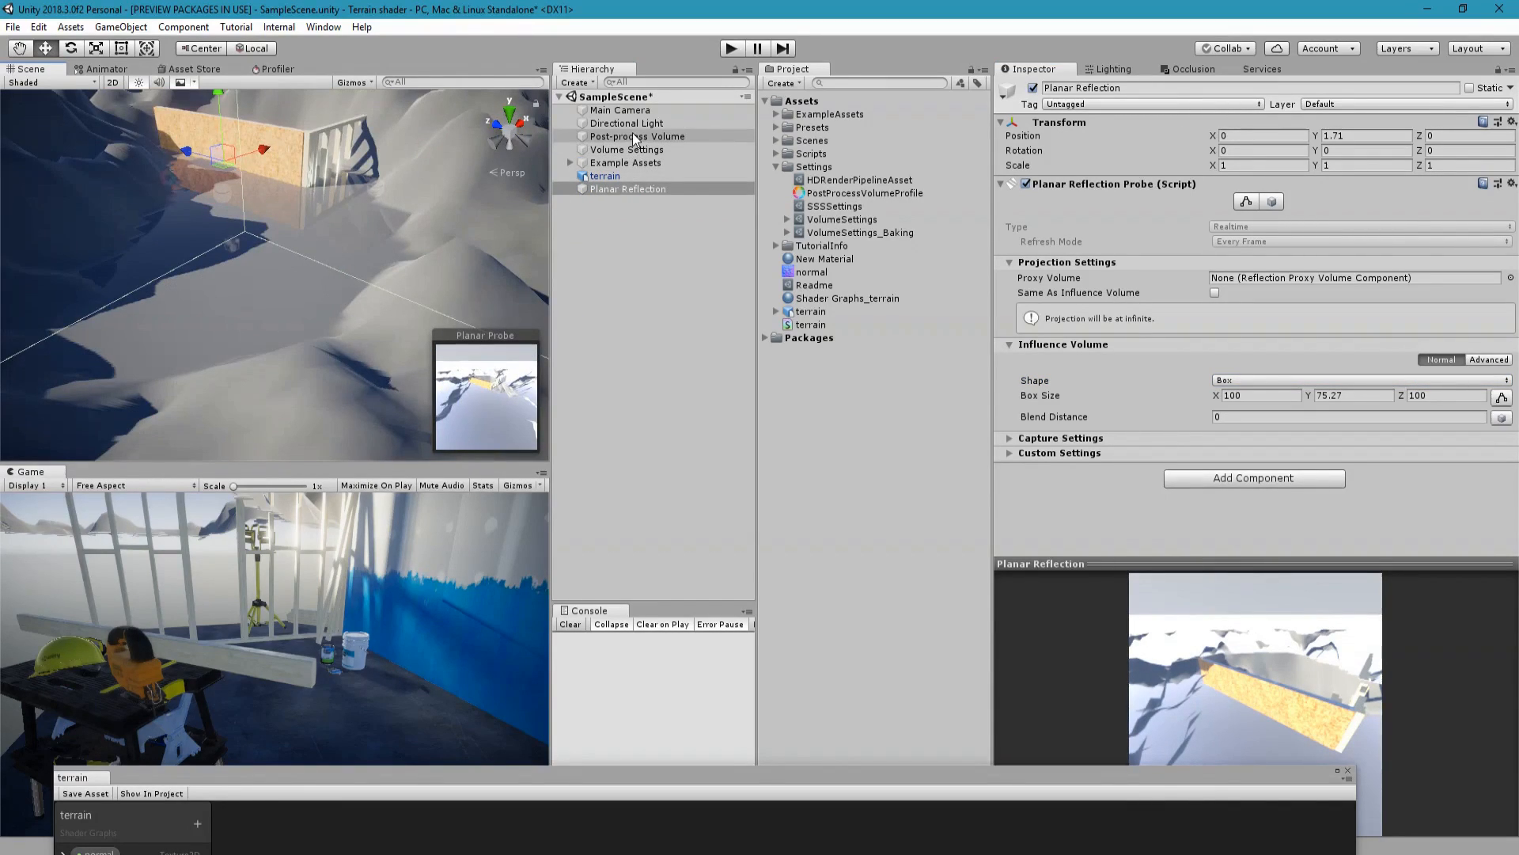
click(625, 164)
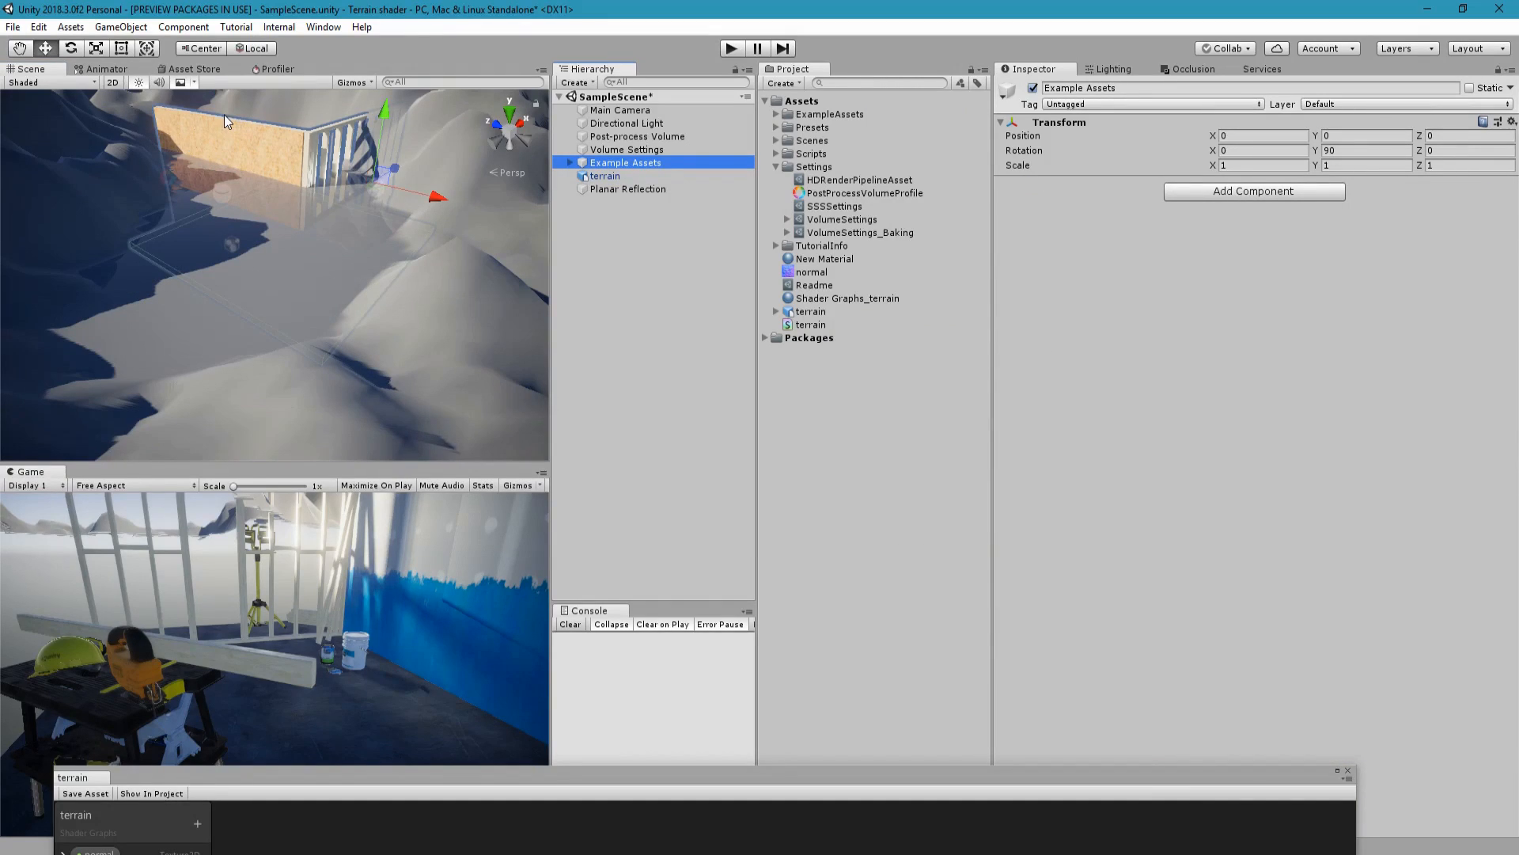
drag(387, 104, 341, 825)
right_drag(263, 391, 309, 328)
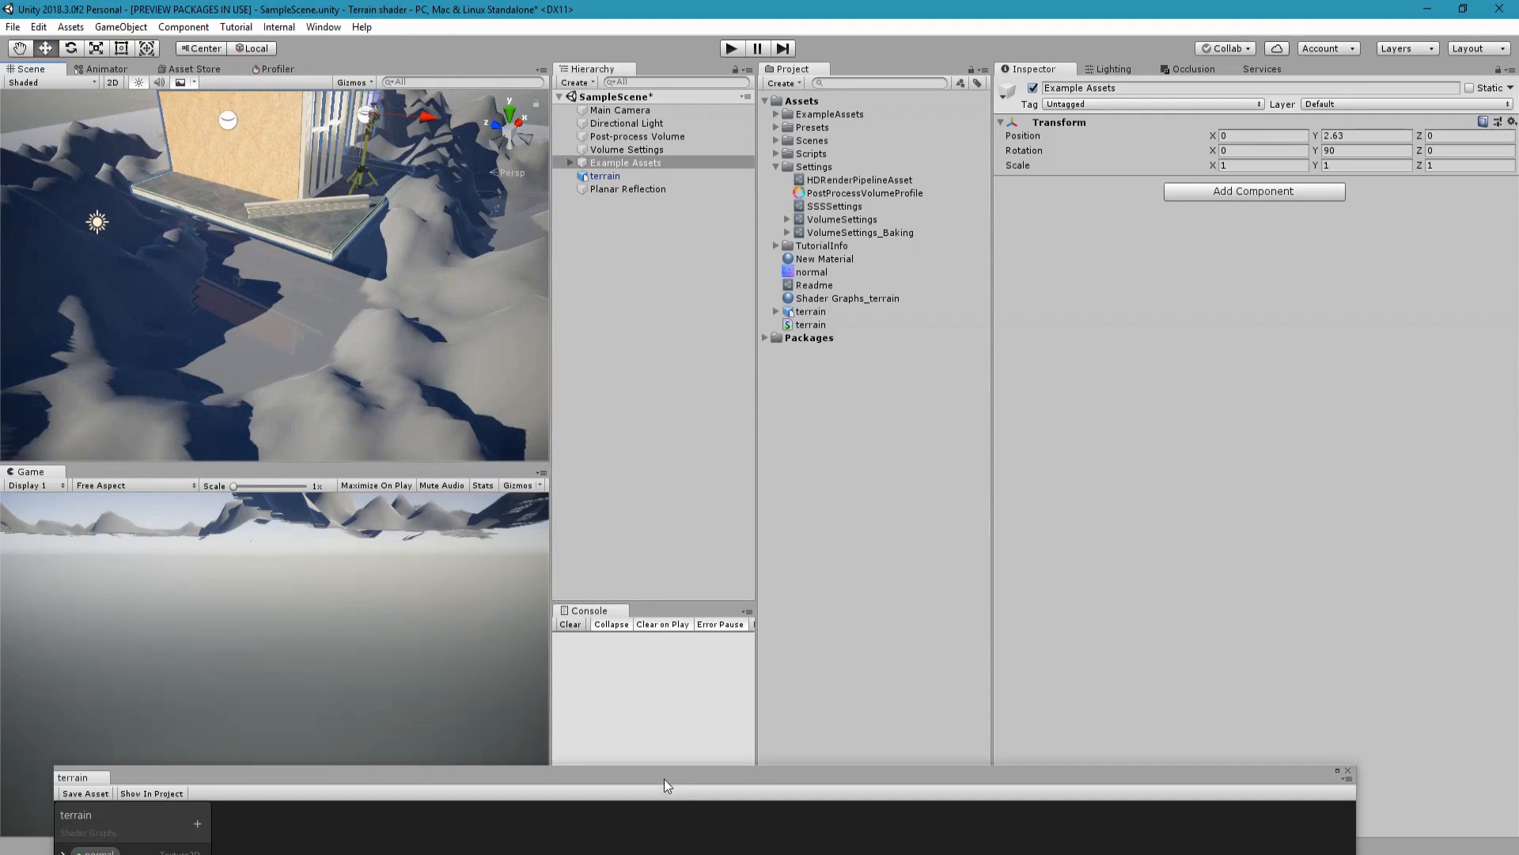
- Bring back the terrain shader graph and collapse the previews of the Multiply and Sample Texture 2D nodes
drag(663, 779, 709, 49)
scroll(744, 653, down, 5)
middle_drag(747, 652, 952, 463)
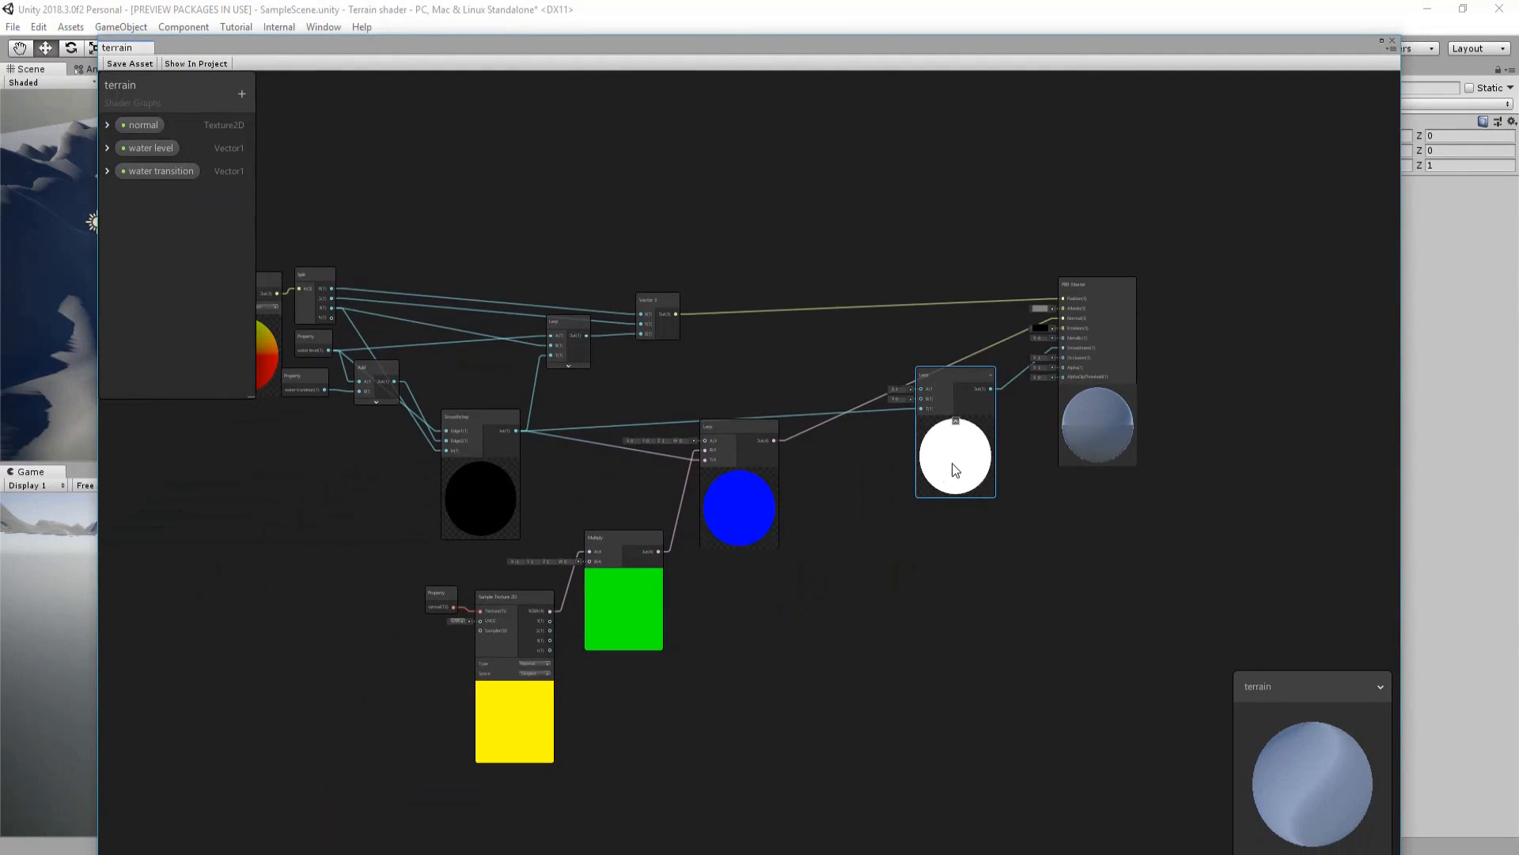
scroll(645, 587, up, 4)
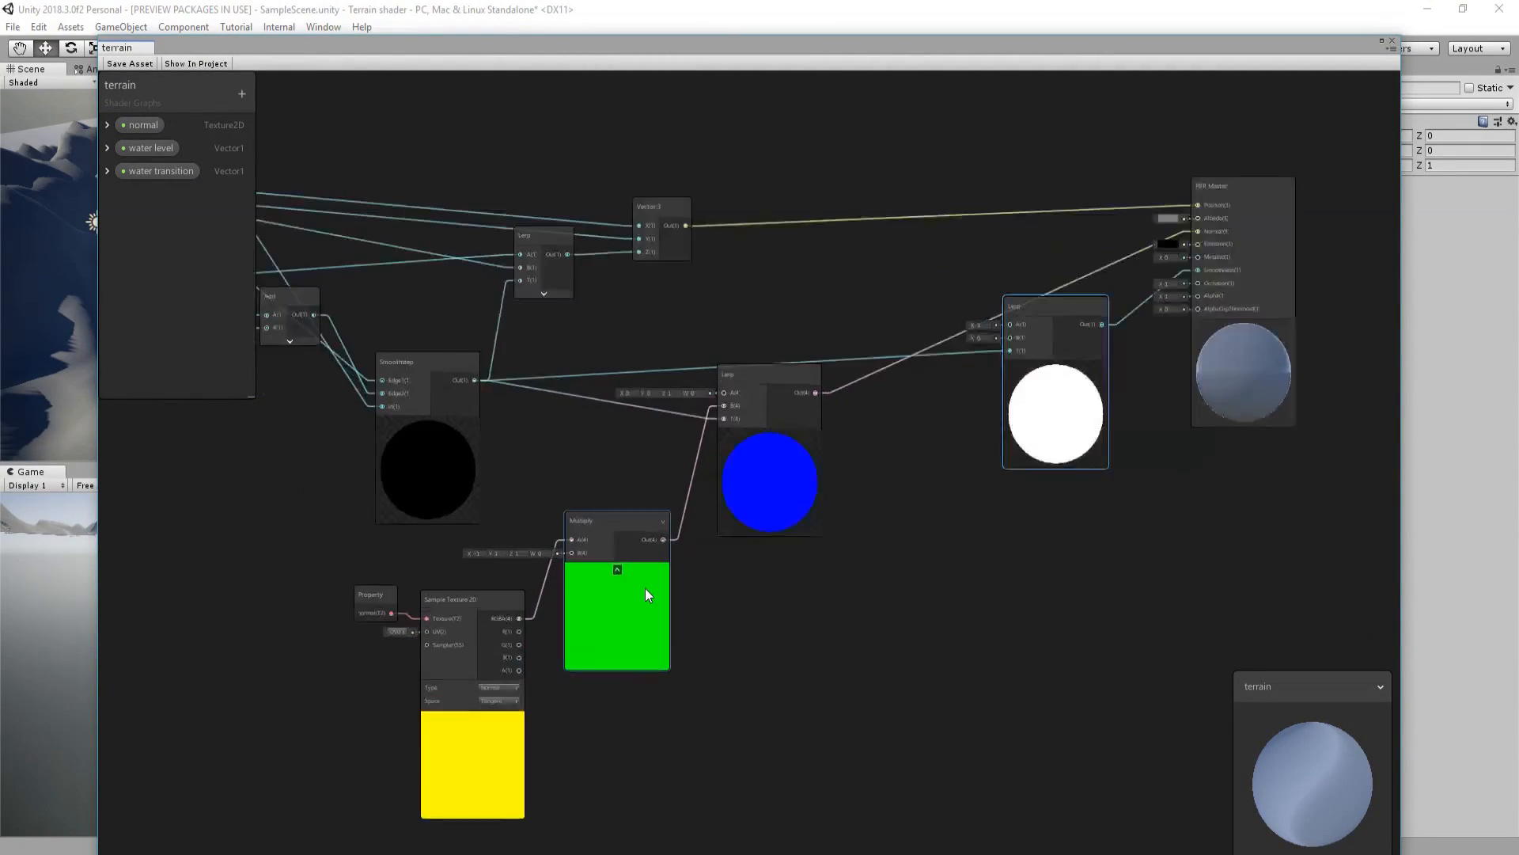
click(608, 563)
click(416, 758)
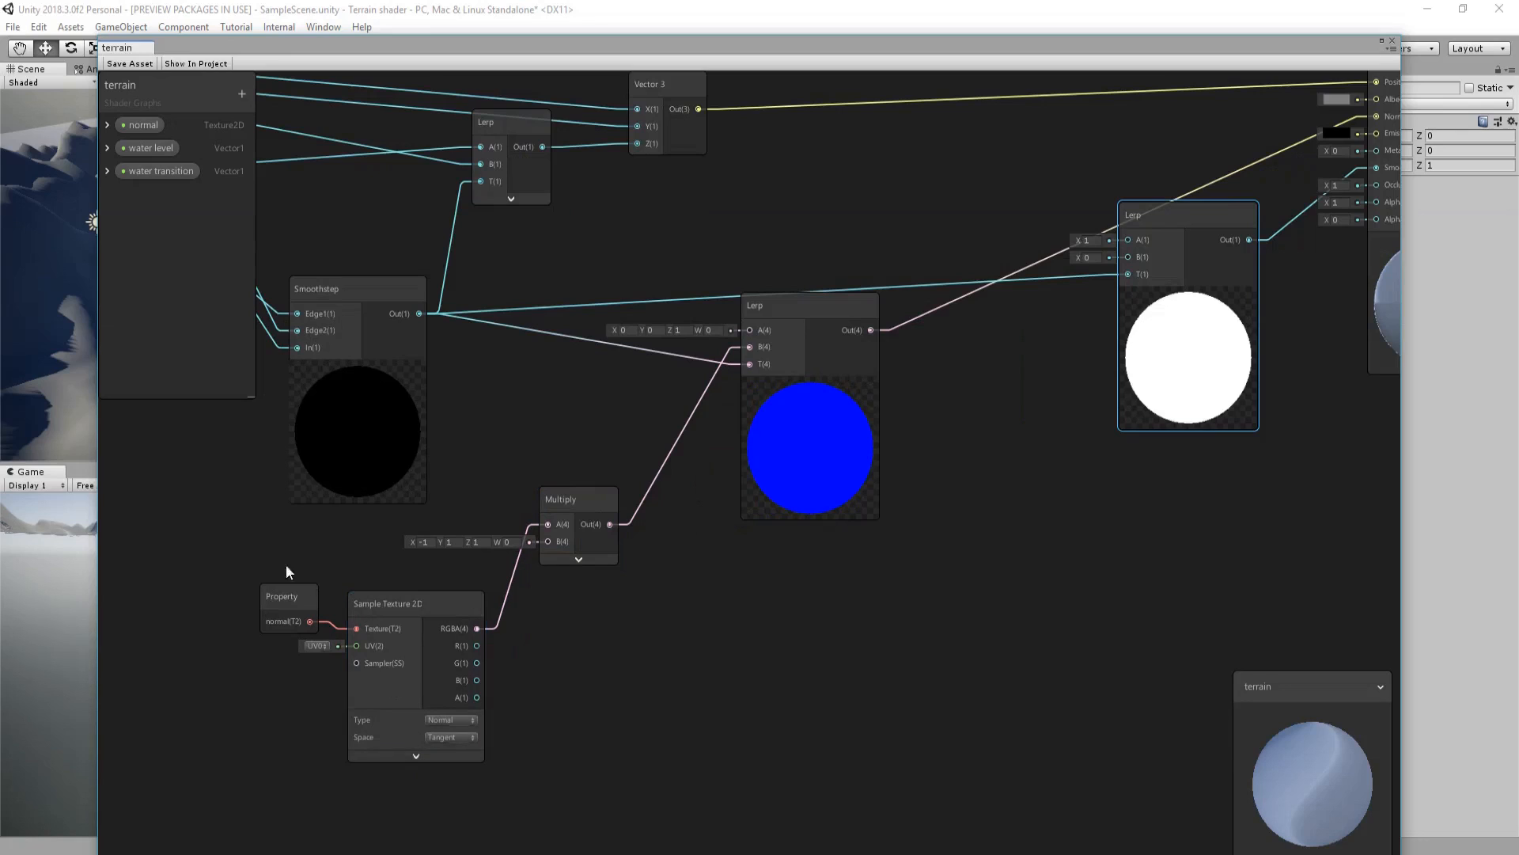
- Move the normal Lerp and Multiply nodes lower in the graph, close to the Sample Texture 2D node
drag(780, 404, 711, 576)
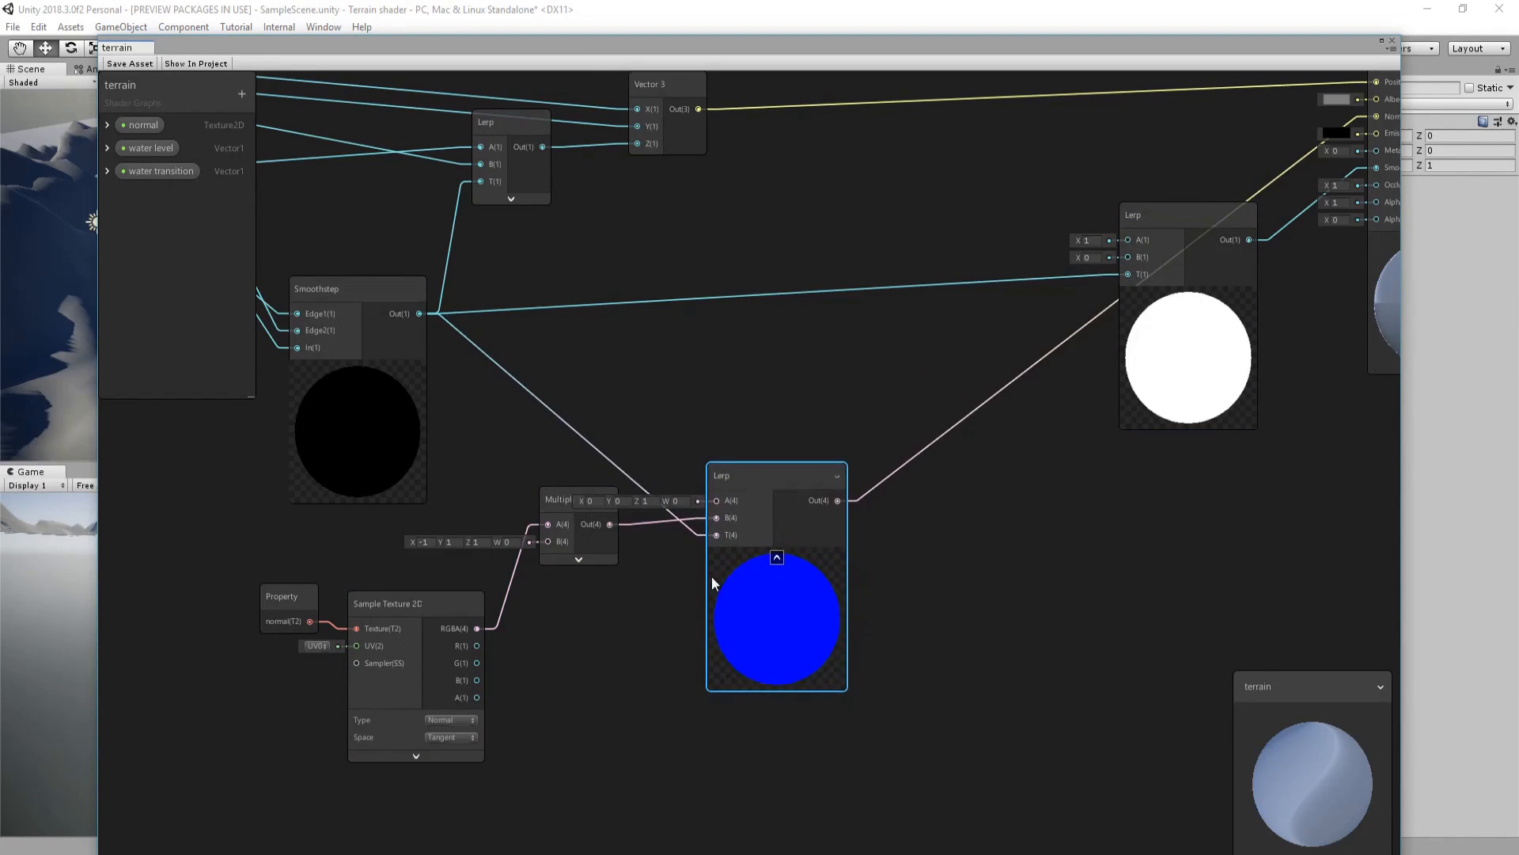
drag(549, 501, 576, 543)
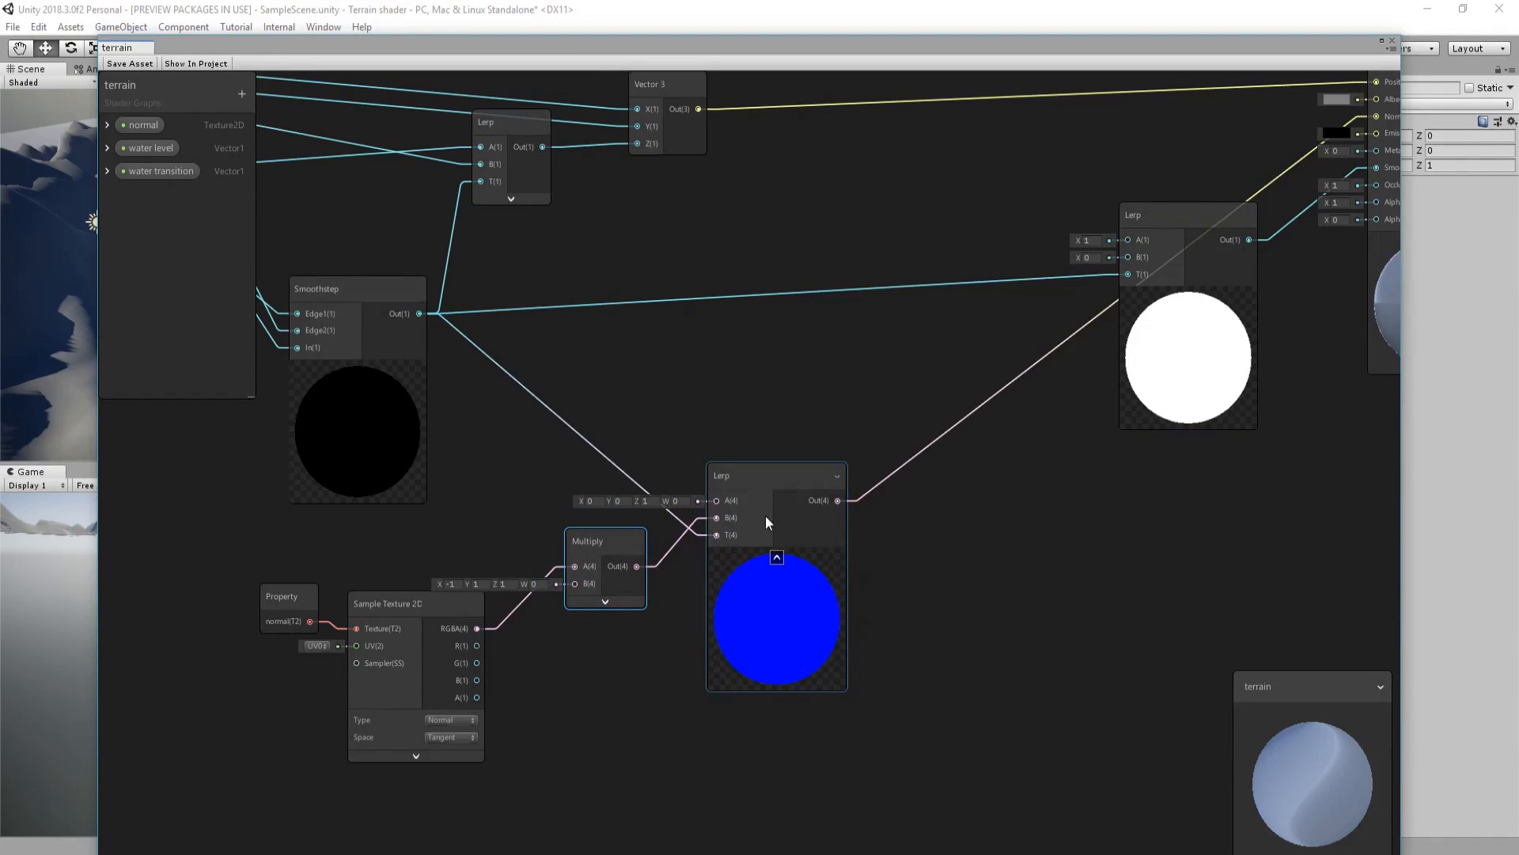
drag(776, 530, 776, 599)
- Add a Vector1 property named "water smoothness" in Slider mode and place its node beside the Lerp that drives Smoothness
middle_drag(1118, 464, 853, 520)
middle_drag(435, 447, 491, 590)
click(242, 93)
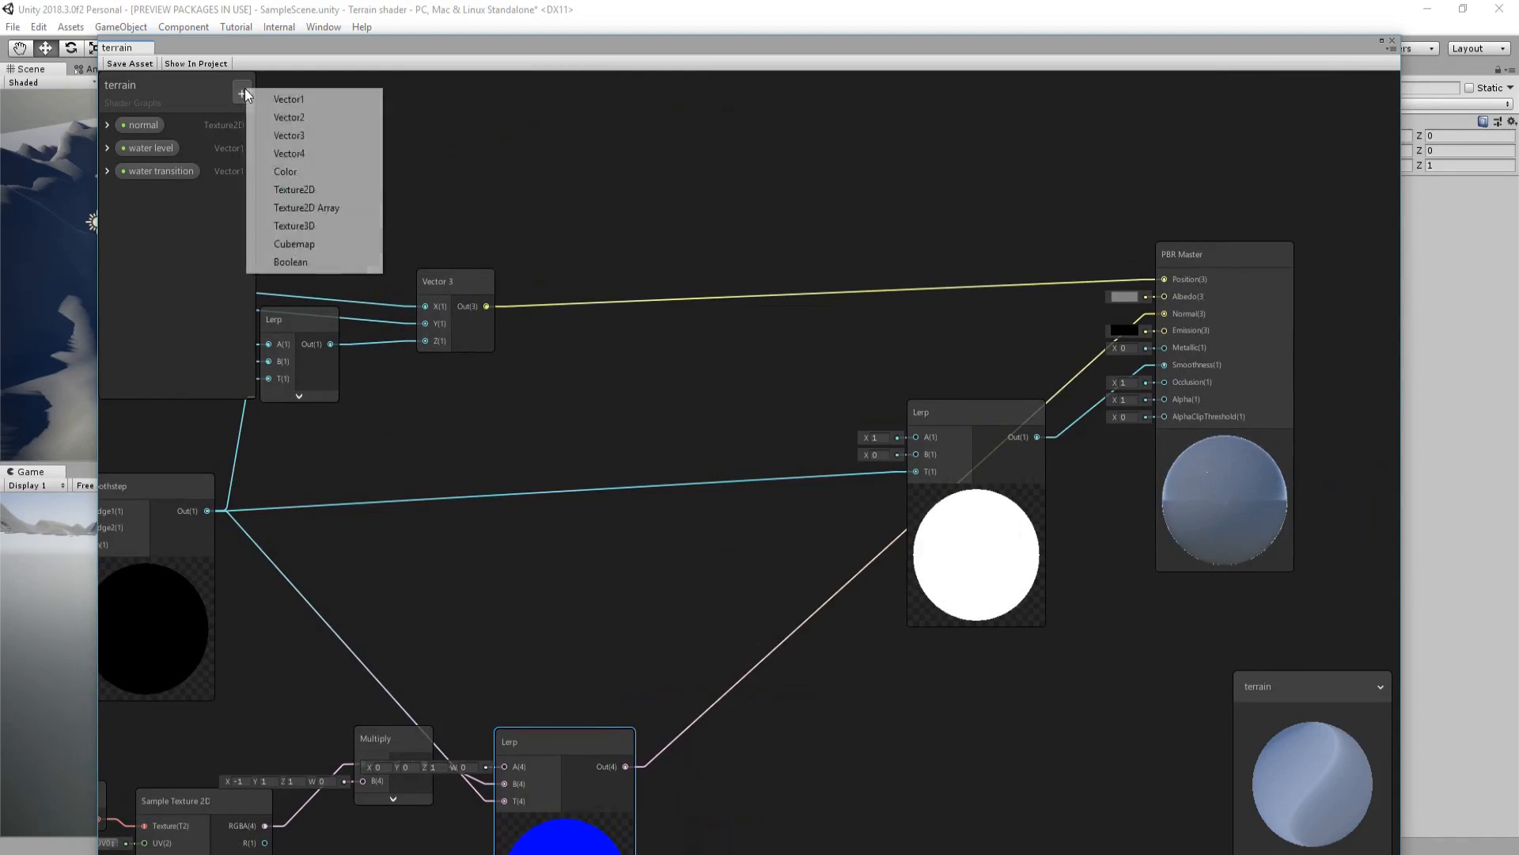
click(254, 97)
text(wat)
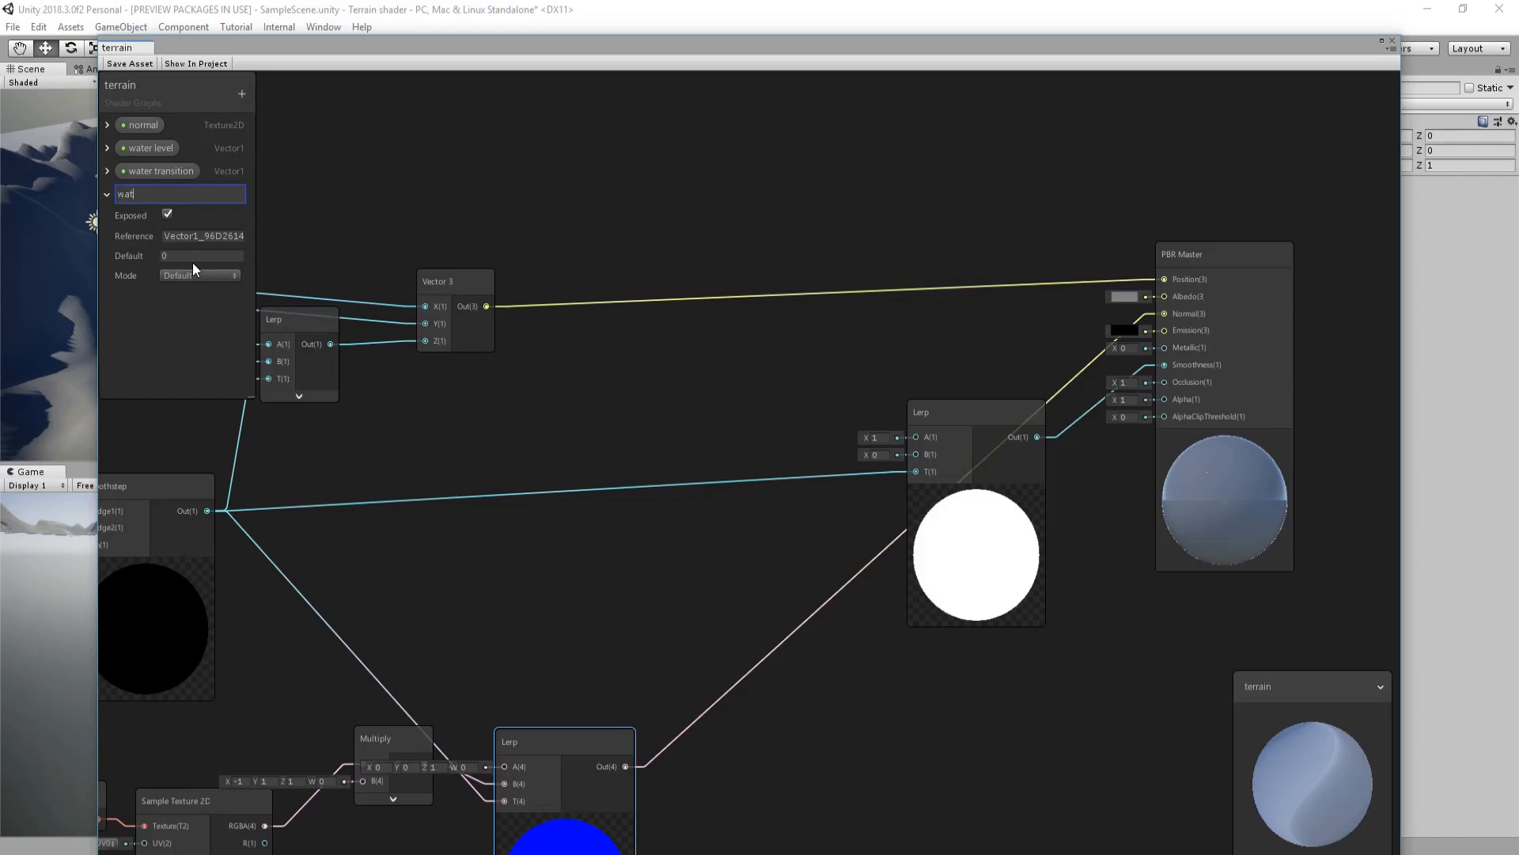
text(er smoothness)
key(Return)
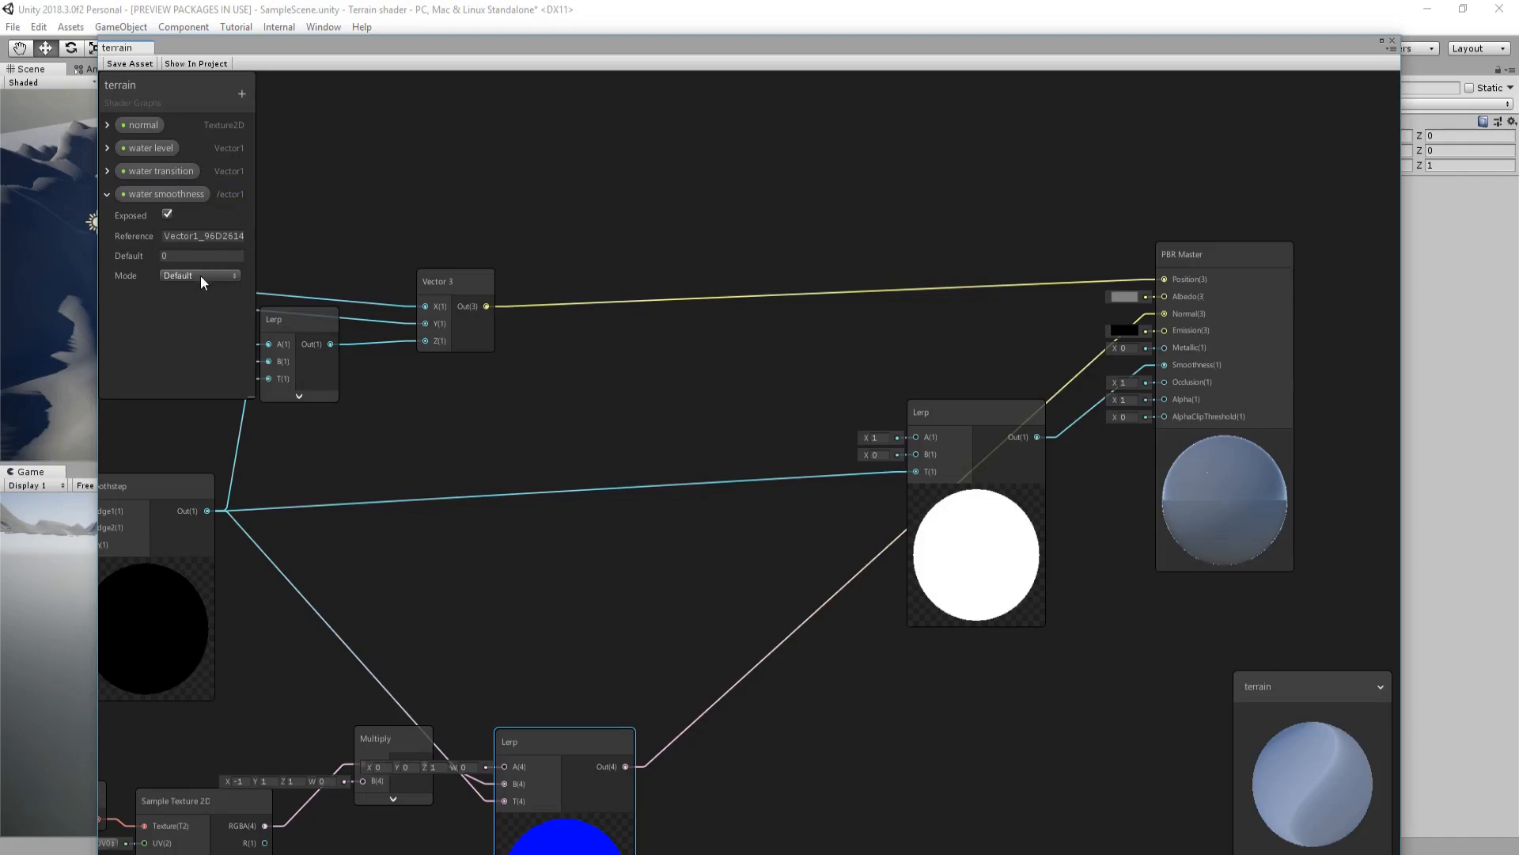
click(201, 275)
click(189, 309)
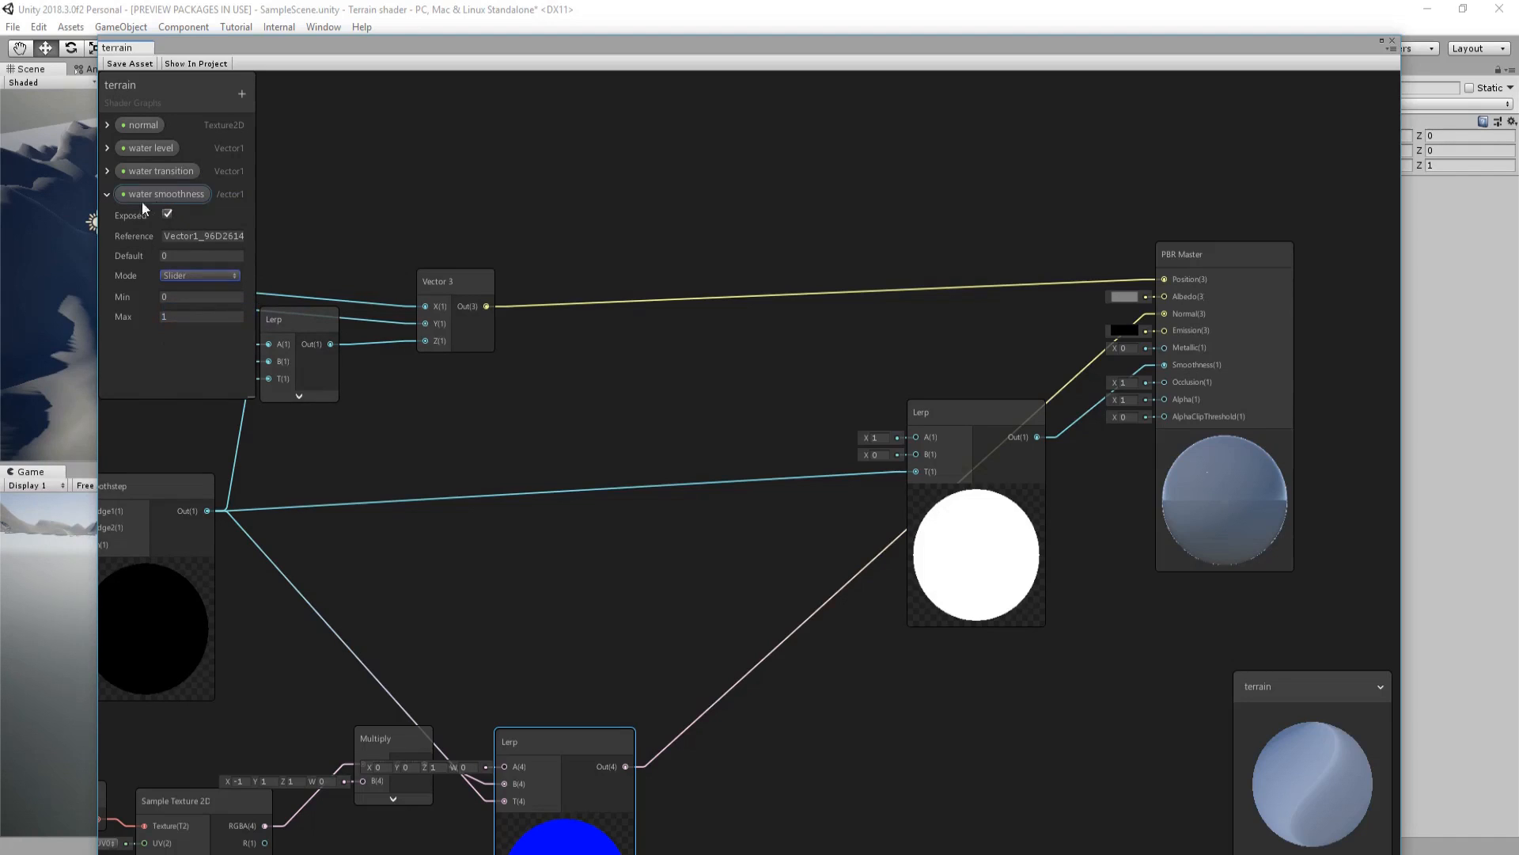
drag(135, 199, 351, 259)
drag(747, 429, 740, 393)
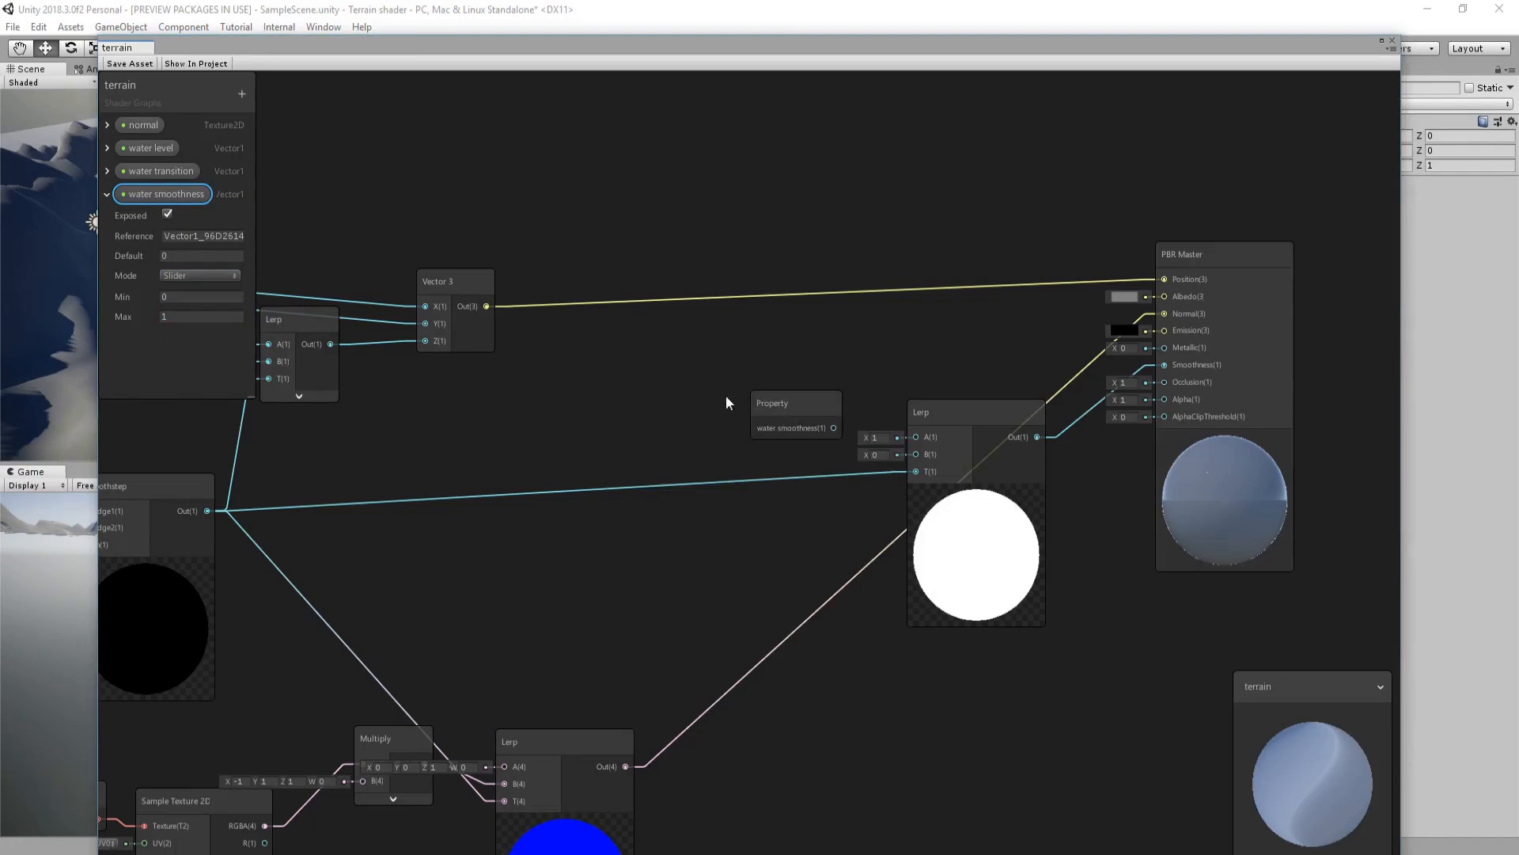
click(107, 194)
- Add a Vector1 property named "dirt smothness" in Slider mode and place its node below the water smoothness node
click(242, 93)
click(249, 107)
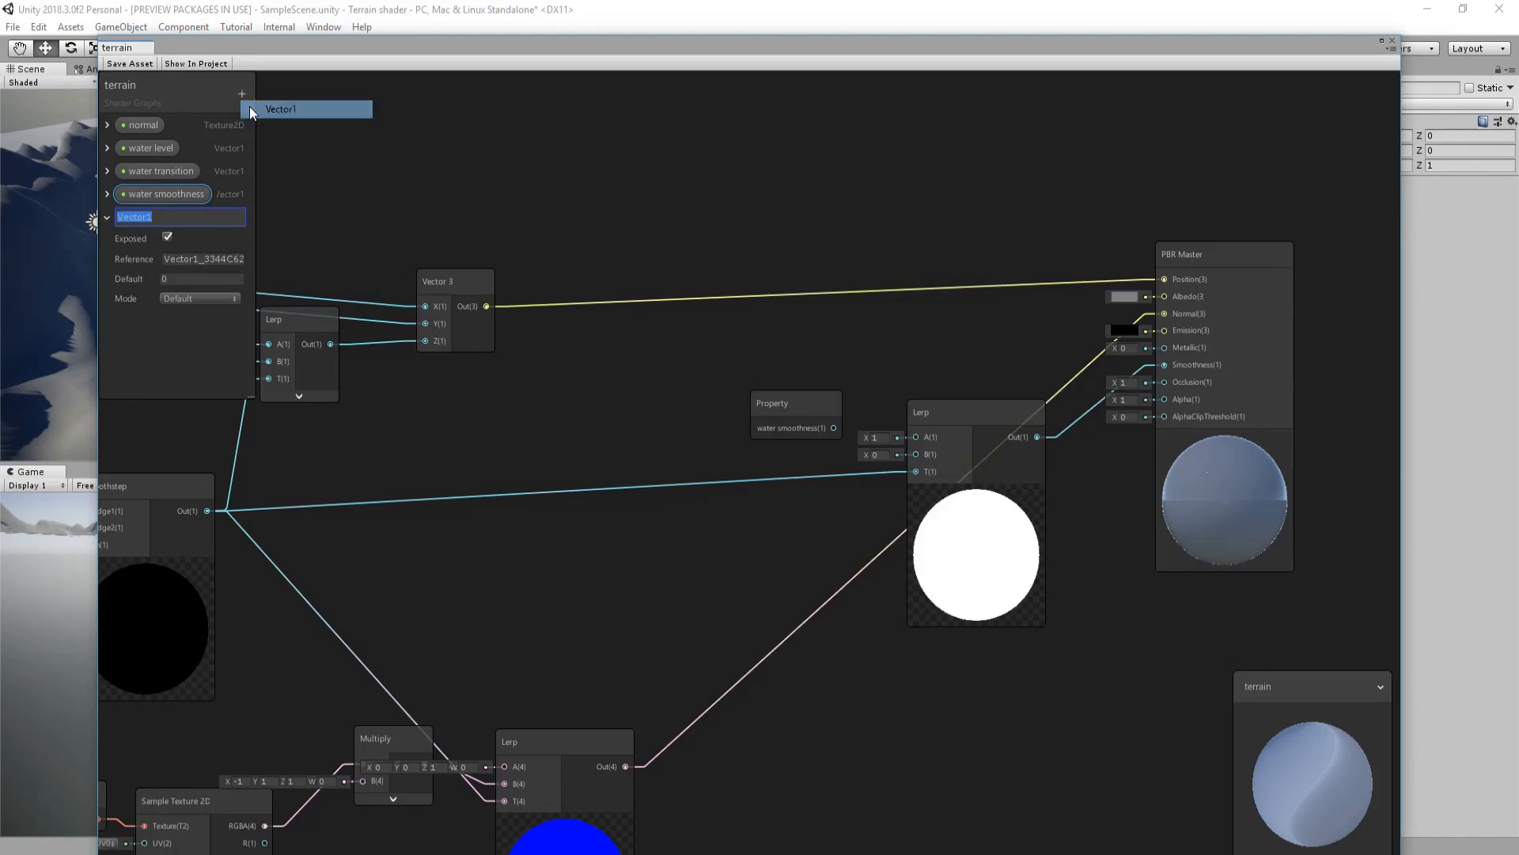
text(dirst)
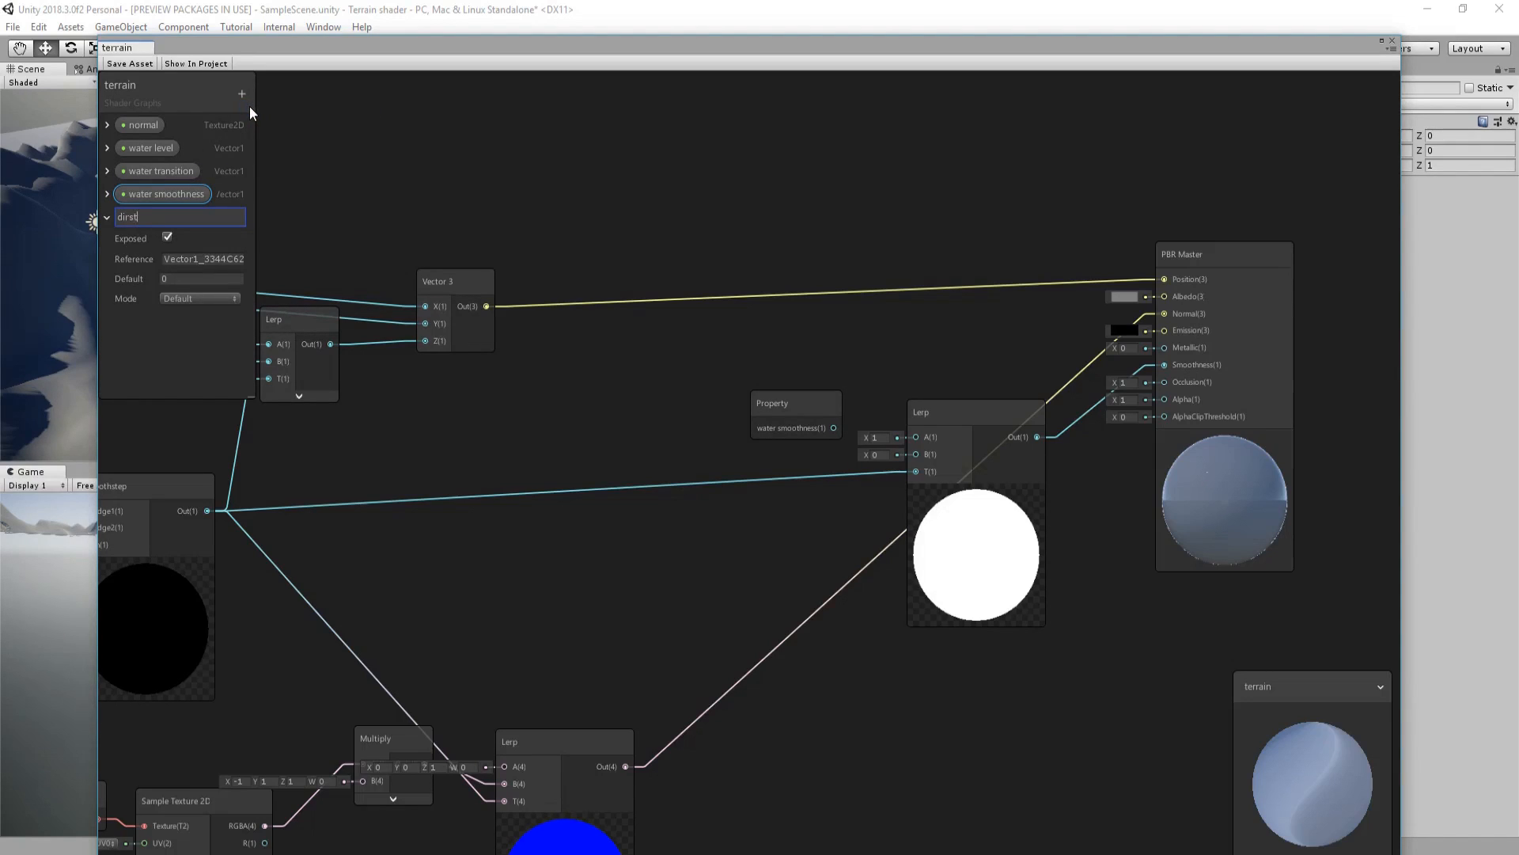
key(BackSpace)
key(BackSpace)
text(t smothness)
click(209, 302)
click(197, 335)
click(135, 220)
drag(747, 487, 790, 546)
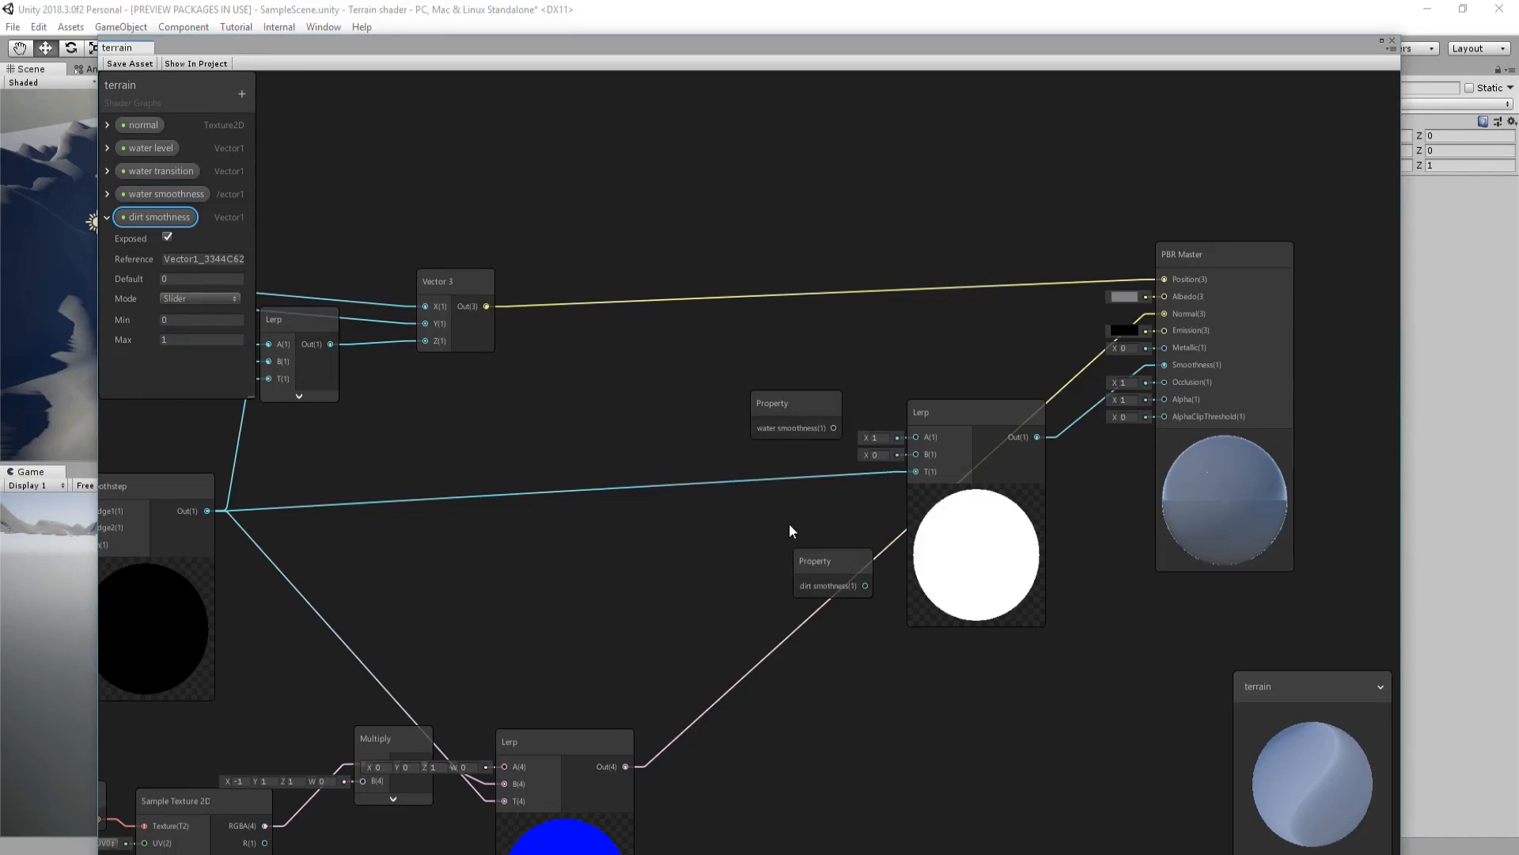
- Connect water smoothness to the Smoothness Lerp's A input and dirt smothness to B, and space the two property nodes apart
drag(836, 428, 923, 441)
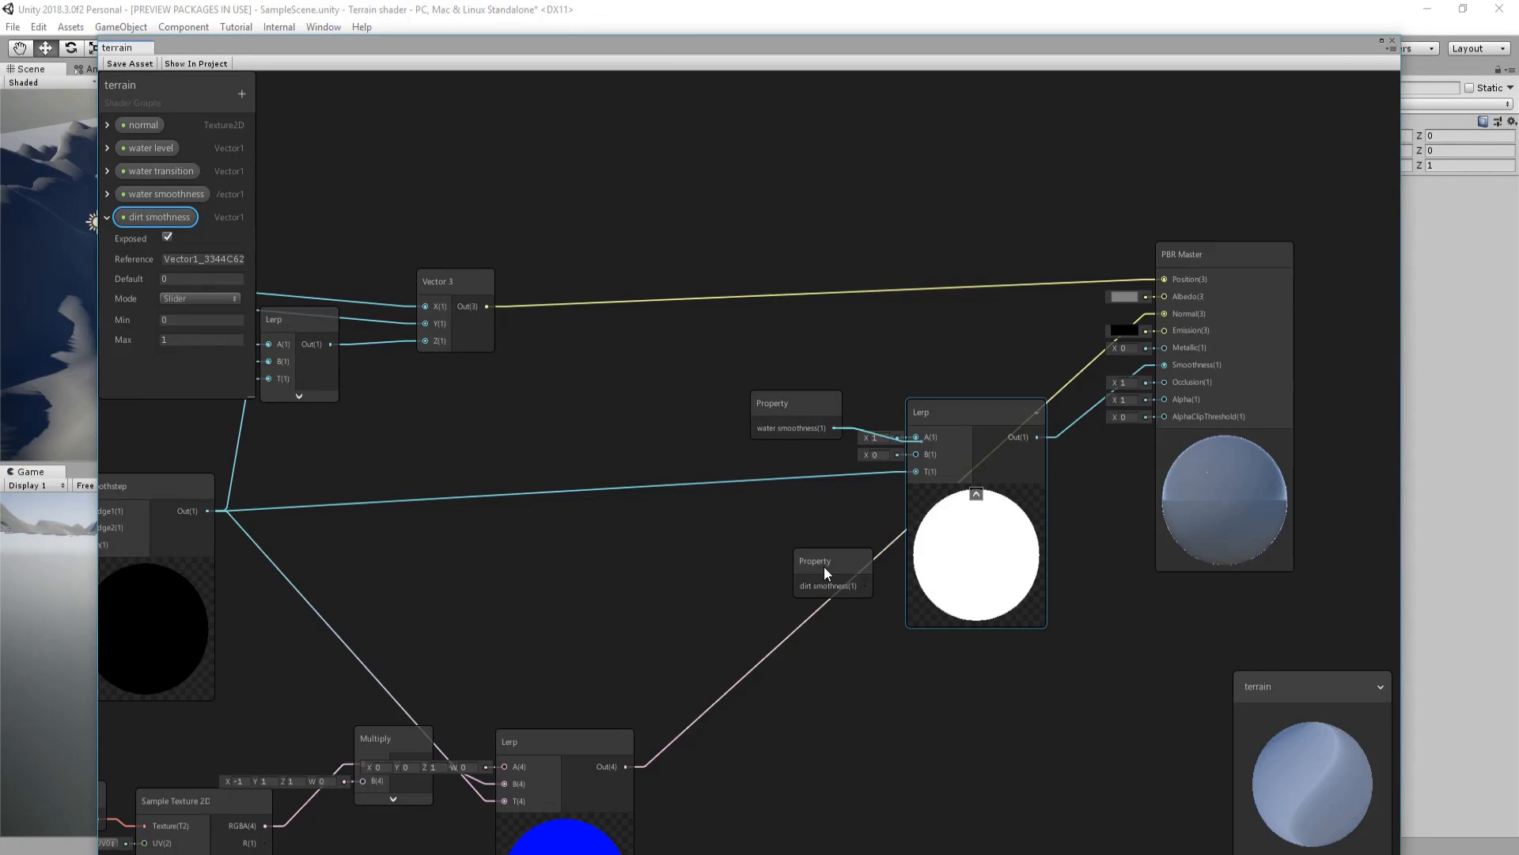
drag(819, 568, 902, 455)
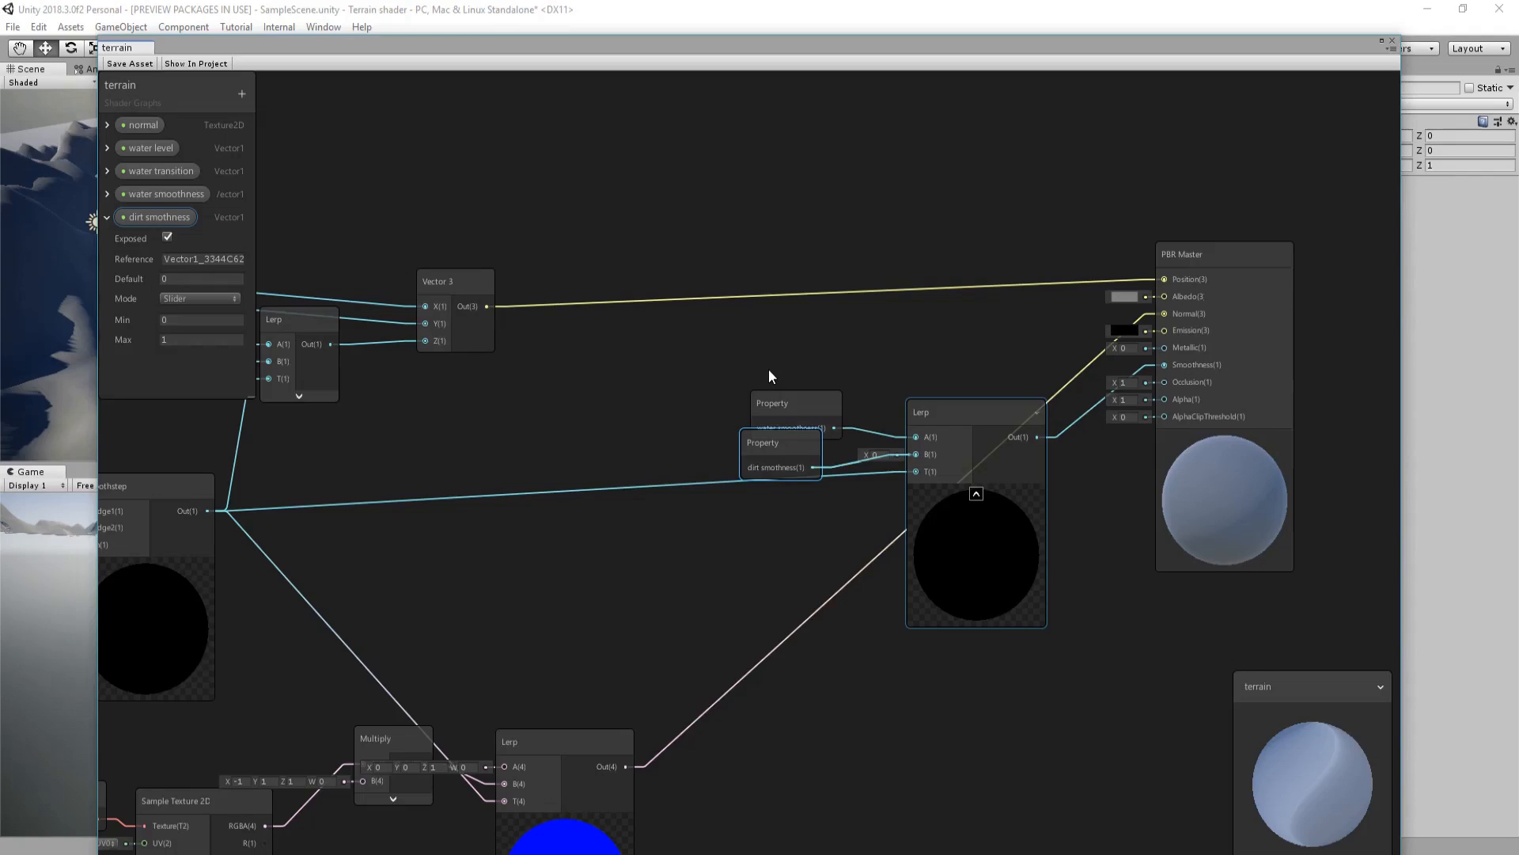
click(769, 373)
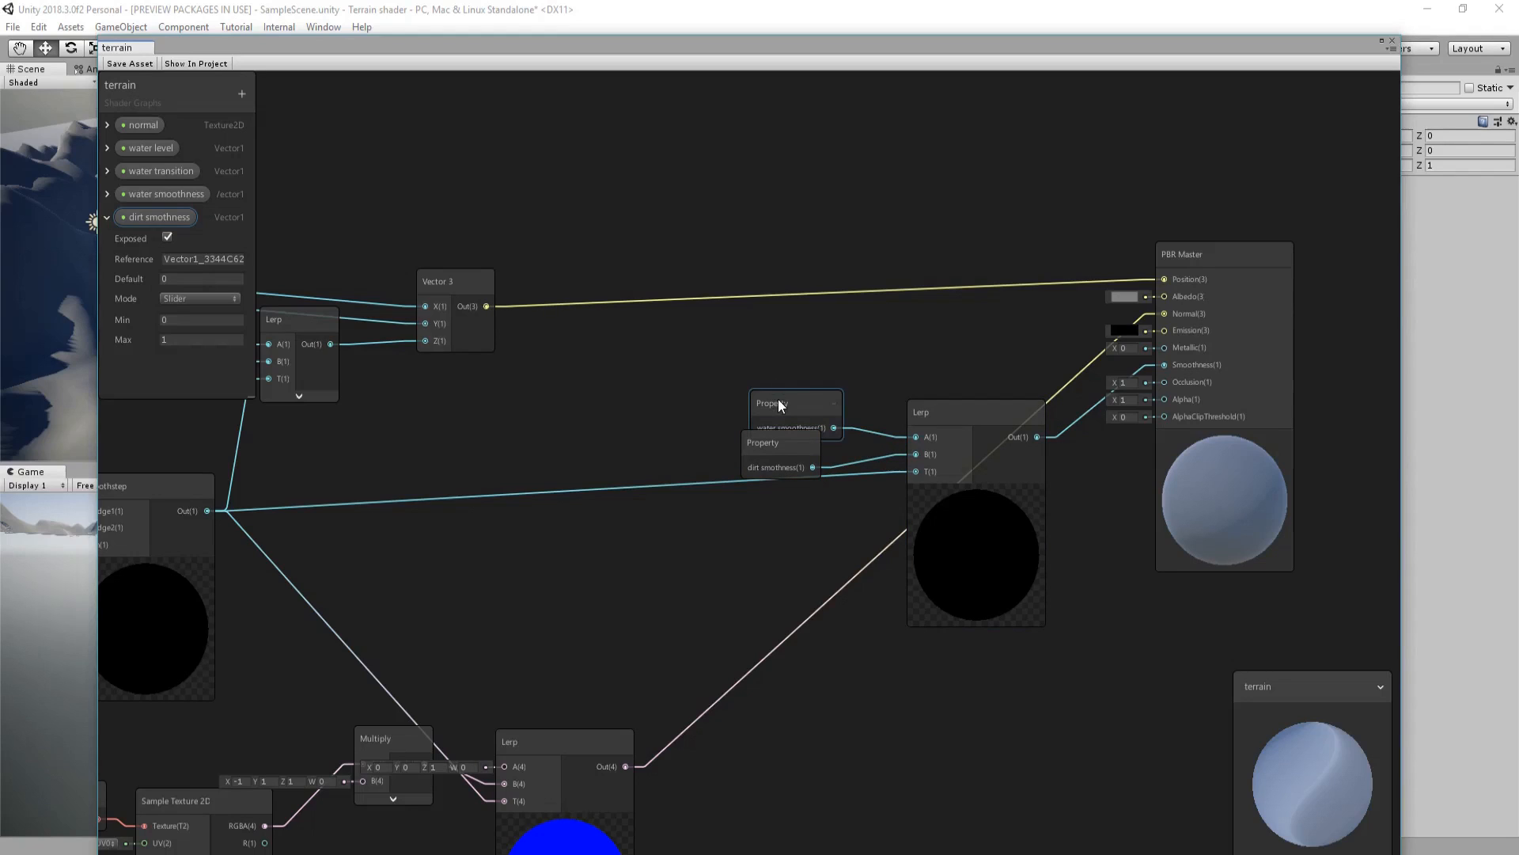
drag(776, 396, 762, 358)
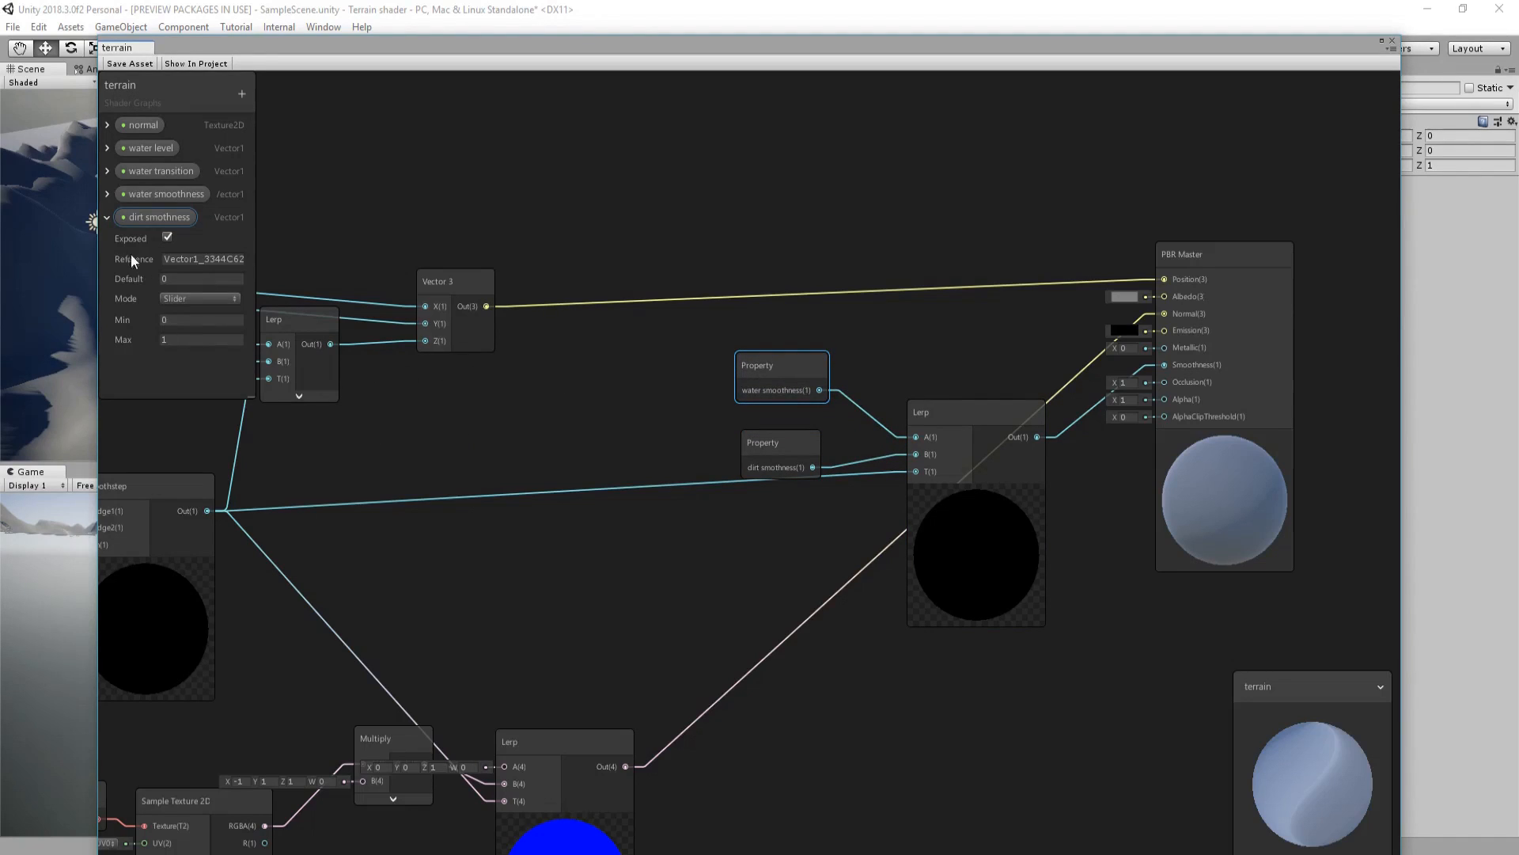
click(104, 215)
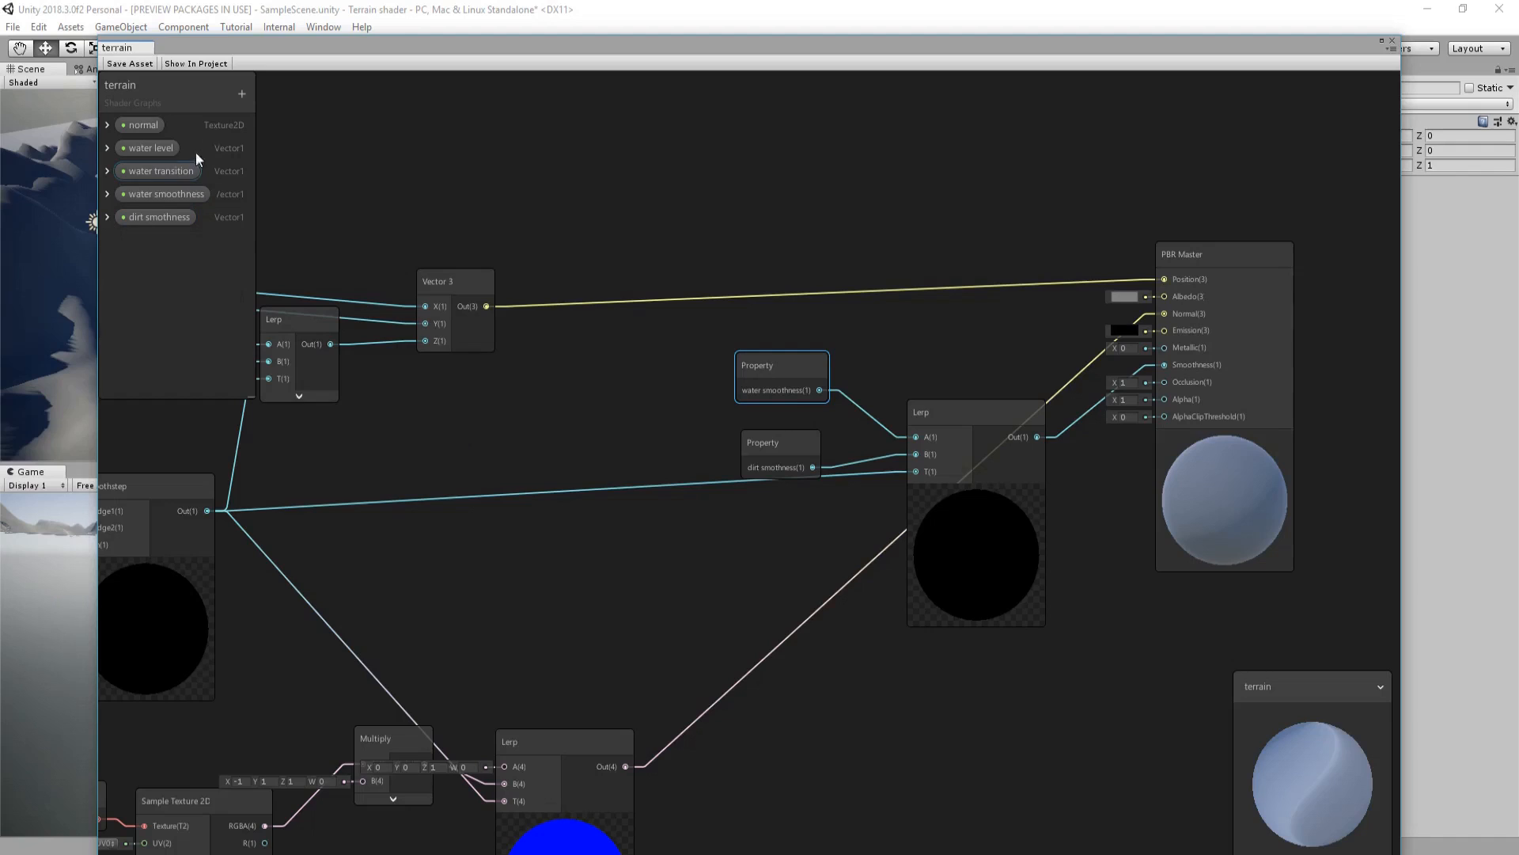
- Add a Texture2D property named "dirt texture" with OBS_Albedo as its default texture
click(241, 92)
click(334, 195)
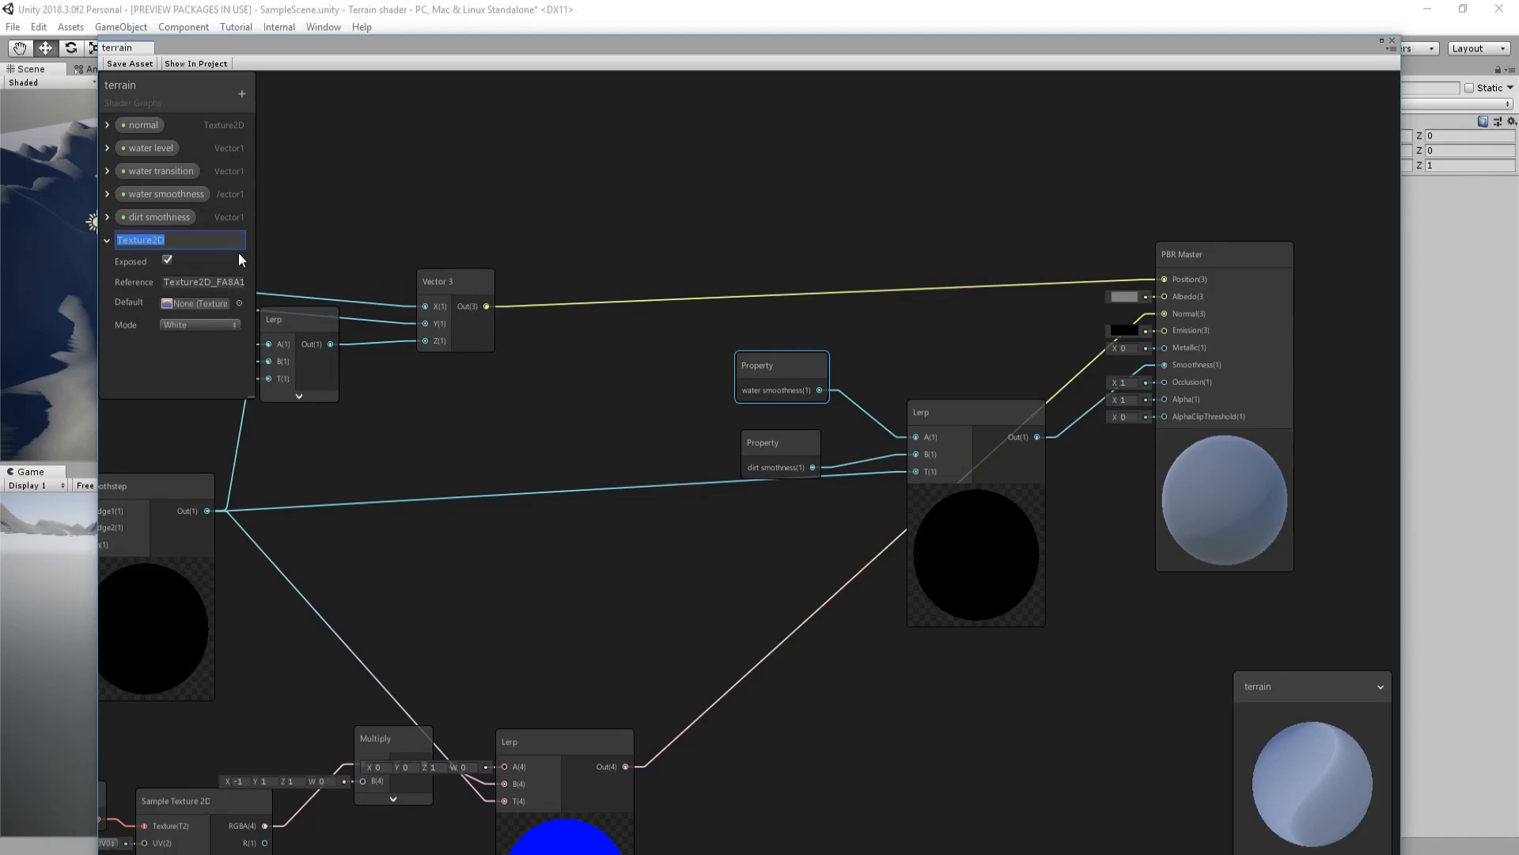
text(dit)
key(BackSpace)
text(rt texture)
key(Return)
click(239, 303)
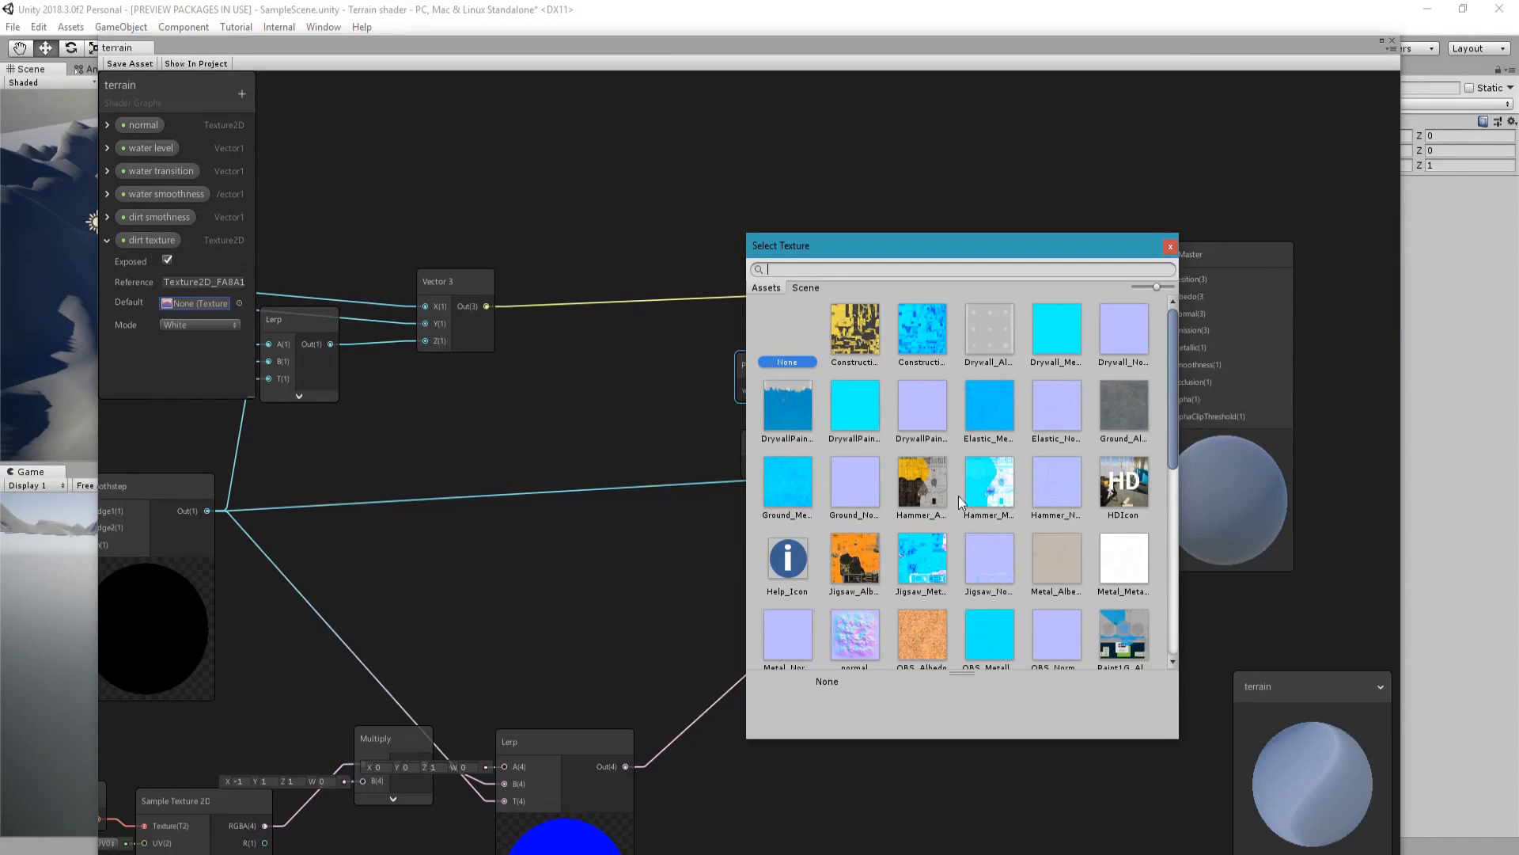
click(936, 654)
click(1170, 246)
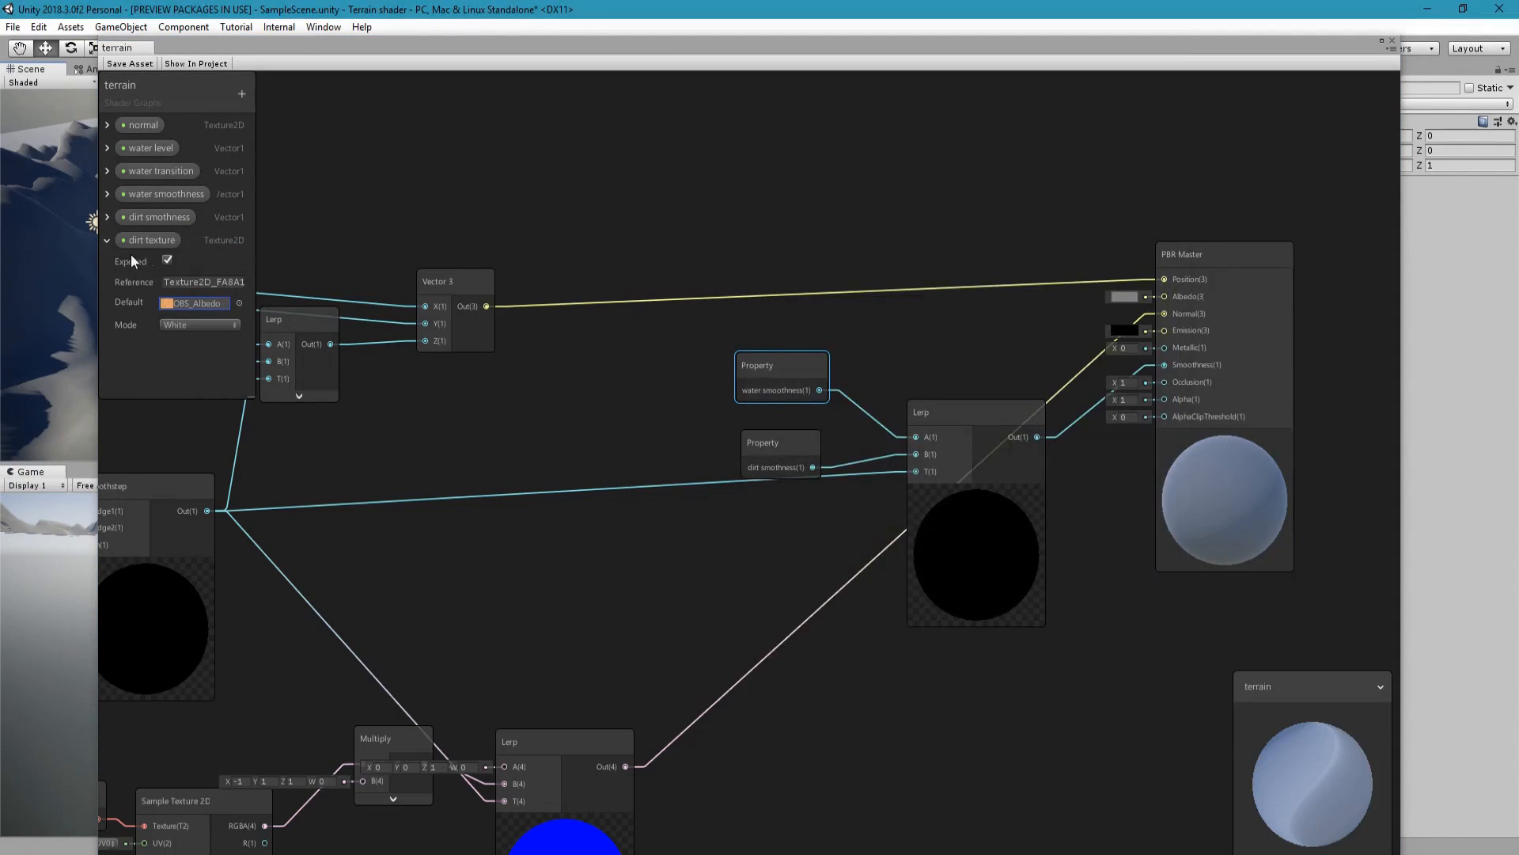
- Add a Color property named "water color" with a bright light blue as its default
click(106, 241)
click(242, 93)
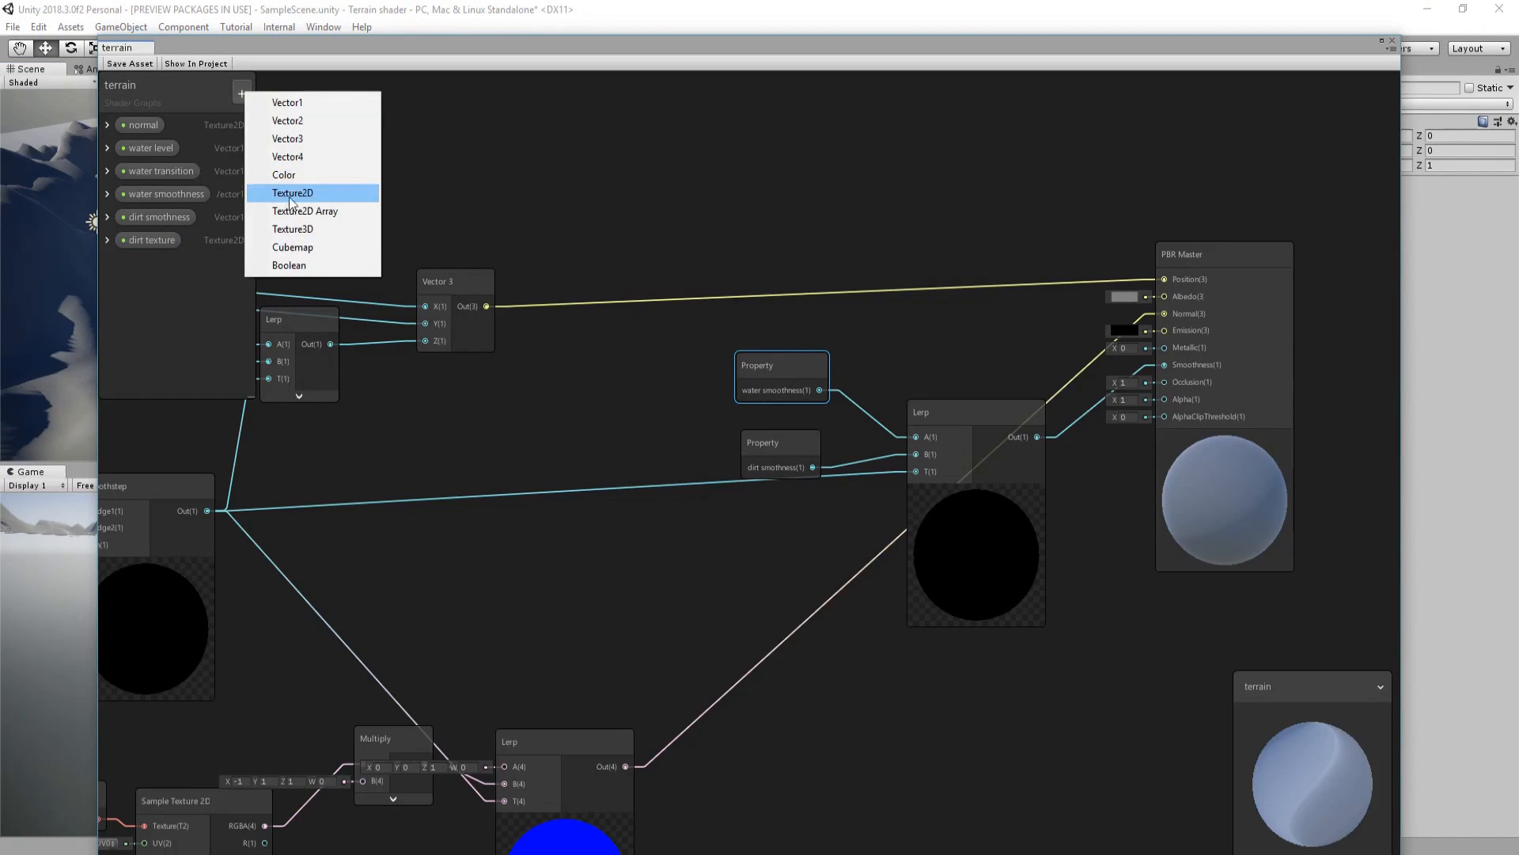
click(306, 178)
text(water color)
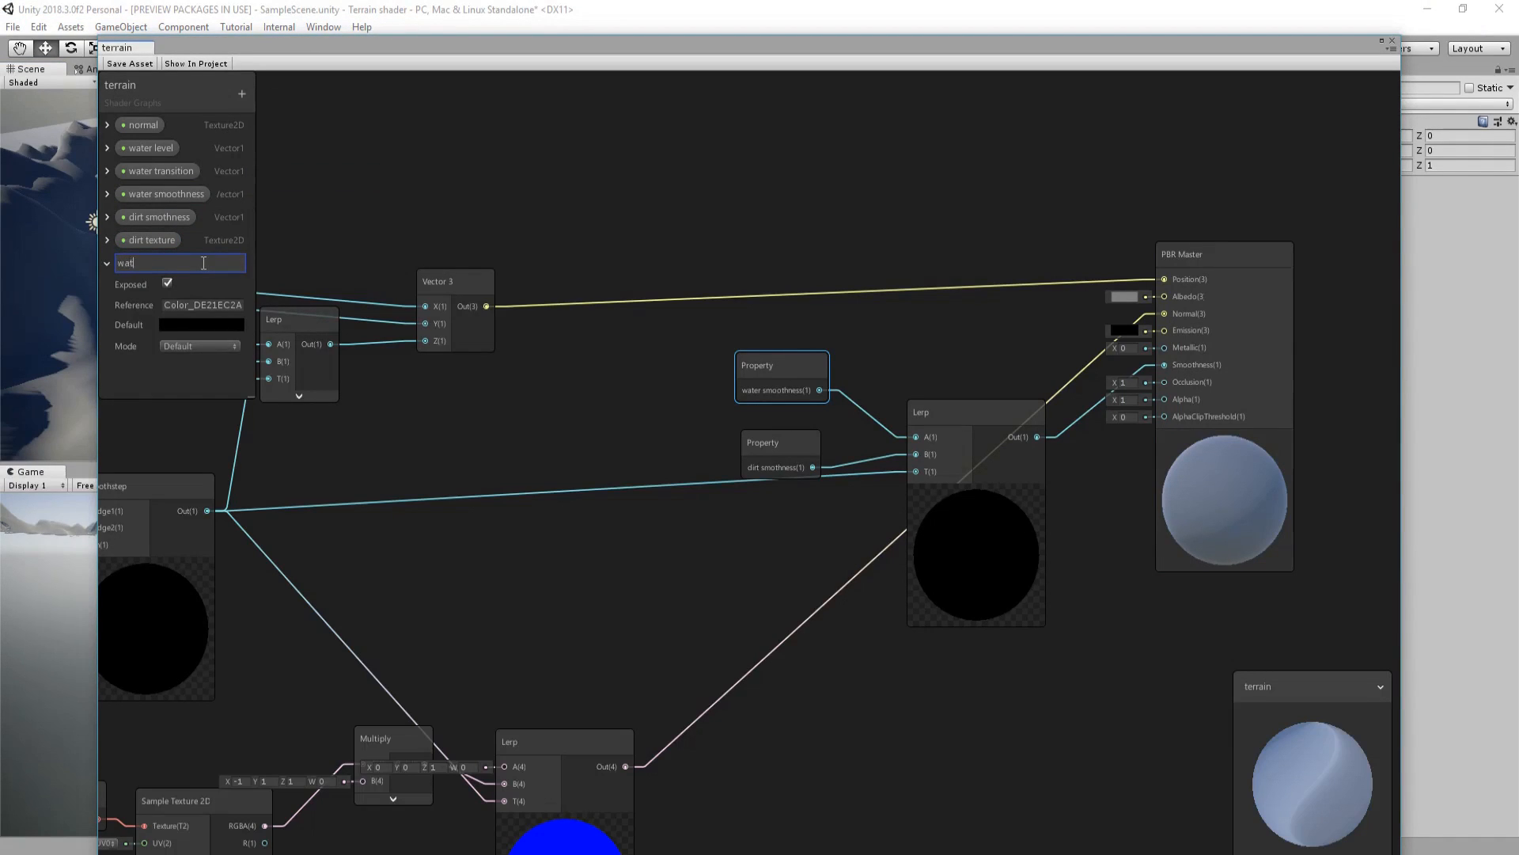
click(187, 325)
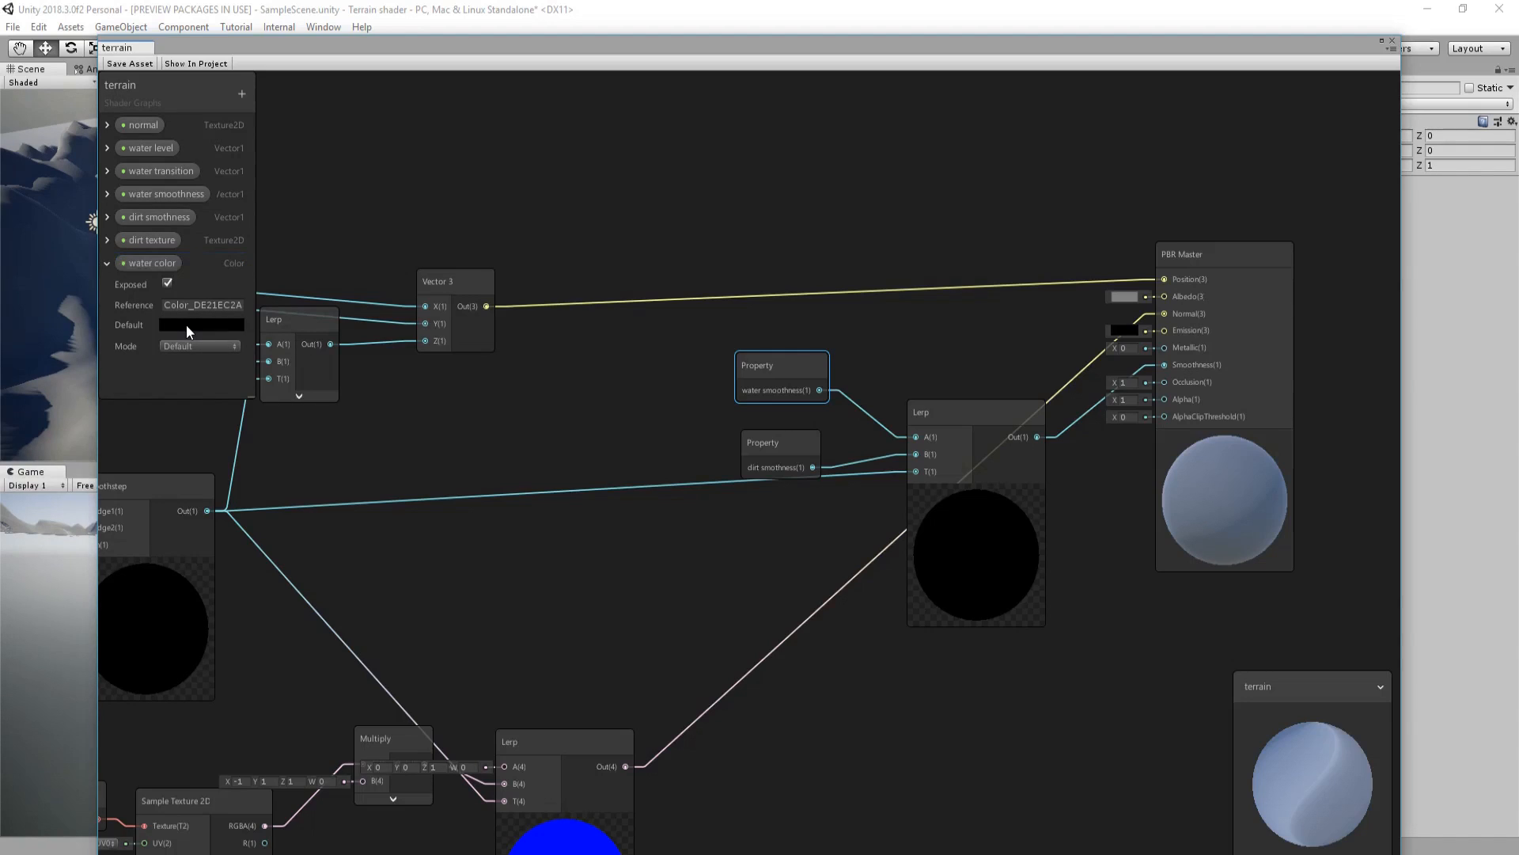
click(537, 376)
drag(539, 377, 535, 404)
drag(637, 377, 663, 343)
click(694, 253)
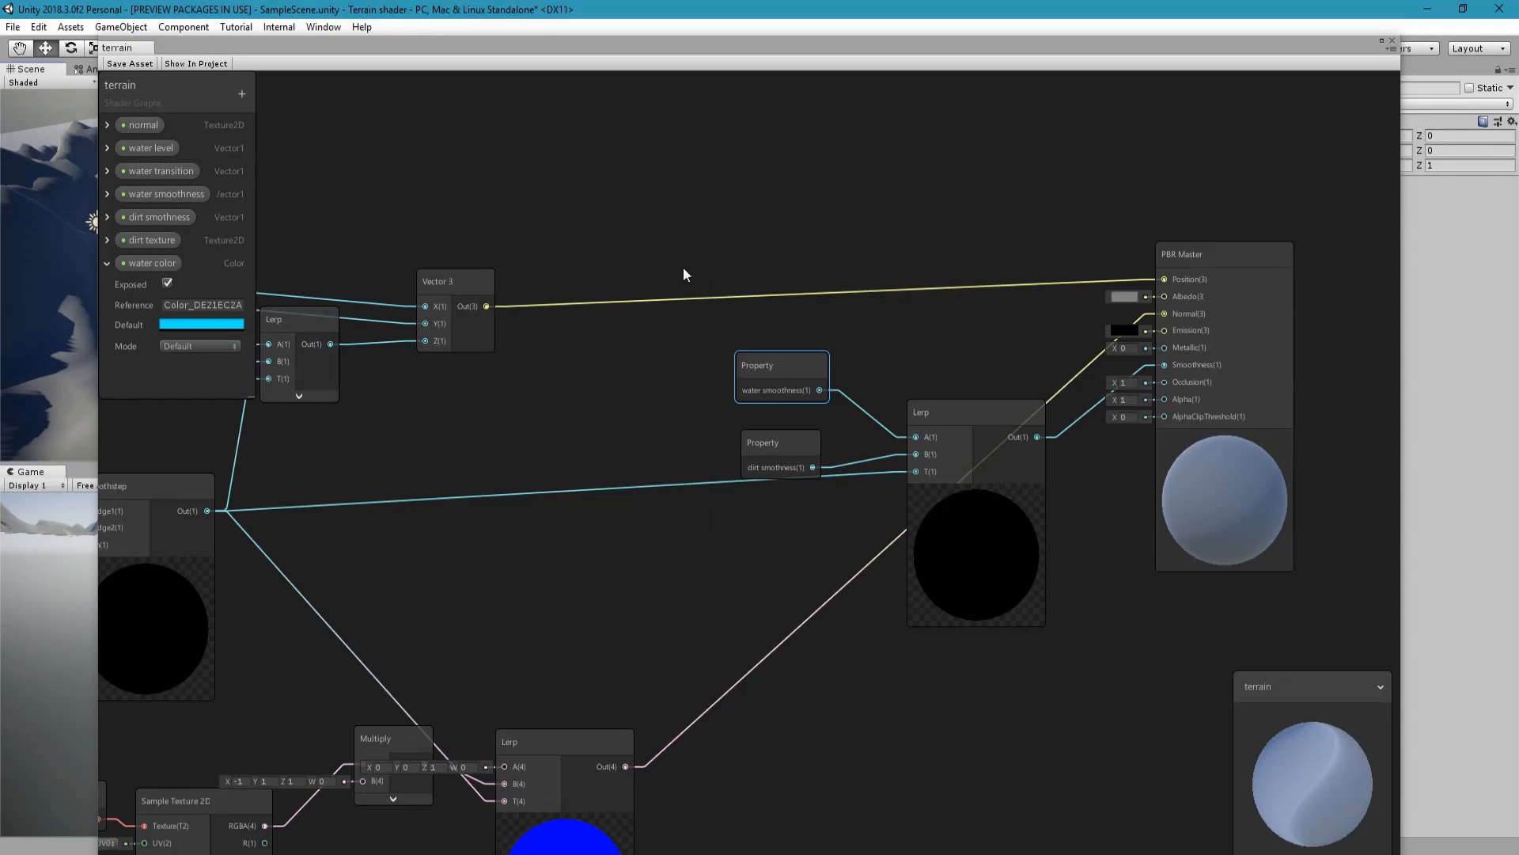
- Collapse the Smoothness Lerp's preview and move the Lerp with its two smoothness property nodes lower in the graph
middle_drag(894, 483, 595, 382)
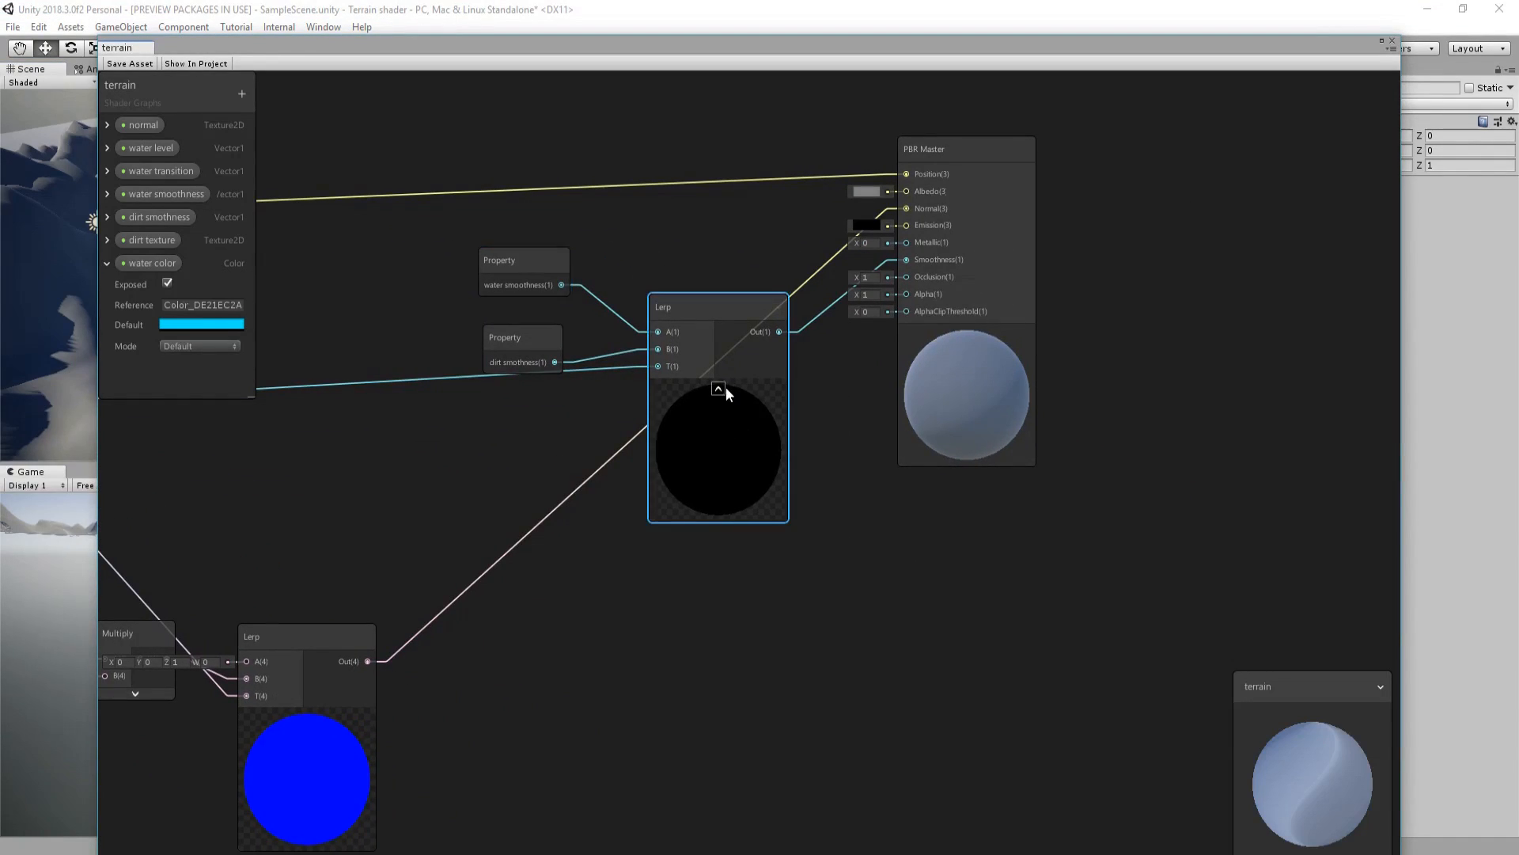
click(719, 388)
drag(500, 229, 791, 475)
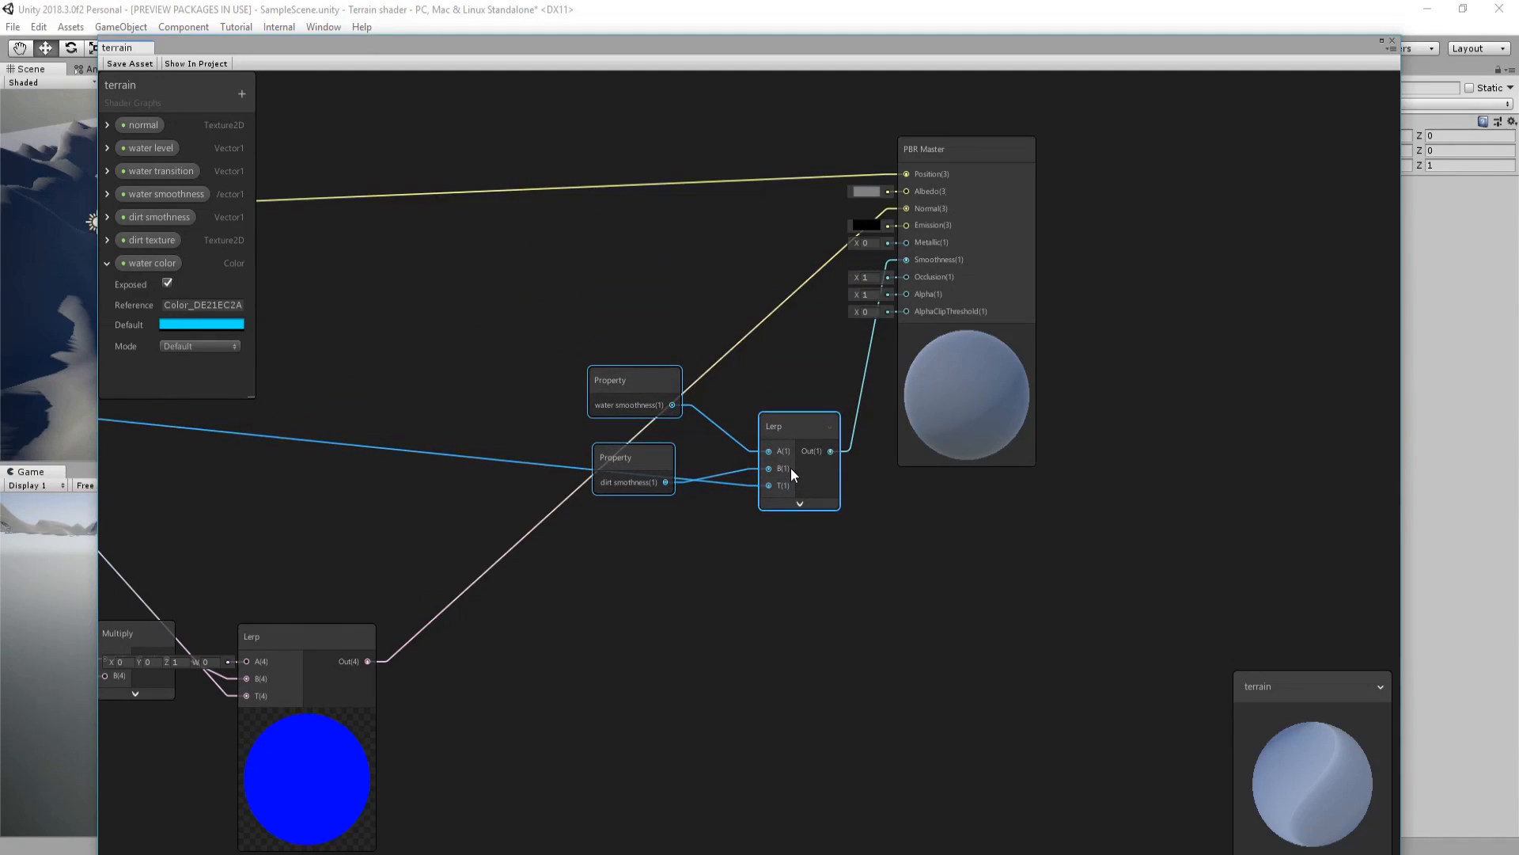
click(752, 381)
click(785, 431)
middle_drag(1153, 498, 1242, 684)
click(1080, 467)
drag(1082, 473, 1172, 438)
drag(895, 637, 897, 632)
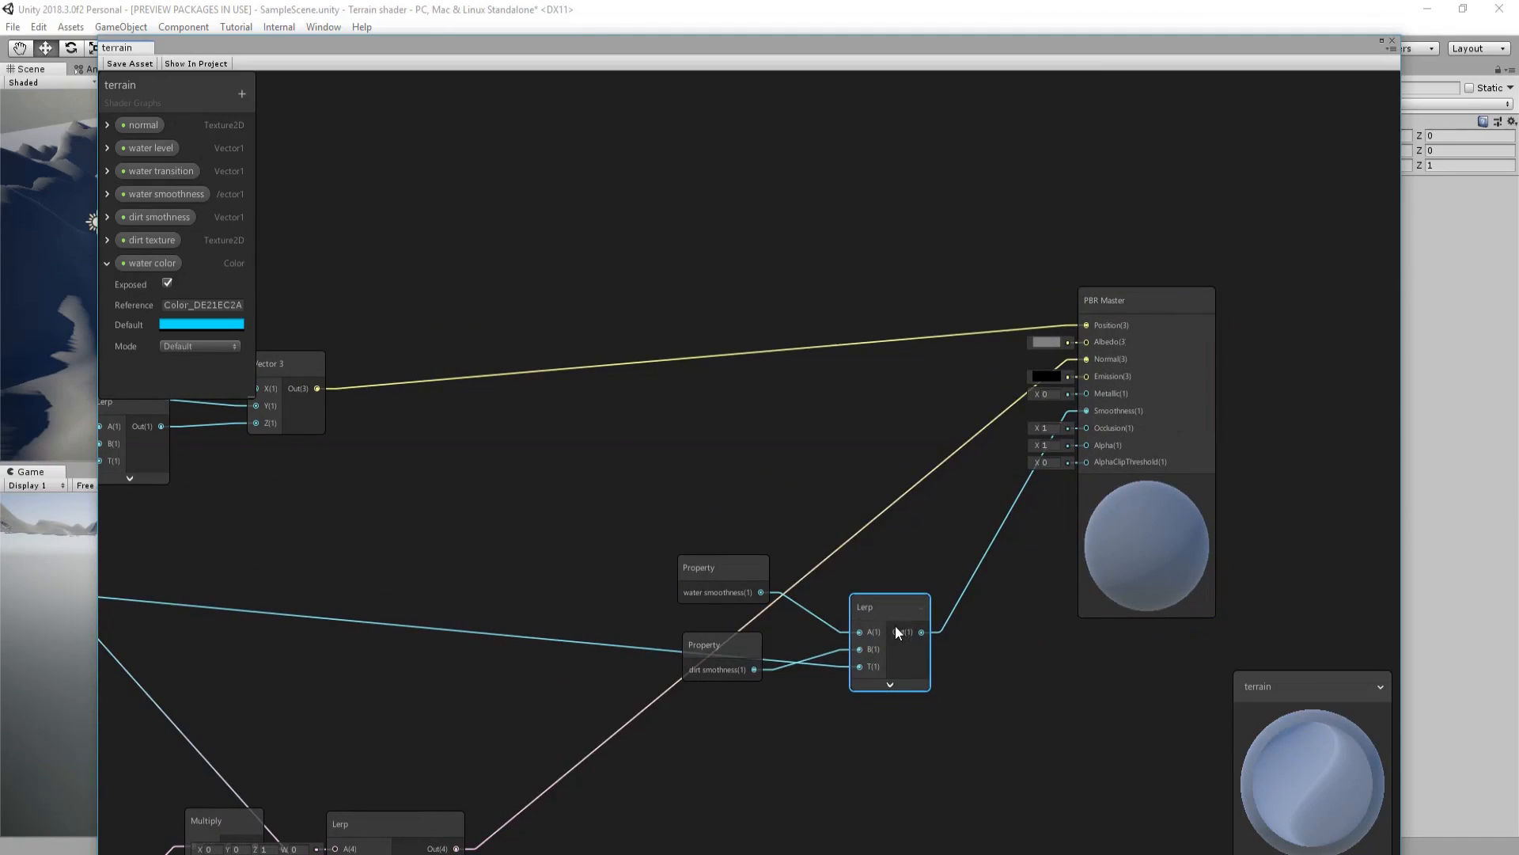
drag(744, 552, 1042, 755)
click(970, 690)
- Duplicate the Smoothness Lerp, place the copy above it, and connect the Smoothstep output to the copy's T input
drag(1046, 702, 885, 415)
key(ctrl+d)
middle_drag(560, 545, 832, 596)
drag(312, 643, 1143, 530)
- Place the dirt texture node, feed it into a Sample Texture 2D node with collapsed preview, and connect RGBA to the new Lerp's B input
middle_drag(678, 461, 343, 478)
click(155, 239)
drag(486, 505, 488, 507)
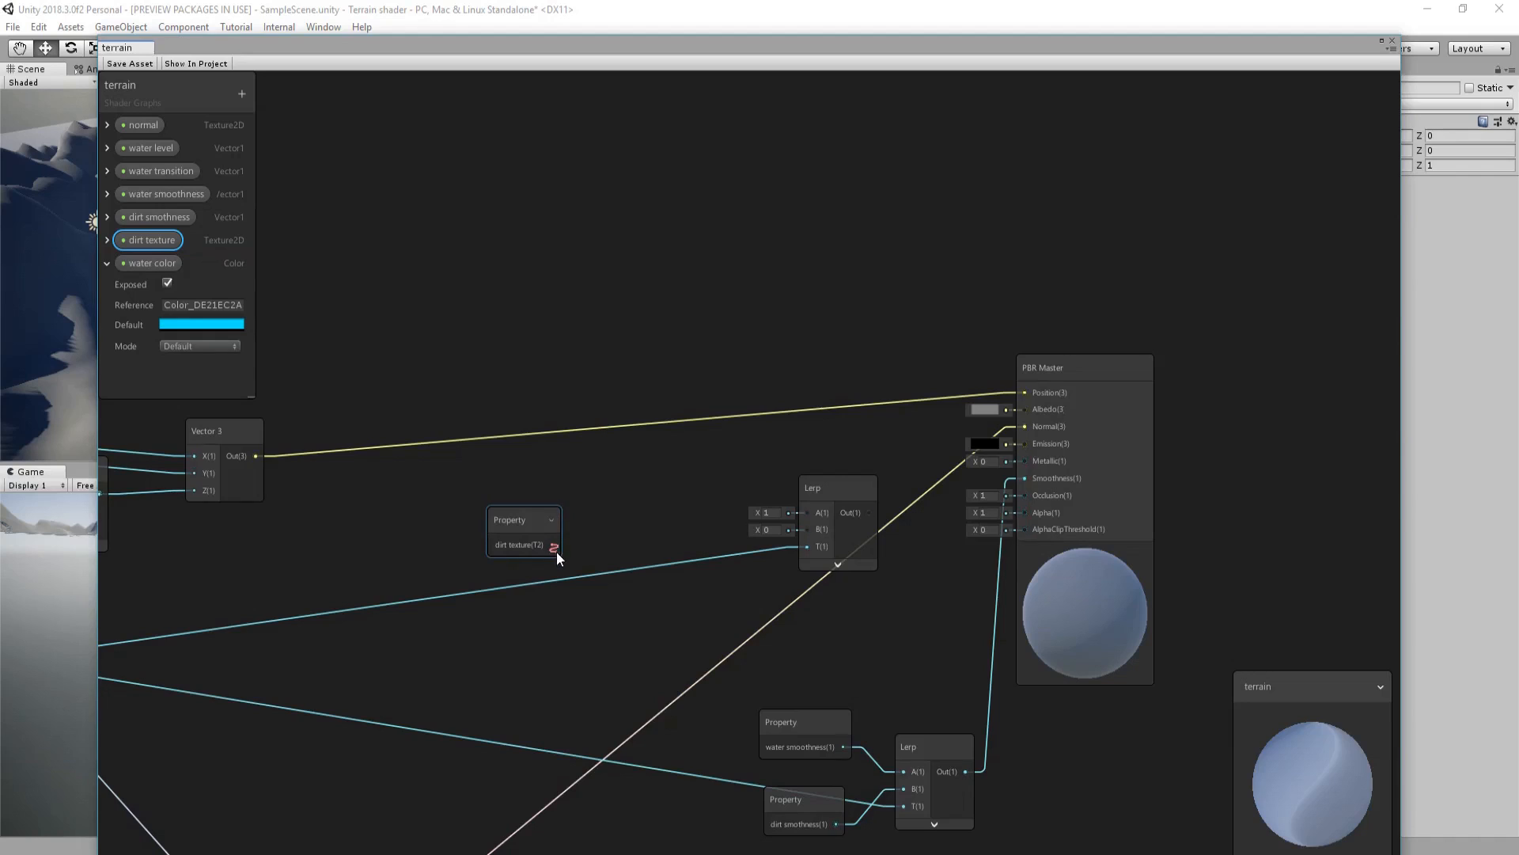
drag(552, 543, 586, 534)
click(567, 588)
click(566, 573)
click(571, 590)
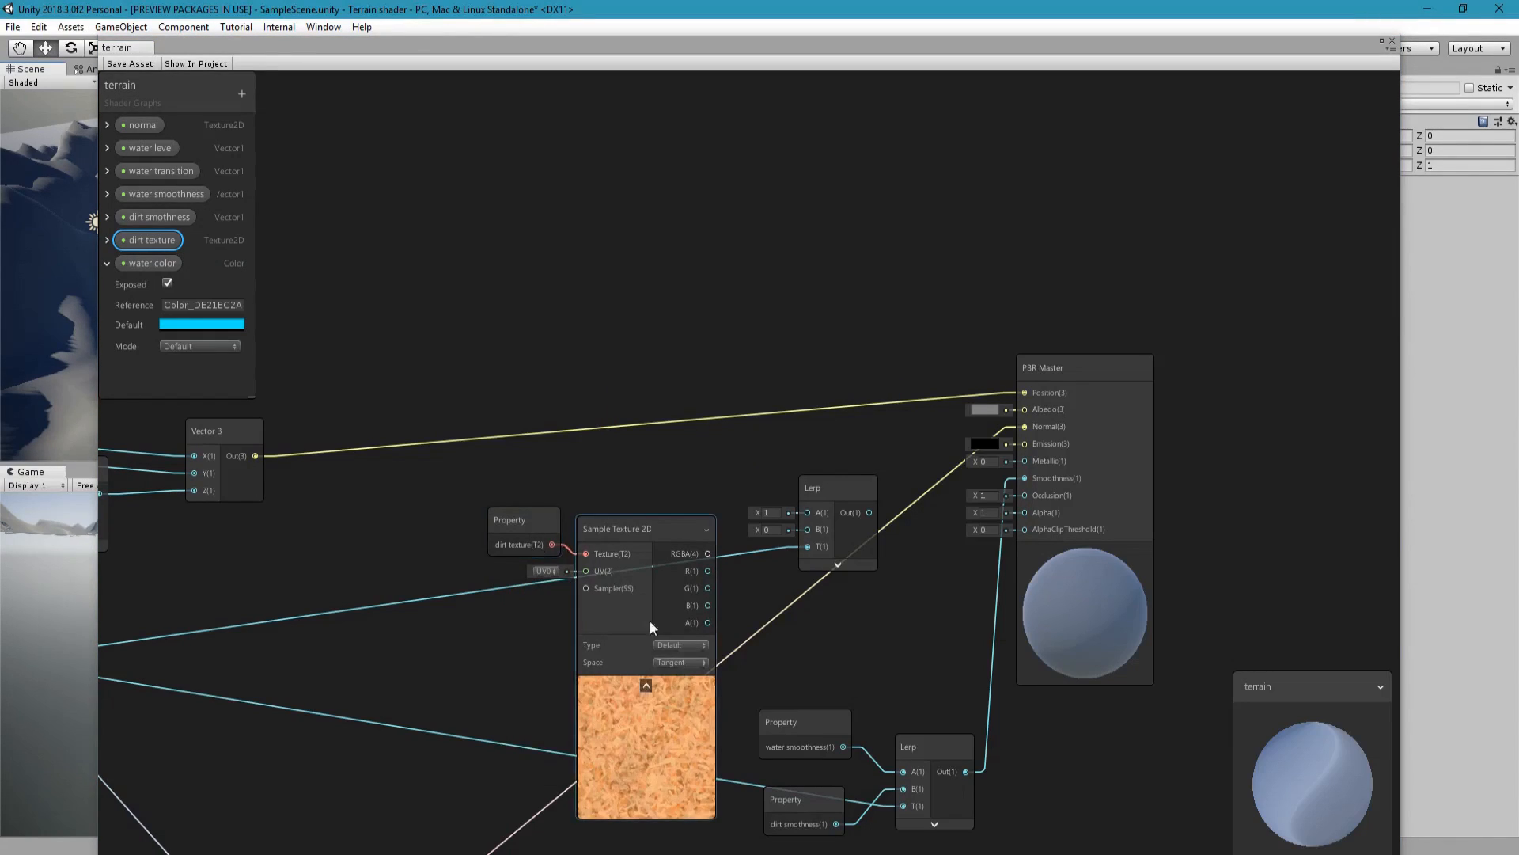
click(646, 684)
drag(707, 555, 807, 528)
- Place the water color node, connect it to the new Lerp's A input, and connect that Lerp's output to the PBR Master's Albedo
click(523, 546)
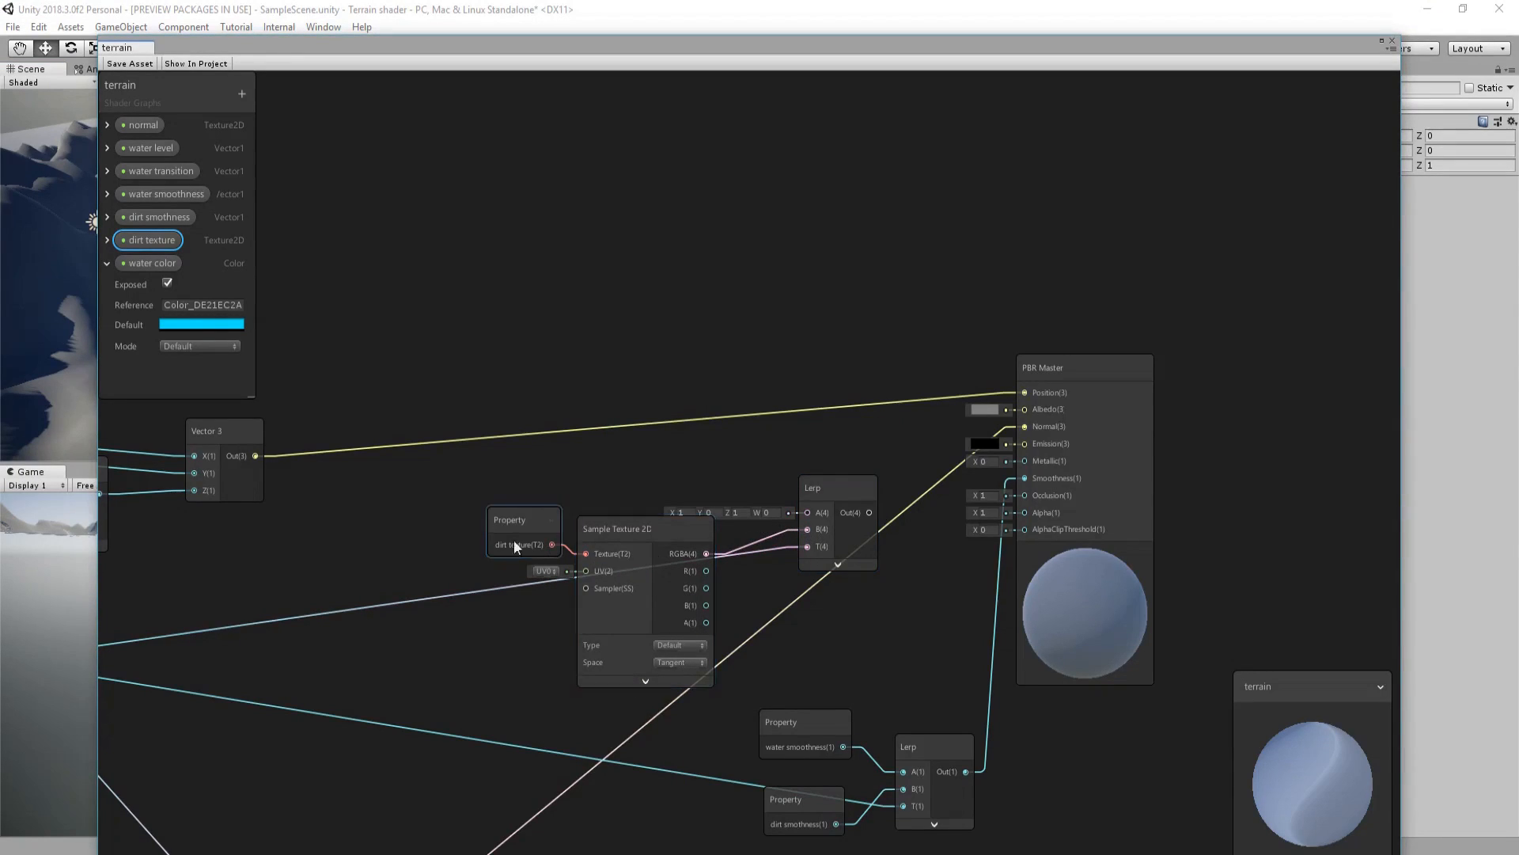
middle_drag(521, 526, 401, 499)
drag(148, 256, 906, 380)
click(747, 480)
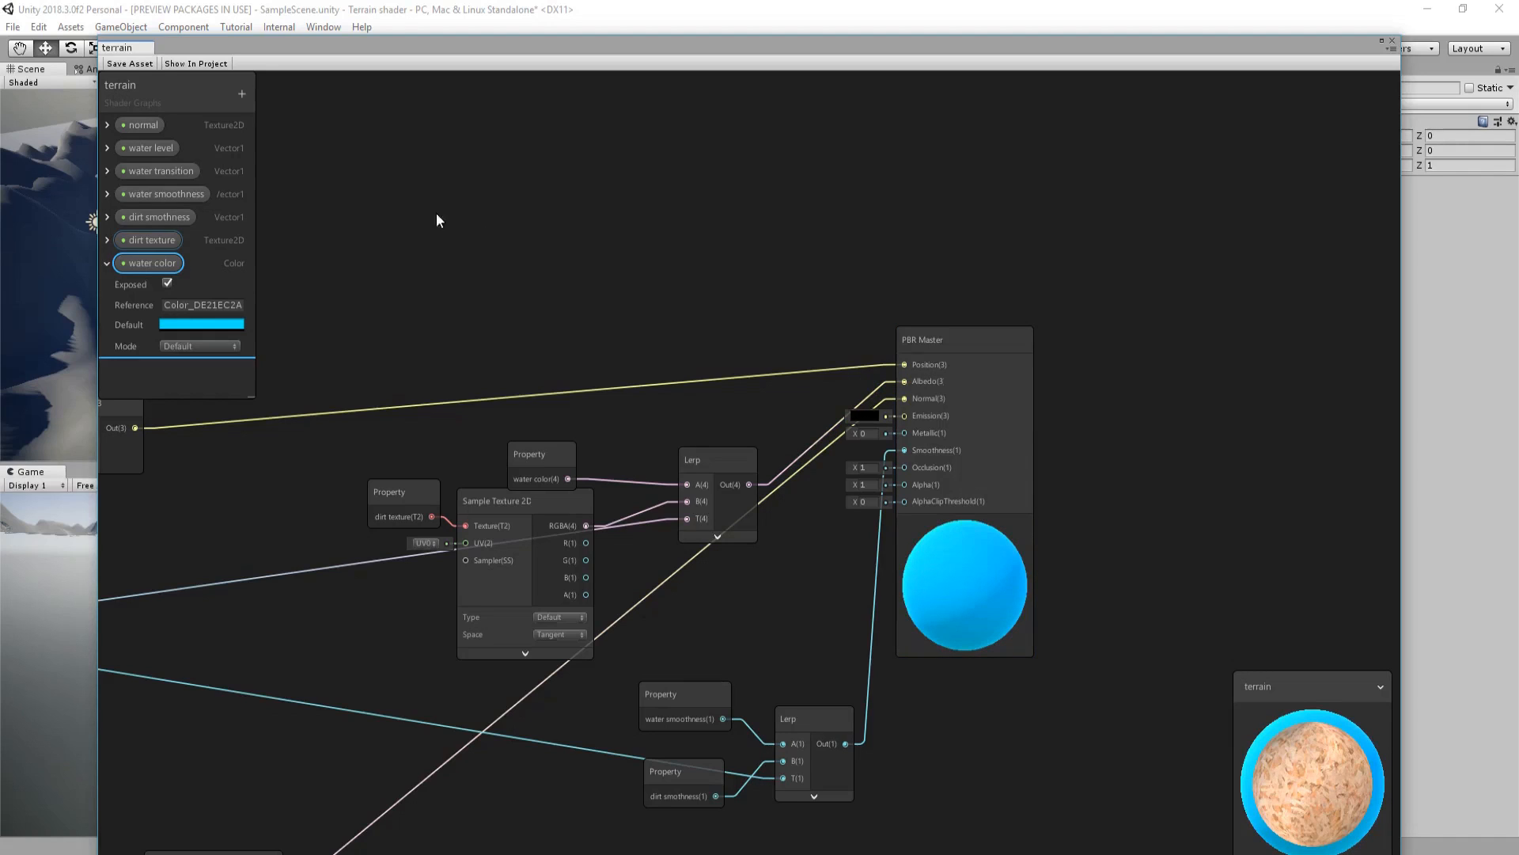
- Save the shader graph, move its window out of the way, and select the terrain in the scene
click(129, 65)
drag(377, 50, 287, 754)
right_drag(319, 329, 273, 285)
click(153, 279)
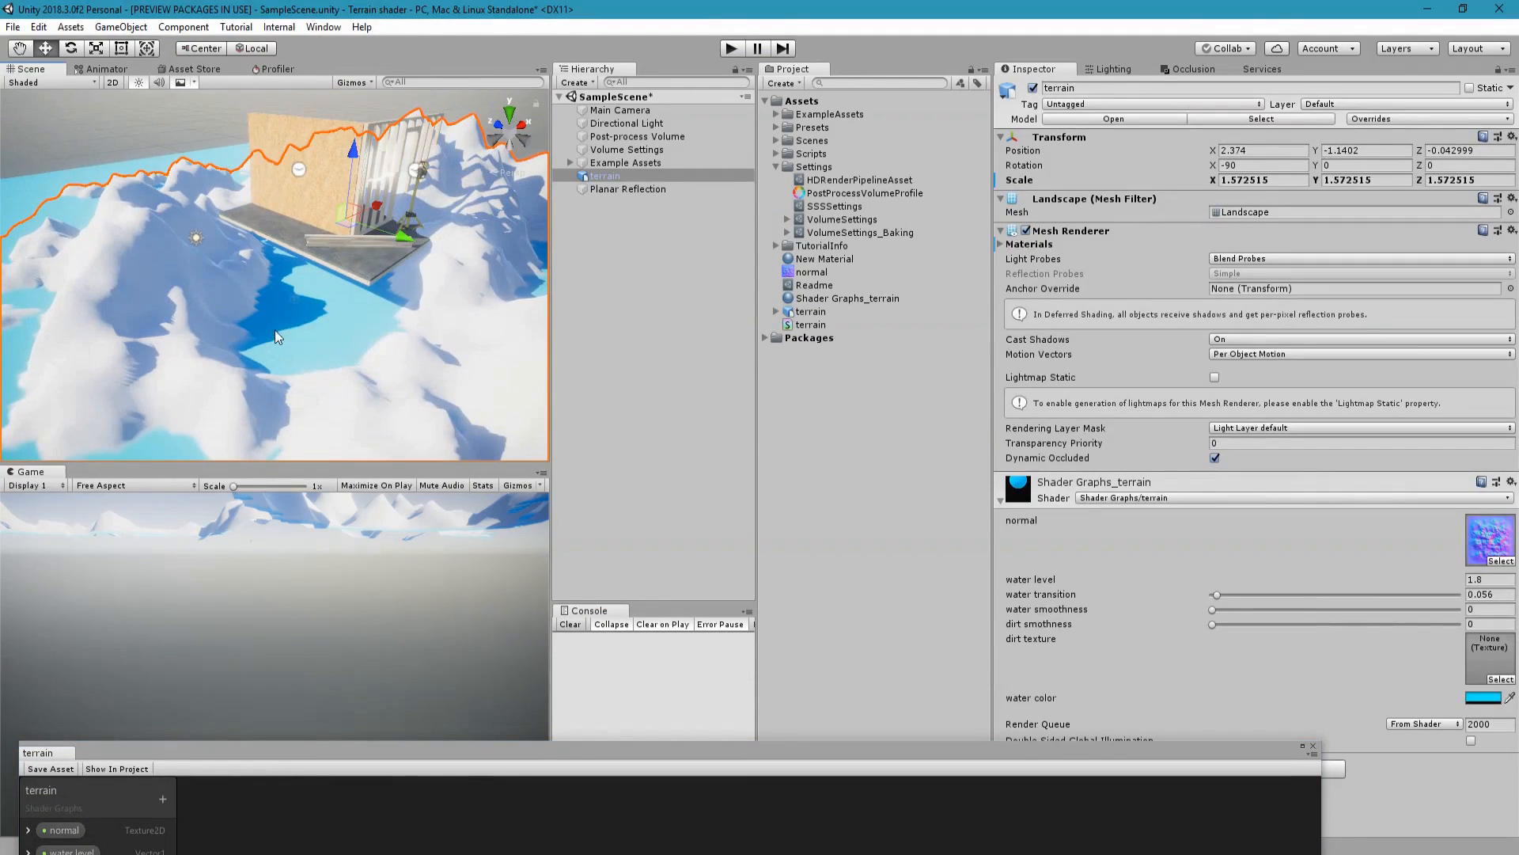
- Assign the OBS_Albedo texture to the terrain material's dirt texture
click(1501, 679)
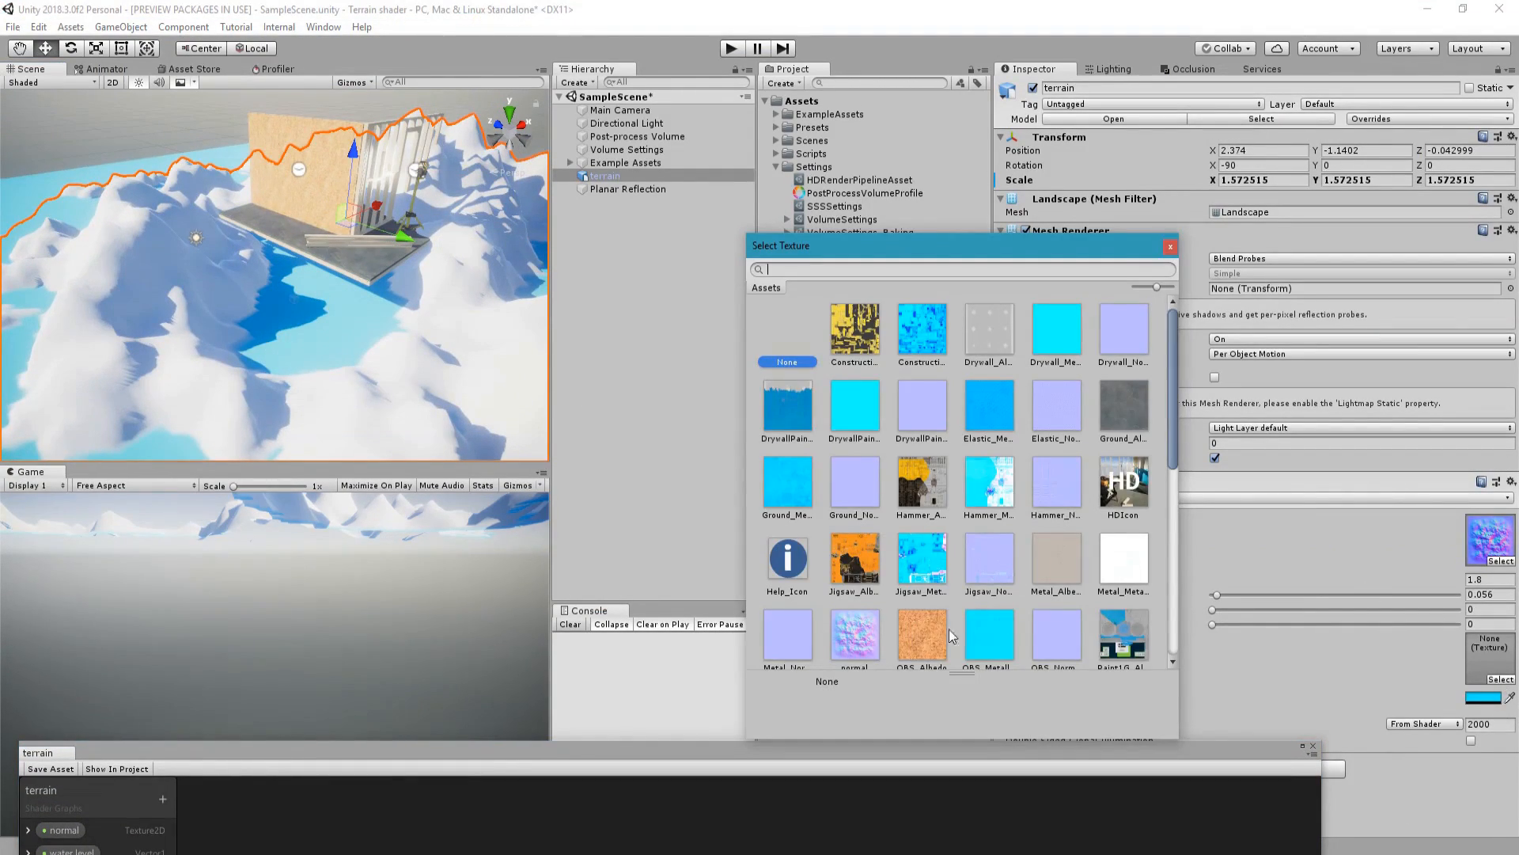
click(923, 634)
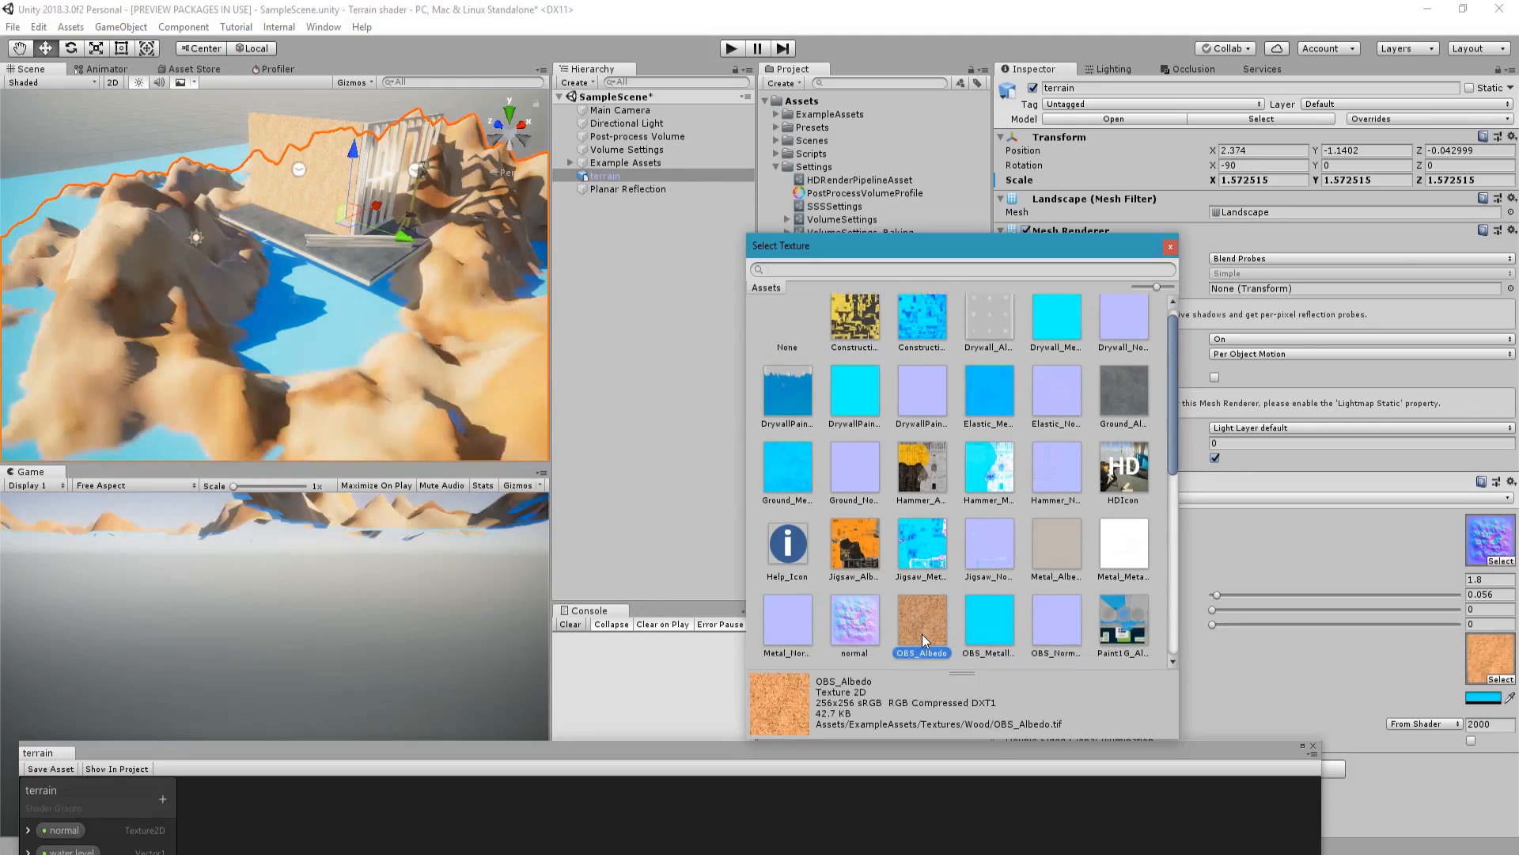
click(1171, 247)
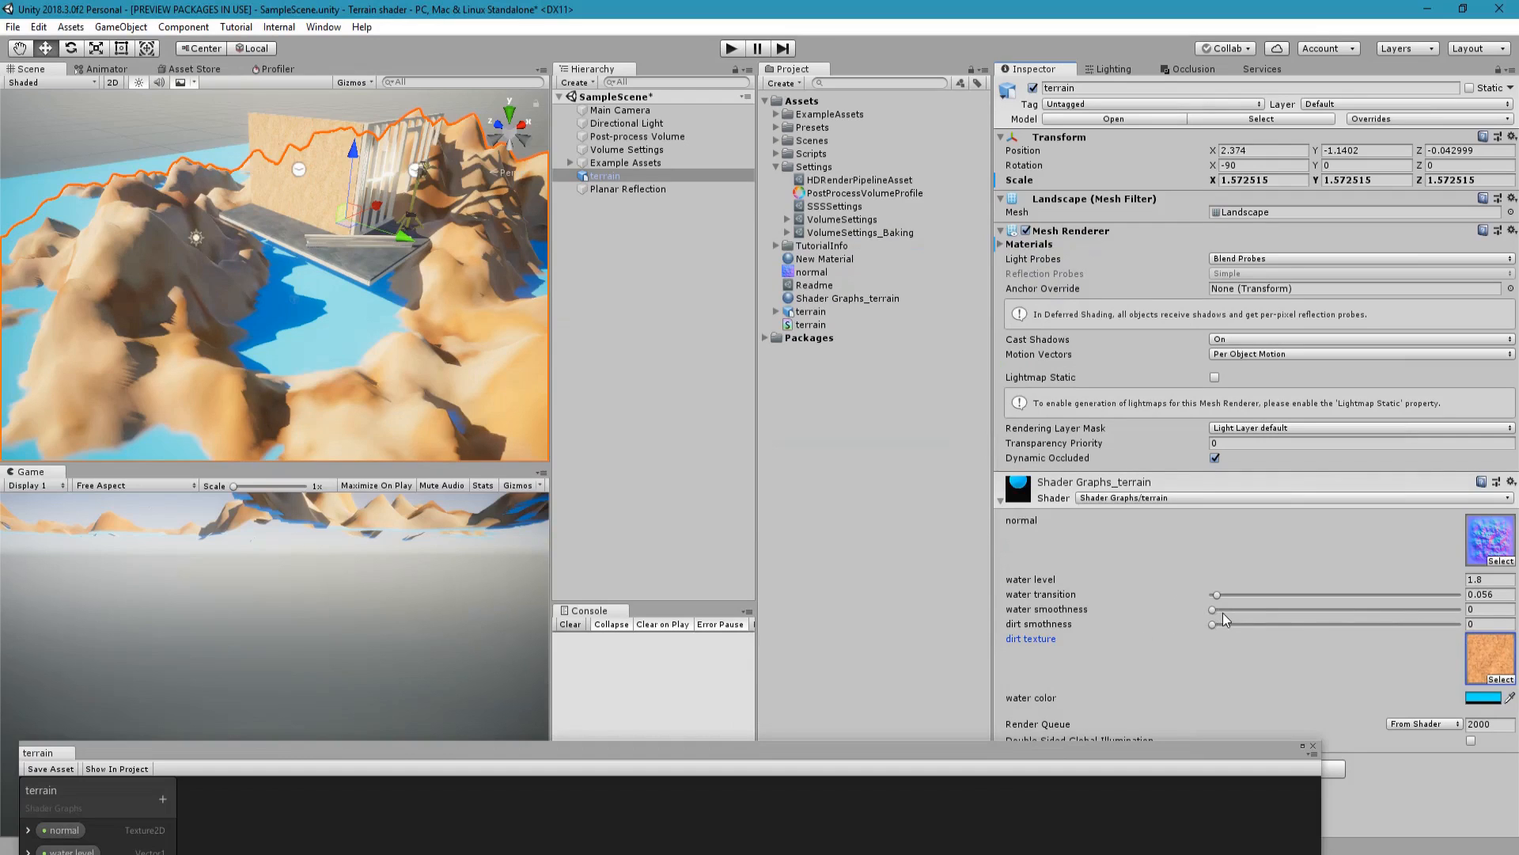
- Set the terrain material's water smoothness to 1 and its dirt smothness to 0.141
drag(1231, 604, 1458, 609)
right_drag(338, 332, 339, 366)
key(w)
drag(1348, 611, 1517, 661)
mouse_move(1219, 625)
mouse_down()
mouse_move(1309, 634)
mouse_move(1233, 639)
mouse_move(1247, 638)
mouse_up()
- Examine the terrain's water surface, dirt surface and shoreline from near and far in the scene
scroll(245, 326, down, 10)
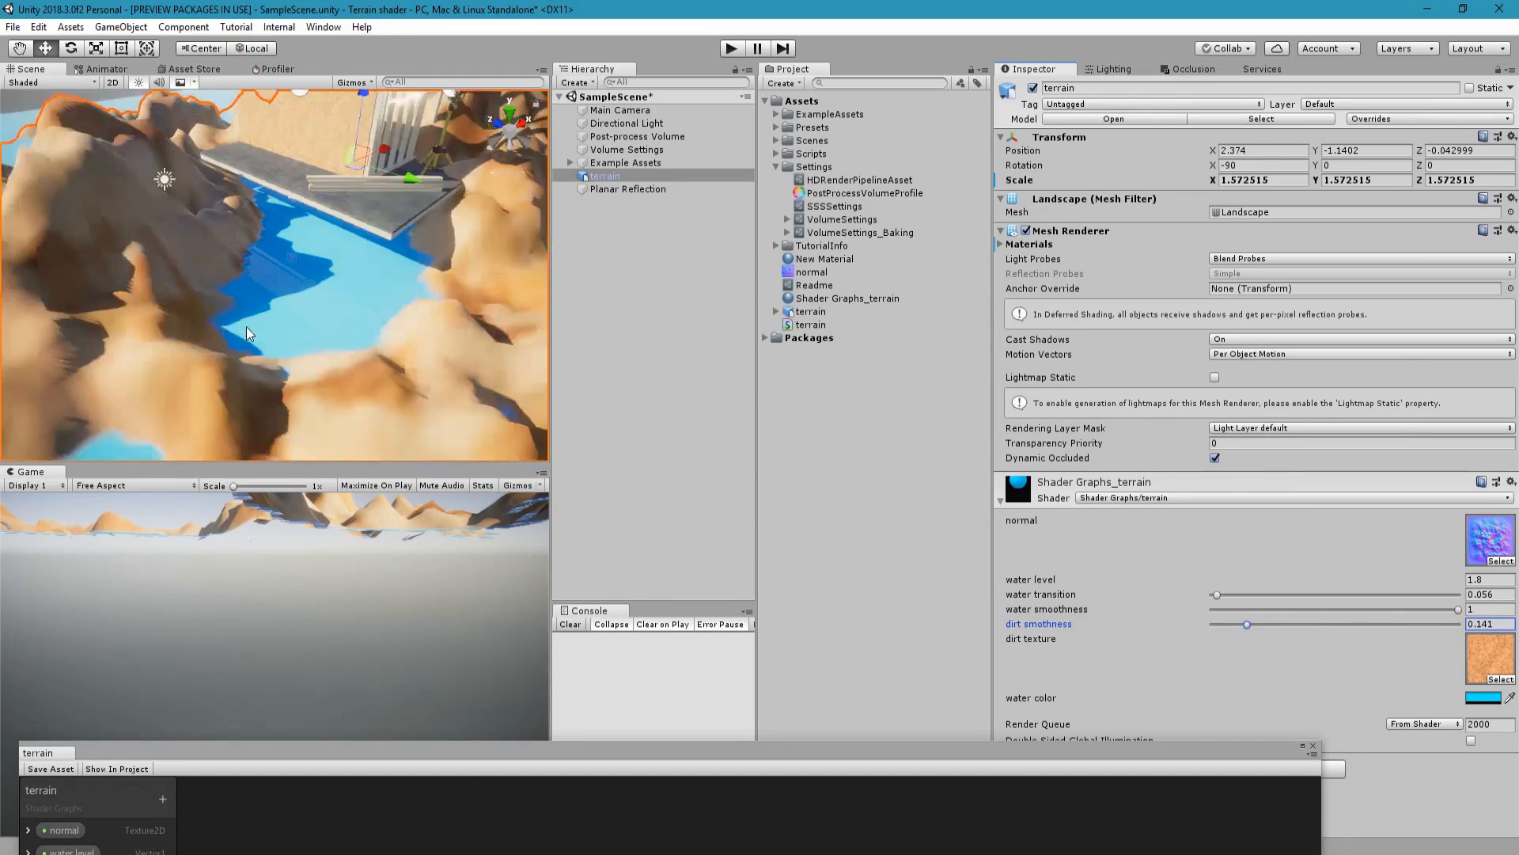
scroll(269, 327, up, 10)
scroll(299, 343, down, 8)
scroll(301, 344, up, 5)
mouse_move(301, 343)
middle_down()
mouse_move(301, 312)
mouse_move(295, 352)
mouse_move(287, 322)
middle_up()
scroll(295, 353, down, 8)
scroll(293, 354, up, 6)
scroll(287, 323, down, 5)
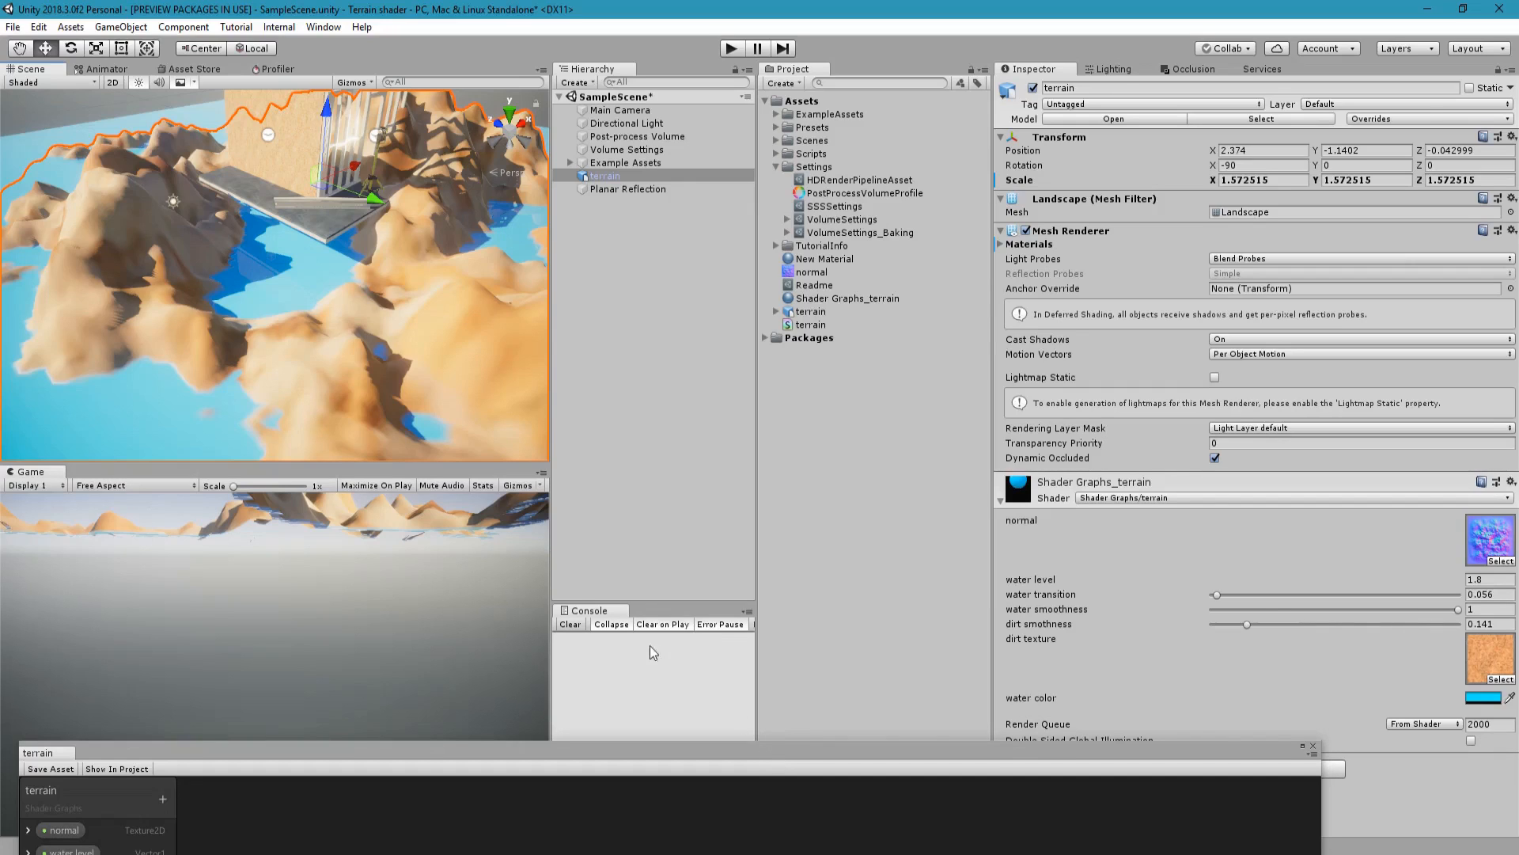
scroll(272, 313, down, 5)
middle_drag(272, 314, 288, 286)
scroll(259, 368, up, 5)
middle_drag(259, 368, 243, 393)
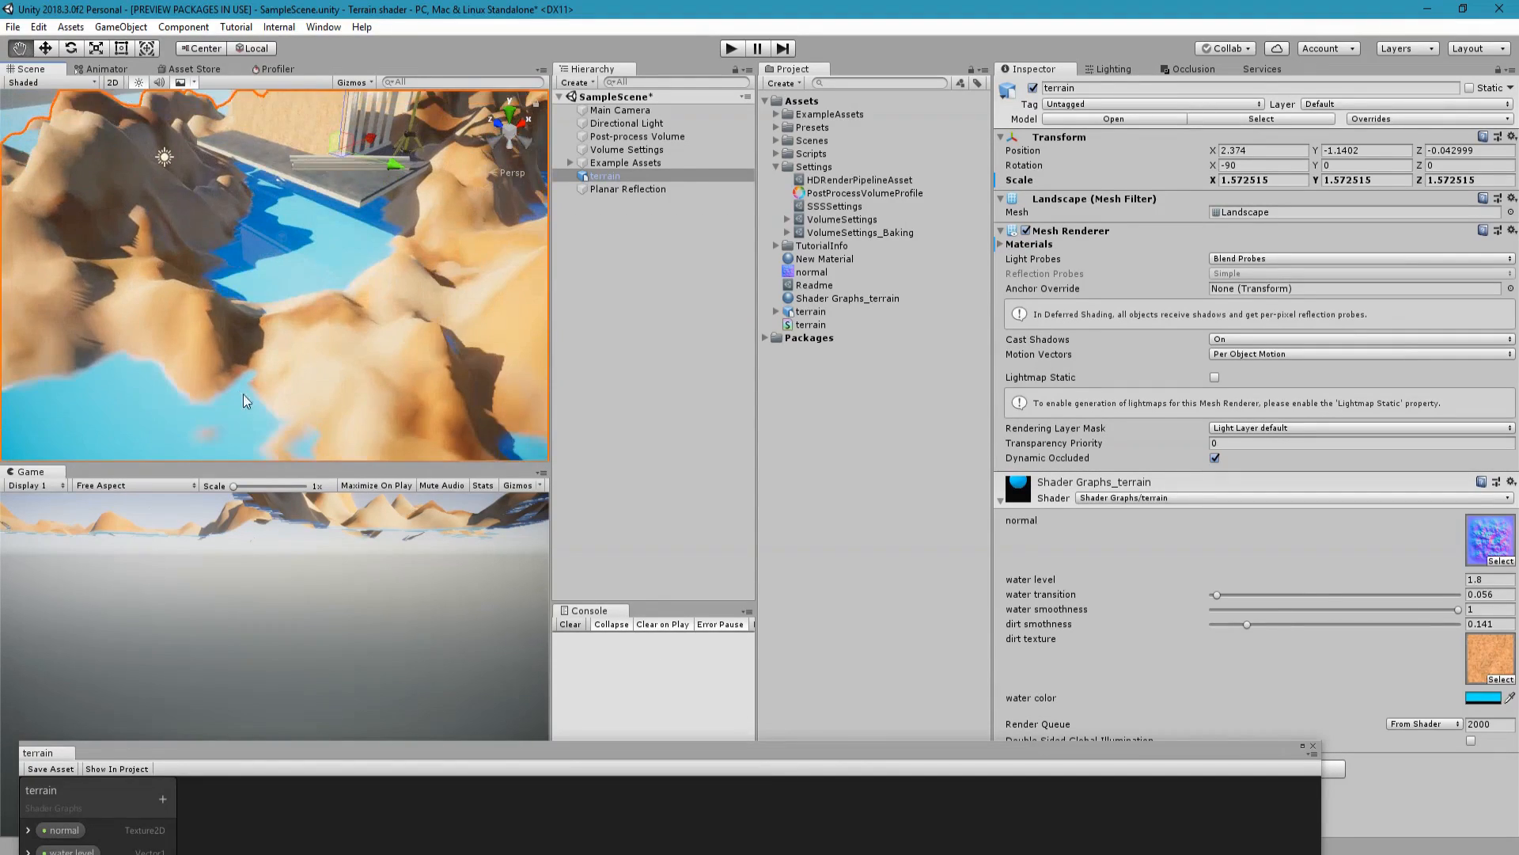
- Return to the shader graph window and set the PBR Master's Metallic value to 0.2
drag(733, 753, 806, 120)
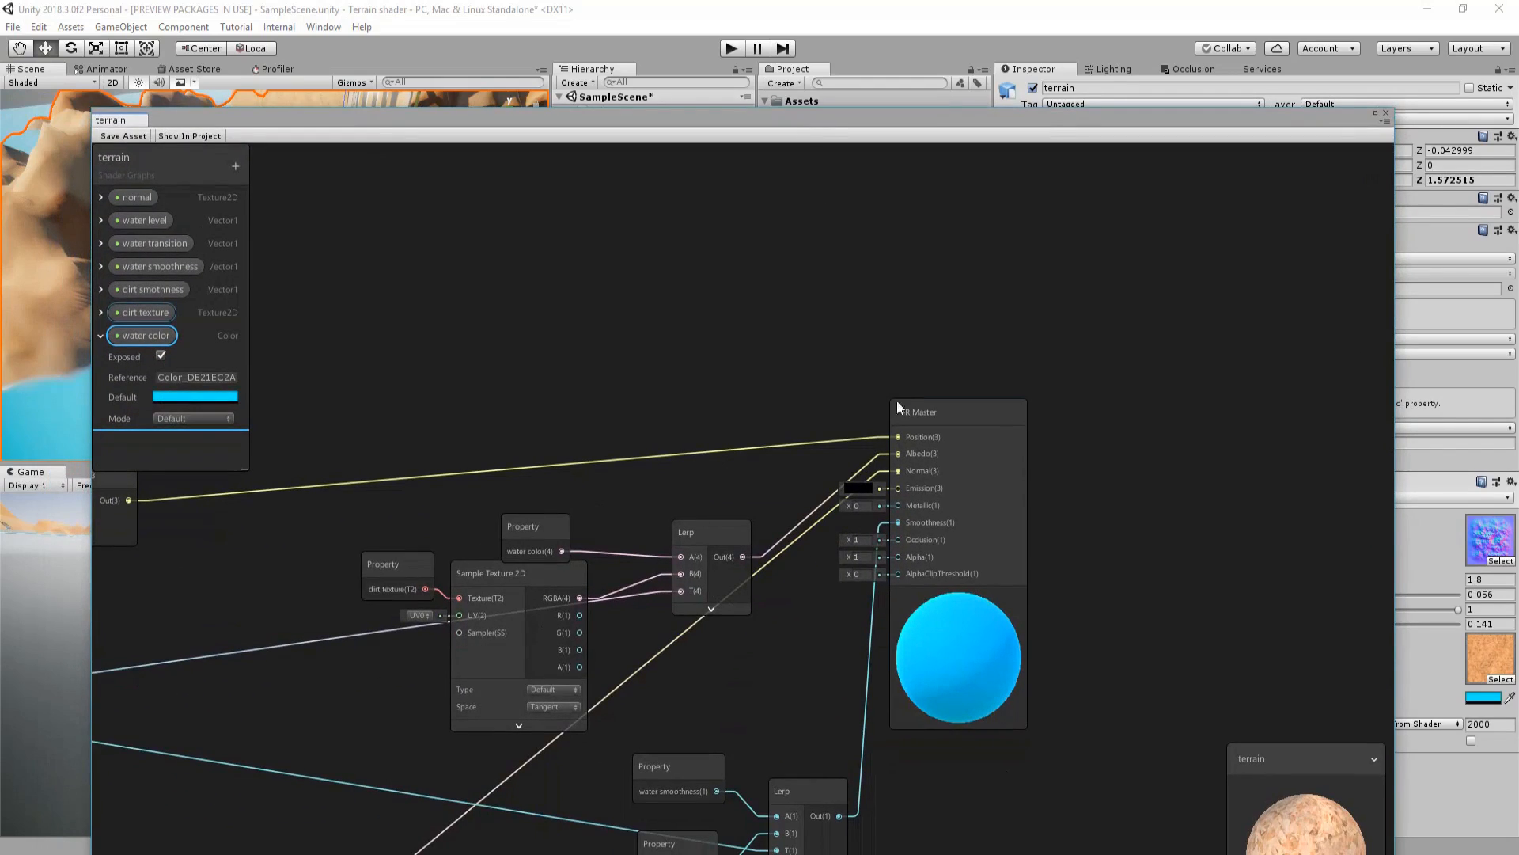
scroll(1029, 610, up, 2)
click(838, 492)
text(.2)
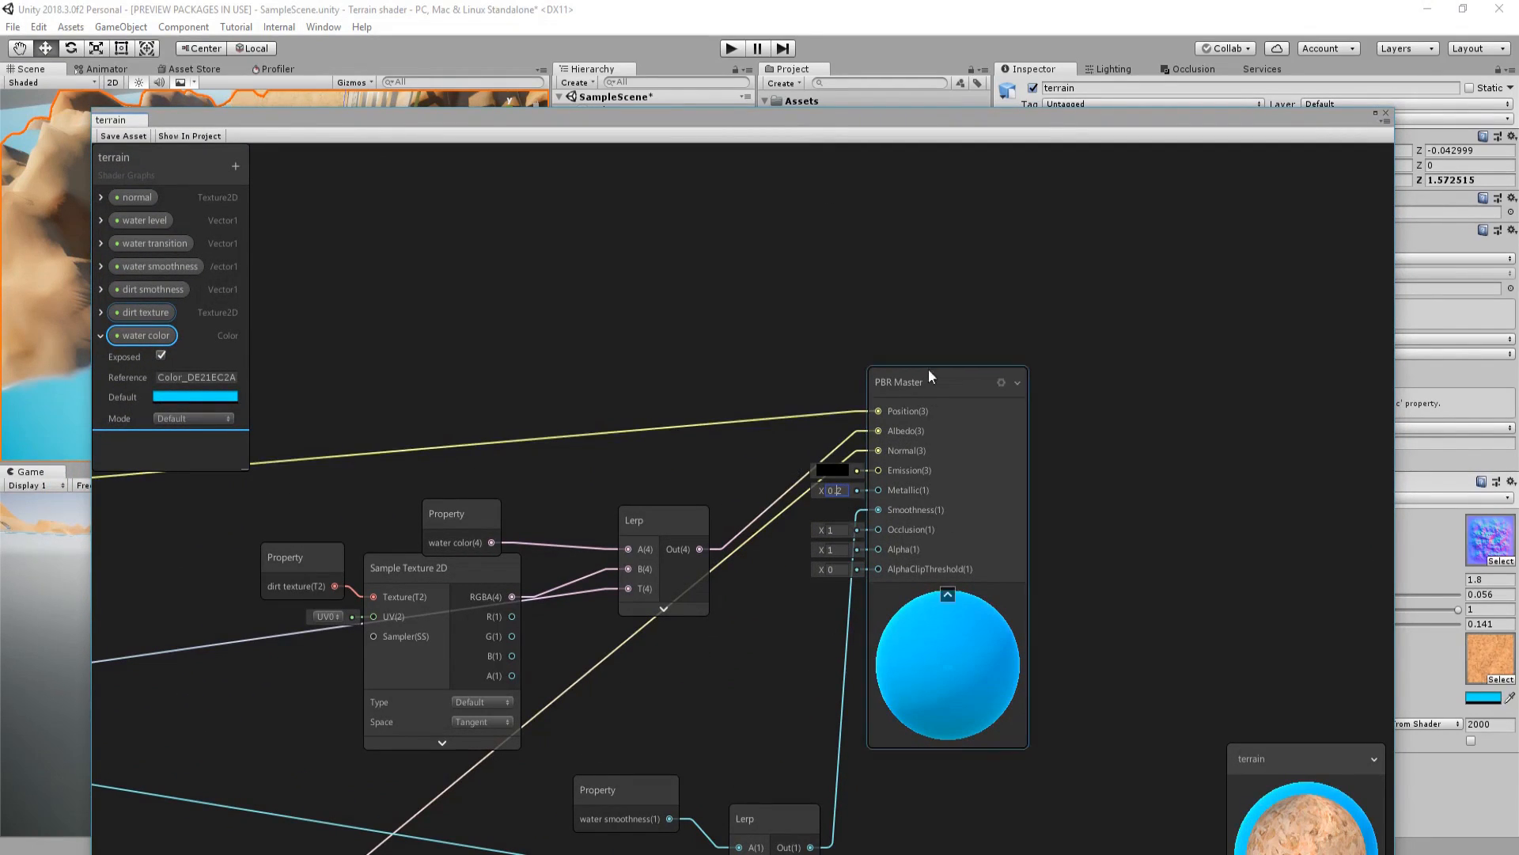
click(780, 443)
middle_drag(678, 493, 724, 468)
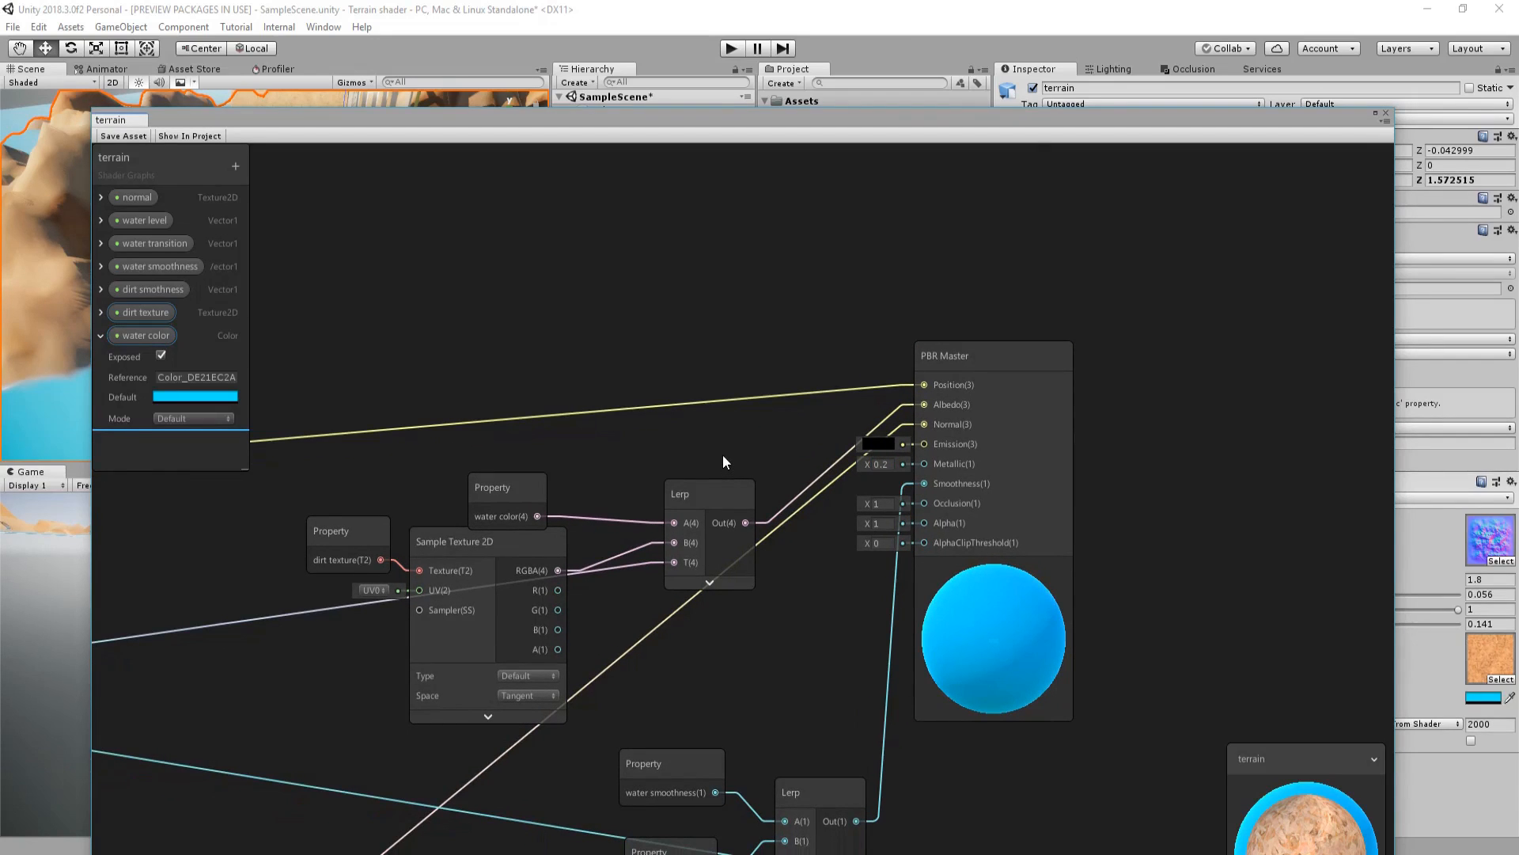
- Add a Vector4 property named "dirt tiling n offset" with default X 1 and Y 1
scroll(712, 459, down, 3)
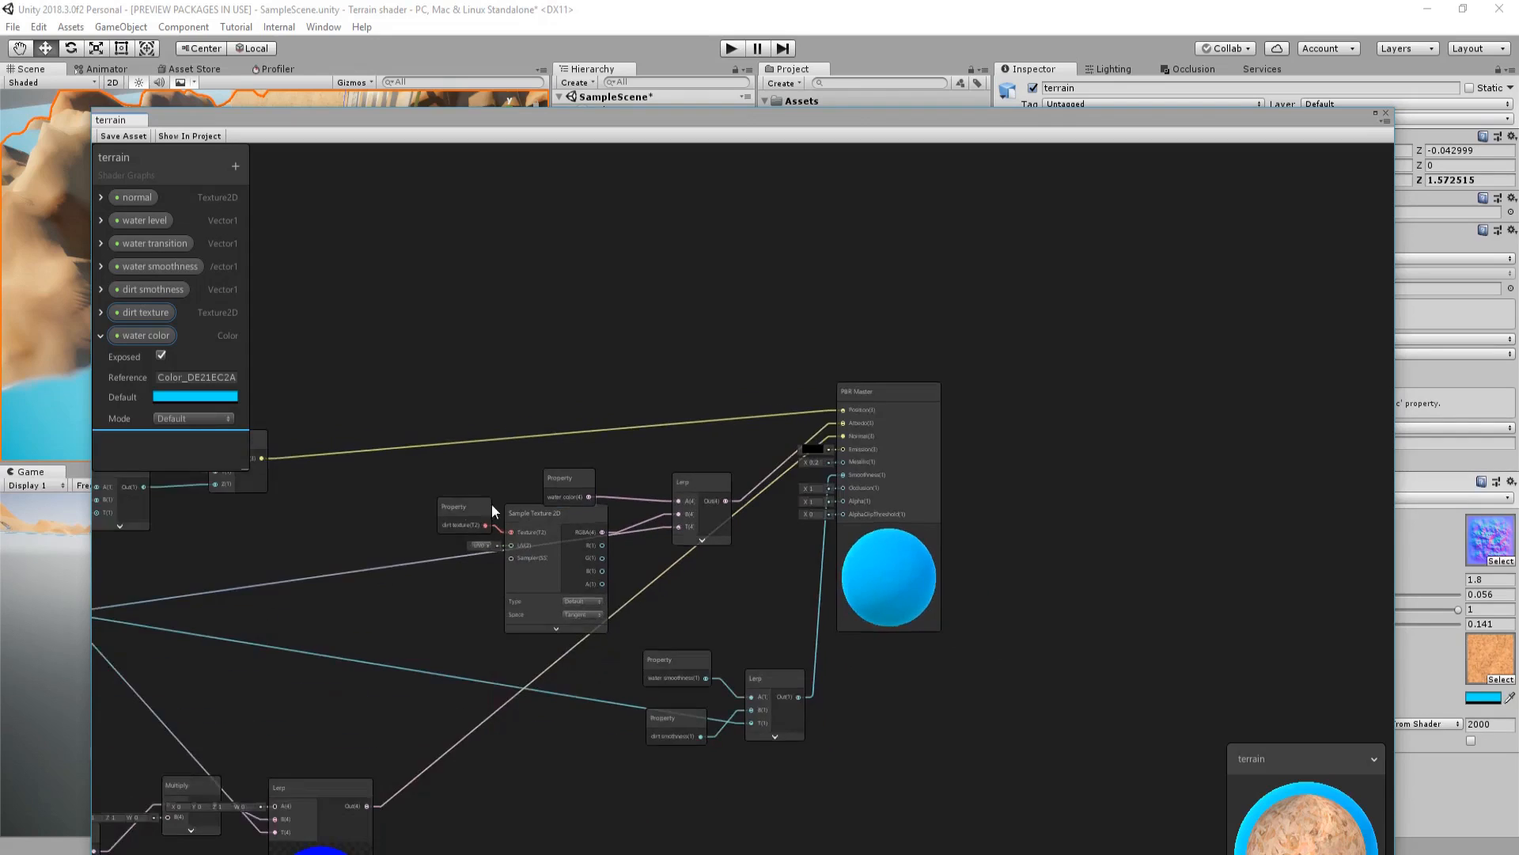
middle_drag(463, 514, 728, 479)
click(100, 335)
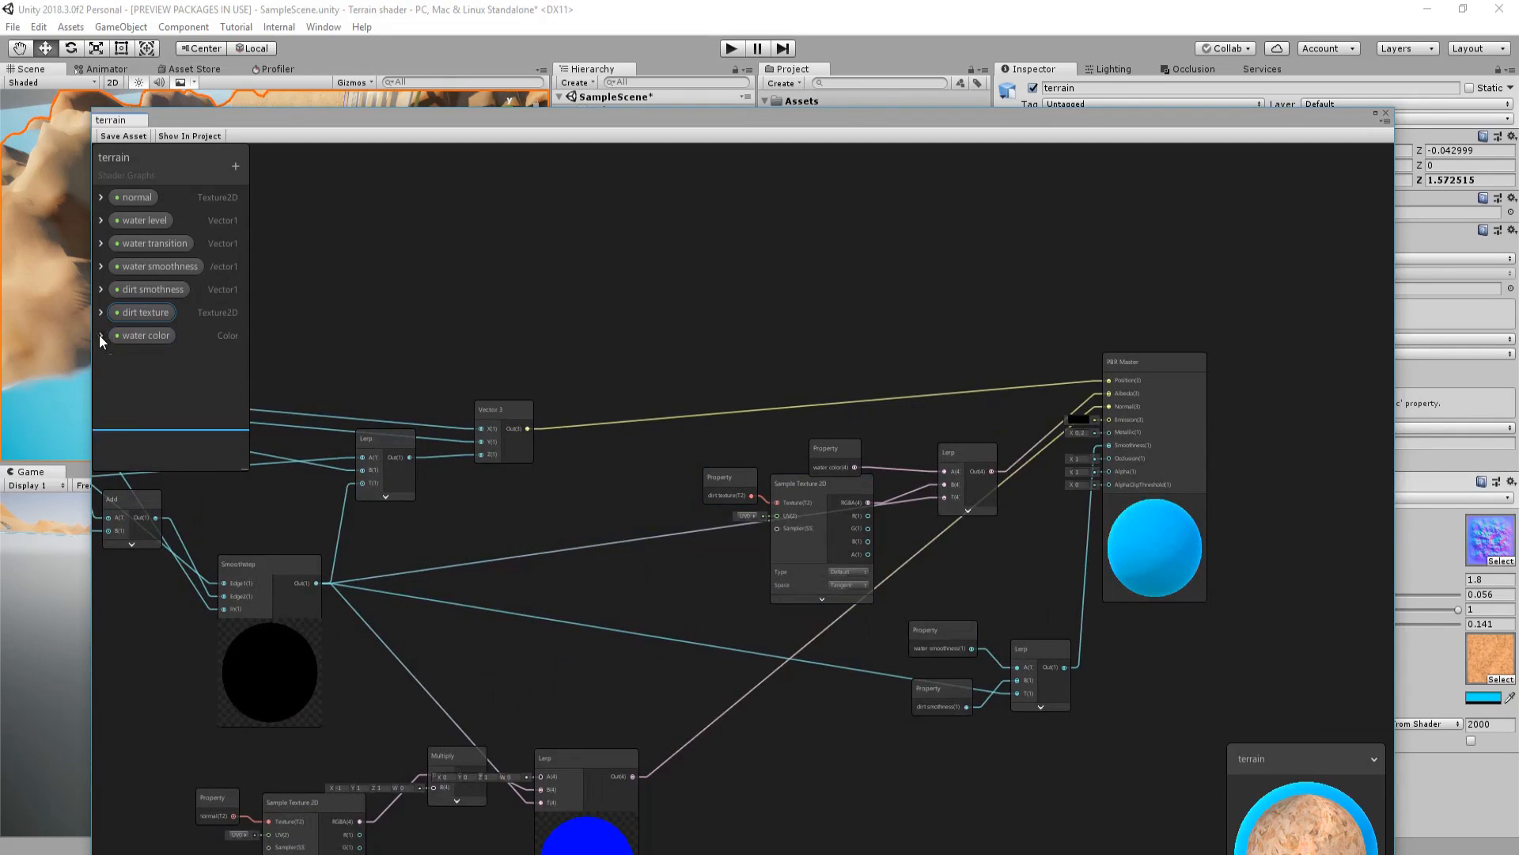
click(235, 166)
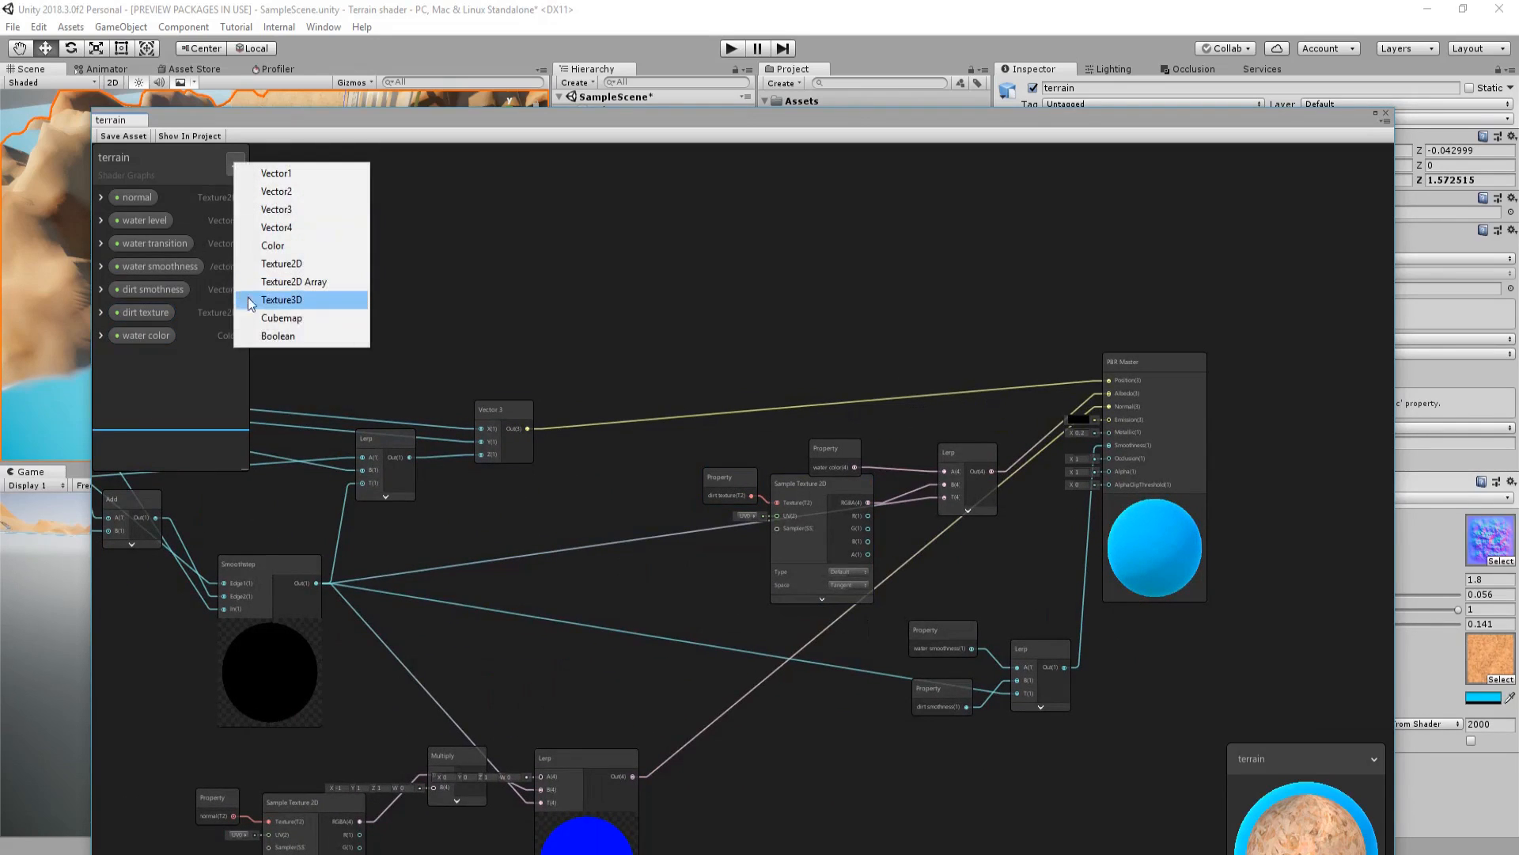
click(305, 228)
text(dirt tilin)
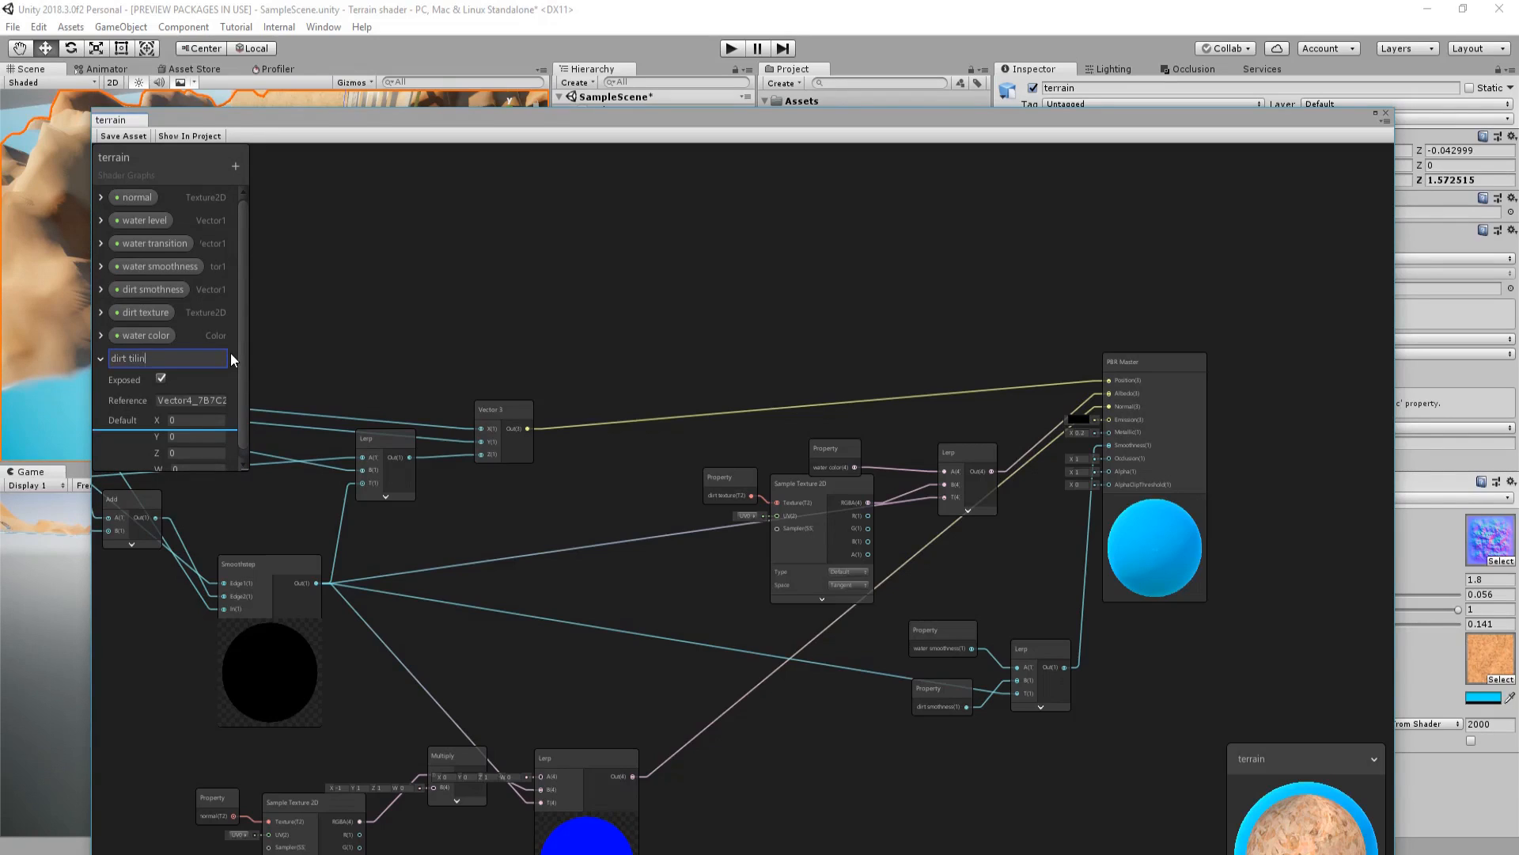
text(g n offset)
key(Return)
click(204, 411)
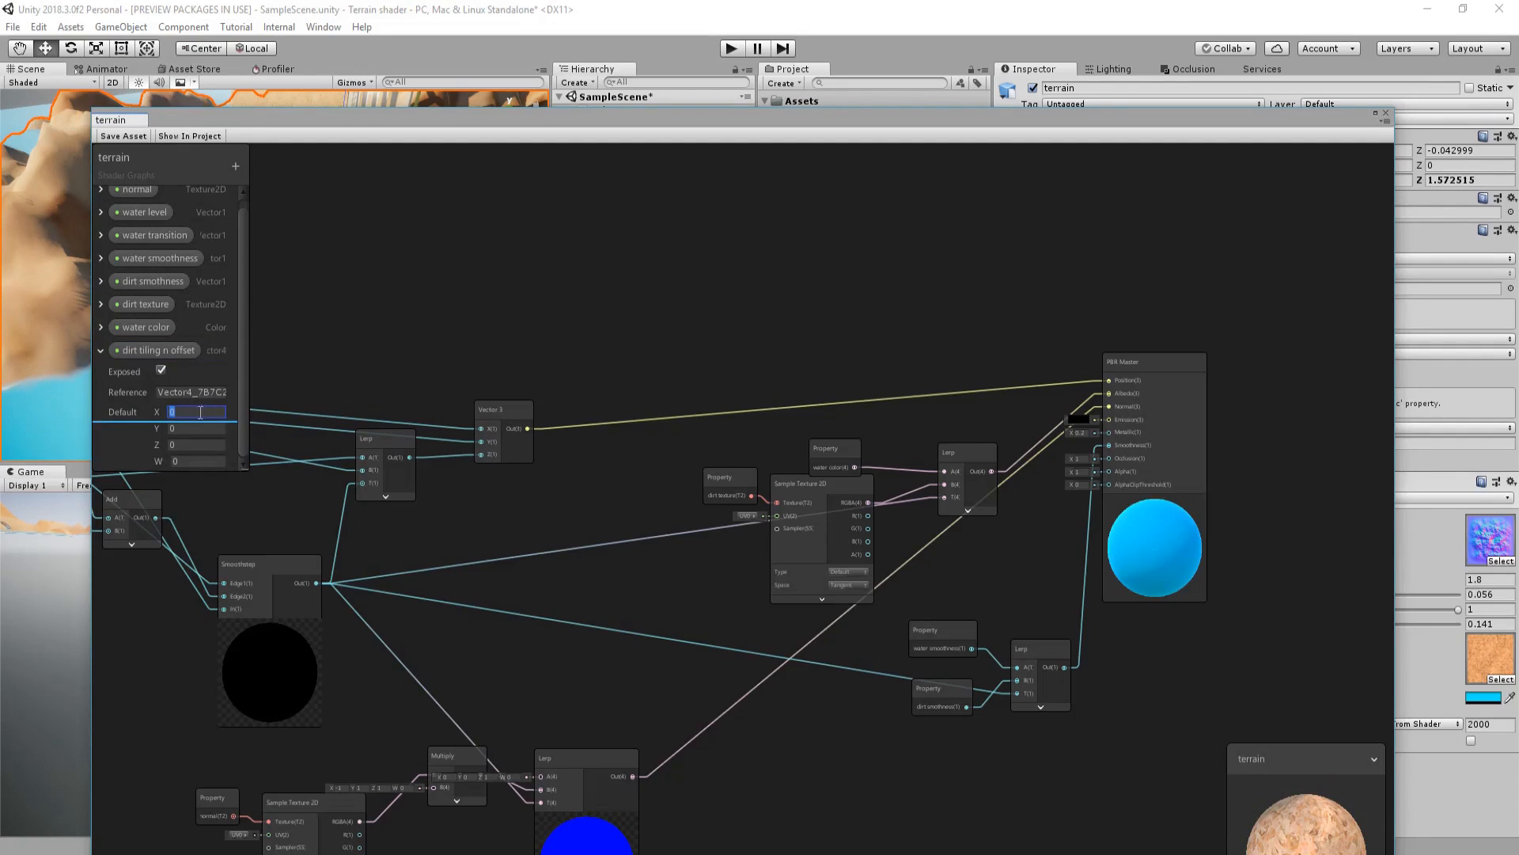
text(1)
key(Tab)
text(1)
- Place the dirt tiling n offset node in the graph and connect it to a new Split node
drag(139, 349, 570, 531)
text(s)
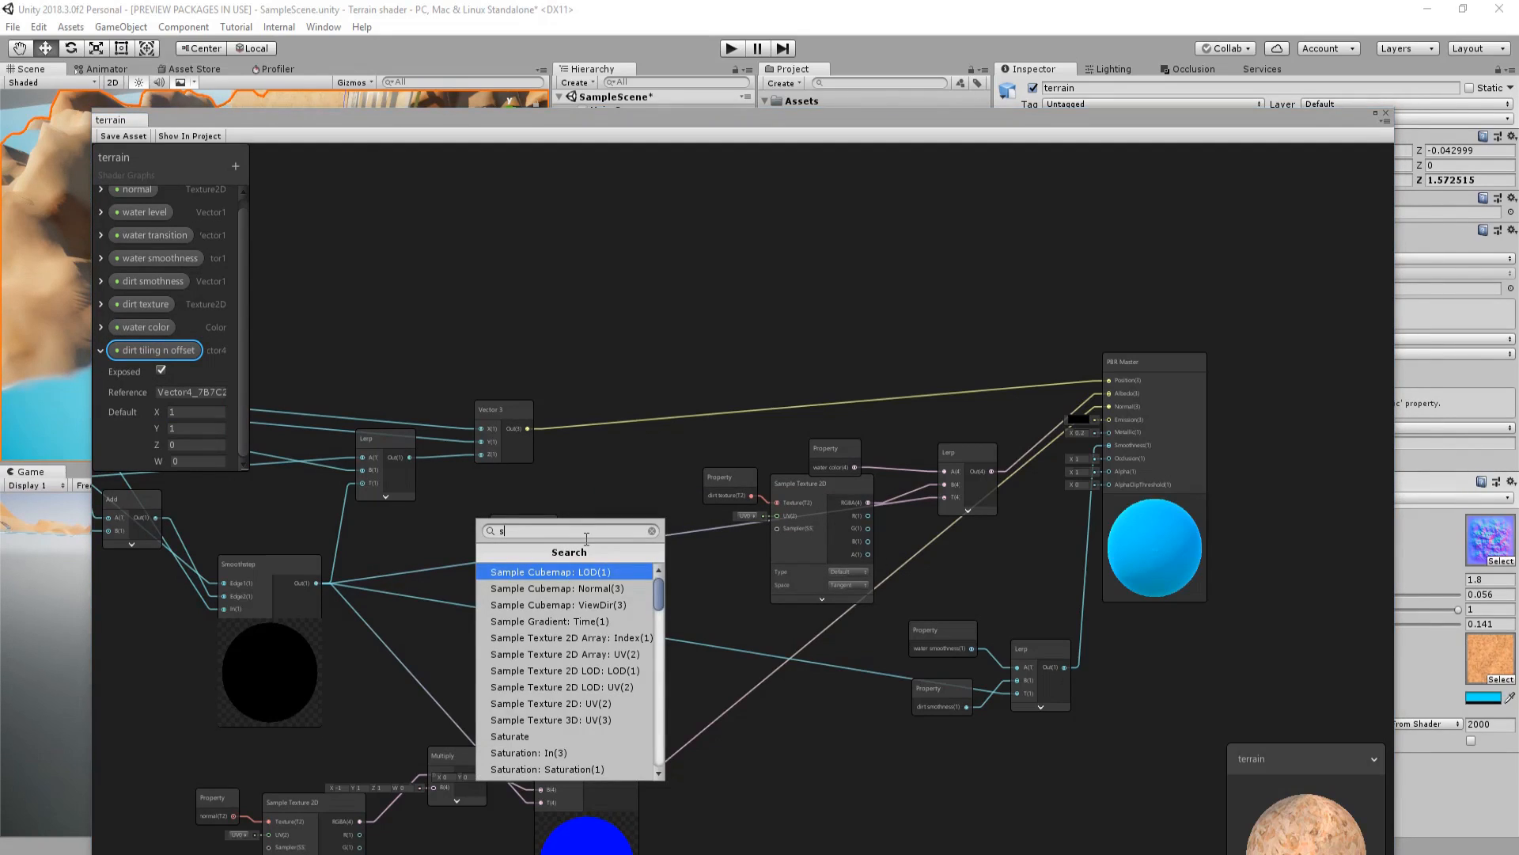
text(pli)
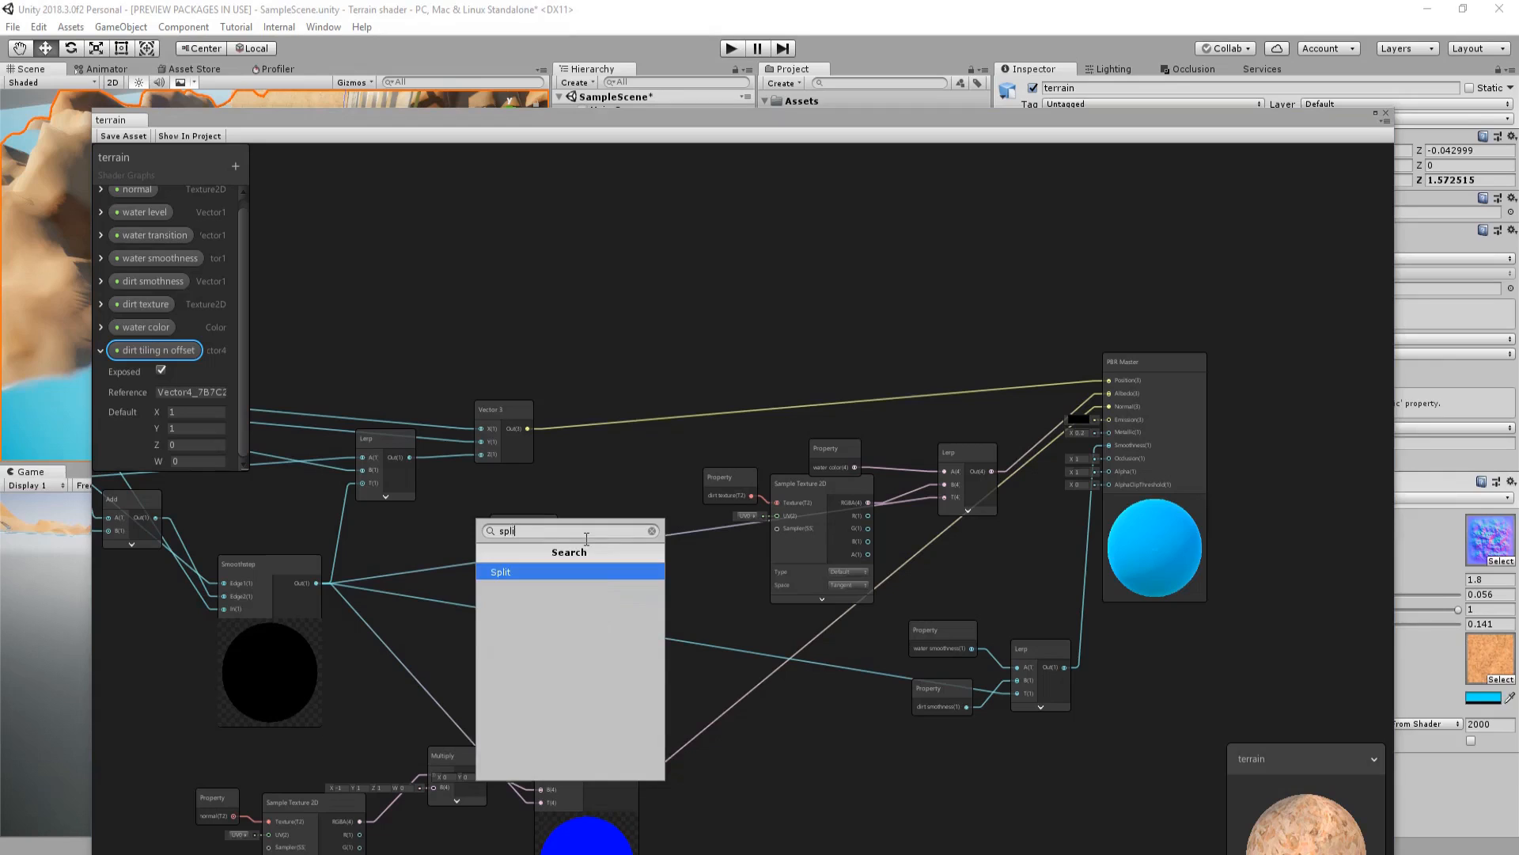
key(Return)
- Add a Vector 2 node and connect the Split node's R output to X and its G output to Y
scroll(614, 548, up, 3)
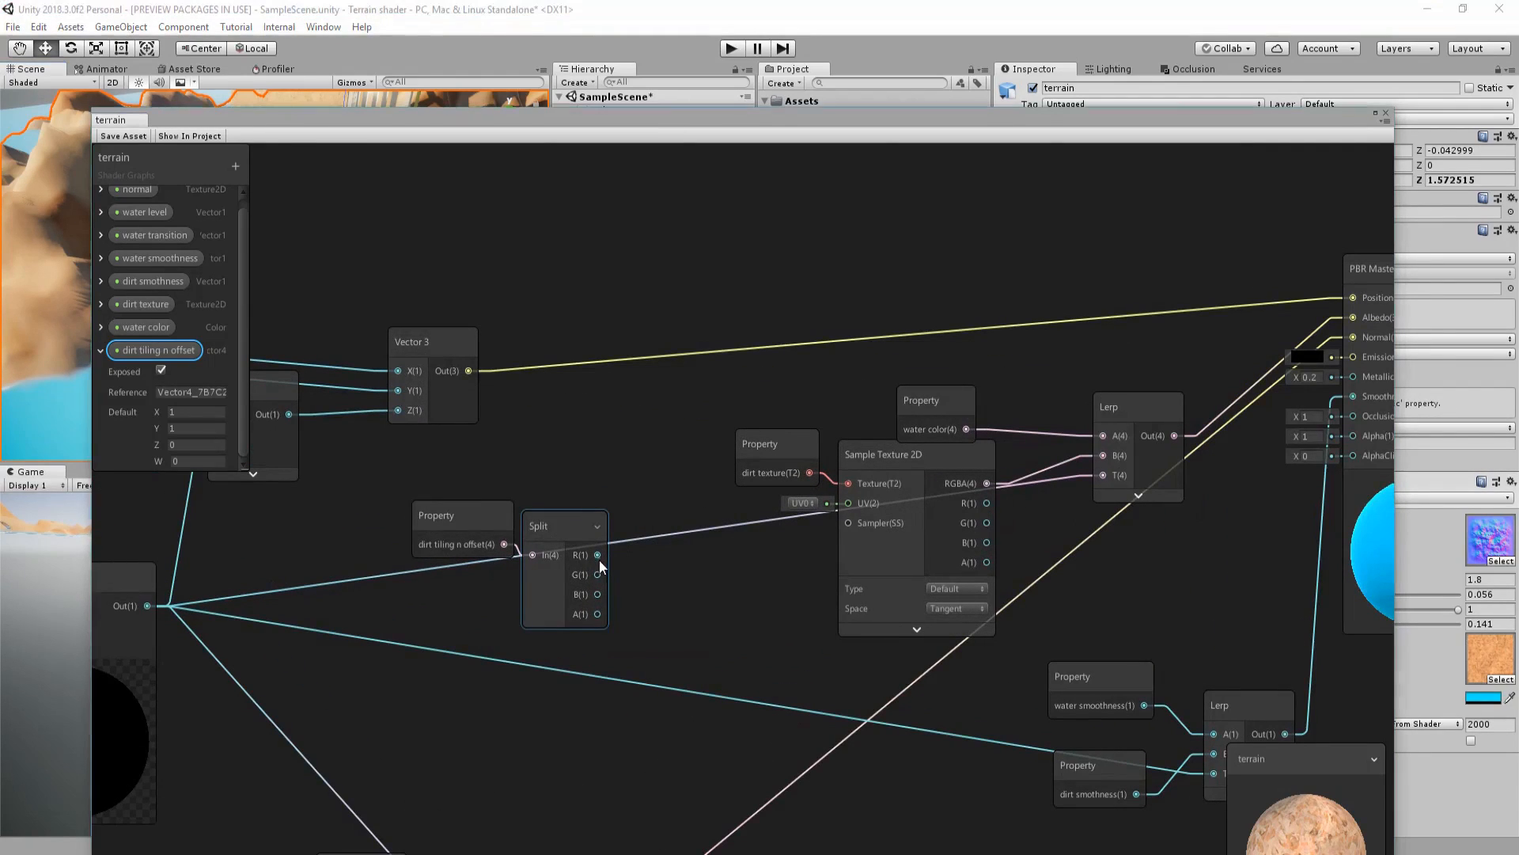
key(space)
text(vec)
click(619, 610)
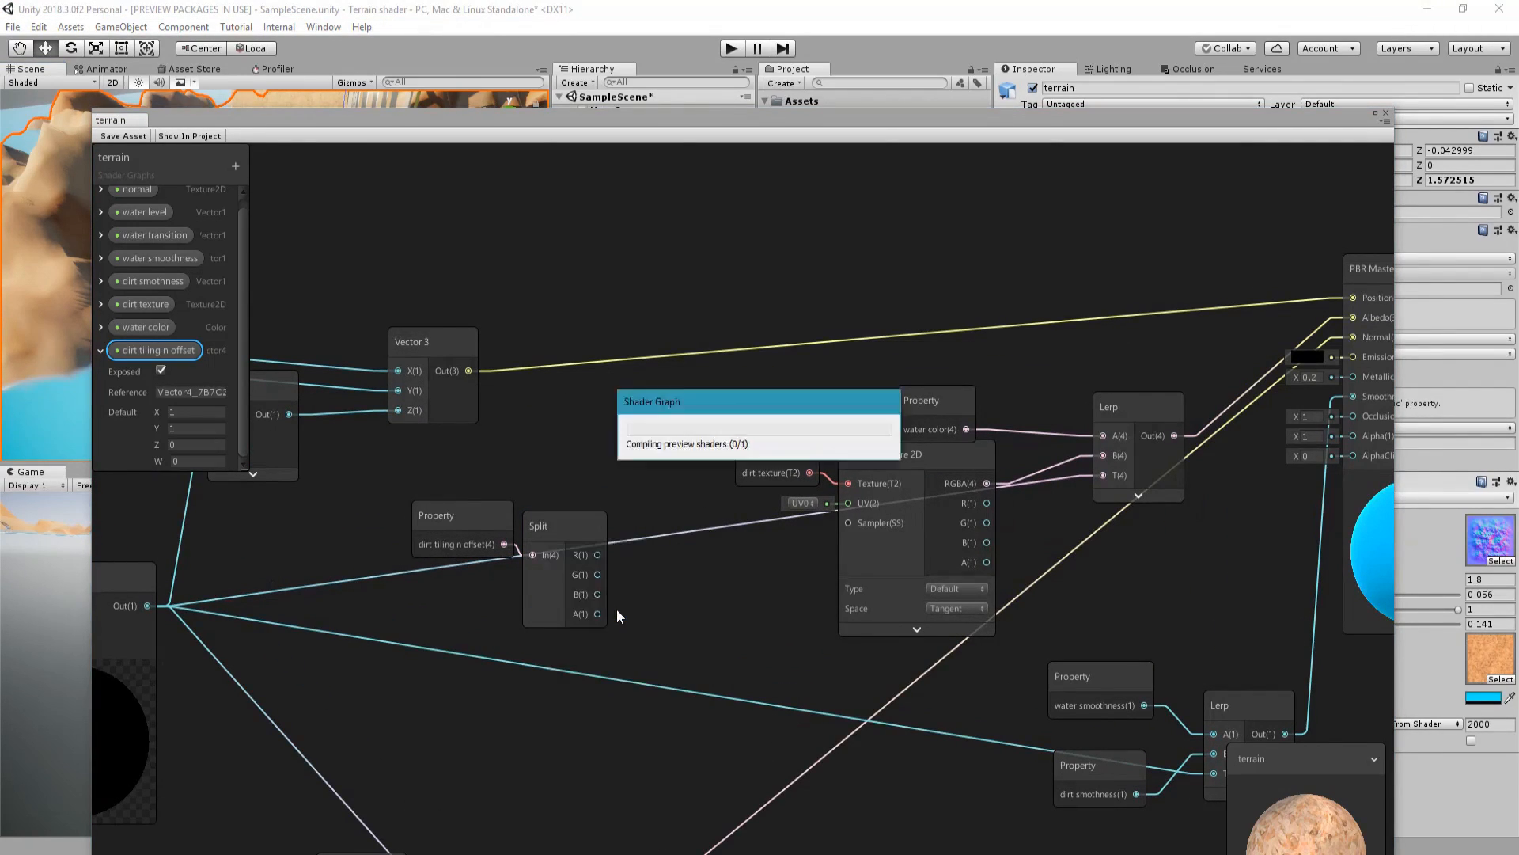
drag(597, 574, 662, 520)
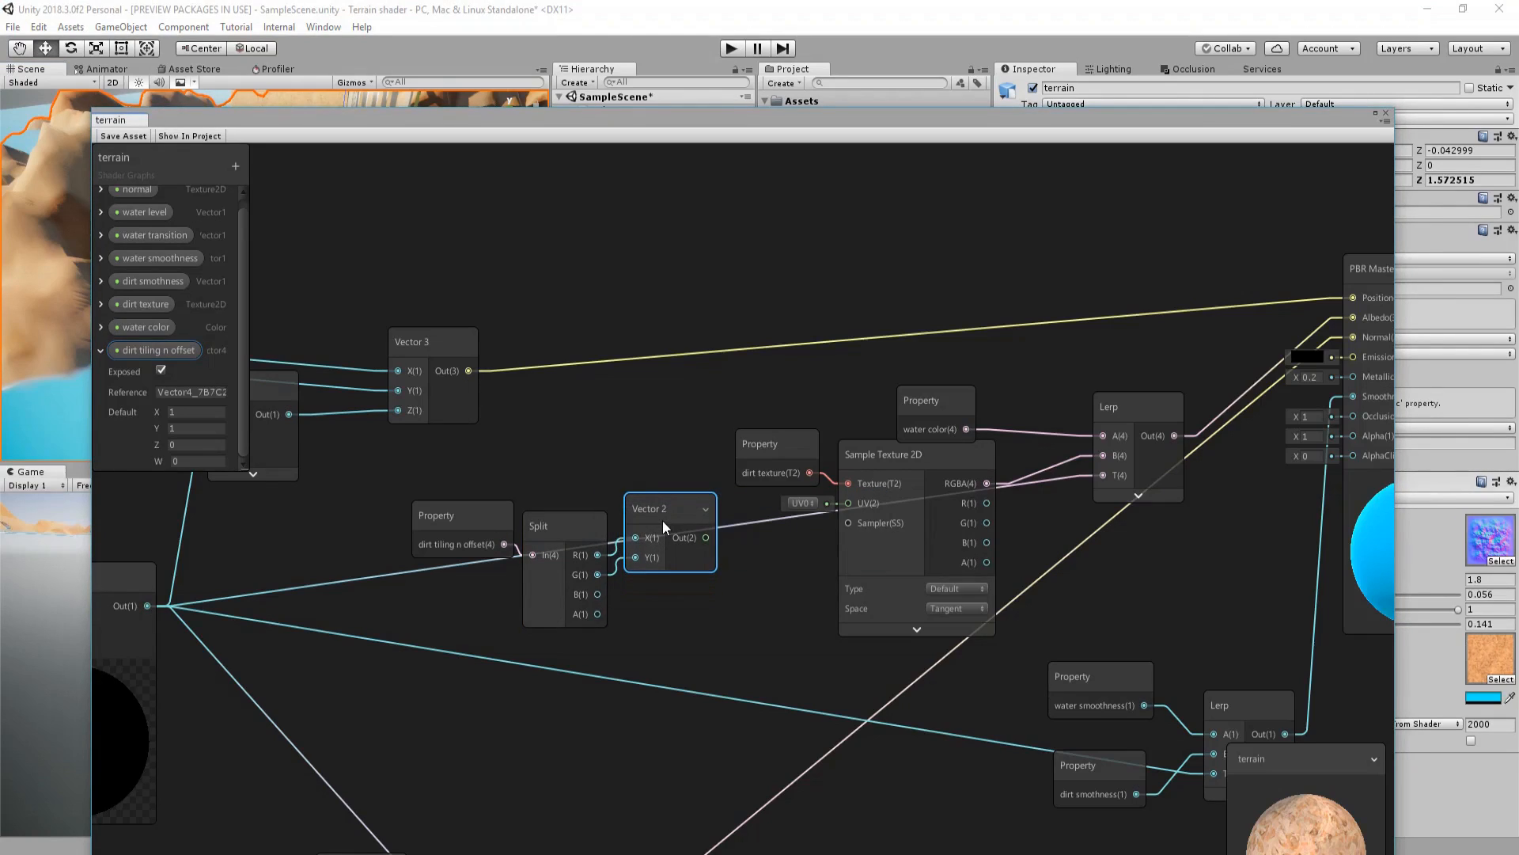
- Duplicate the Vector 2 node below the original and connect the Split node's B and A outputs to the copy's X and Y
key(ctrl+d)
drag(672, 616, 644, 637)
drag(698, 593, 681, 600)
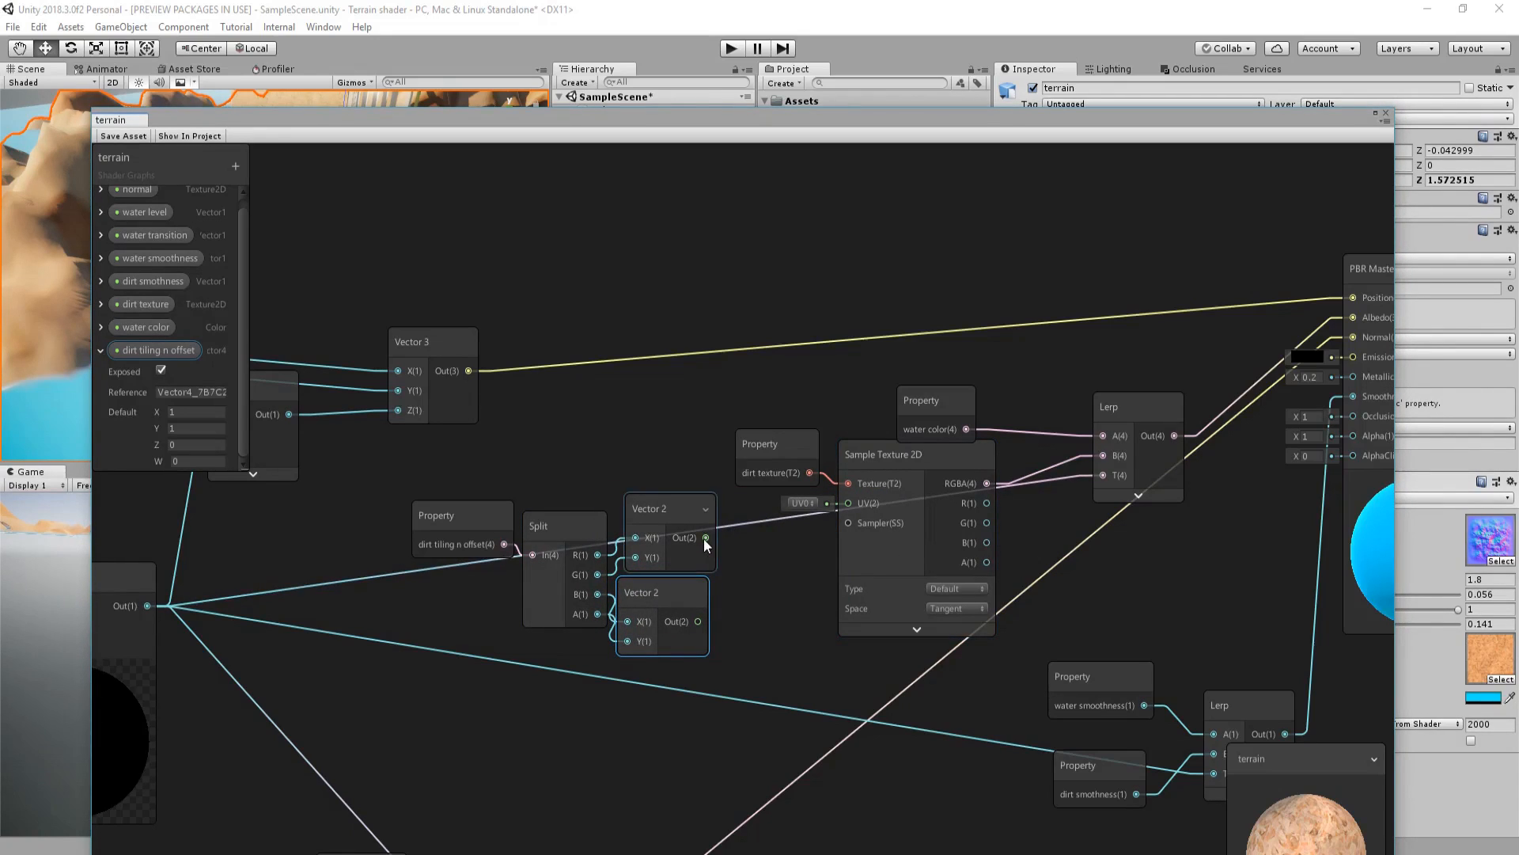
- Add a Tiling And Offset node, feeding the upper Vector 2 into Tiling and the lower Vector 2 into Offset
key(space)
text(tili)
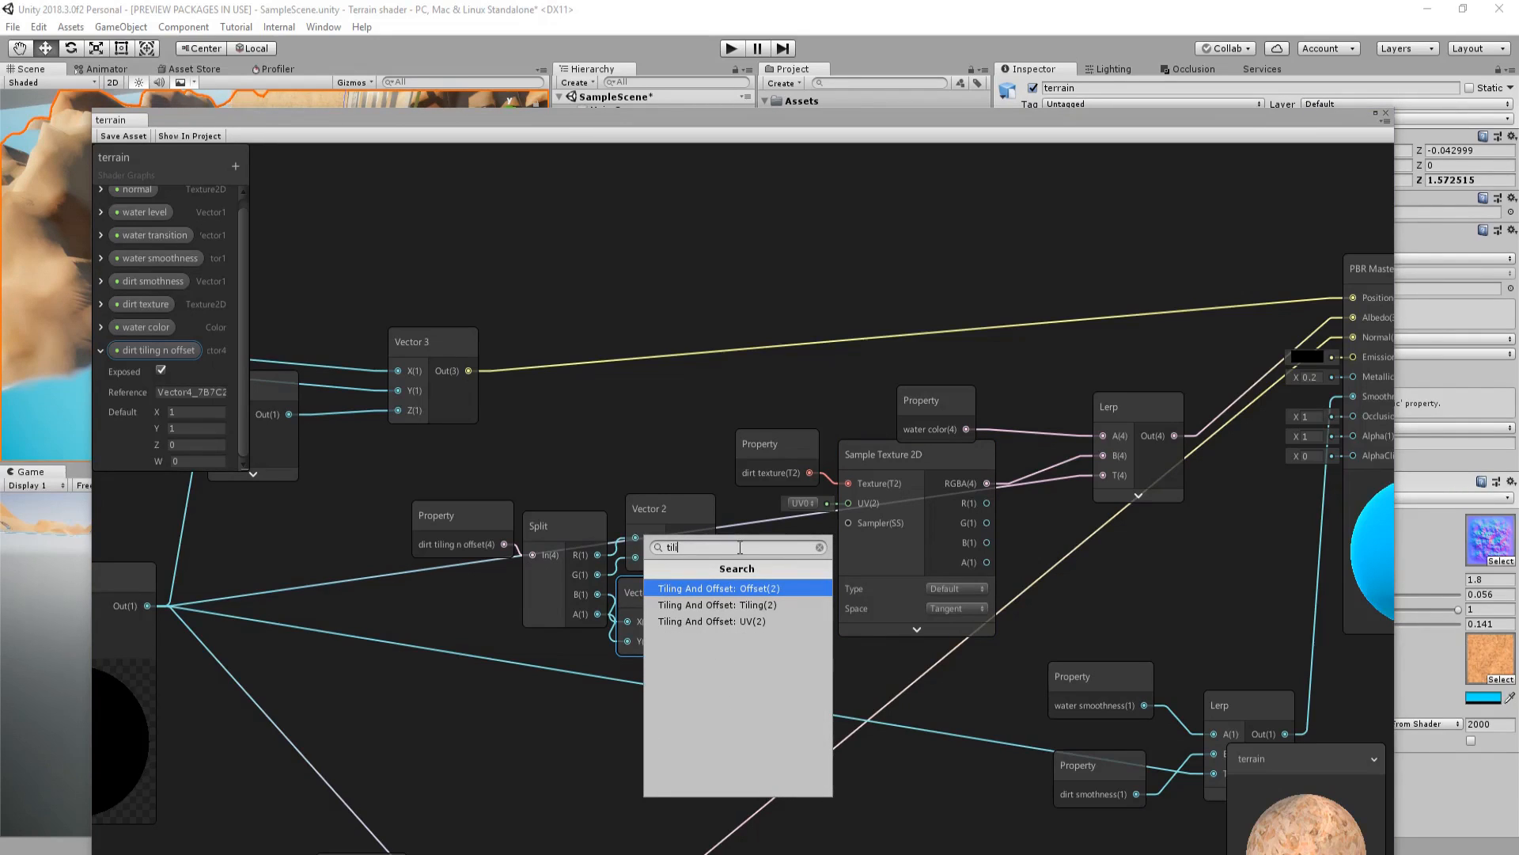
key(Return)
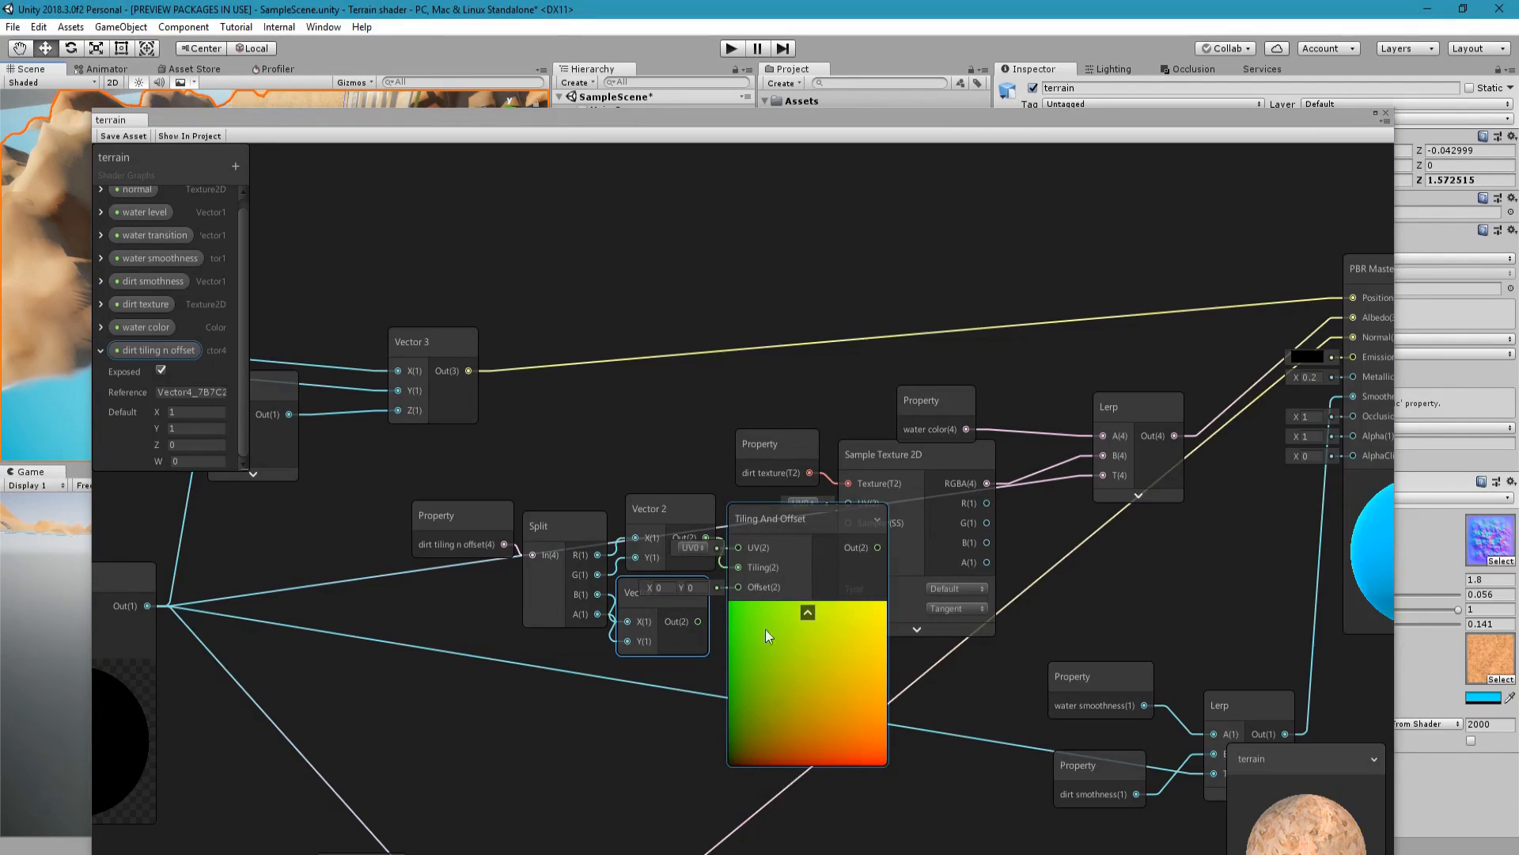
drag(700, 618, 739, 586)
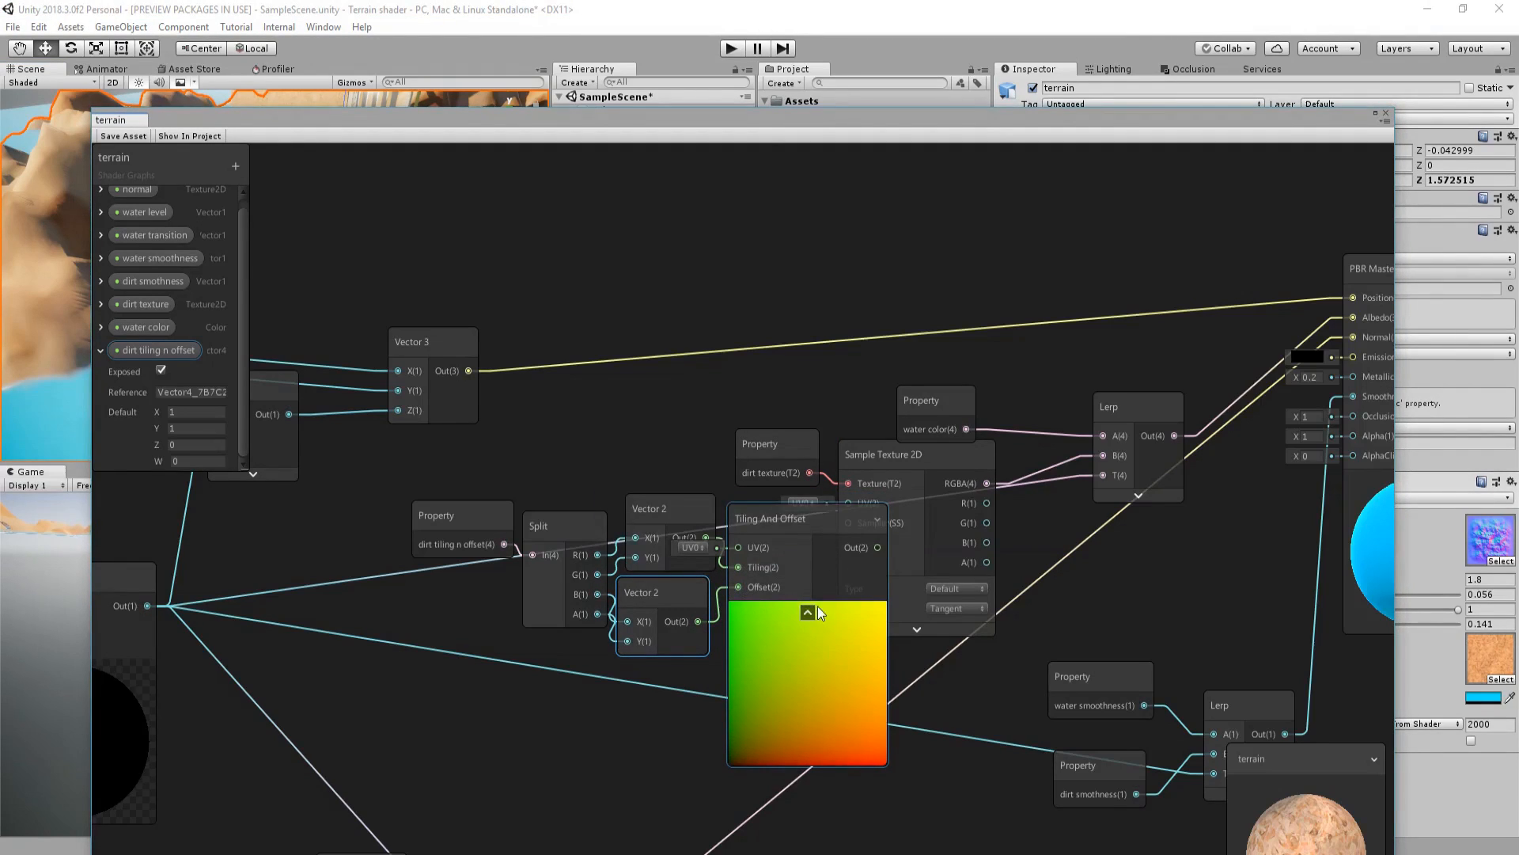
- Collapse the Tiling And Offset preview, connect its output to the dirt Sample Texture 2D's UV, save the asset and move the graph window aside
click(807, 612)
drag(828, 547, 850, 503)
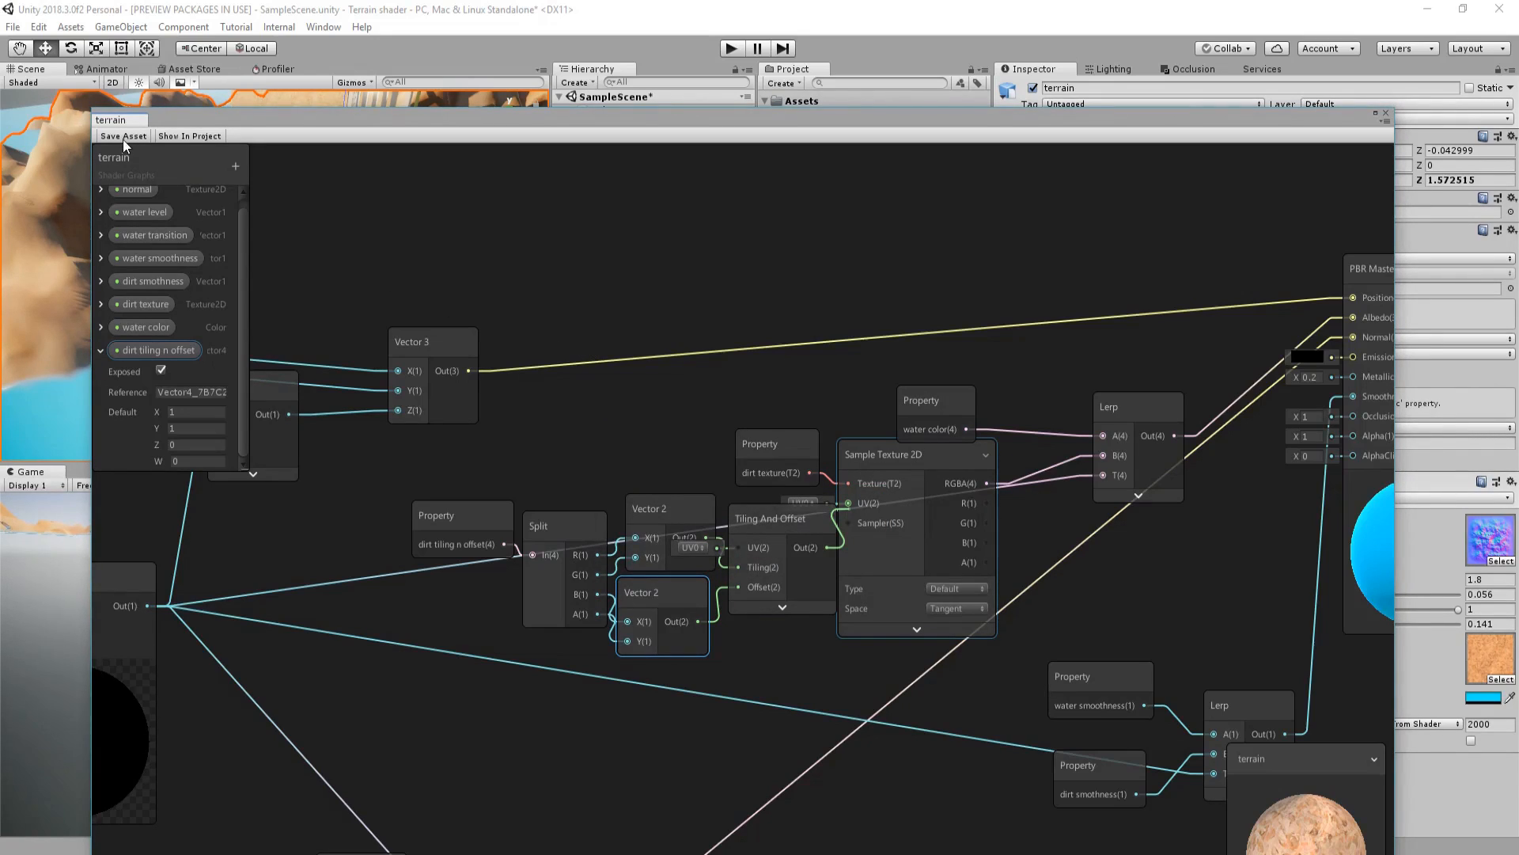
drag(335, 120, 372, 550)
drag(382, 615, 268, 815)
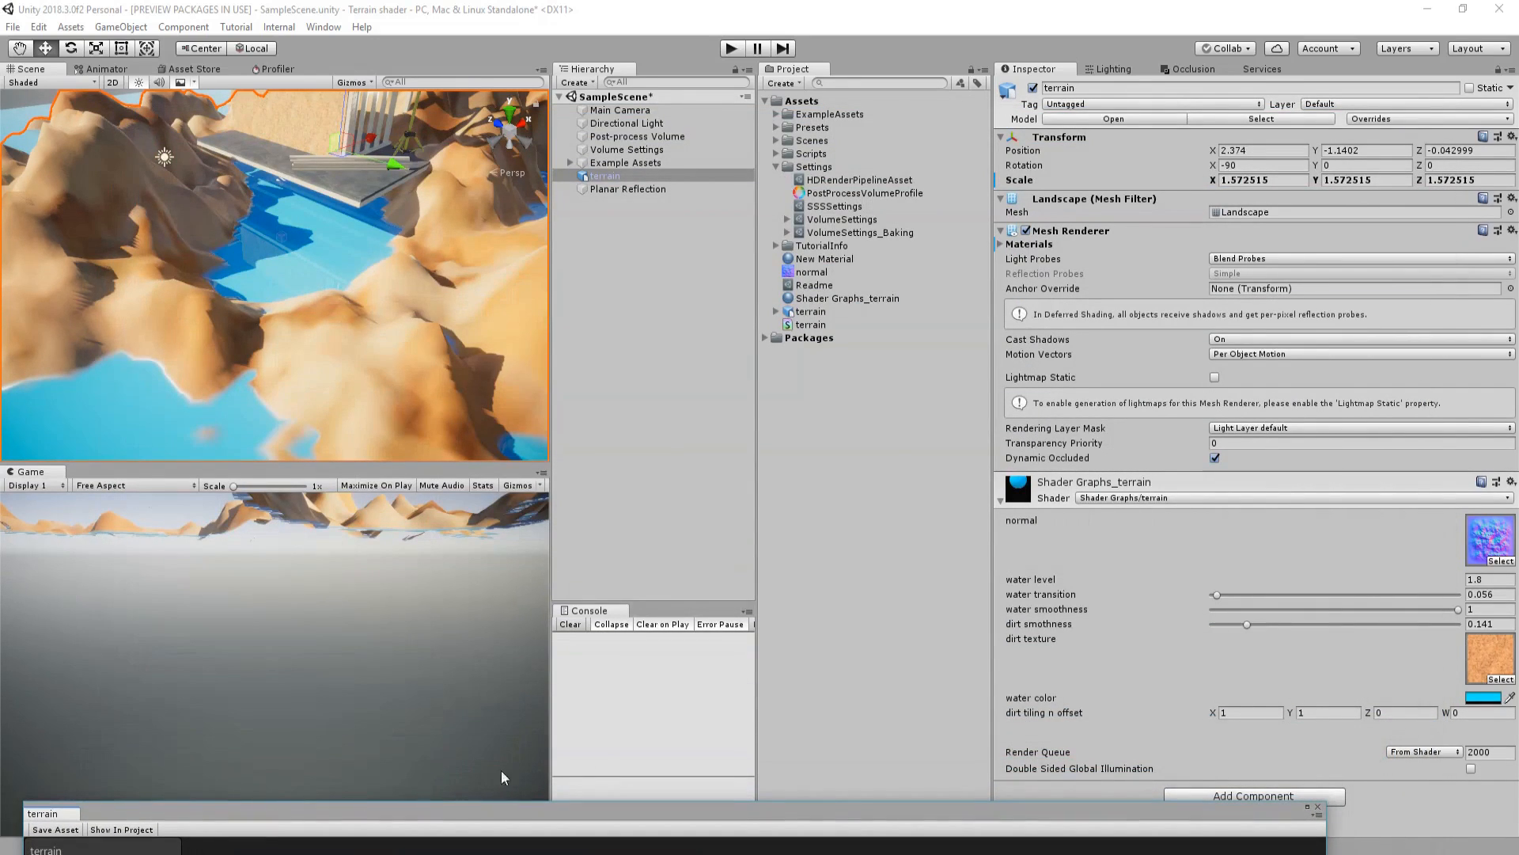
- Set the terrain material's dirt tiling n offset X and Y to 5, inspect the terrain and nudge the water transition slider
click(1262, 717)
text(5)
click(1329, 713)
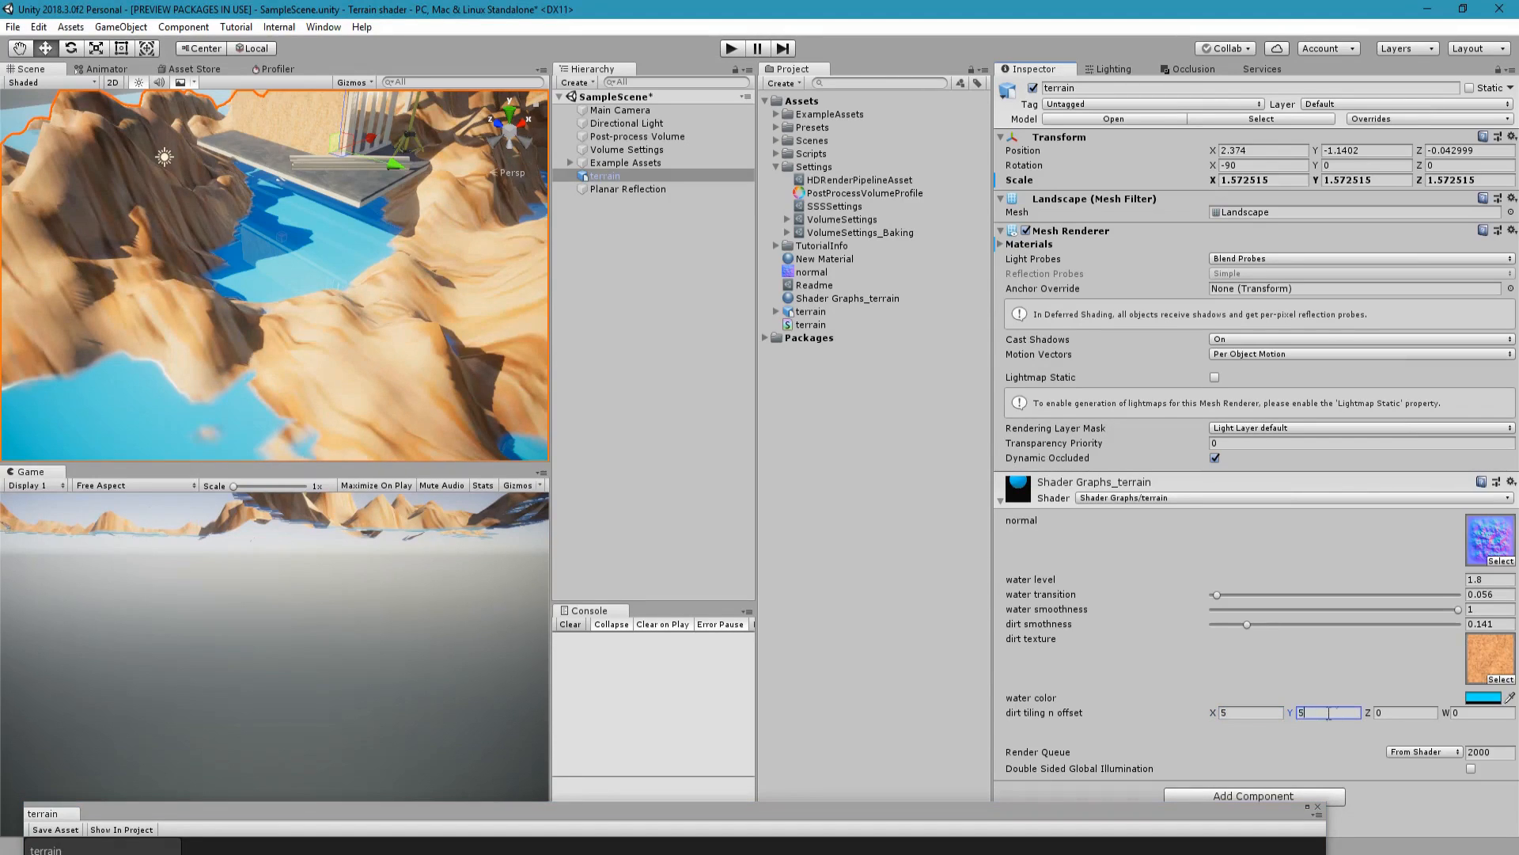
text(5)
scroll(339, 391, down, 3)
scroll(348, 384, up, 3)
mouse_move(358, 378)
middle_down()
mouse_move(303, 385)
mouse_move(353, 383)
middle_up()
scroll(350, 384, up, 5)
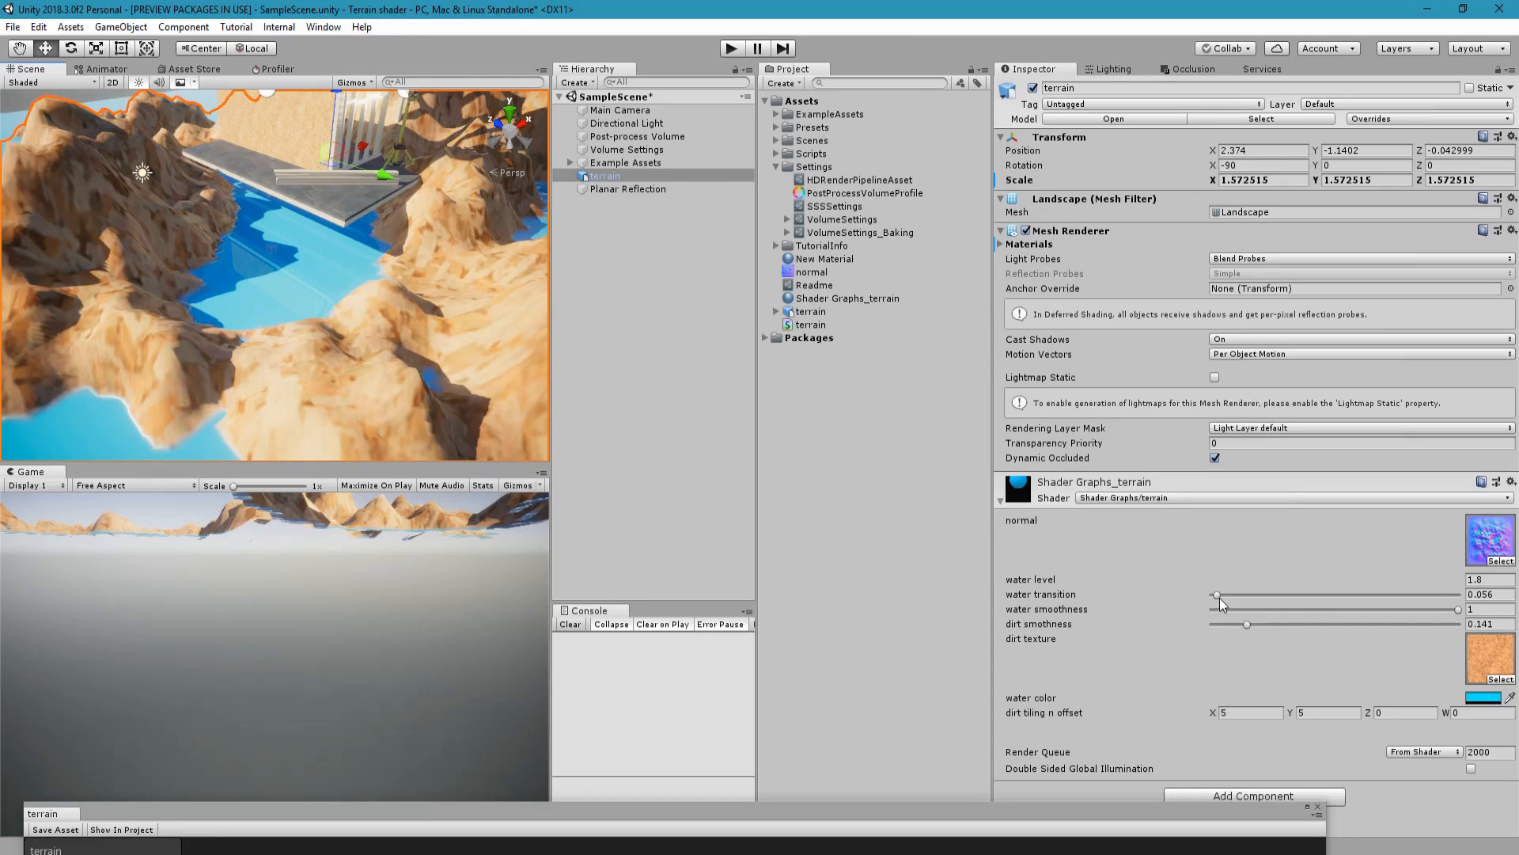
mouse_move(1219, 592)
mouse_down()
mouse_move(1247, 591)
mouse_move(1218, 595)
mouse_up()
mouse_move(1217, 596)
mouse_down()
mouse_move(1270, 588)
mouse_move(1219, 595)
mouse_up()
- Bring the graph window back and spread out the normal branch, moving the texture and Multiply nodes down and the Lerp node away
drag(568, 813, 588, 79)
scroll(607, 485, down, 6)
scroll(606, 484, down, 1)
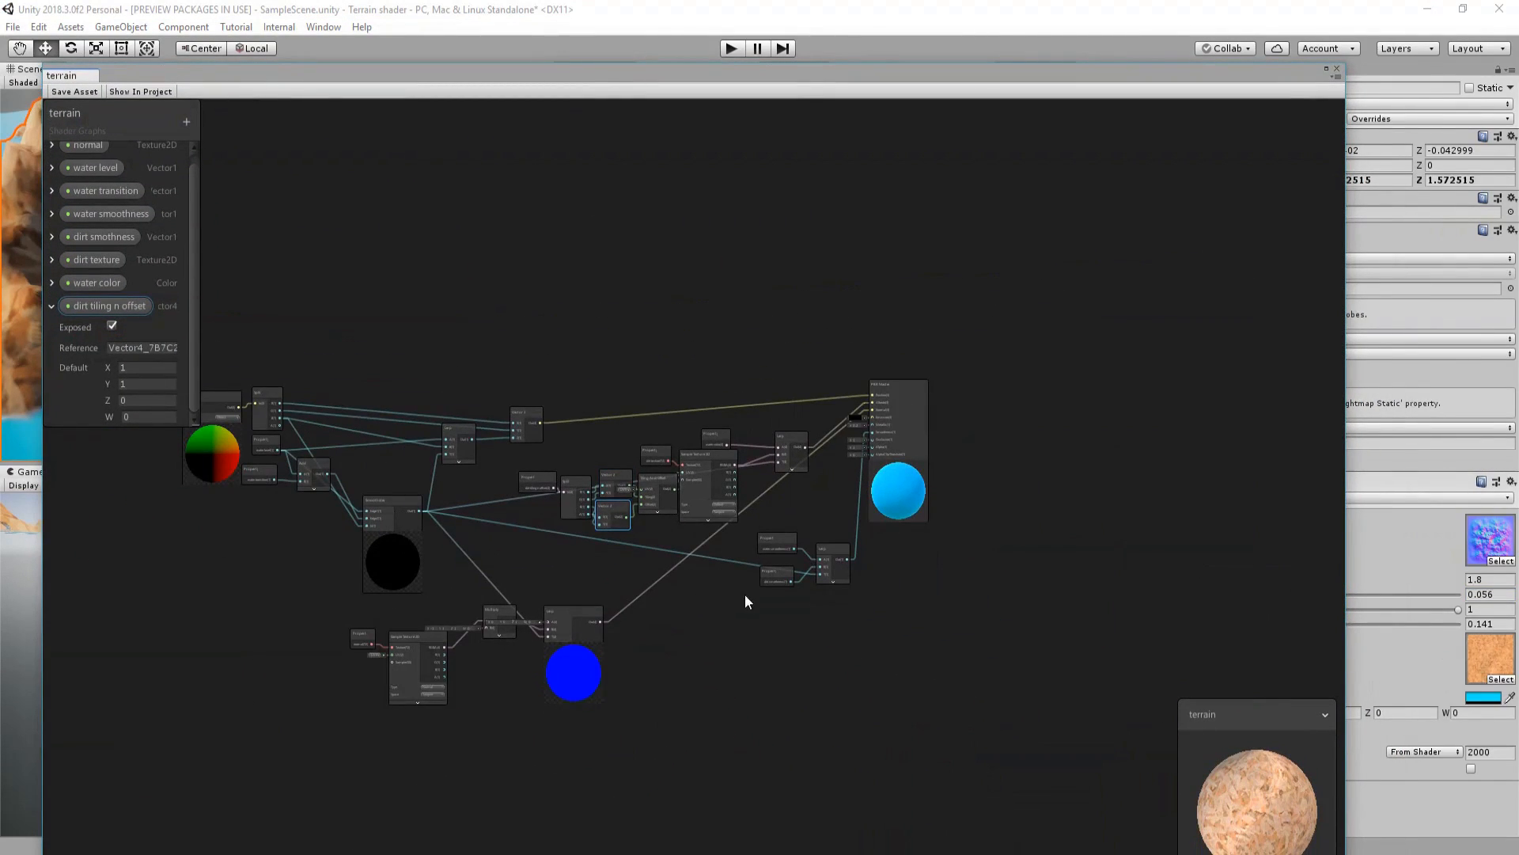
middle_drag(744, 595, 700, 576)
scroll(700, 576, up, 4)
middle_drag(587, 615, 1006, 470)
click(401, 451)
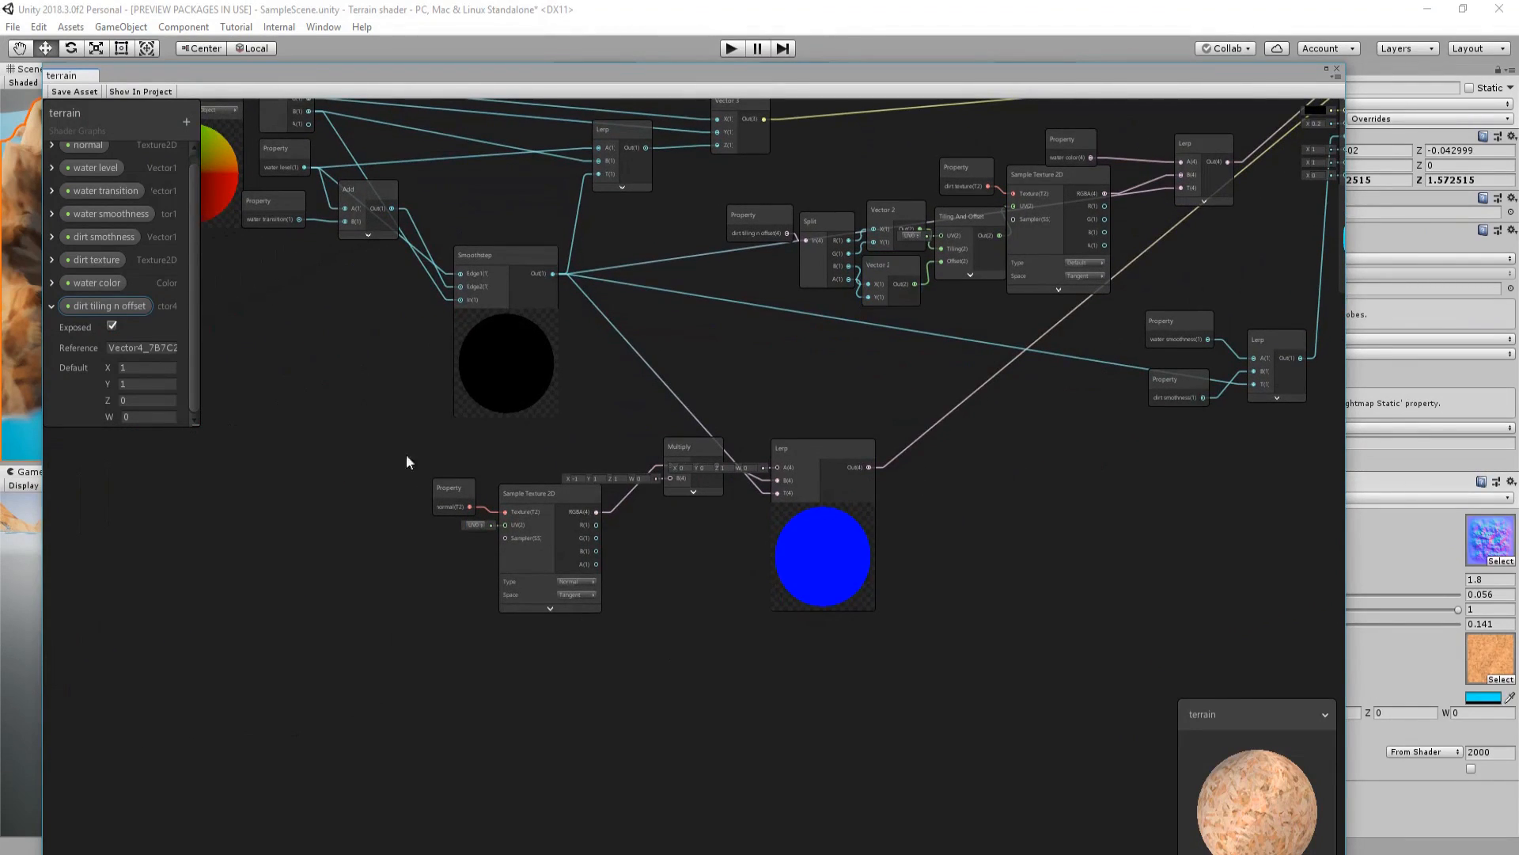
drag(724, 647, 690, 647)
drag(685, 459, 706, 553)
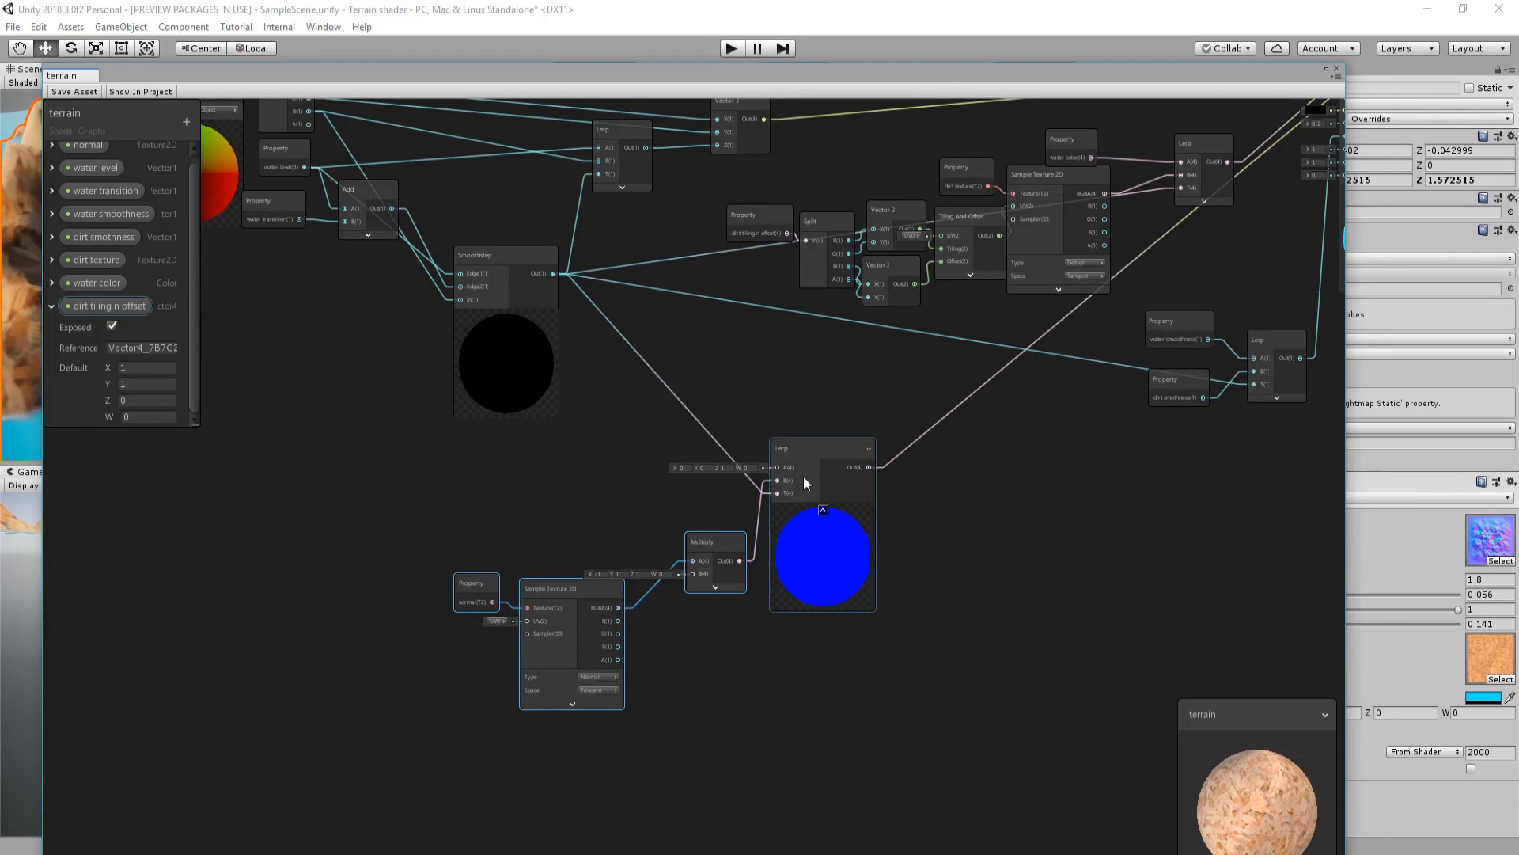
drag(826, 465, 962, 506)
- Move the normal branch's Multiply node beside its Lerp and shift the normal property and Sample Texture 2D nodes close to it
scroll(832, 531, up, 3)
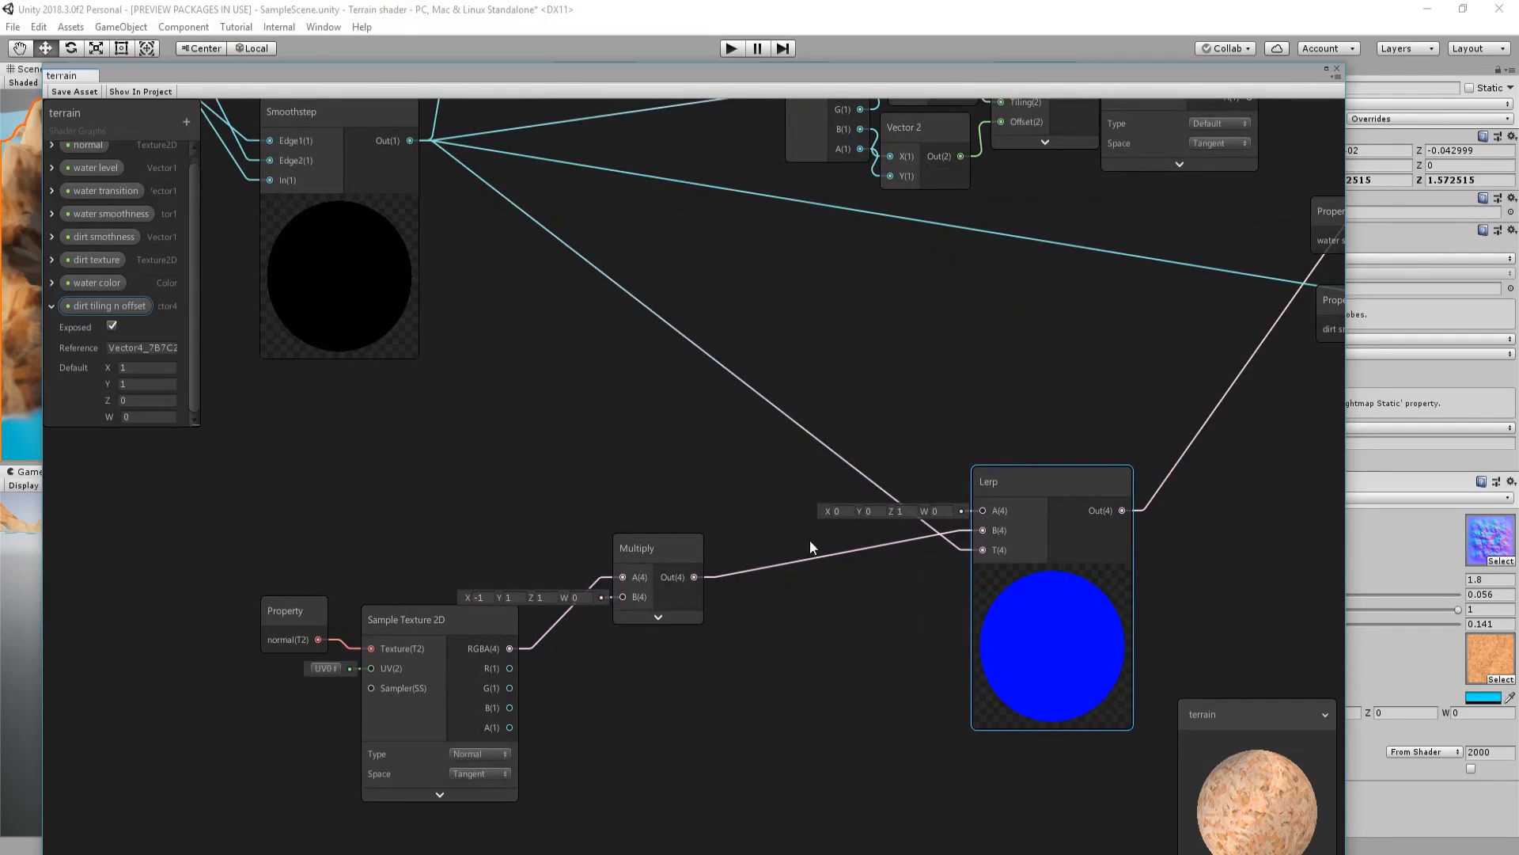
drag(675, 578, 853, 658)
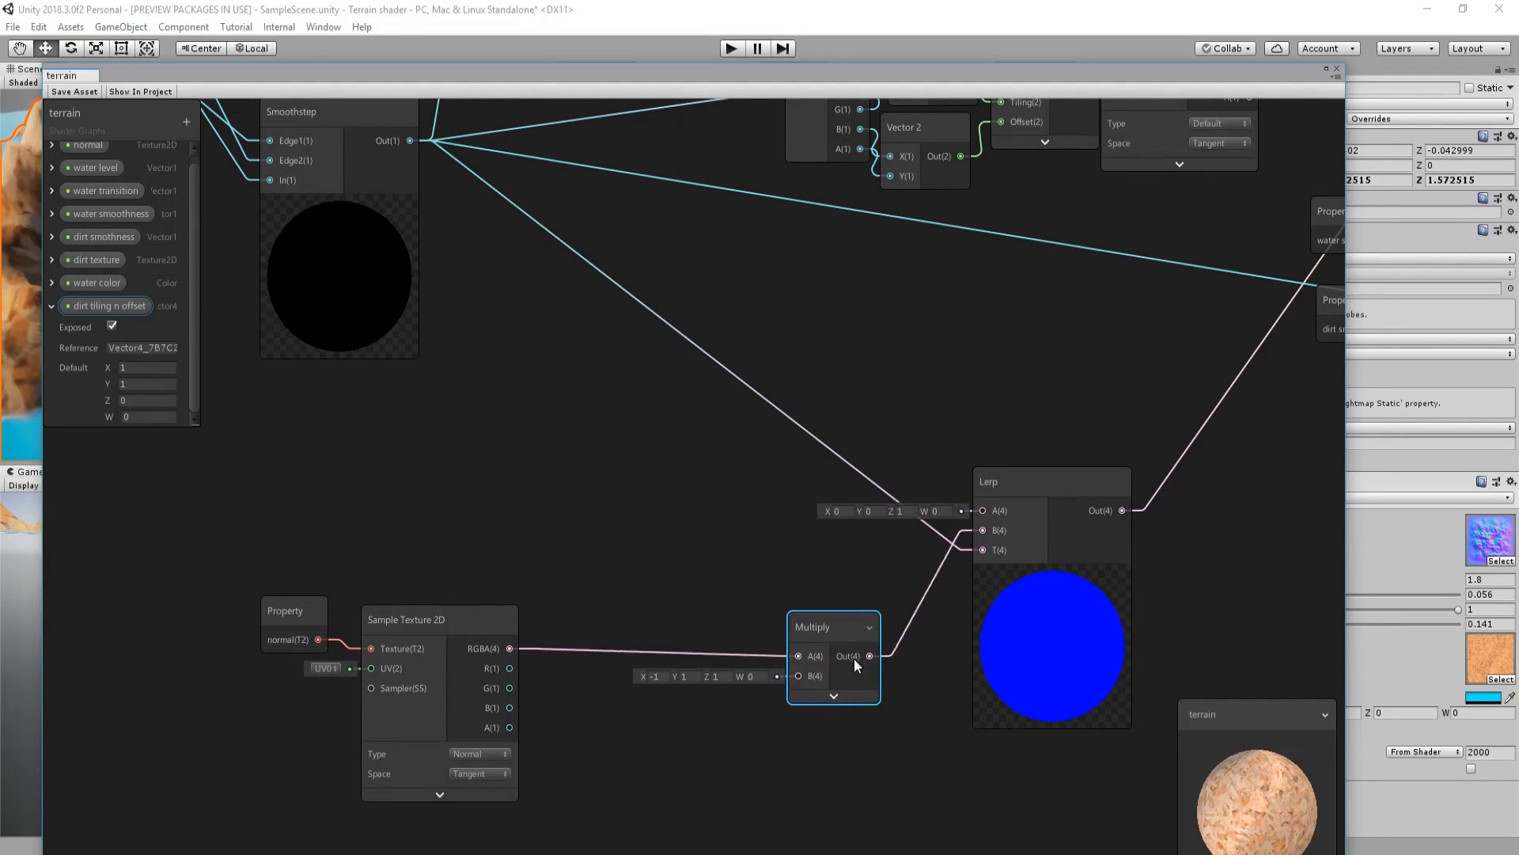
drag(221, 567, 528, 814)
drag(477, 685, 662, 700)
drag(576, 693, 609, 707)
right_click(467, 472)
click(491, 478)
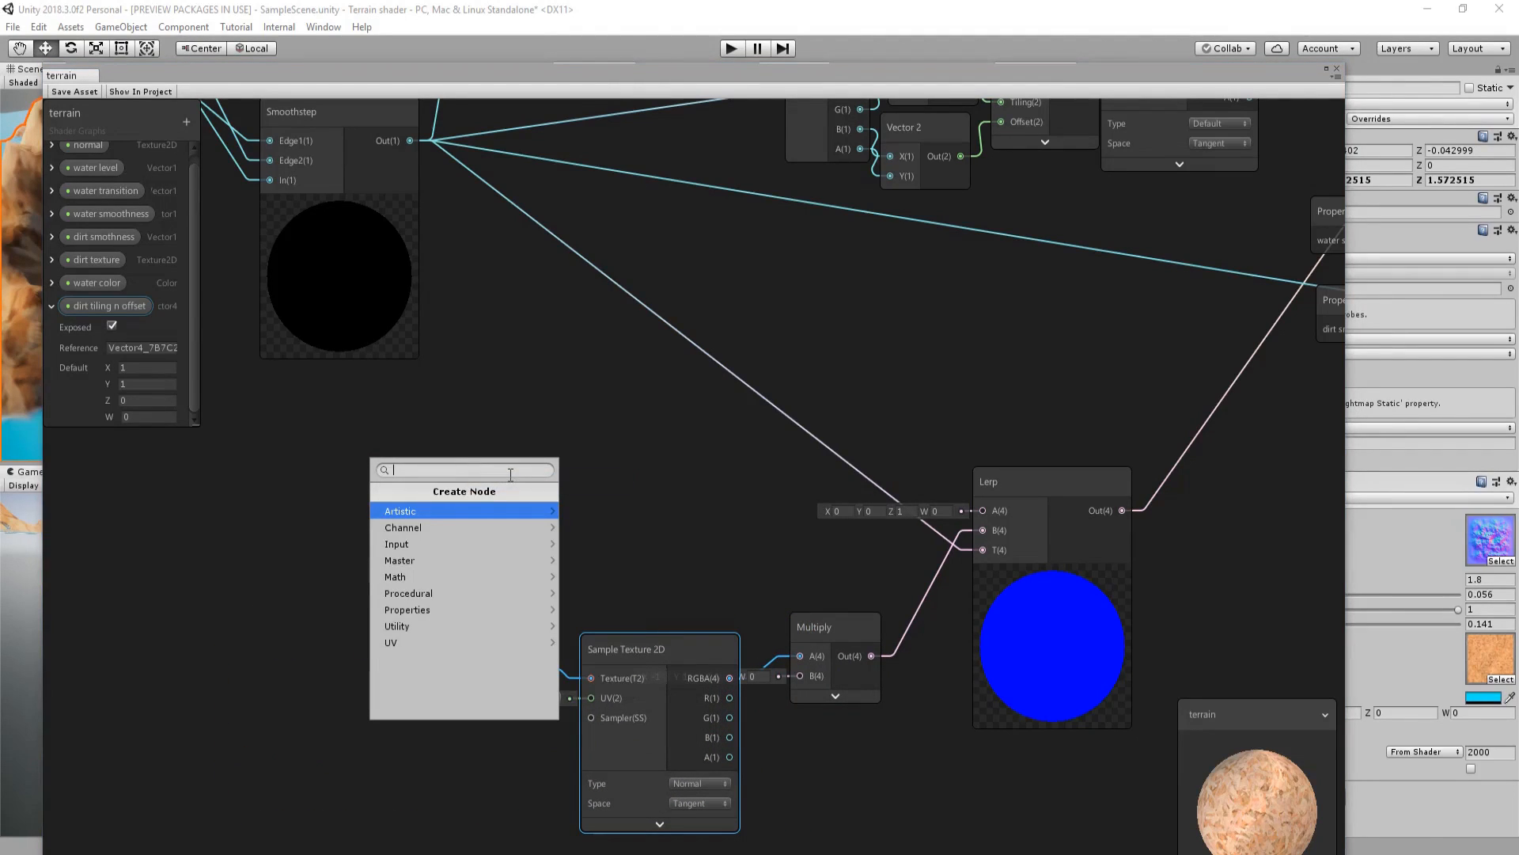
text(nois)
key(Down)
key(Down)
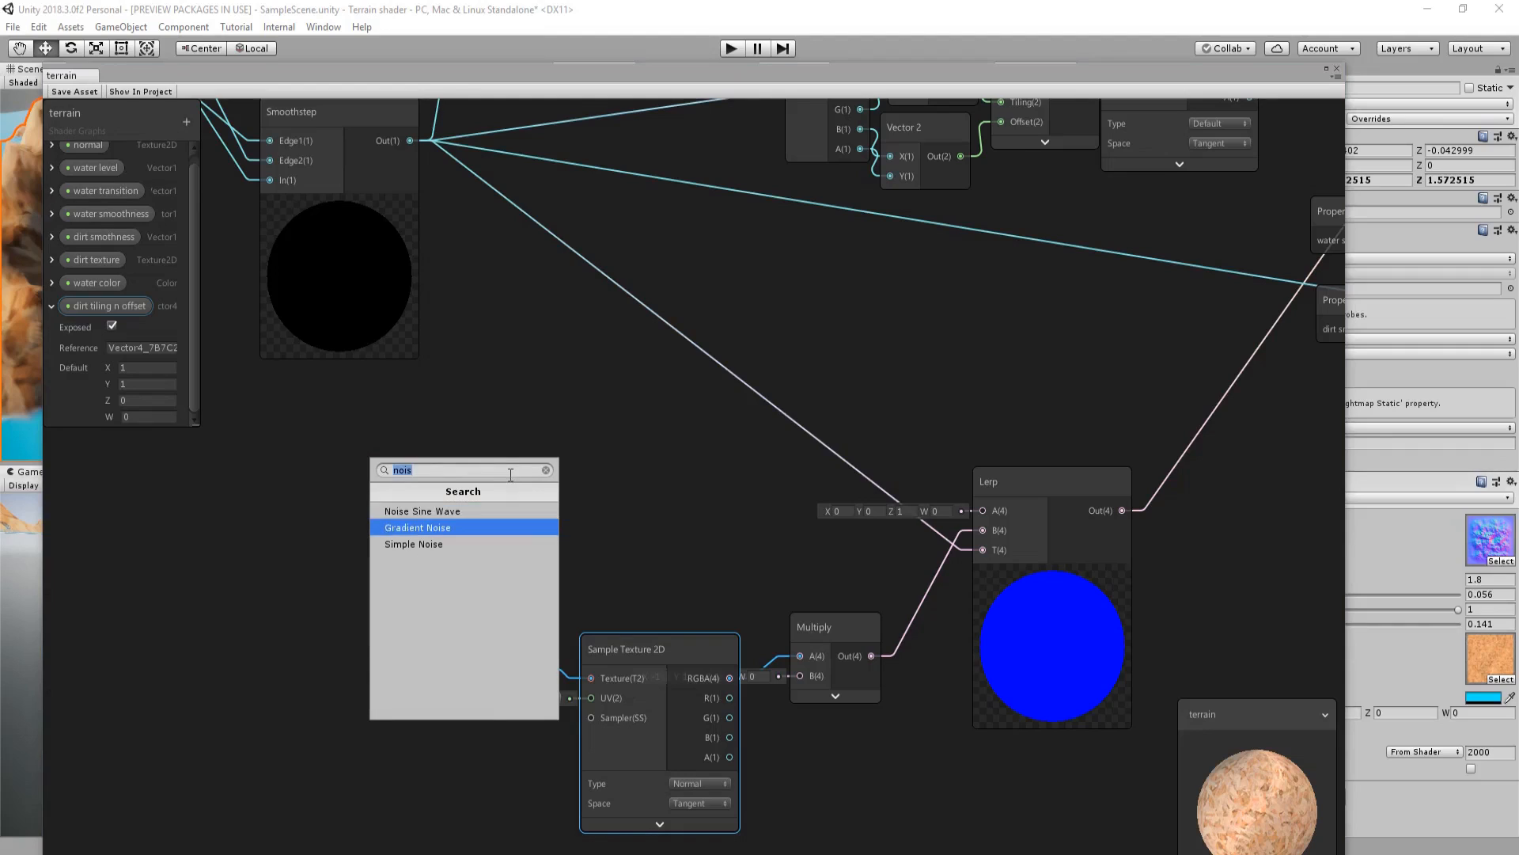
key(Return)
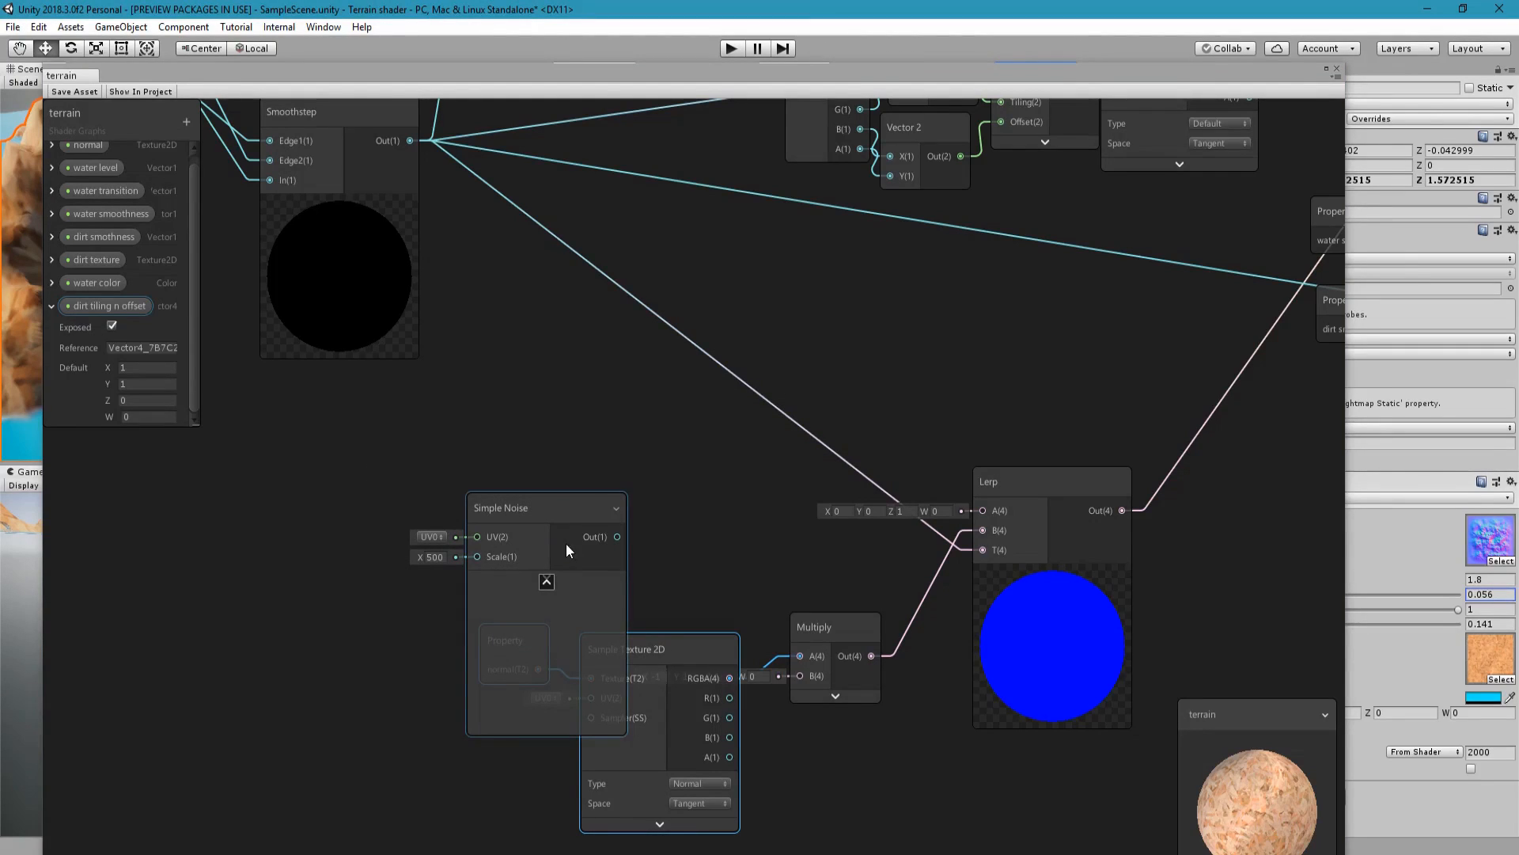
drag(566, 511, 525, 386)
key(Delete)
- Add a Gradient Noise node in the free space above the normal texture nodes
right_click(525, 387)
click(557, 399)
click(557, 399)
text(noise)
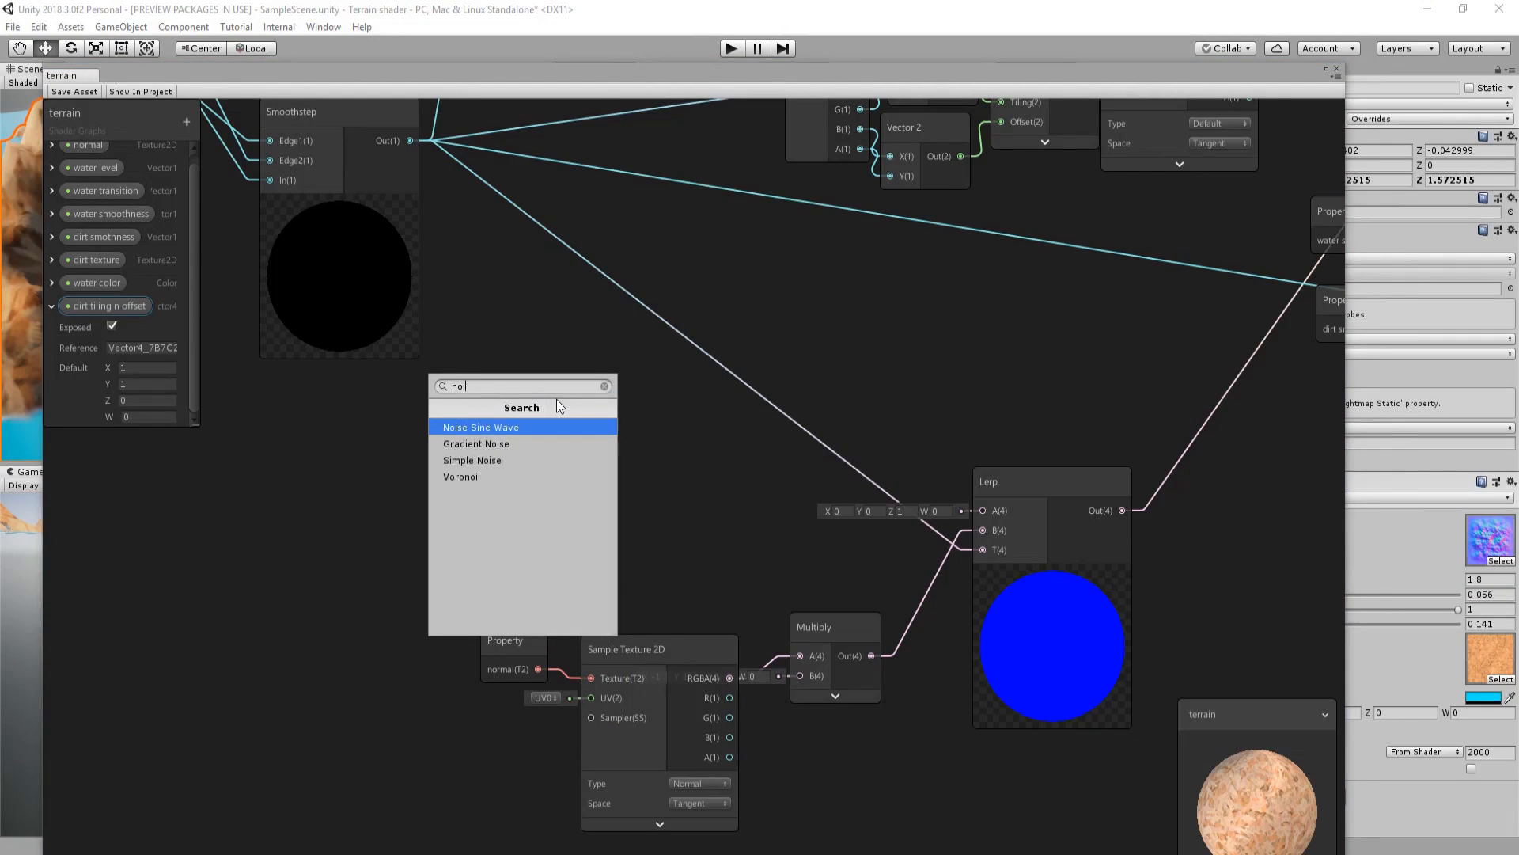
key(Return)
drag(572, 429, 401, 395)
- Add a Normal From Height node fed by the Gradient Noise and connect its output to input A of the normal Lerp
drag(504, 425, 581, 434)
text(norma)
key(Down)
key(Down)
key(Return)
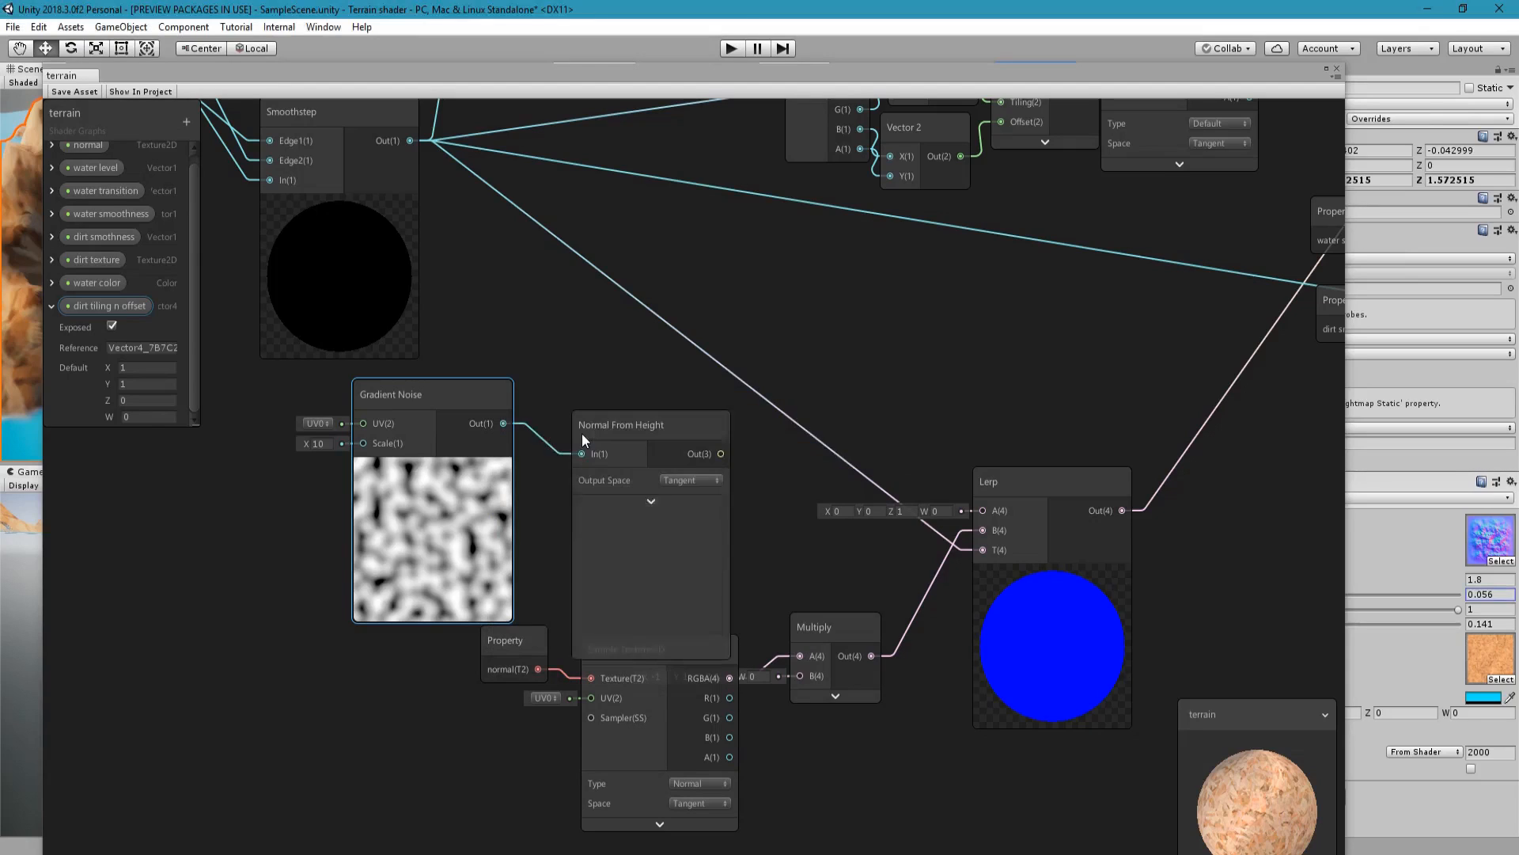
drag(689, 436, 984, 512)
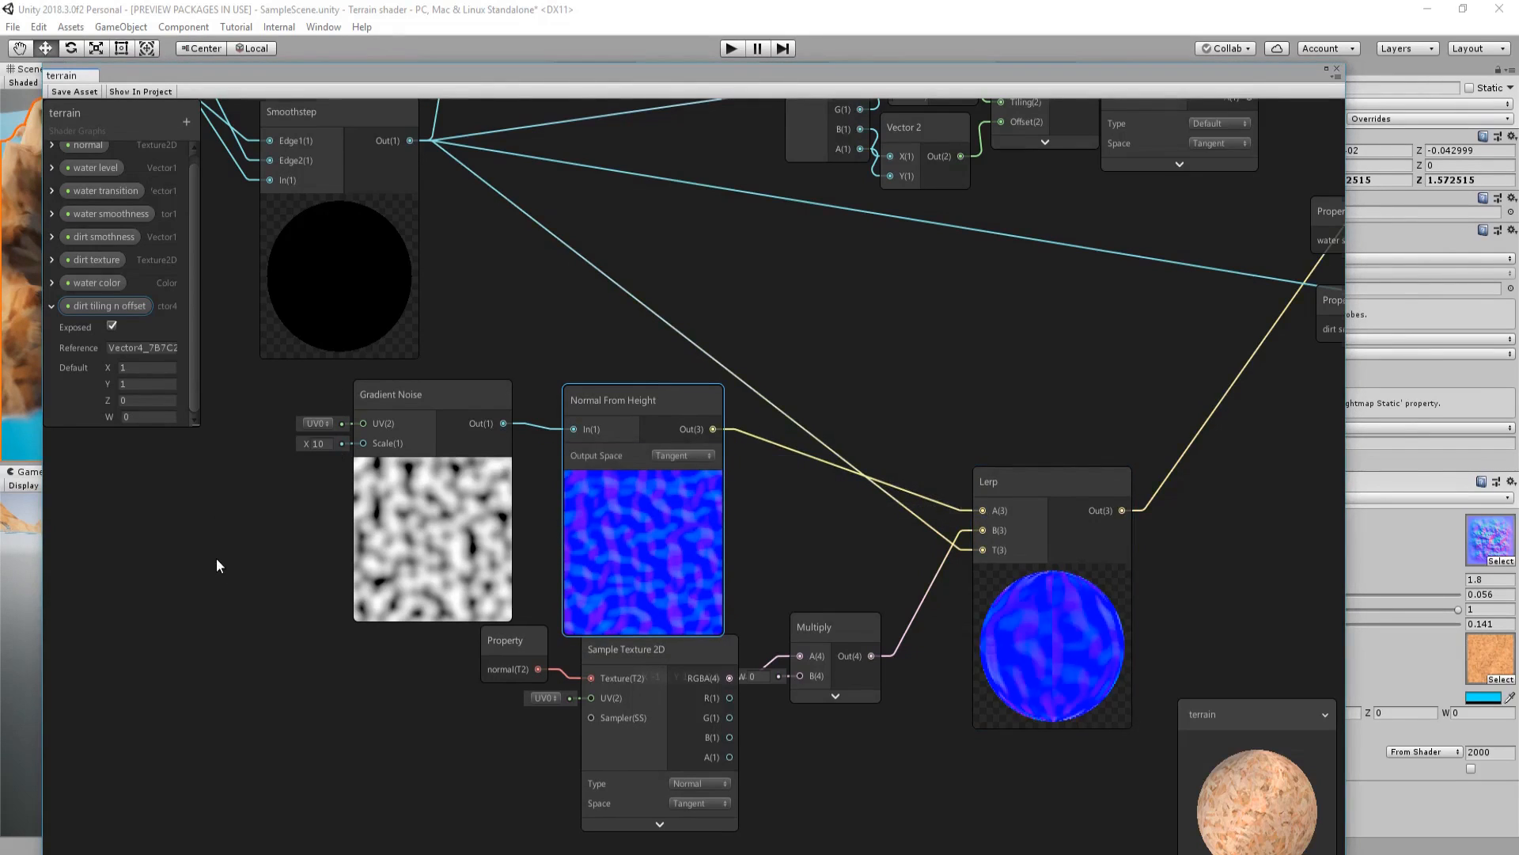
- Move the Gradient Noise node away from Normal From Height, duplicate it and place the copy directly below the original
middle_drag(217, 558, 487, 620)
drag(623, 584, 310, 565)
middle_drag(546, 670, 731, 570)
drag(553, 474, 552, 454)
key(ctrl+d)
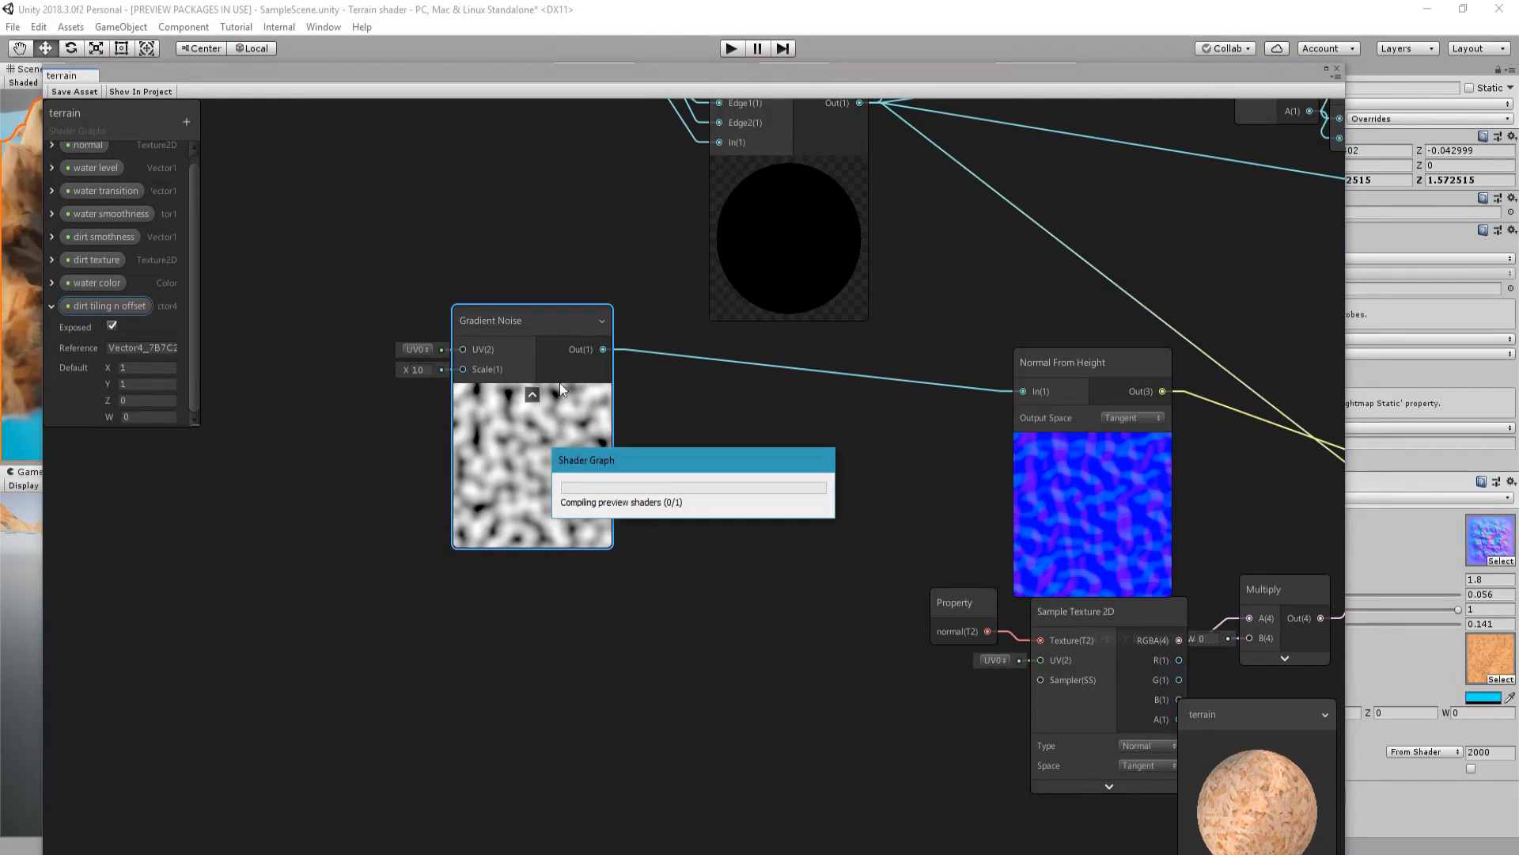
drag(553, 340, 529, 609)
middle_drag(688, 616, 976, 595)
middle_drag(686, 554, 475, 519)
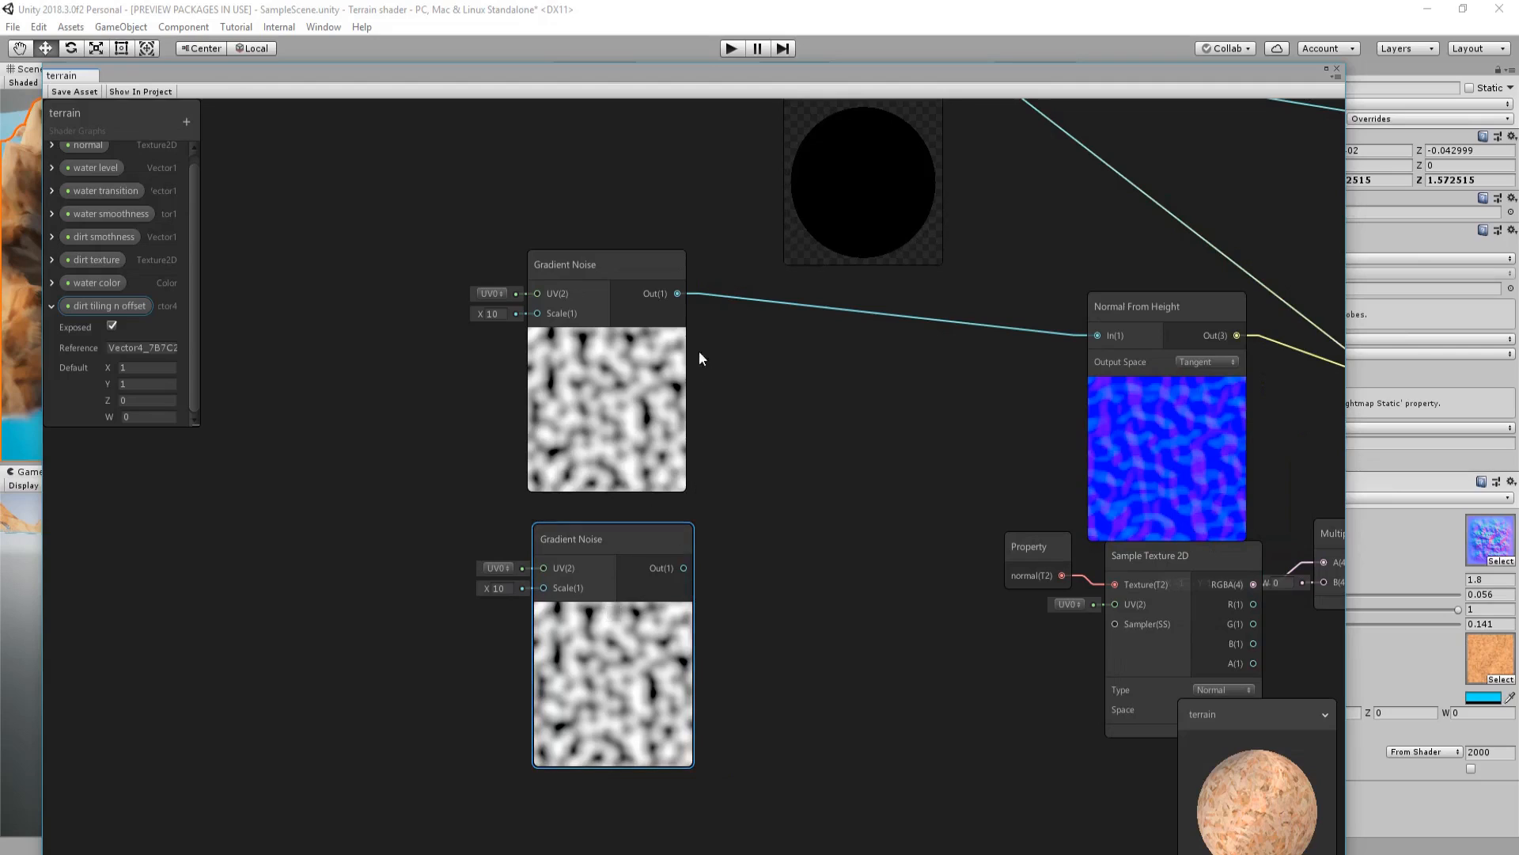
- Add an Add node combining both Gradient Noise outputs and connect its result to the Normal From Height input
drag(678, 293, 805, 371)
text(ad)
key(Return)
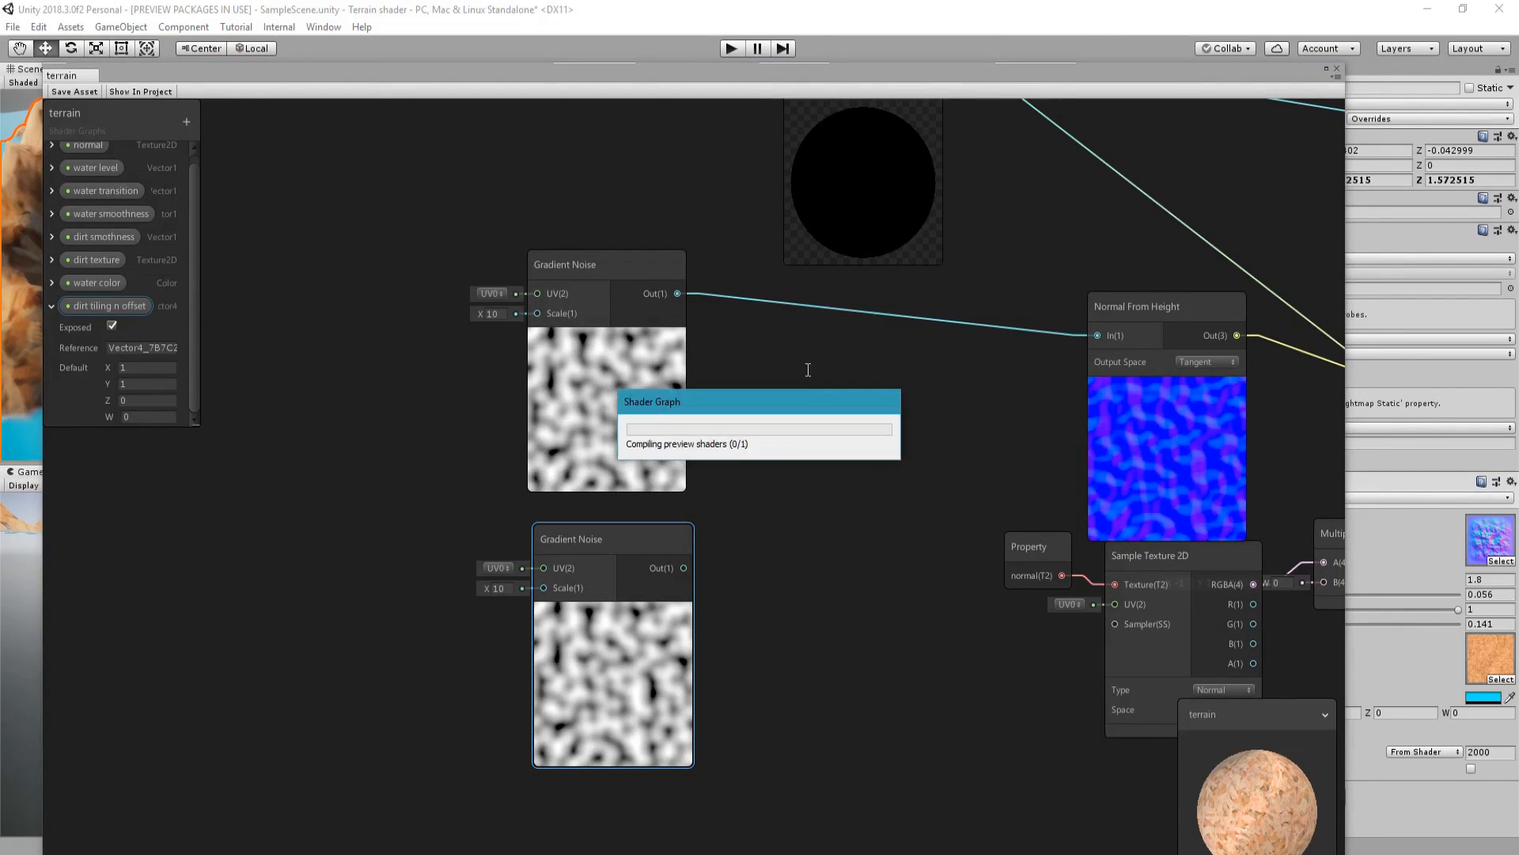
drag(683, 567, 806, 410)
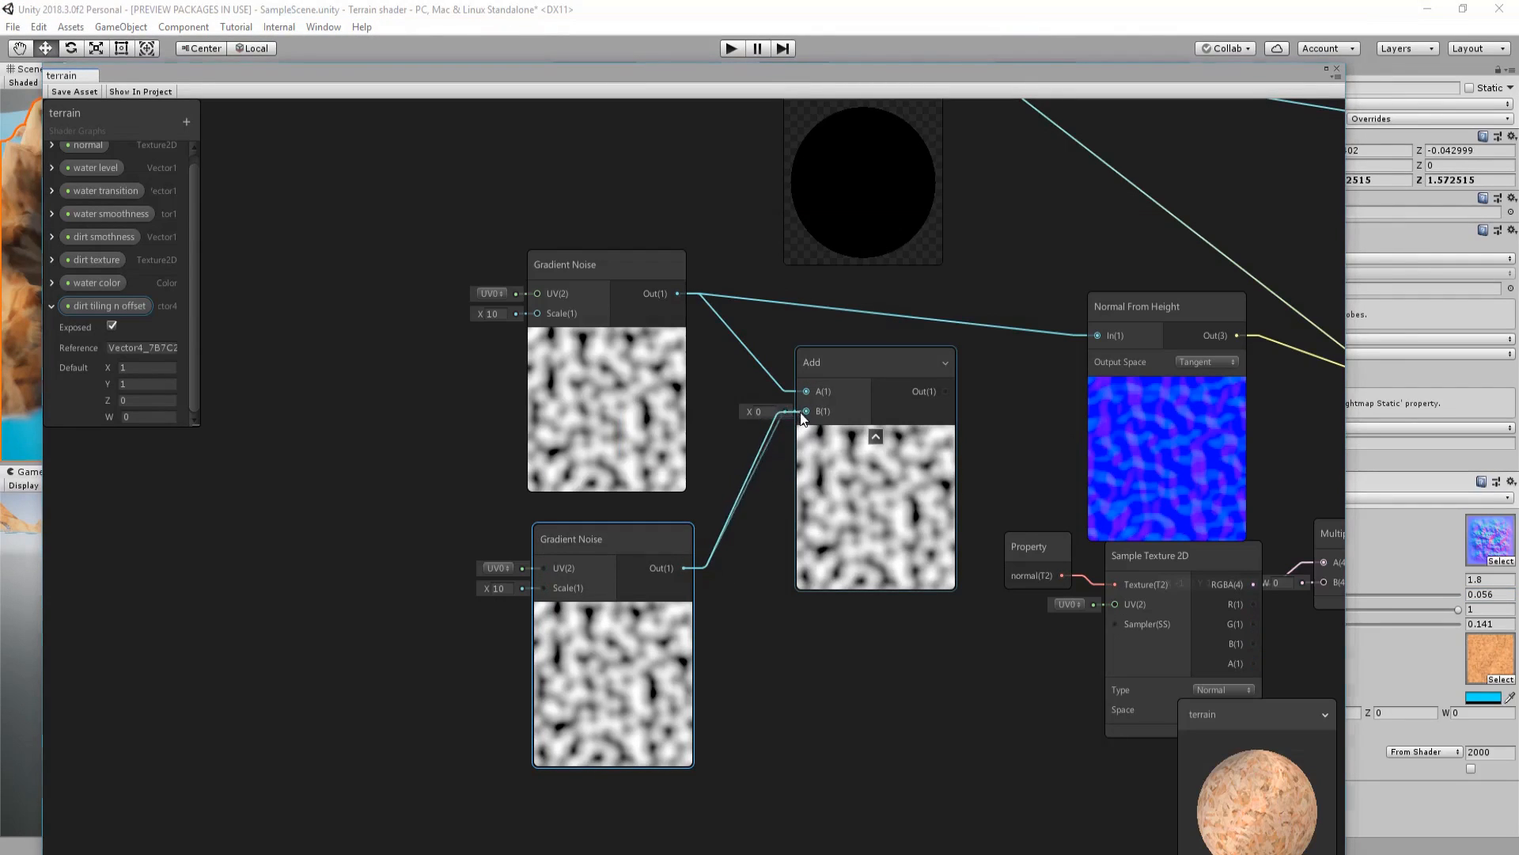
drag(946, 391, 1097, 335)
- Add a Tiling And Offset node before the upper Gradient Noise and connect its output to that noise's UV input
middle_drag(255, 326, 496, 369)
right_click(499, 366)
click(538, 372)
text(tiling)
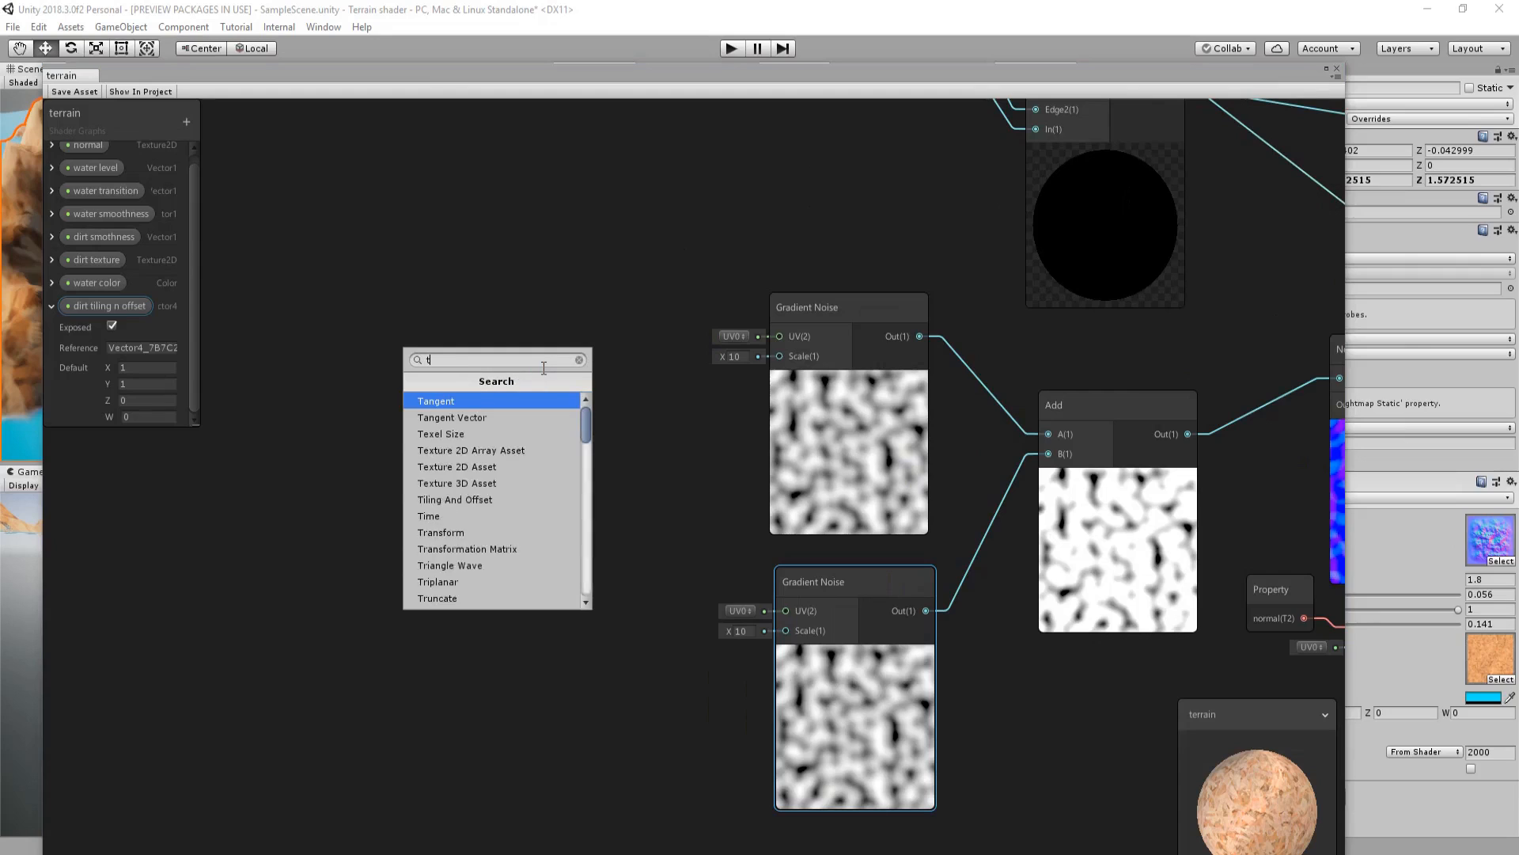
key(Return)
drag(557, 397, 548, 318)
drag(640, 349, 767, 329)
- Add a Time node and place it well ahead of the Tiling And Offset node
middle_drag(404, 396, 581, 366)
right_click(349, 327)
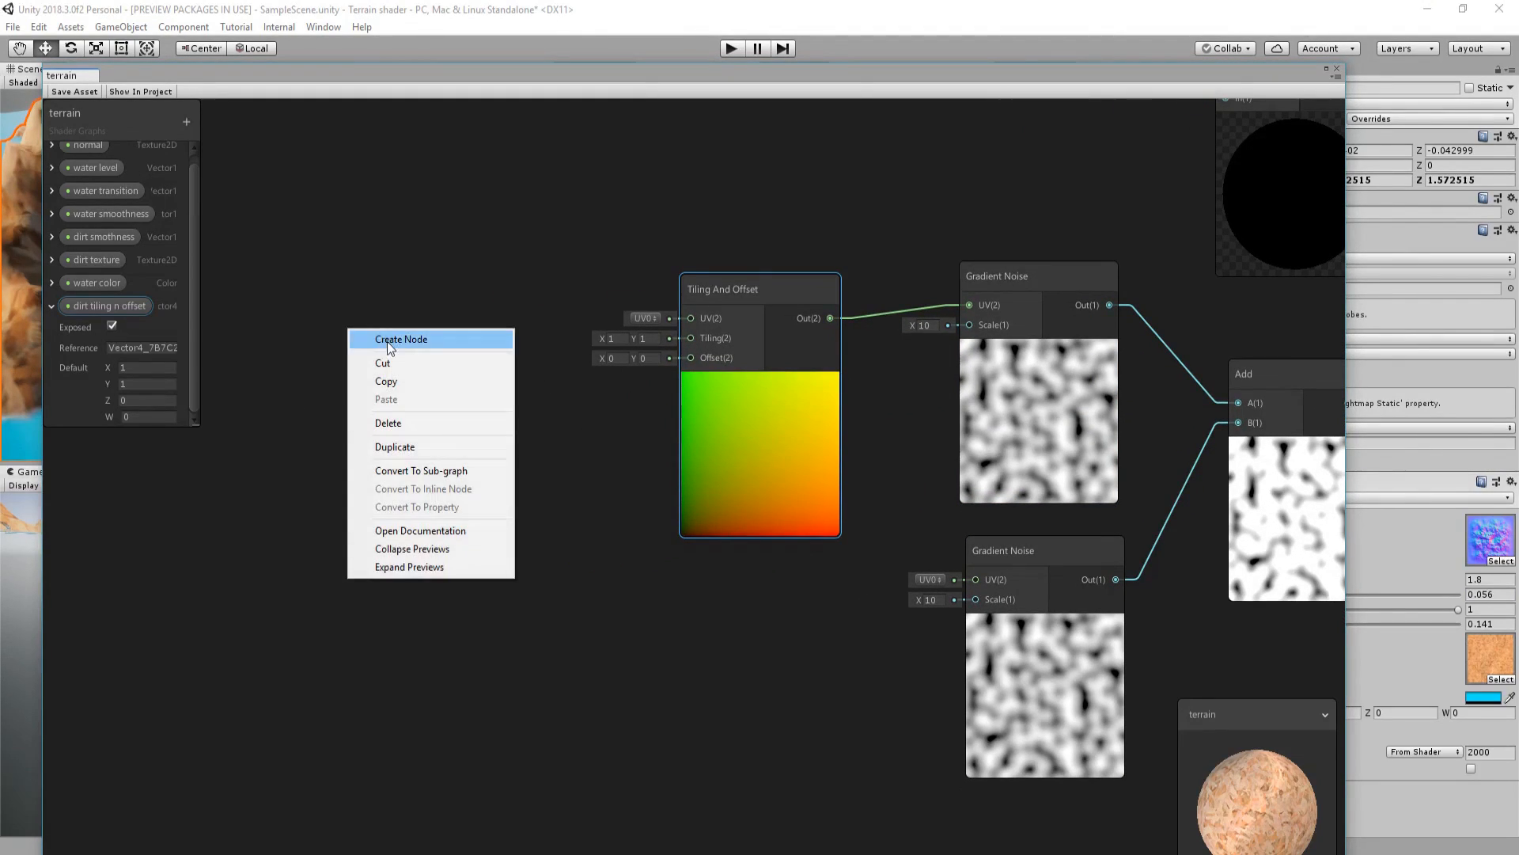
click(390, 338)
text(time)
key(Return)
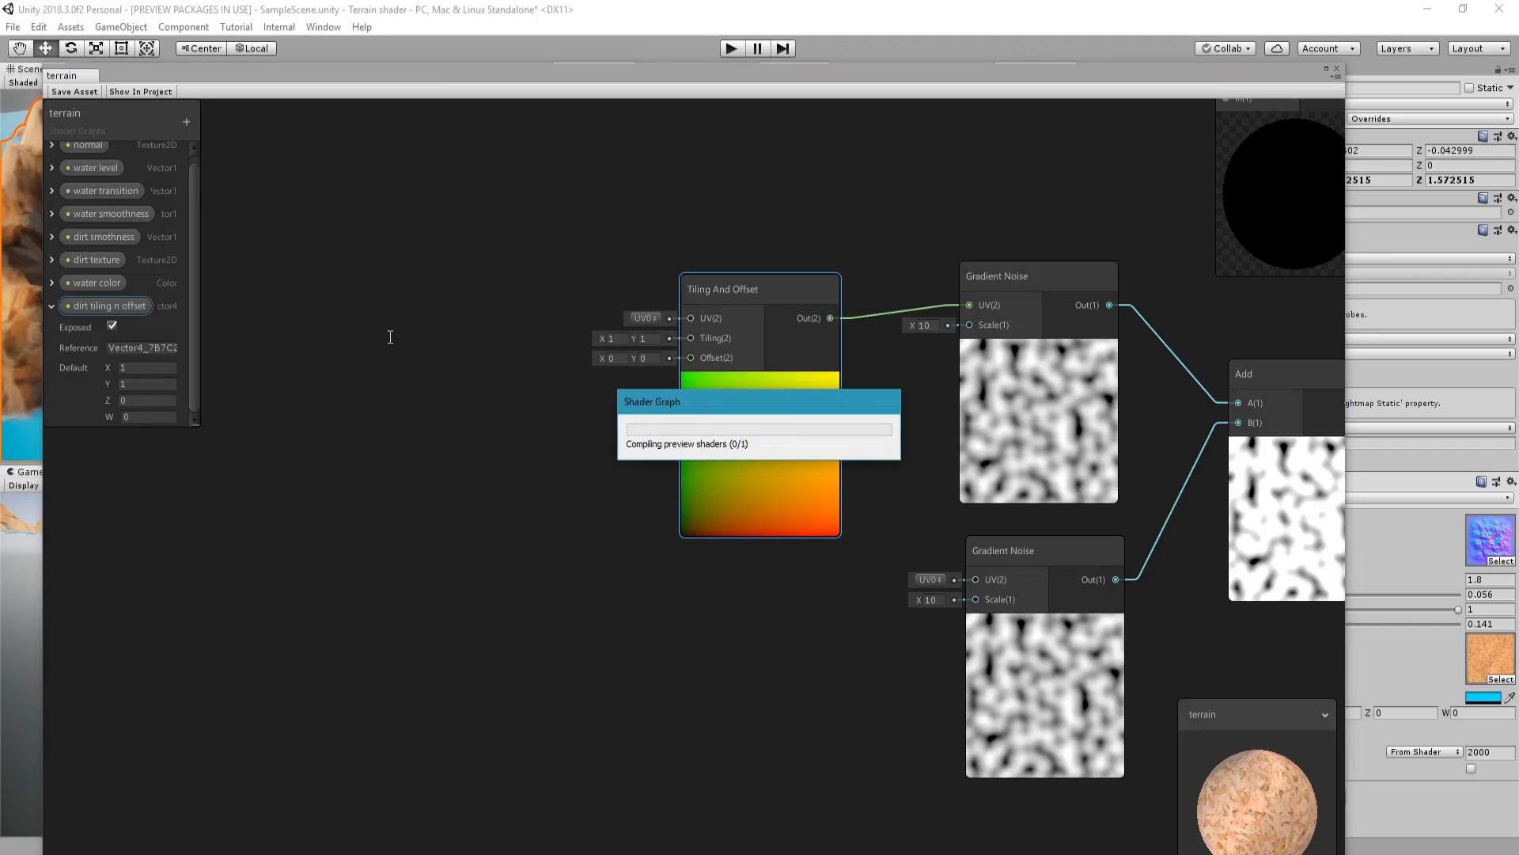
drag(387, 399, 296, 452)
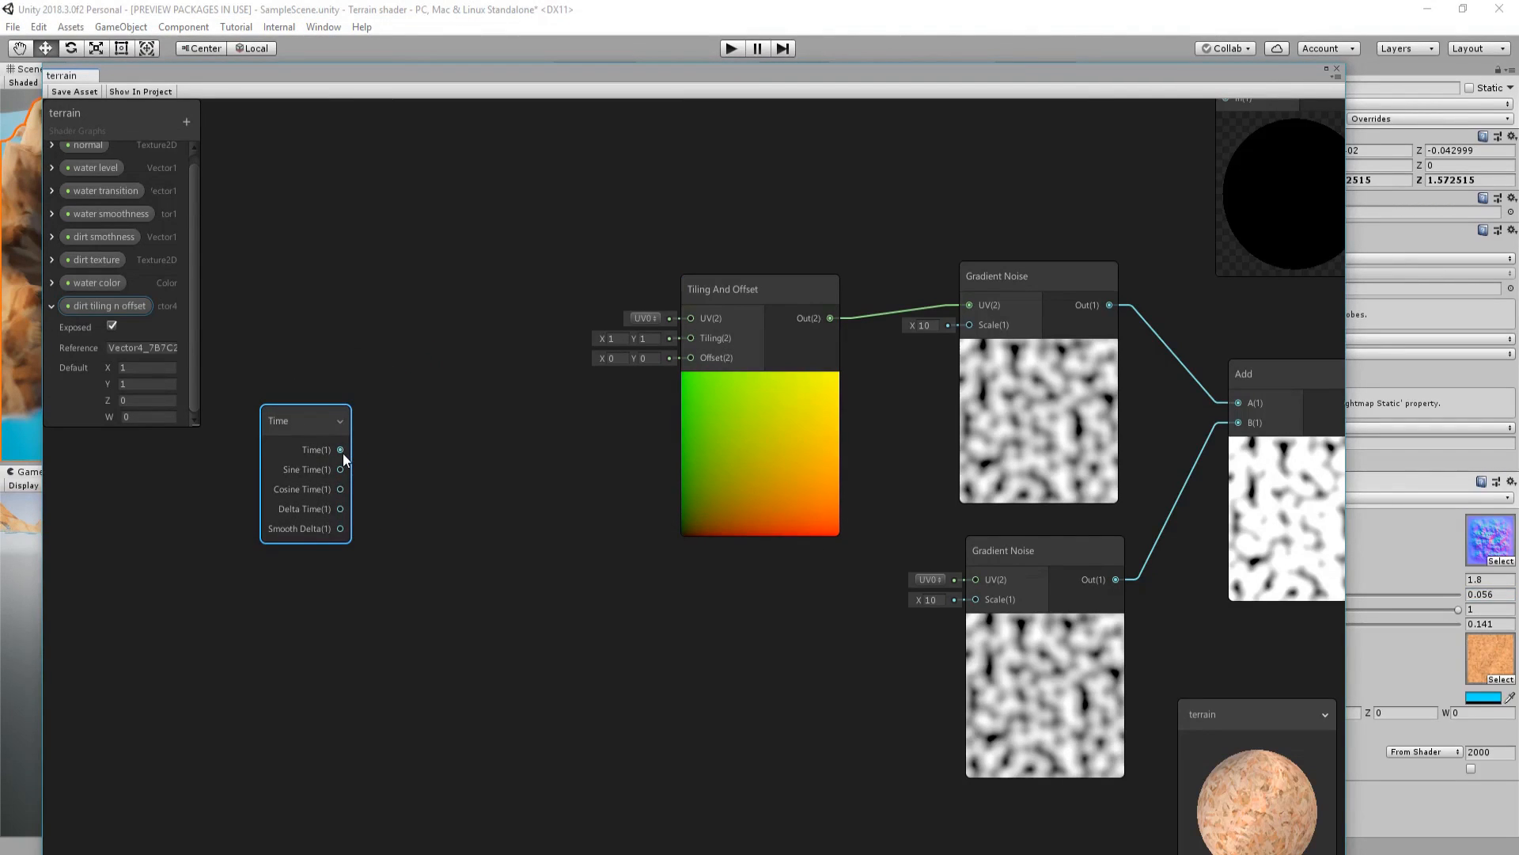
- Create a Vector1 property named "water waves speed" in Slider mode with a maximum of 5
click(53, 306)
click(186, 121)
click(204, 136)
text(wa)
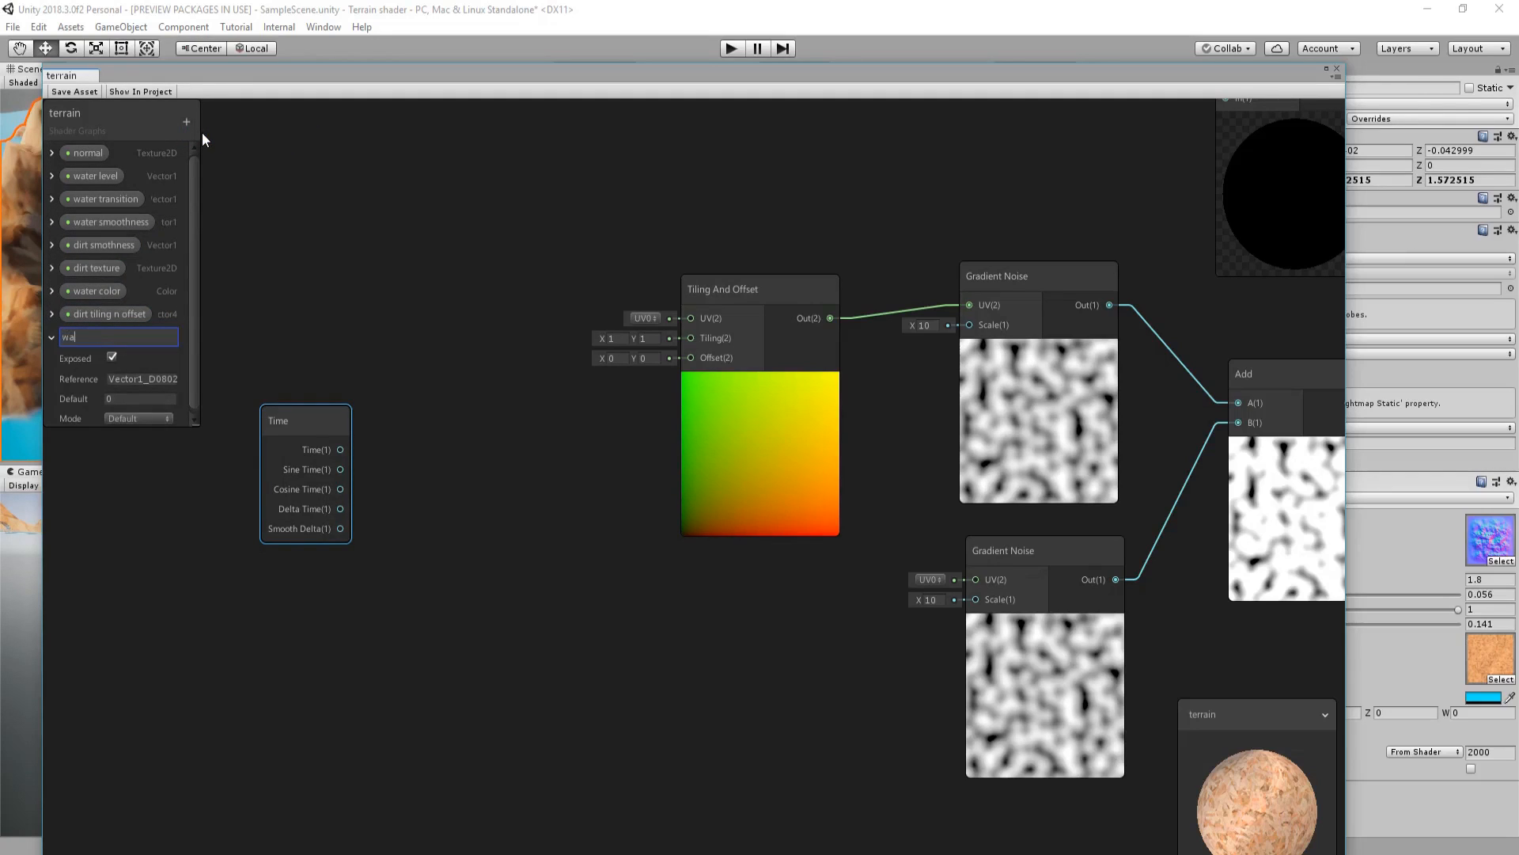
text(ter waves speed)
key(Return)
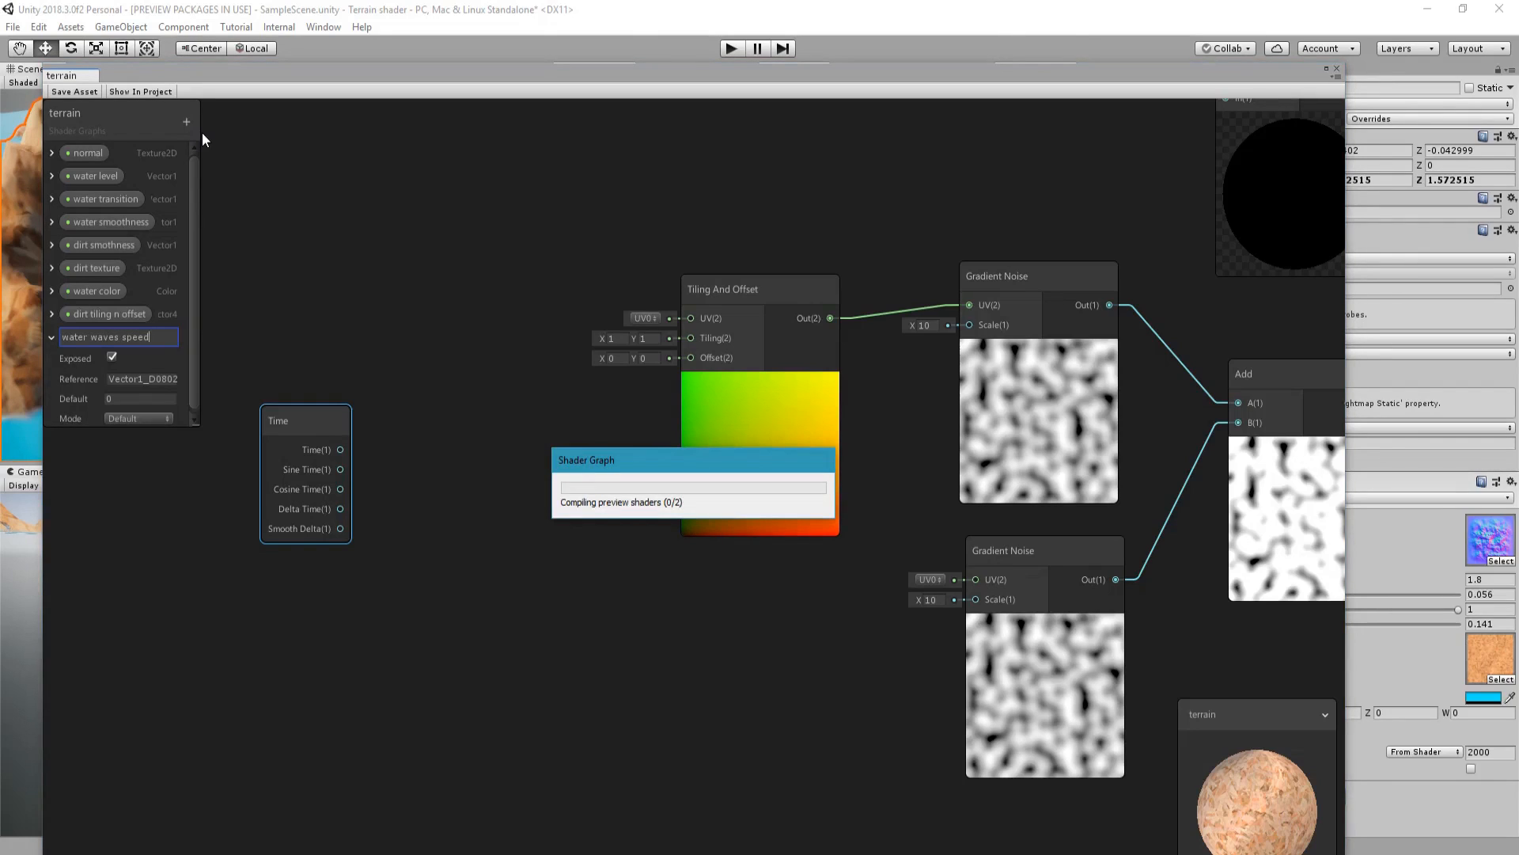
click(123, 415)
click(143, 450)
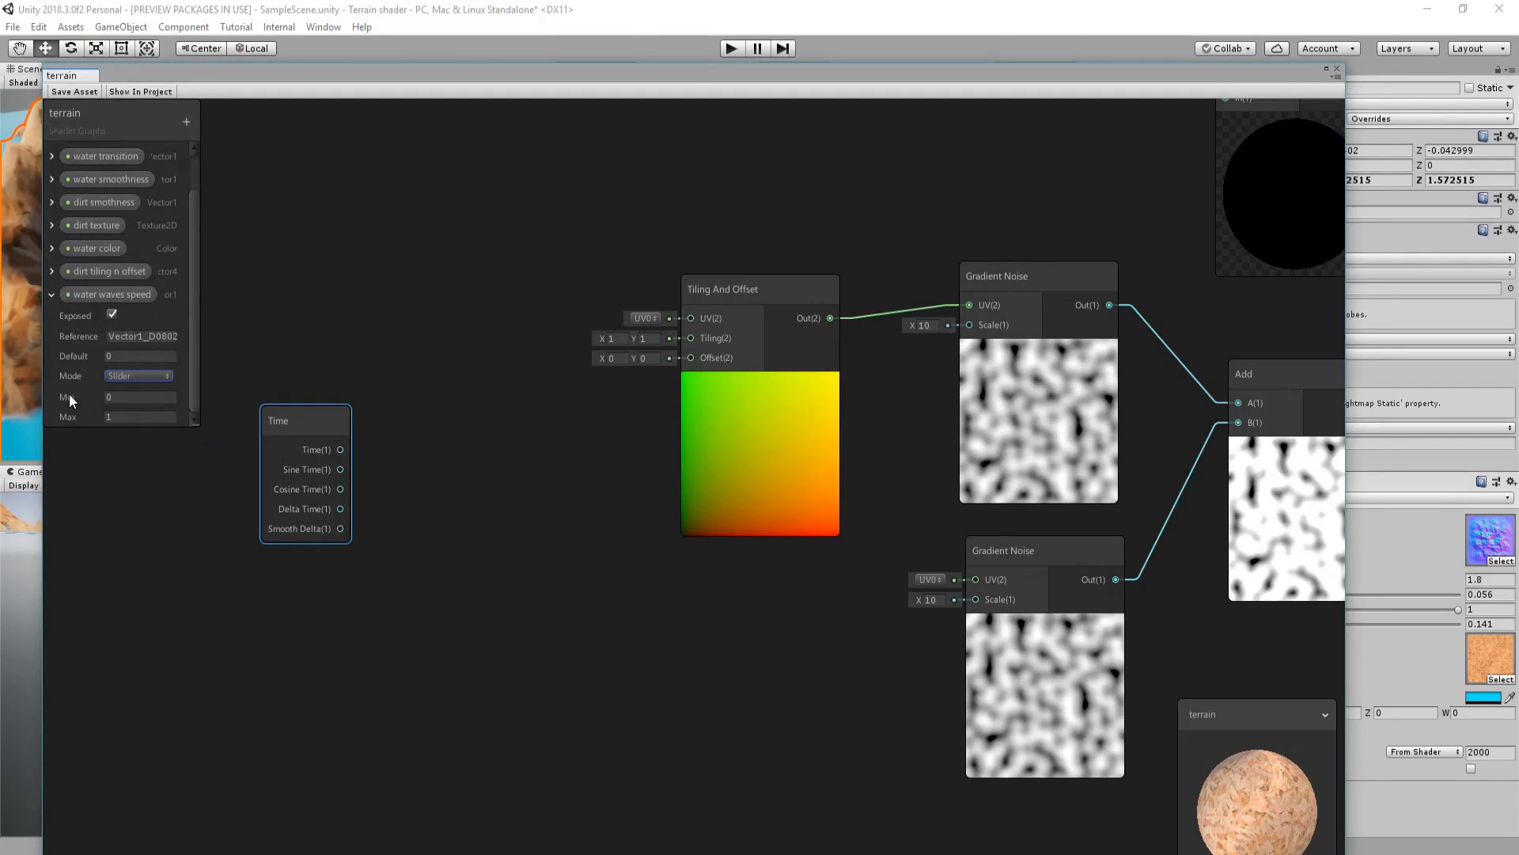
click(126, 416)
- Place the water waves speed property in the graph and multiply it with Time in a new Multiply node, arranging the nodes compactly
drag(97, 298, 386, 403)
drag(339, 451, 533, 408)
text(mul)
key(Return)
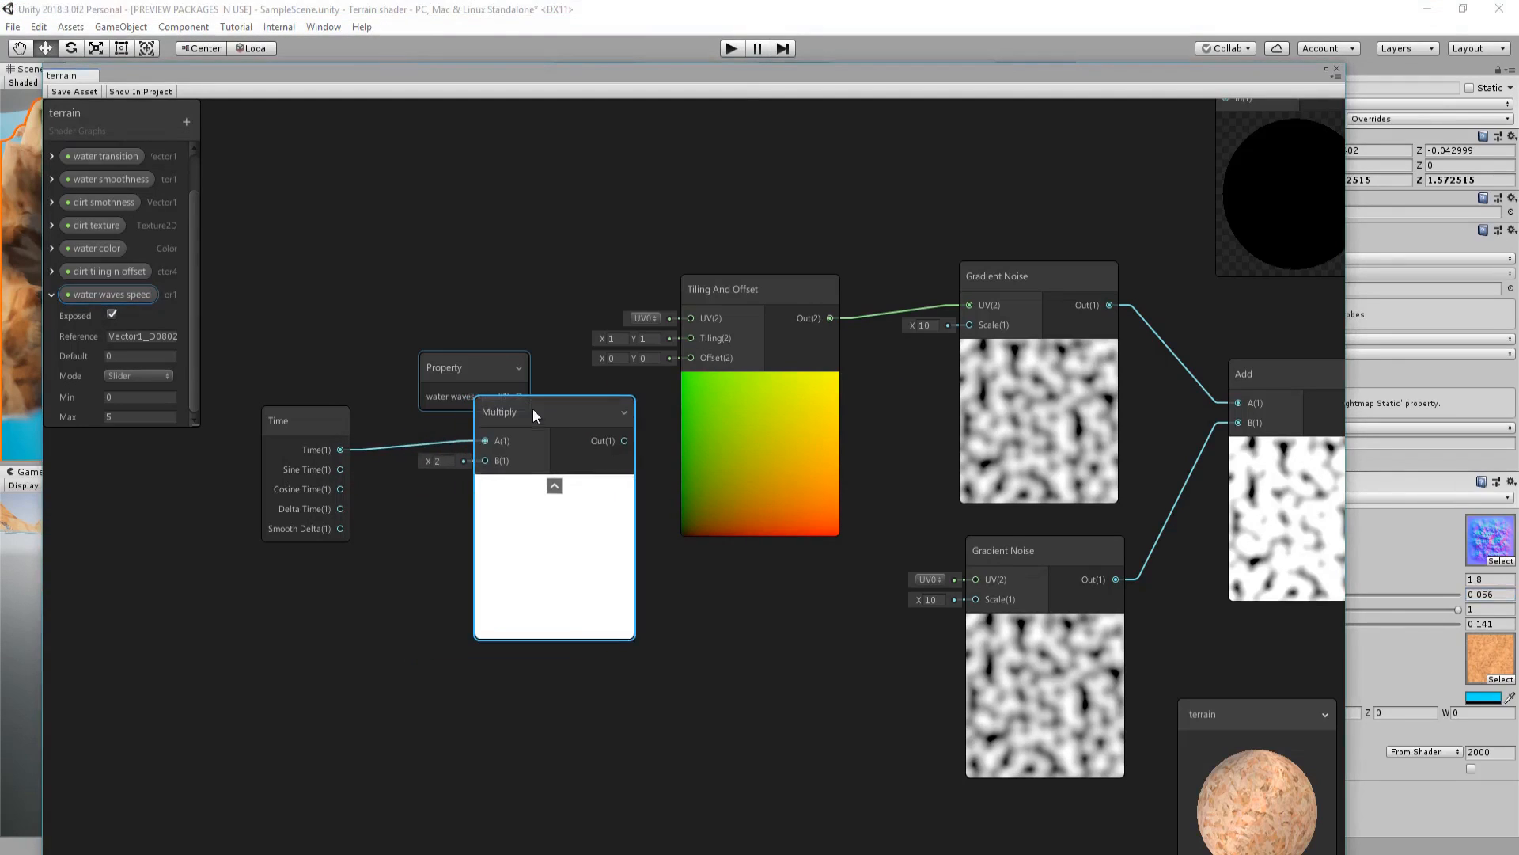
click(554, 485)
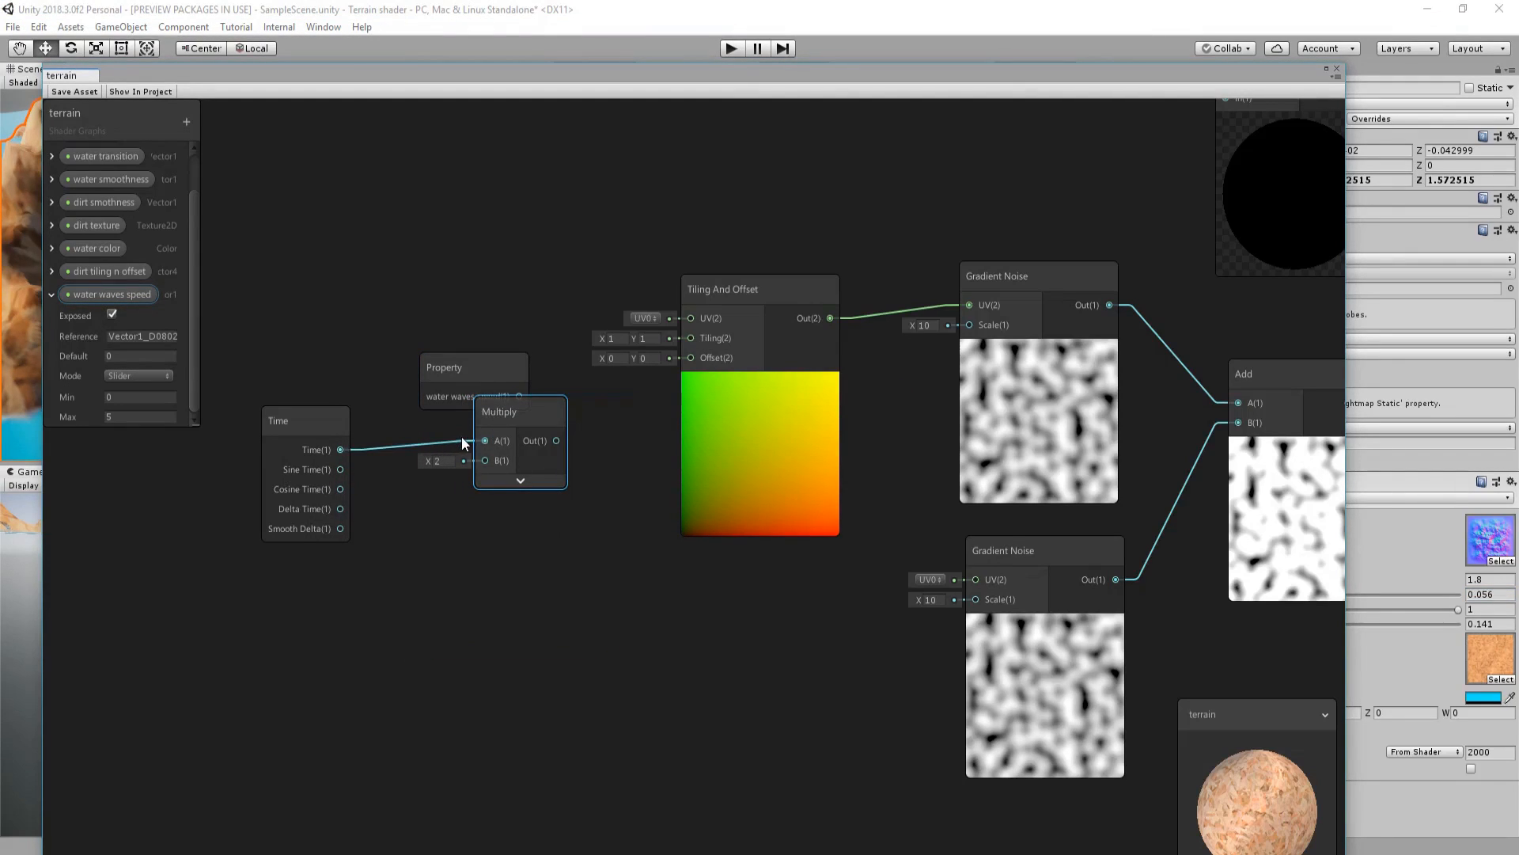
drag(467, 438, 479, 463)
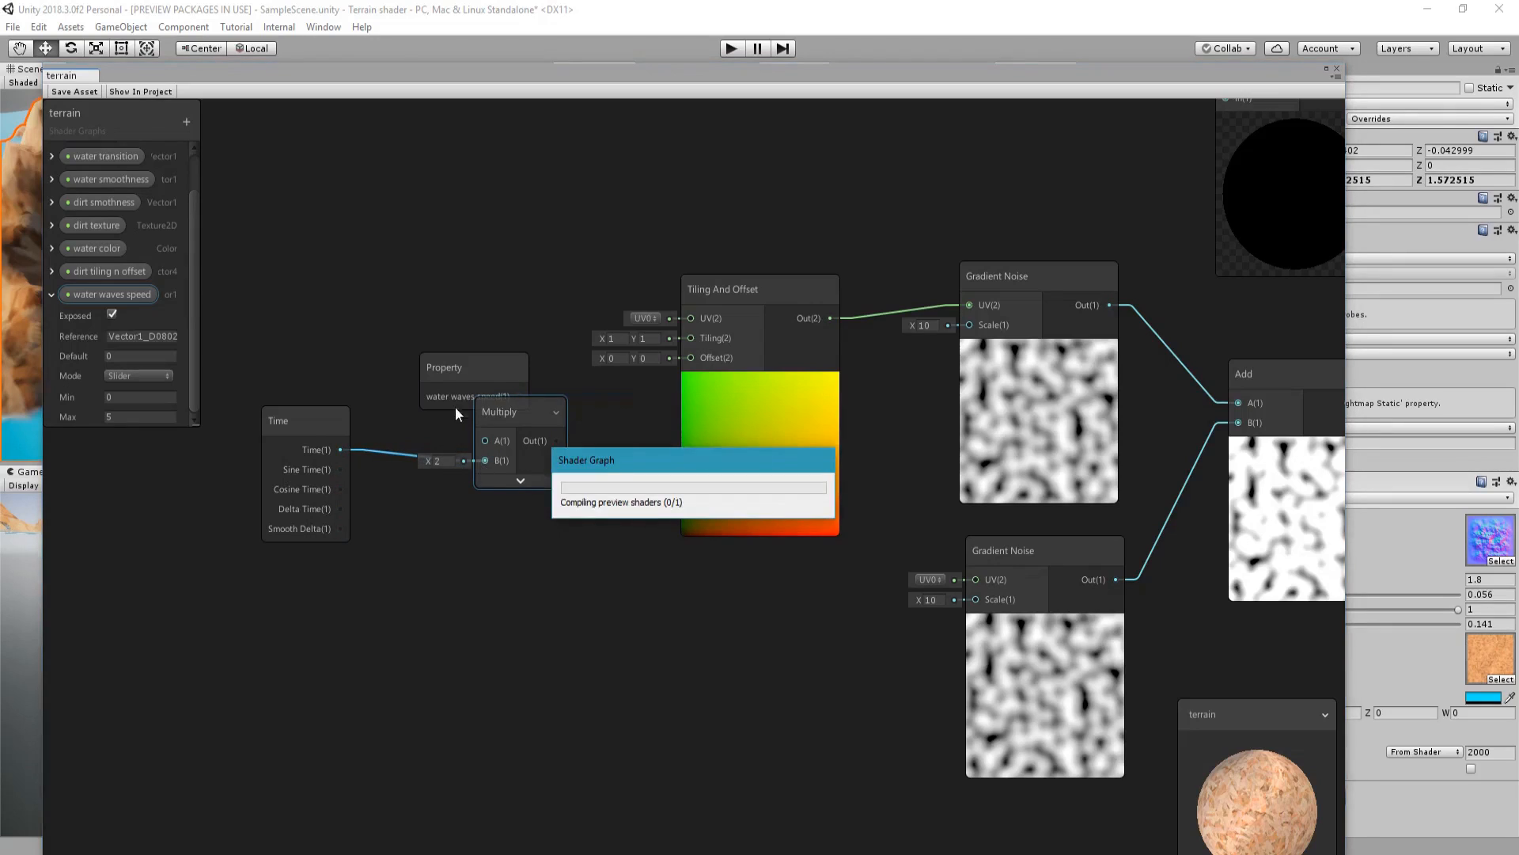
drag(503, 395, 485, 441)
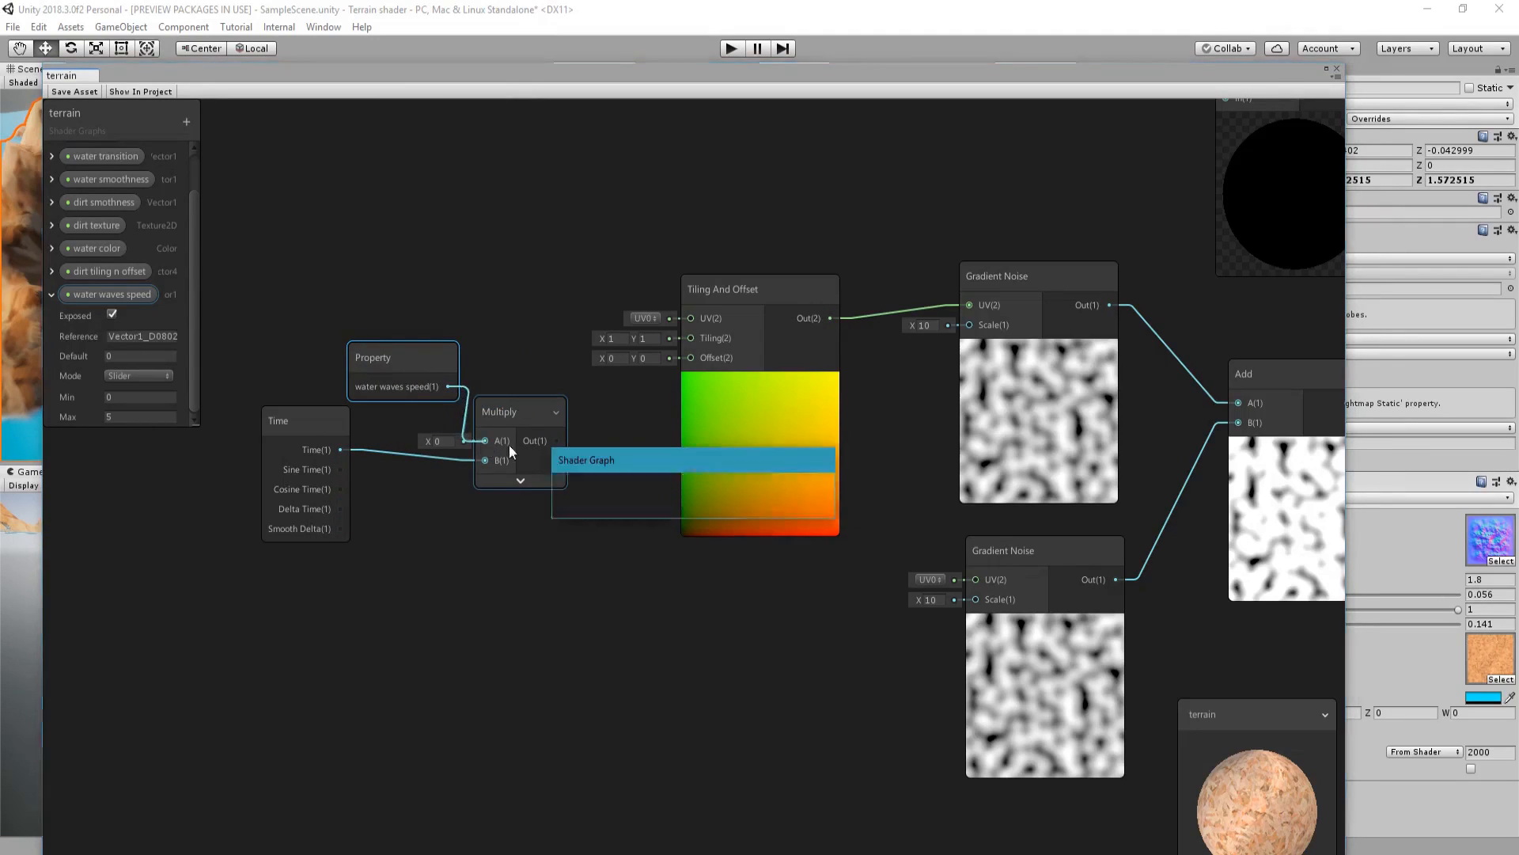
drag(360, 315, 515, 483)
drag(507, 450, 409, 388)
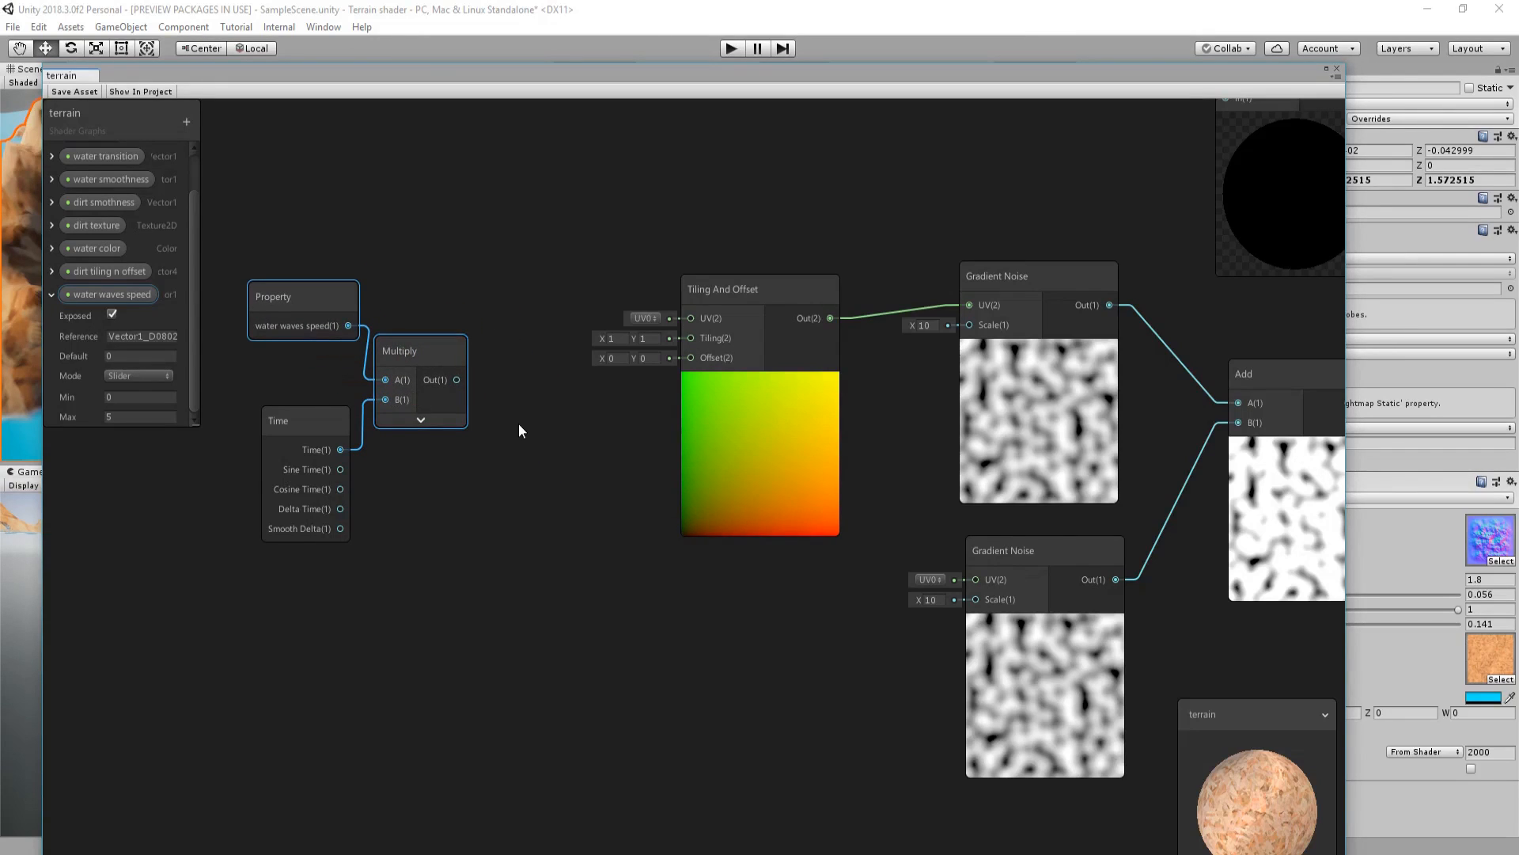
- Add a Vector 2 node between Multiply and Tiling And Offset, and connect the Multiply output to its X input
middle_drag(567, 426, 515, 529)
drag(702, 453, 755, 430)
right_click(496, 451)
click(532, 460)
text(vec)
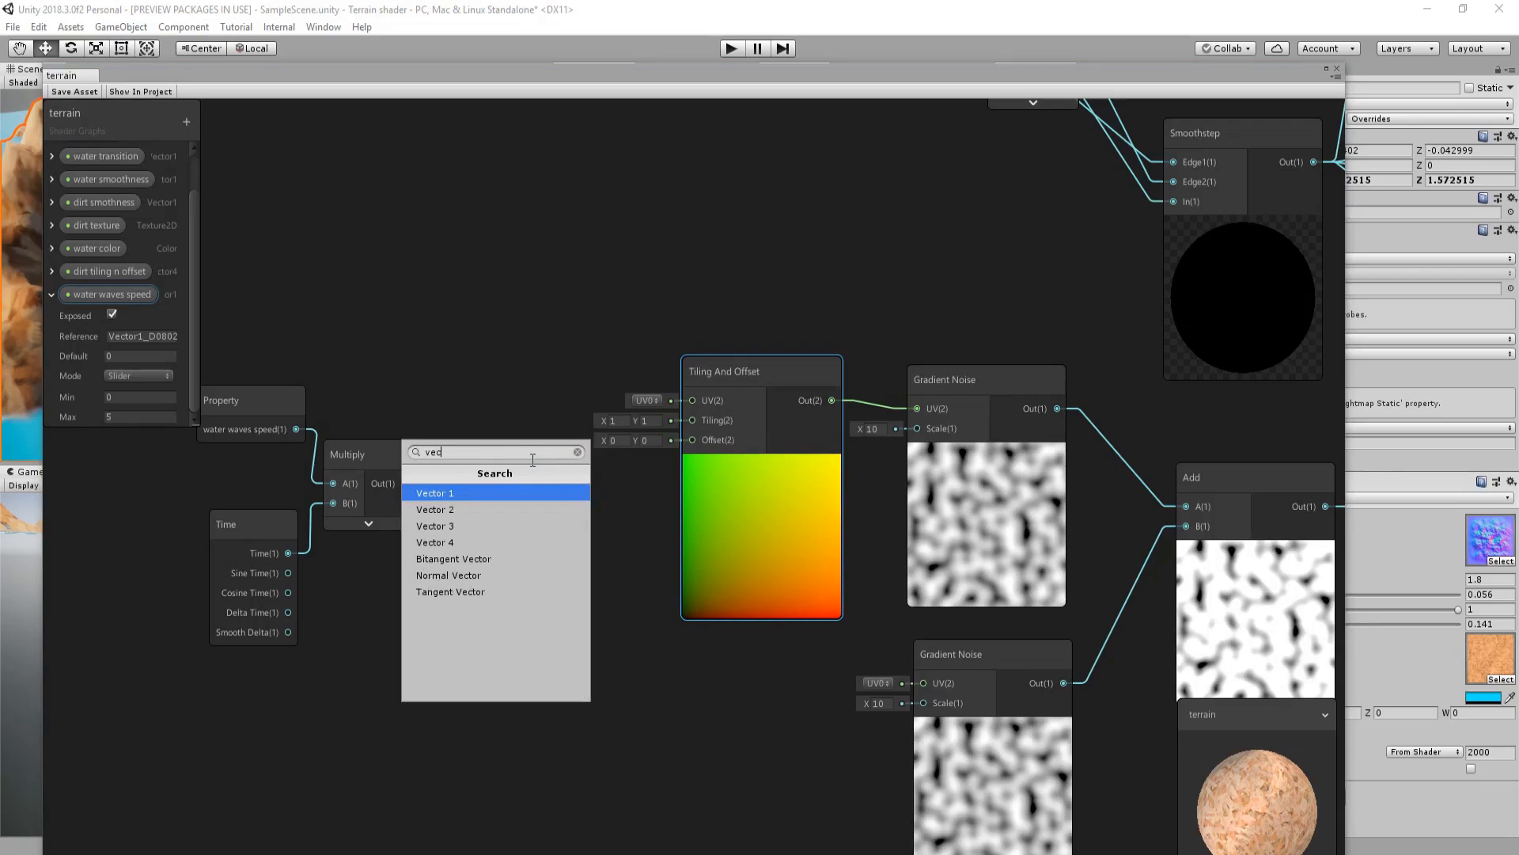
key(Down)
key(Return)
drag(560, 478, 582, 422)
drag(406, 482, 522, 436)
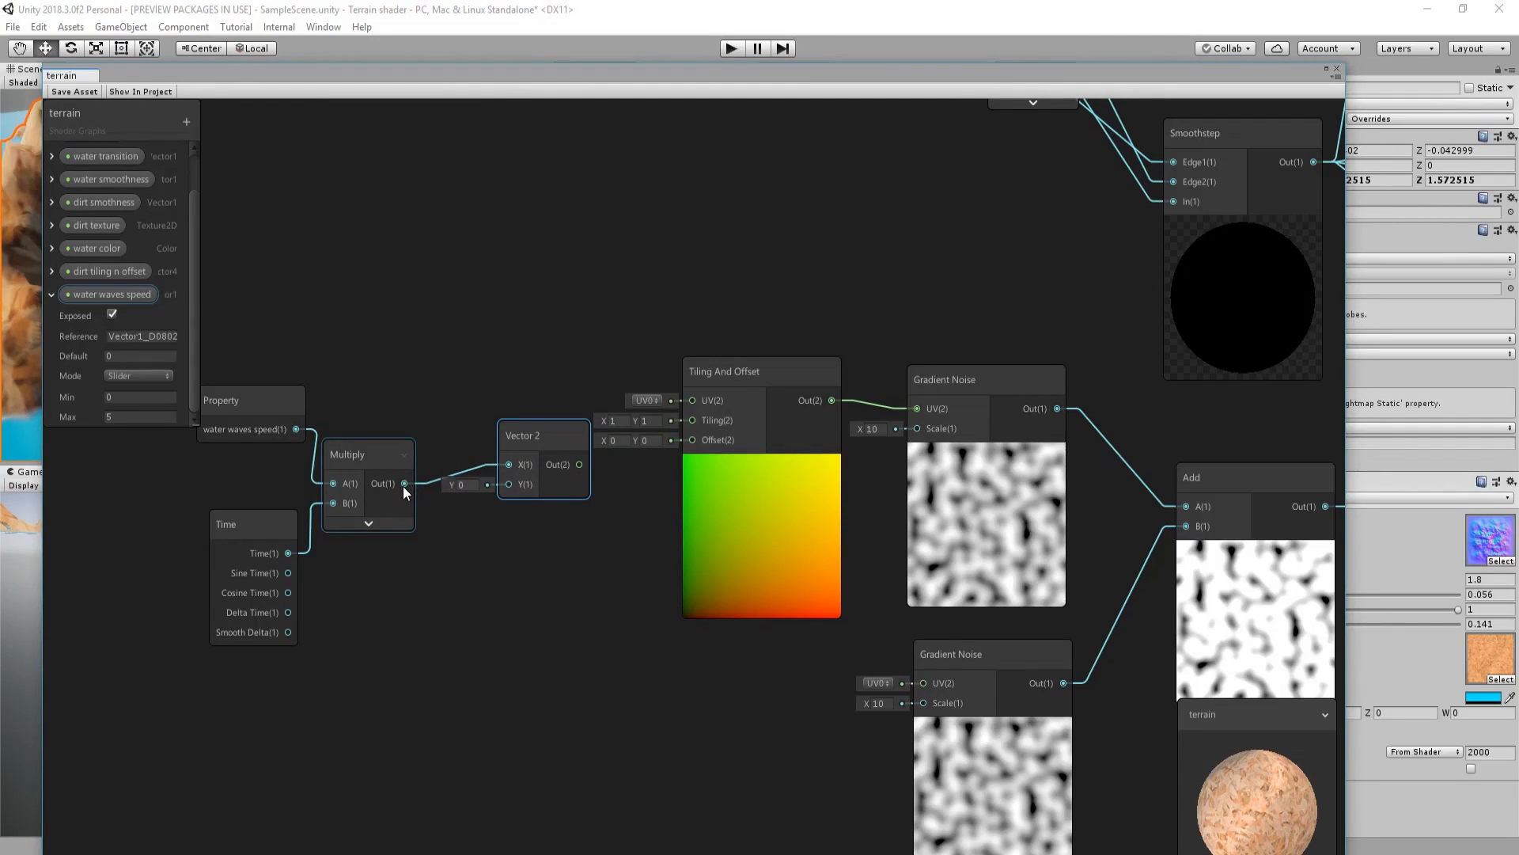
- Move the Vector 2 node up and add a second Multiply node below it, fed by the first Multiply's output
drag(538, 462, 567, 388)
drag(406, 483, 459, 511)
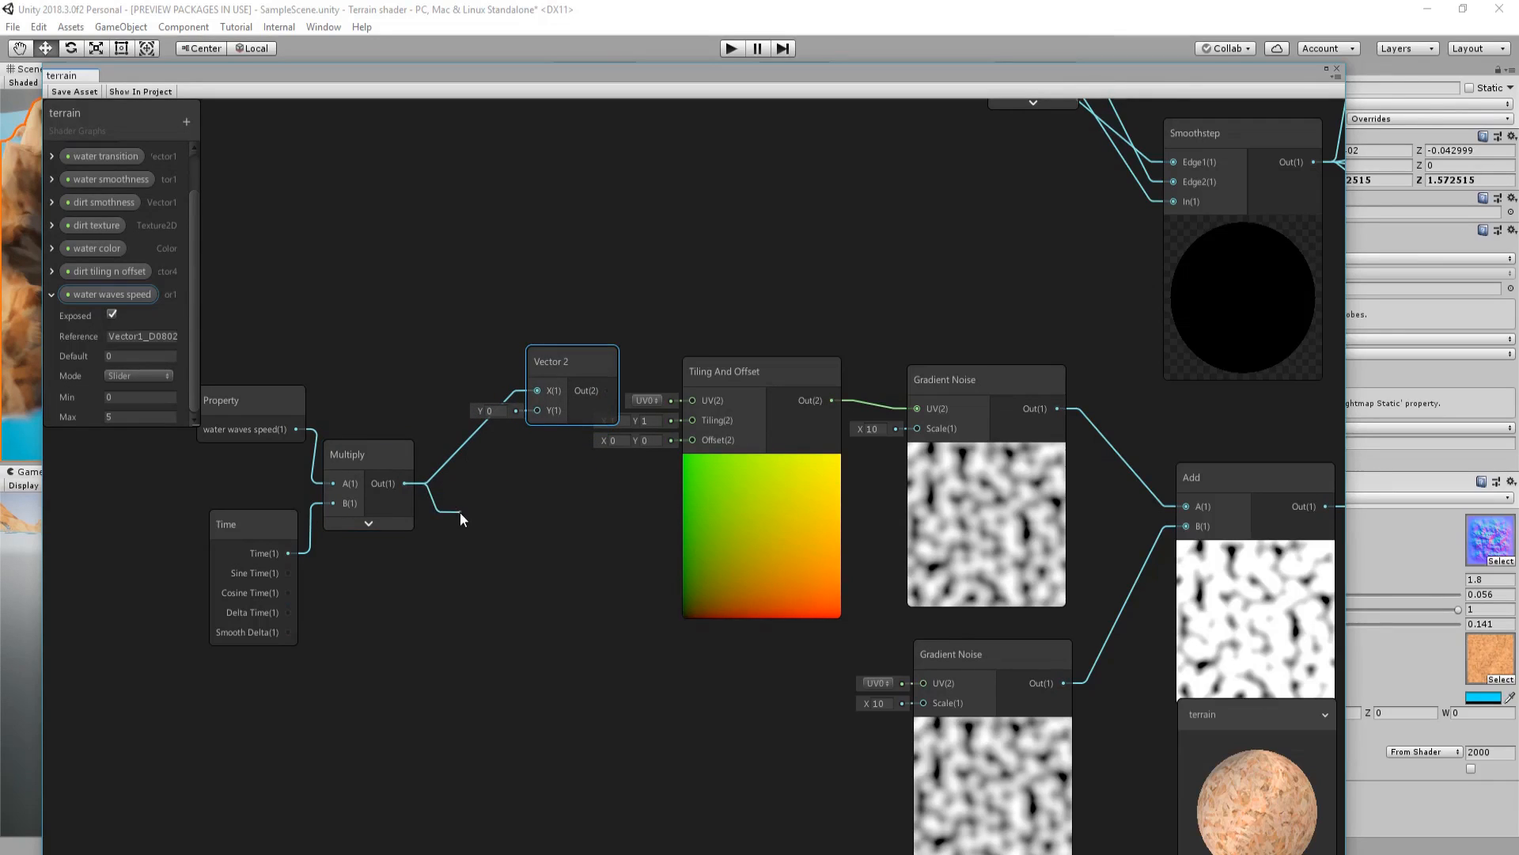
text(mul)
key(Return)
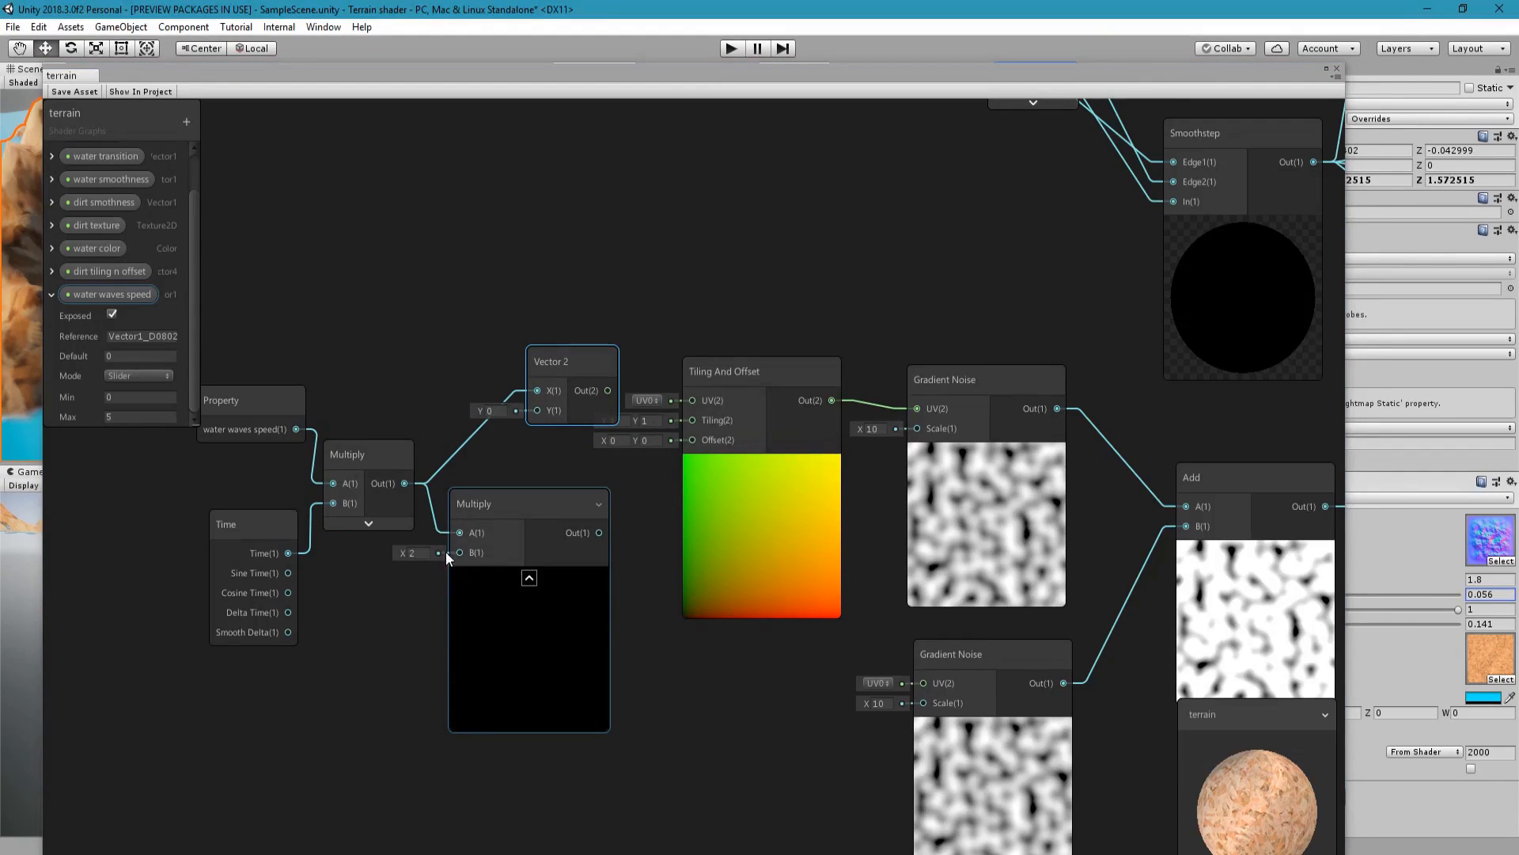
- Set the second Multiply's B to 0.5, collapse its preview, and route it through the Vector 2 into the Tiling And Offset's Offset
click(423, 553)
text(0.5)
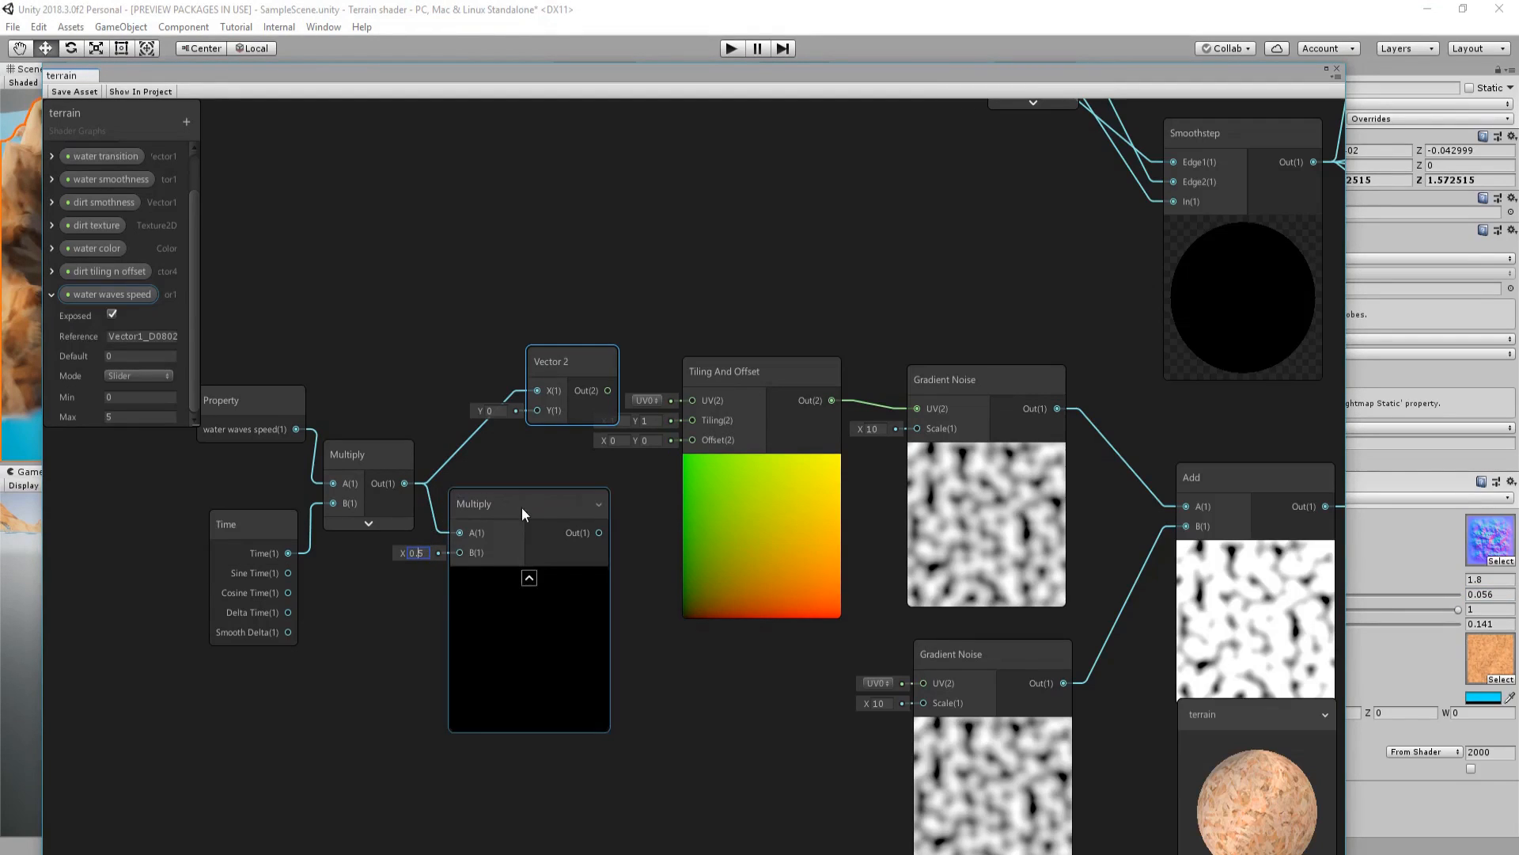
click(530, 578)
drag(529, 486, 692, 439)
- Duplicate the Multiply, Vector 2 and Tiling And Offset chain, place the copy below, and connect it to the lower Gradient Noise's UV
drag(393, 295, 754, 675)
scroll(671, 714, down, 2)
middle_drag(669, 706, 657, 561)
key(ctrl+d)
drag(697, 364, 694, 548)
drag(735, 326, 850, 544)
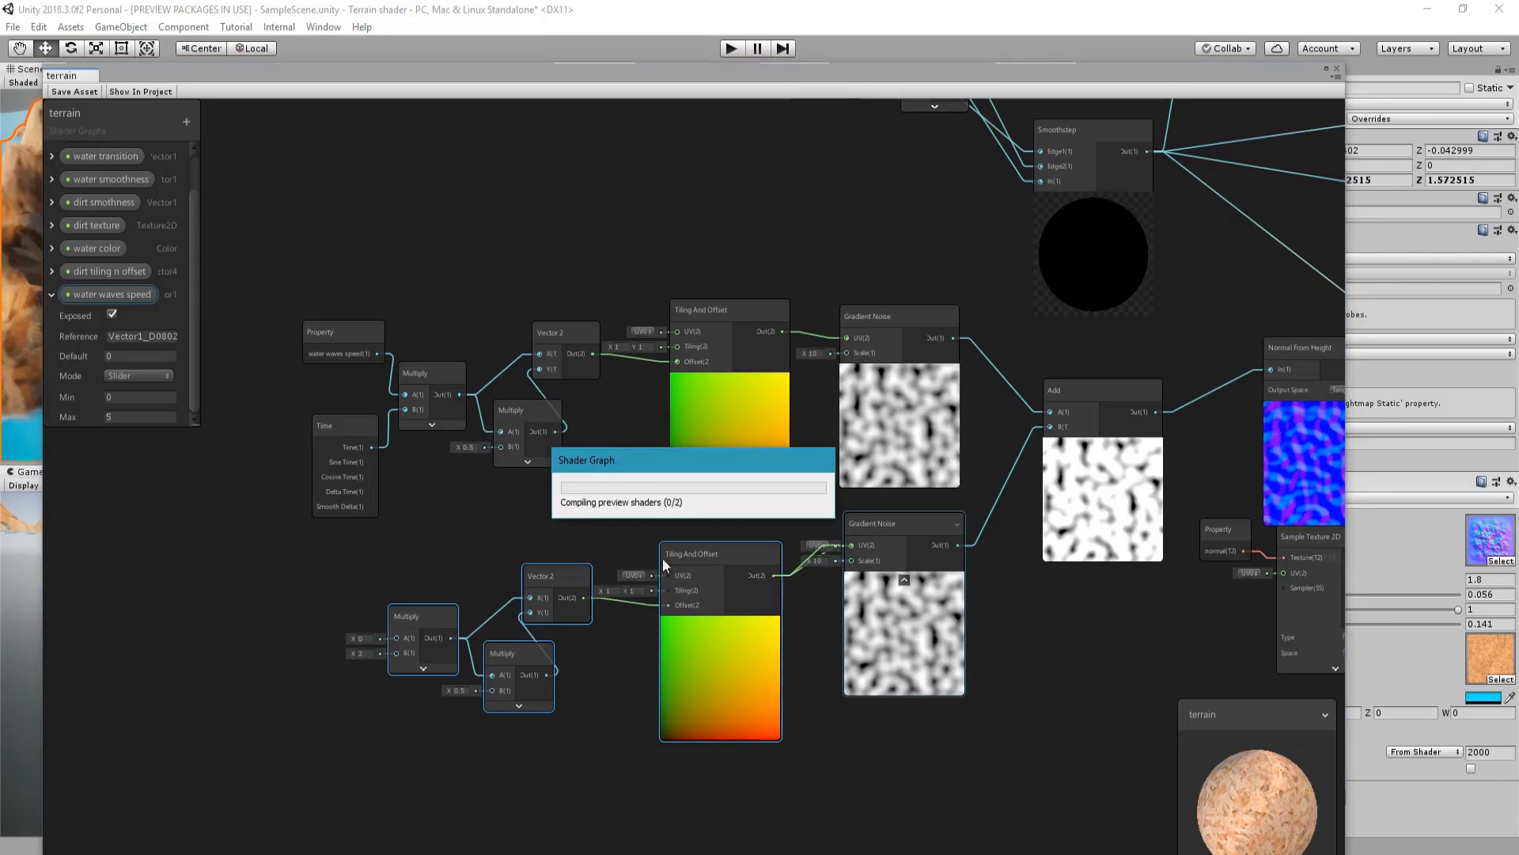
- Move the Time node aside and insert an Add node with B set to 10 between Time and the duplicated Multiply's B input
click(121, 355)
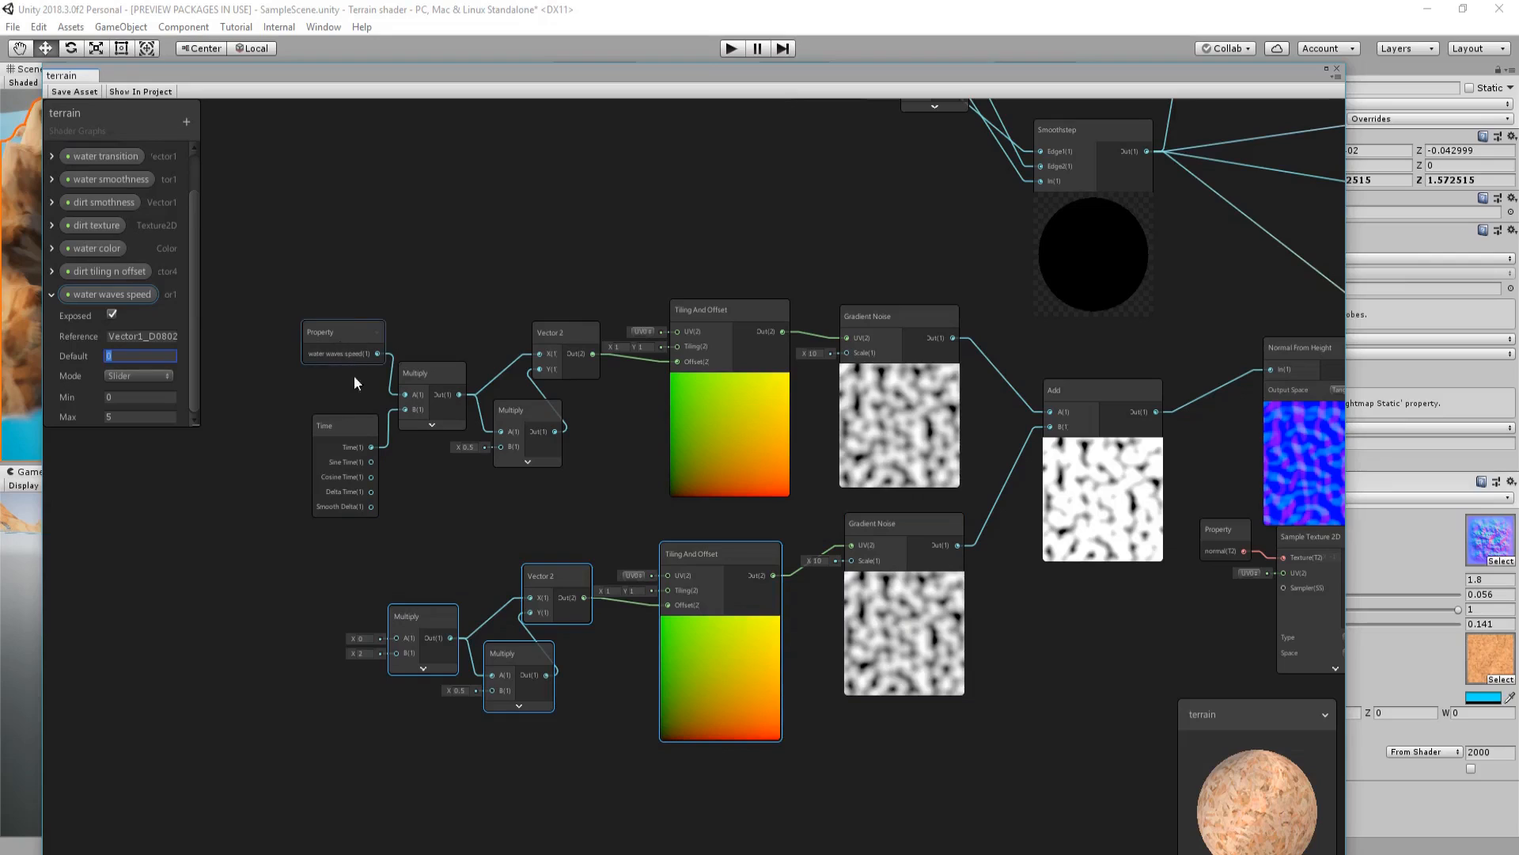
drag(331, 450, 229, 444)
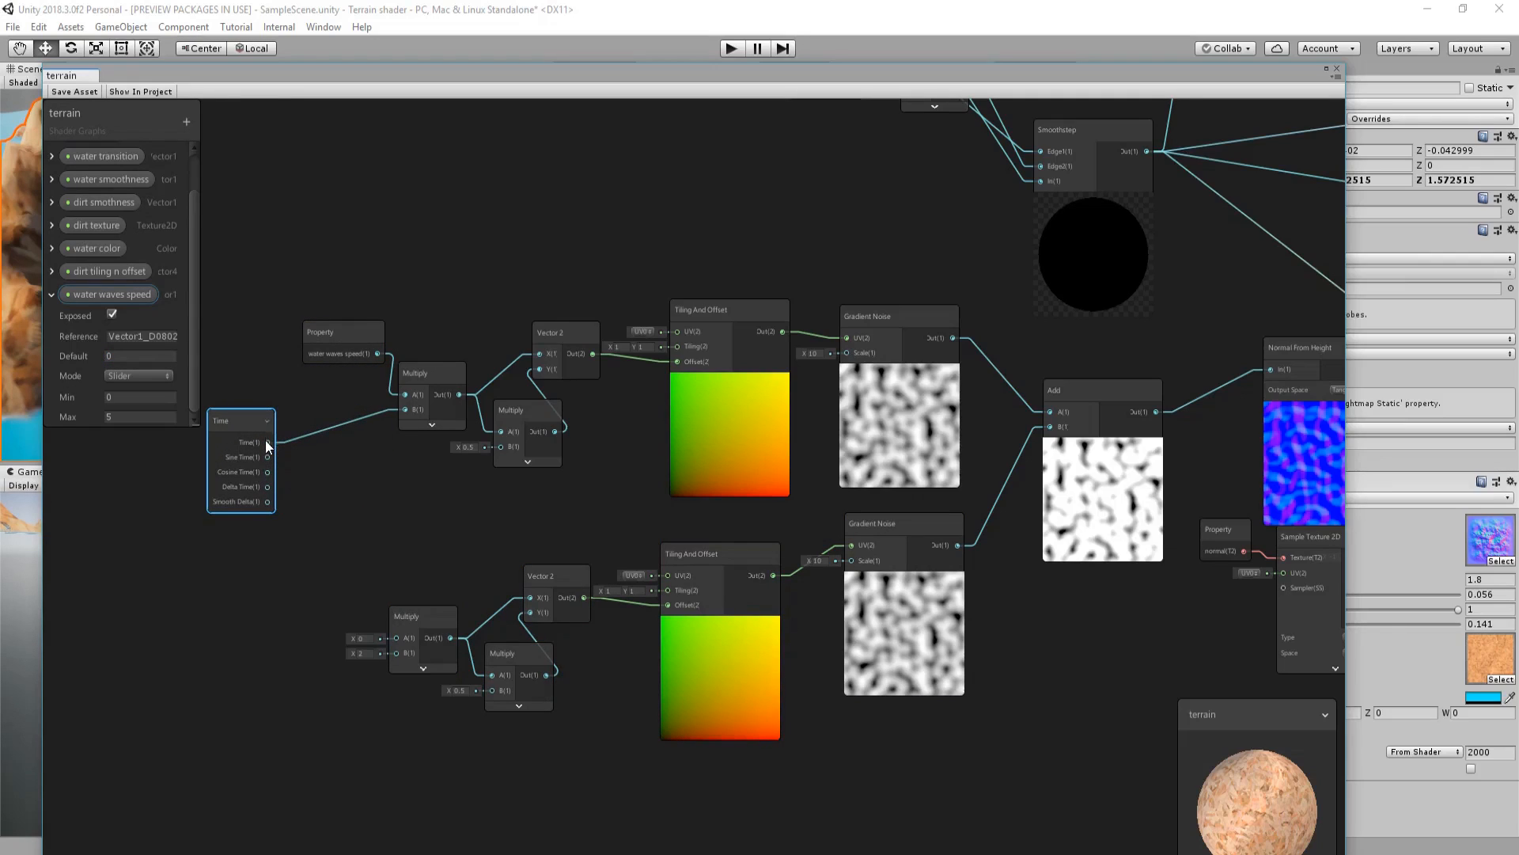
key(space)
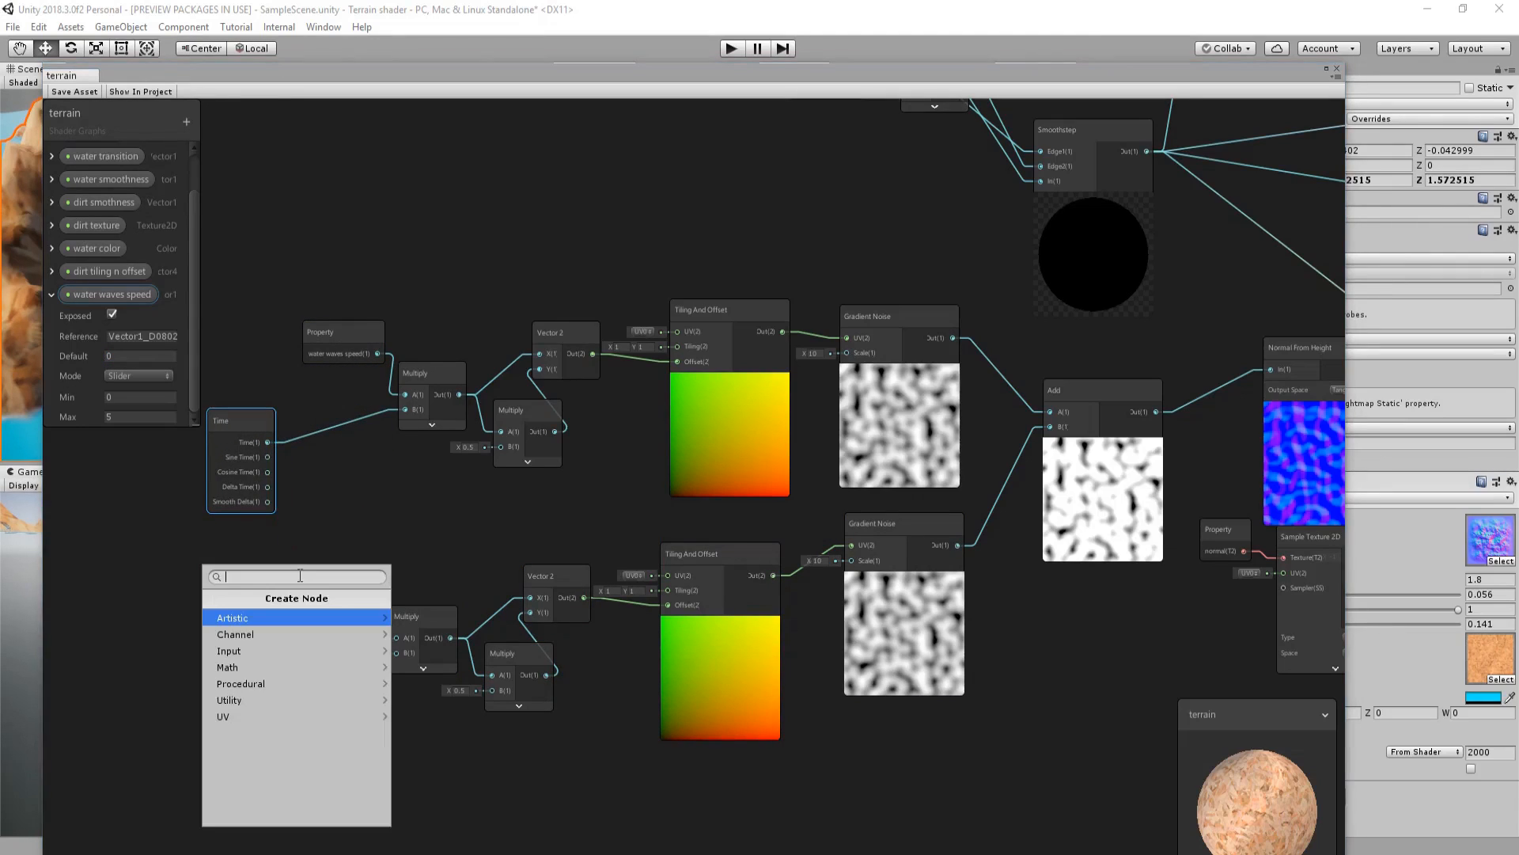
text(add)
key(Return)
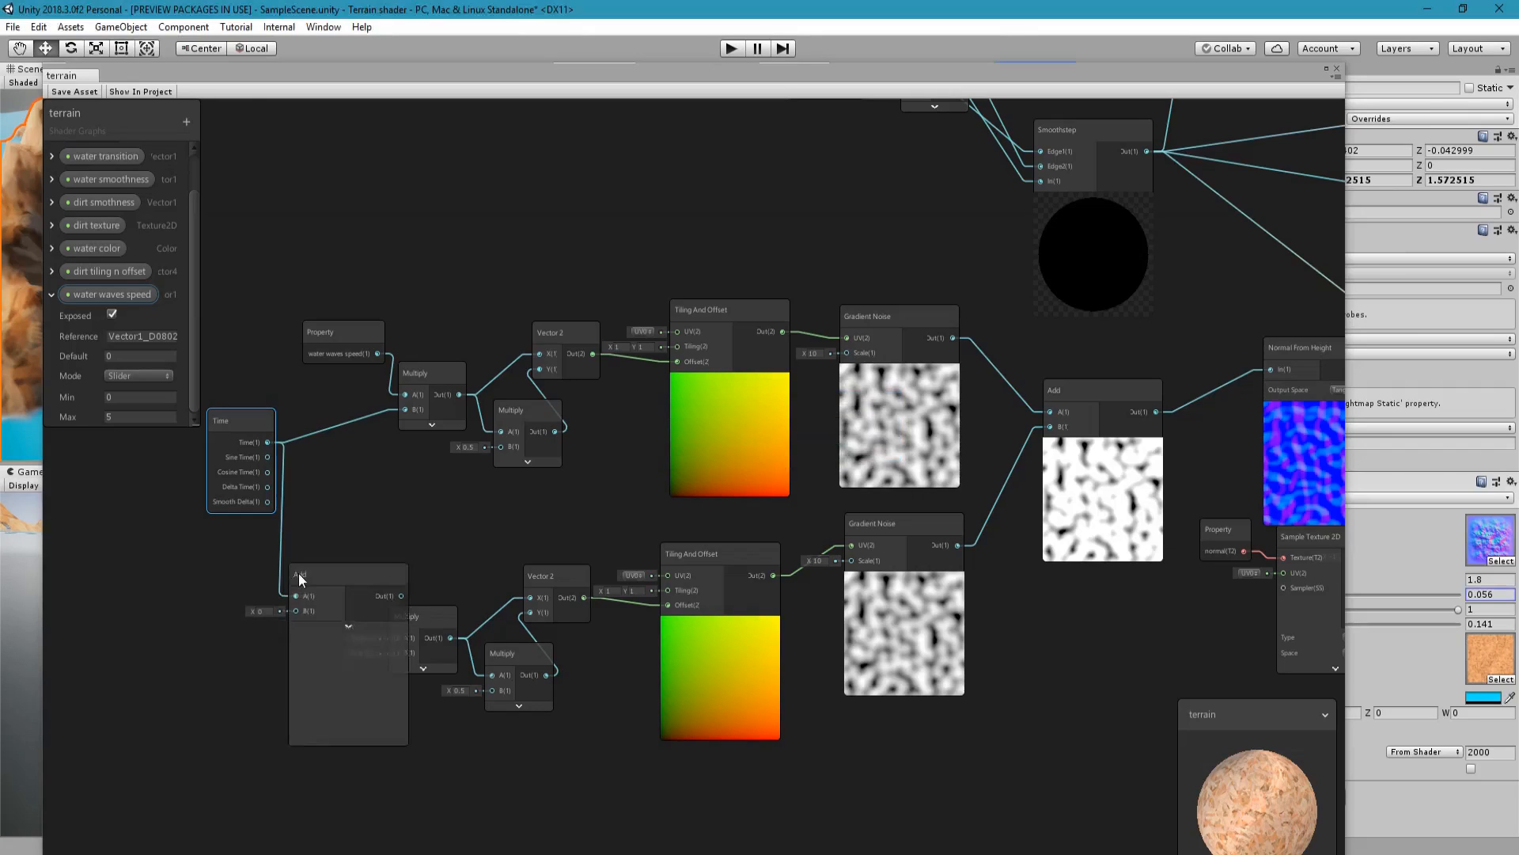
click(269, 614)
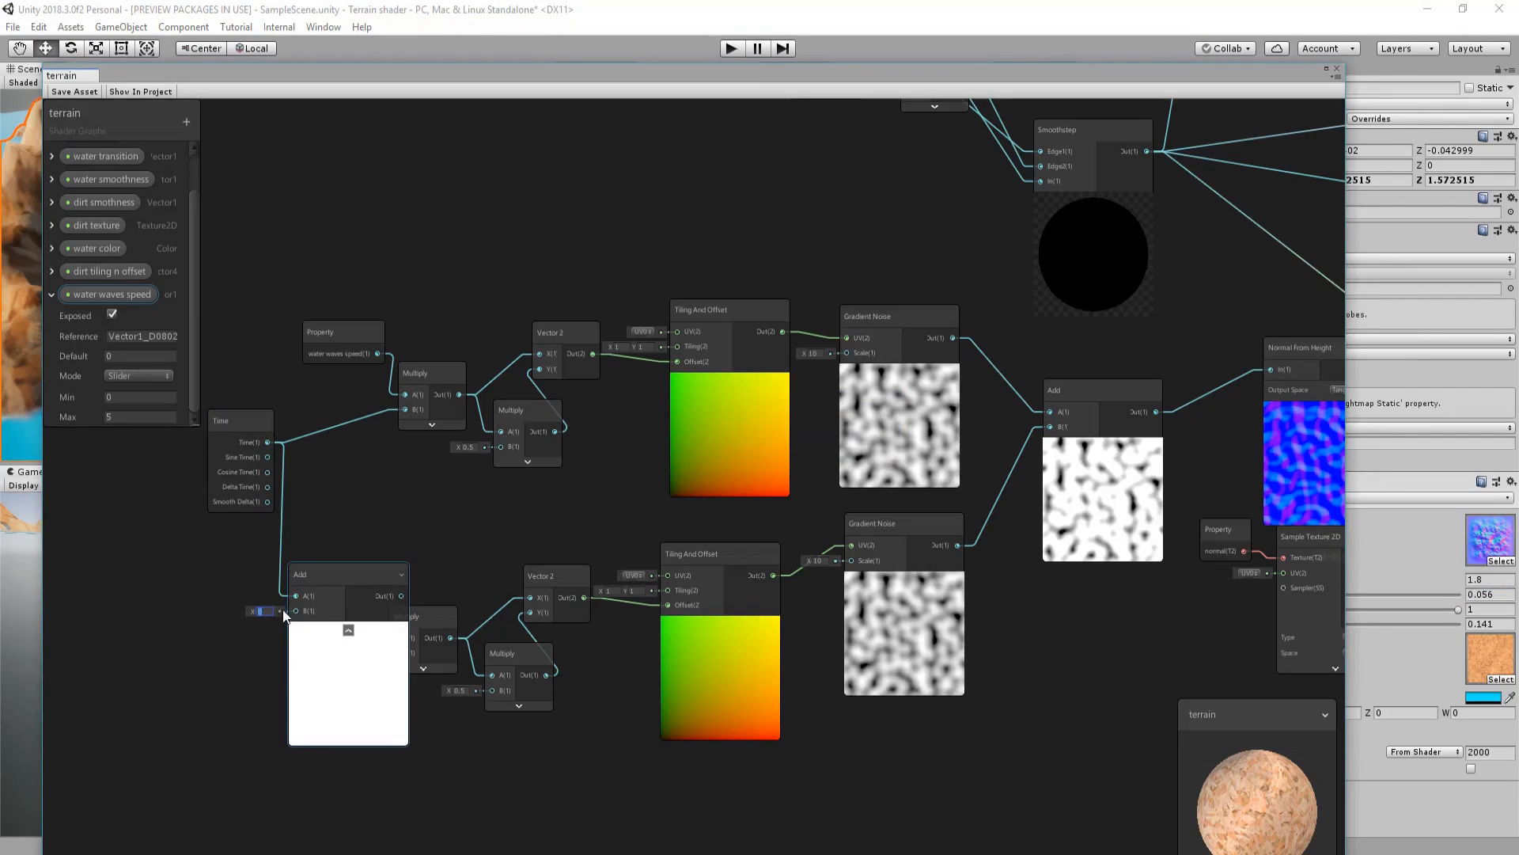
click(348, 631)
drag(314, 577, 396, 656)
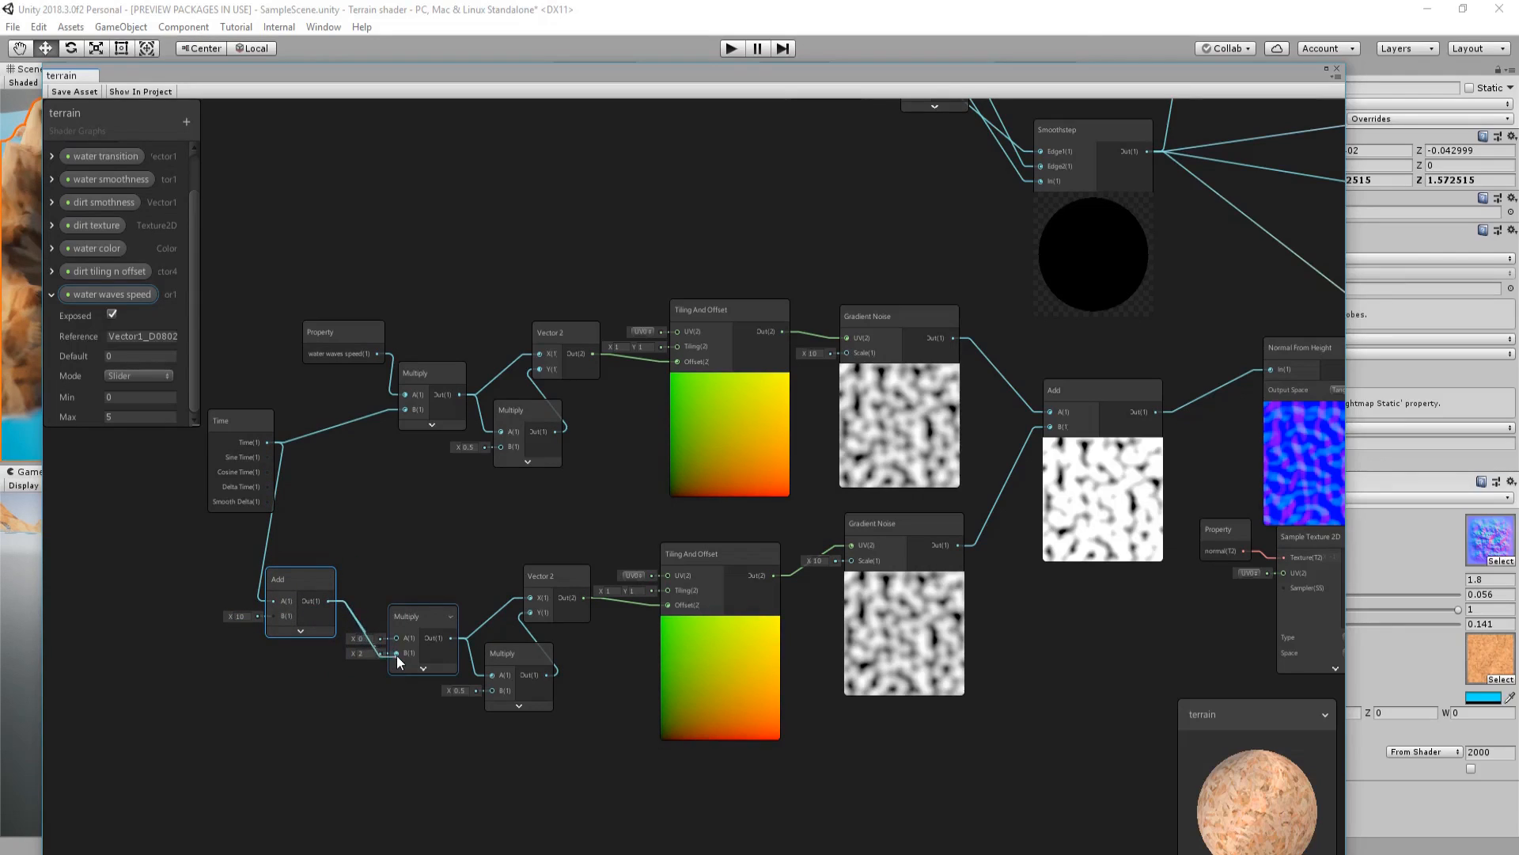
- Connect the water waves speed property to the duplicated Multiply's A input and set the property's default to 1
click(368, 354)
drag(377, 353, 395, 638)
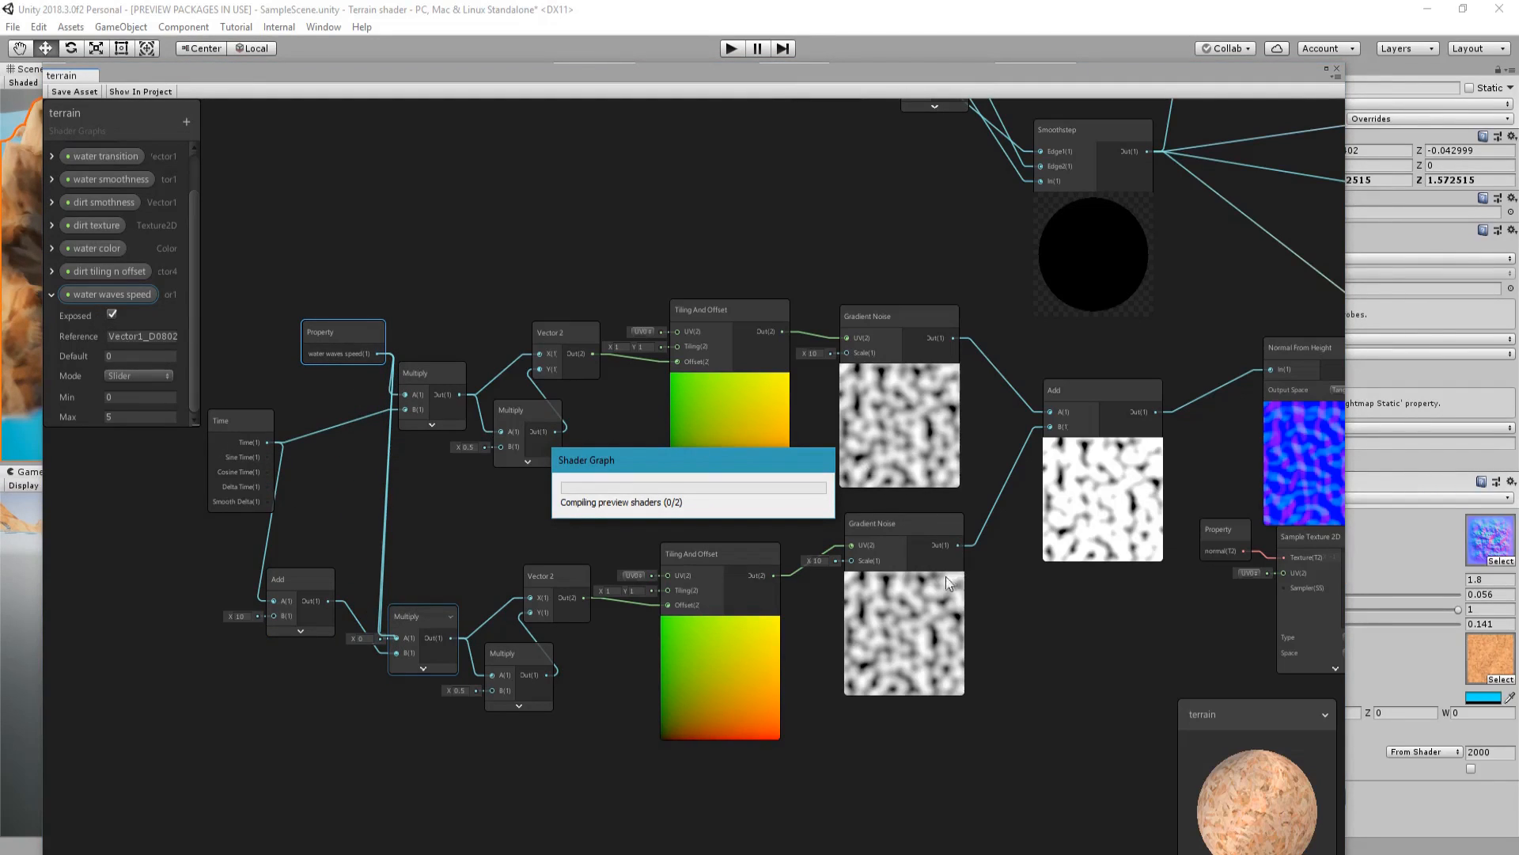
click(126, 353)
text(1)
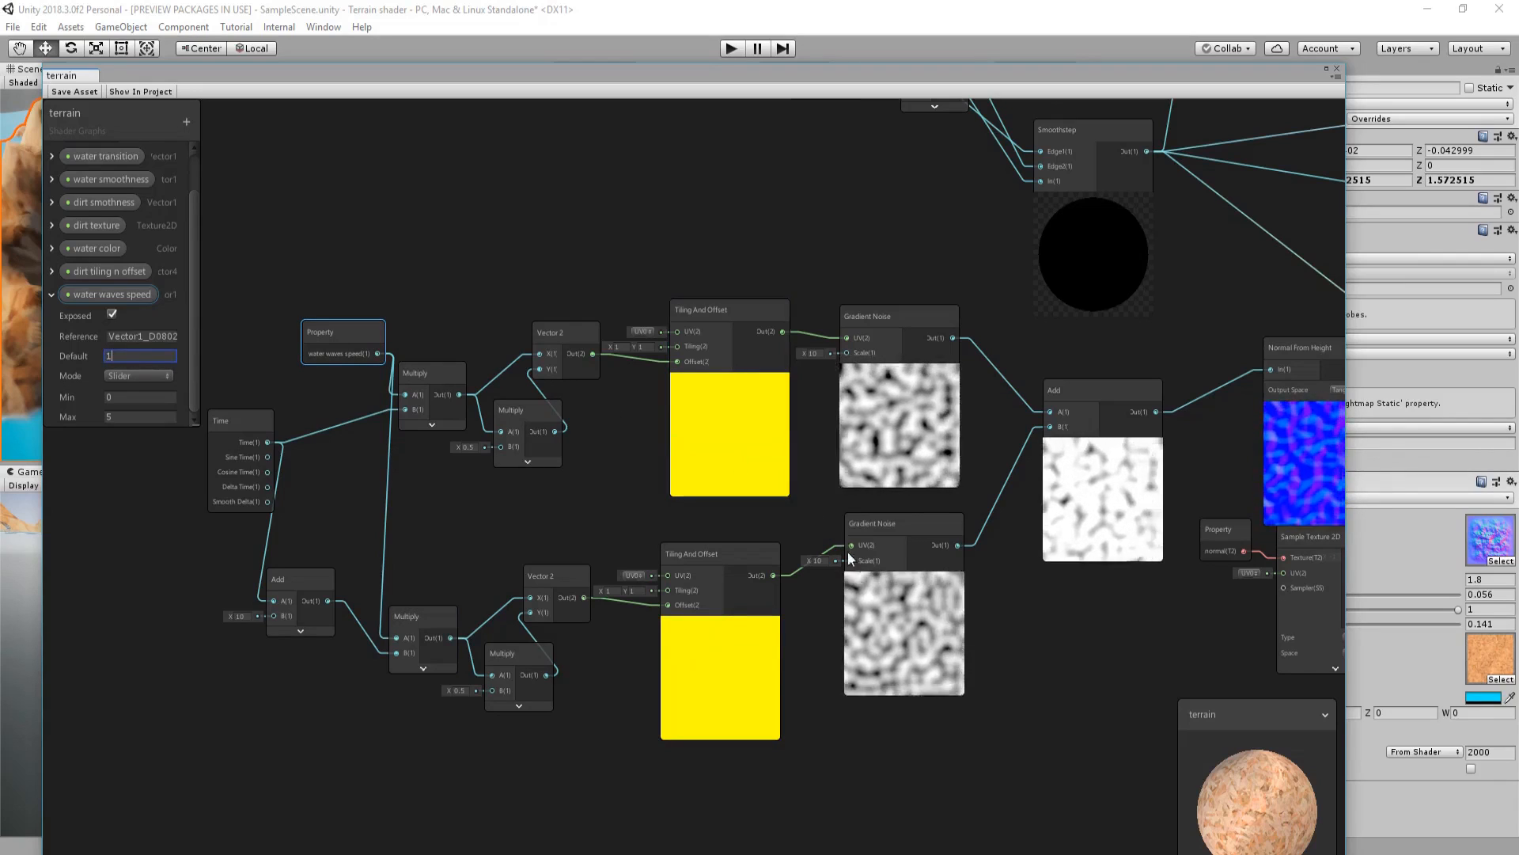
- Move the Time and water waves speed nodes further away from the two Multiply chains to make room between them
middle_drag(592, 712, 644, 681)
scroll(585, 657, up, 2)
middle_drag(516, 686, 561, 721)
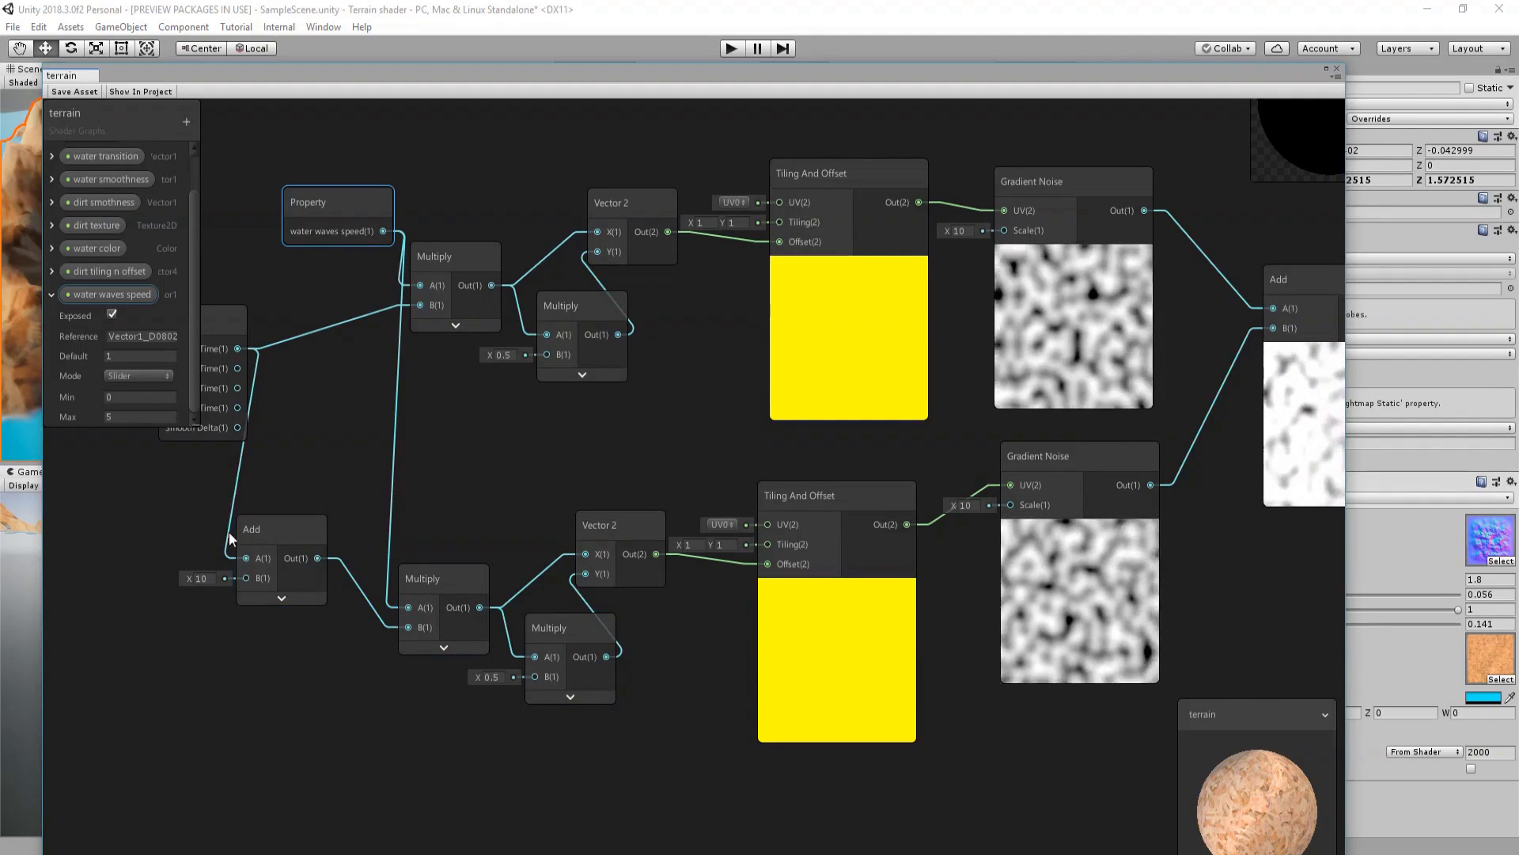
middle_drag(295, 570, 534, 625)
drag(431, 415, 359, 408)
drag(604, 287, 519, 296)
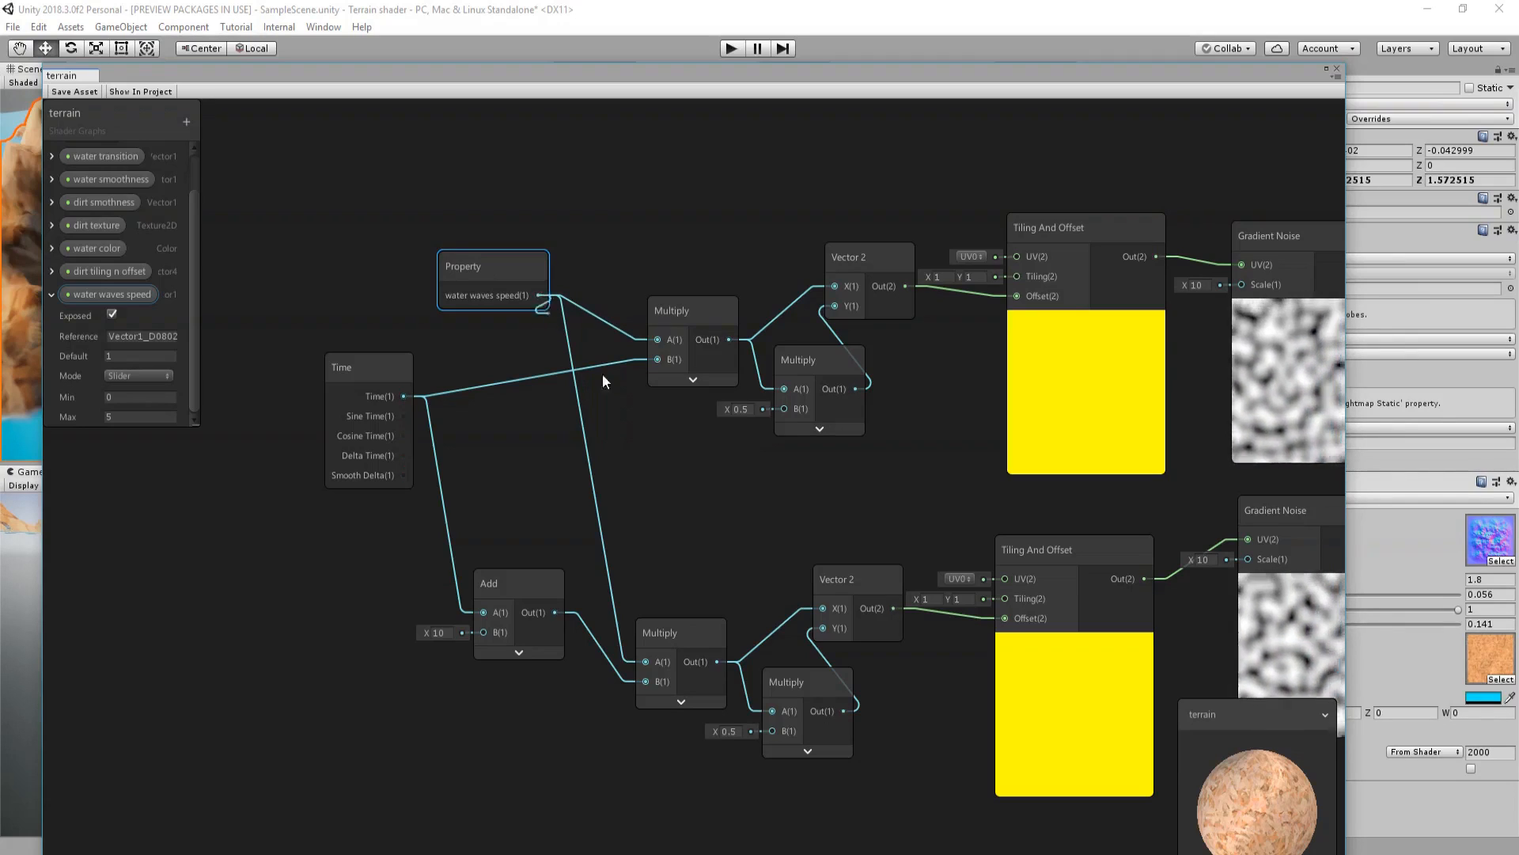
- Add a Multiply node that multiplies water waves speed by -1, and feed its output into the lower chain's first Multiply A input
key(space)
text(mul)
key(Return)
drag(663, 473, 545, 472)
double_click(479, 522)
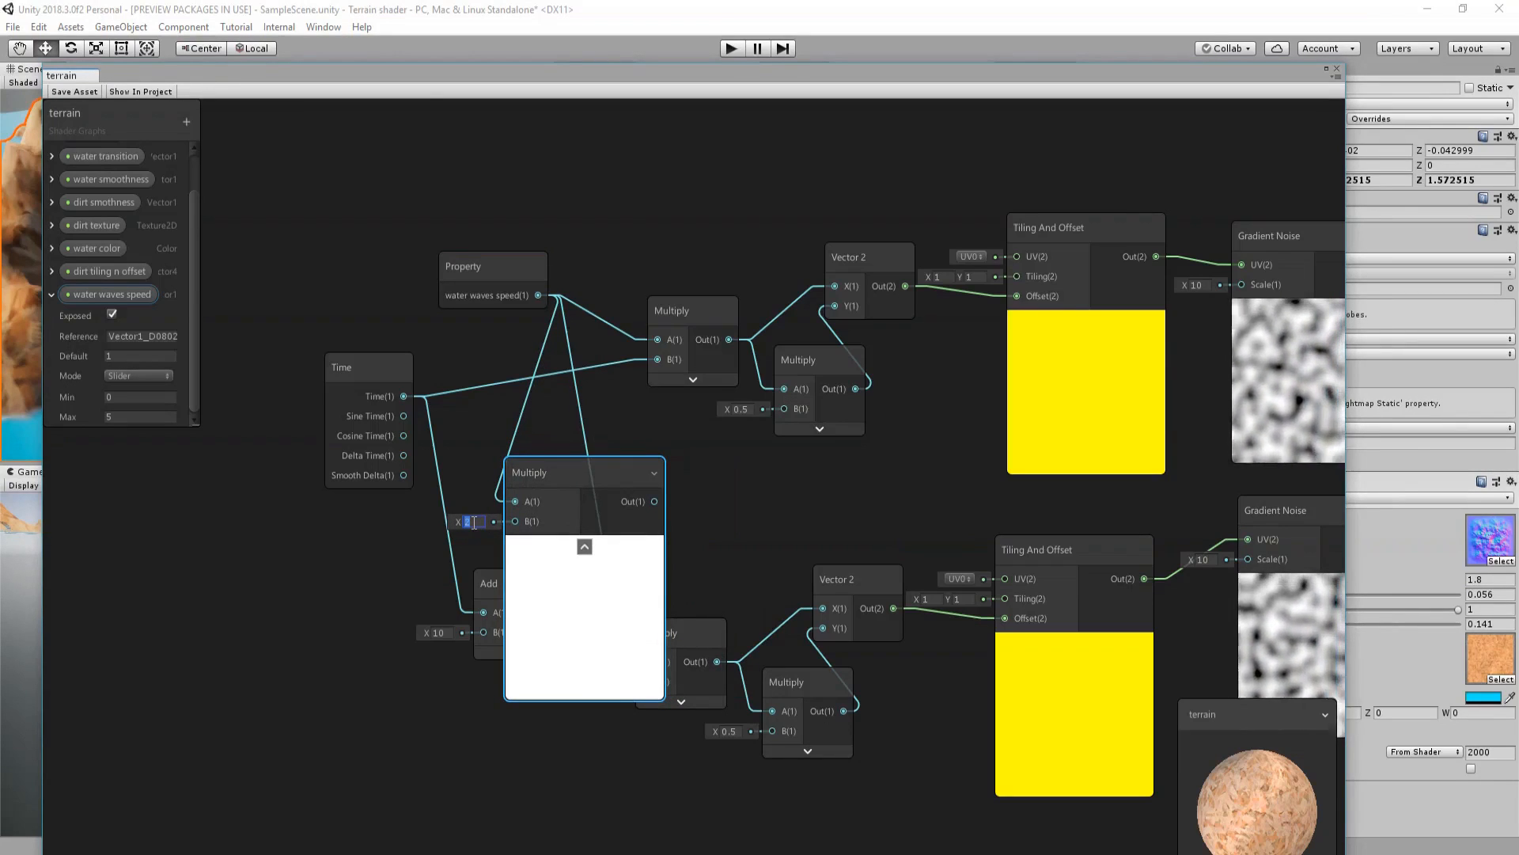
text(-1)
click(589, 548)
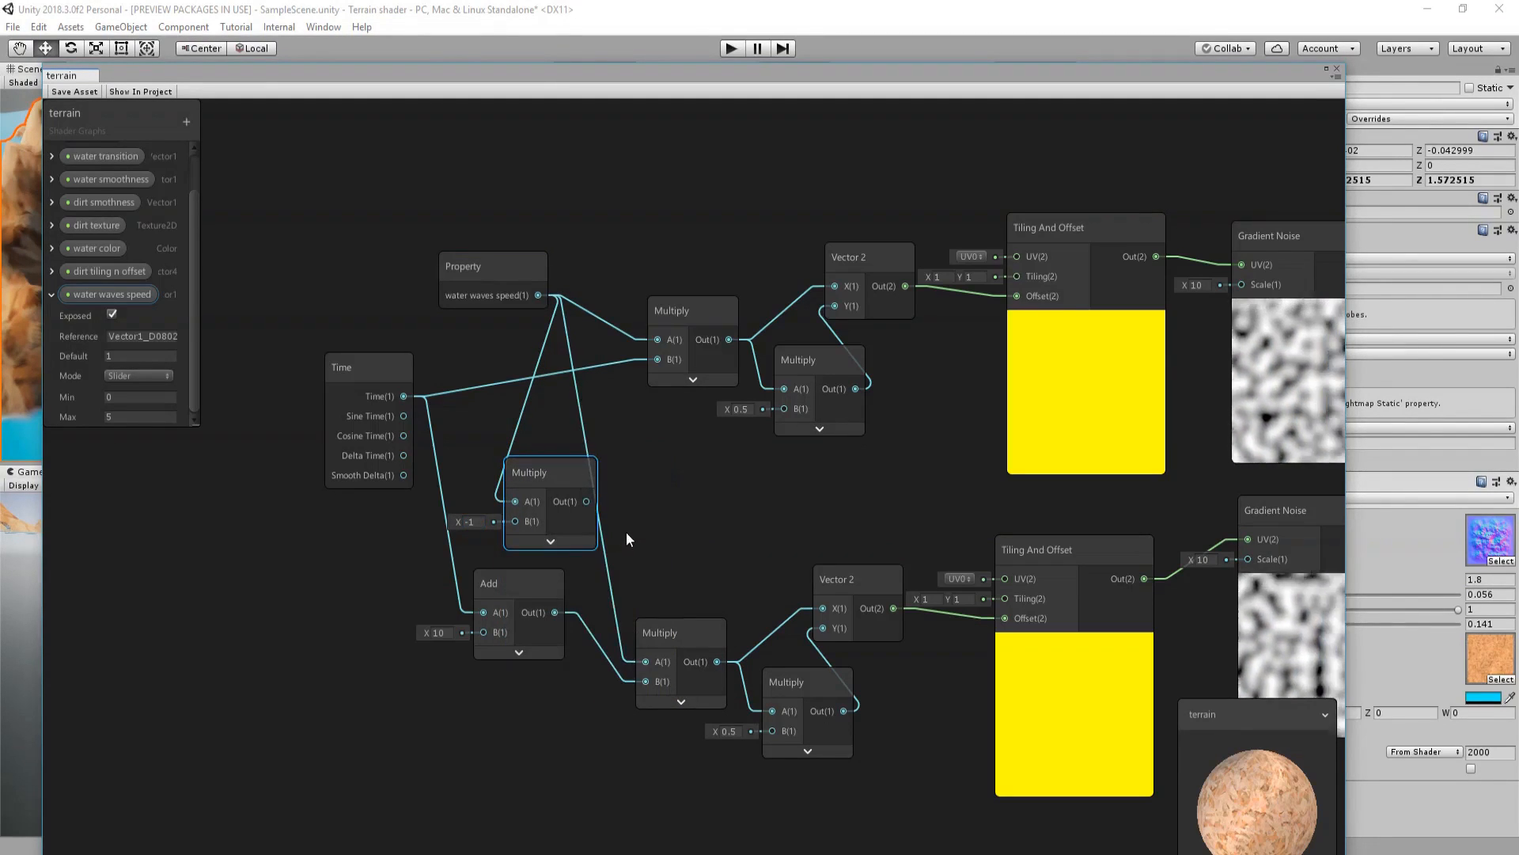
drag(586, 501, 644, 662)
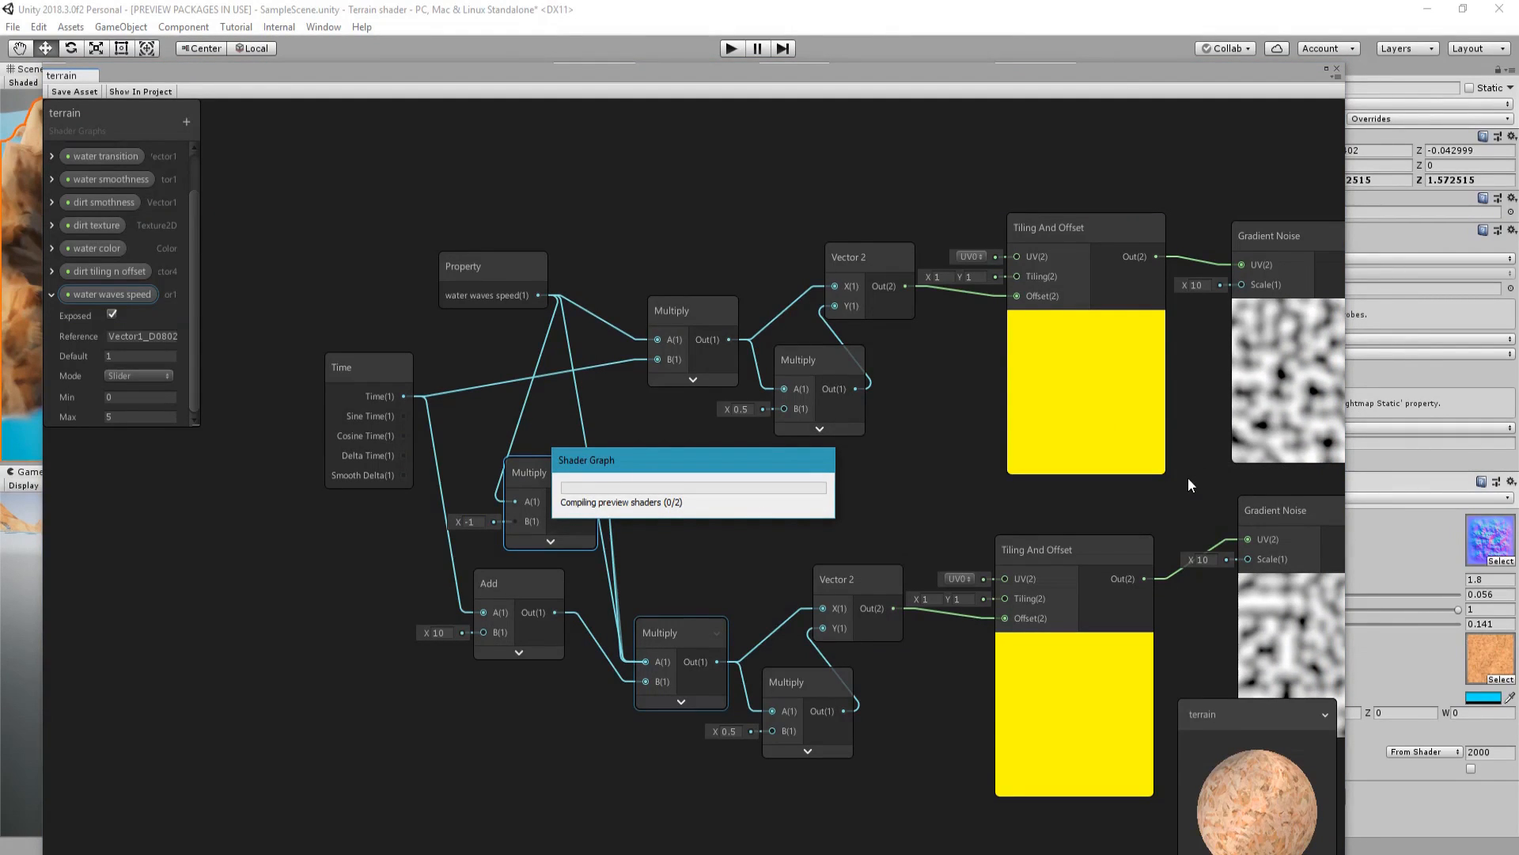
- Change the new Multiply node's B value to -0.75
click(471, 520)
text(-)
text(0.75)
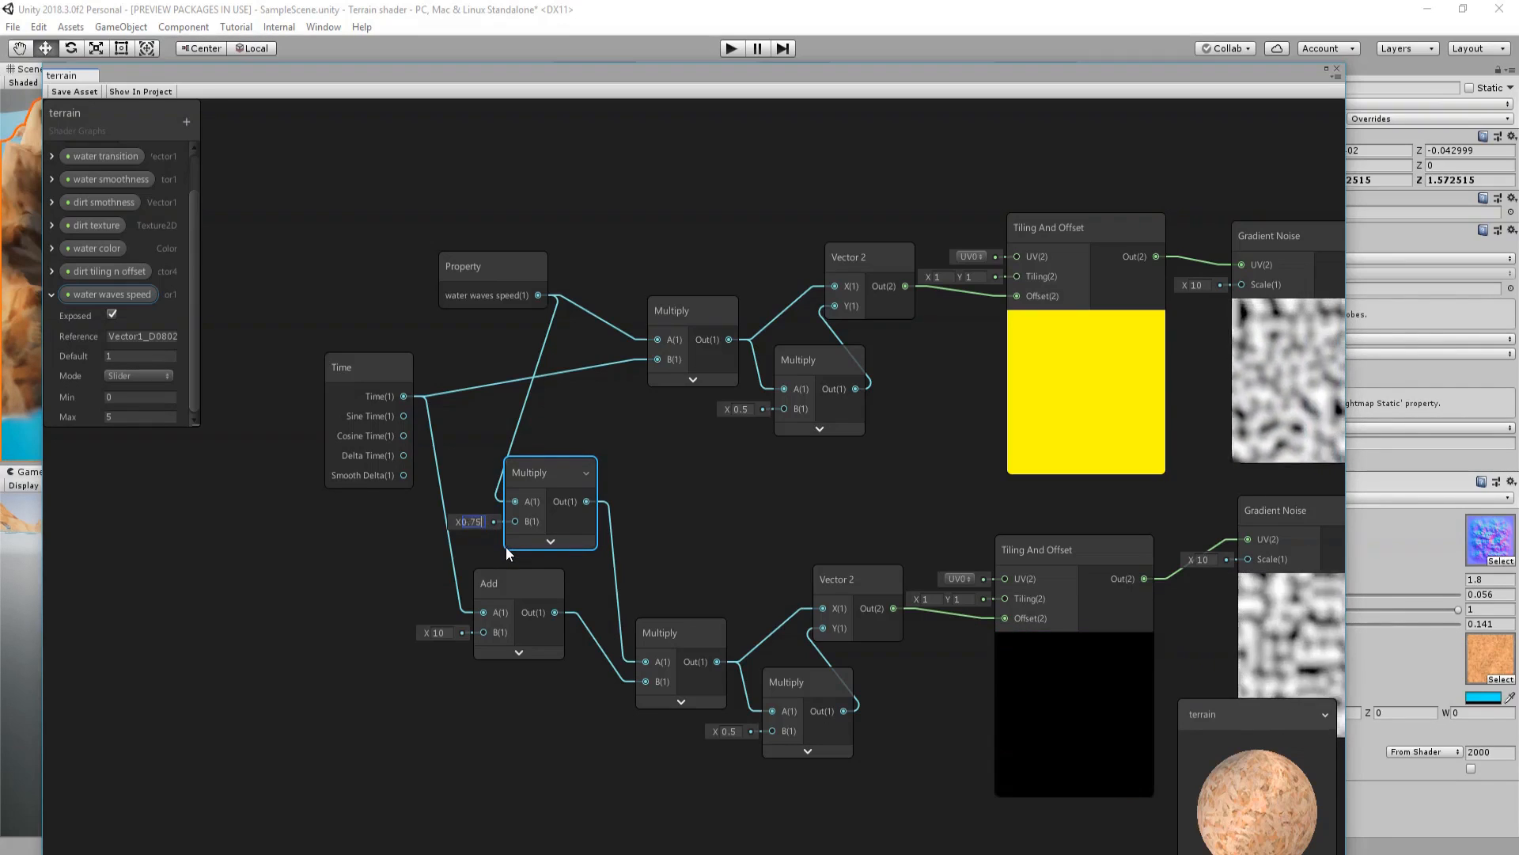
click(700, 506)
- Try a default of 5 for the water waves speed property, and set it to 0.5 instead
middle_drag(761, 535, 412, 532)
scroll(634, 539, down, 3)
middle_drag(809, 570, 725, 529)
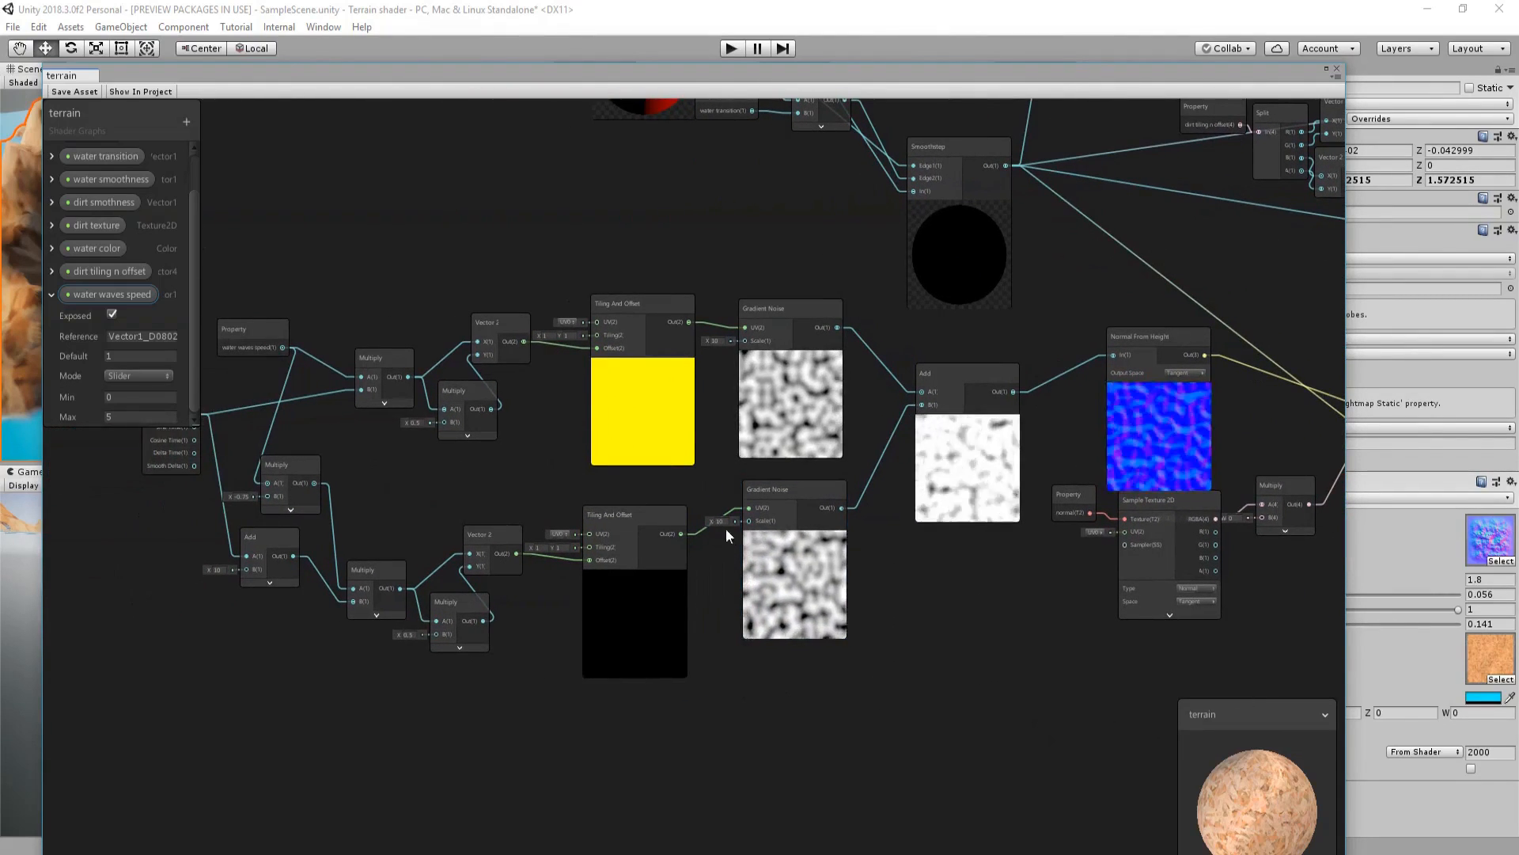
click(139, 351)
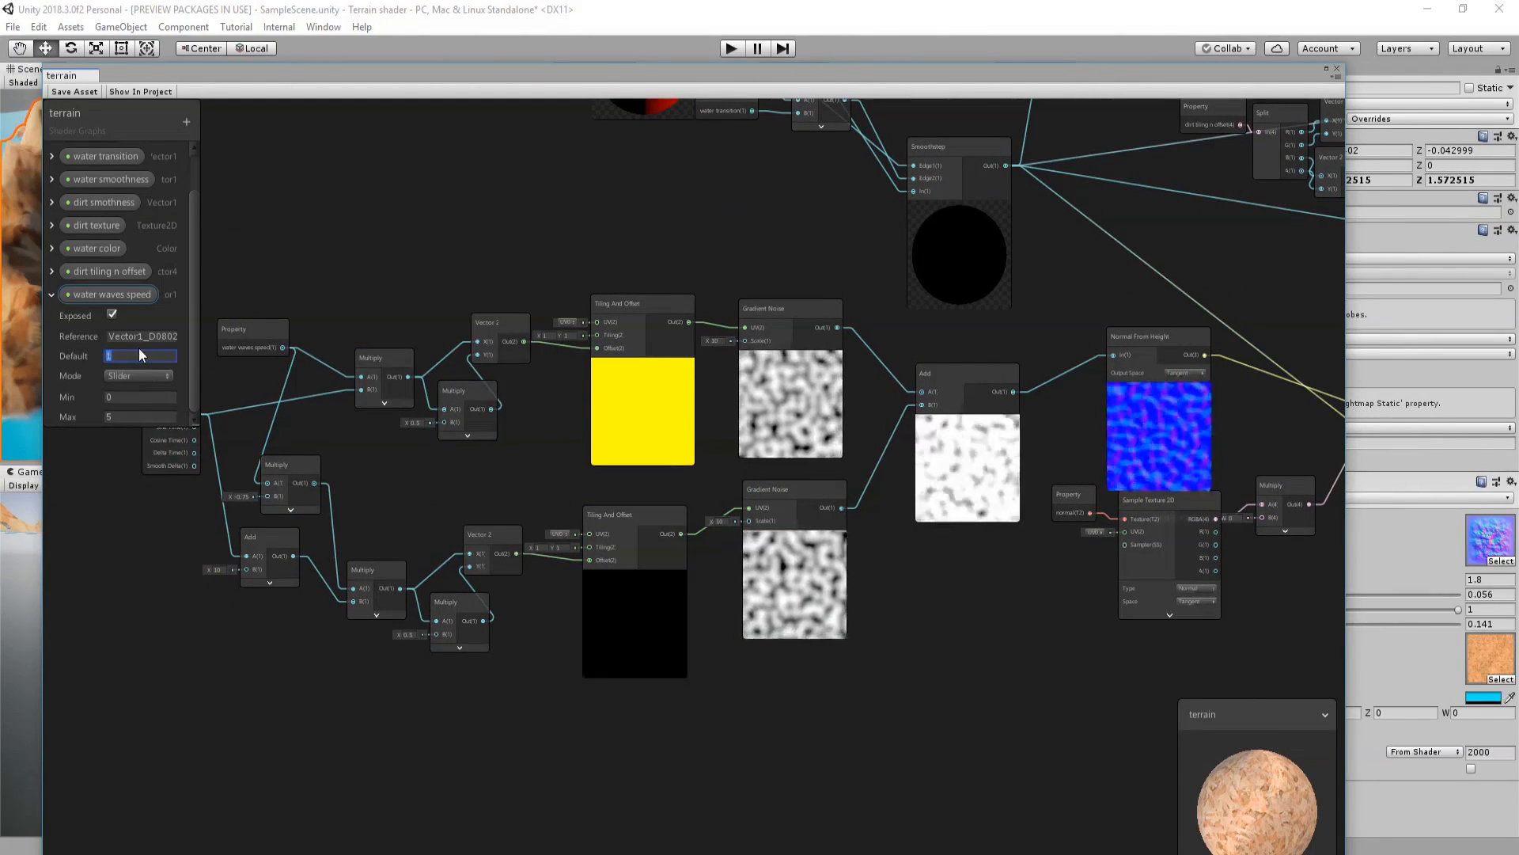
text(5)
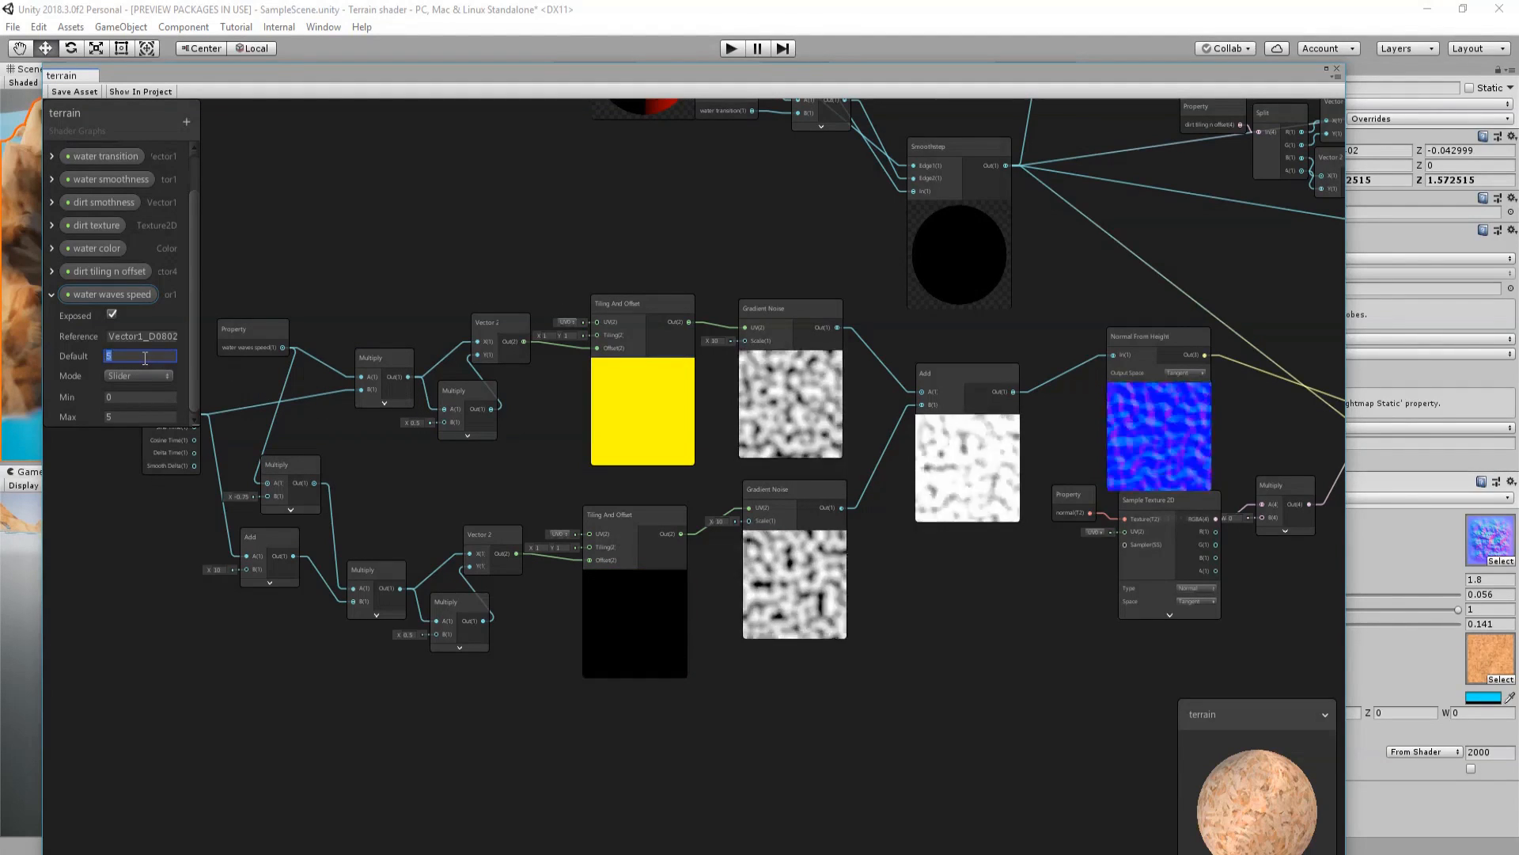
text(0.)
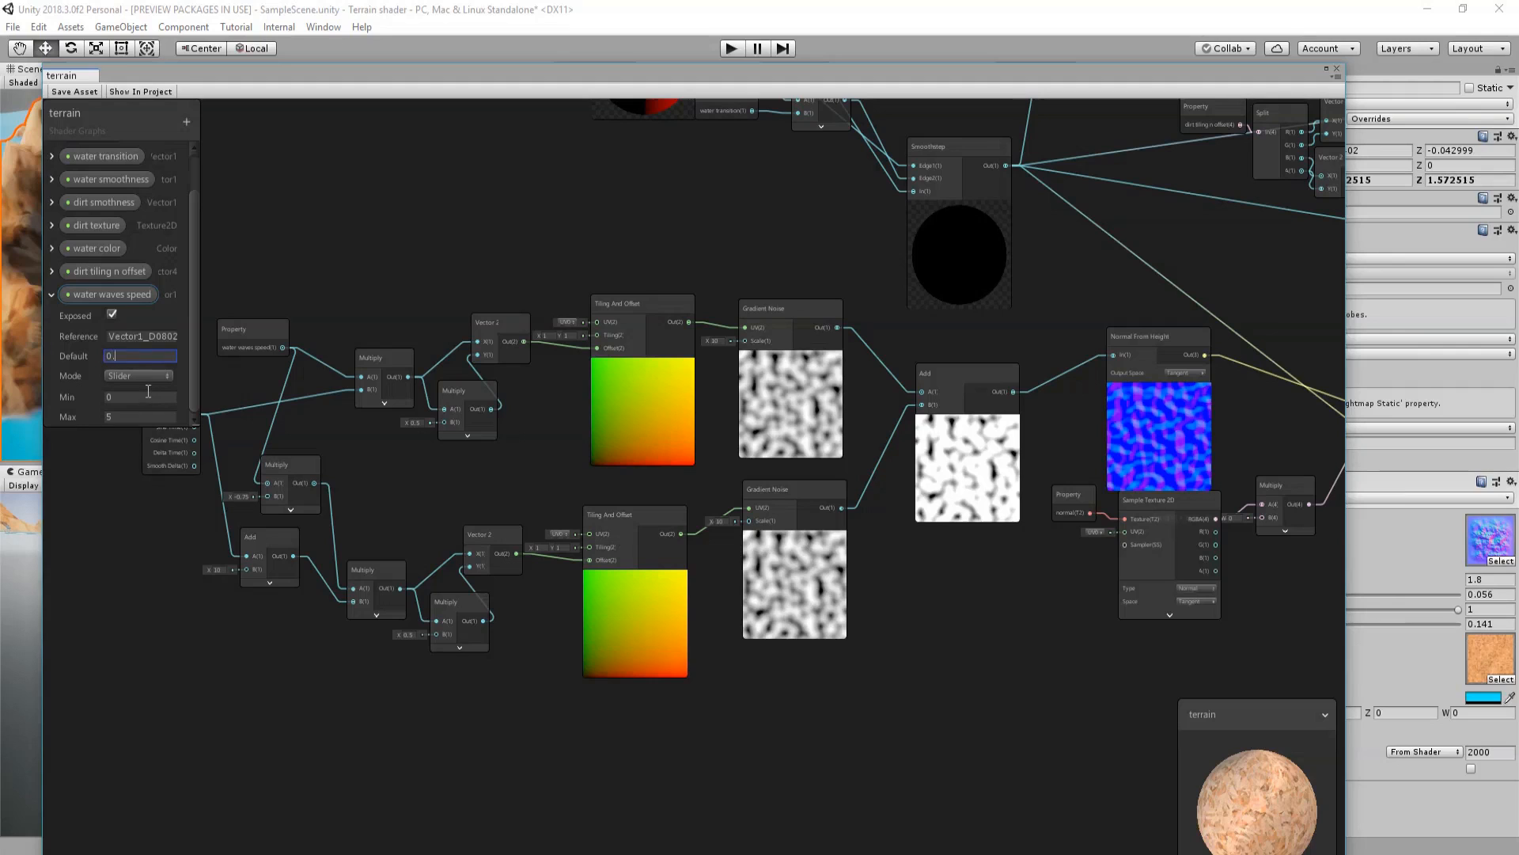
text(5)
- Save the terrain shader asset and shift the graph window slightly aside
middle_drag(602, 681, 329, 643)
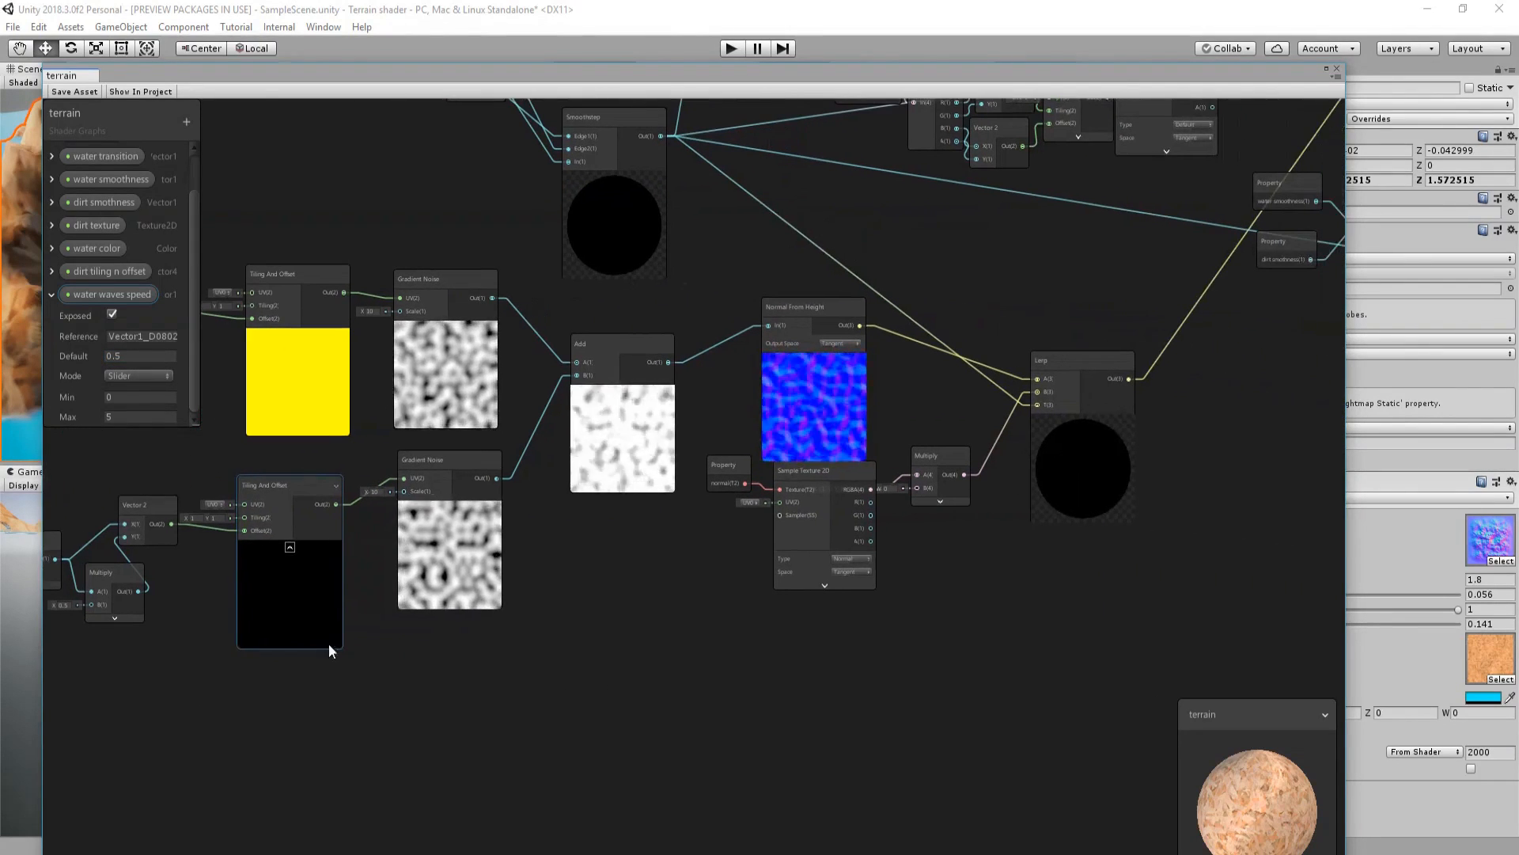
scroll(730, 543, up, 3)
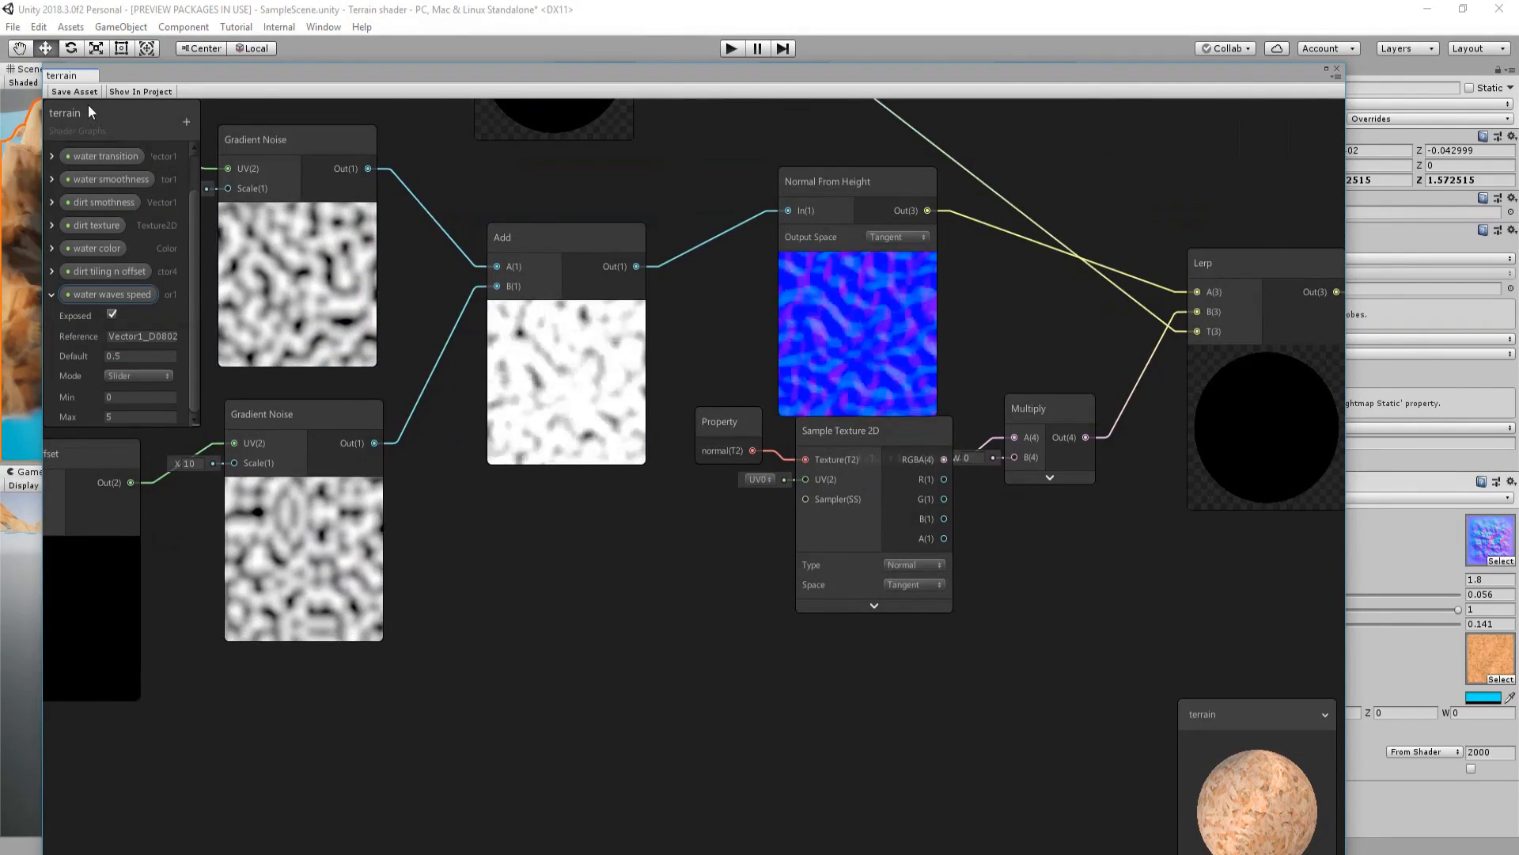
click(87, 92)
mouse_move(352, 78)
mouse_down()
mouse_move(258, 763)
mouse_move(284, 789)
mouse_move(298, 784)
mouse_move(405, 222)
mouse_move(377, 75)
mouse_up()
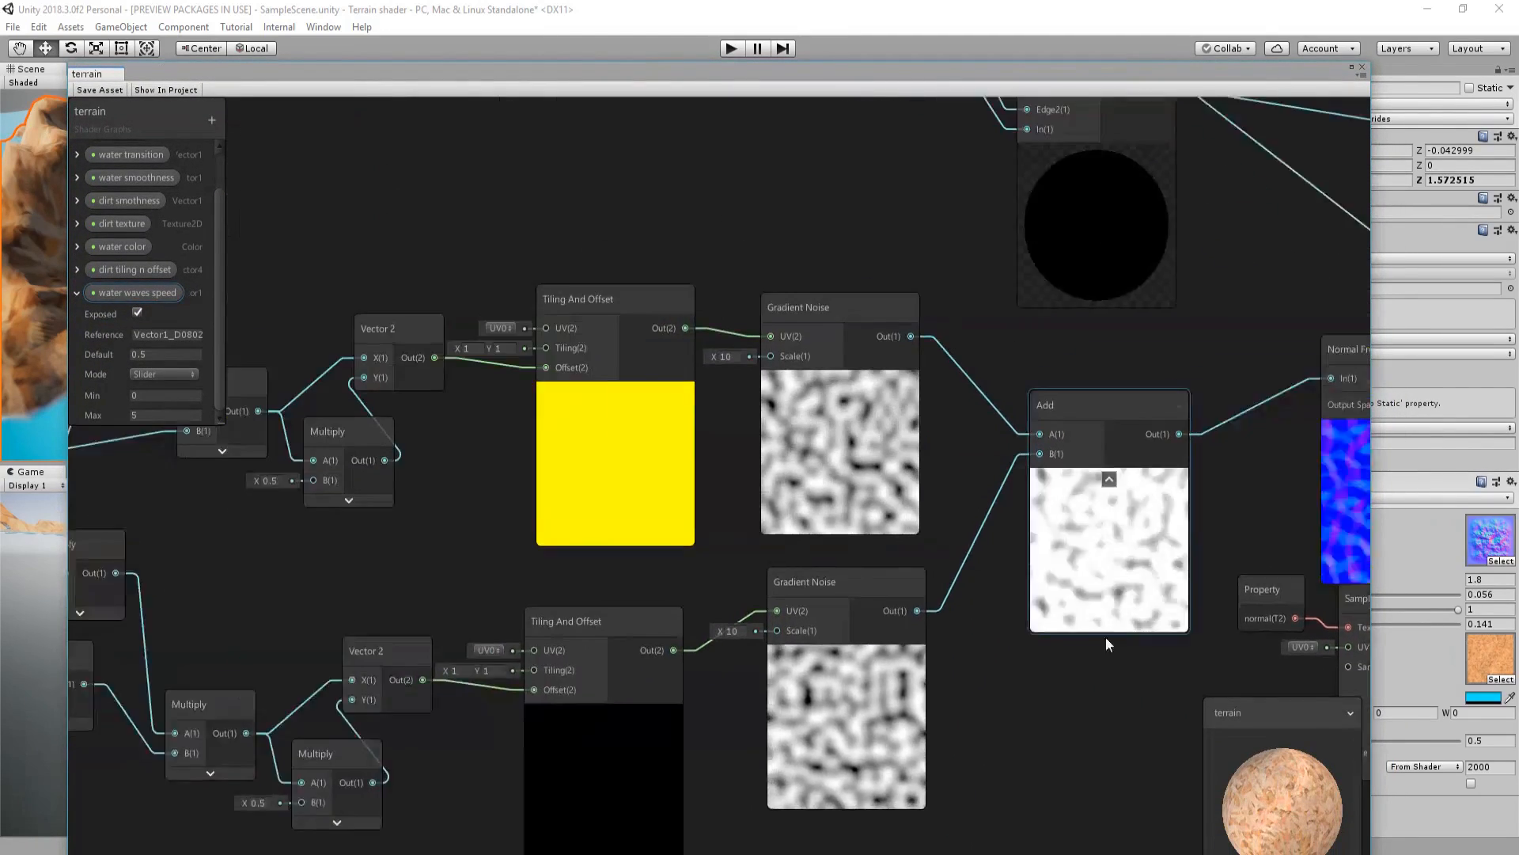
- Collapse the water waves speed property and create a Vector1 property named "wave size"
scroll(1266, 682, down, 3)
middle_drag(811, 507, 538, 465)
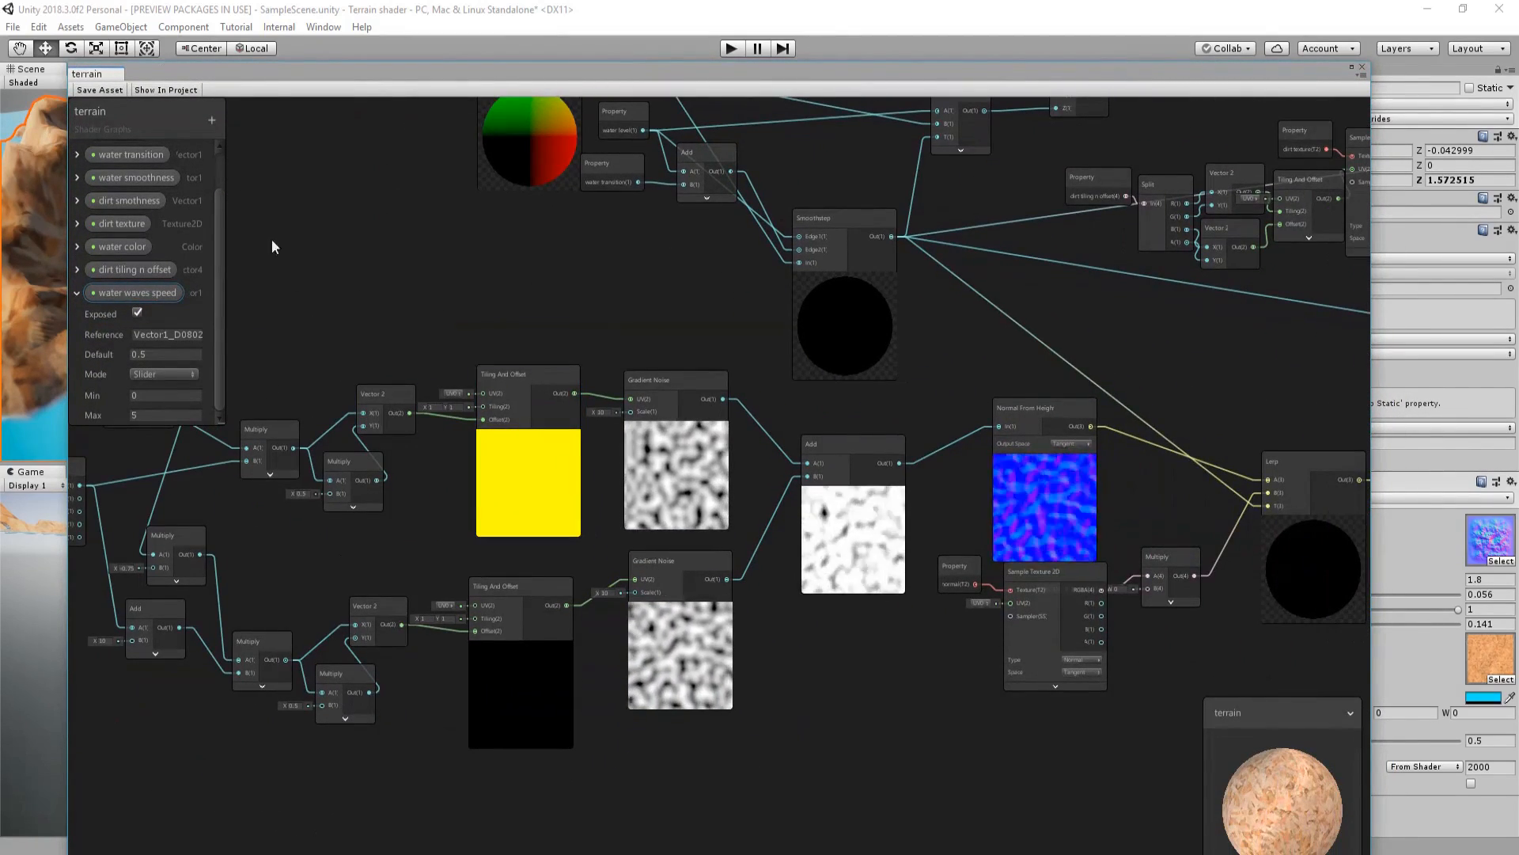
click(76, 293)
click(212, 118)
click(246, 126)
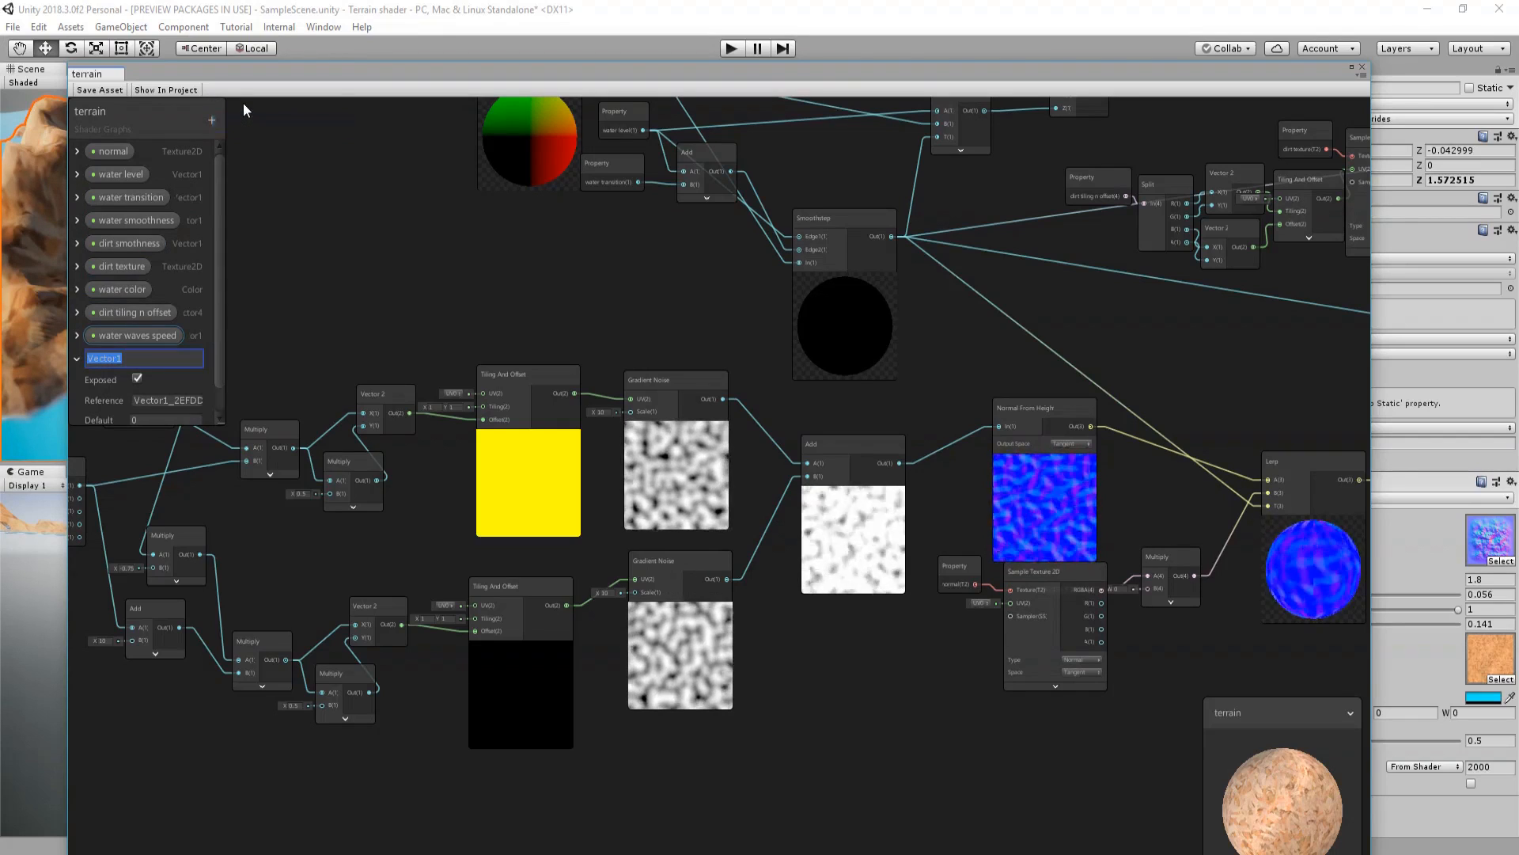
text(wave)
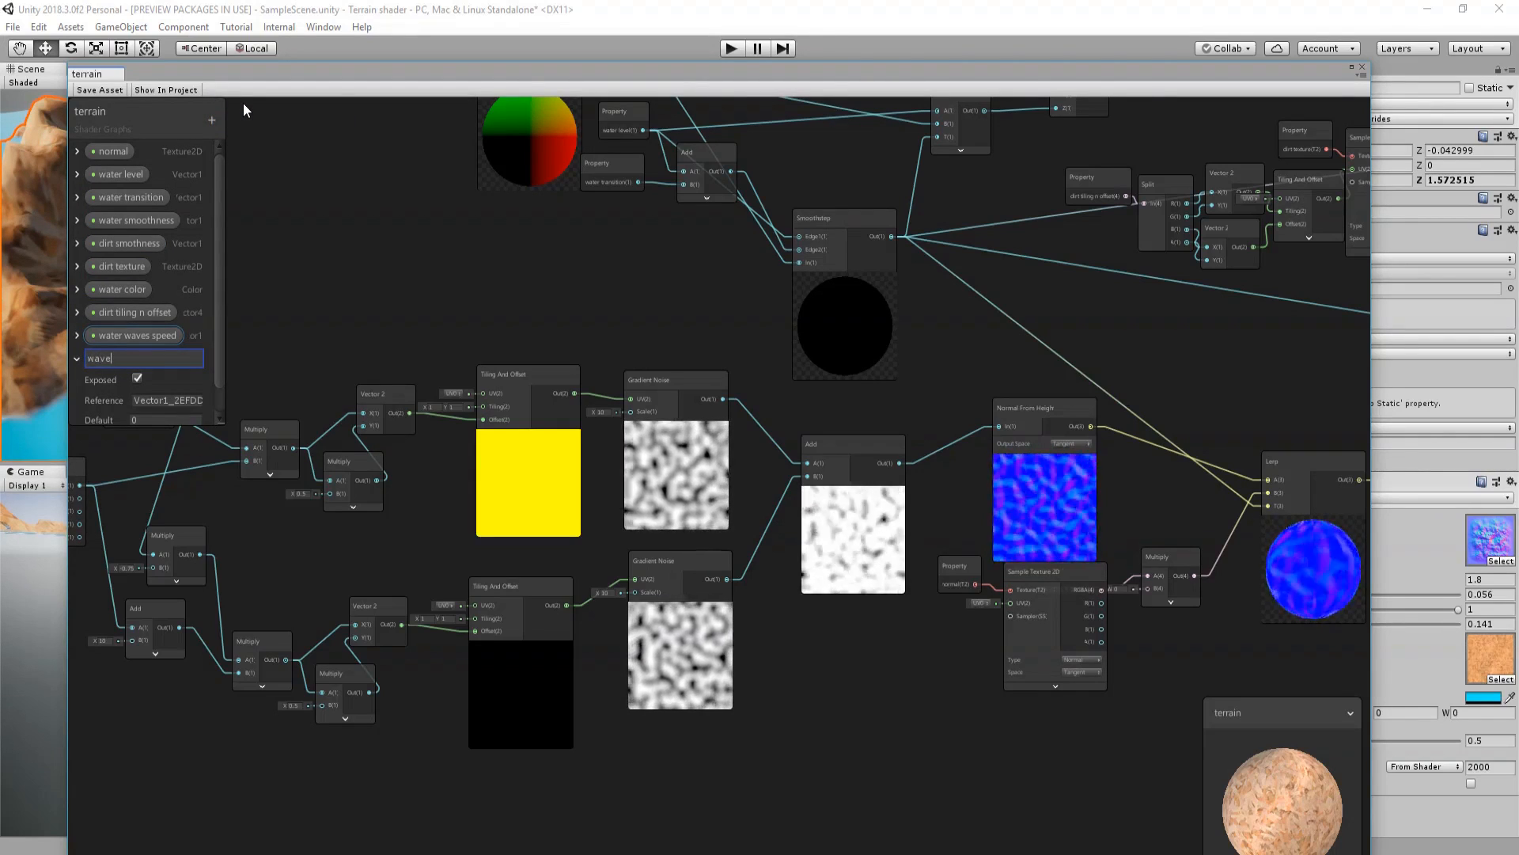
text( size)
key(Return)
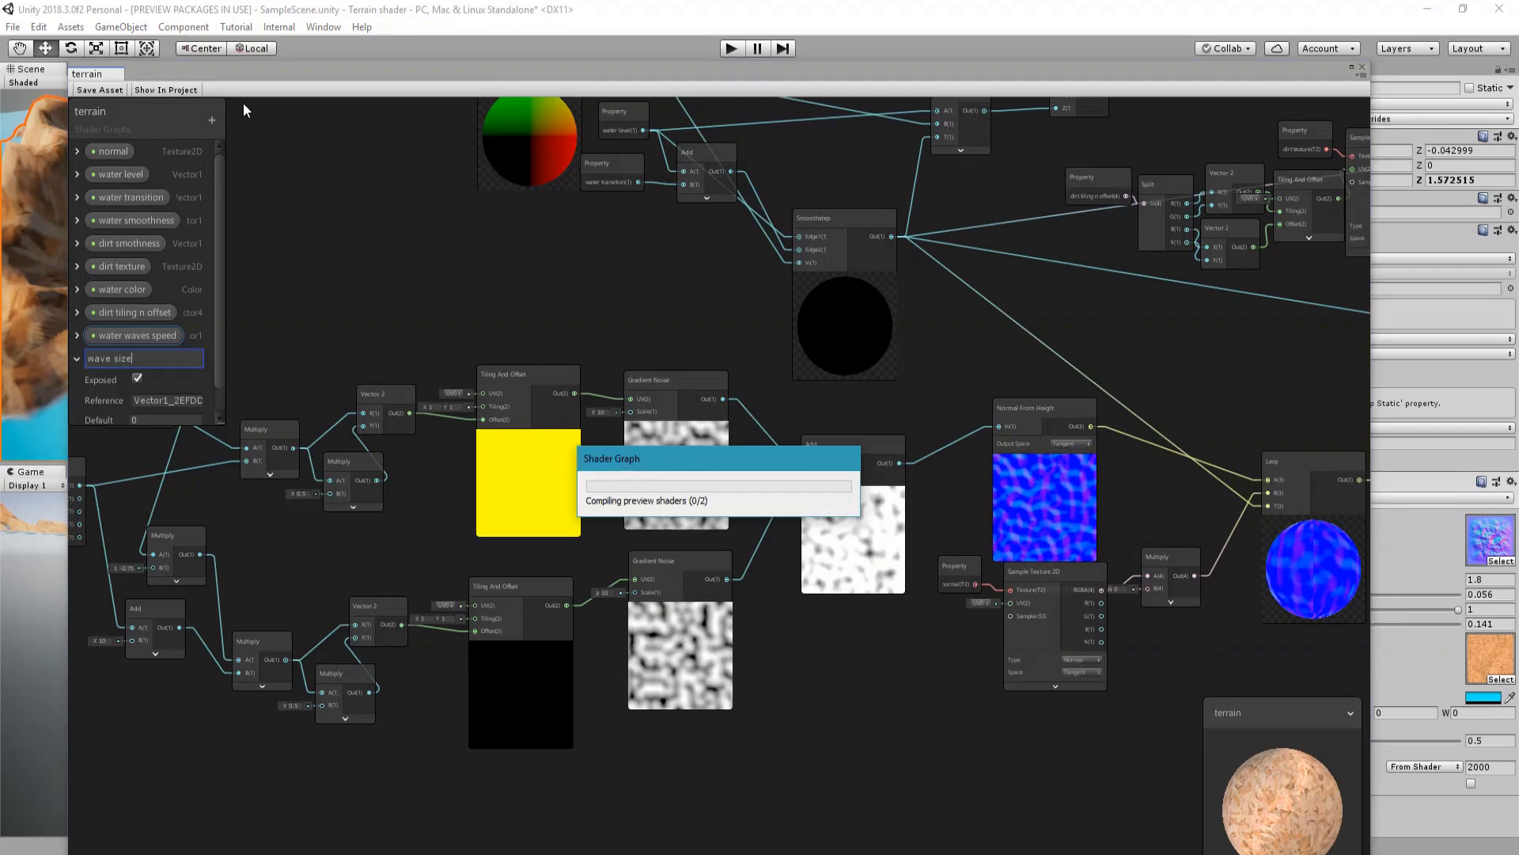
- Switch the wave size property to Slider mode with a minimum of 10 and a maximum of 100
click(171, 413)
click(171, 449)
click(156, 393)
click(154, 394)
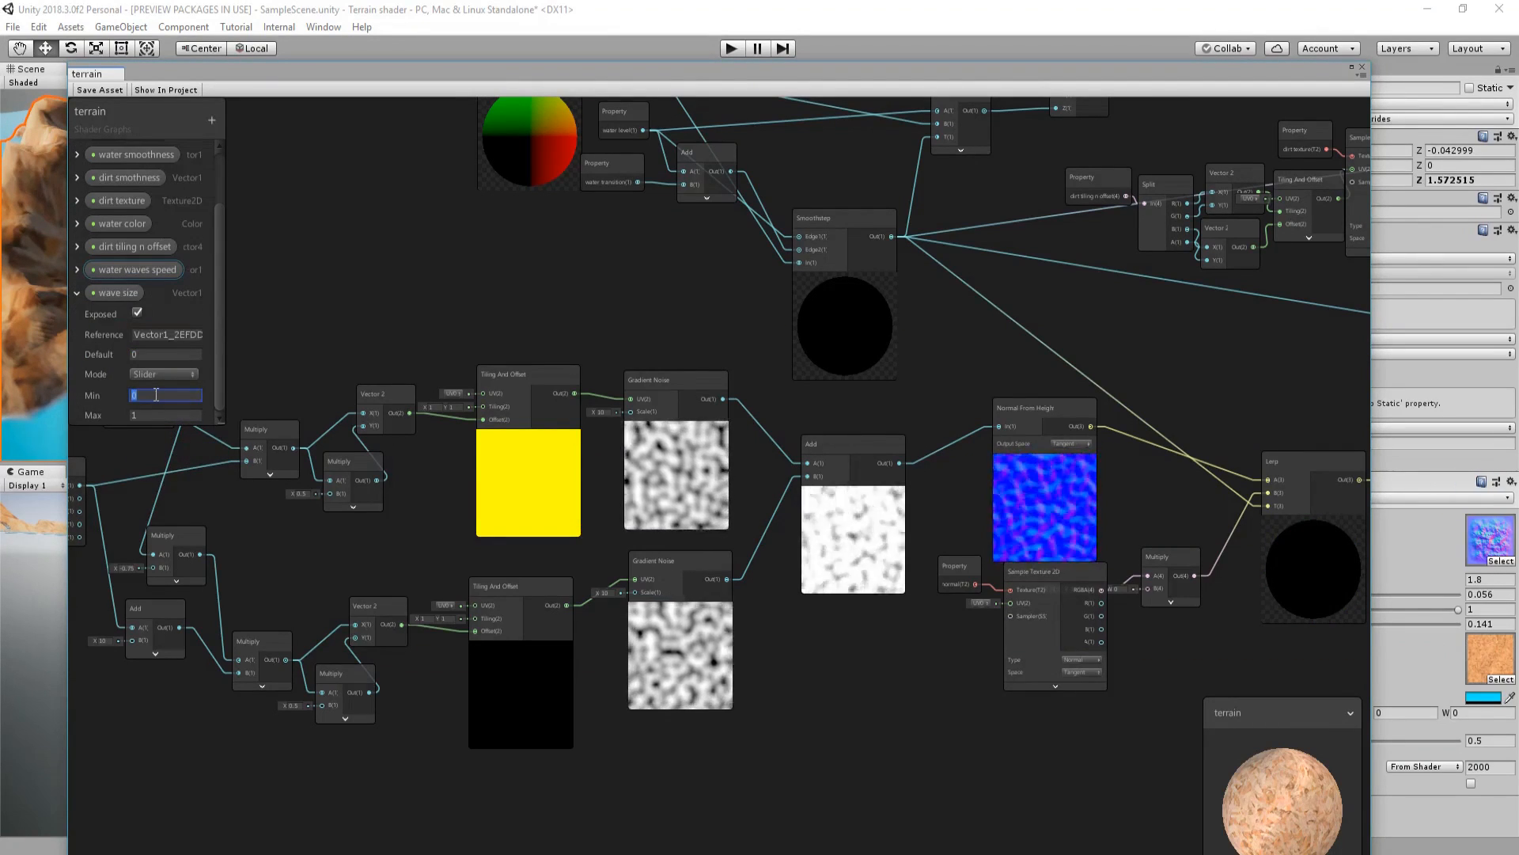
text(10)
click(165, 416)
text(100)
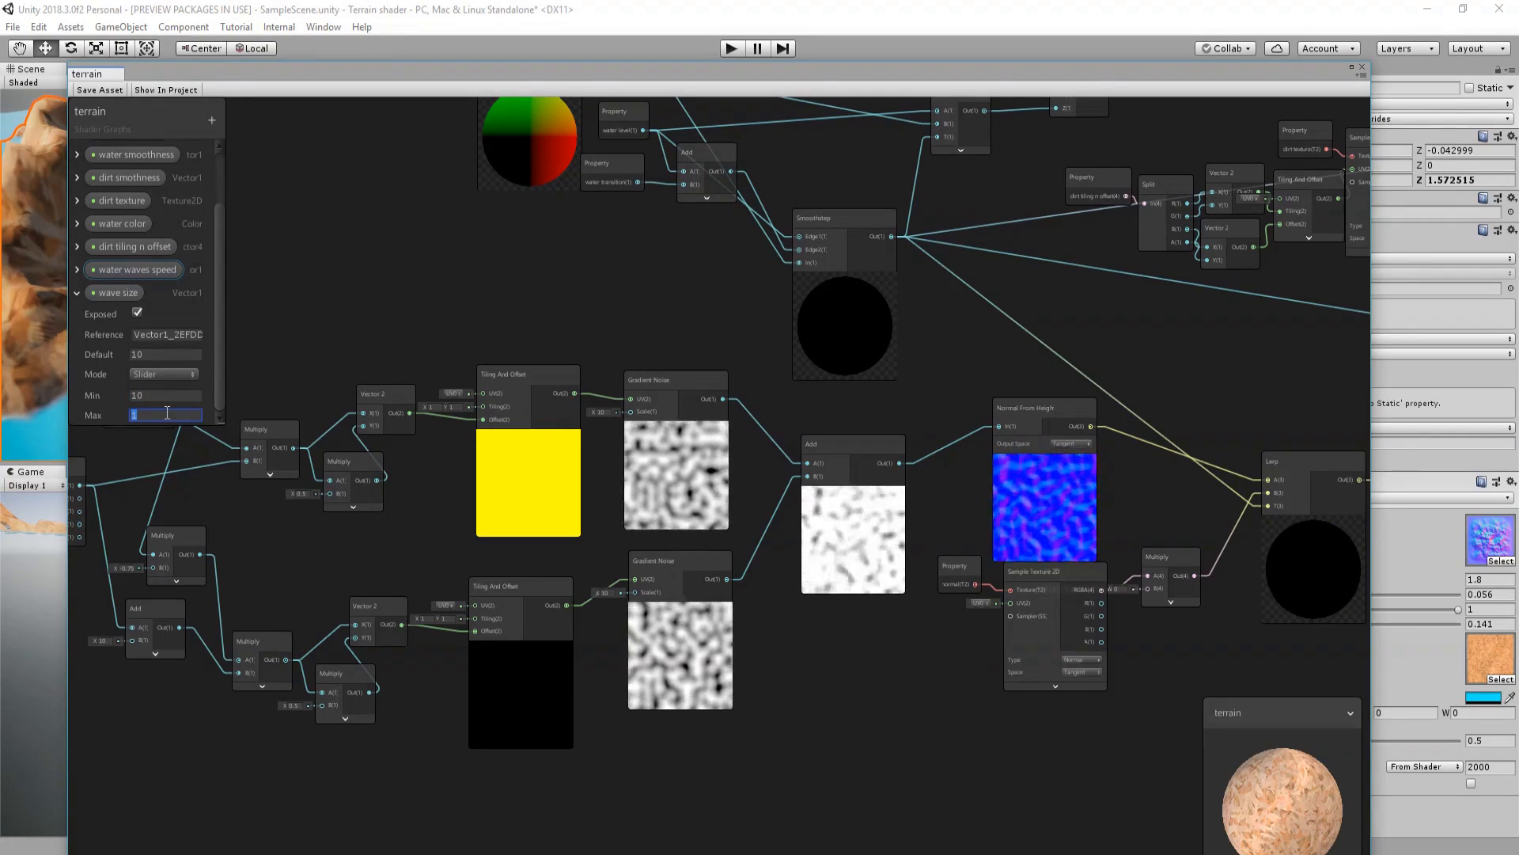
- Place the wave size property in the graph and connect it to the Scale input of both Gradient Noise nodes
click(116, 295)
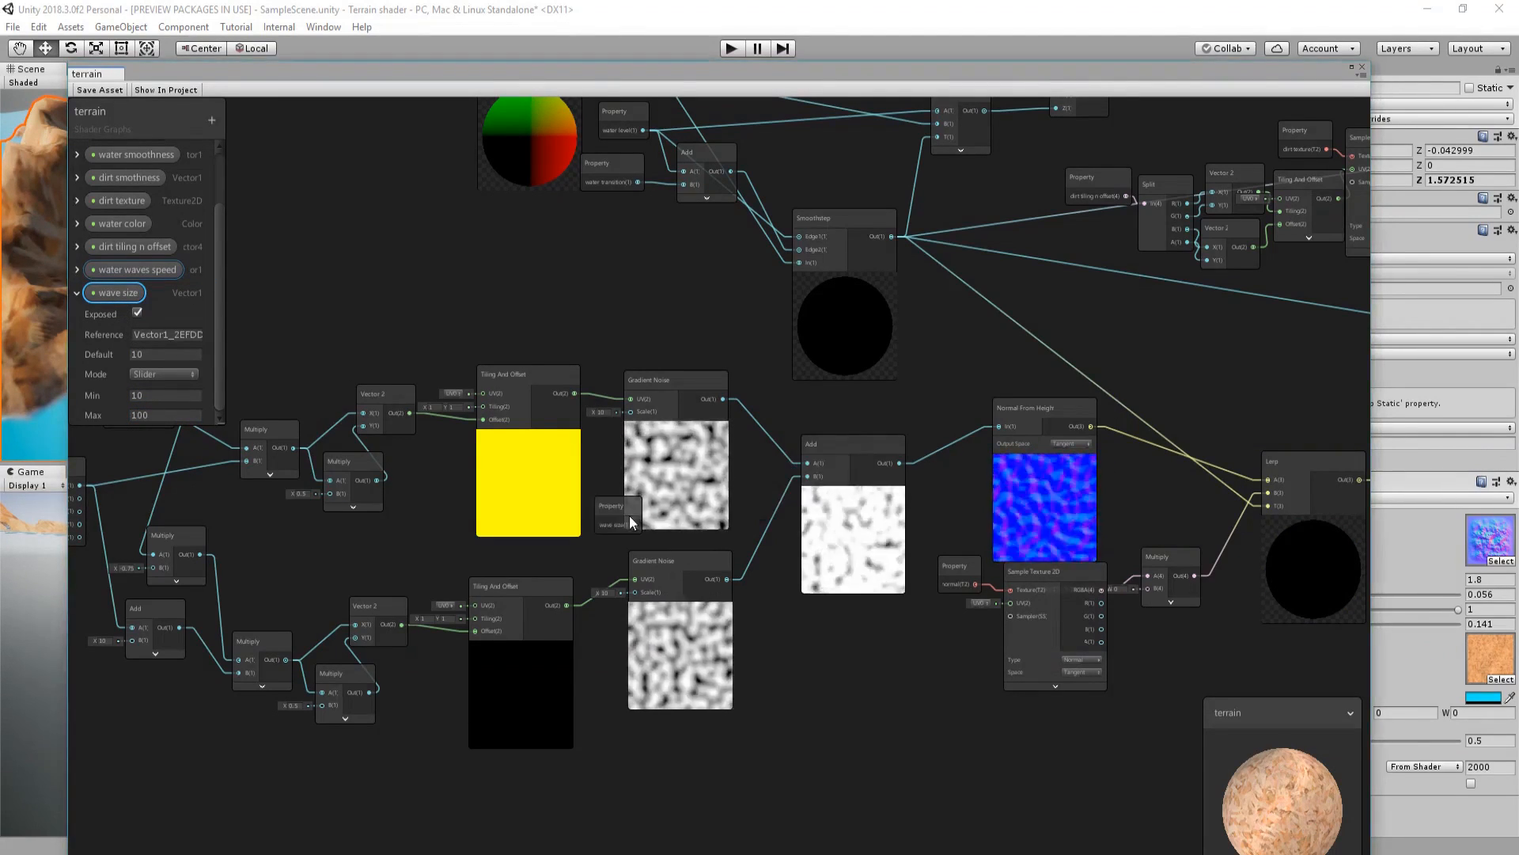
drag(608, 523, 630, 412)
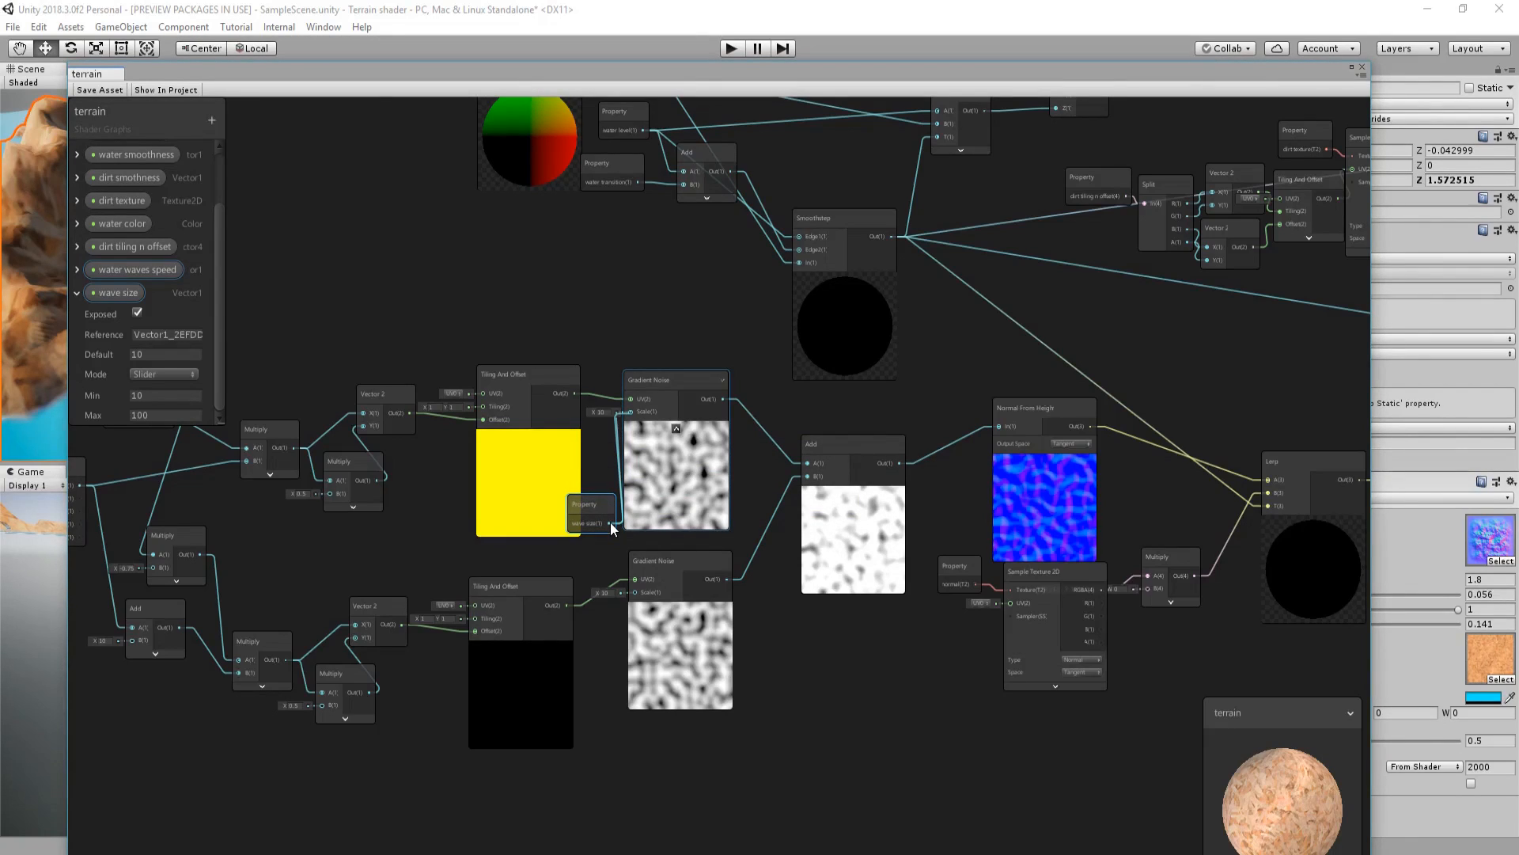
drag(610, 521, 634, 596)
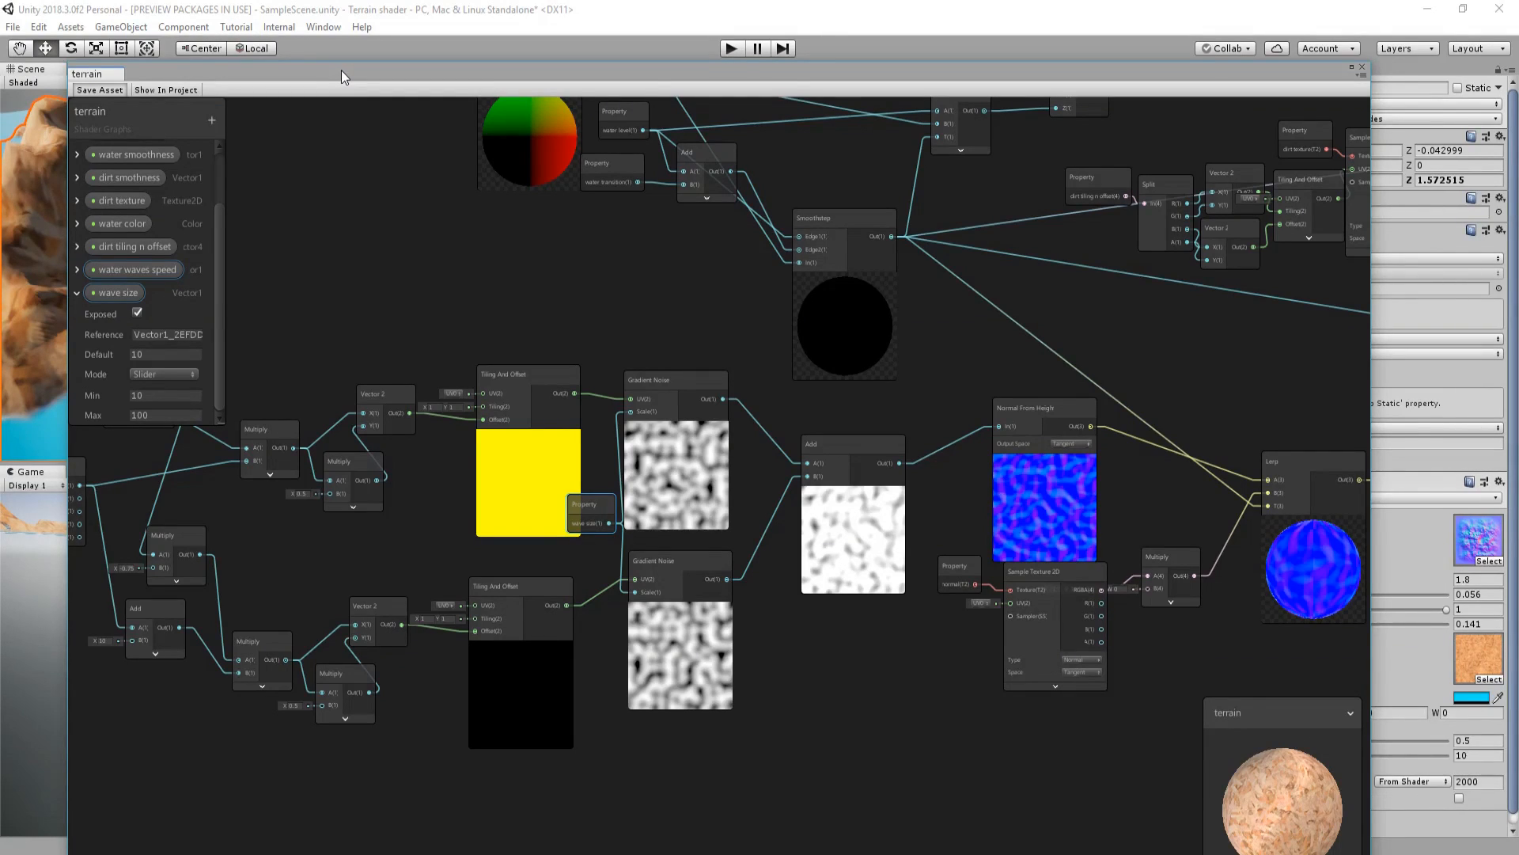
- Move the graph window out of the way and set the terrain material's wave size to 53.6 and water waves speed to 0.04
drag(341, 76, 249, 800)
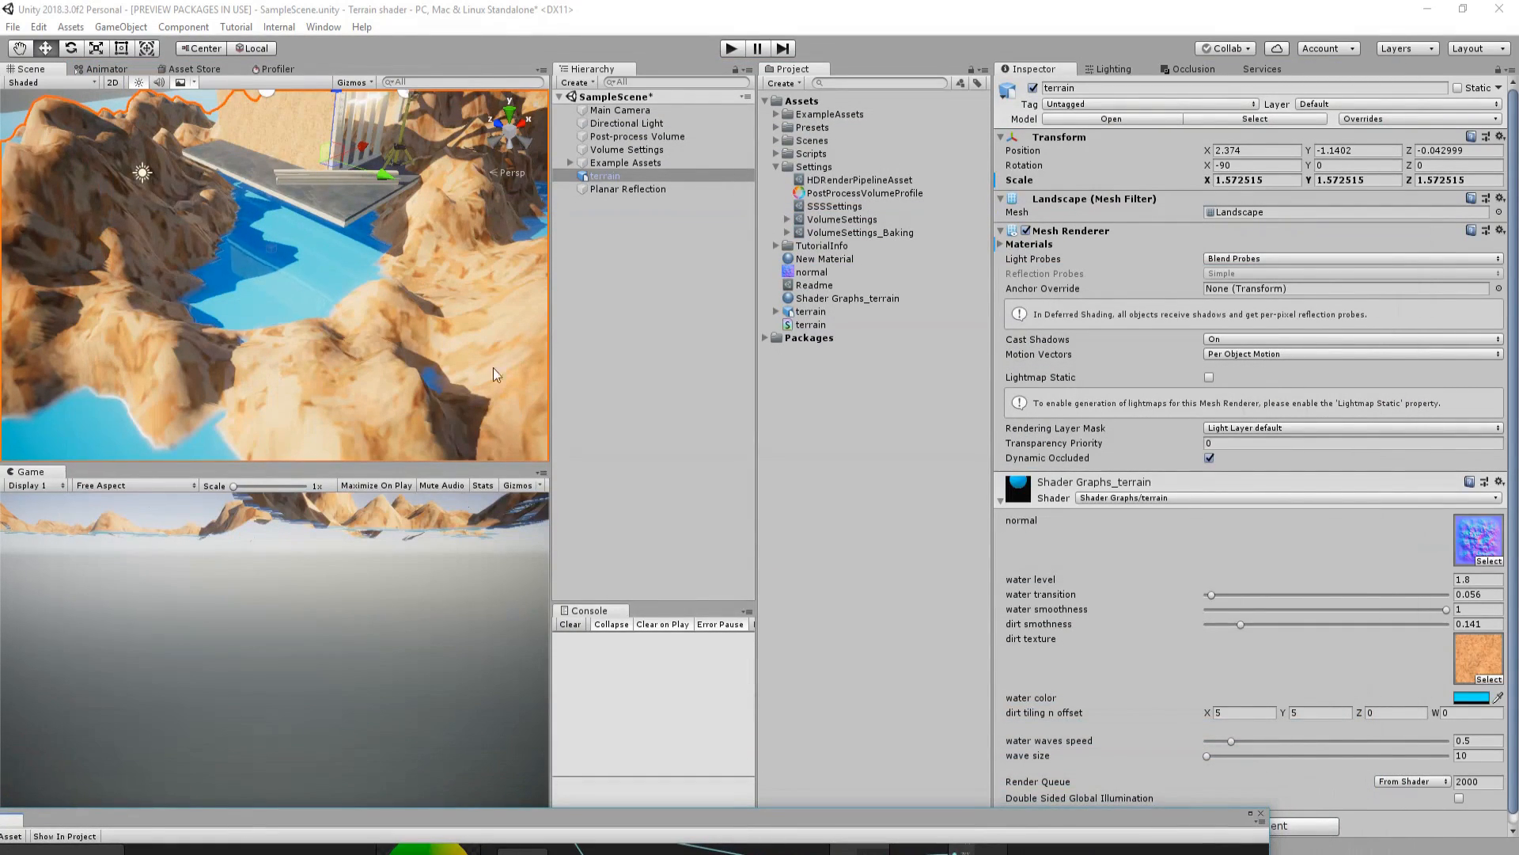
drag(1222, 757, 1323, 779)
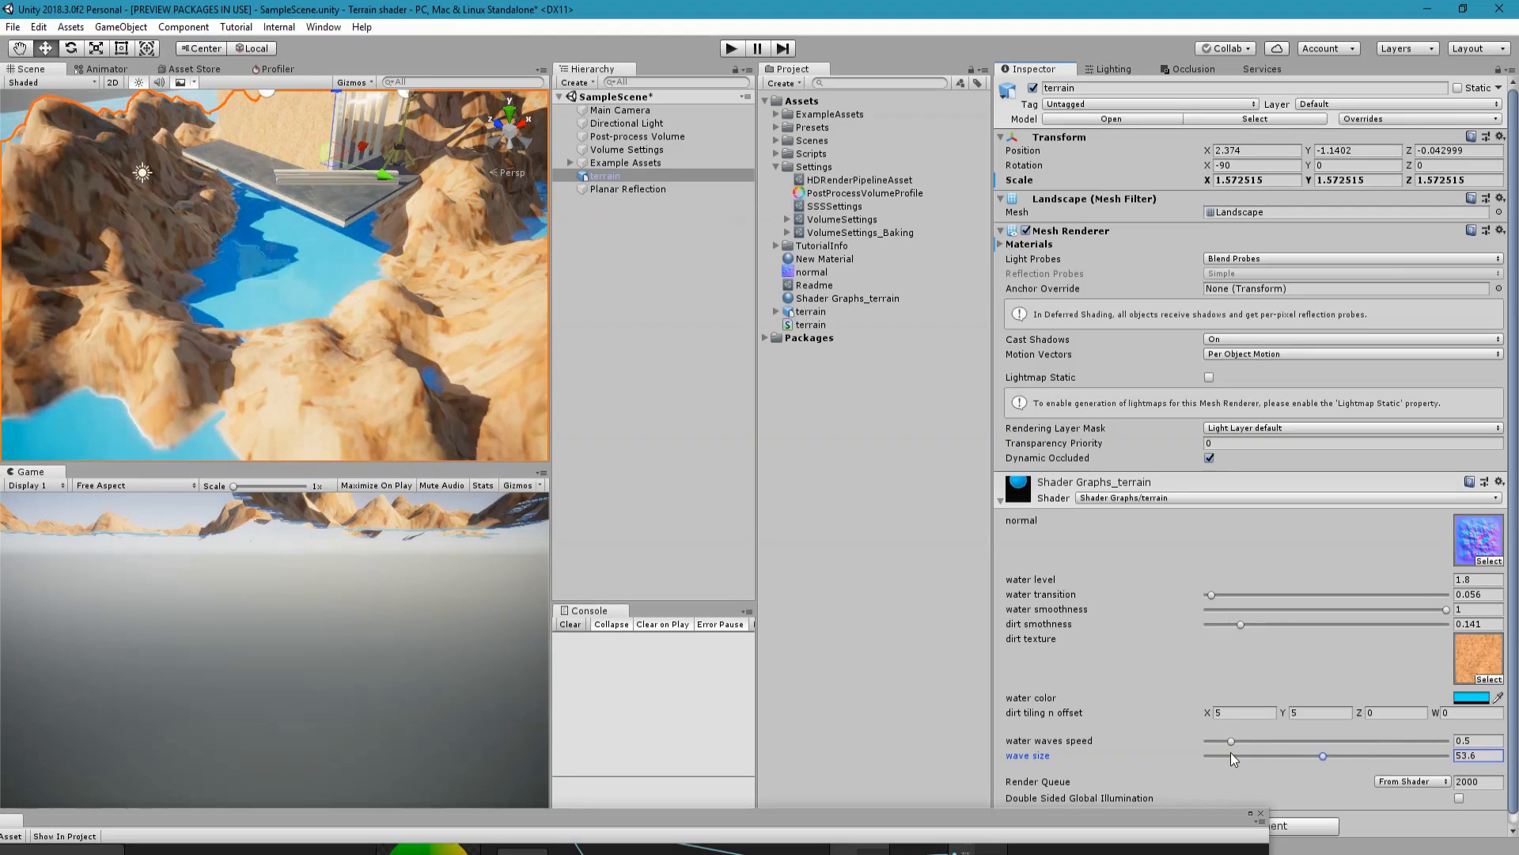
drag(1228, 741, 1224, 741)
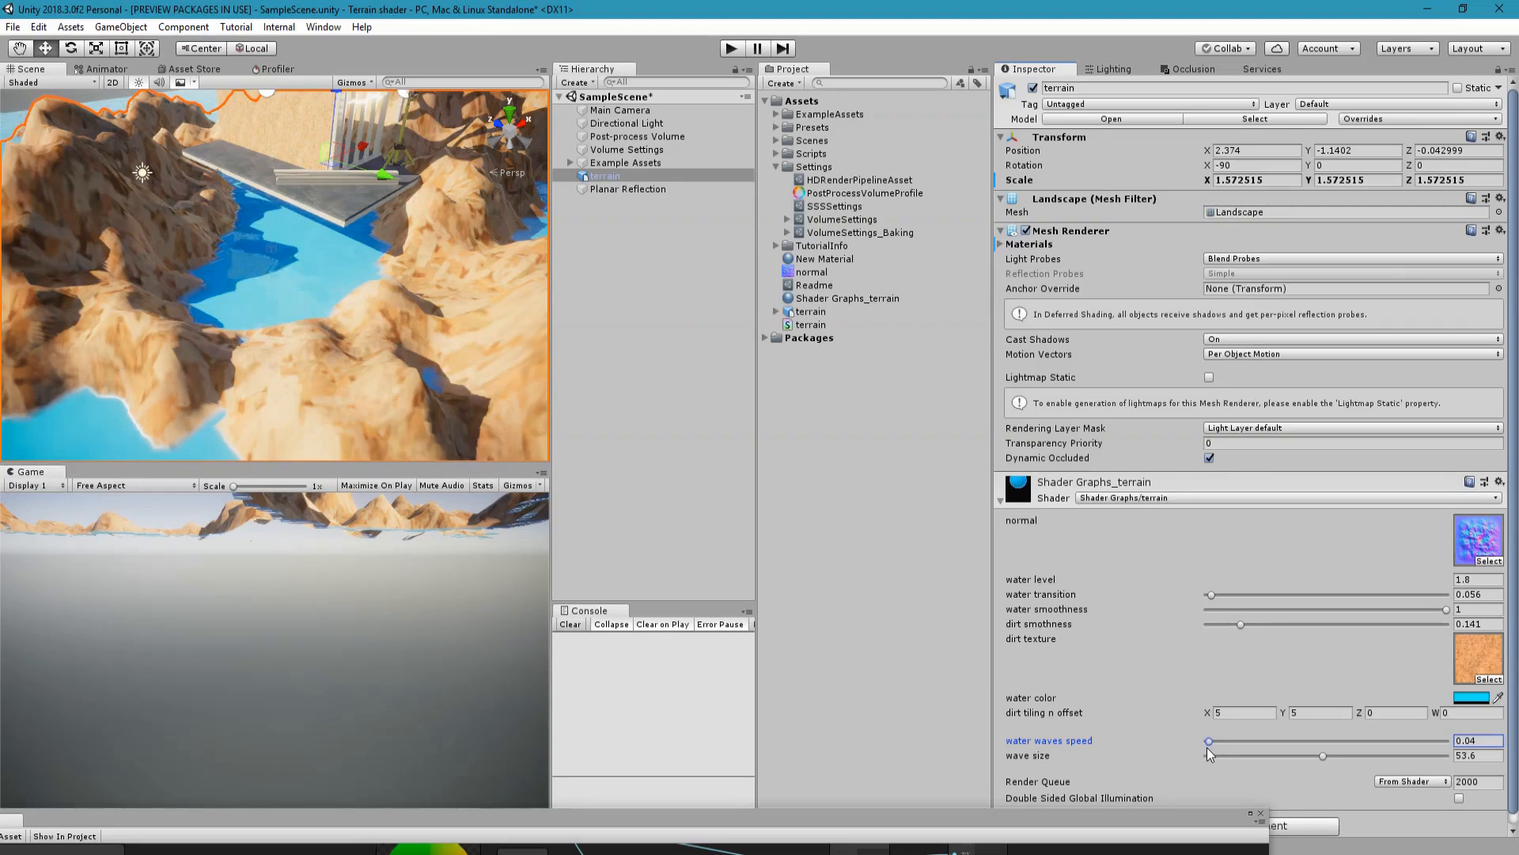
- Set the terrain material's water waves speed to 0.01 and examine the water surface up close in the scene
key(w)
right_drag(289, 305, 322, 232)
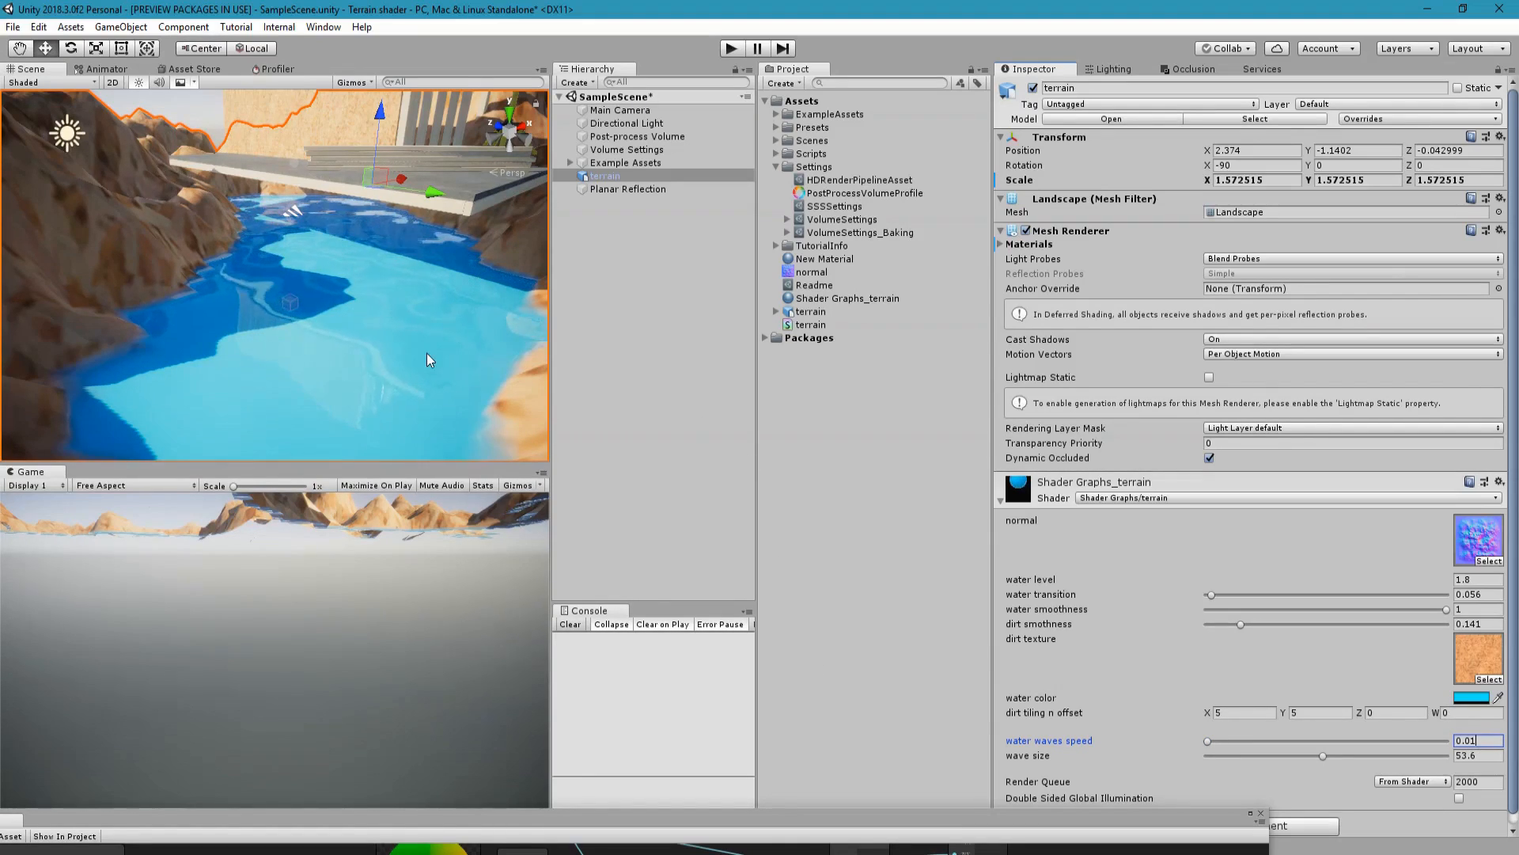
scroll(393, 329, down, 1)
scroll(392, 329, up, 1)
right_drag(392, 329, 406, 312)
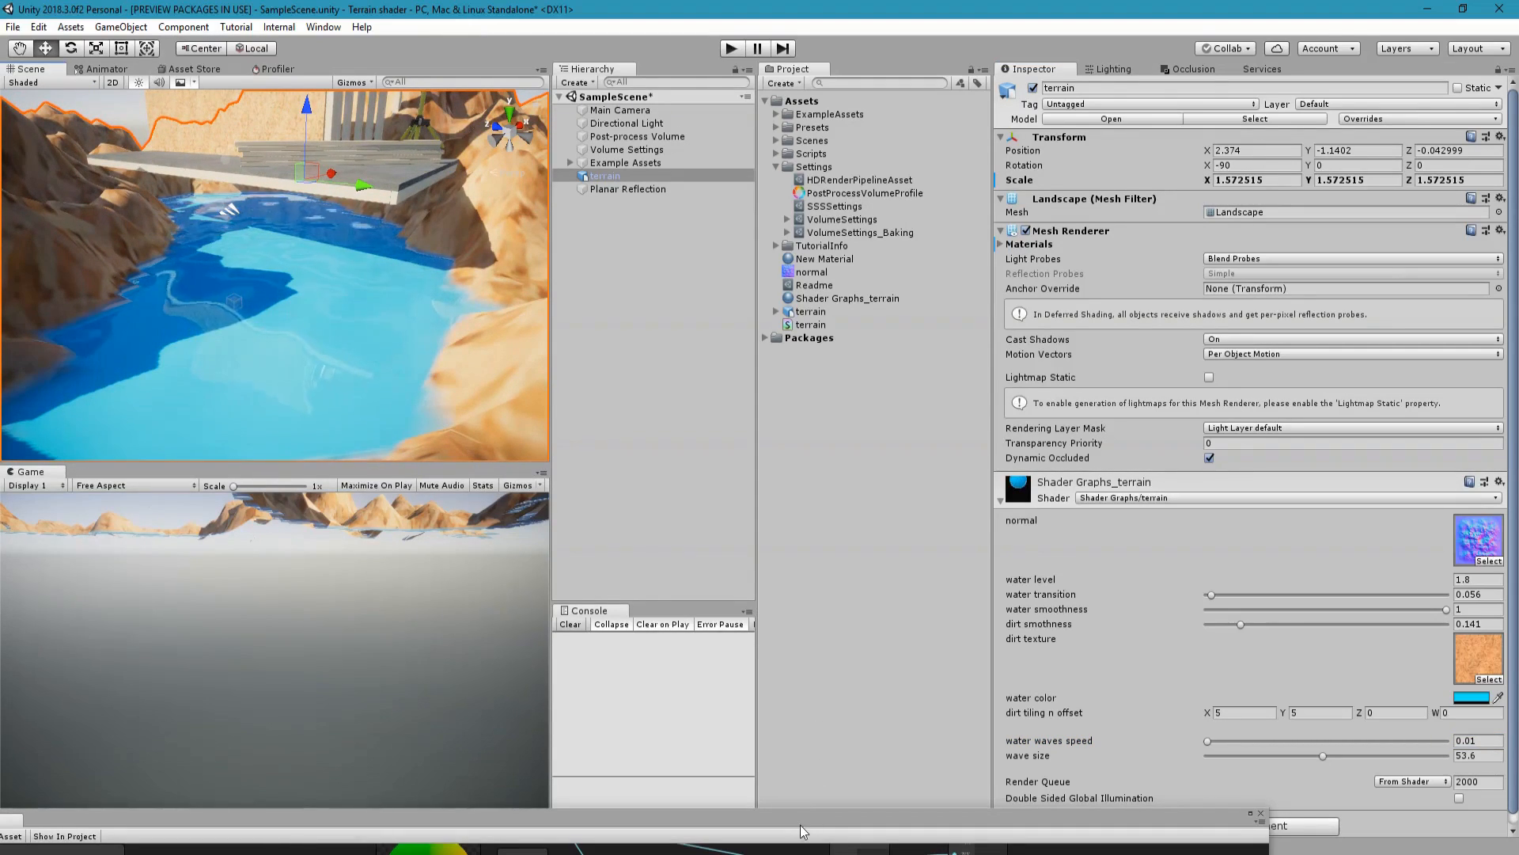
- Bring the shader graph window back up and move the whole group of wave noise nodes further left, away from Normal From Height
drag(791, 818, 919, 49)
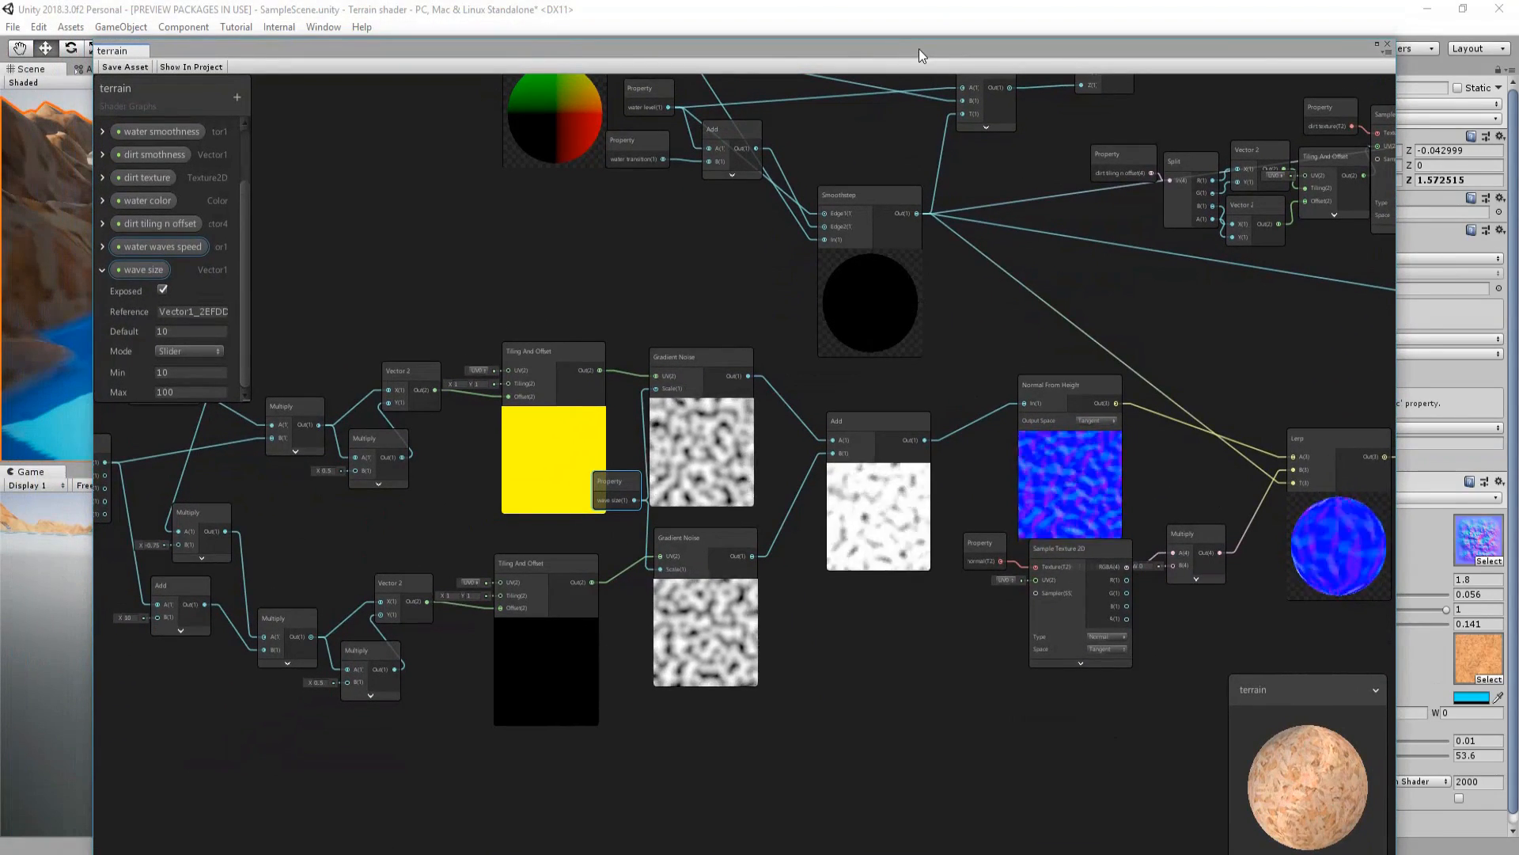
scroll(962, 467, down, 4)
middle_drag(962, 472, 923, 536)
scroll(658, 505, up, 3)
drag(212, 440, 878, 791)
click(797, 421)
drag(240, 453, 897, 762)
drag(862, 554, 382, 530)
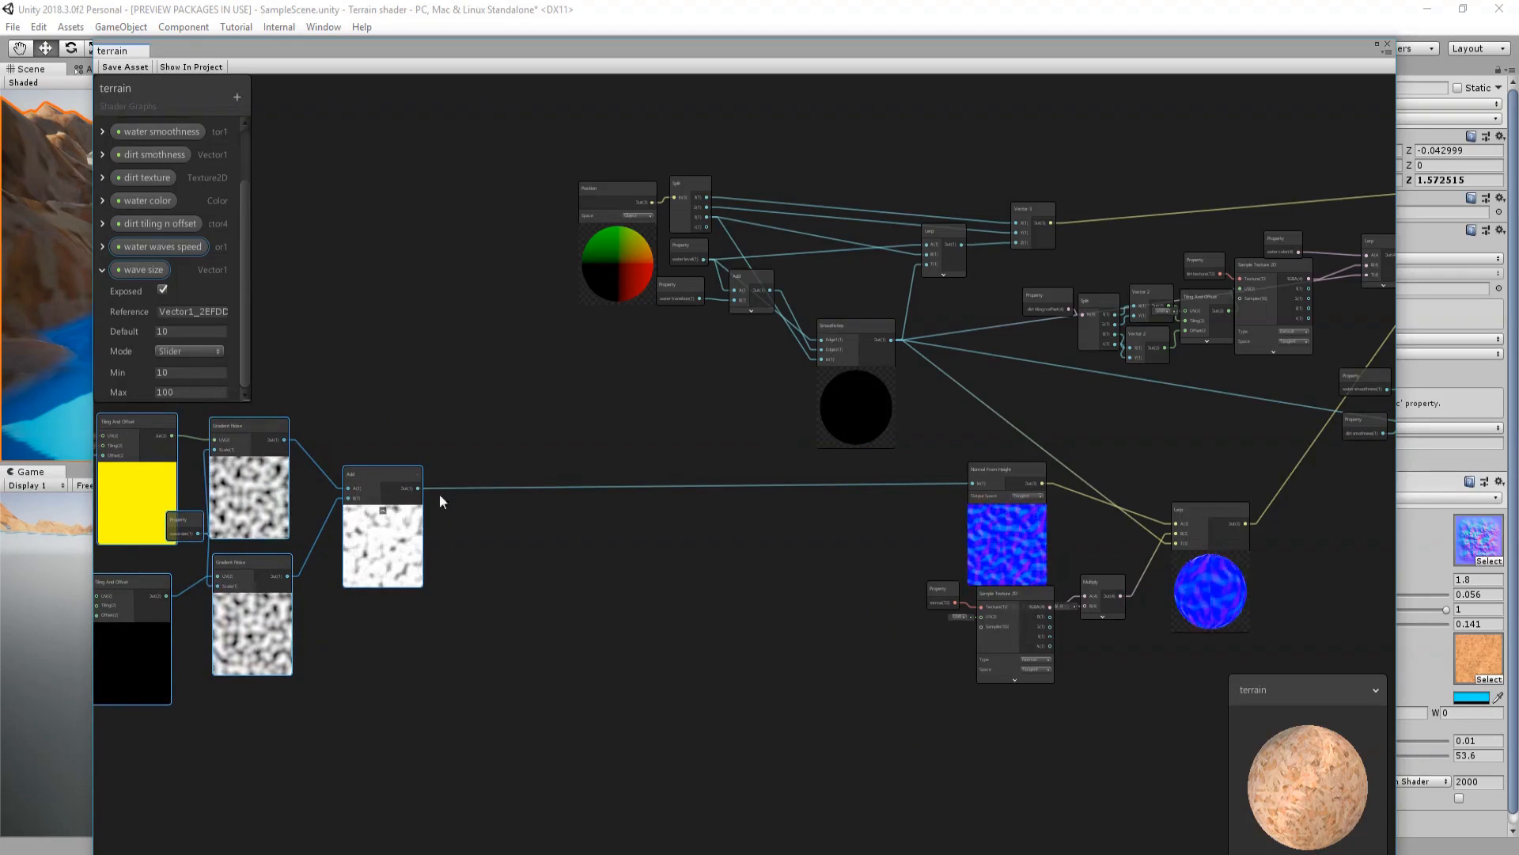
- Create an Add node summing the water level property and the combined wave noise, and connect its output to the Lerp's A input
middle_drag(767, 435, 750, 567)
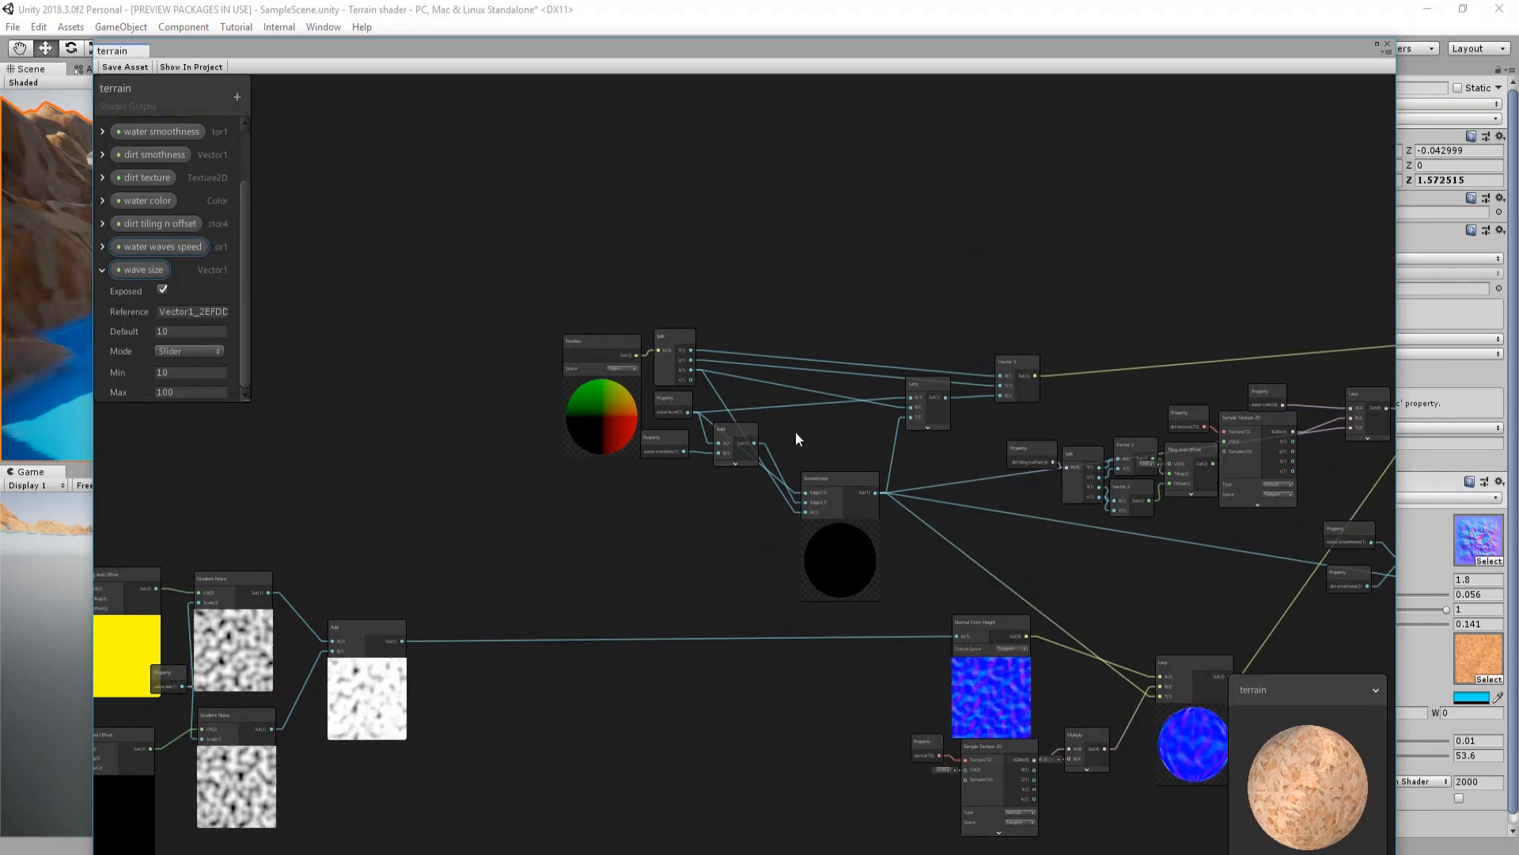
scroll(799, 397, up, 5)
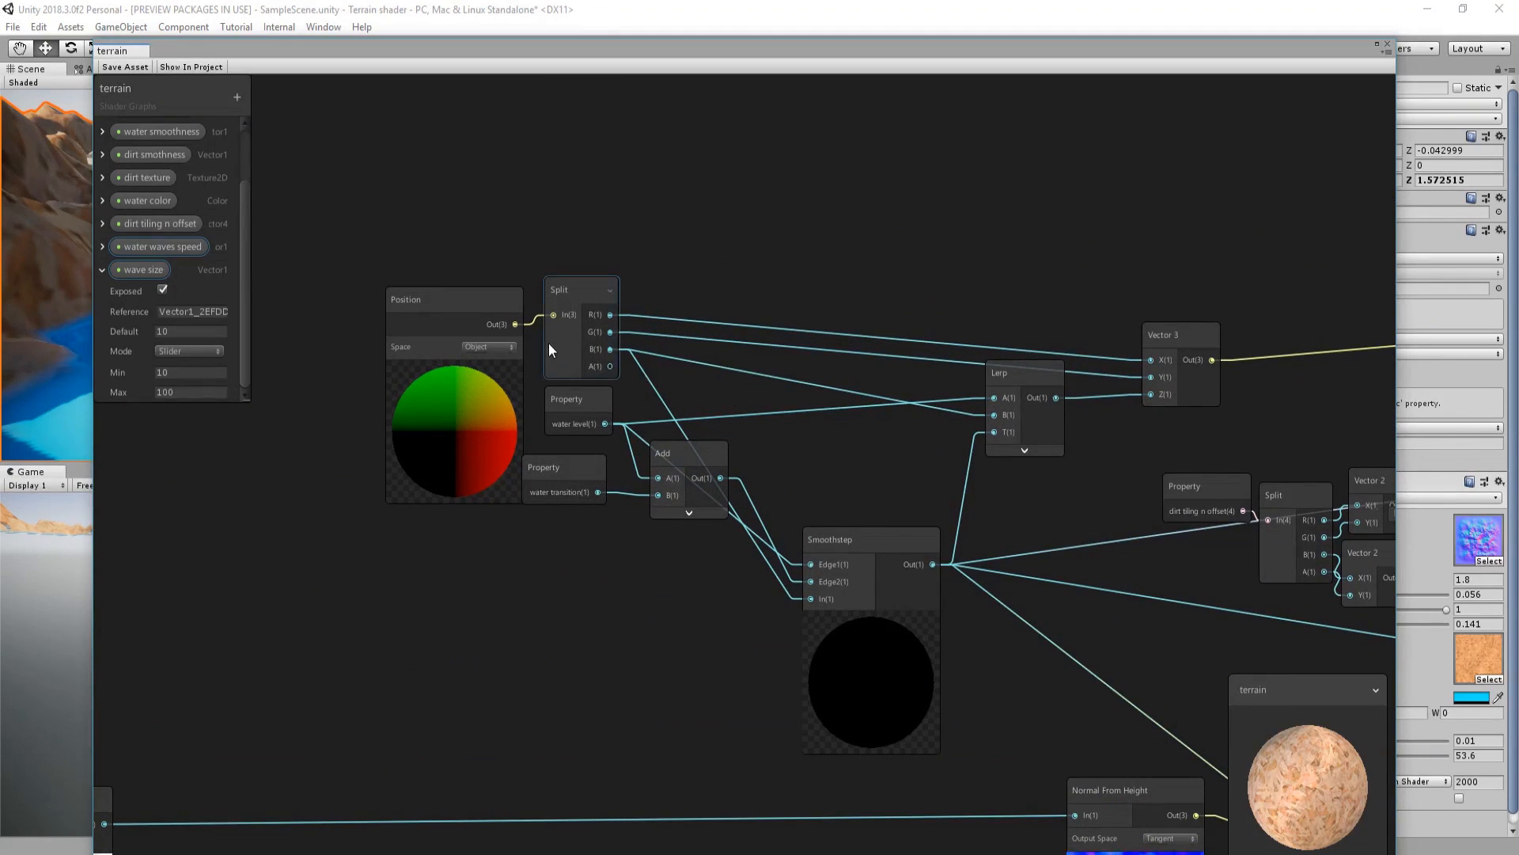
click(578, 405)
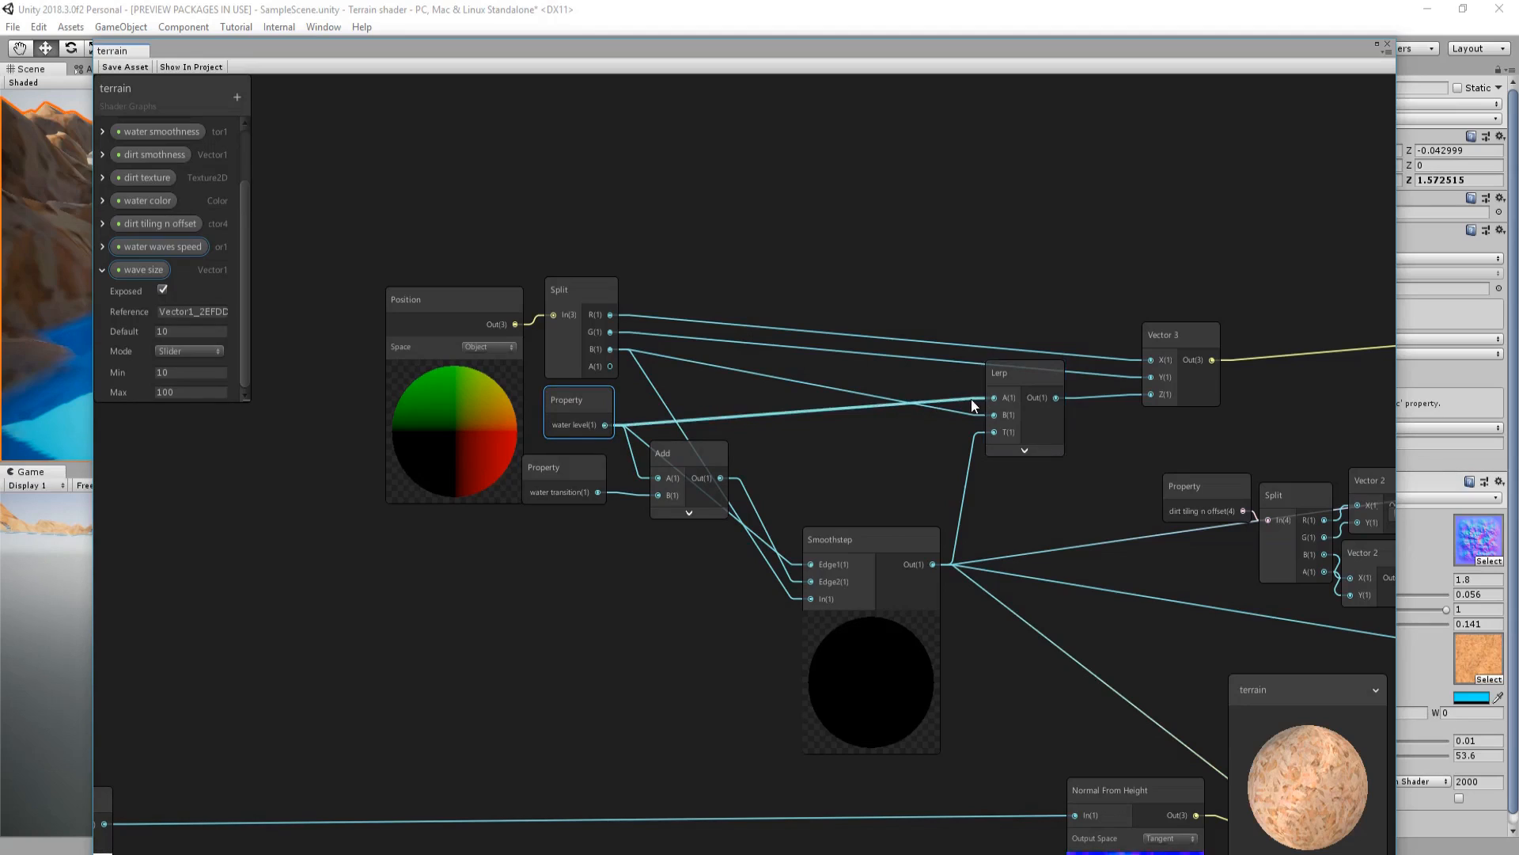
drag(603, 426, 591, 620)
text(add)
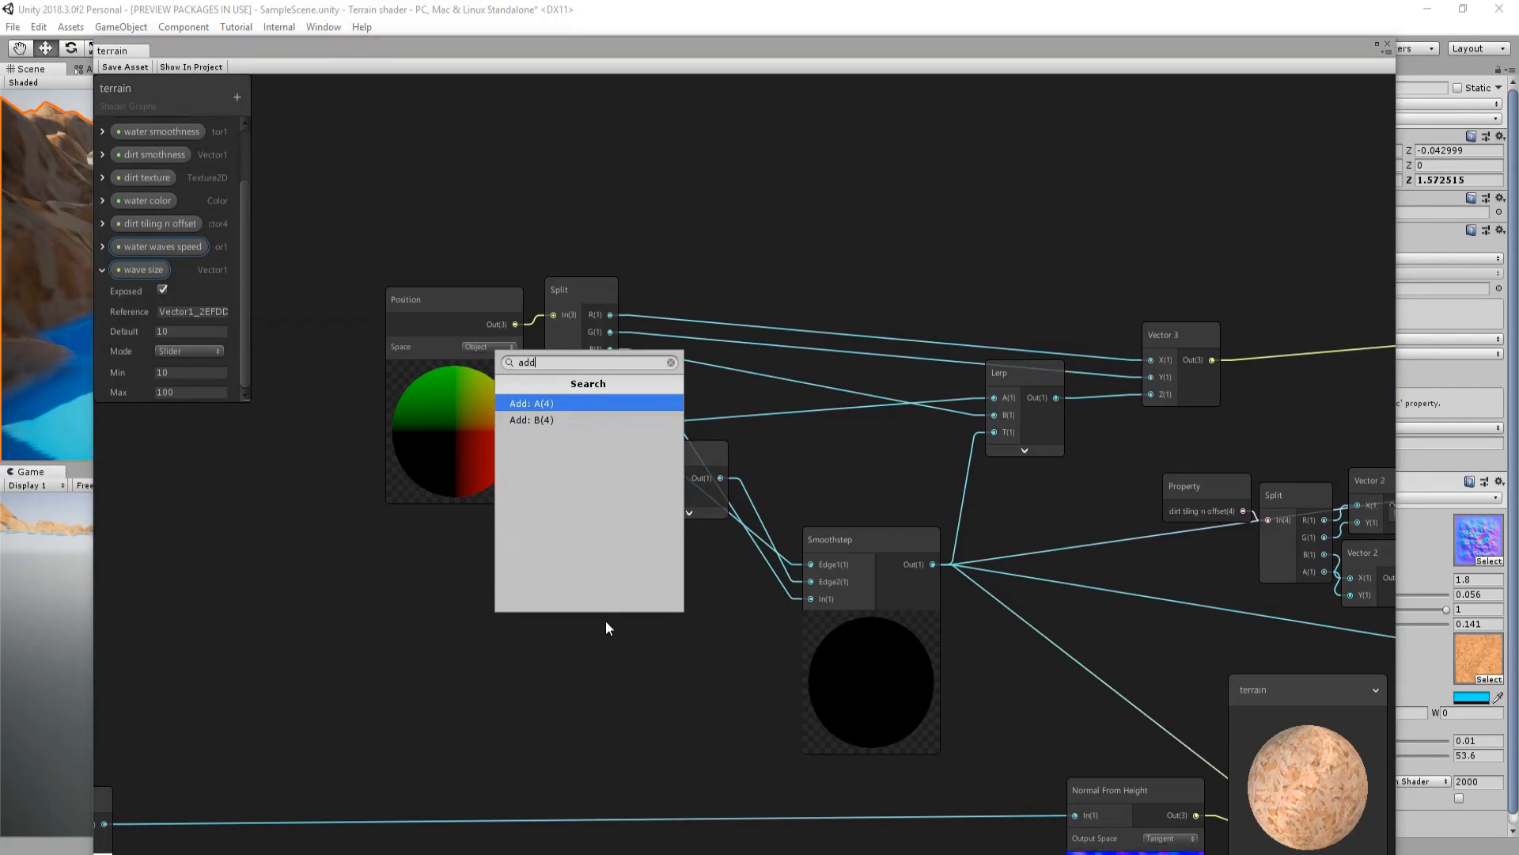
key(Return)
scroll(624, 659, down, 3)
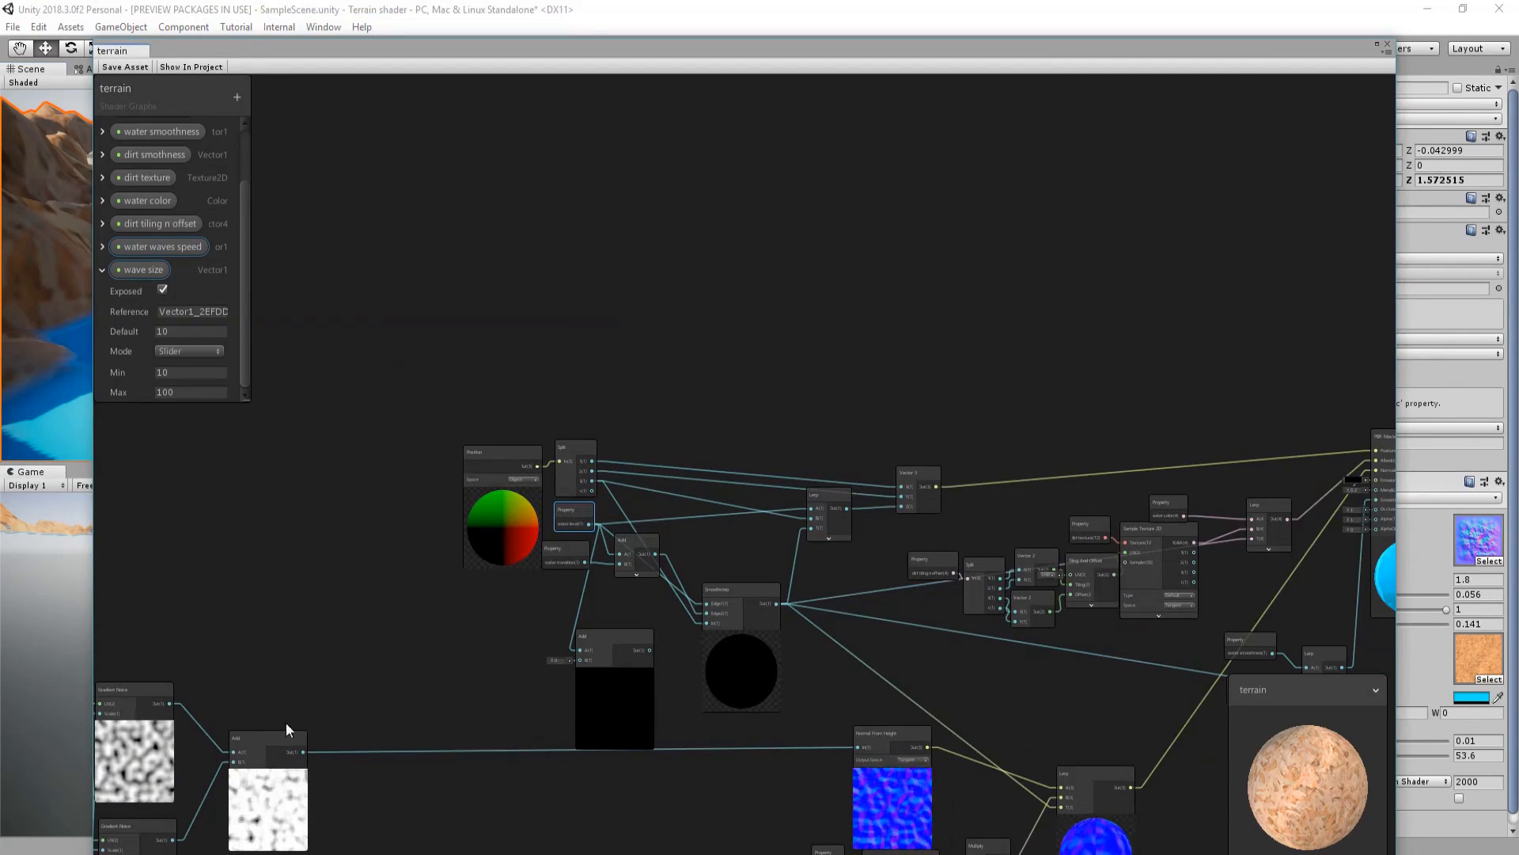
drag(303, 751, 811, 512)
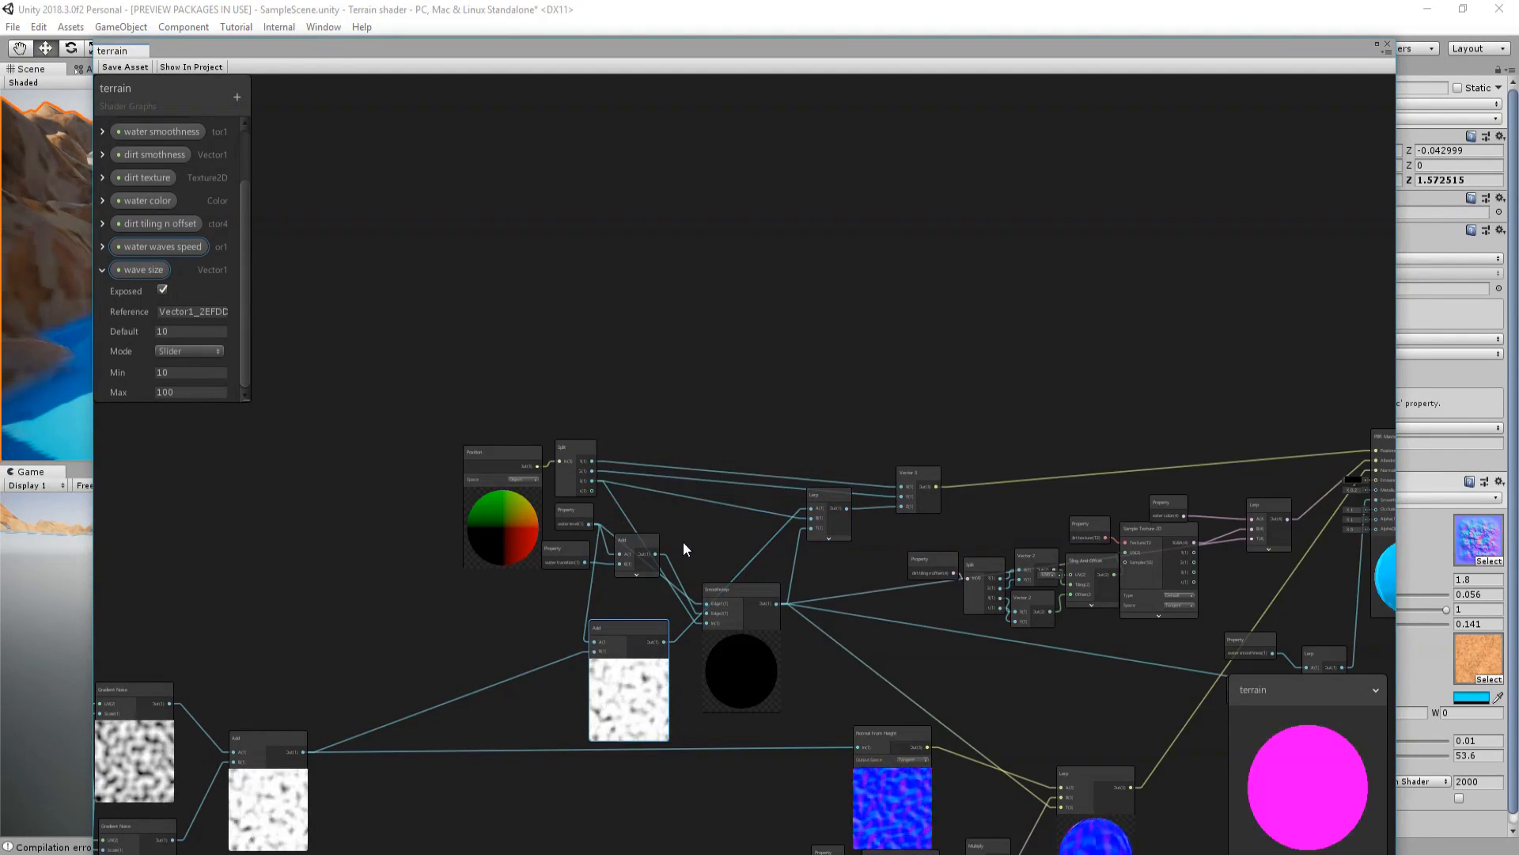
- Move the Smoothstep node and the new Add node apart so their connections are easier to read
scroll(705, 601, up, 5)
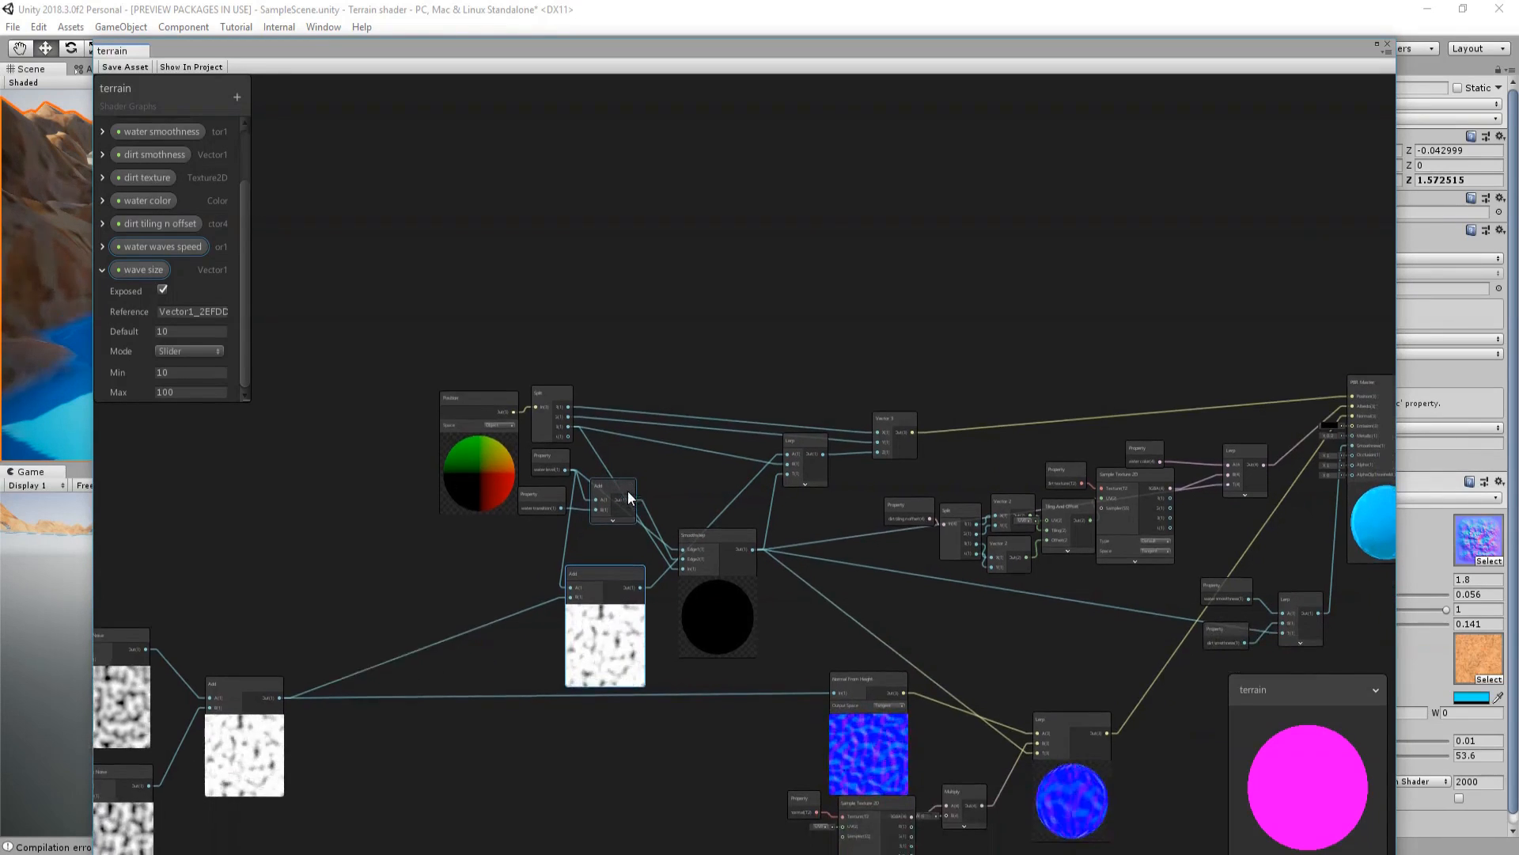
drag(777, 562, 889, 553)
drag(581, 625, 643, 592)
- Create a Multiply node for the combined wave noise with B set to 0.01 and connect it to the water level Add's B input
middle_drag(323, 684, 581, 567)
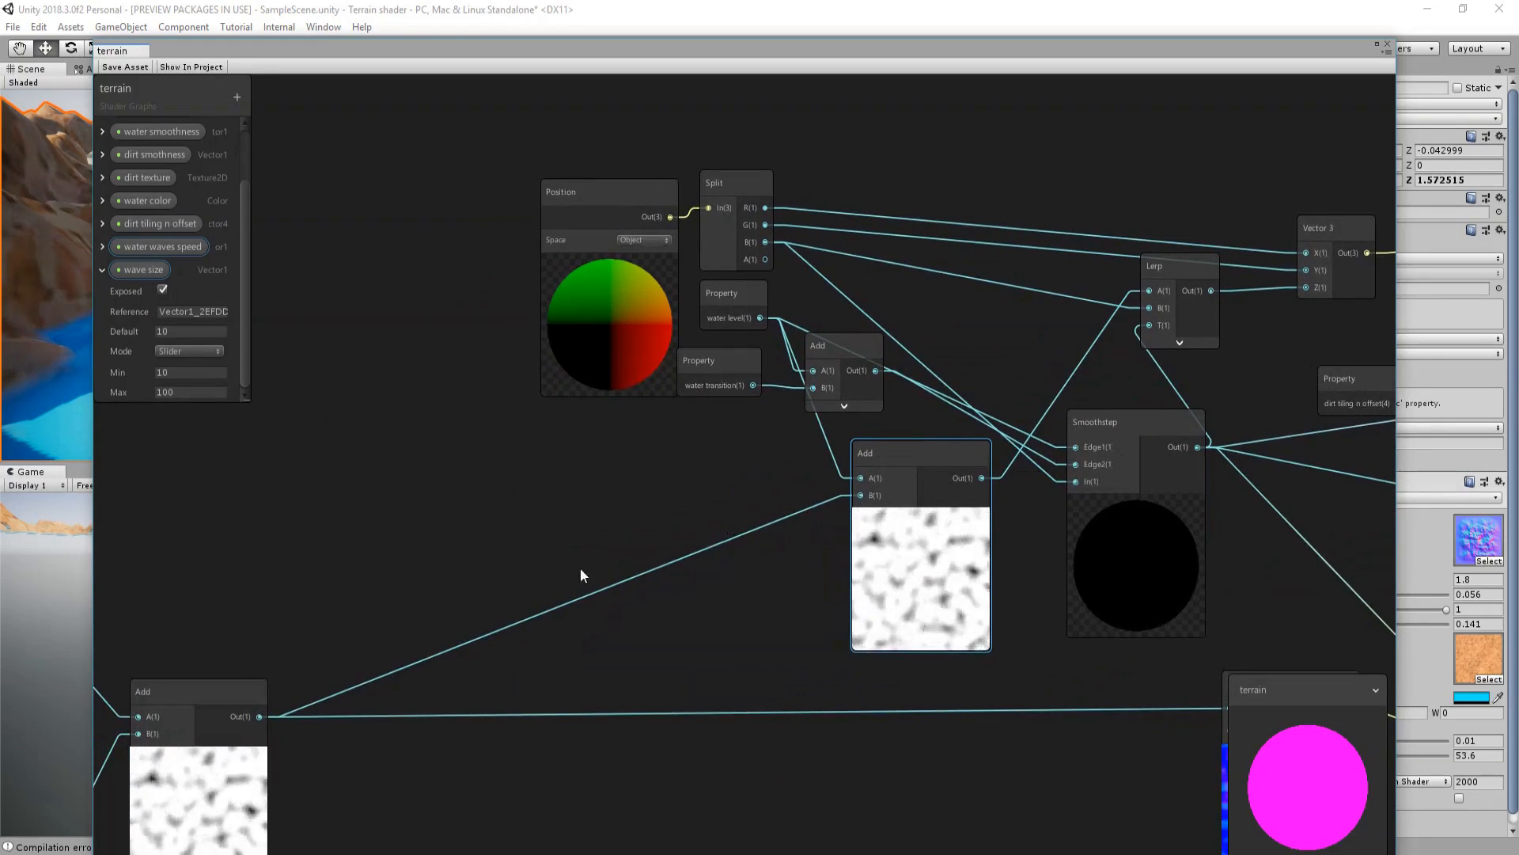
drag(259, 717, 617, 543)
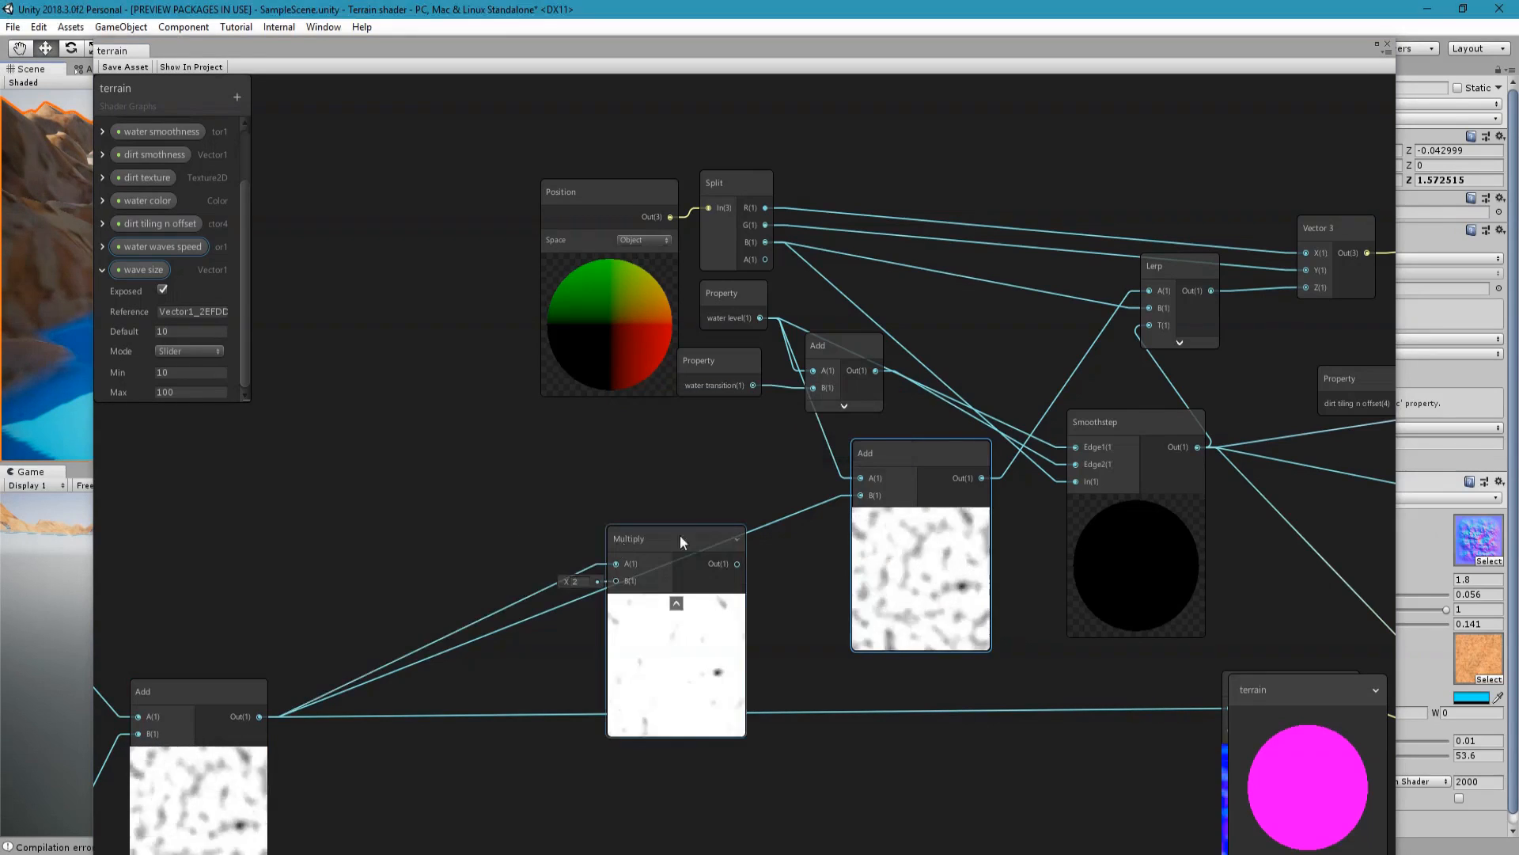
scroll(668, 573, up, 1)
click(583, 579)
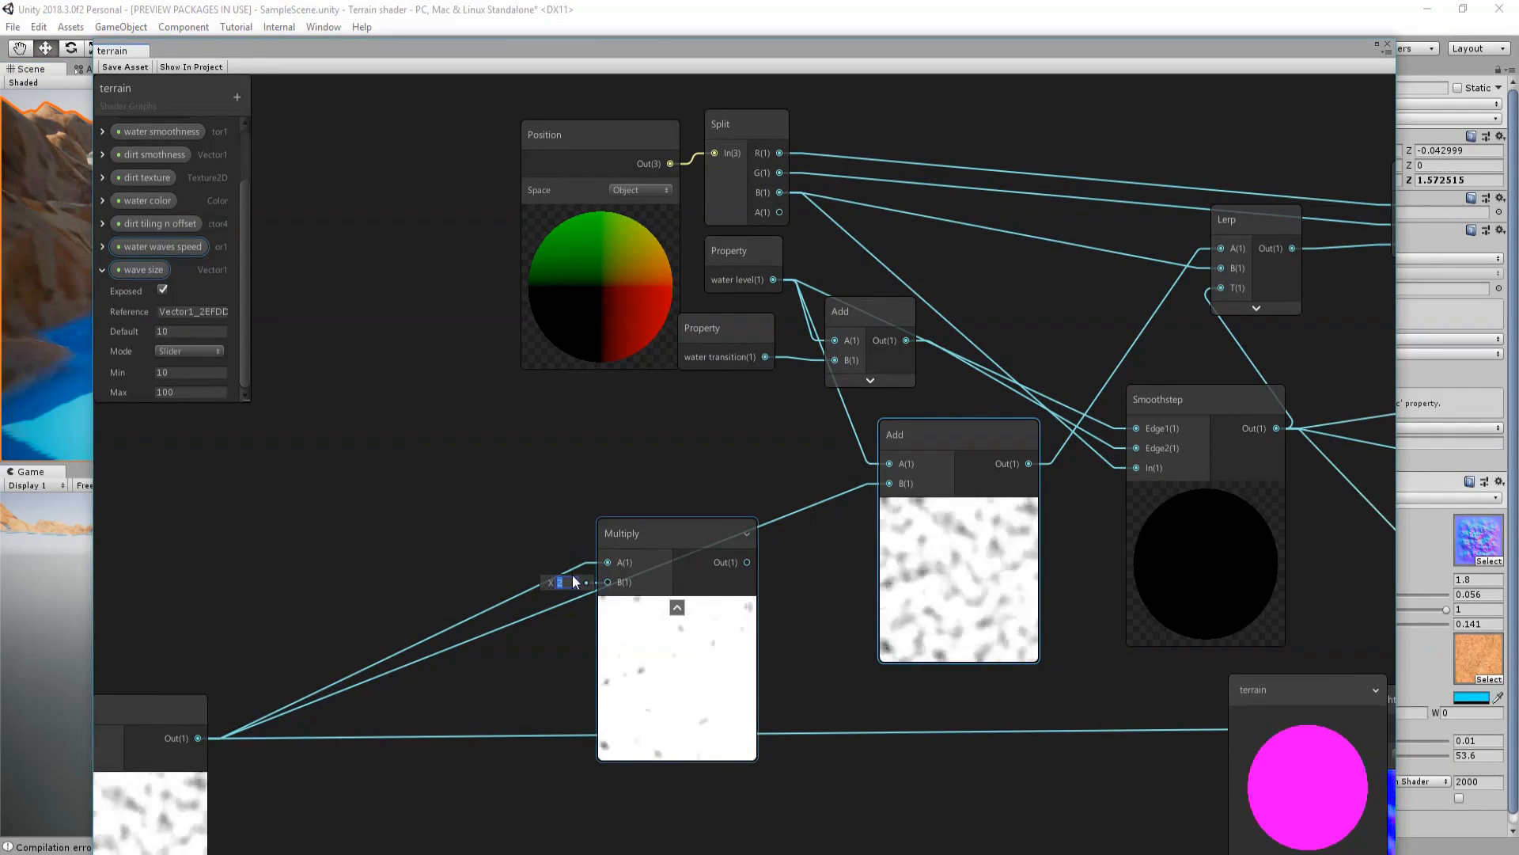
text(0.01)
drag(657, 529, 583, 445)
drag(671, 481, 882, 484)
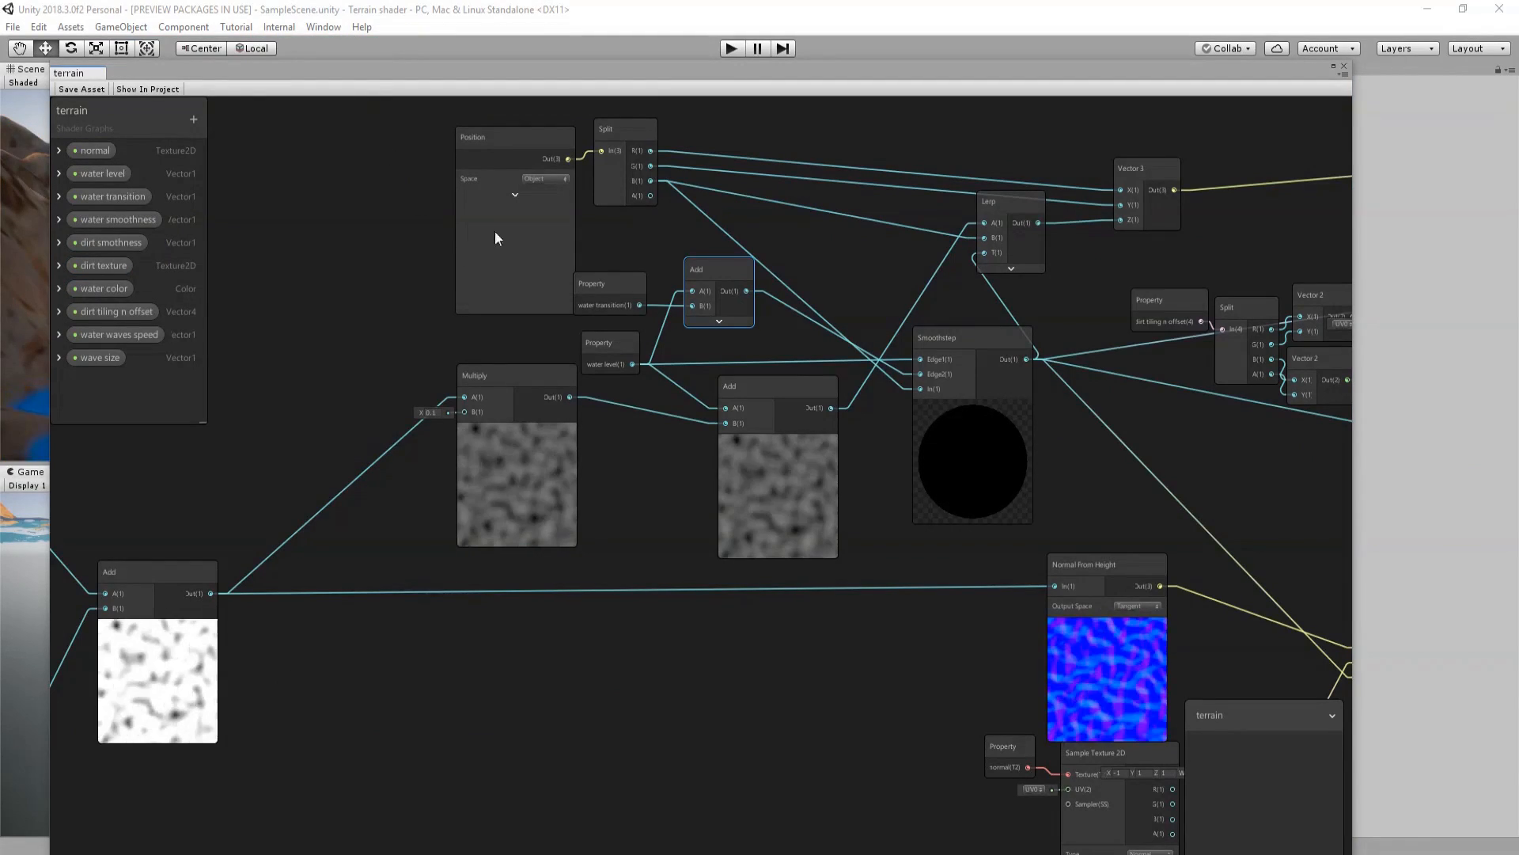
- Reposition the Multiply, Add and water level nodes for clarity and save the shader asset
drag(520, 377, 495, 402)
drag(759, 388, 695, 395)
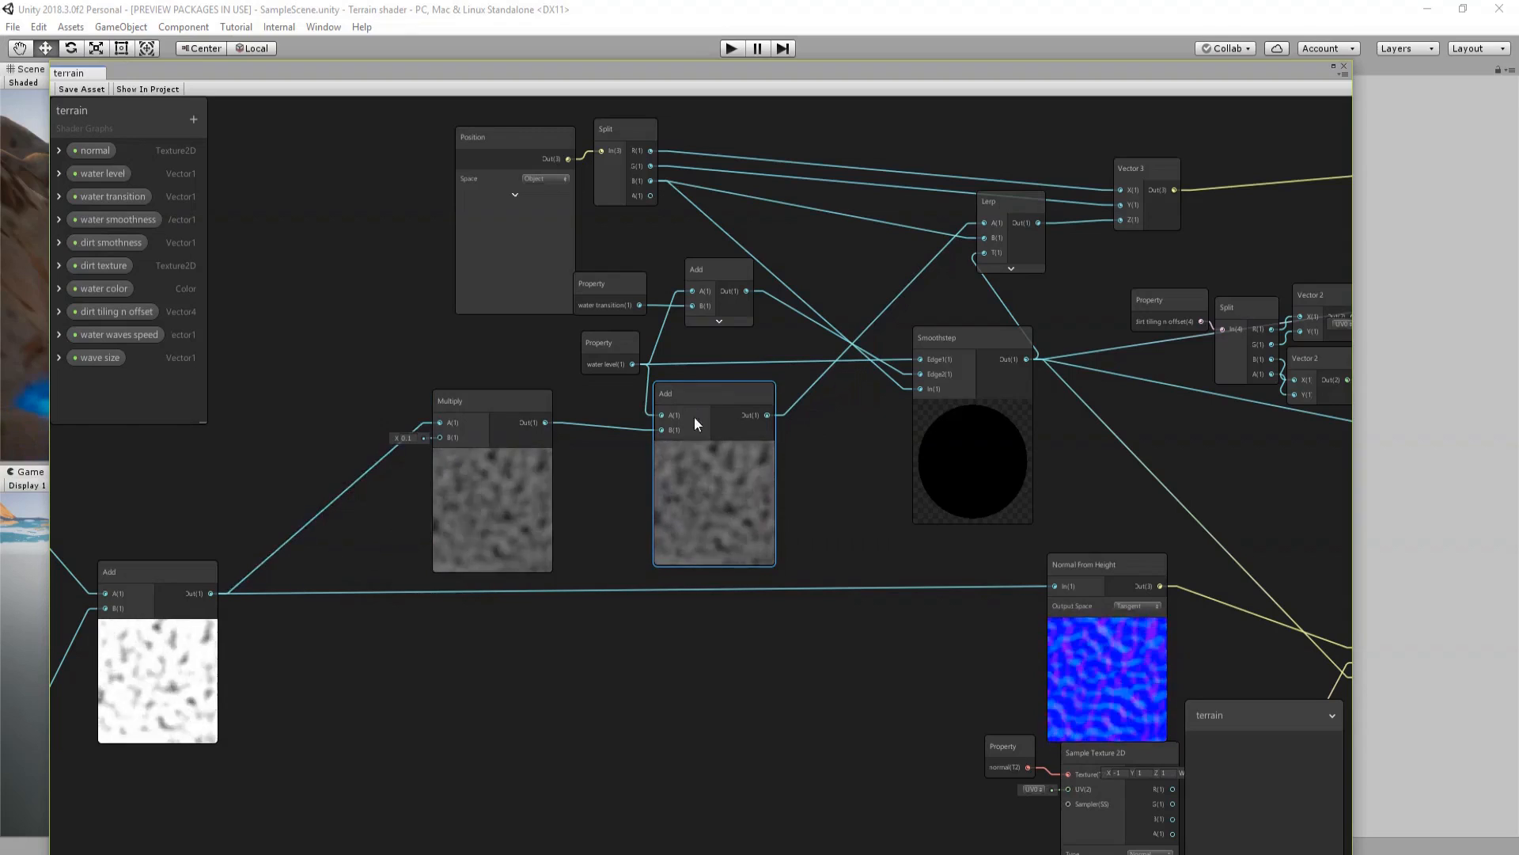
click(997, 202)
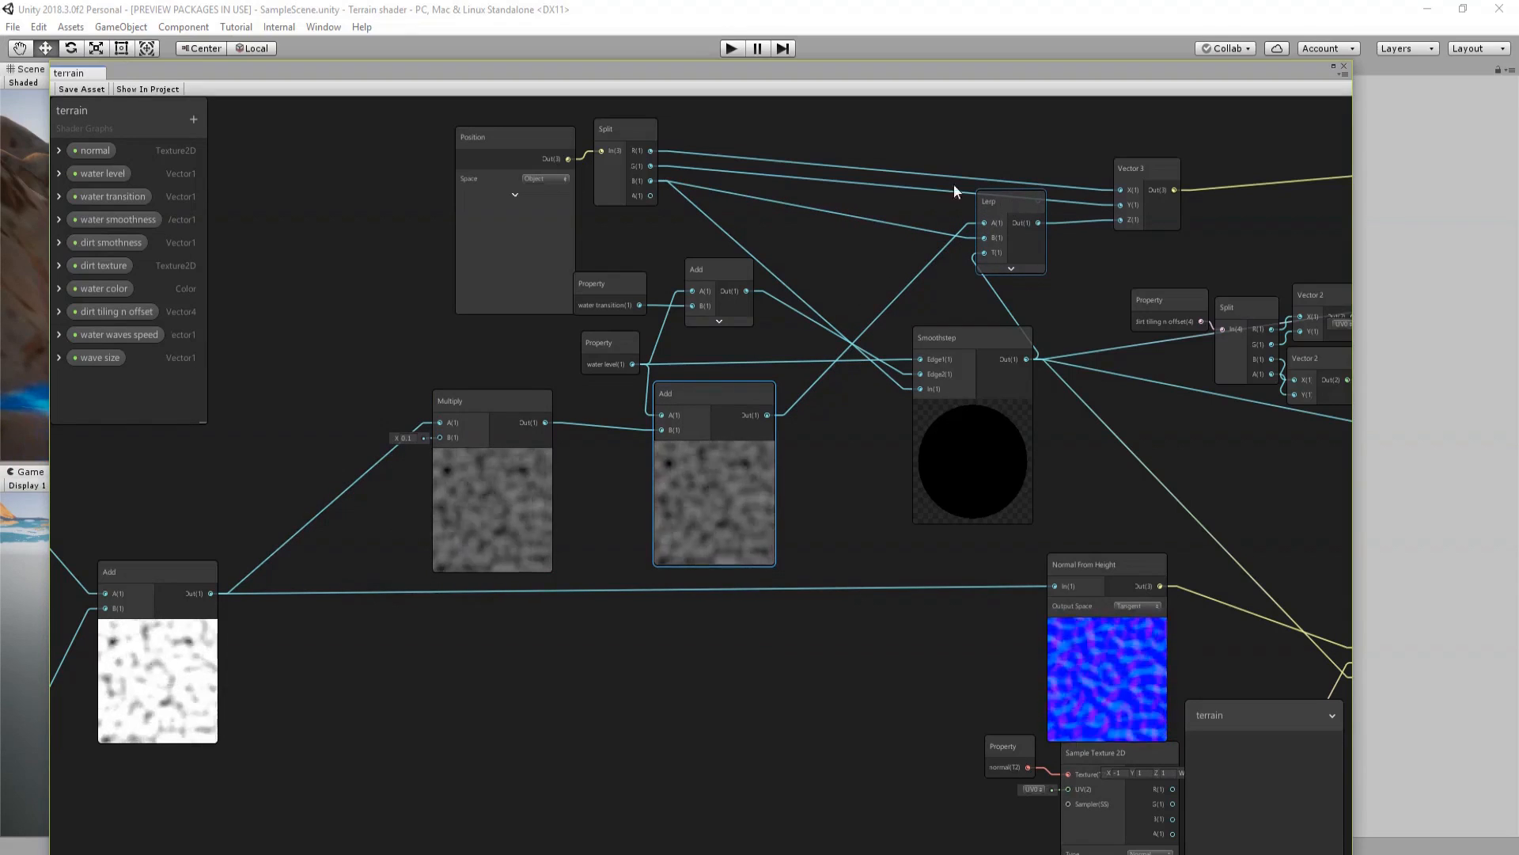
drag(606, 362, 586, 364)
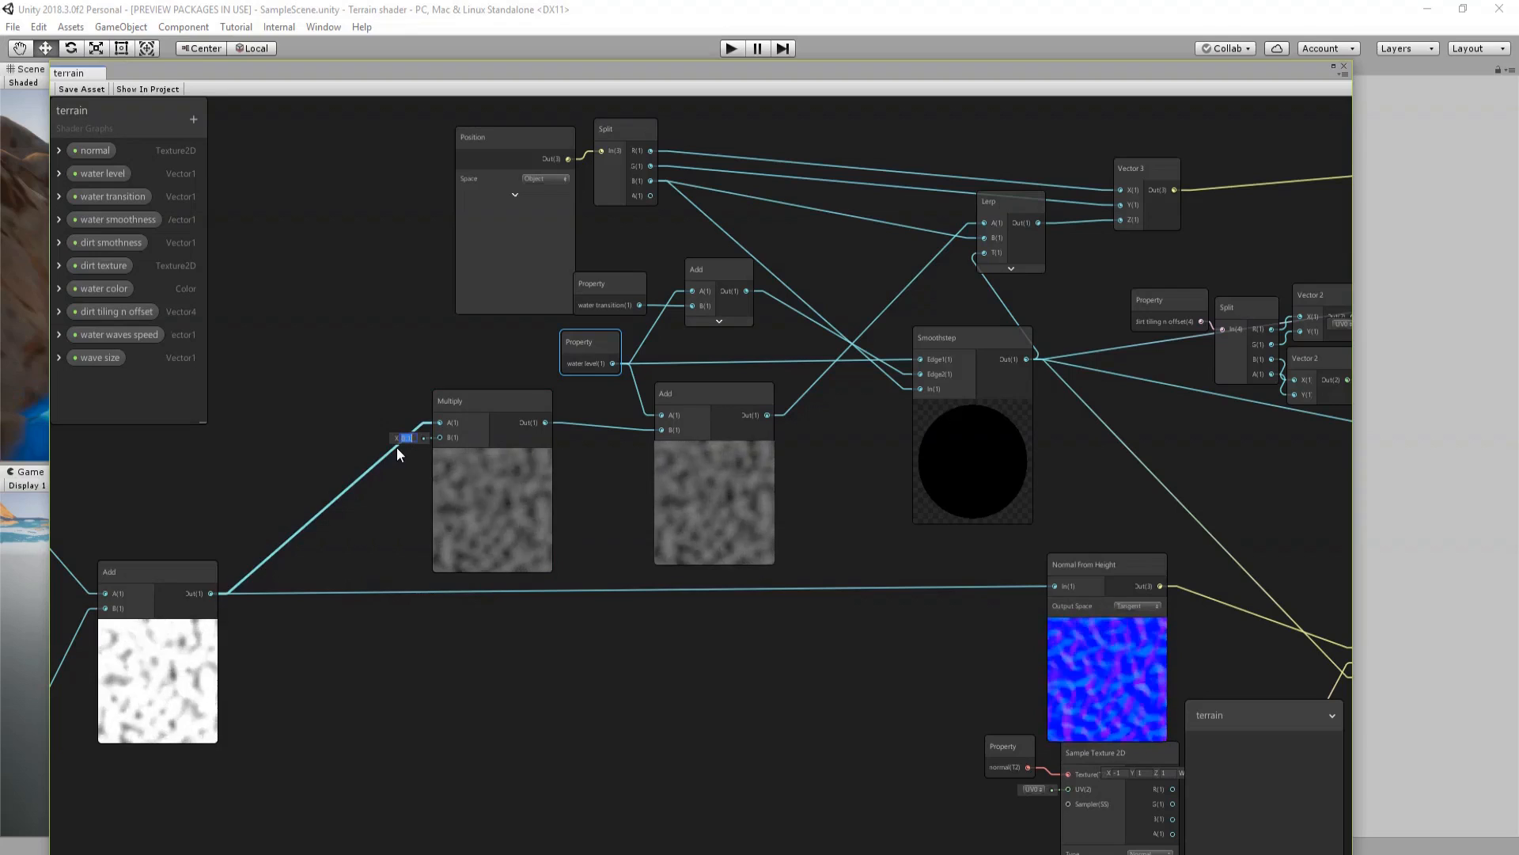
key(Left)
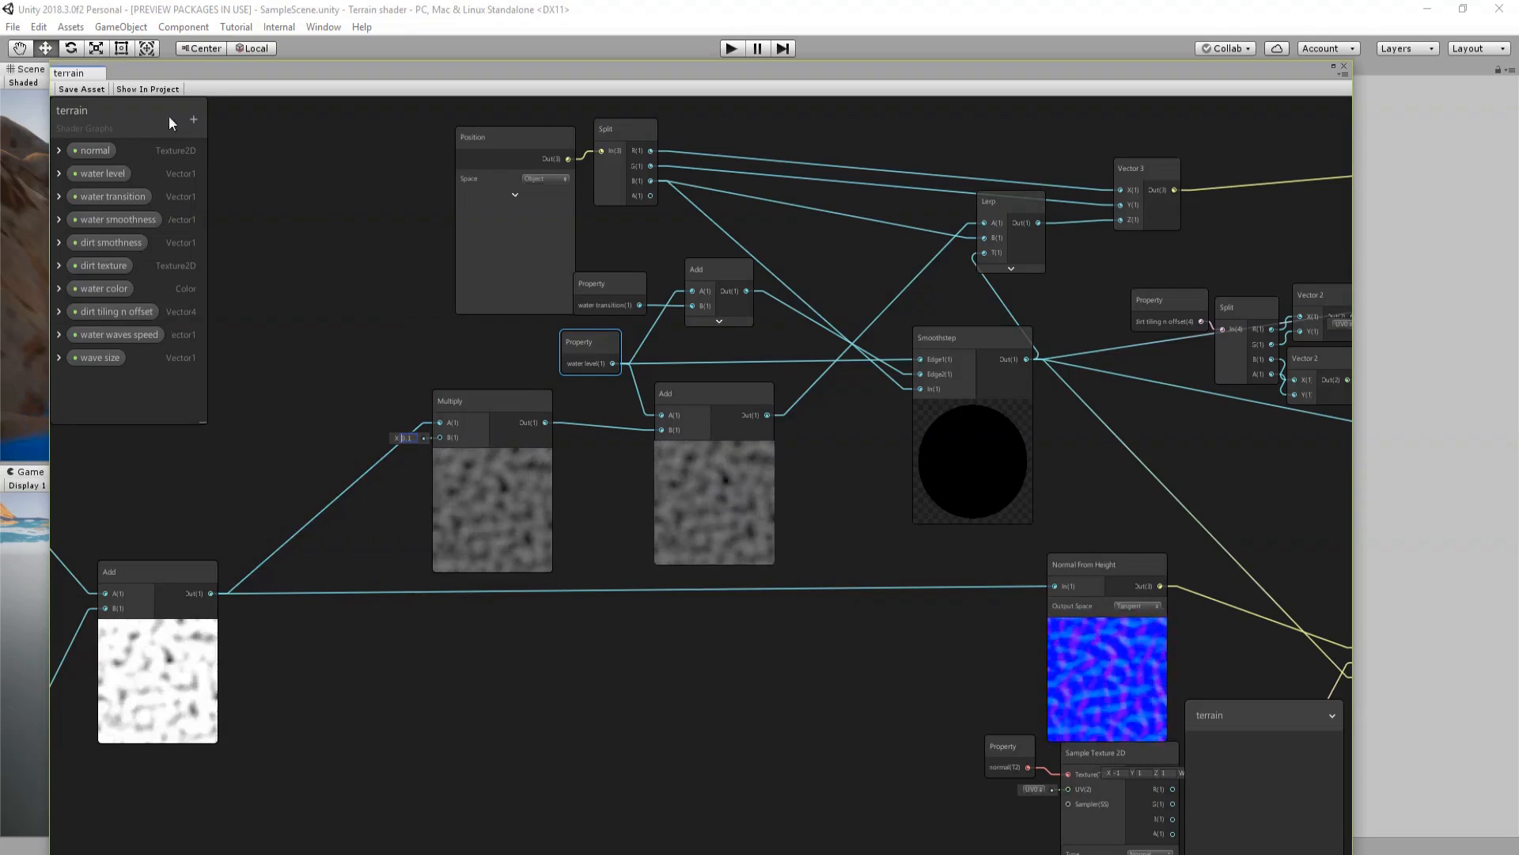
click(95, 89)
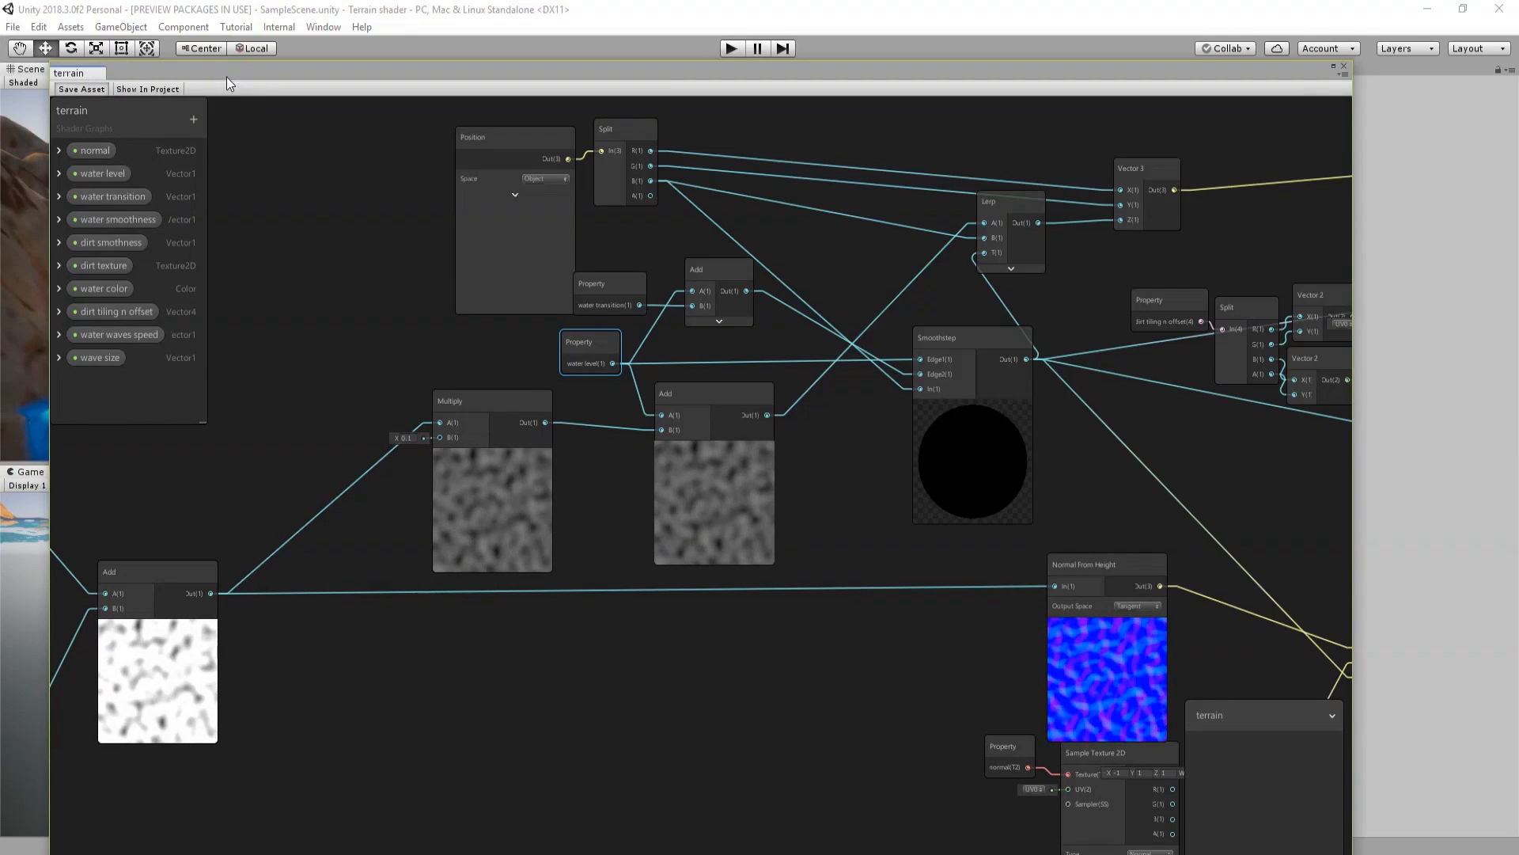
- Shift the graph window, then move the water level property left and the water transition property with its Add node right
drag(244, 70, 204, 38)
middle_drag(710, 348, 522, 414)
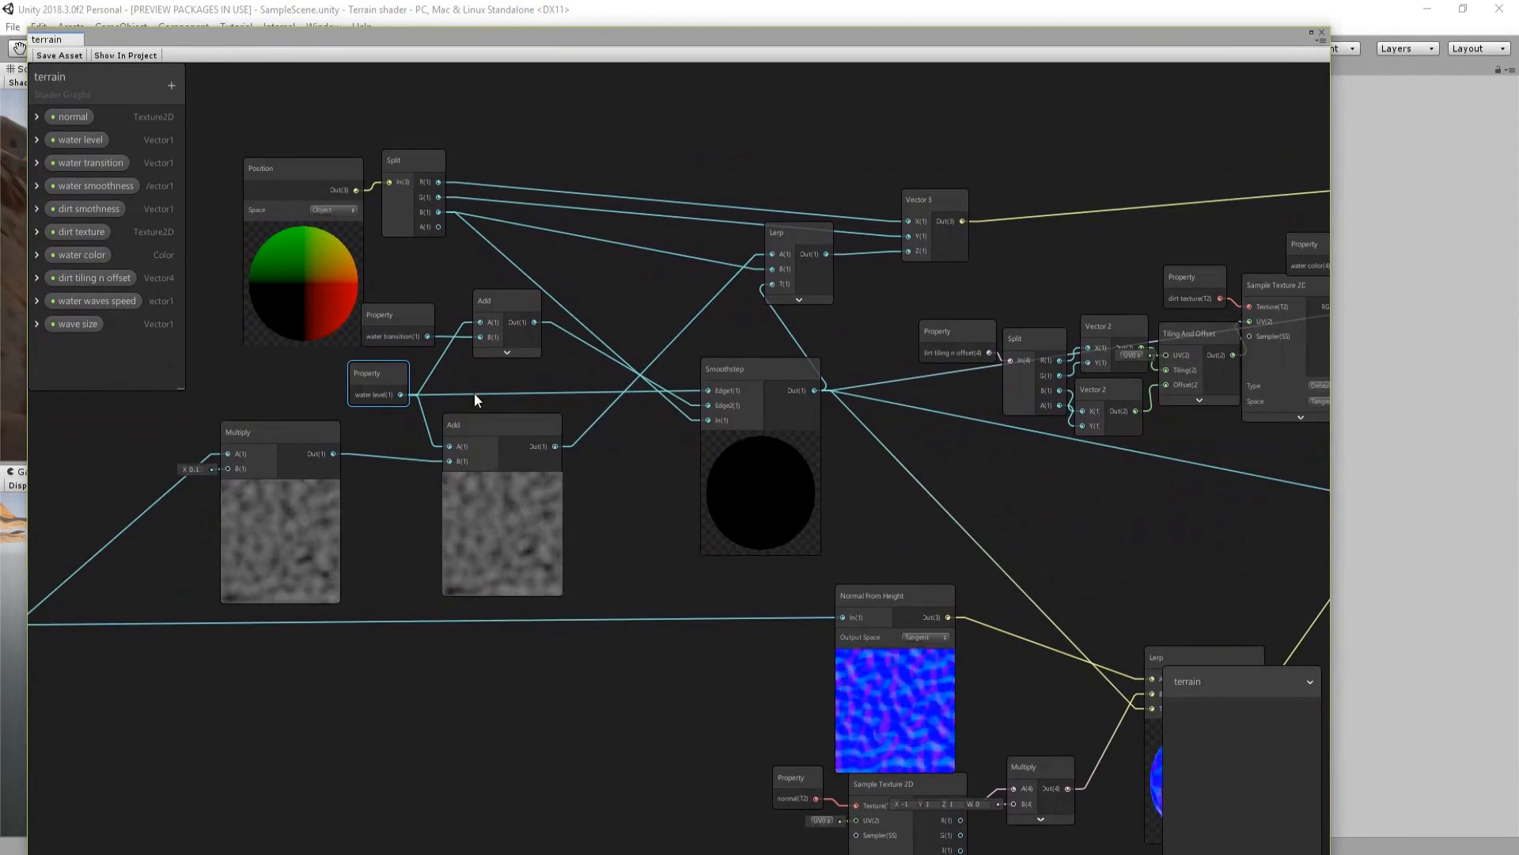
drag(368, 391, 345, 387)
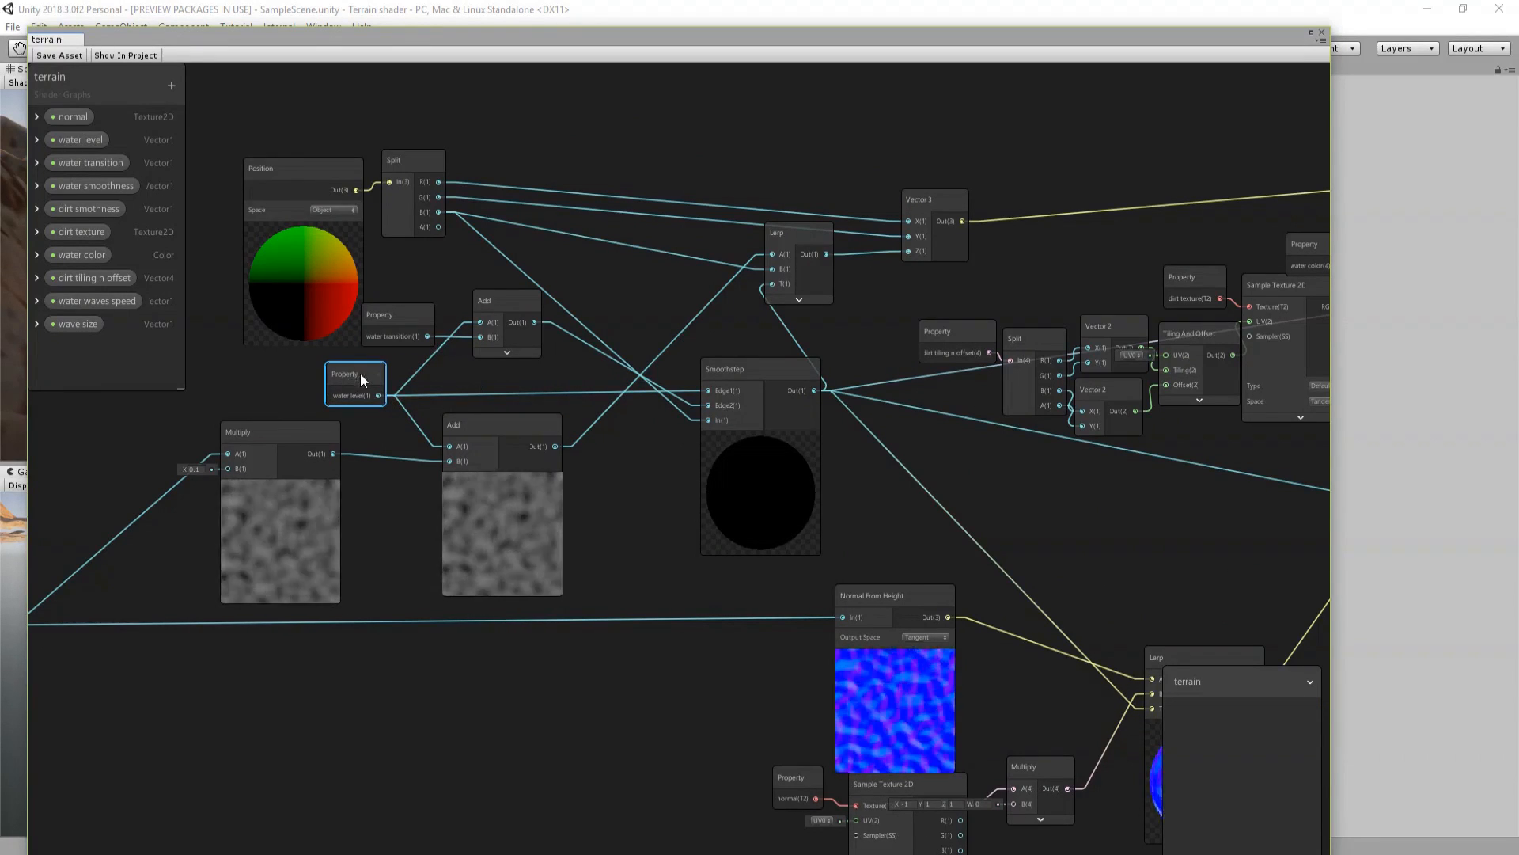
click(514, 440)
drag(500, 315, 600, 302)
drag(401, 317, 477, 310)
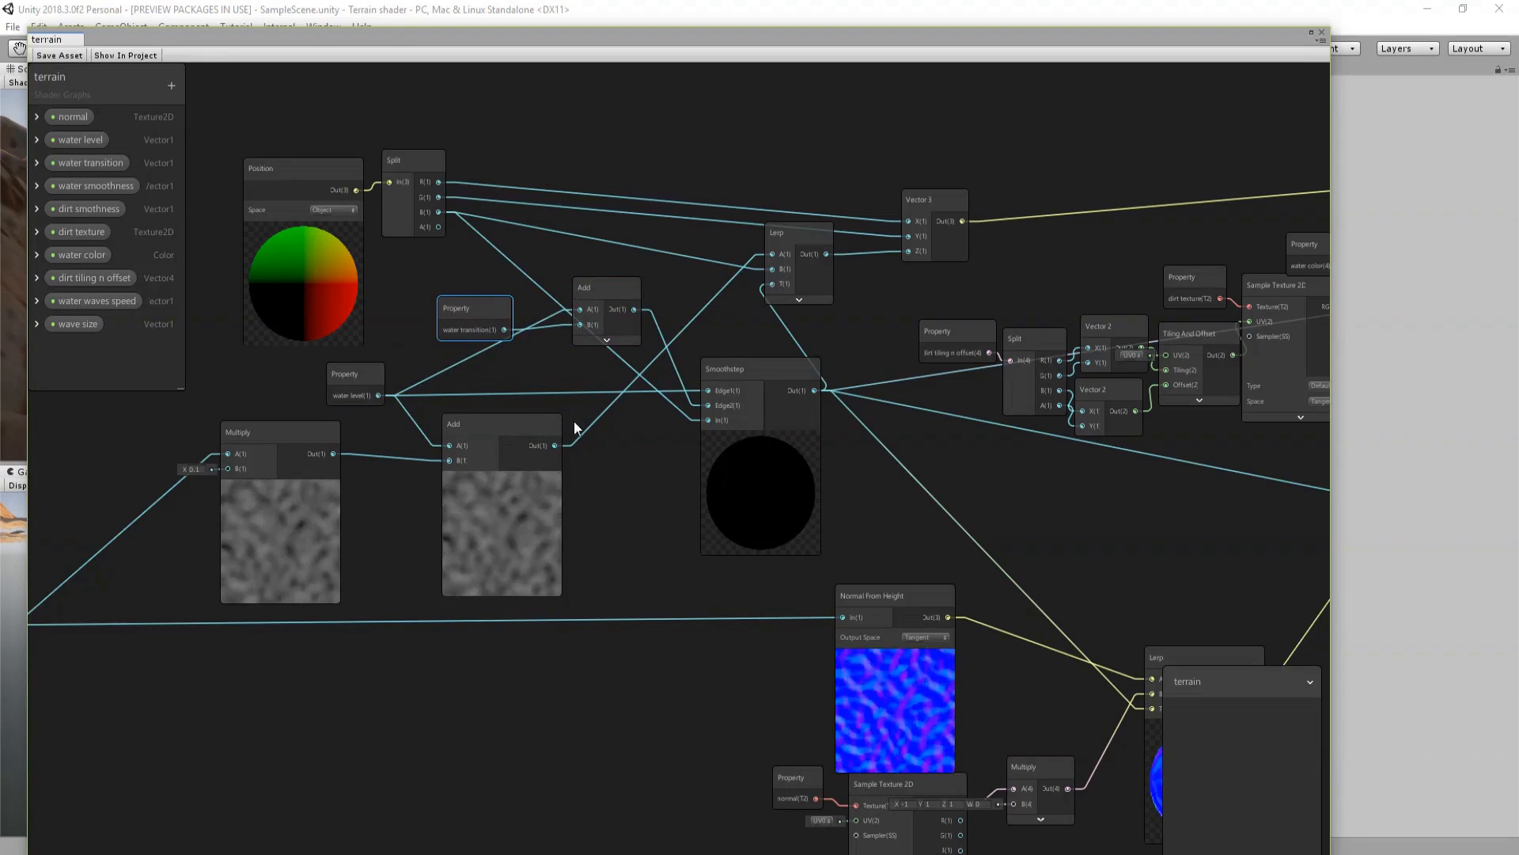
- Add a collapsed Preview node after the wave height Add and connect it to the water transition Add's A input and Smoothstep's Edge1
drag(555, 445, 580, 309)
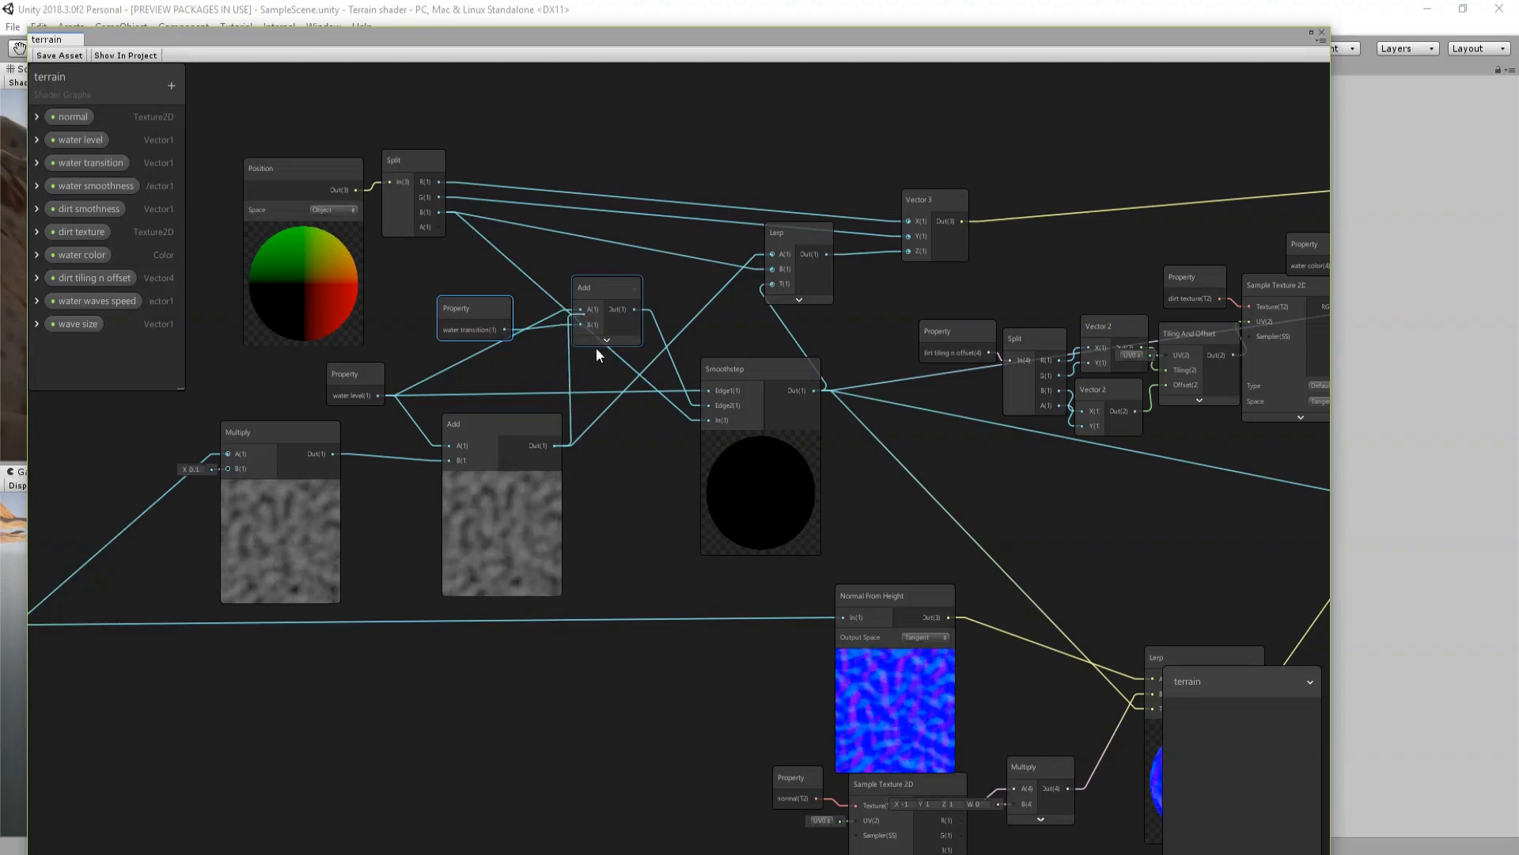
drag(600, 453, 605, 455)
text(pre)
key(Return)
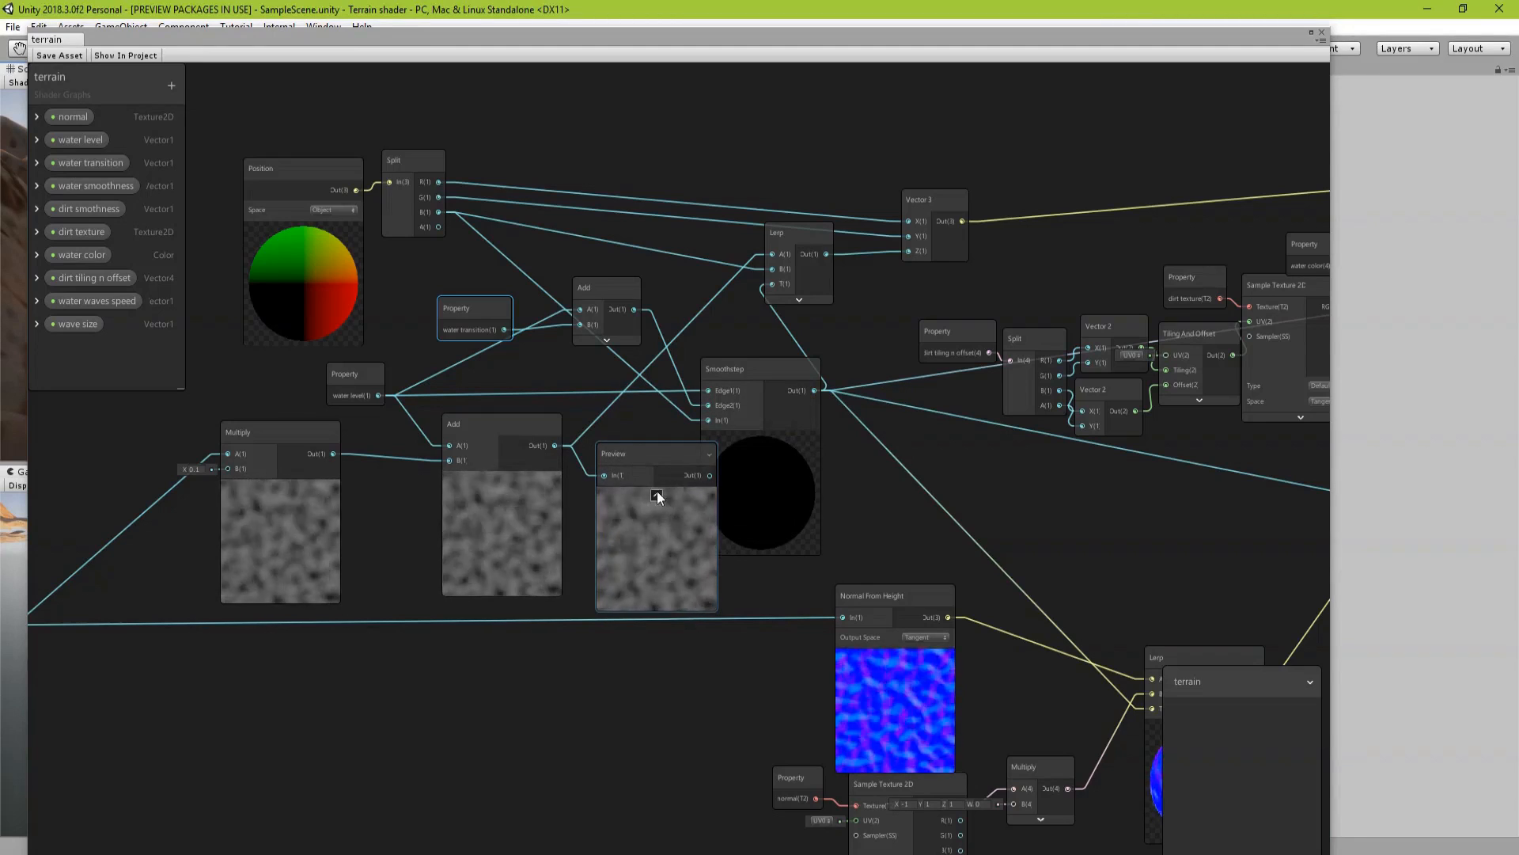
click(657, 489)
drag(660, 475, 590, 325)
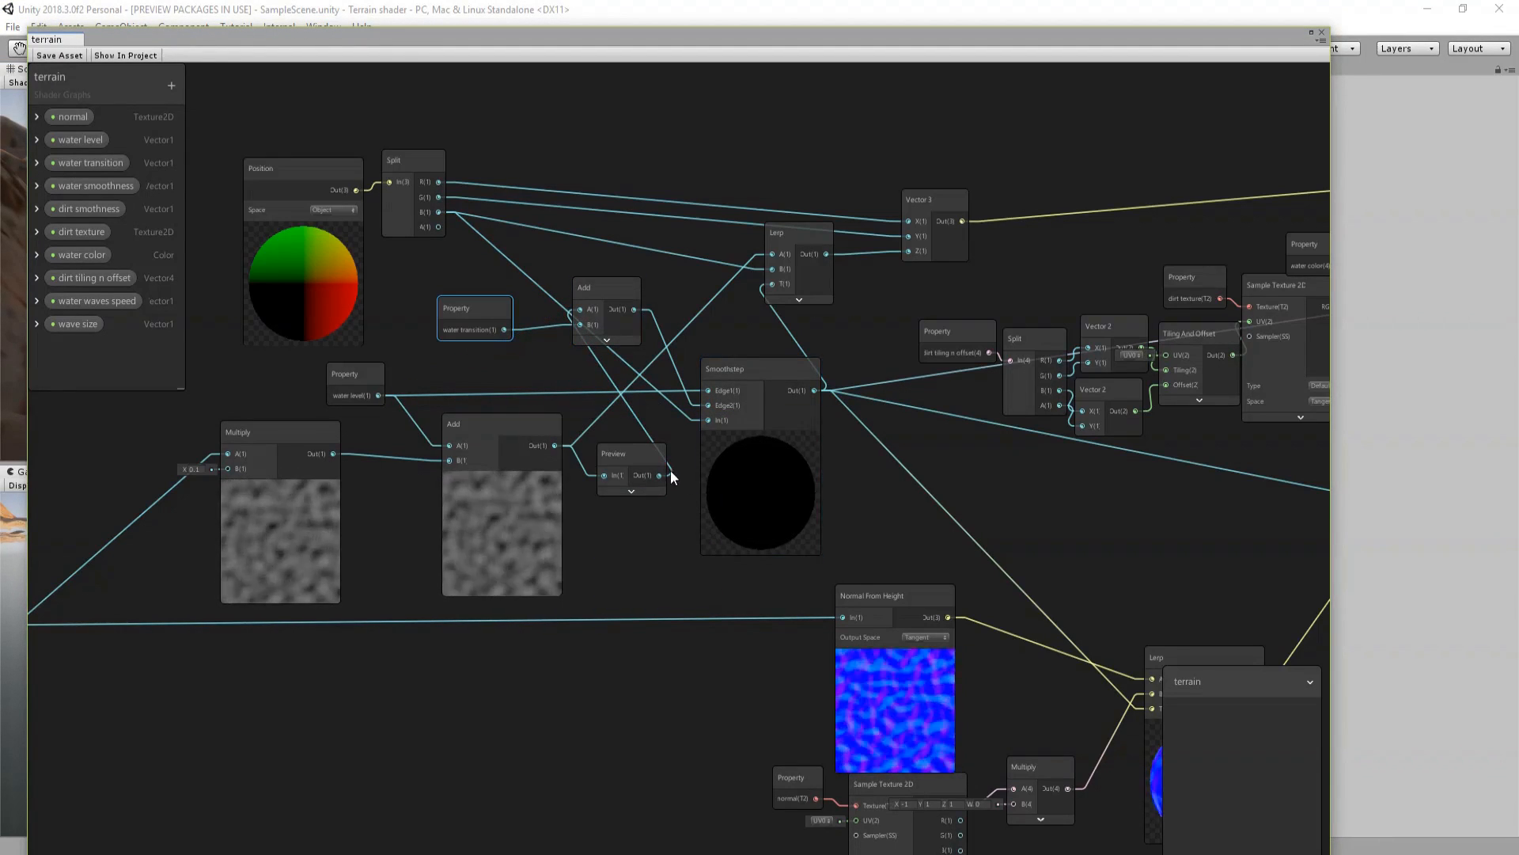
drag(662, 478, 709, 392)
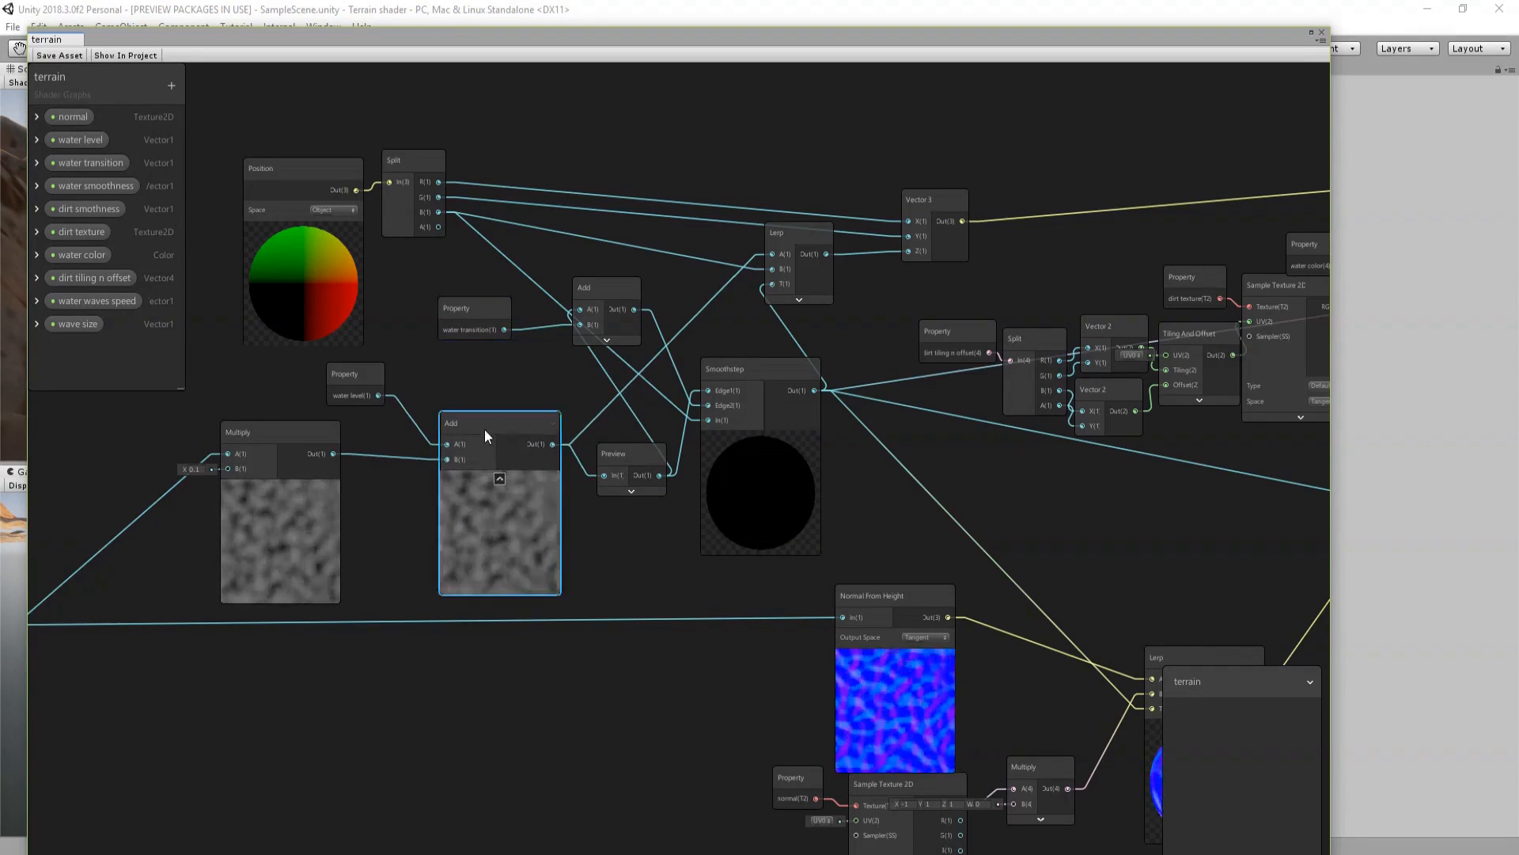
- Move the wave height Add node and the Preview node closer to the Multiply node
drag(492, 430, 446, 425)
drag(623, 465, 640, 501)
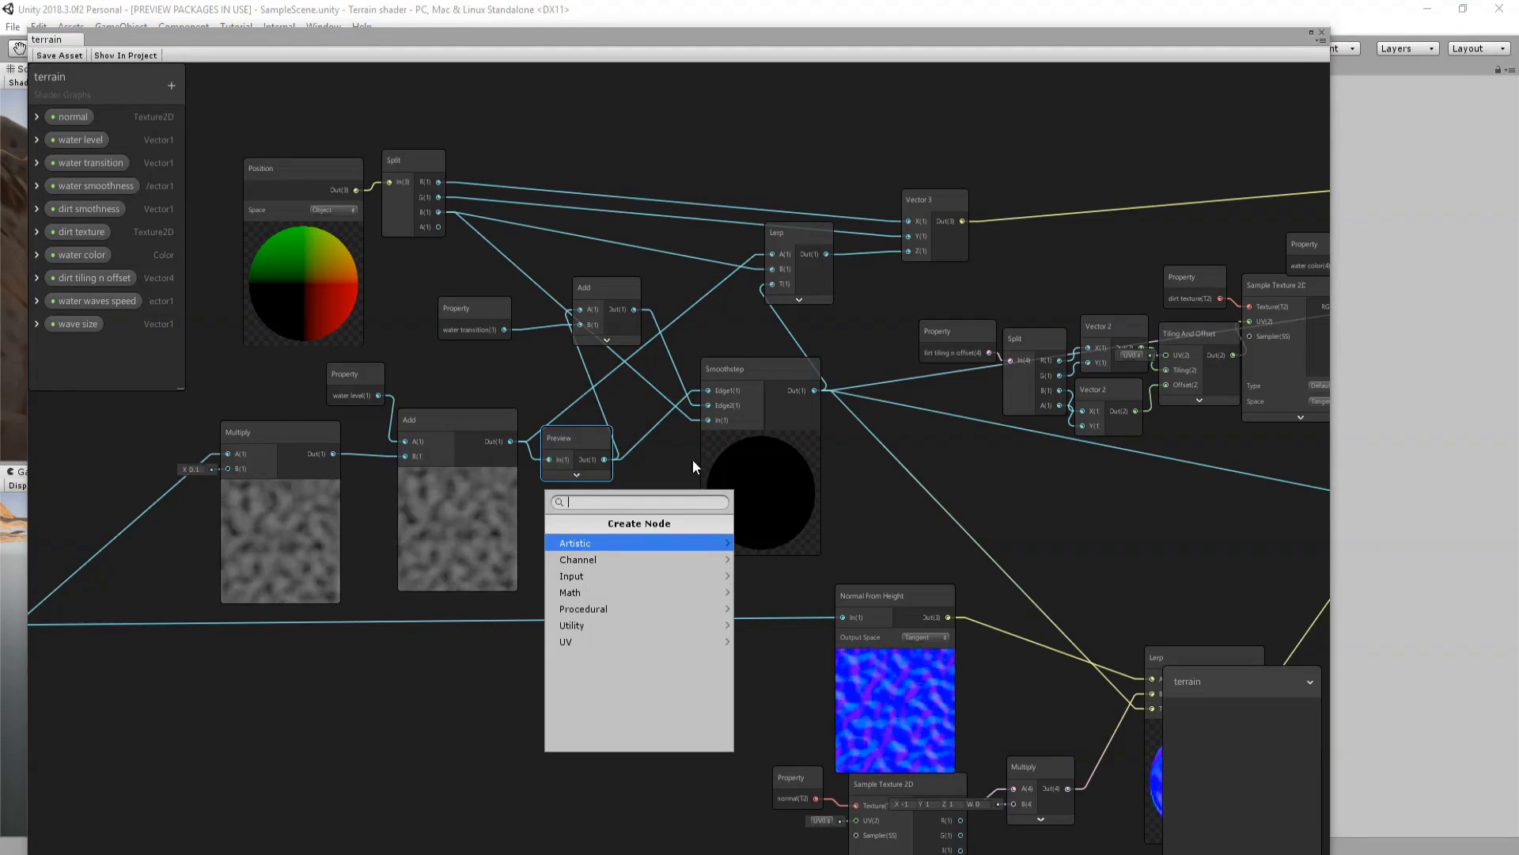
click(691, 459)
- Move the graph window out of the way and examine the displaced water waves around the terrain from afar and up close
drag(284, 38, 308, 763)
right_drag(342, 351, 416, 345)
scroll(416, 348, down, 5)
scroll(417, 348, up, 4)
scroll(416, 349, down, 6)
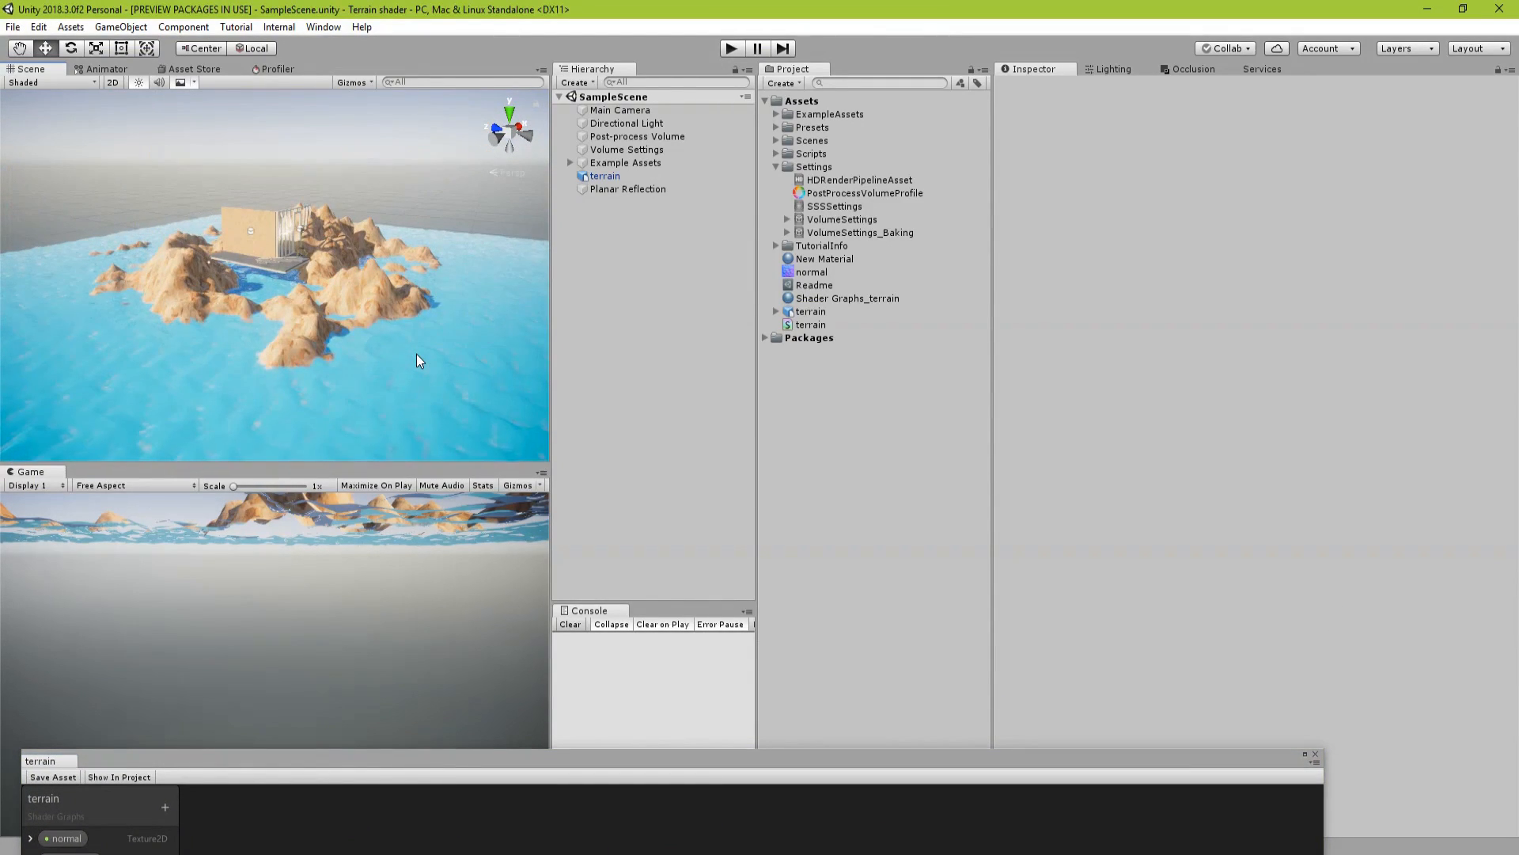
scroll(301, 293, up, 6)
right_drag(301, 293, 296, 322)
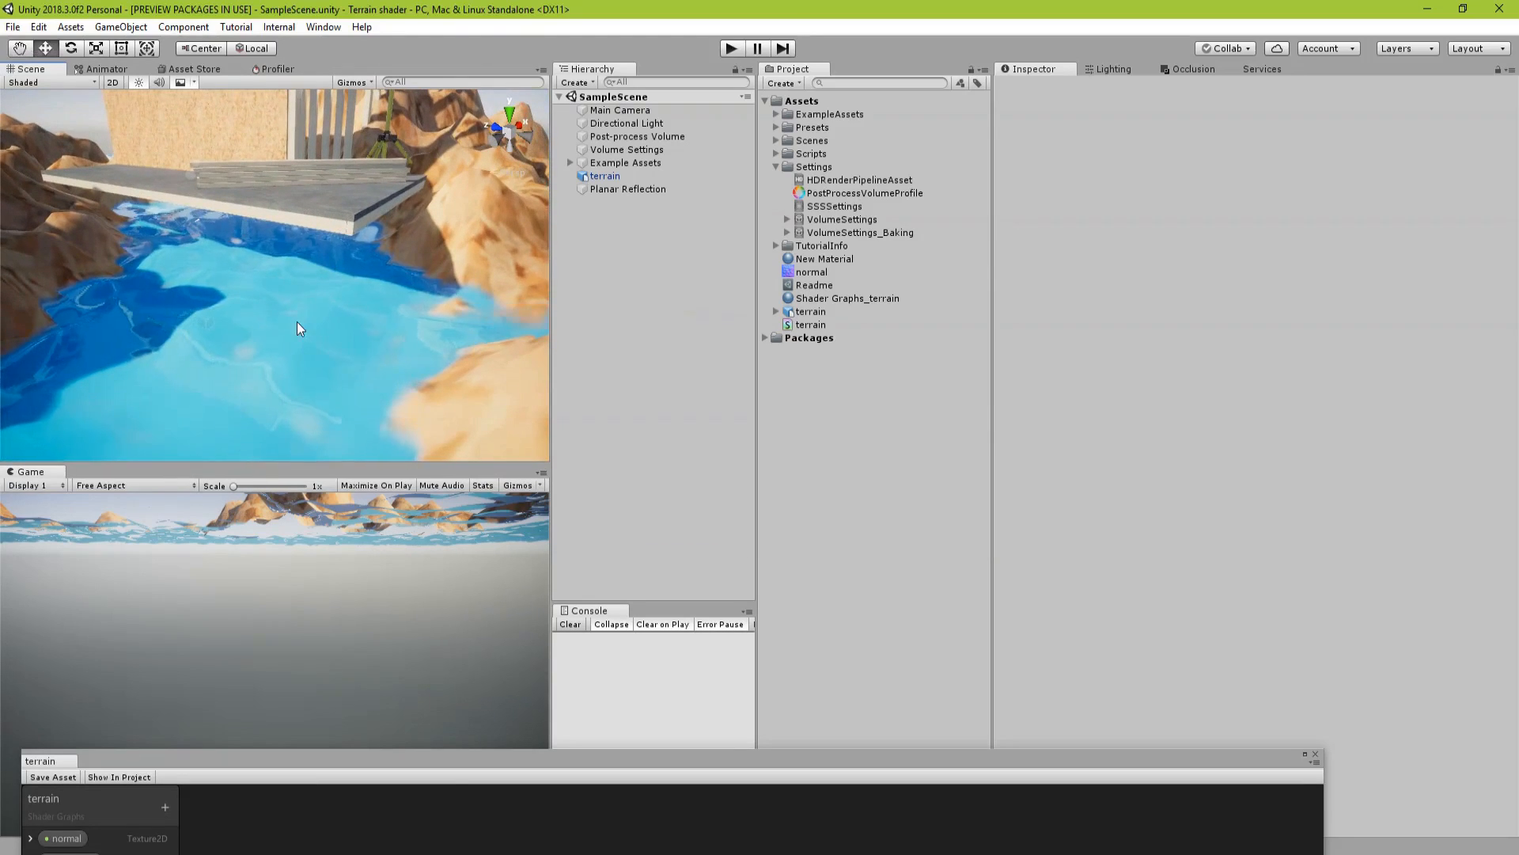
- Select the terrain object and examine its water and shoreline from several distances and angles
click(297, 321)
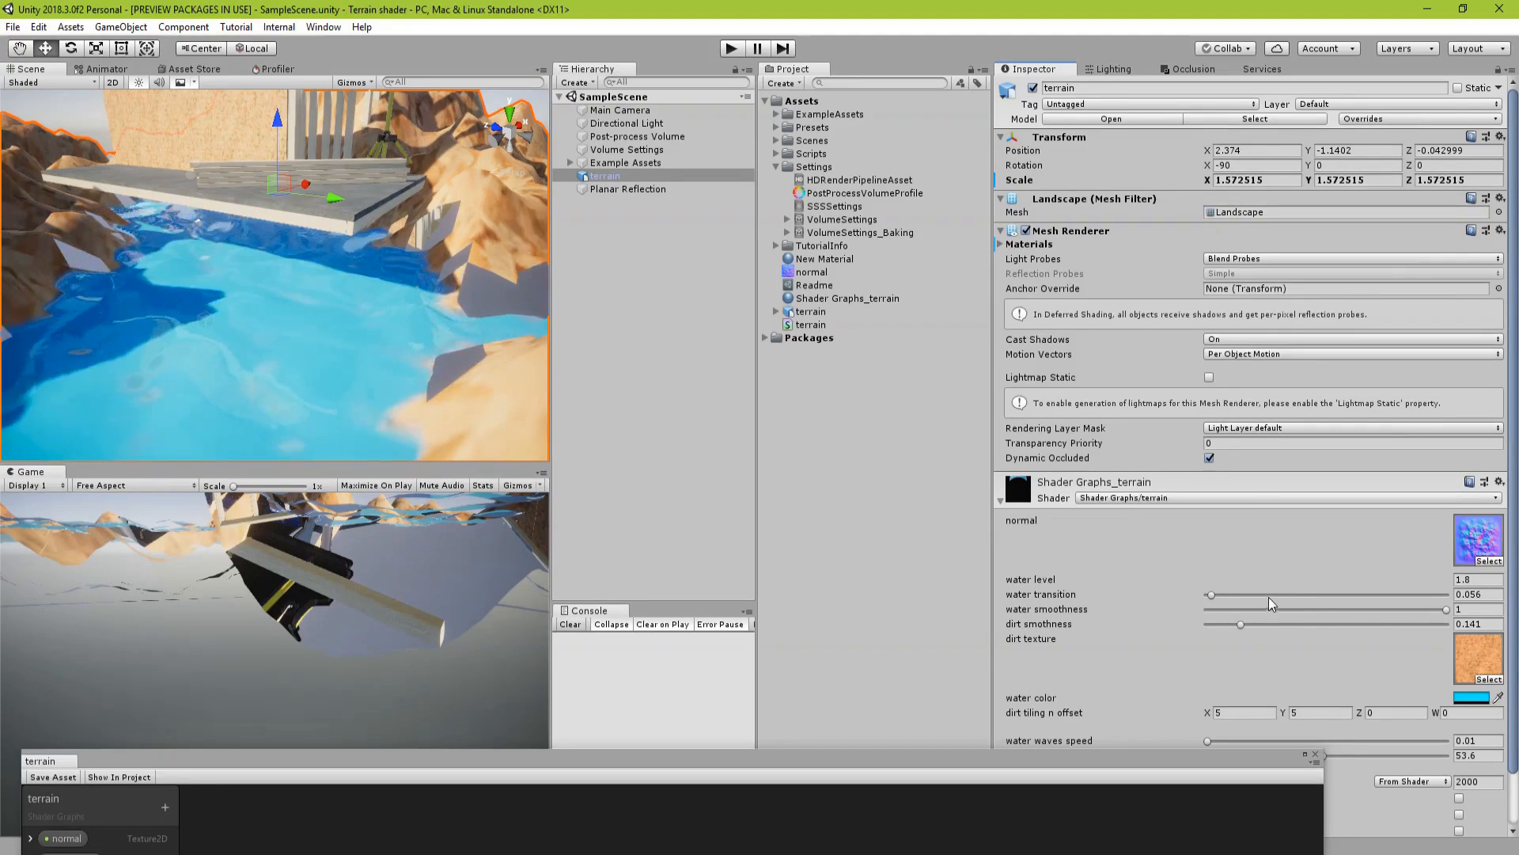
scroll(444, 357, down, 6)
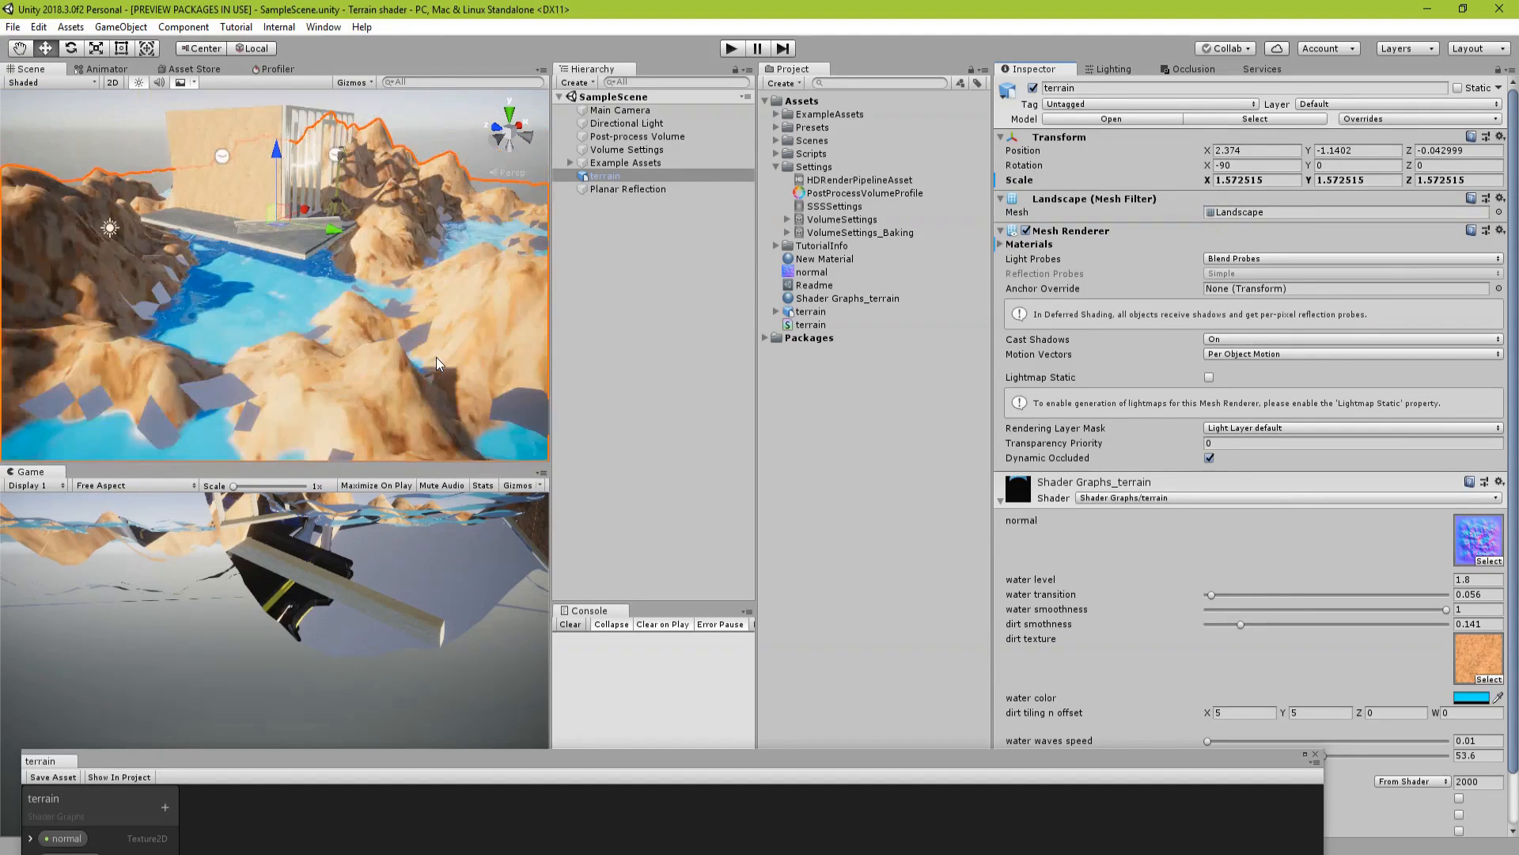
scroll(435, 358, down, 3)
scroll(435, 357, up, 3)
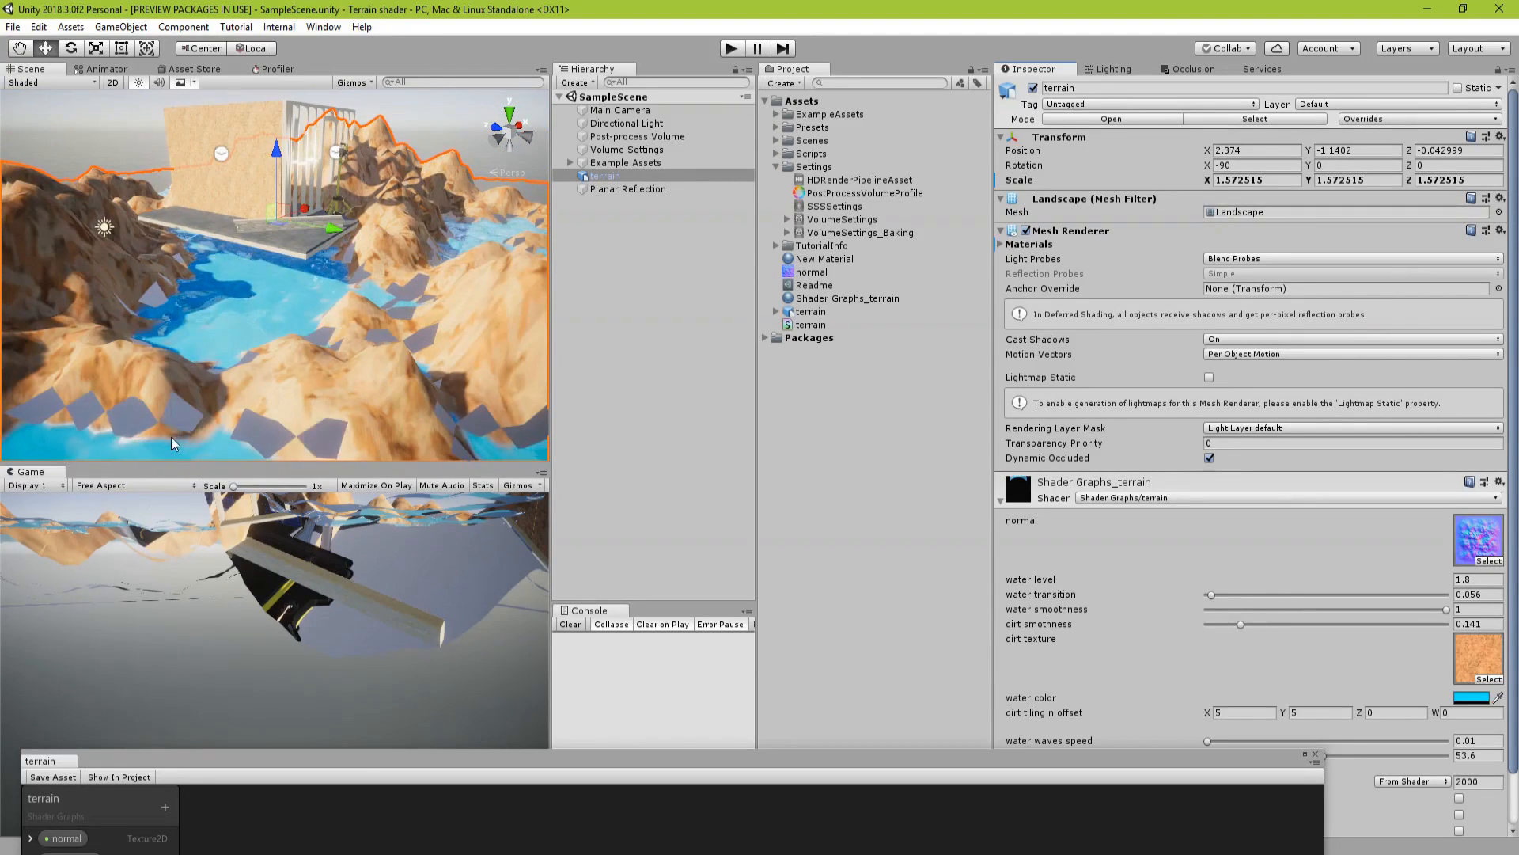
scroll(390, 355, down, 4)
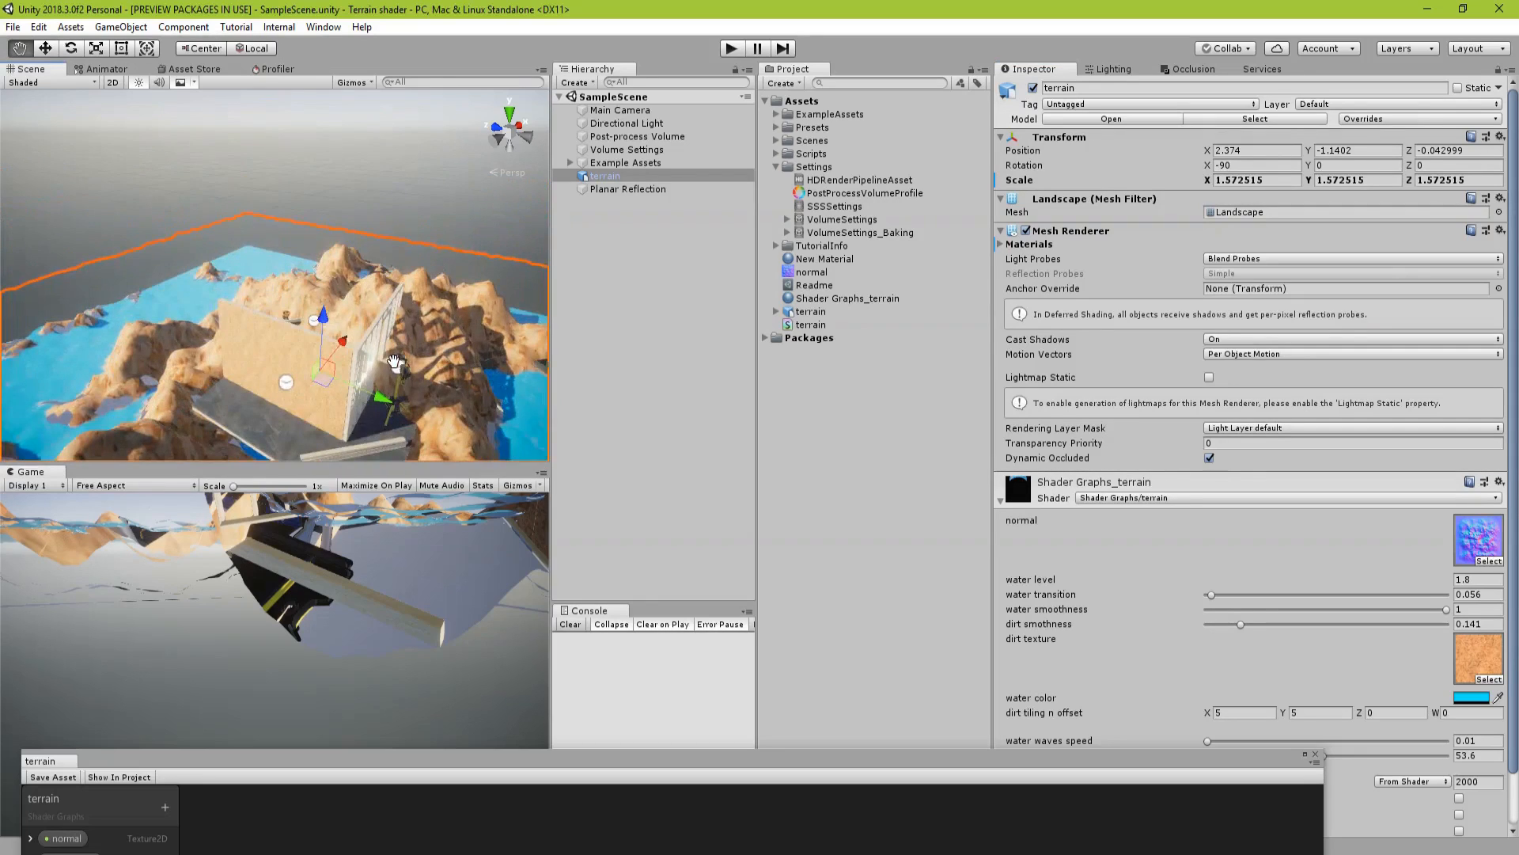
scroll(386, 332, up, 7)
mouse_move(385, 331)
alt+mouse_down()
mouse_move(488, 311)
mouse_move(354, 339)
mouse_move(413, 321)
alt+mouse_up()
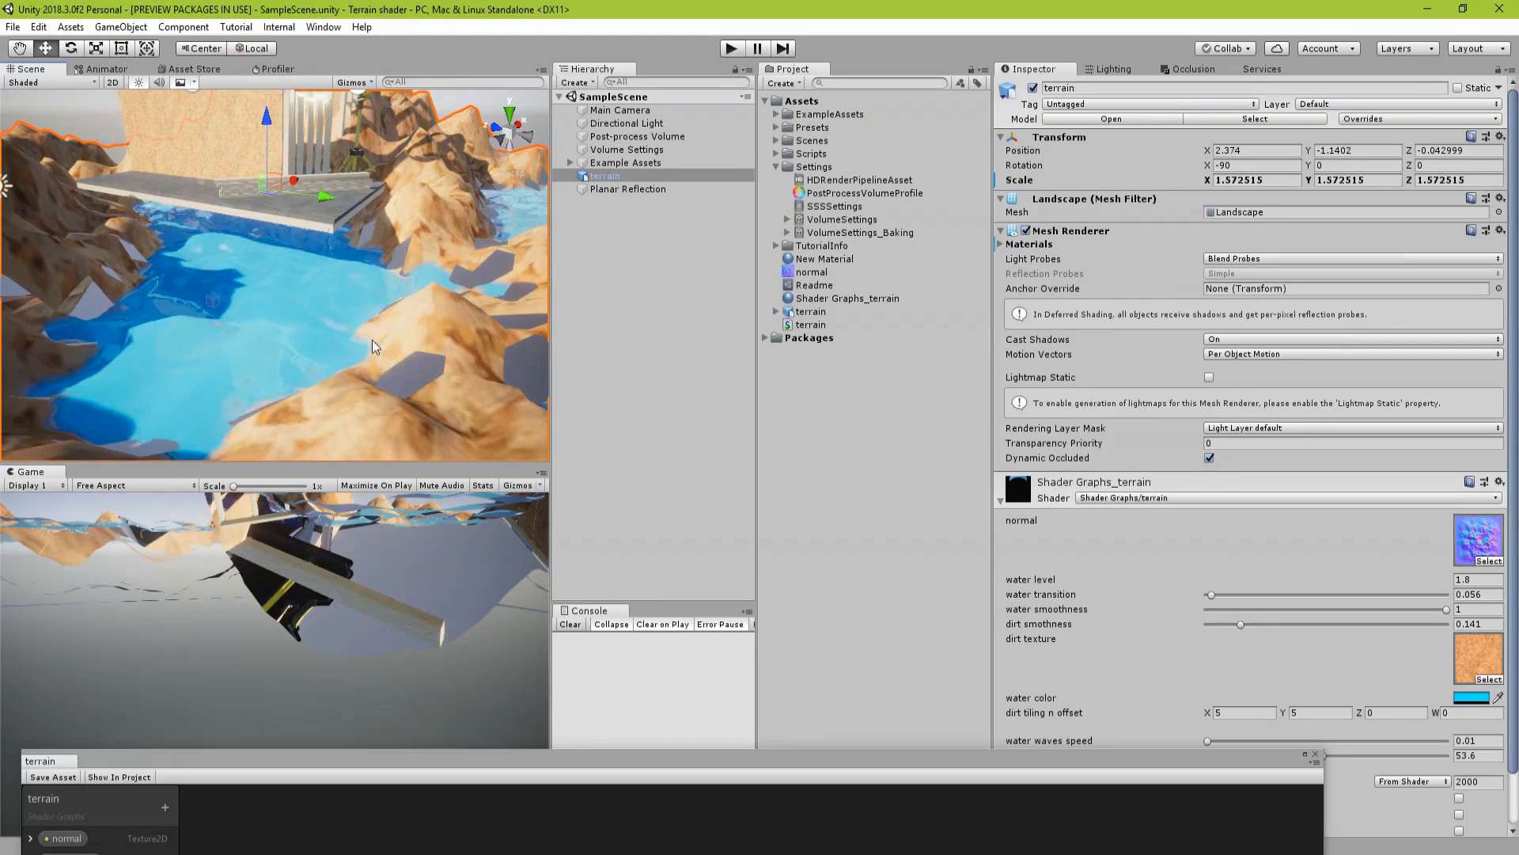
- Try a water level of 2.29 on the terrain material, settle on 1.73, and check the shoreline up close
drag(1211, 581, 1240, 582)
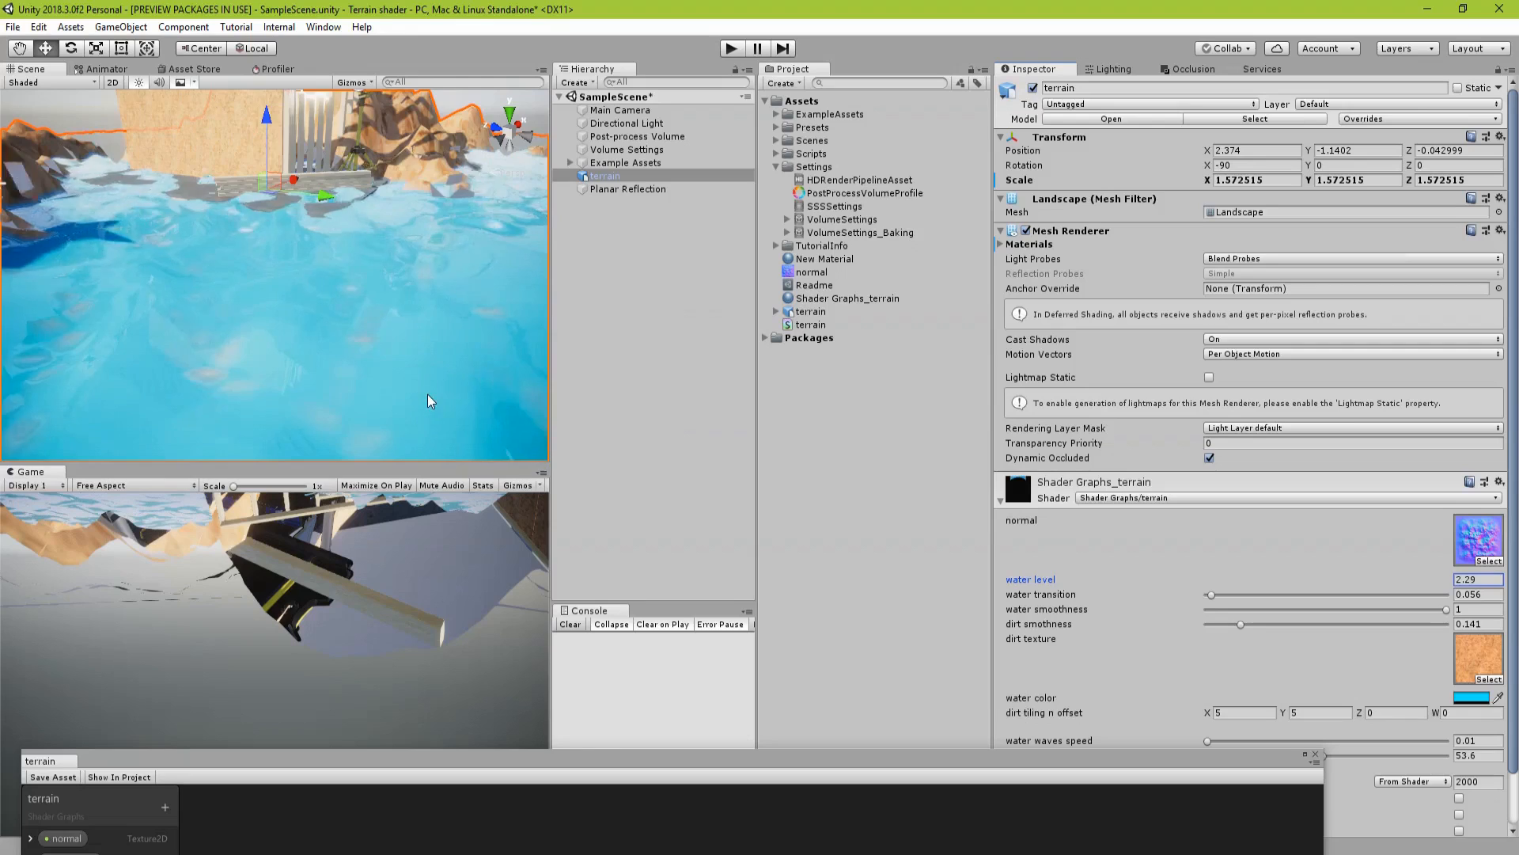
scroll(430, 402, down, 5)
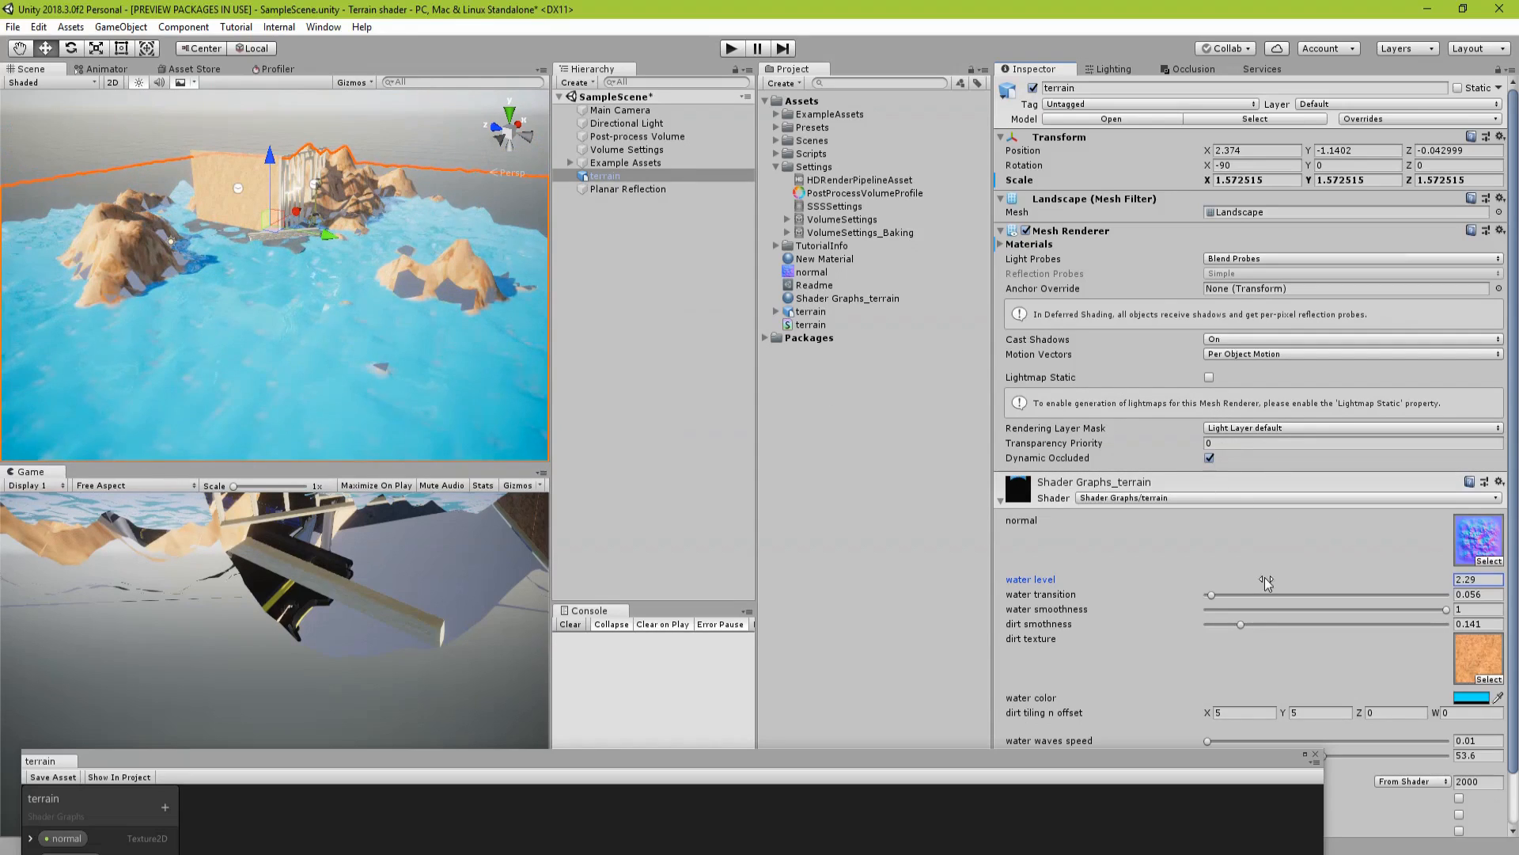
mouse_move(1264, 582)
mouse_down()
mouse_move(1231, 591)
mouse_move(1249, 577)
mouse_up()
scroll(381, 347, up, 10)
scroll(376, 347, down, 5)
middle_drag(377, 347, 390, 315)
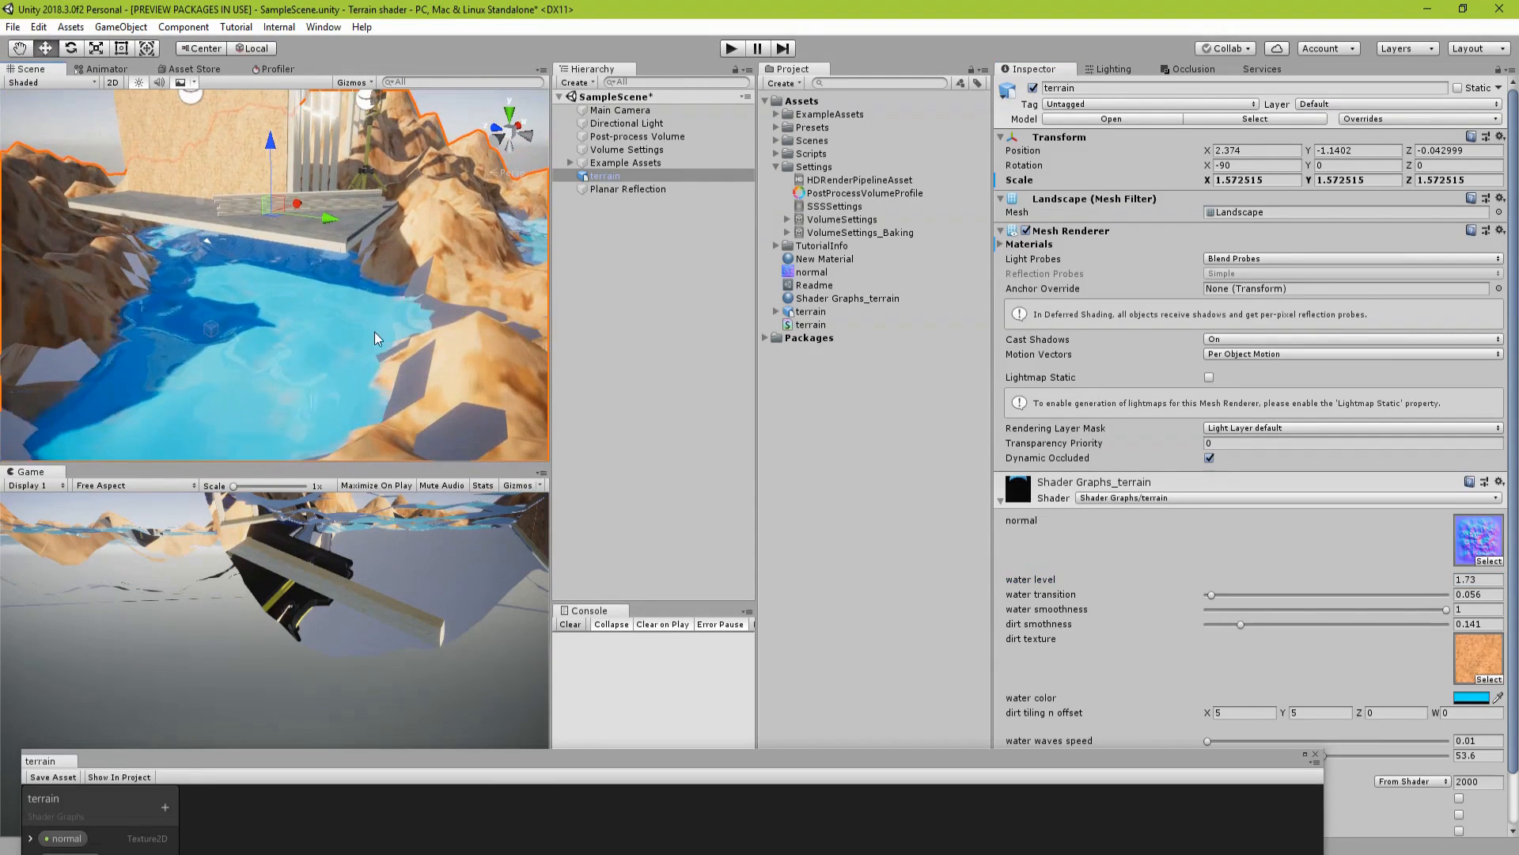
scroll(390, 313, down, 5)
scroll(391, 315, up, 5)
scroll(287, 327, down, 5)
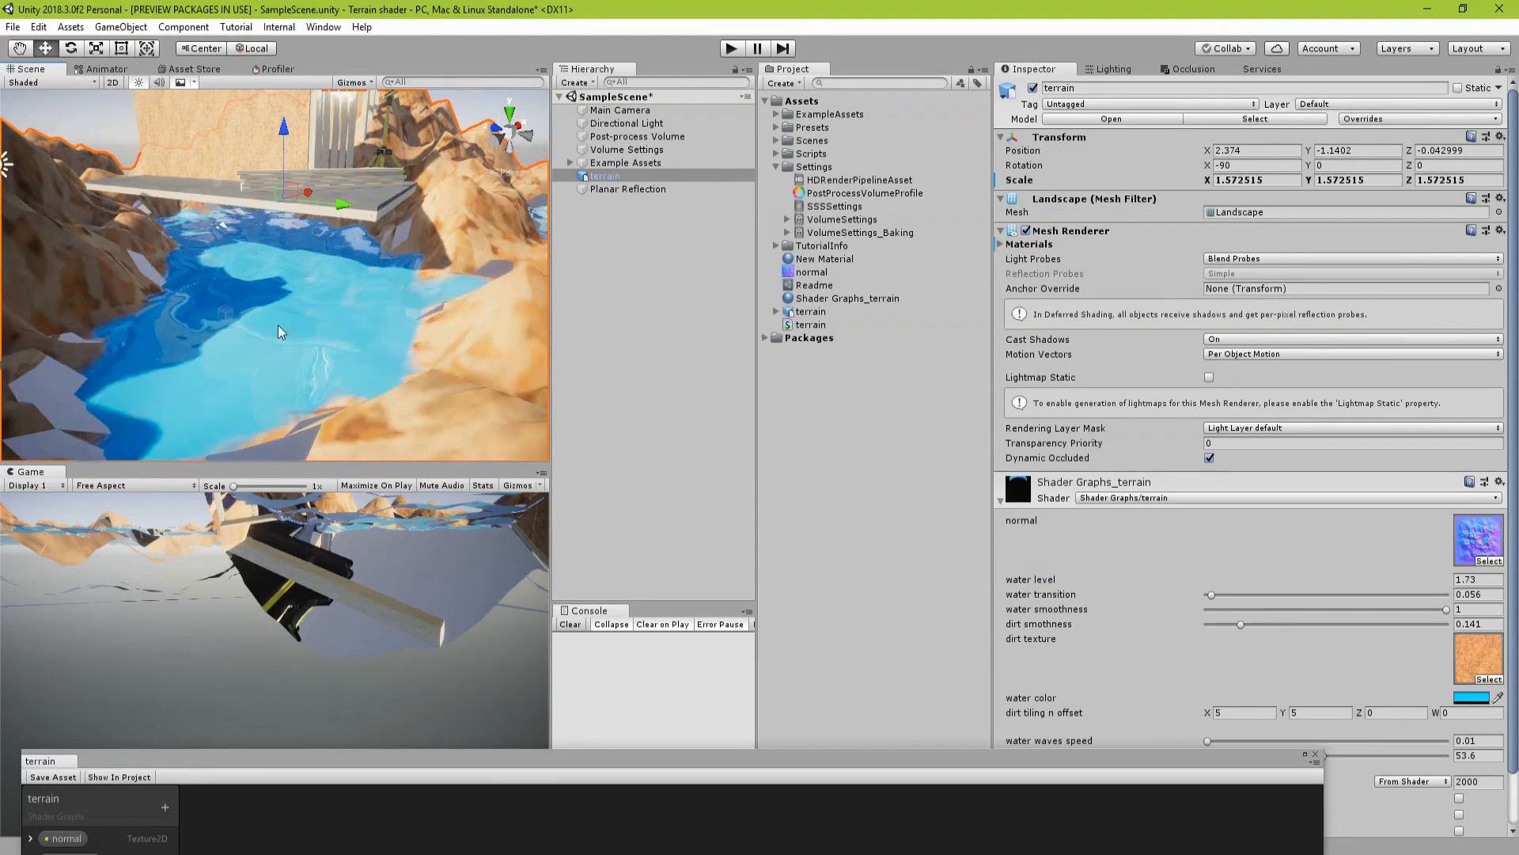
- Bring back the terrain graph and add a Multiply node fed by the two Gradient Noise outputs at A and B
drag(565, 766, 593, 79)
middle_drag(543, 360, 1053, 252)
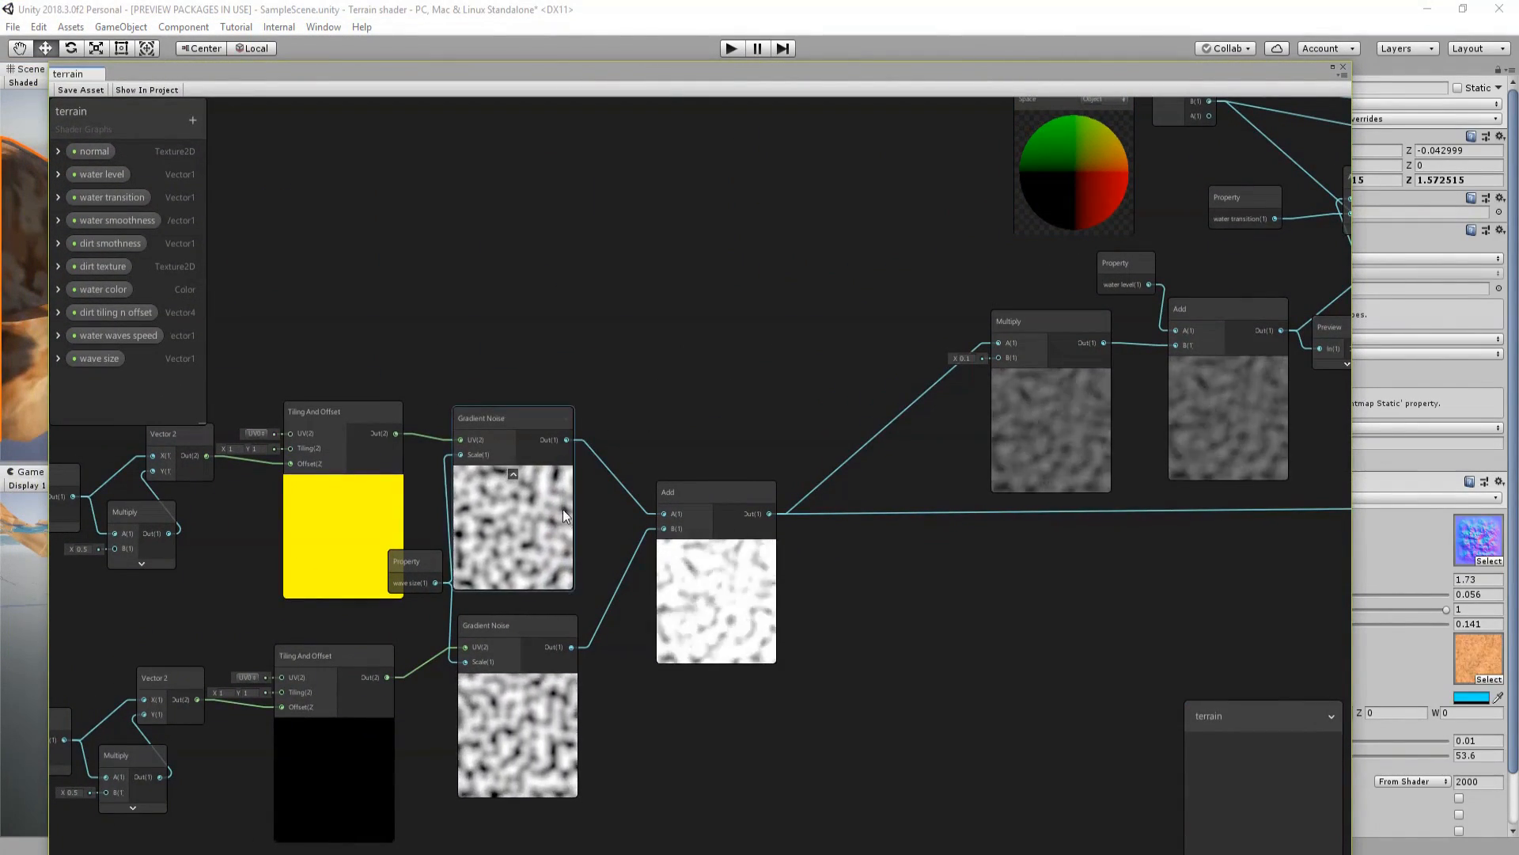
middle_drag(746, 456, 658, 516)
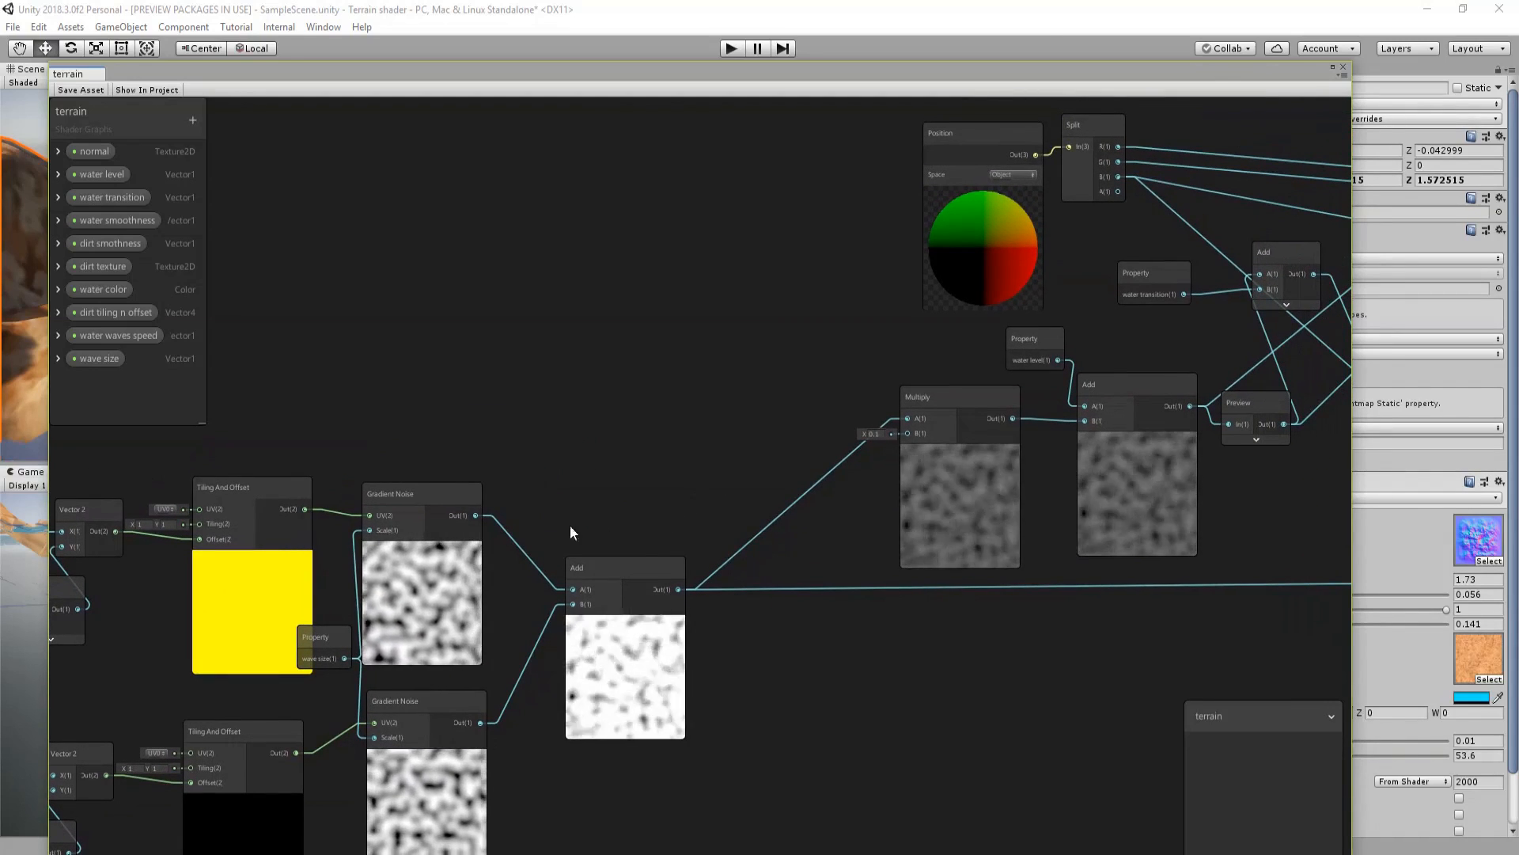
key(space)
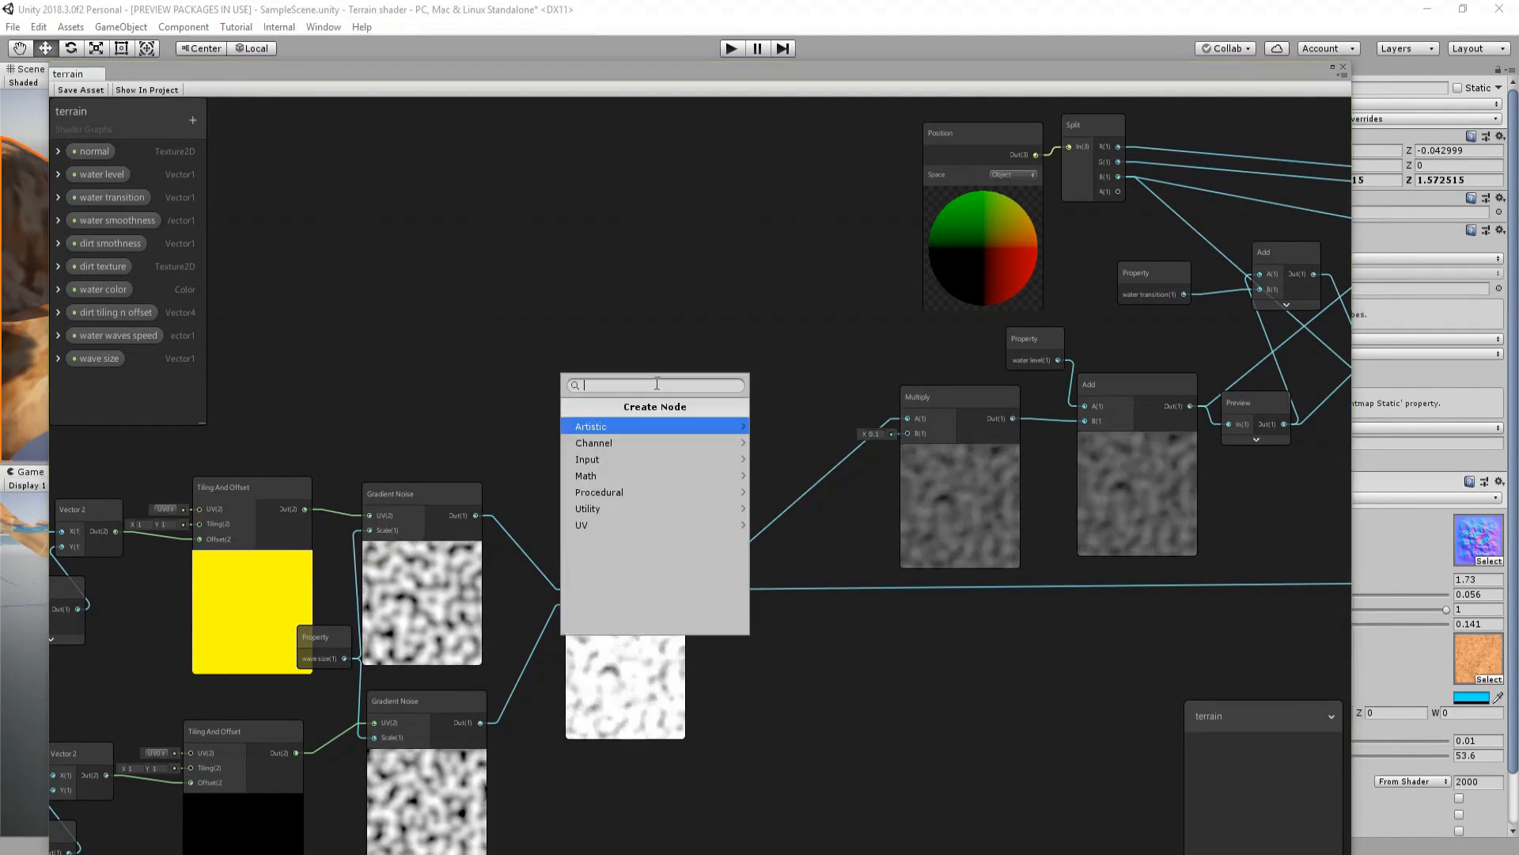
text(mul)
key(Return)
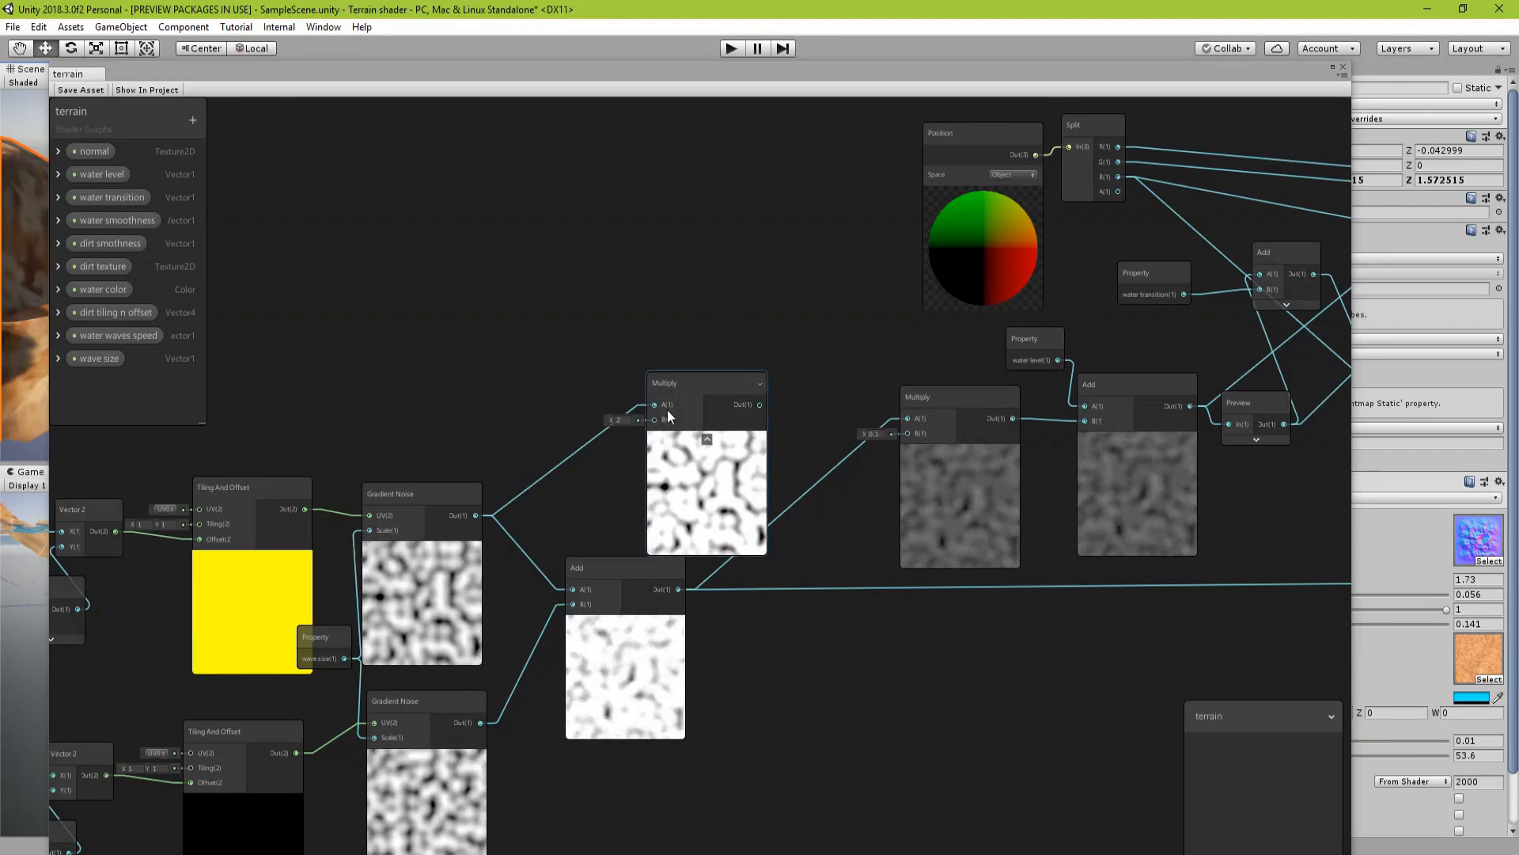
drag(480, 723, 654, 419)
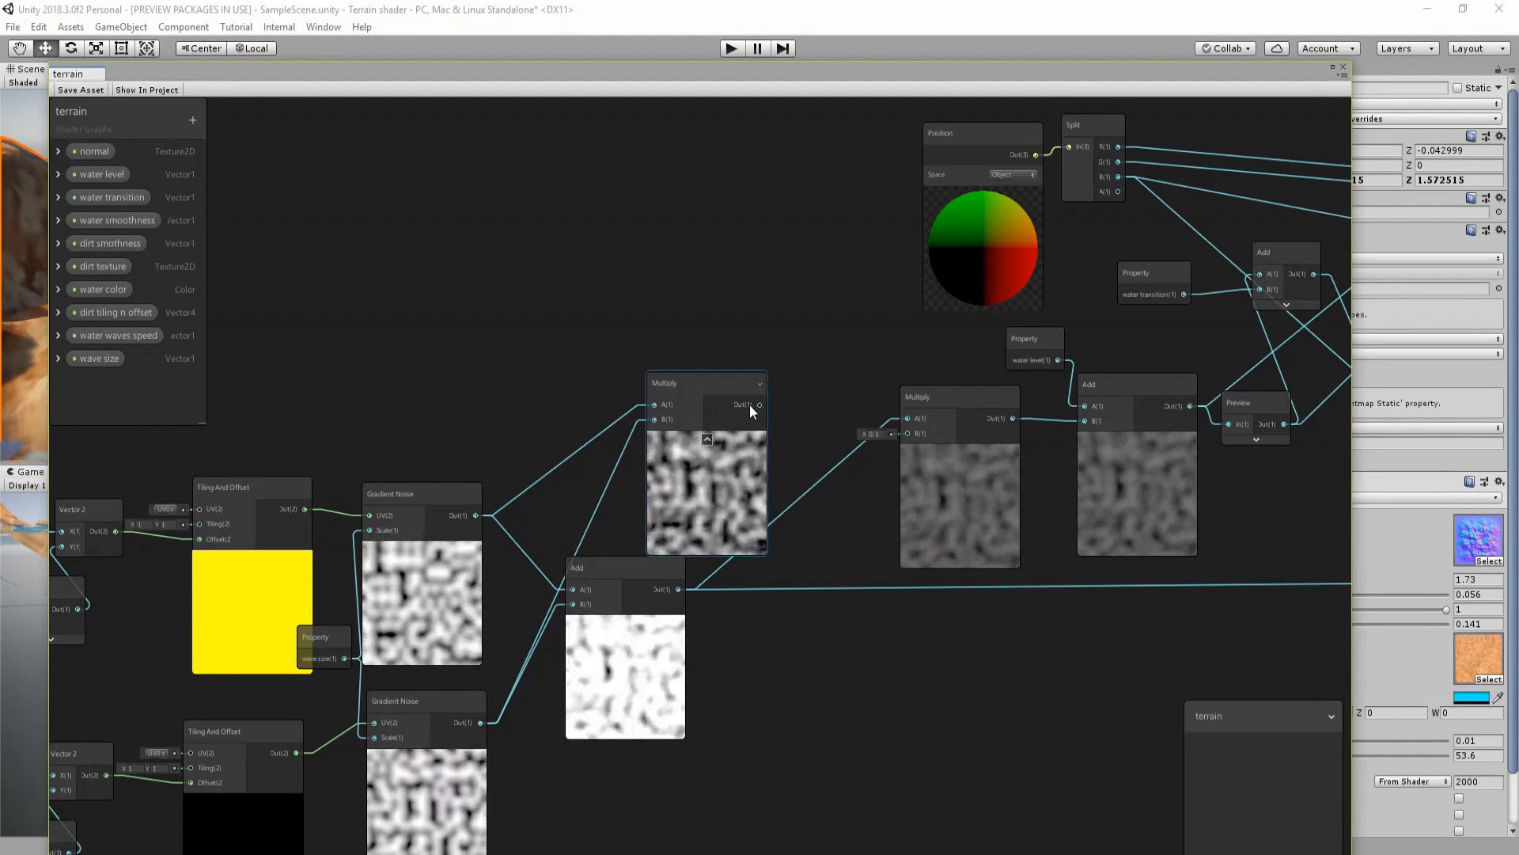
- Connect the noise Multiply's output to the wave height Multiply's A input and to the Normal From Height node's In input
drag(757, 404, 907, 418)
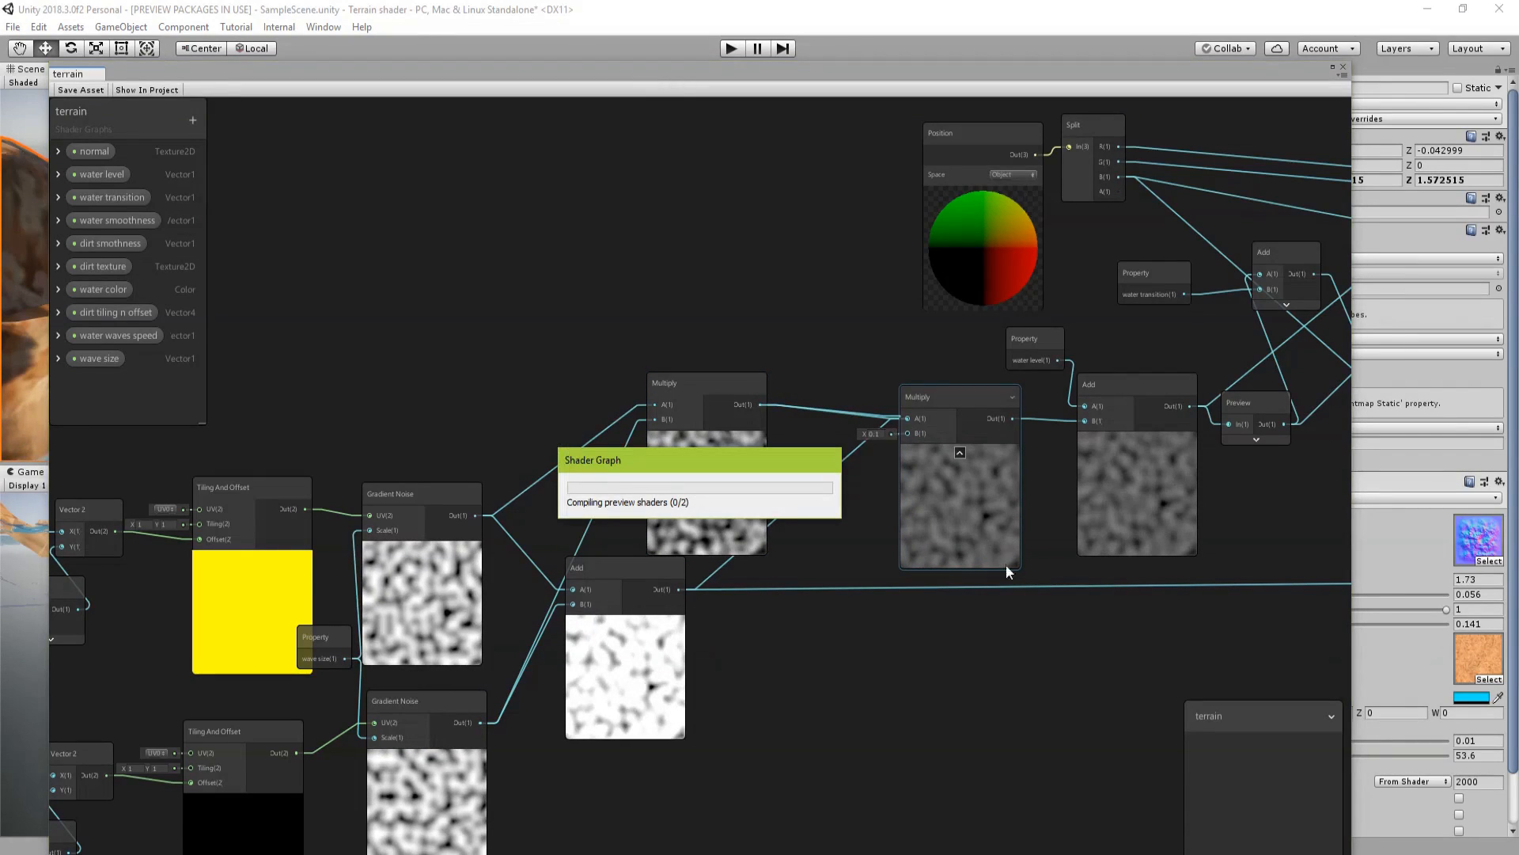
middle_drag(1014, 599, 573, 558)
scroll(569, 557, down, 1)
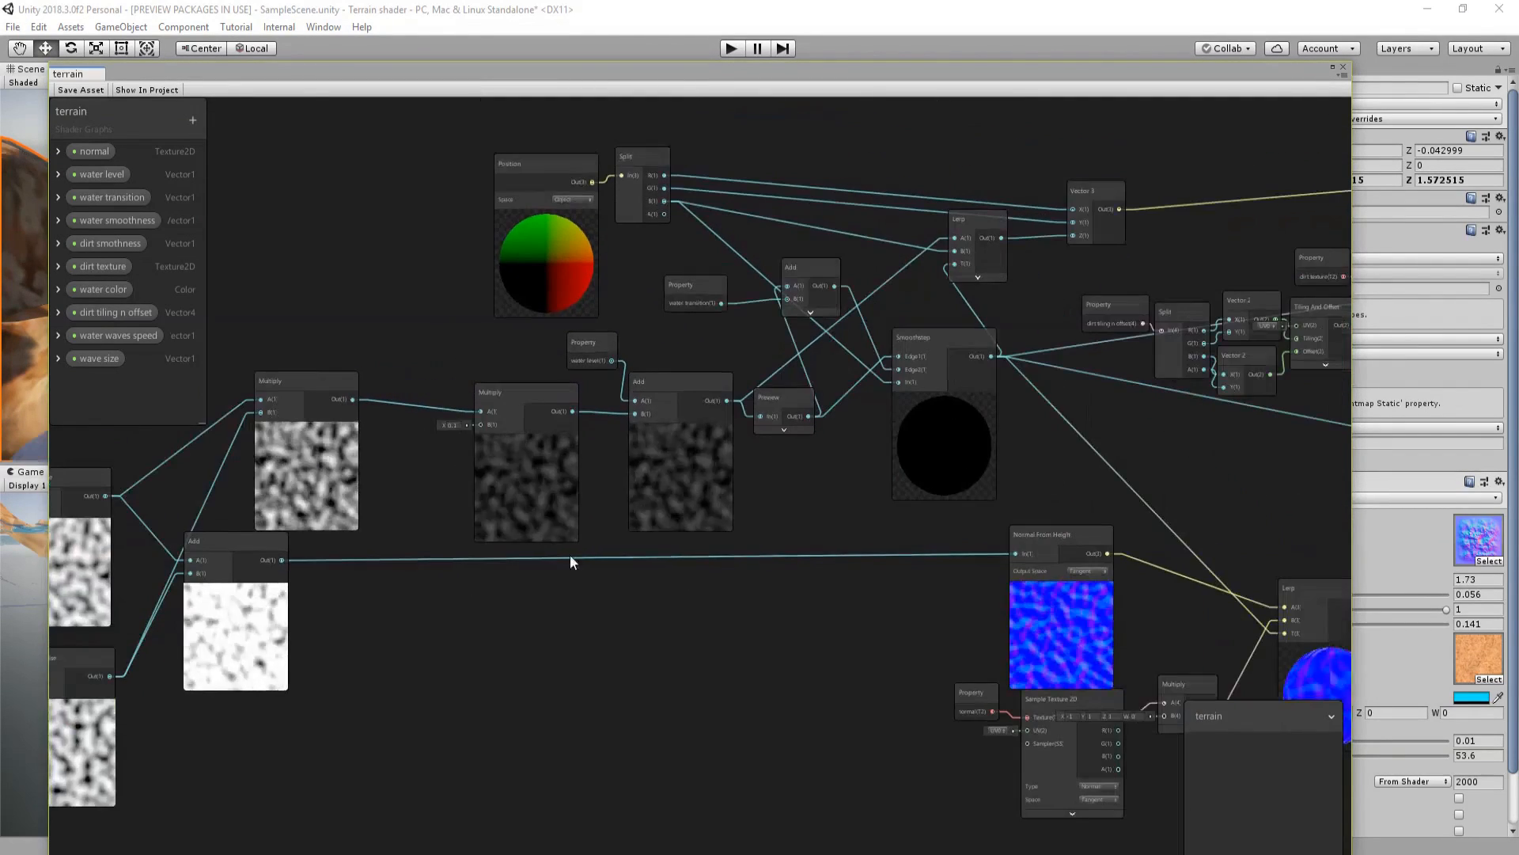
drag(352, 399, 1016, 554)
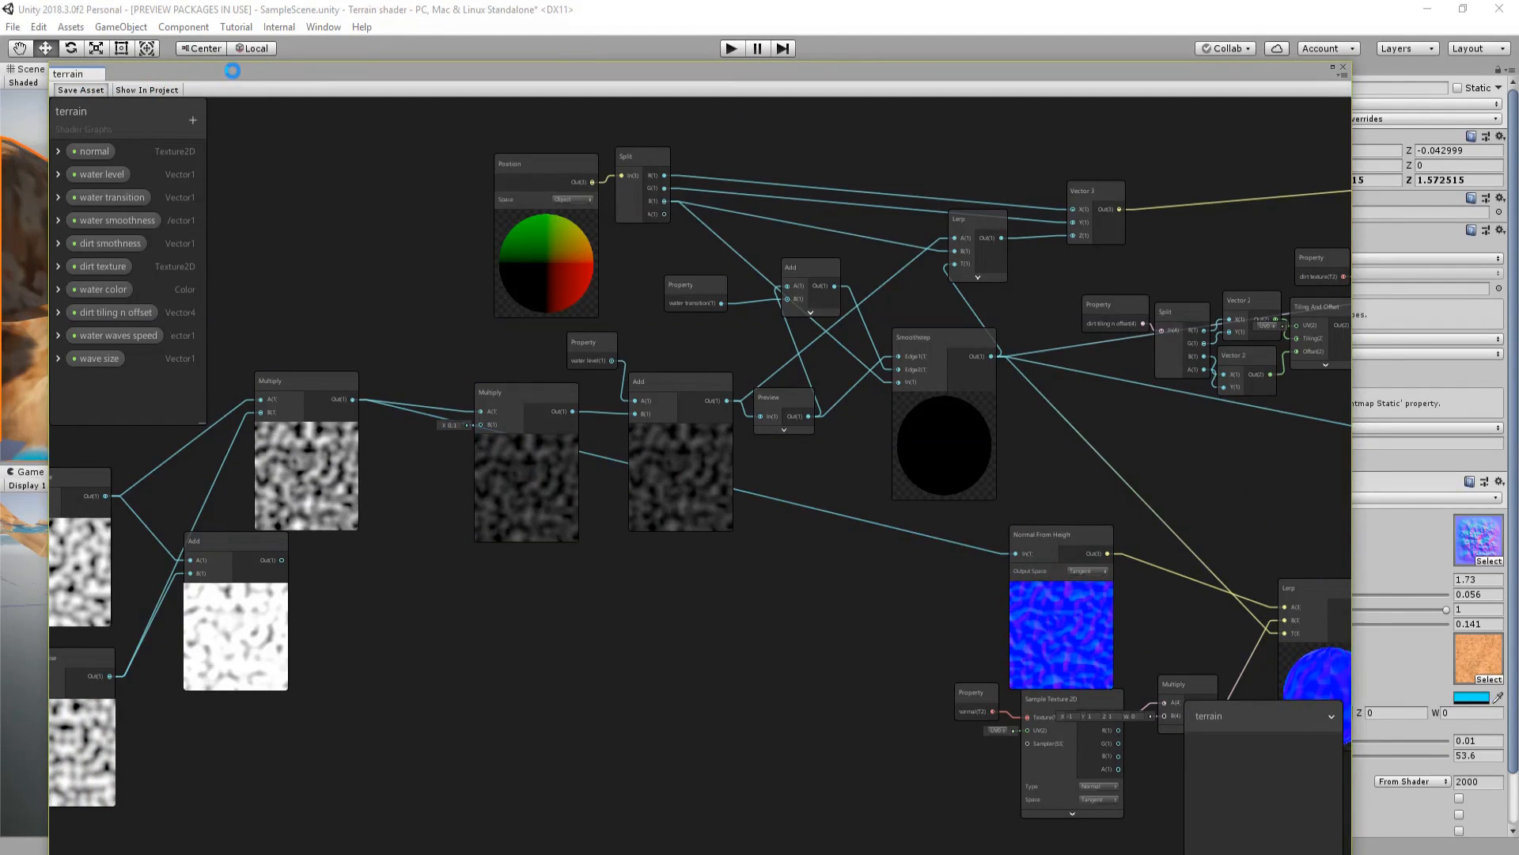
- Move the graph window out of the way and examine the multiplied-noise waves in the scene from near and far
drag(232, 70, 179, 763)
mouse_move(307, 355)
right_down()
mouse_move(309, 340)
mouse_move(312, 377)
right_up()
key(w)
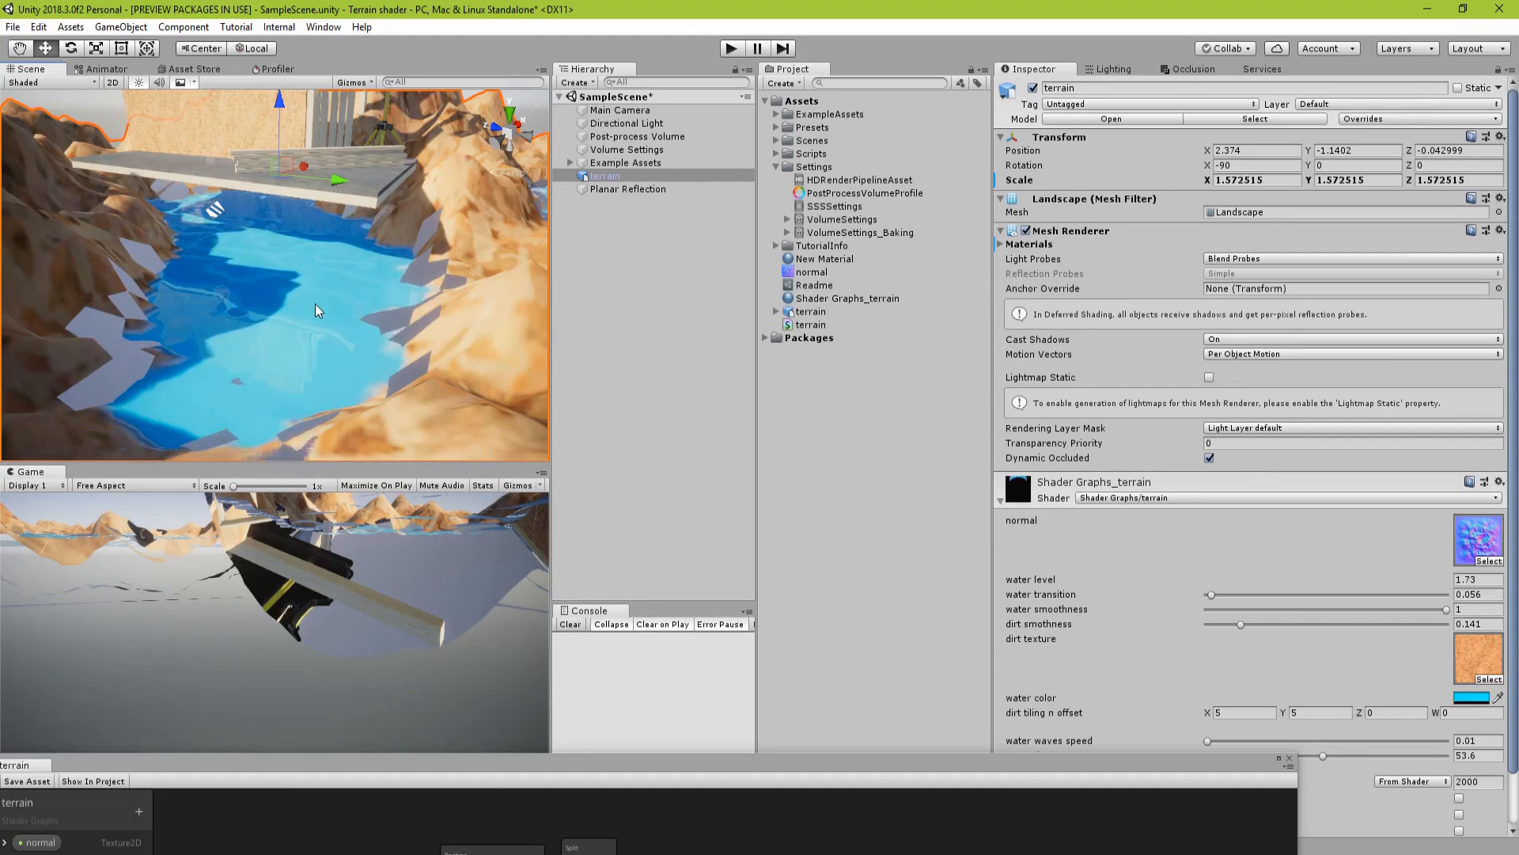
scroll(315, 309, down, 5)
scroll(315, 310, up, 5)
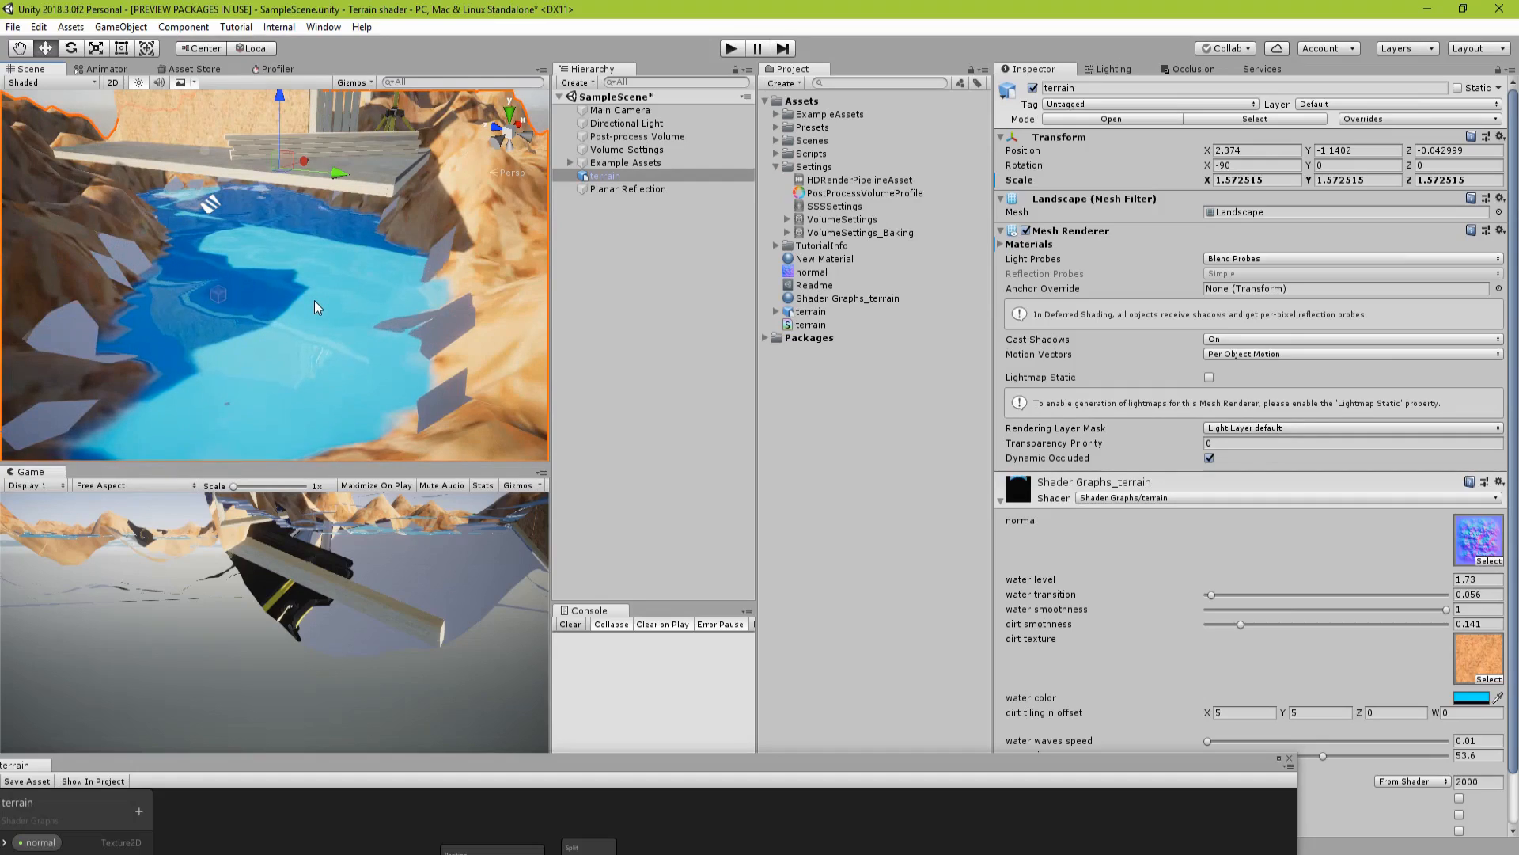
scroll(311, 293, down, 3)
scroll(306, 263, up, 5)
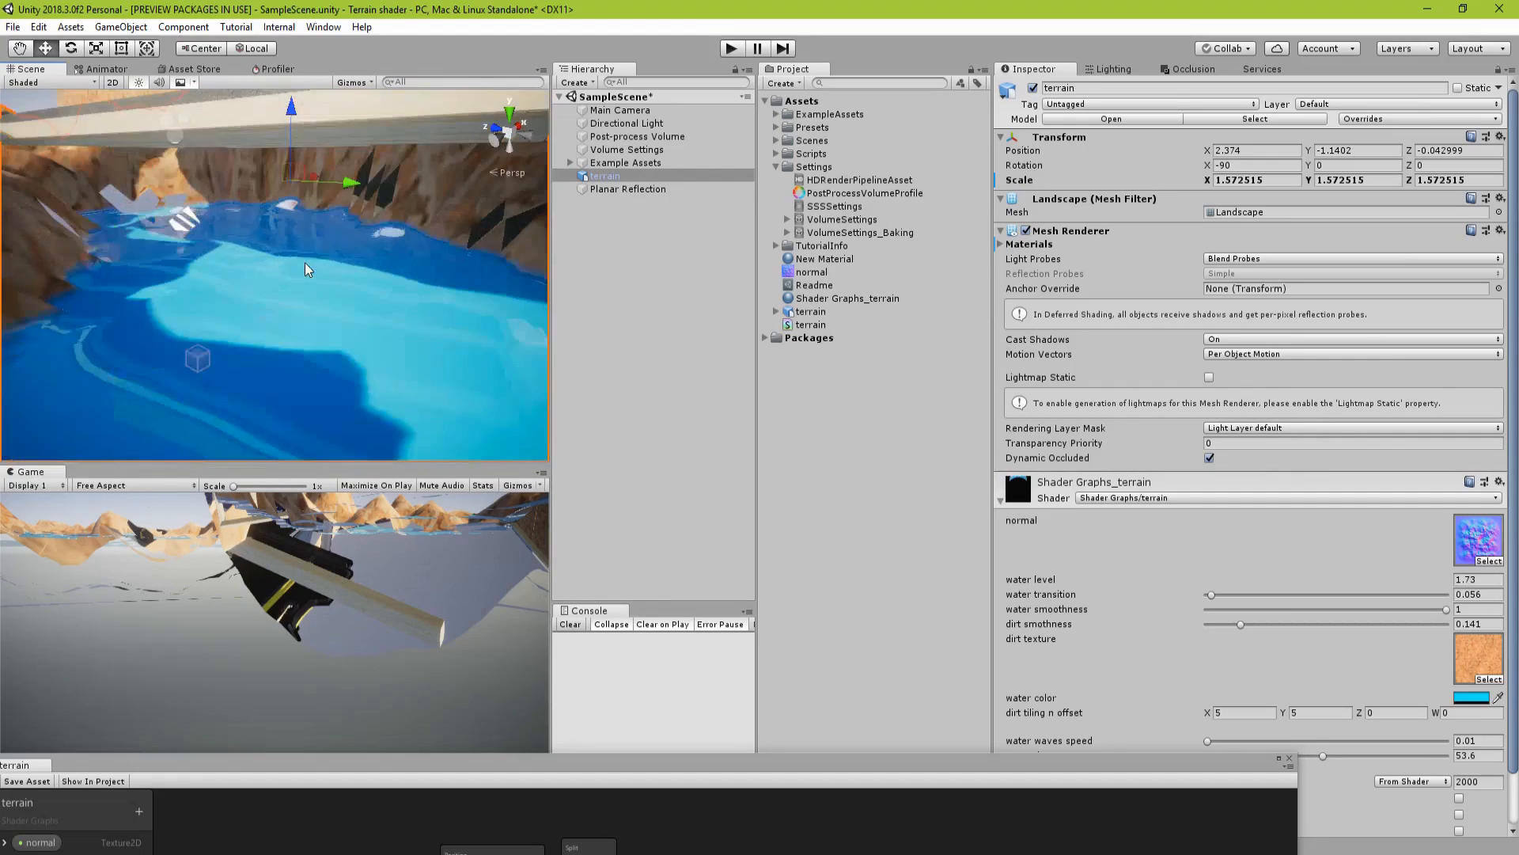
scroll(304, 262, down, 2)
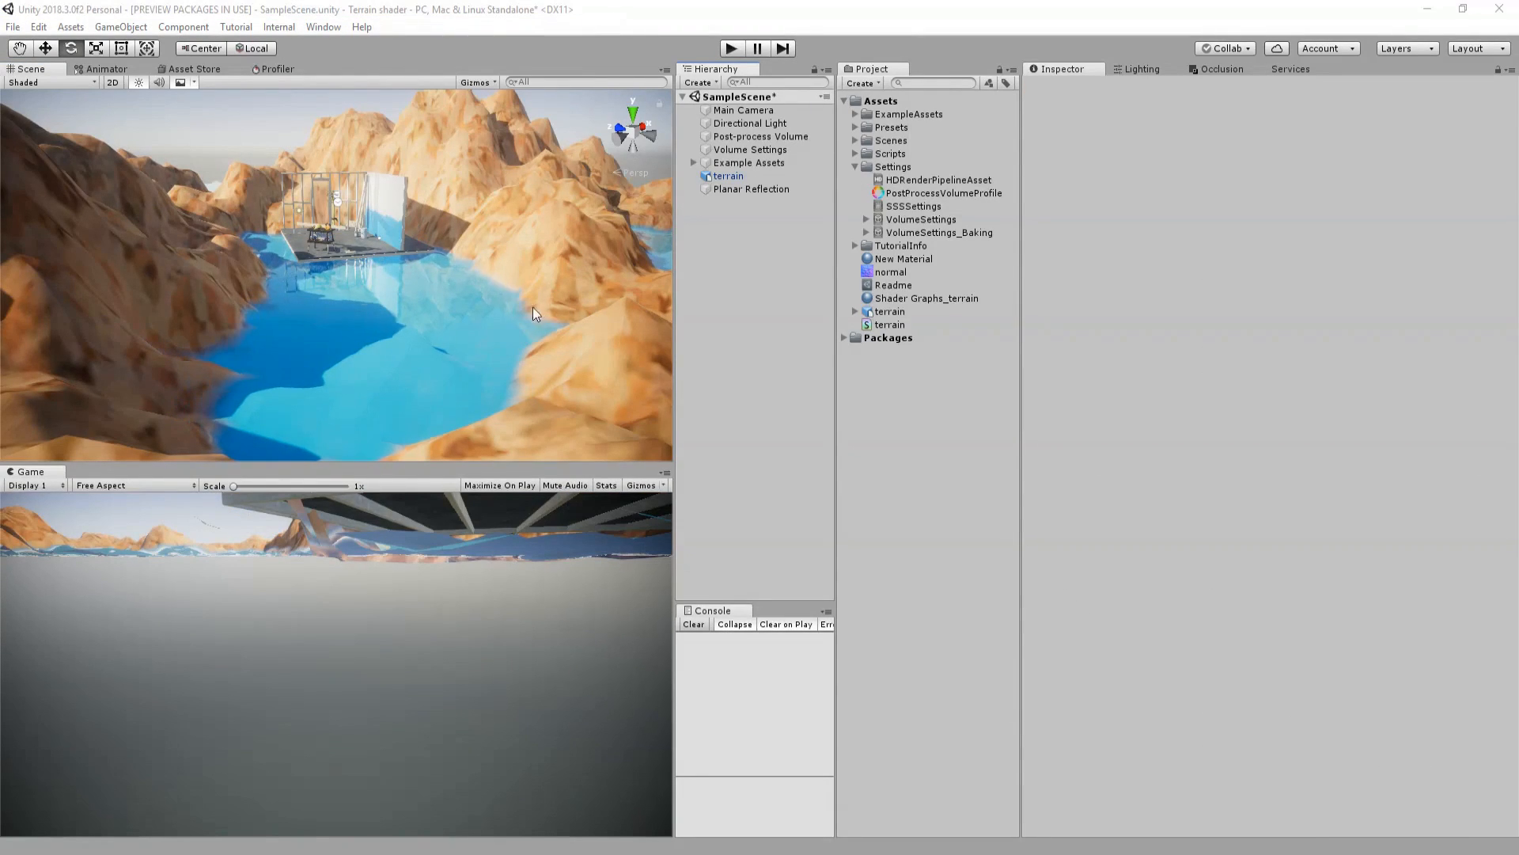
- Deselect the terrain and open the settings of VolumeSettings and HDRenderPipelineAsset for inspection
click(498, 255)
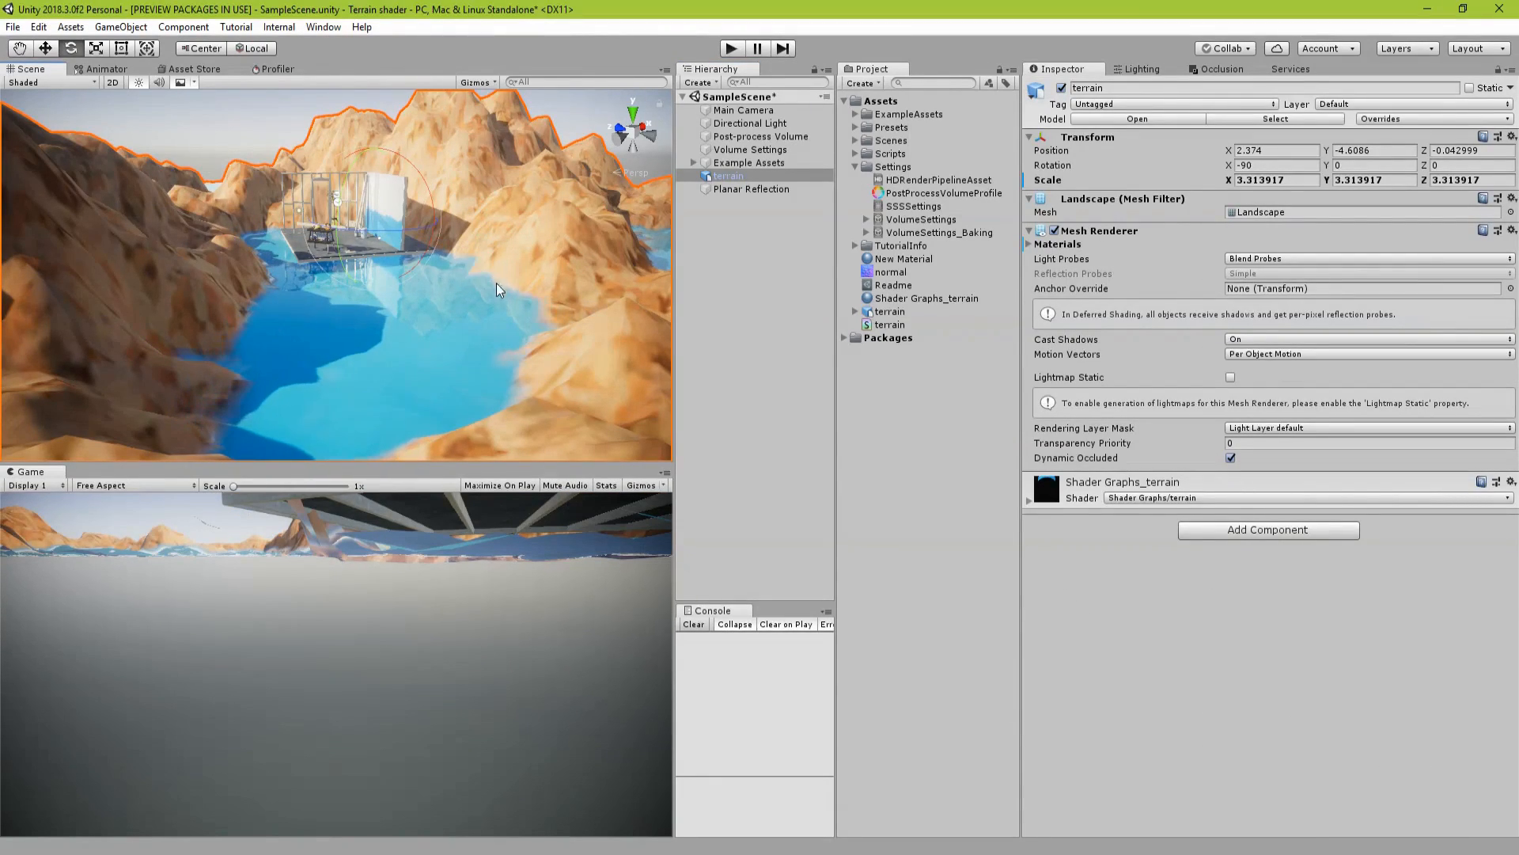
click(573, 111)
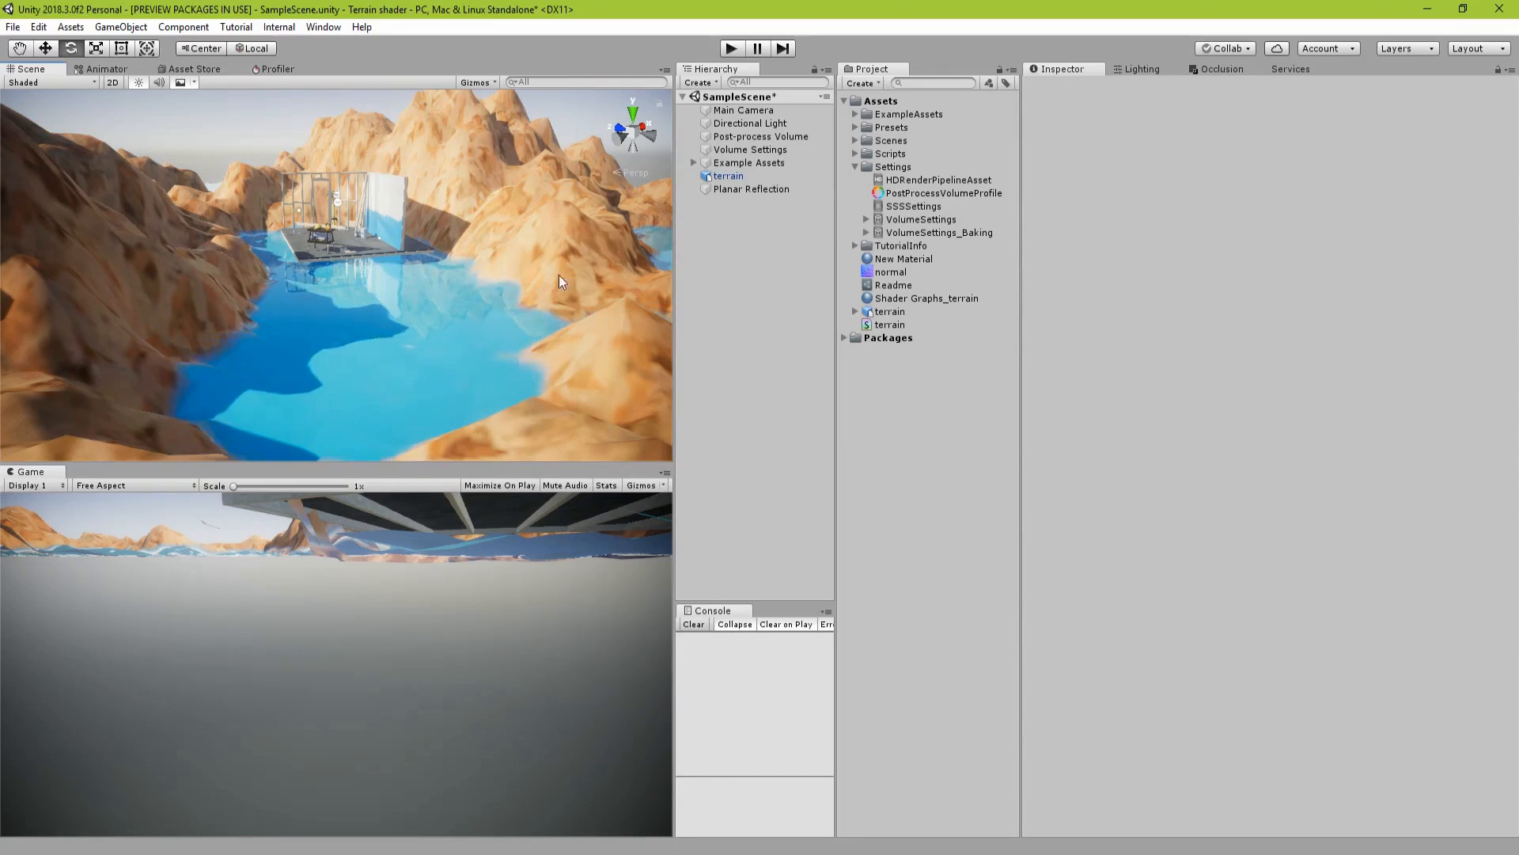
click(927, 221)
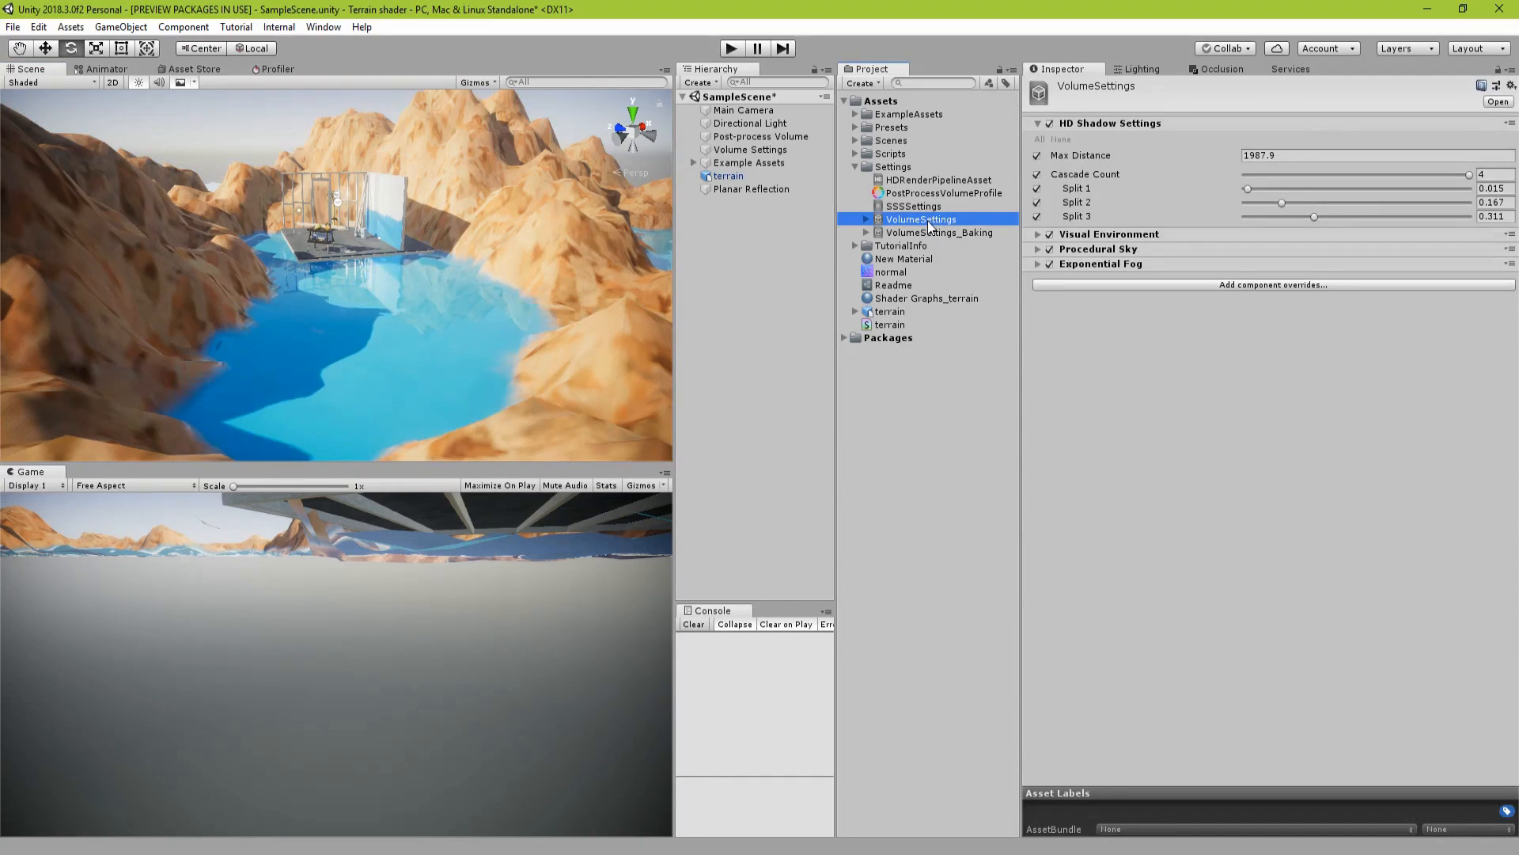
click(921, 182)
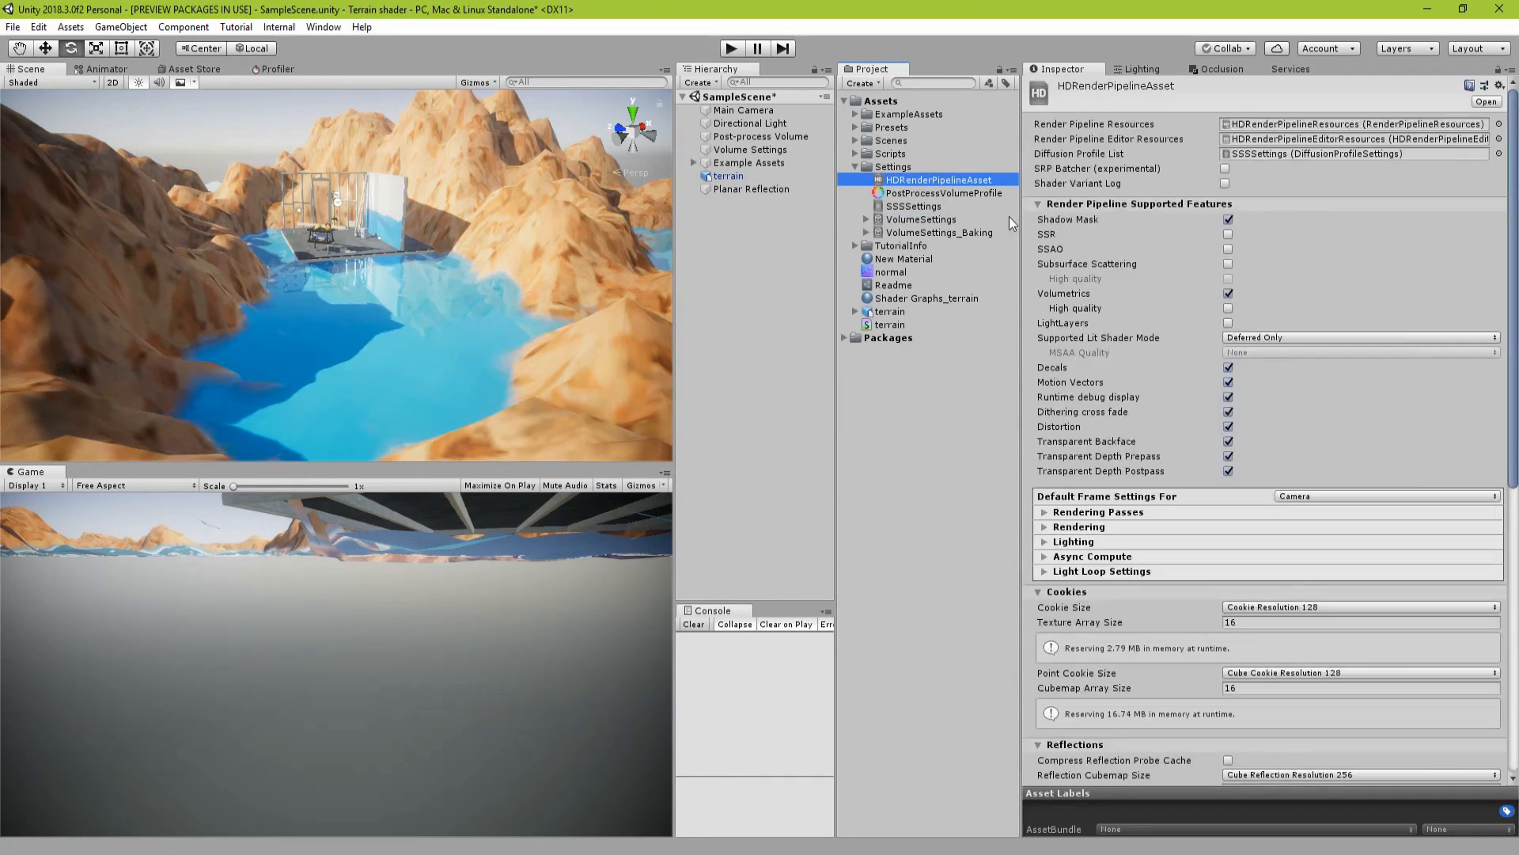